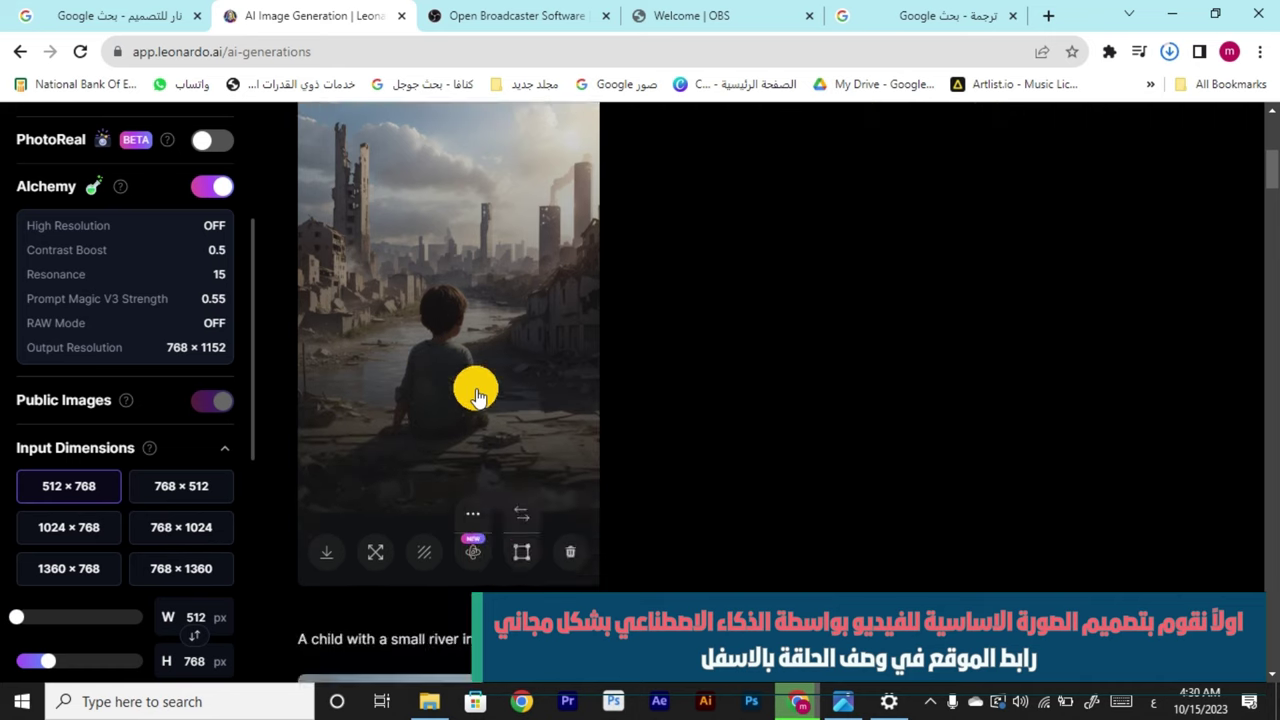
Examine the generated image of the child facing the destroyed city at full size, and close the preview.
scroll(474, 386, "up", 1)
left_click(449, 357)
left_click(640, 373)
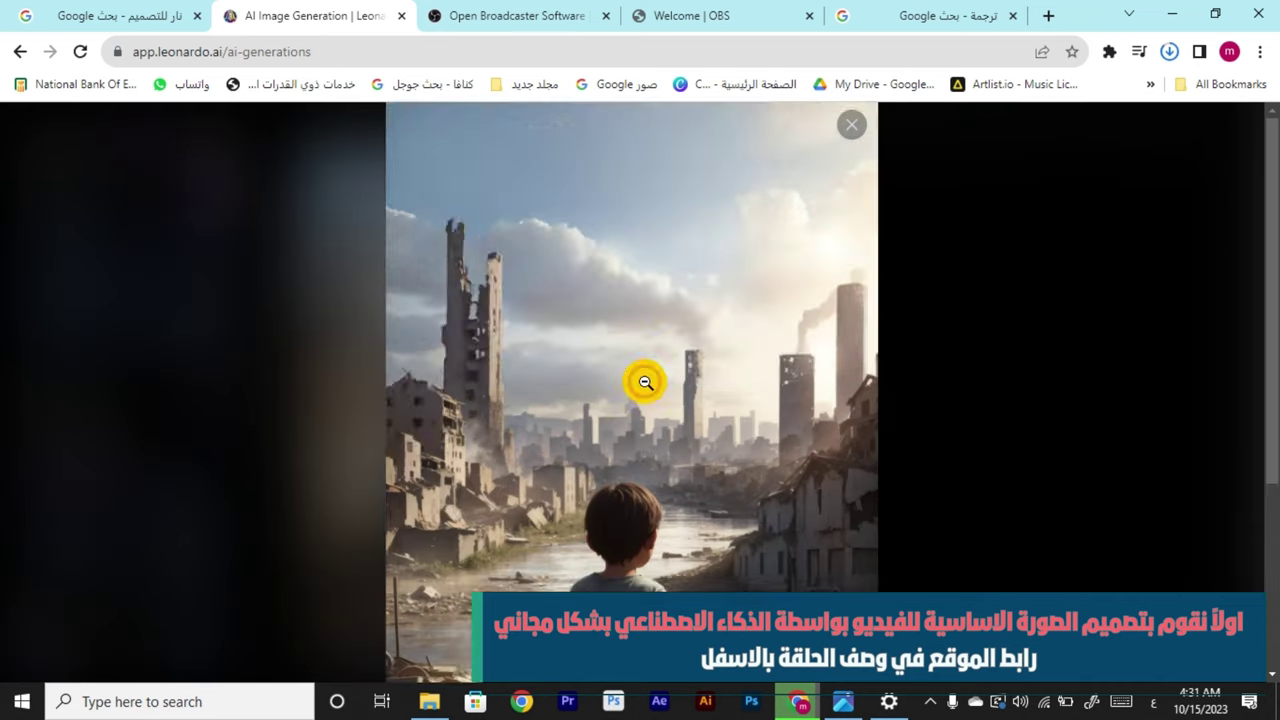
scroll(645, 382, "down", 3)
scroll(645, 382, "up", 3)
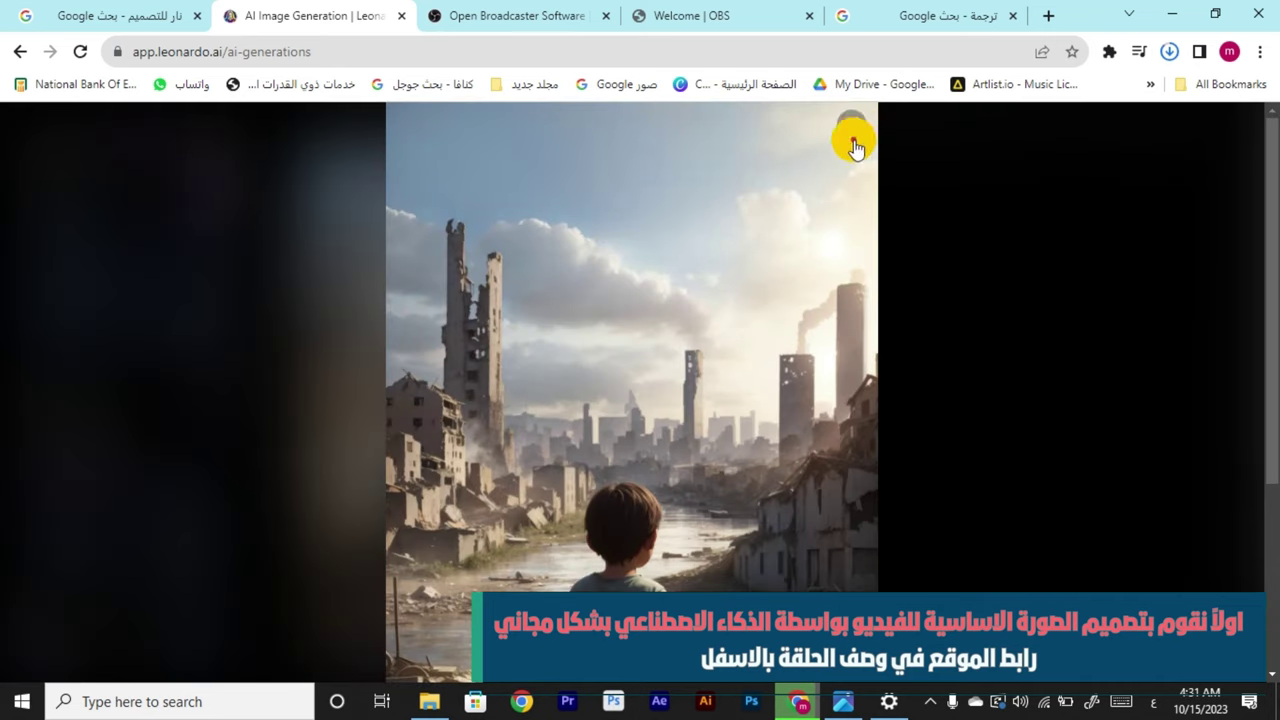
left_click(855, 135)
Set the input dimensions to 768 × 1360 and download the portrait image of the sitting child.
left_click(183, 569)
left_click(326, 640)
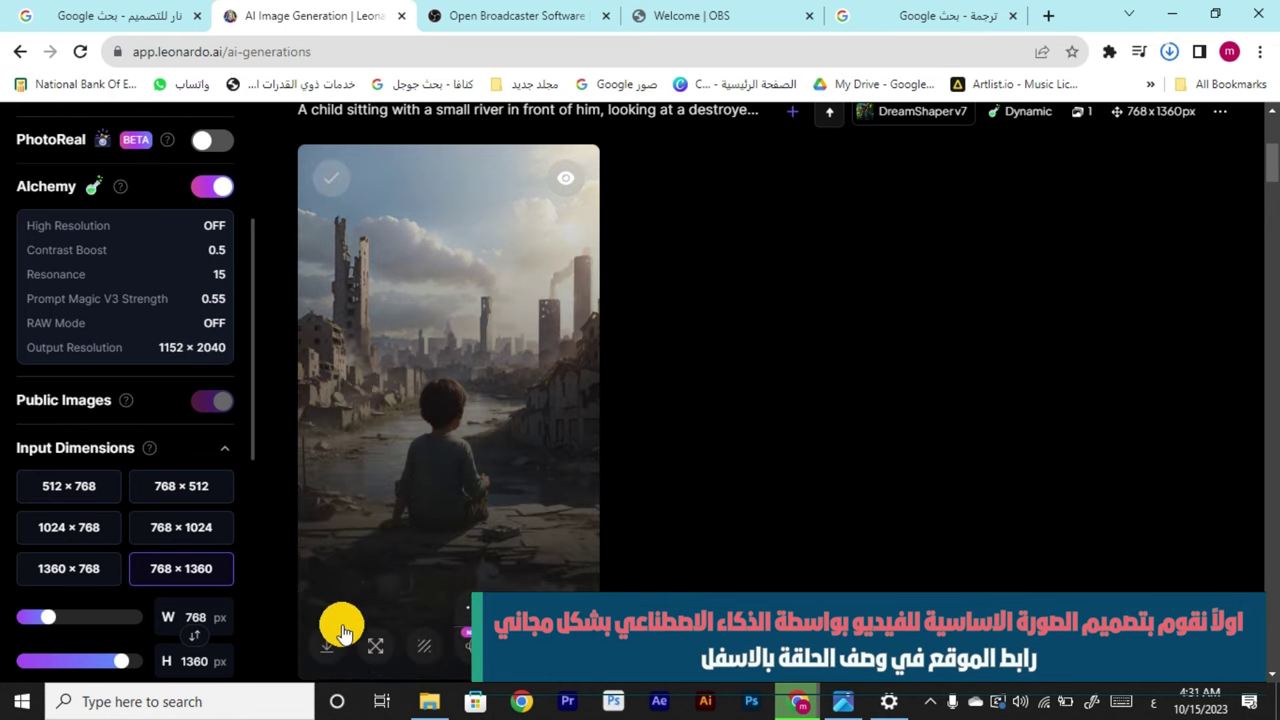
scroll(500, 360, "down", 1)
scroll(561, 362, "up", 1)
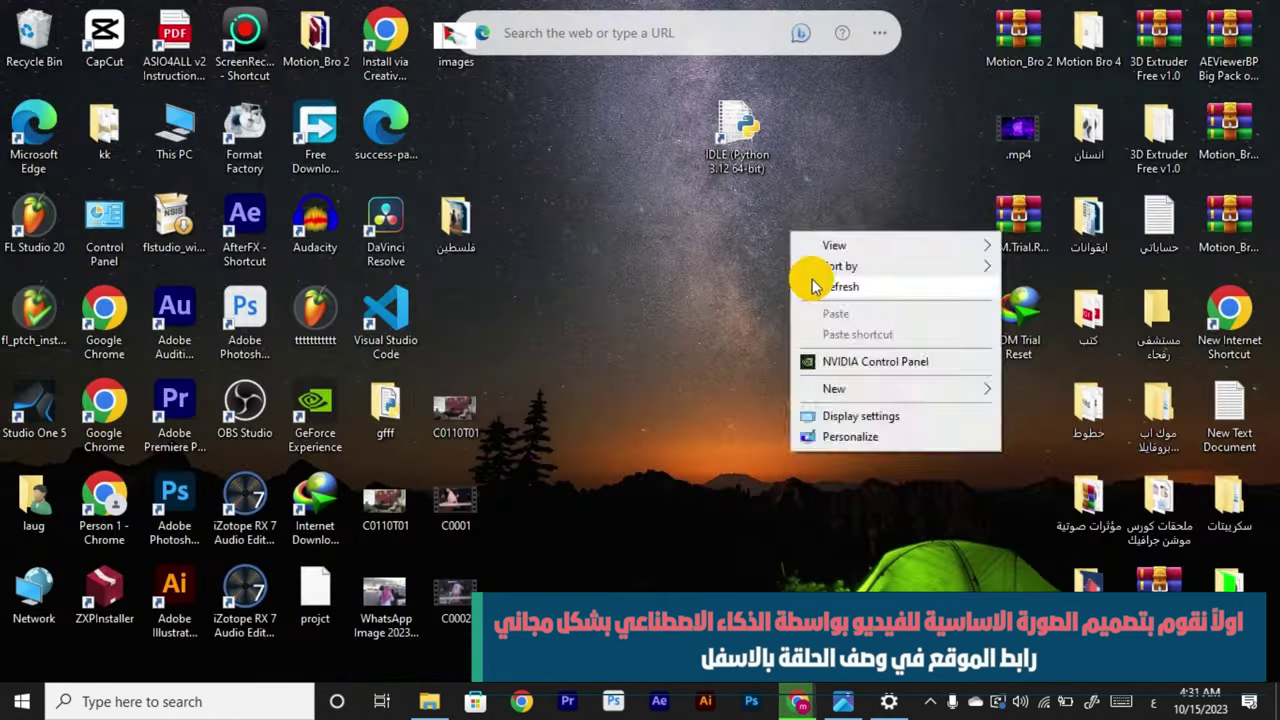
Refresh the desktop and check the browser's recent downloads for the generated image.
right_click(645, 414)
left_click(678, 475)
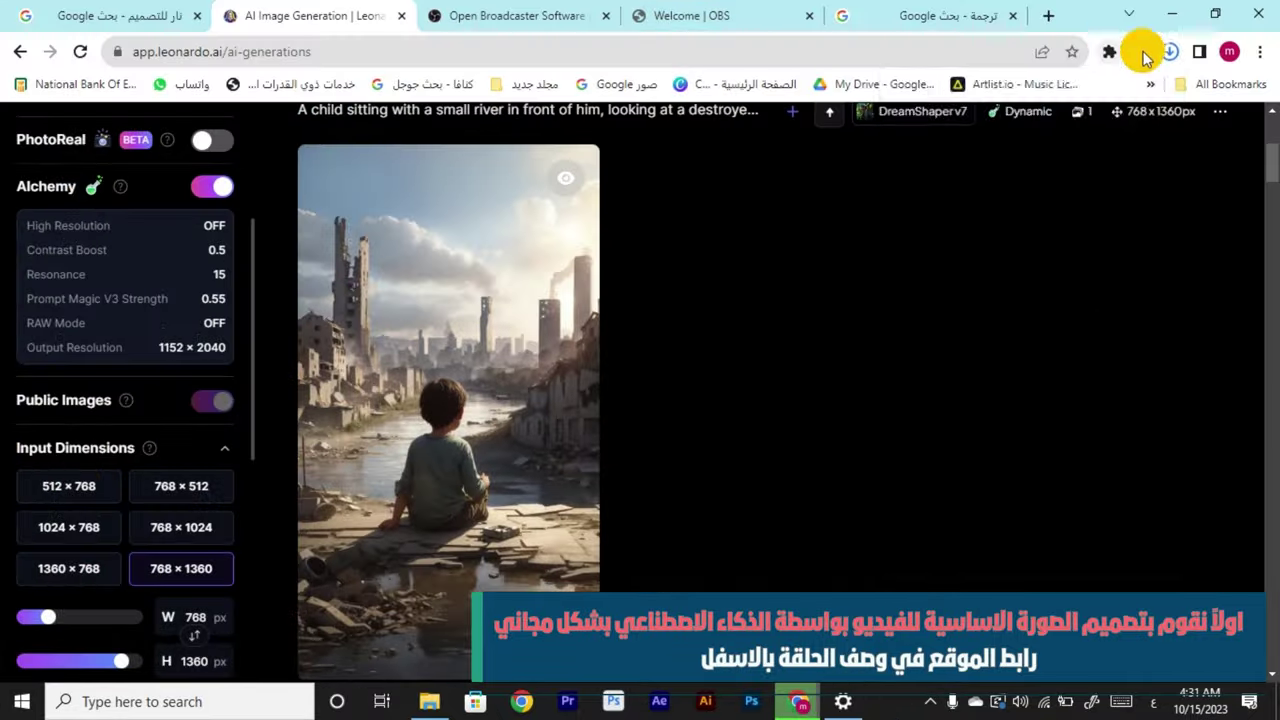
left_click(1168, 52)
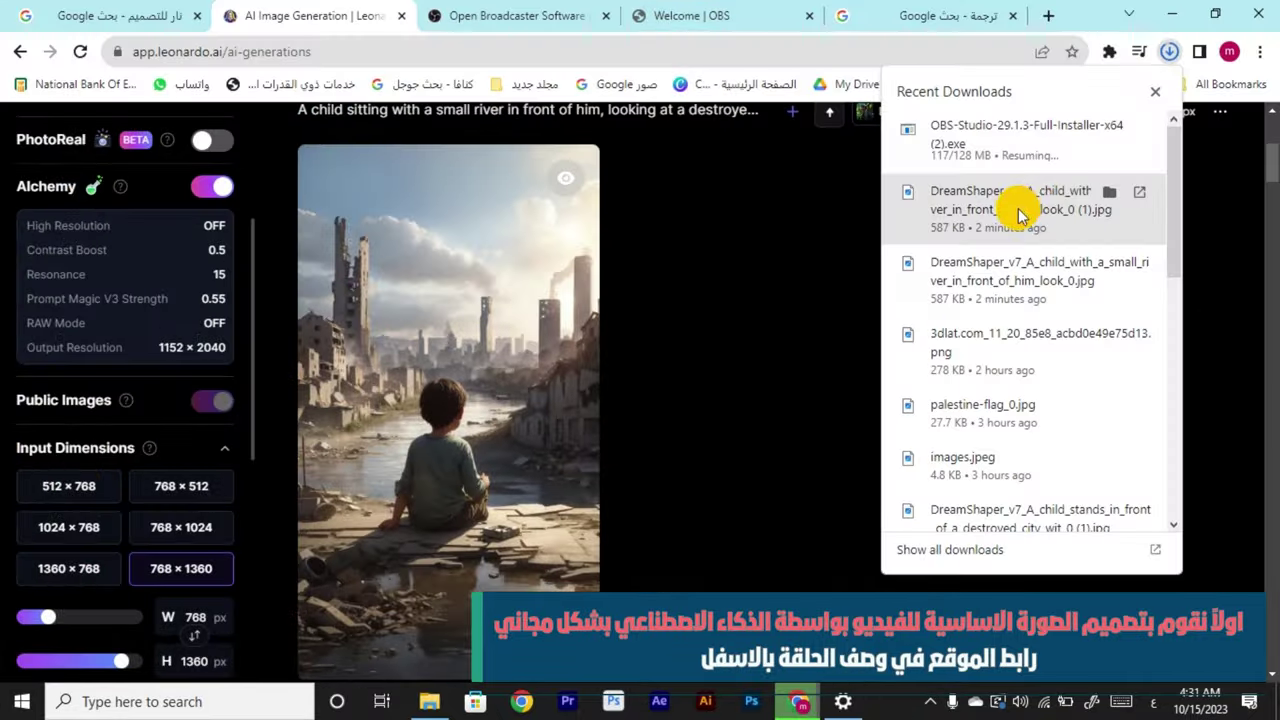
left_click(930, 701)
left_click(888, 620)
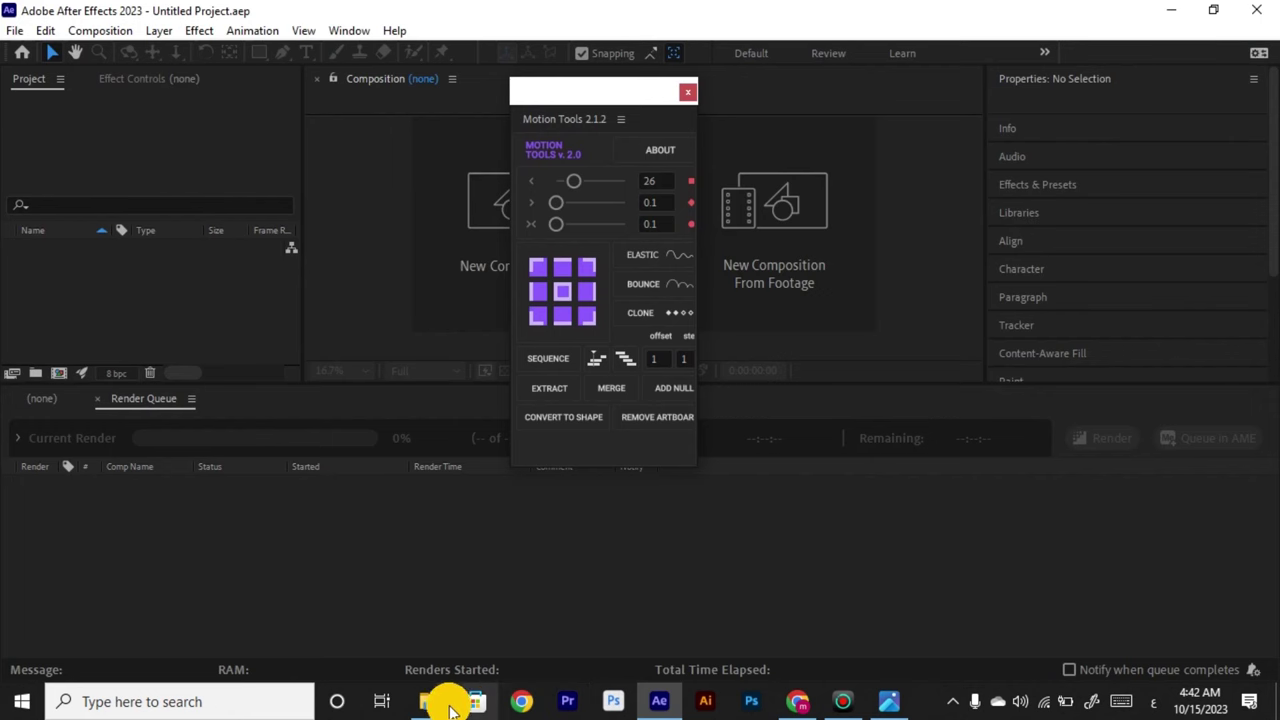
In After Effects, import the sitting-child DreamShaper image from the فلسطين folder and queue it for rendering as a new composition.
mouse_move(432, 699)
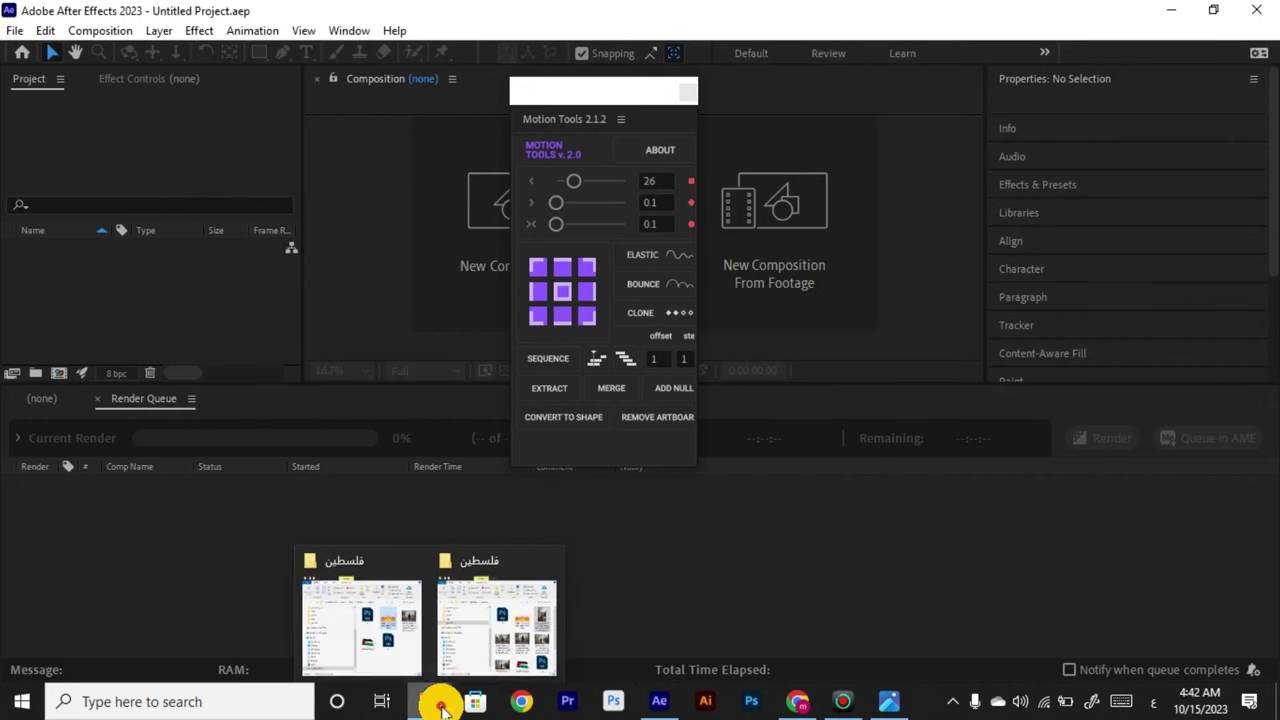
left_click(500, 623)
left_click_drag(436, 47, 784, 31)
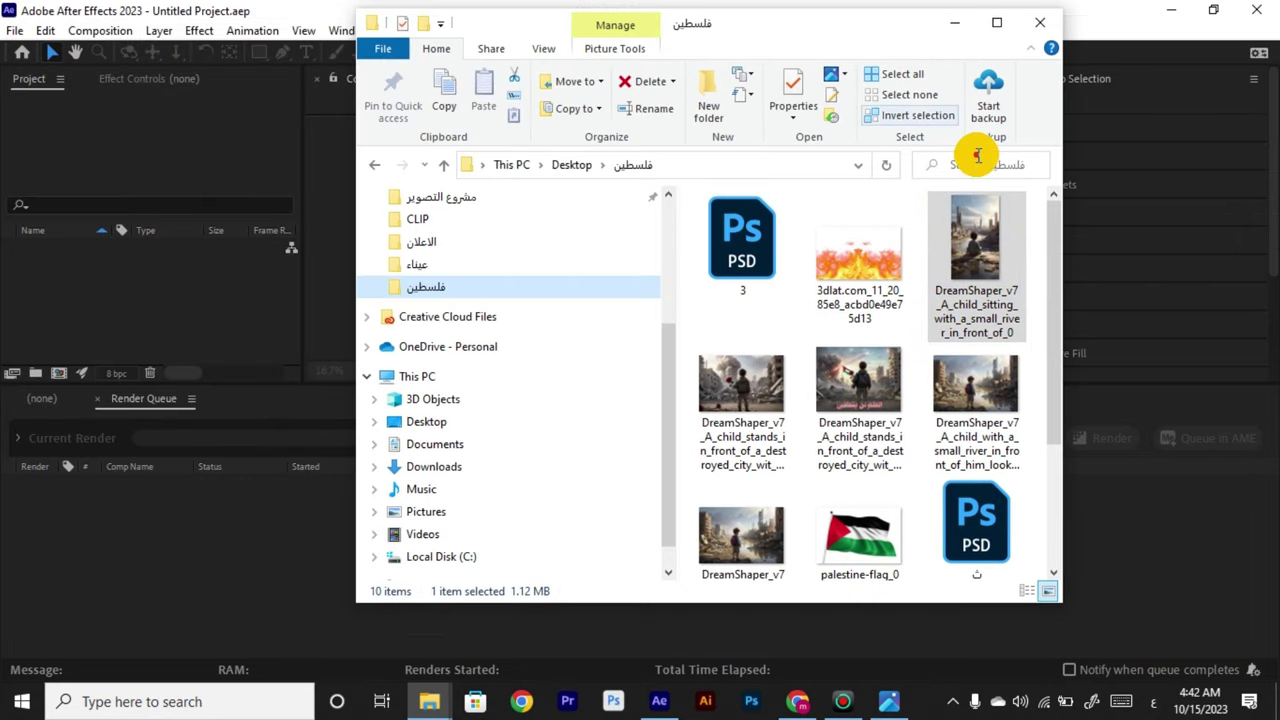
left_click_drag(968, 232, 126, 317)
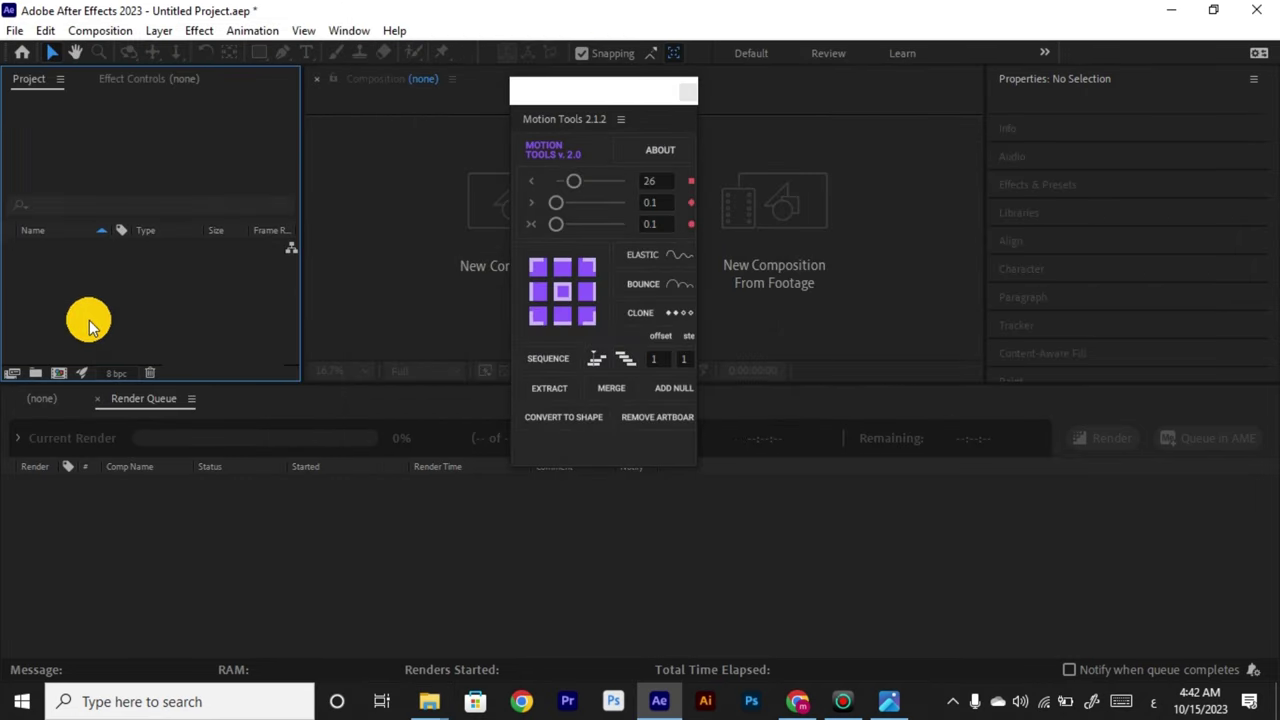
left_click_drag(283, 531, 284, 531)
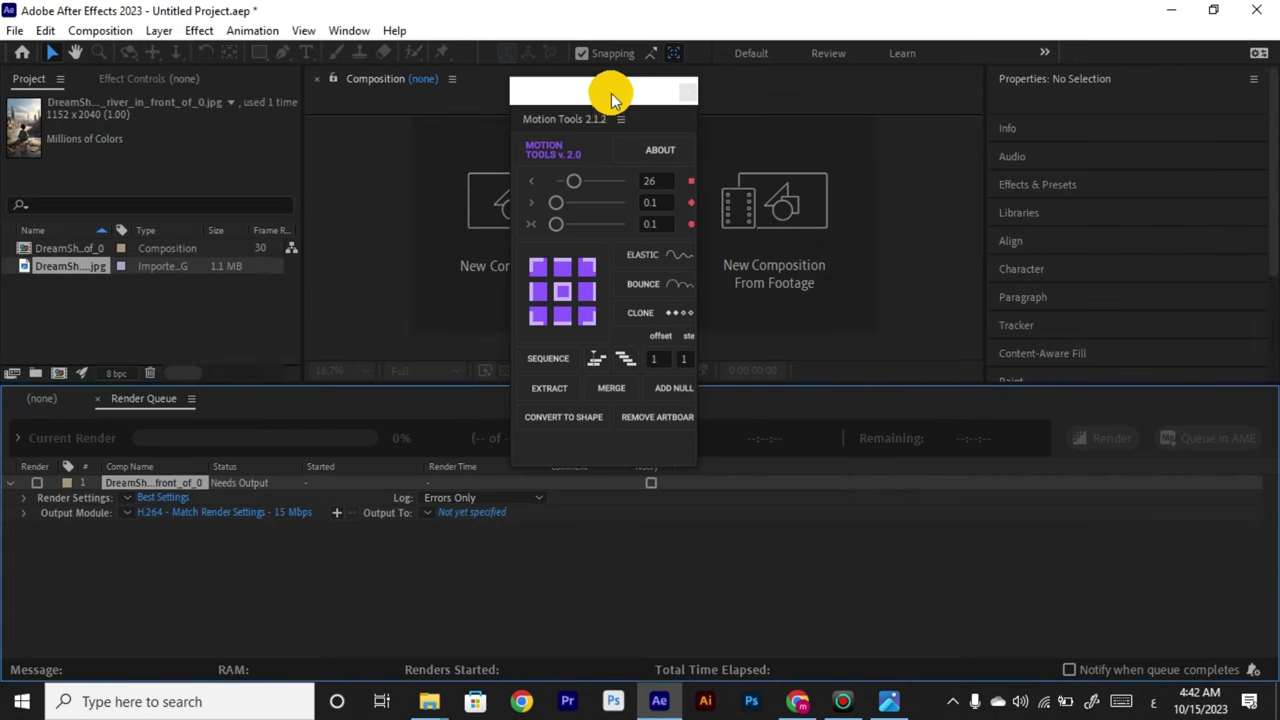
Move the floating Motion Tools window aside, open the queued composition and select its image layer.
left_click_drag(612, 97, 210, 108)
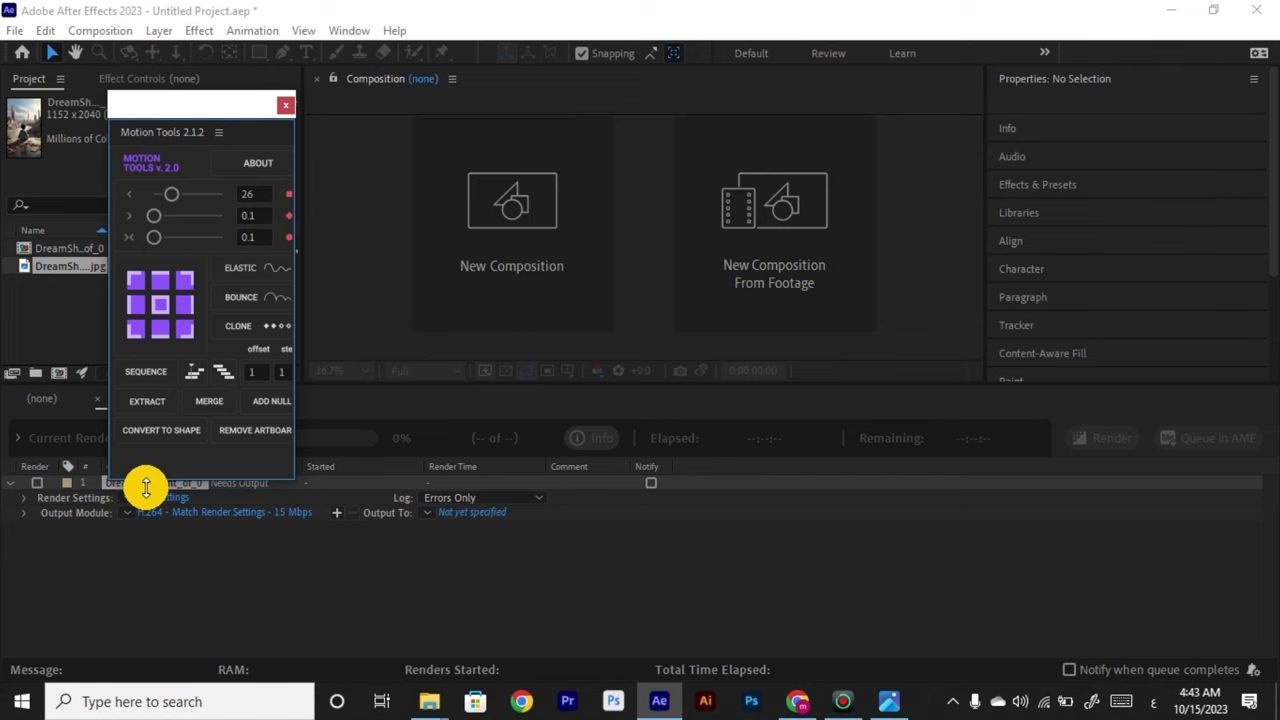
left_click(316, 489)
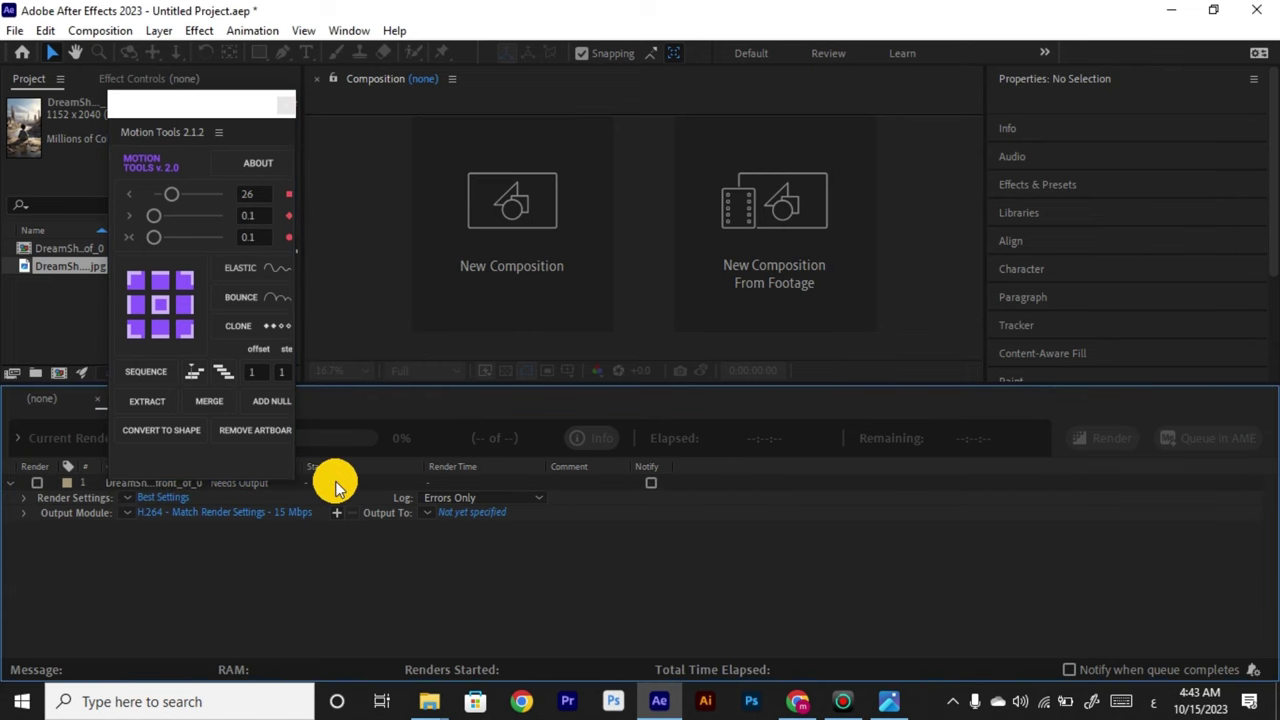
left_click_drag(263, 106, 723, 24)
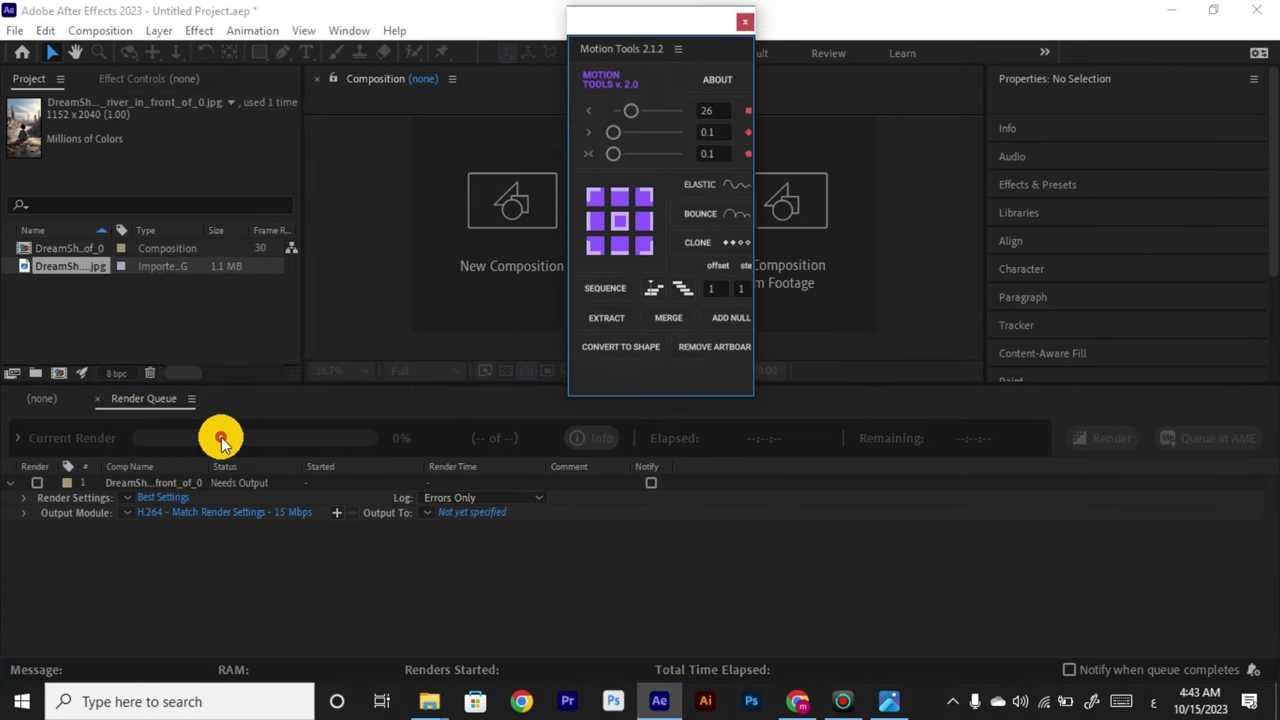
double_click(150, 486)
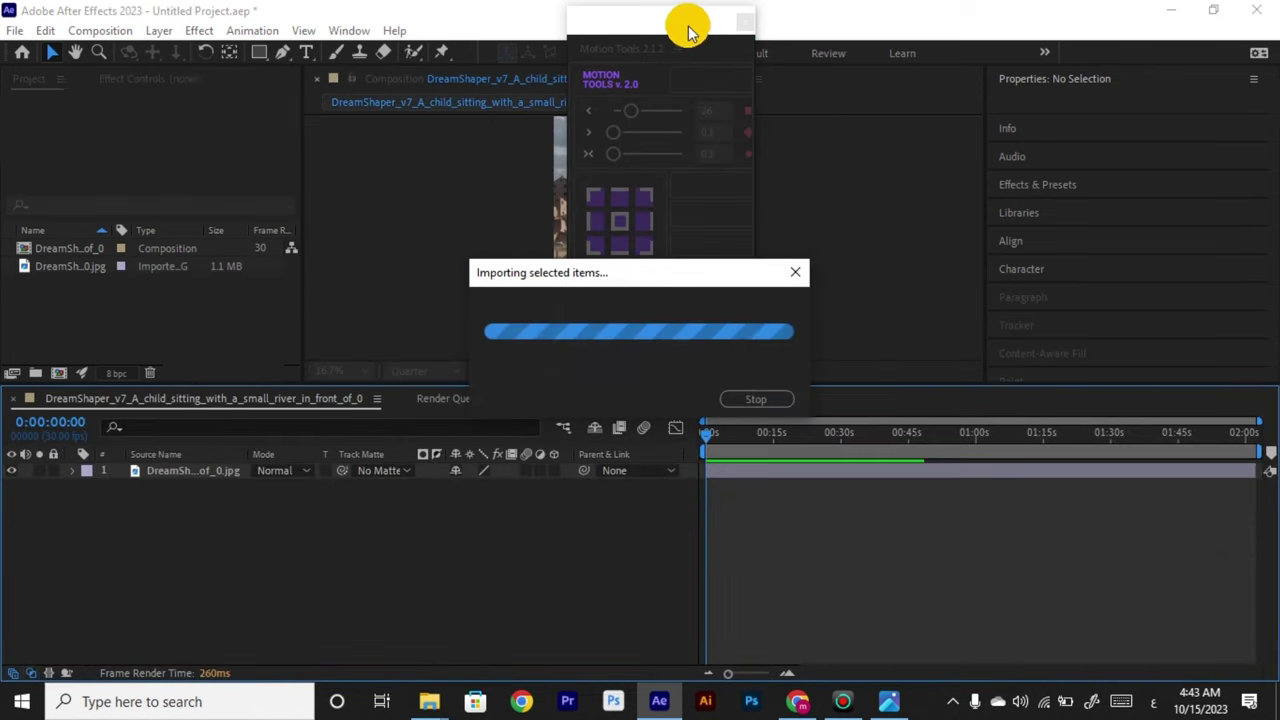
left_click_drag(686, 29, 480, 71)
left_click(660, 330)
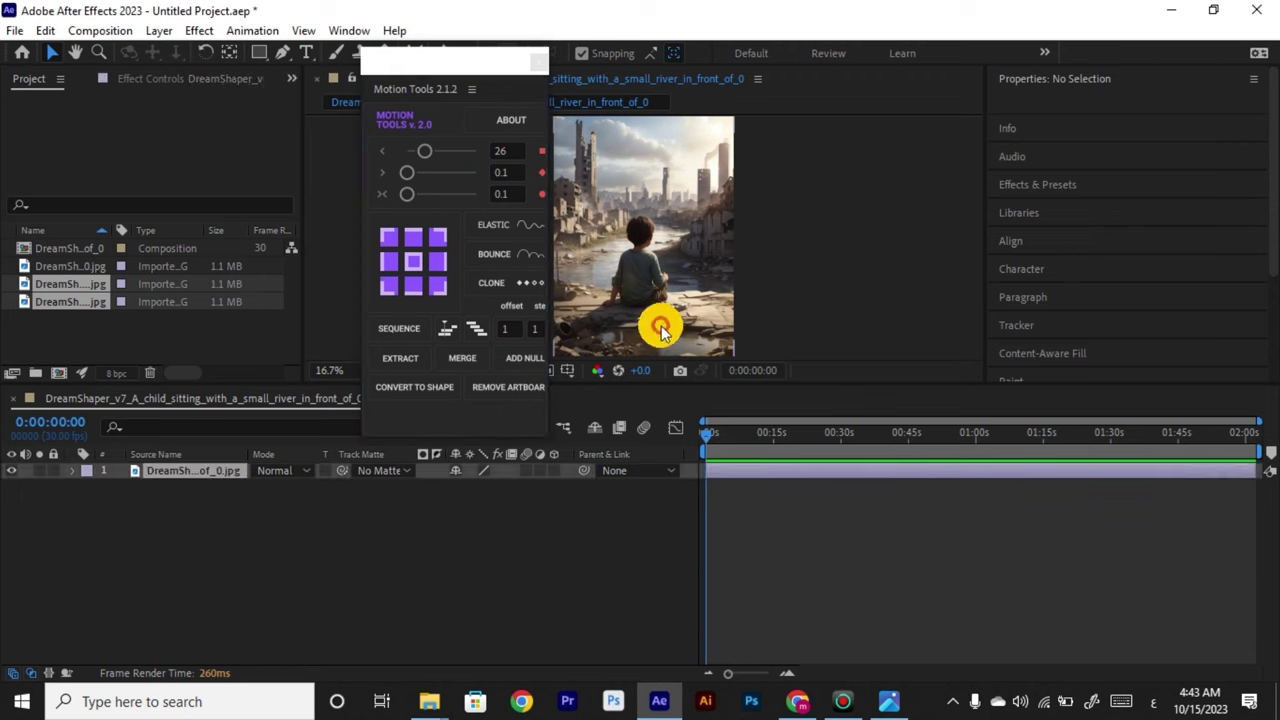
Examine the child image in the composition at several magnifications, keeping the Motion Tools window clear of the view.
scroll(652, 278, "down", 1)
key("period")
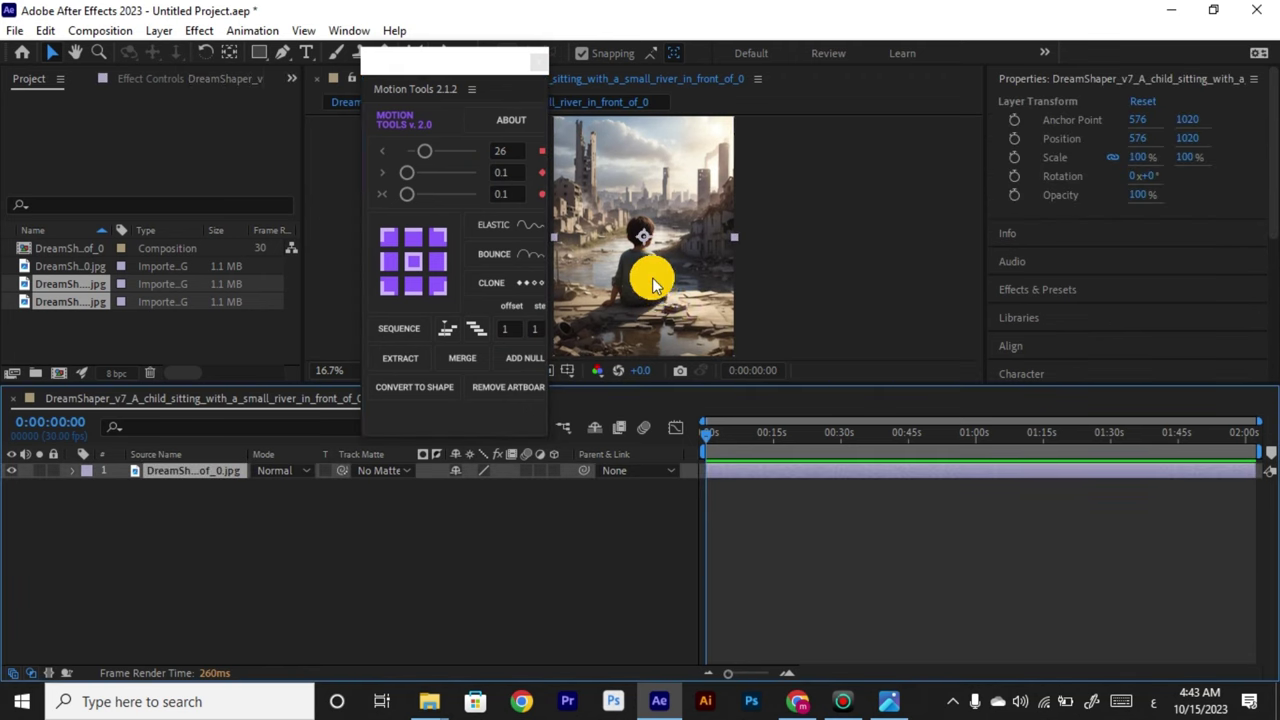
left_click_drag(422, 72, 277, 51)
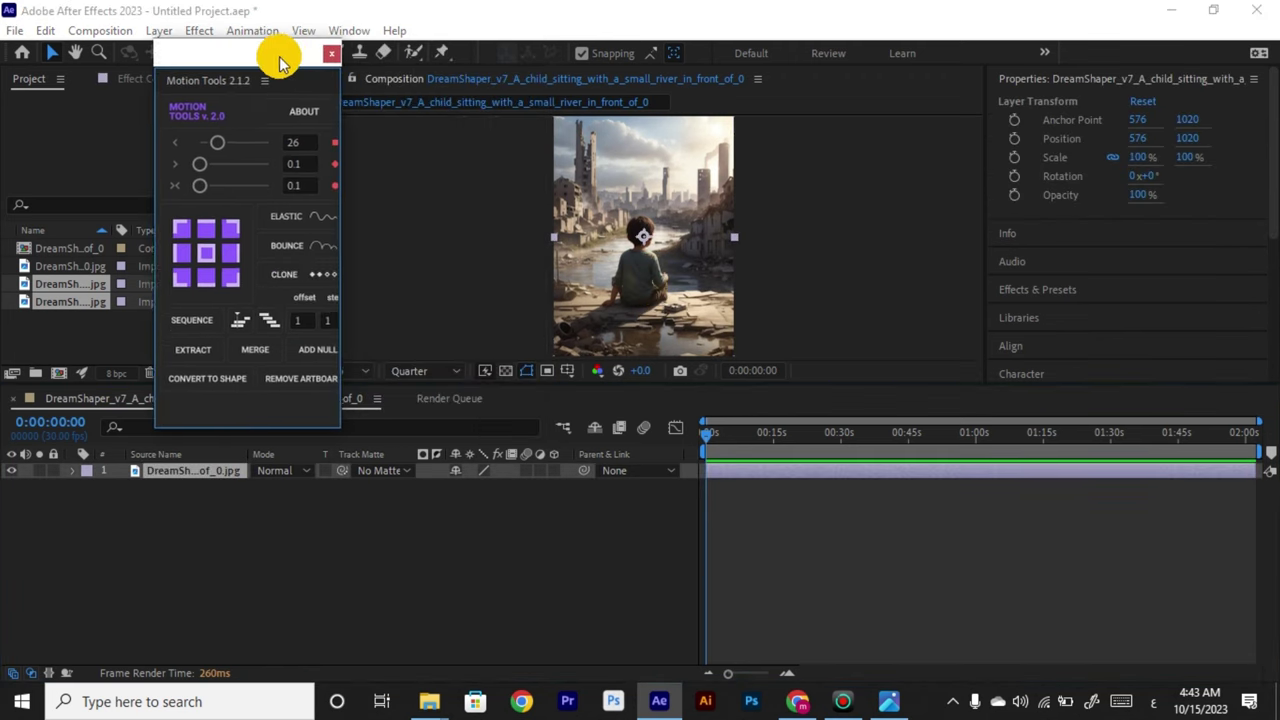
key("comma")
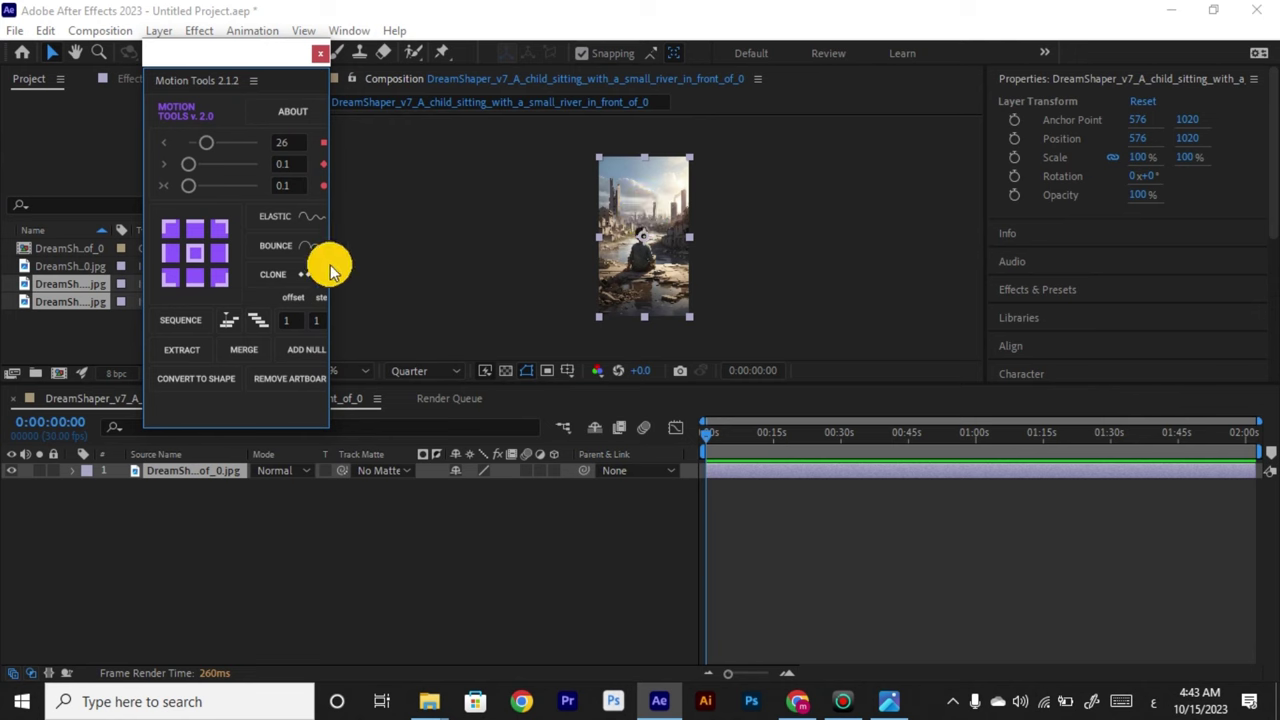
left_click(98, 52)
left_click(625, 250)
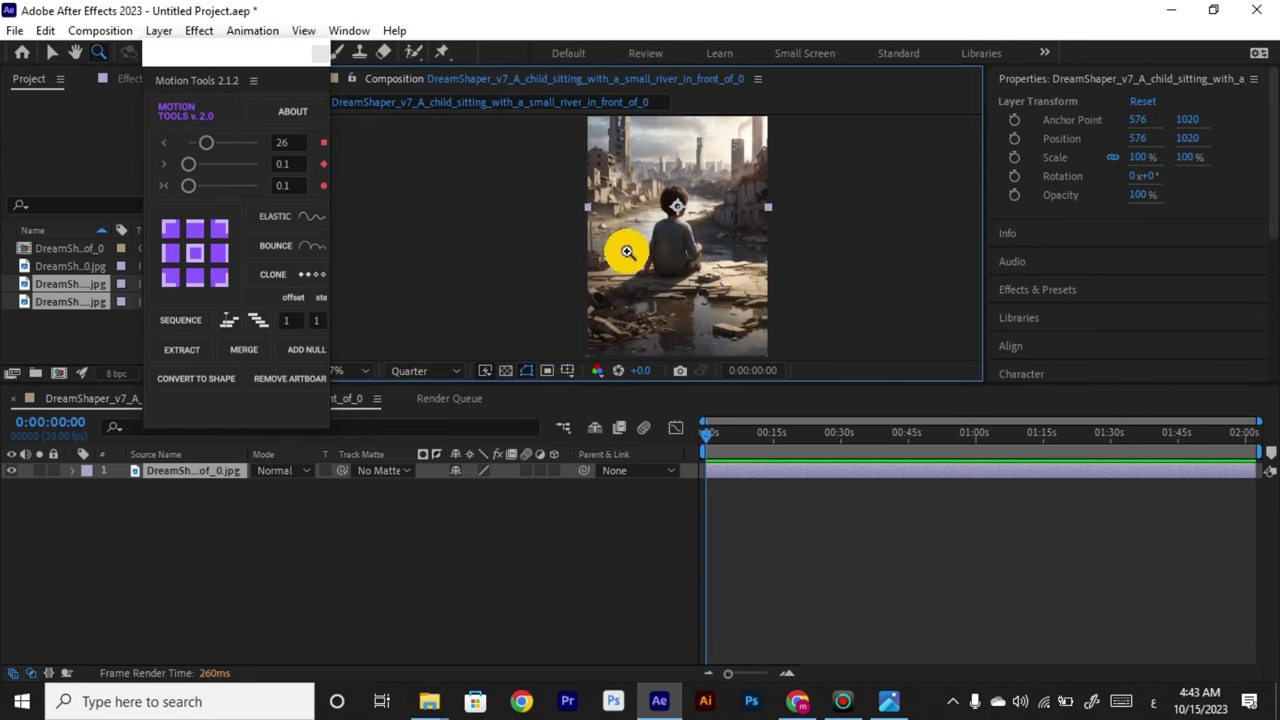
left_click(696, 231, "alt")
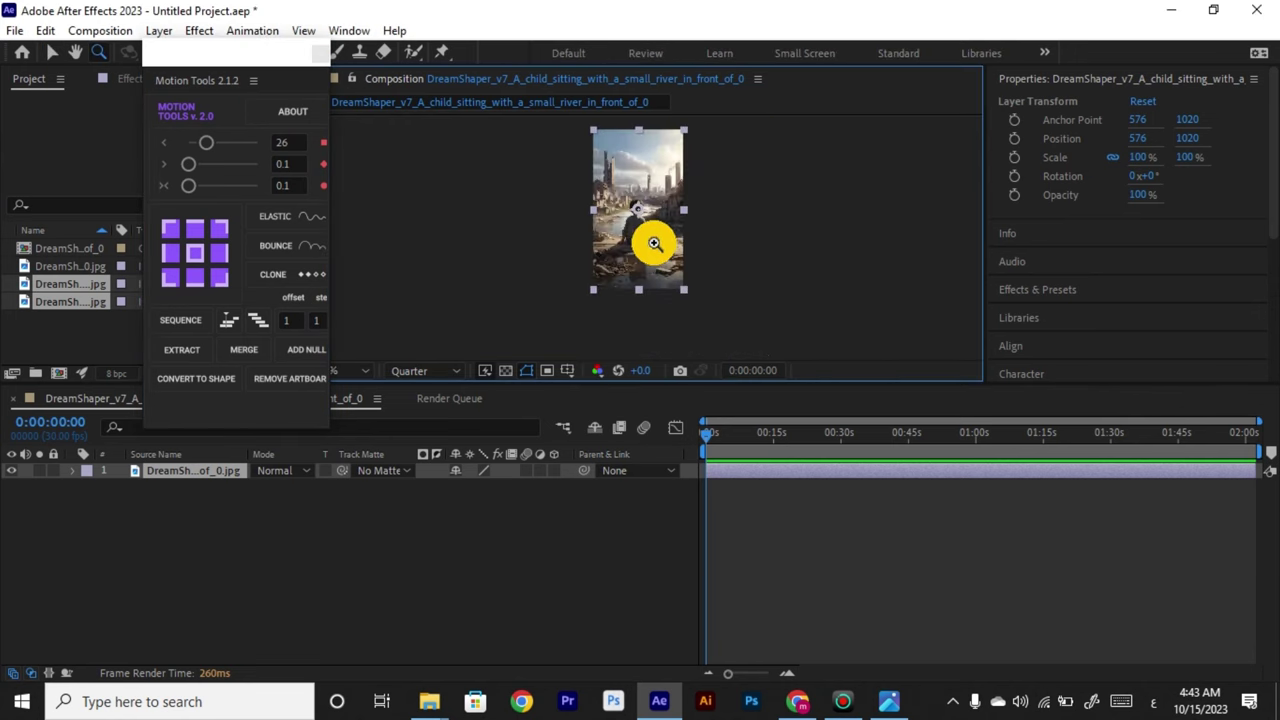
left_click_drag(257, 51, 129, 57)
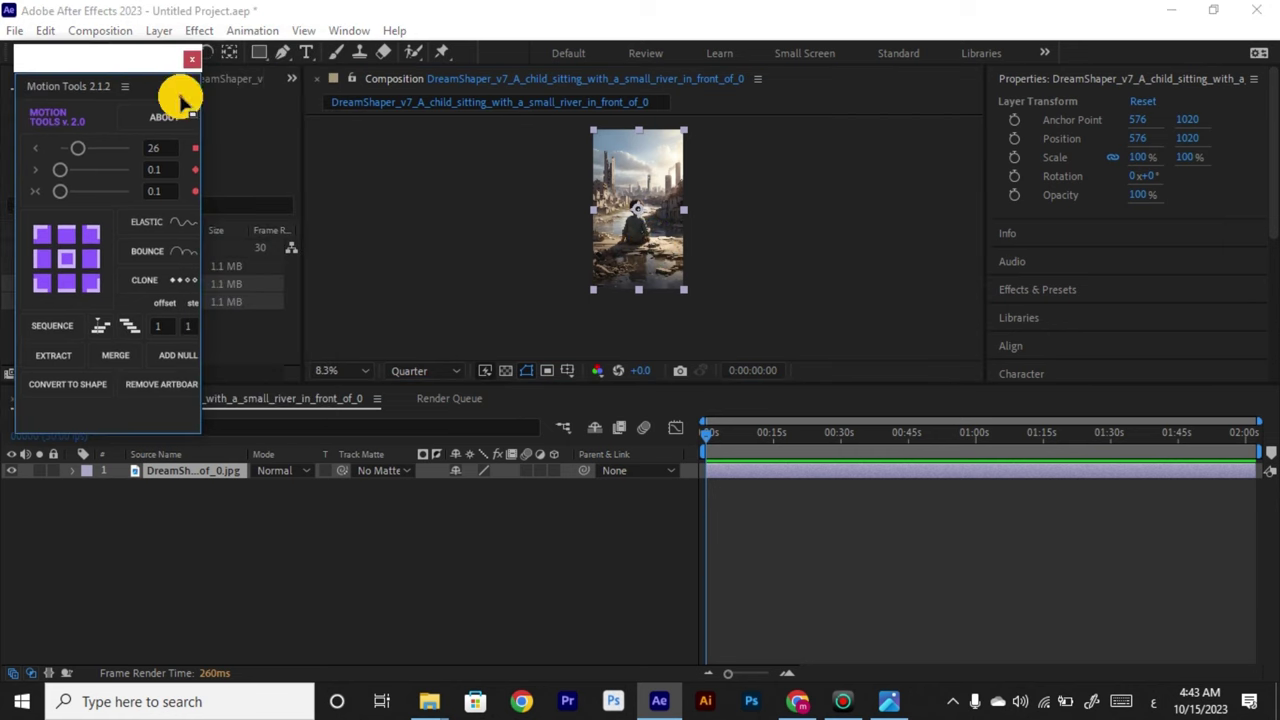
left_click(357, 371)
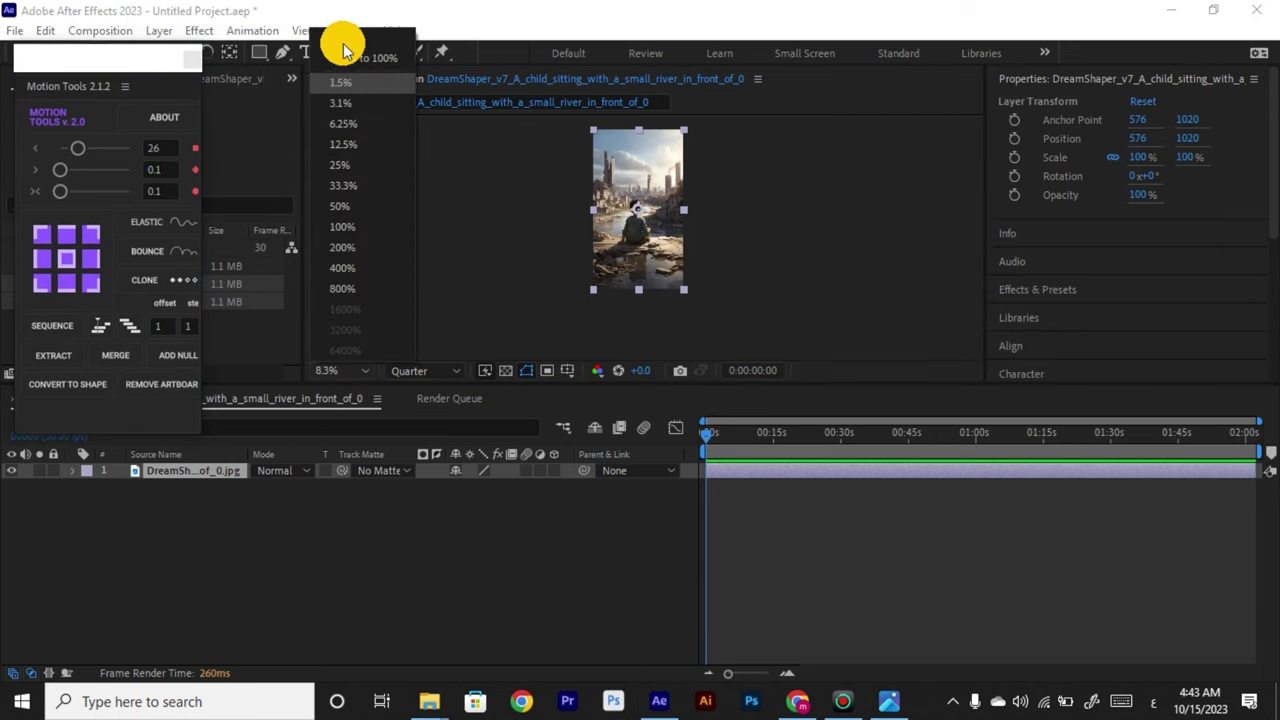
left_click(437, 88)
left_click(638, 245)
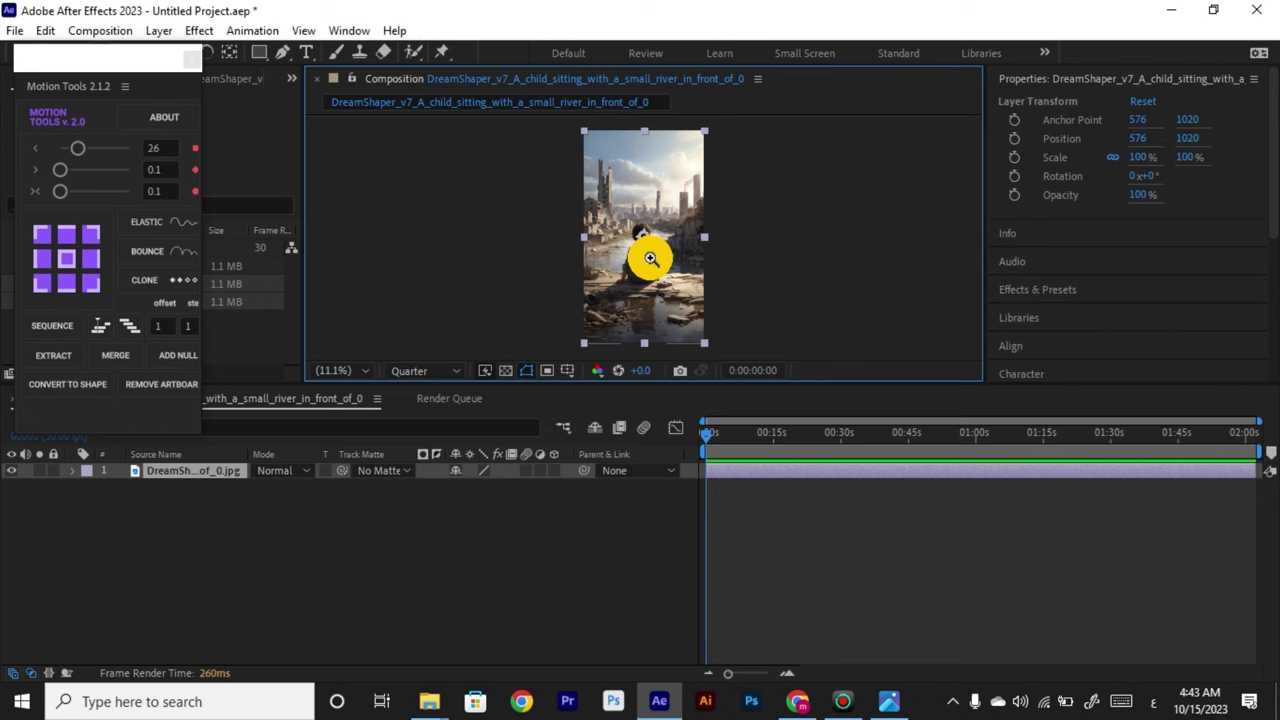
left_click(650, 258)
left_click(651, 258, "alt")
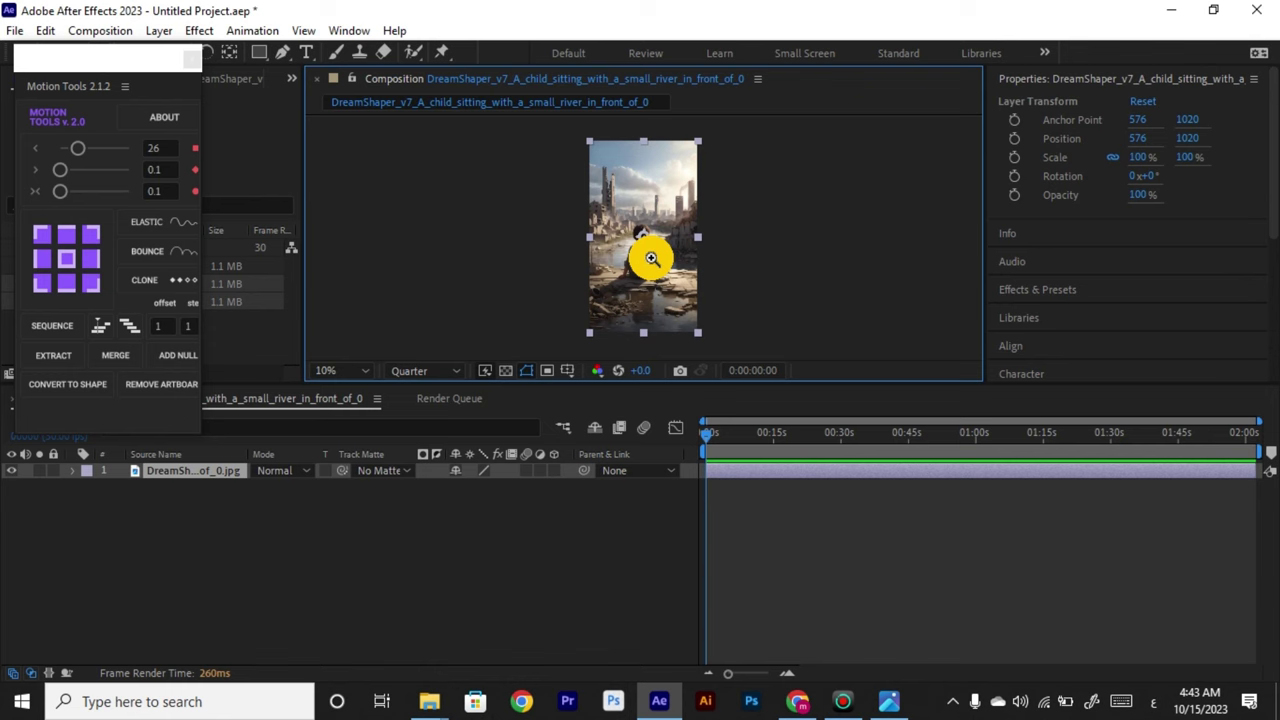
left_click(651, 258)
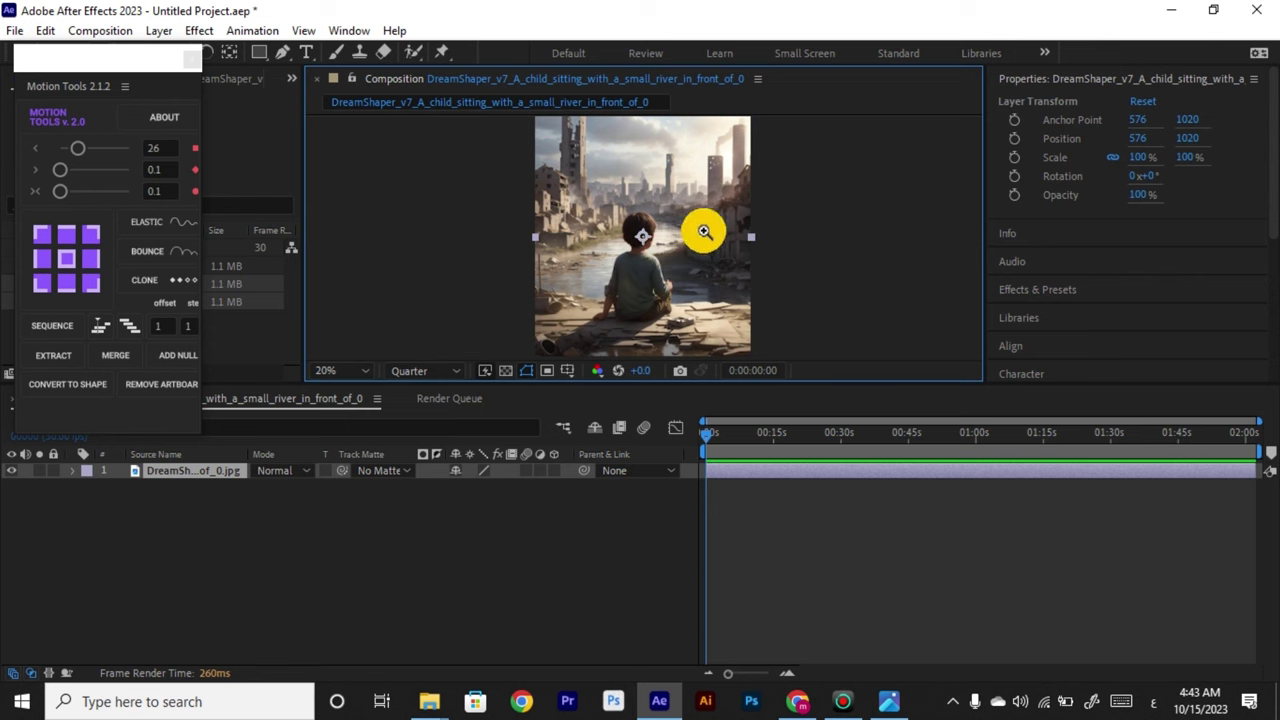
Launch Photoshop, minimize the open windows and refresh the desktop.
left_click(1167, 12)
left_click(975, 245)
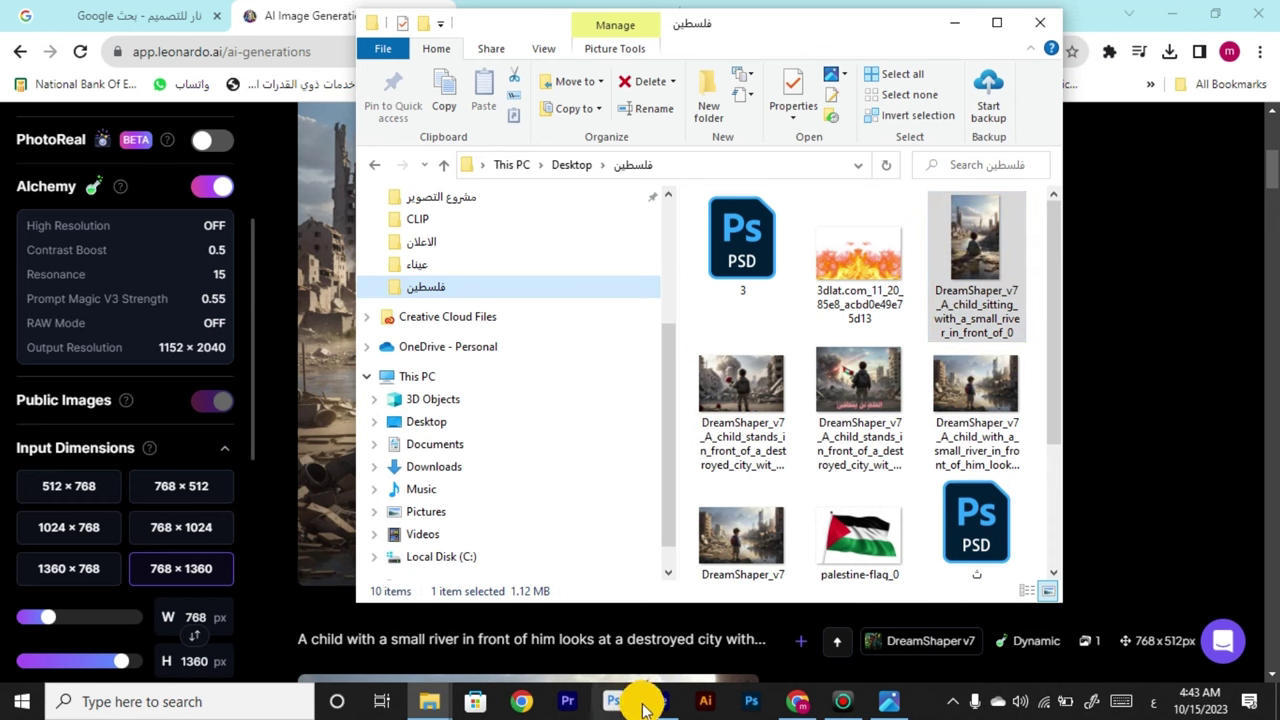
left_click(751, 702)
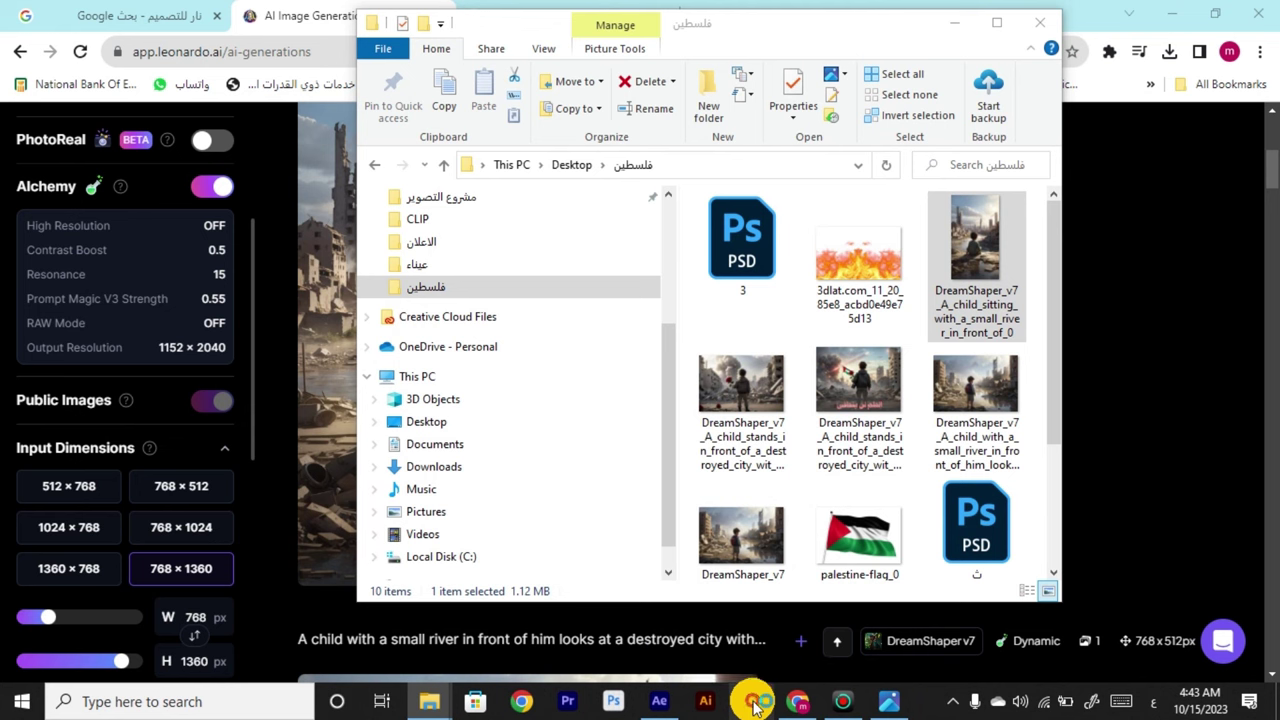
left_click(952, 28)
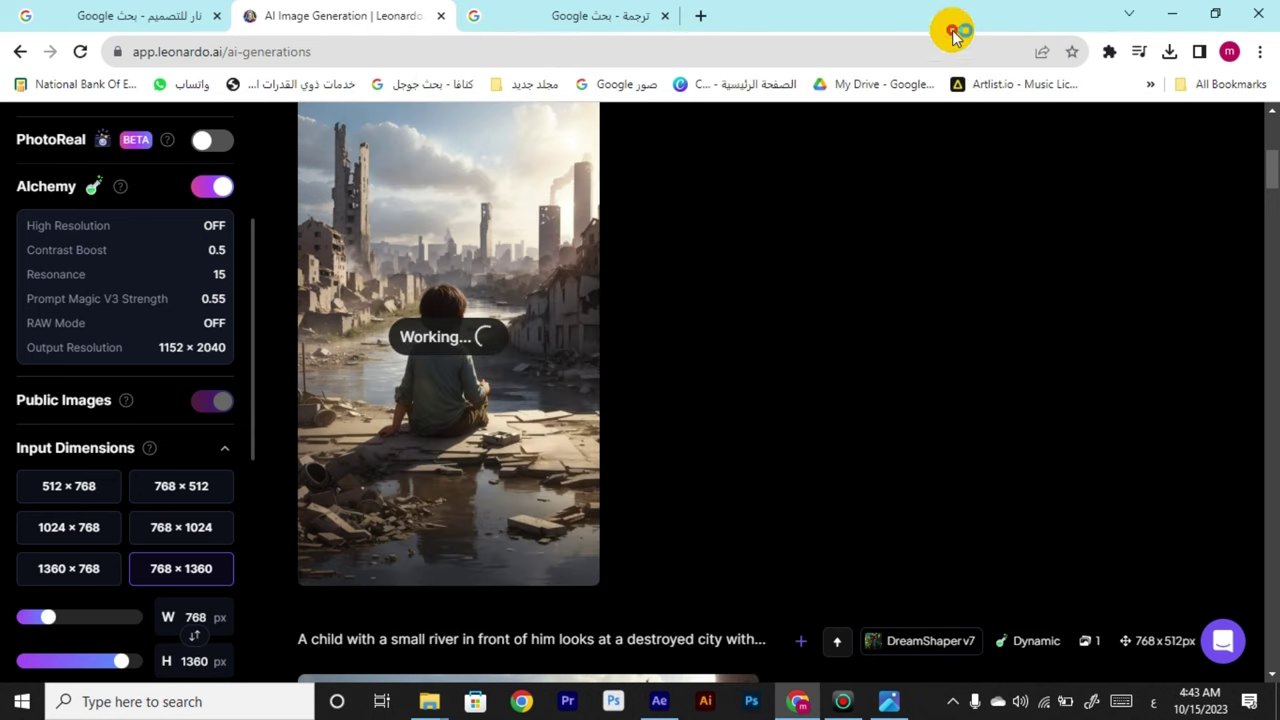
left_click(1181, 20)
right_click(914, 187)
left_click(888, 272)
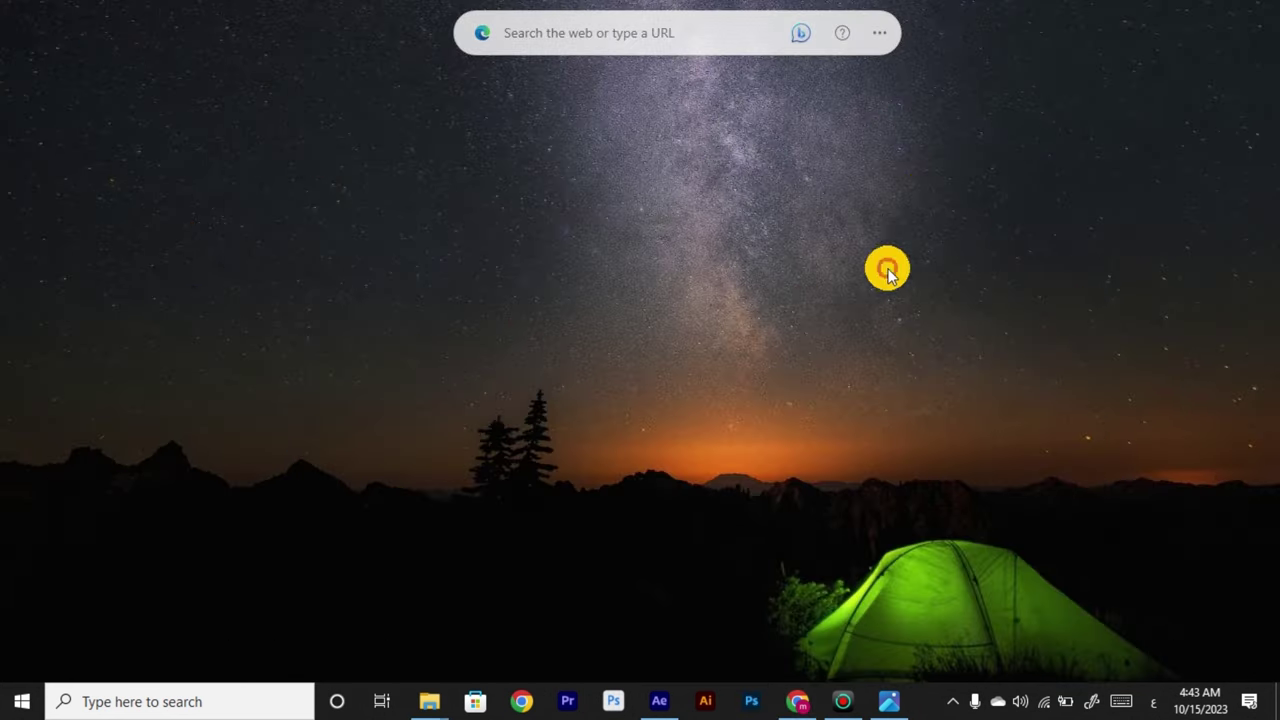
Review the English translation of the Arabic image prompt in the browser, and minimize the browser.
left_click(797, 701)
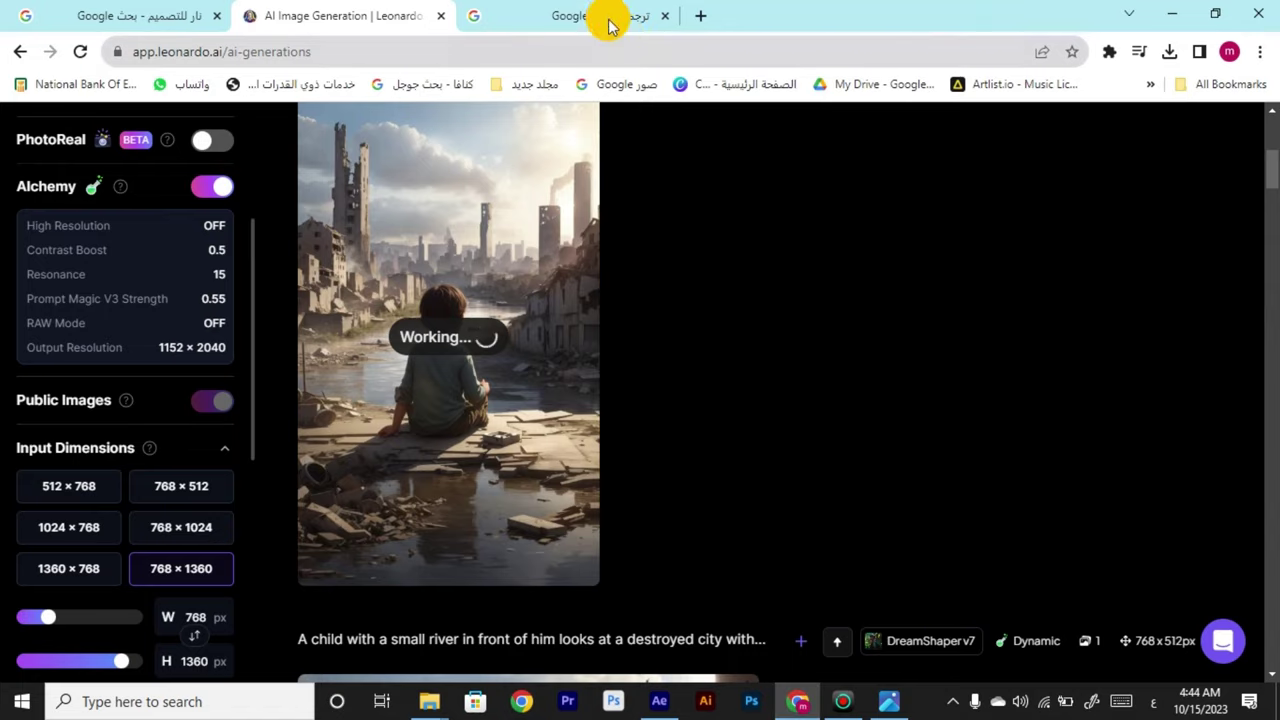
left_click(608, 20)
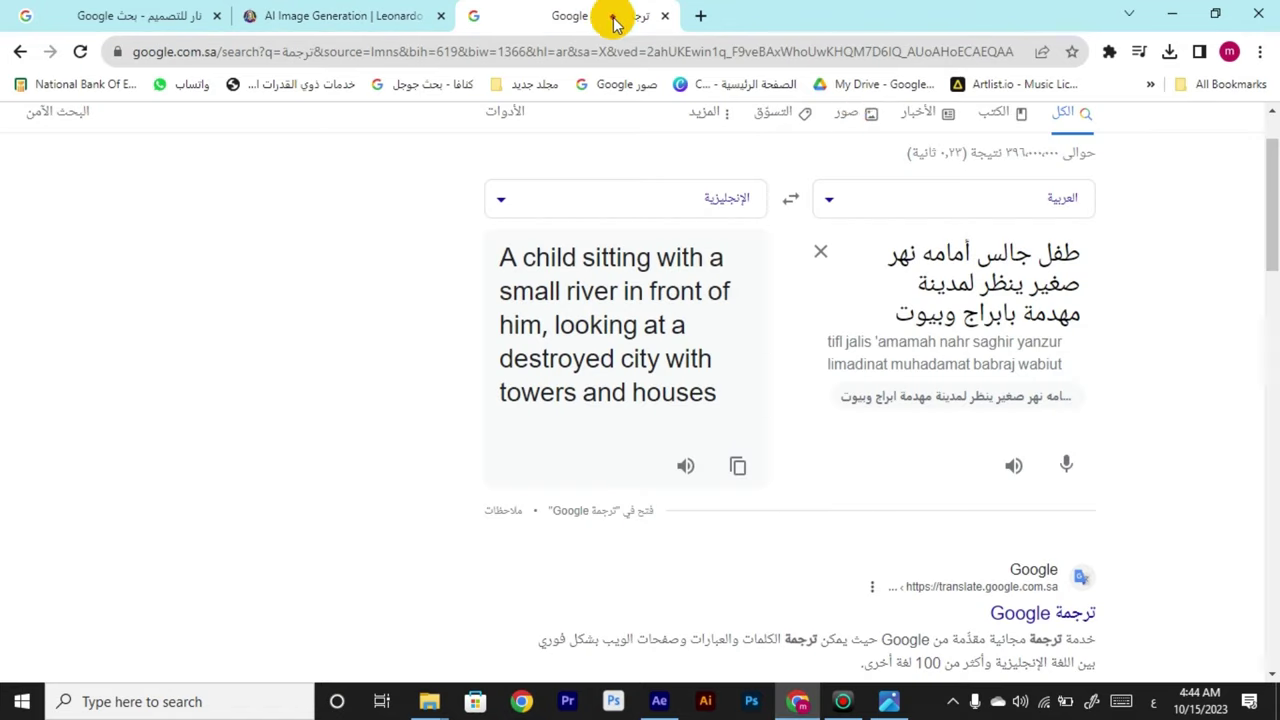
left_click(1175, 18)
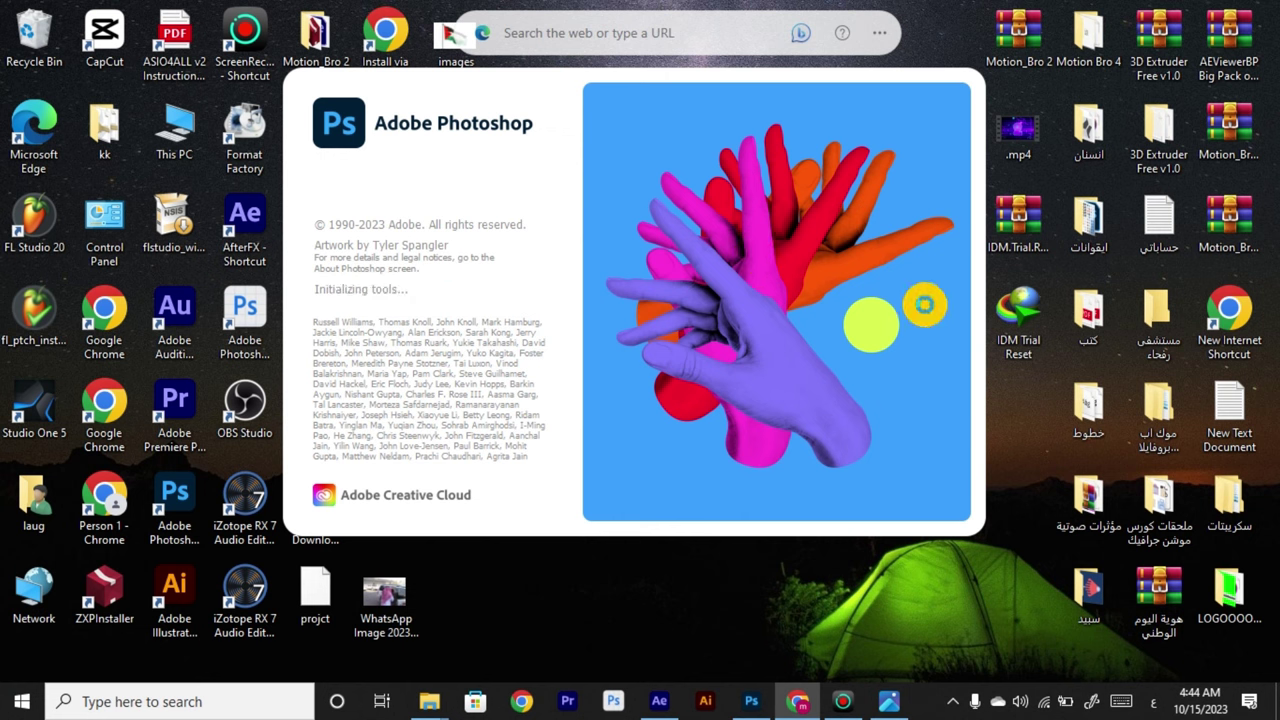
left_click(843, 701)
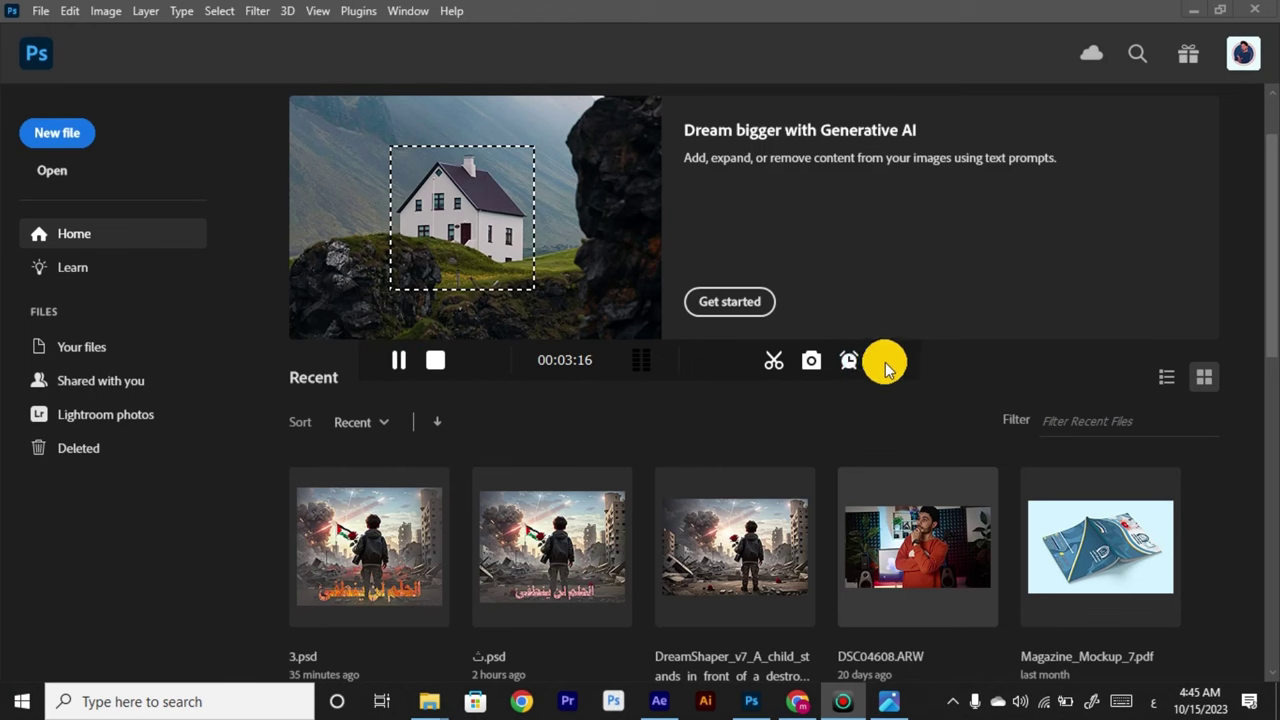
left_click(886, 361)
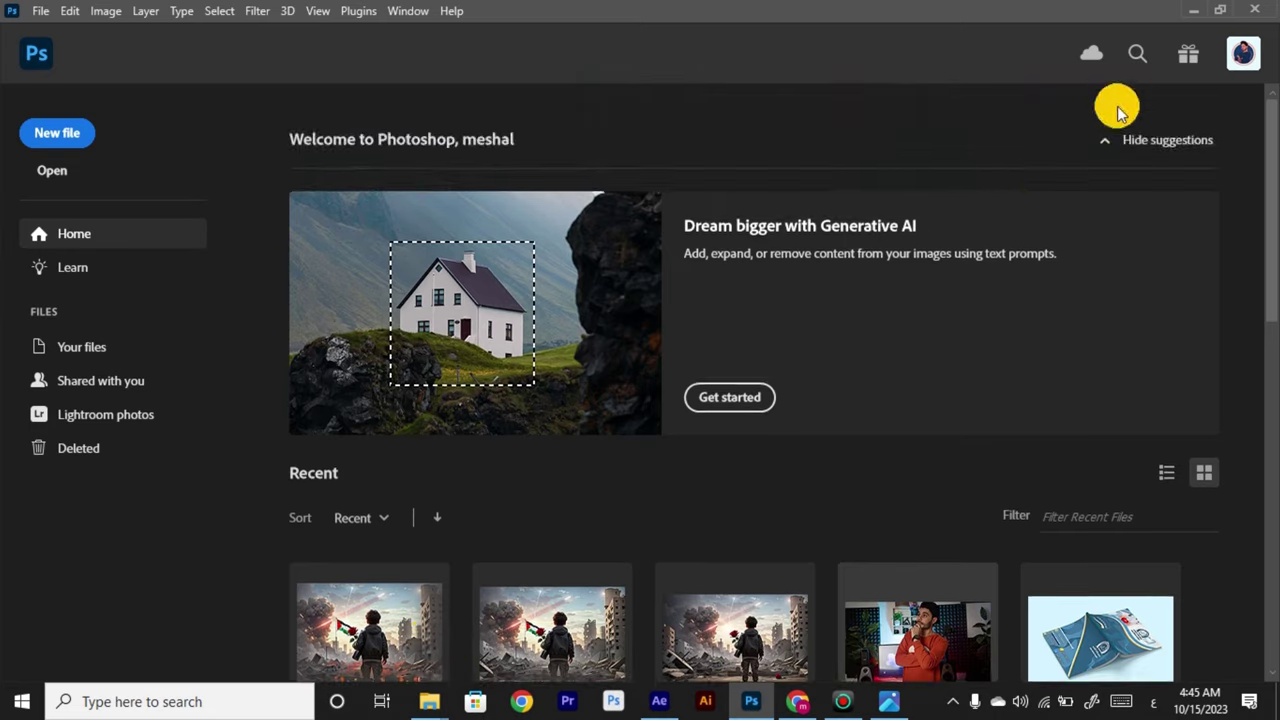
Open the DreamShaper image of the child sitting by a small river from the فلسطين folder in Photoshop and unlock its background layer.
key("super+d")
left_click(429, 701)
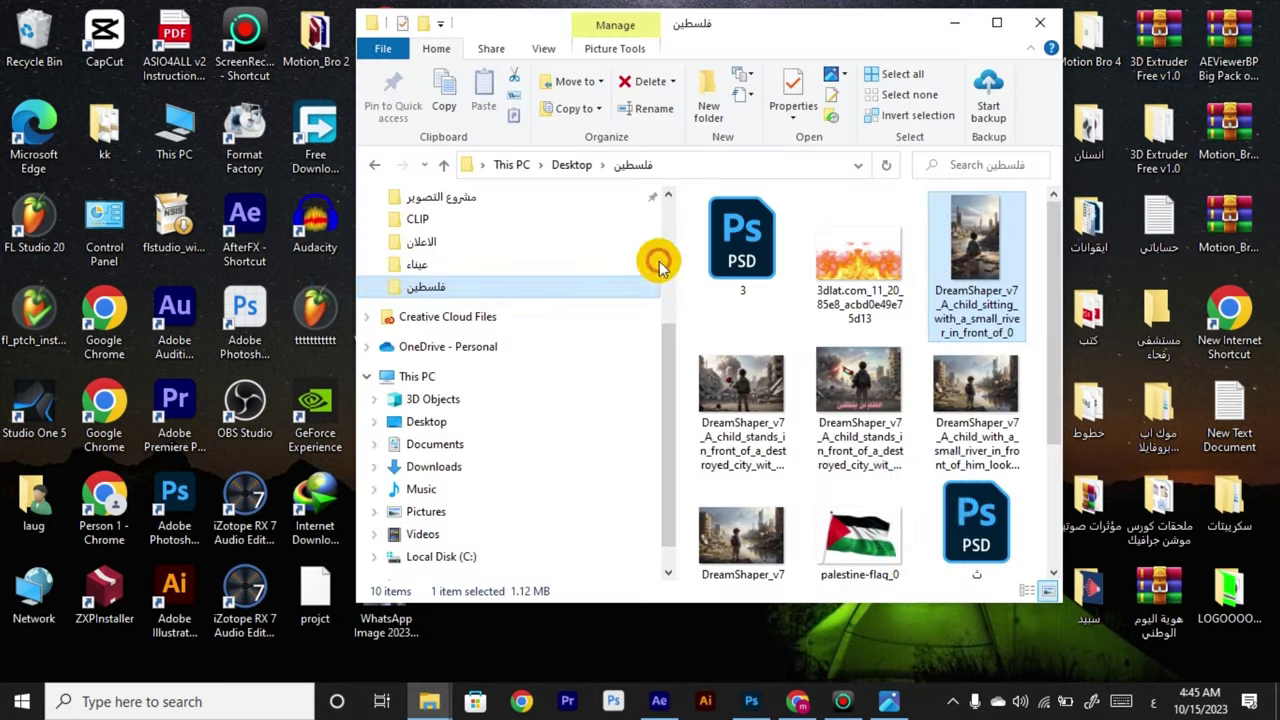
left_click_drag(960, 240, 931, 334)
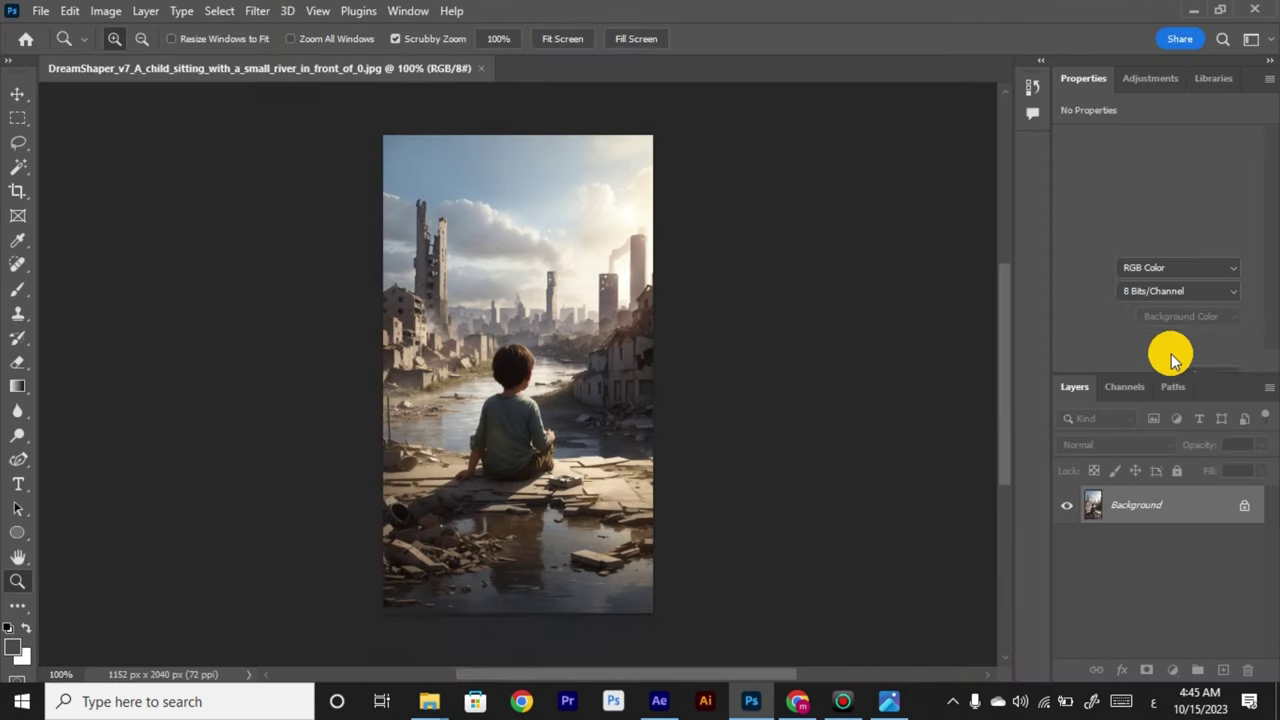
scroll(491, 360, "down", 1)
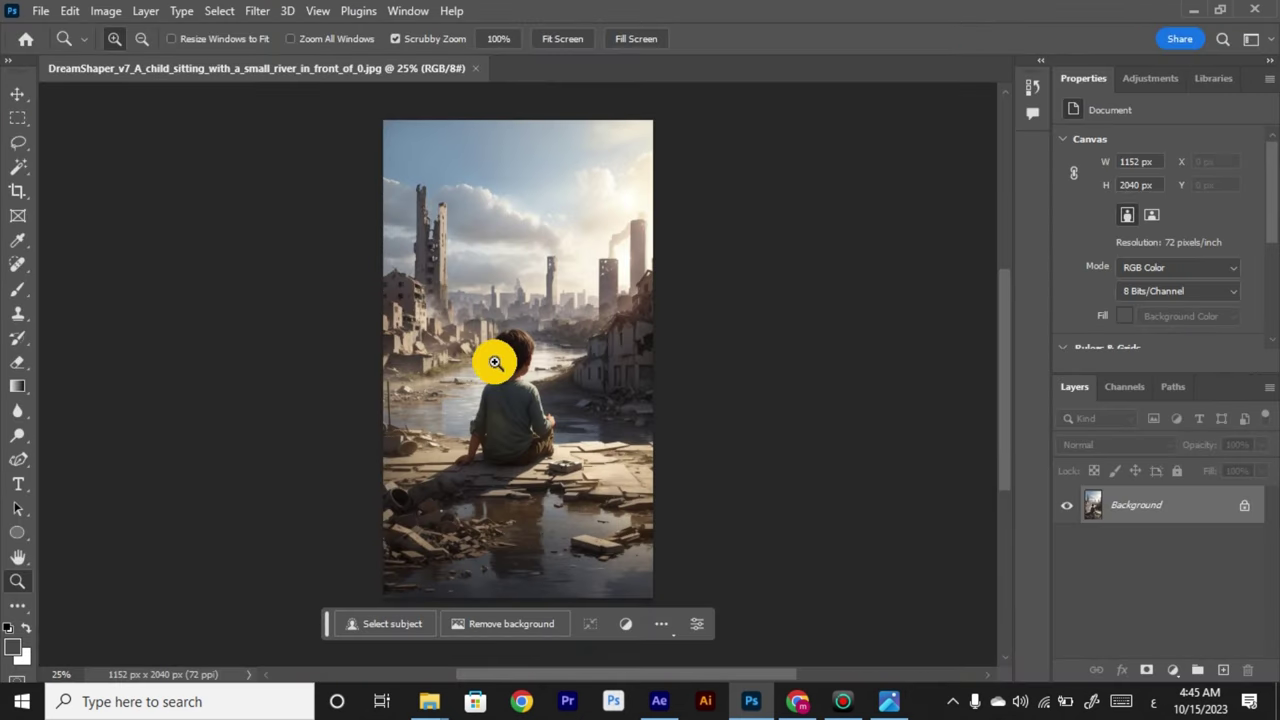
left_click(1244, 505)
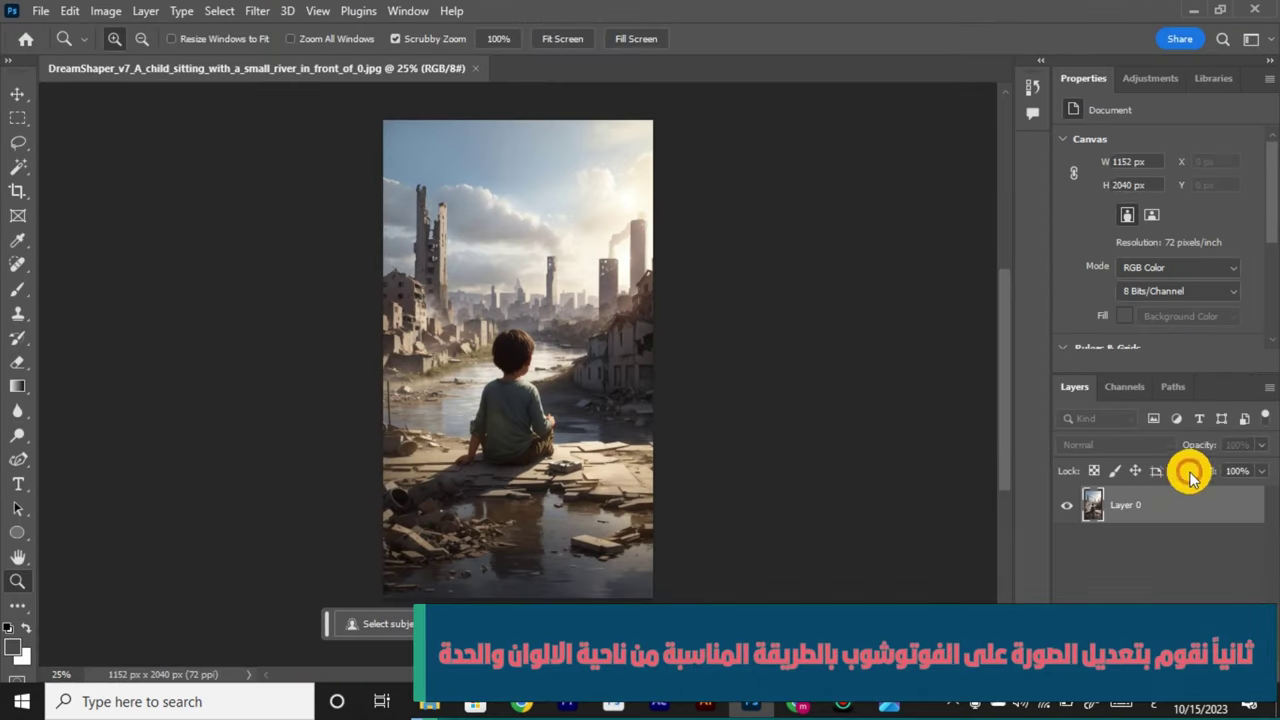
Add a Brightness/Contrast adjustment layer with brightness -102 and contrast -26.
left_click(1150, 78)
left_click(1123, 320)
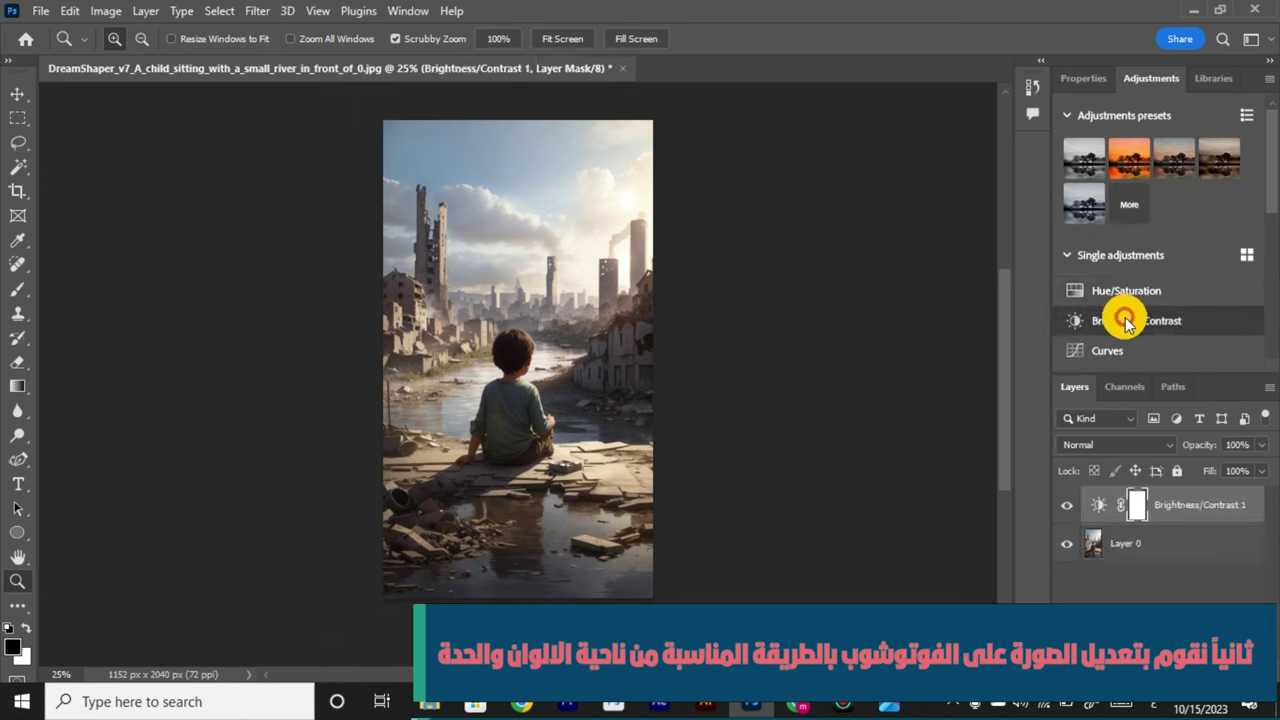
left_click_drag(1154, 196, 1101, 200)
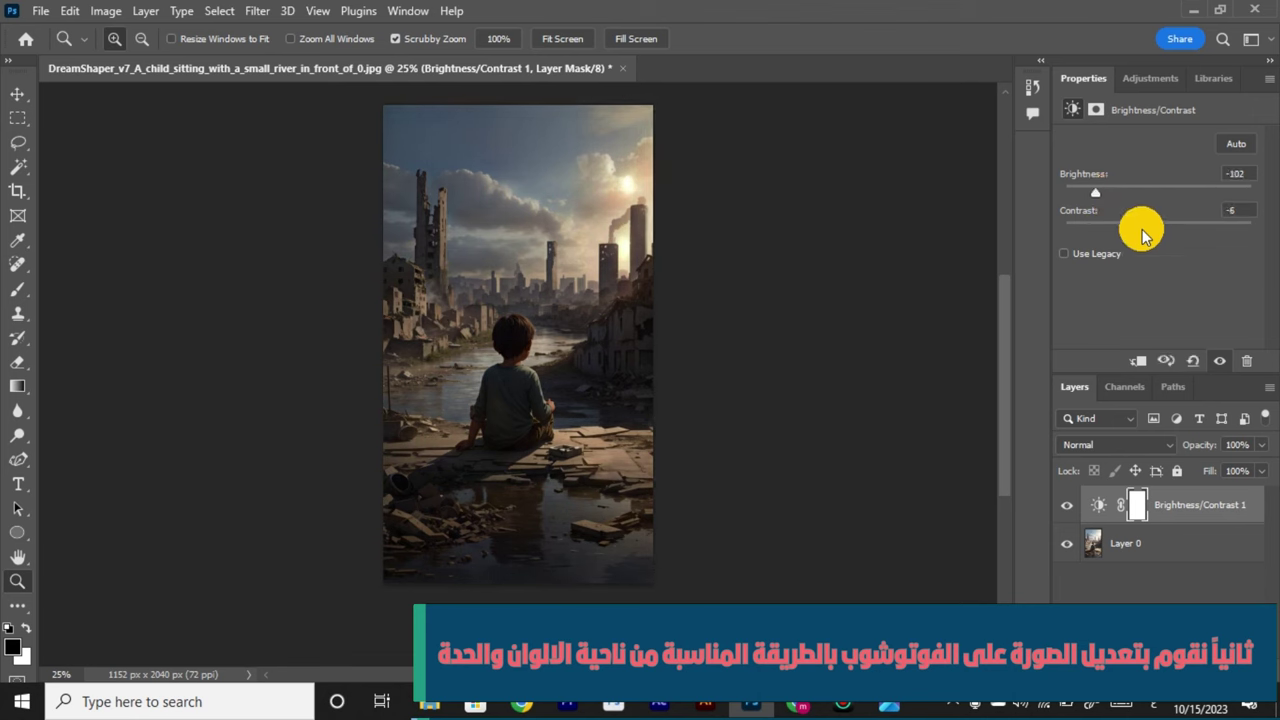
left_click_drag(1072, 229, 1118, 229)
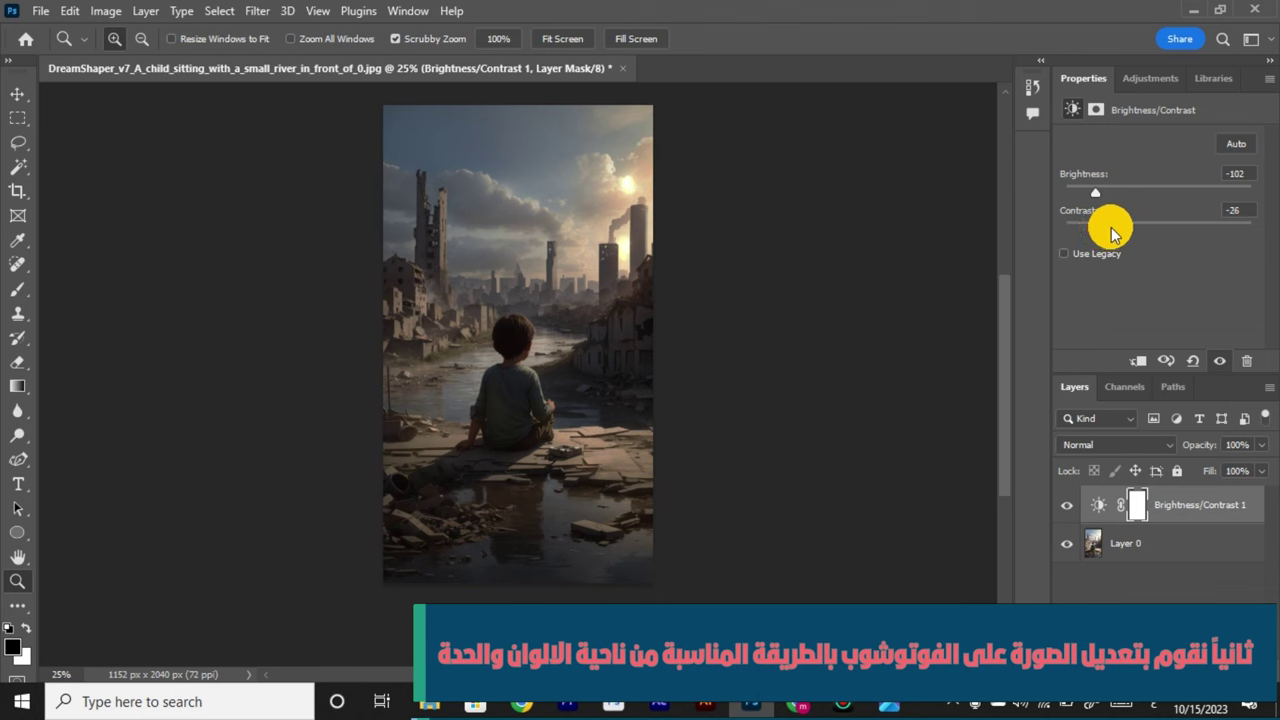
Add a Hue/Saturation adjustment layer with saturation +10 and lightness -10.
left_click(1148, 80)
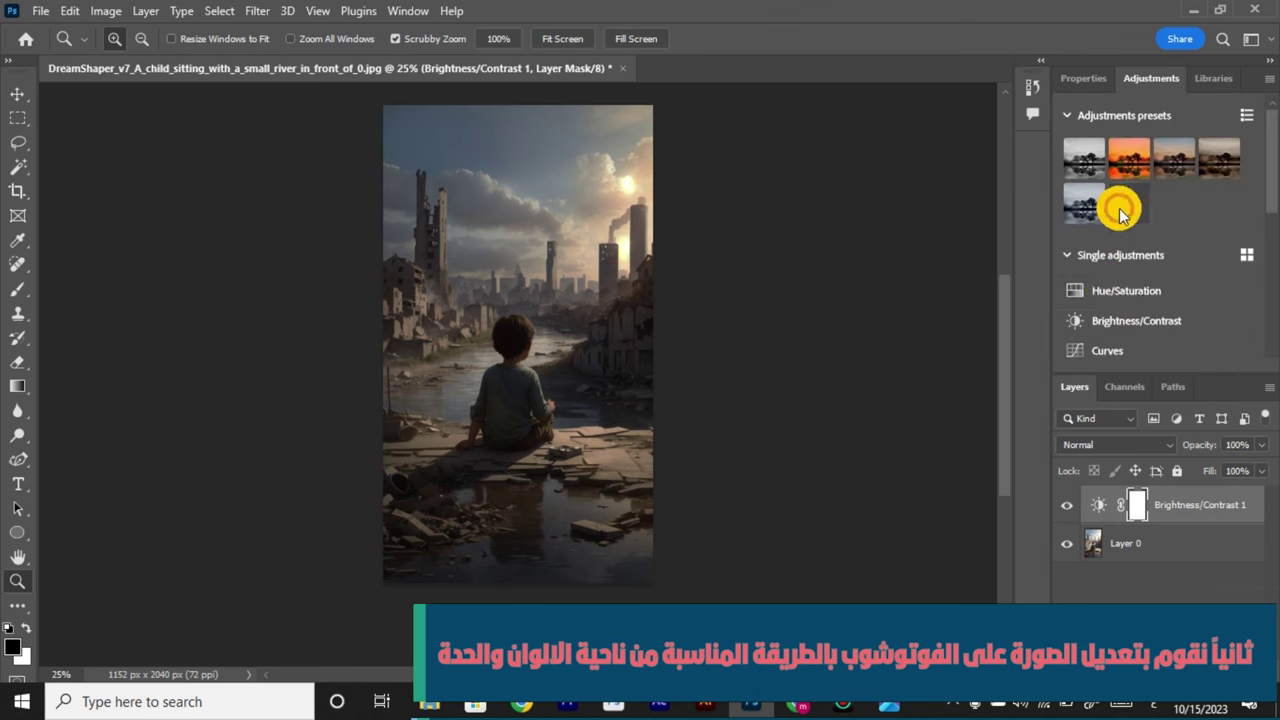
left_click(1118, 294)
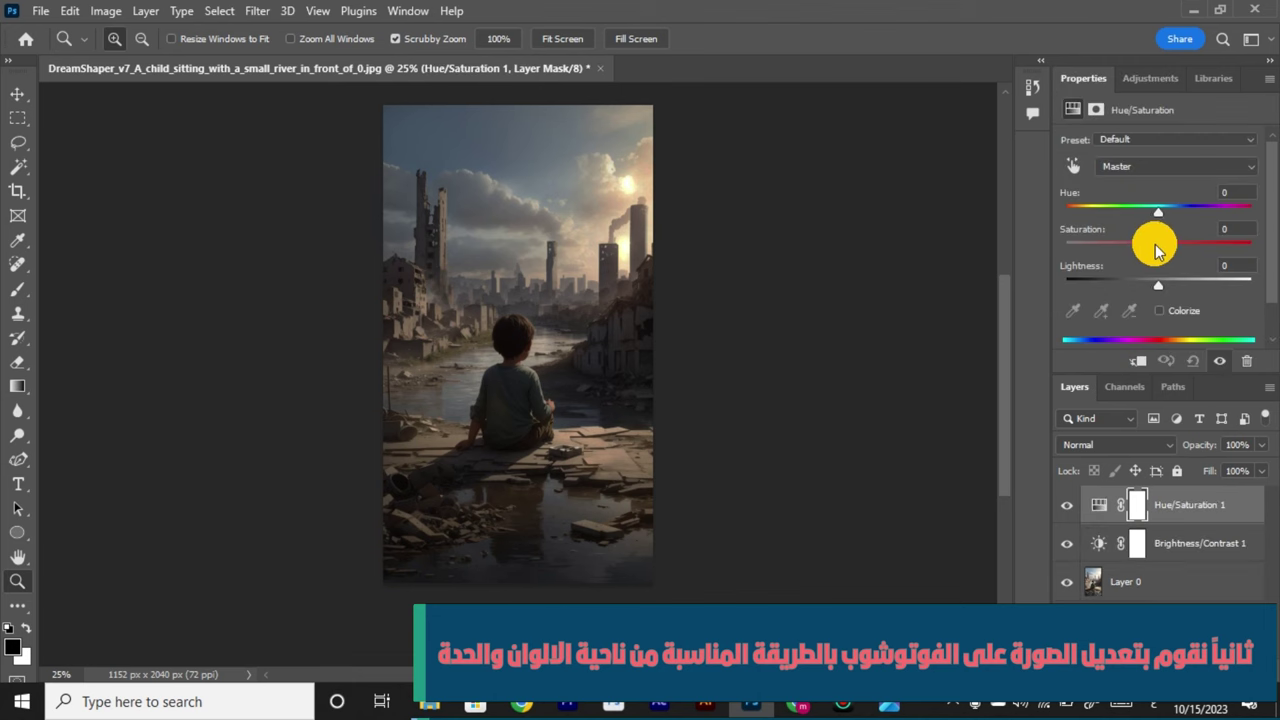
left_click(1160, 247)
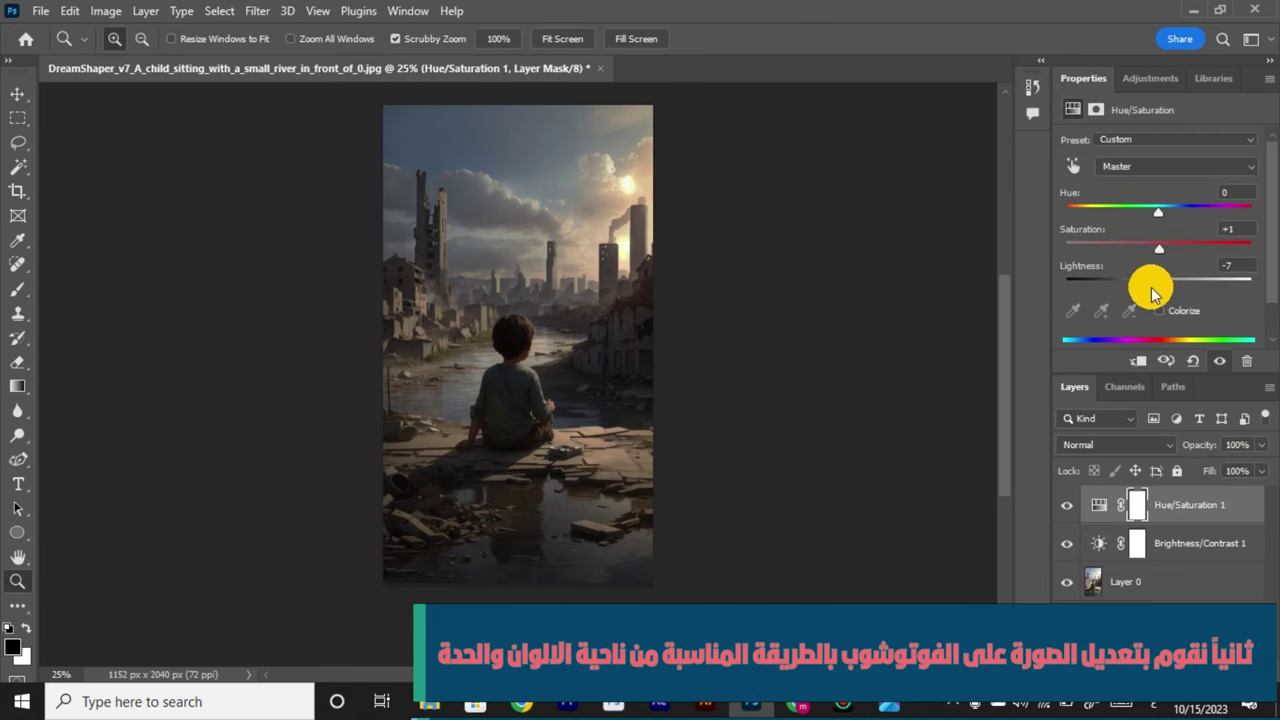
left_click(1149, 286)
left_click(1162, 247)
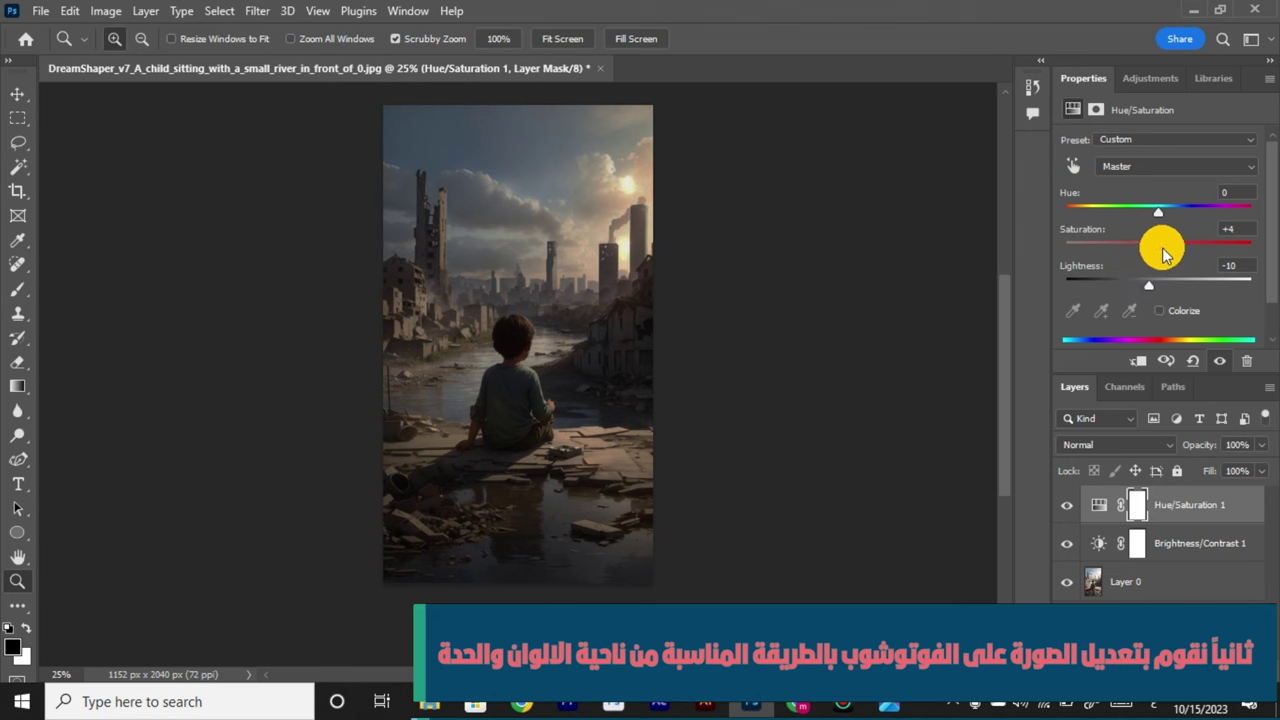
left_click(1162, 252)
scroll(1109, 237, "down", 2)
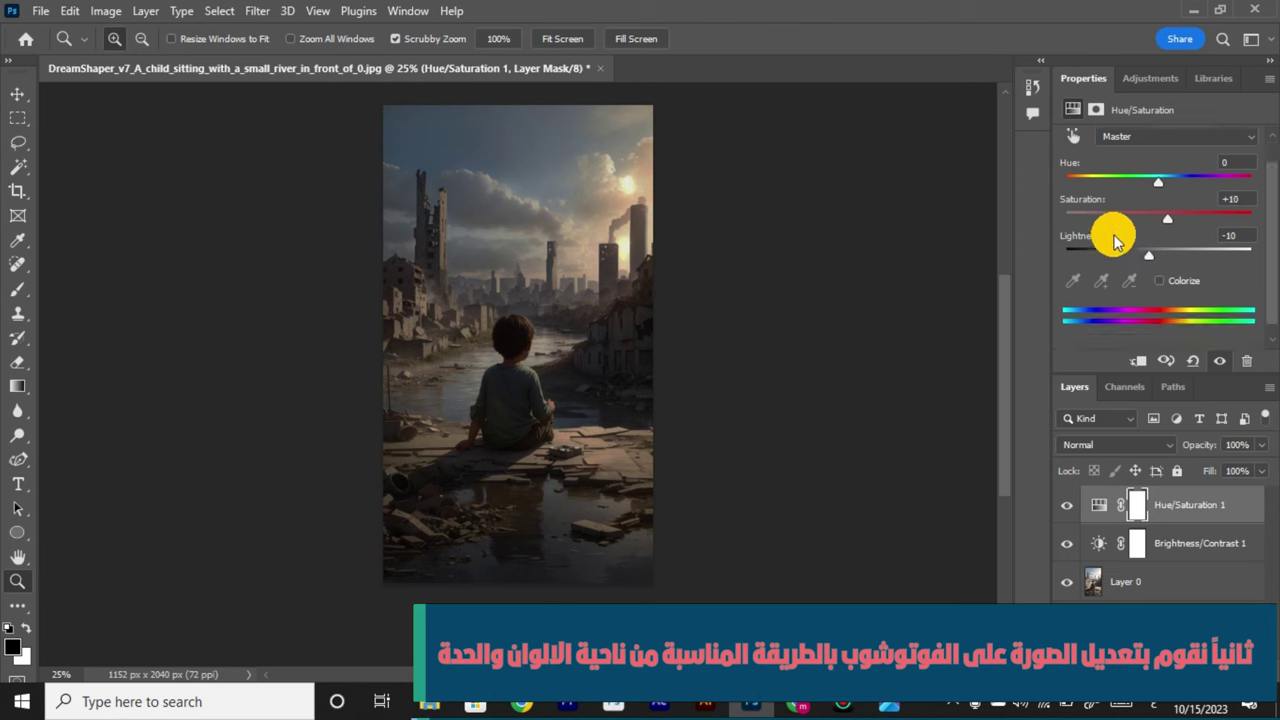
Add a Levels adjustment layer and set the midtone input level to 0.87.
left_click(1150, 80)
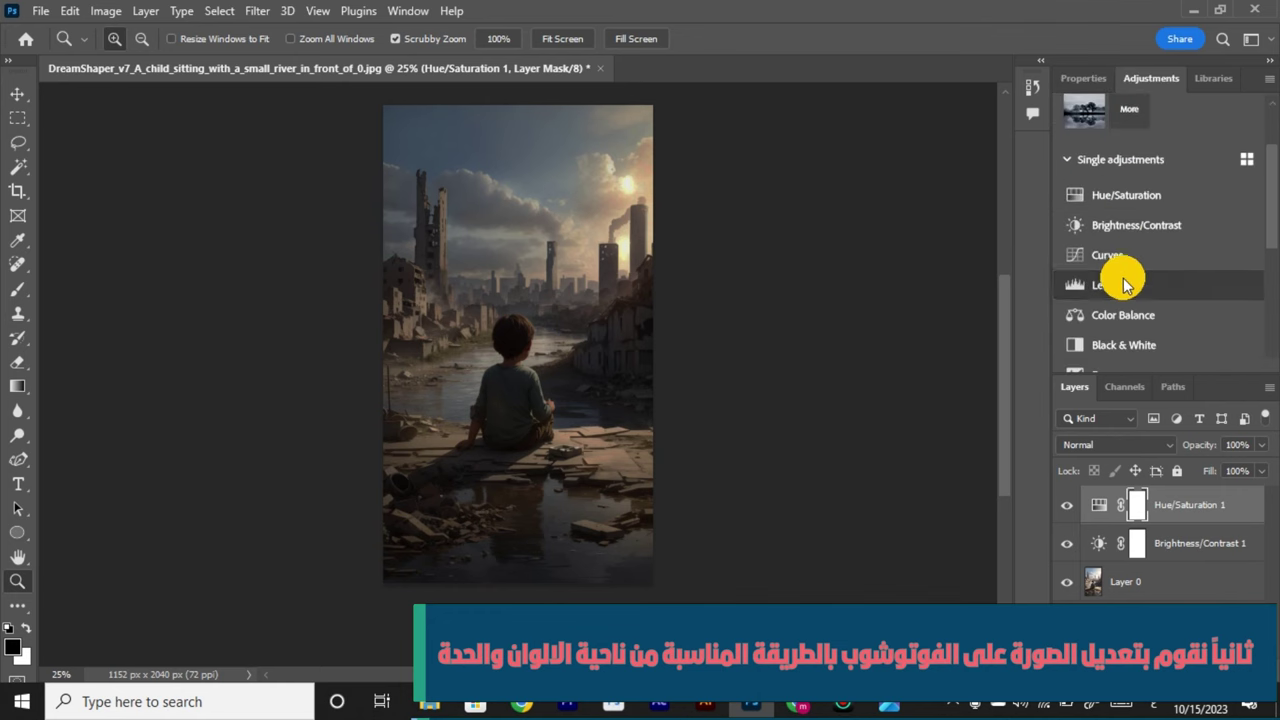
left_click(1126, 284)
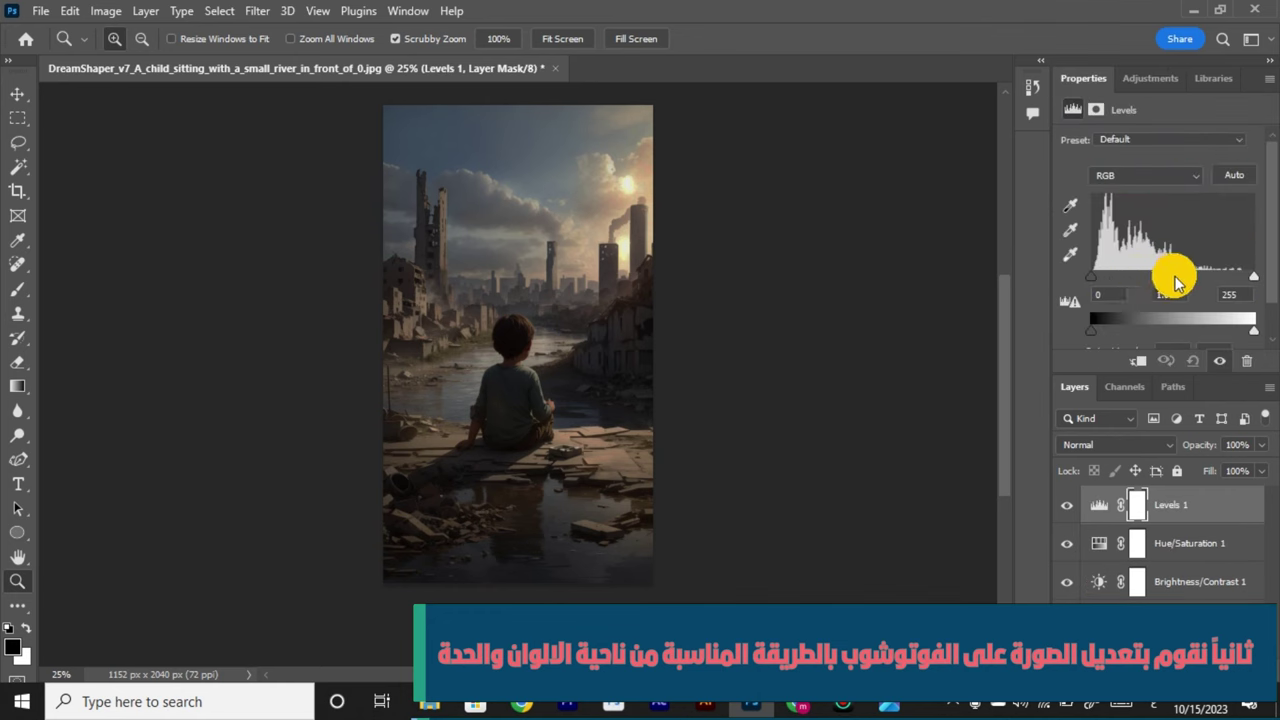
left_click_drag(1180, 282, 1185, 285)
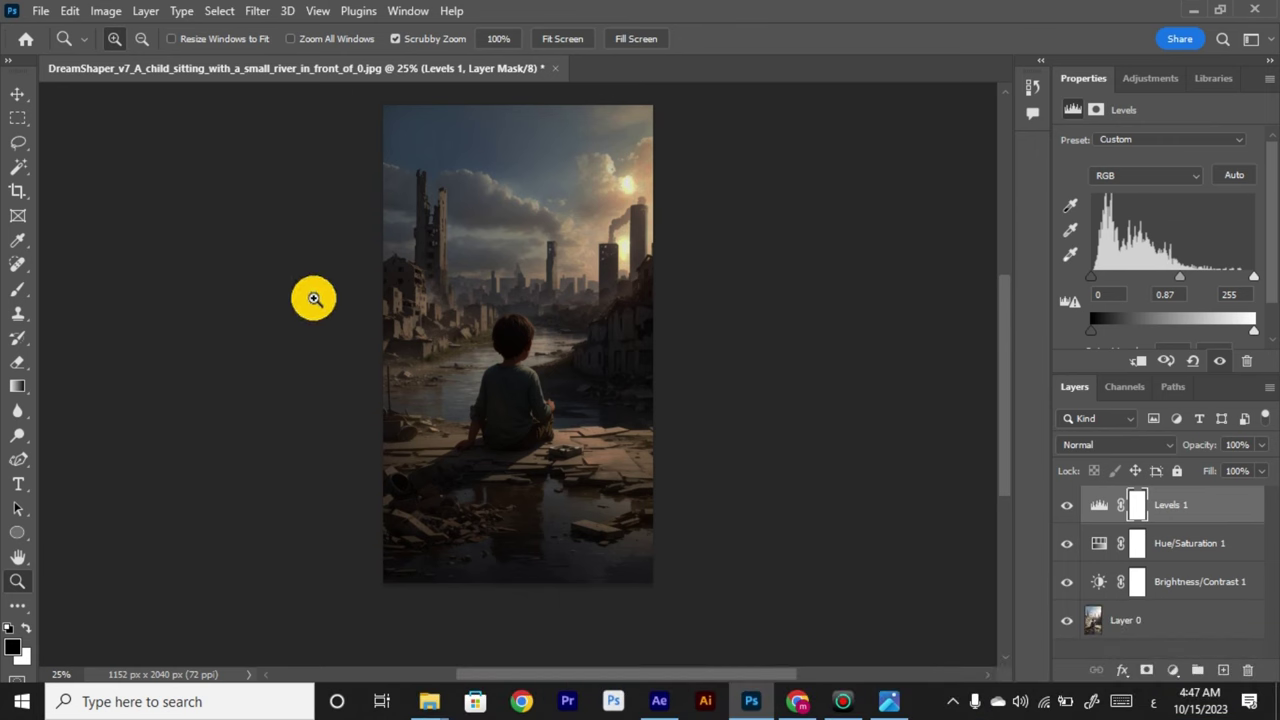
Create a new layer and paint over the image's lower-right corner with the soft 417 px brush.
left_click(17, 289)
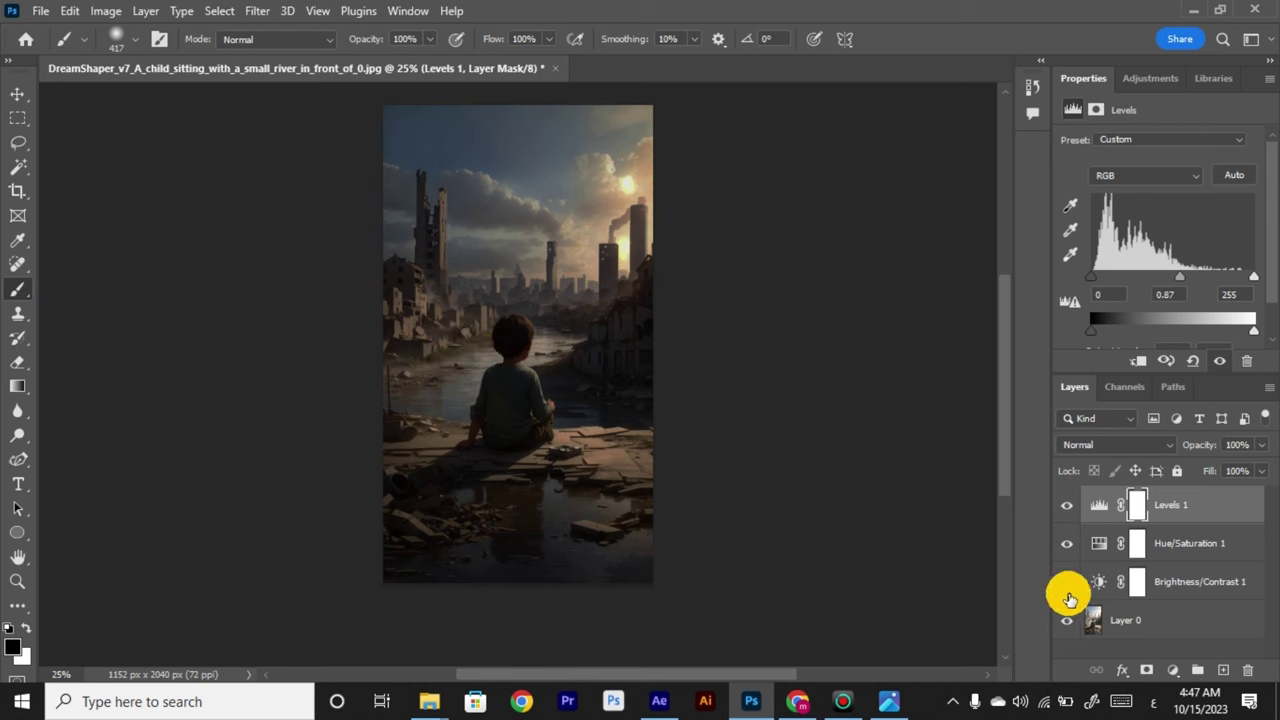
left_click(1224, 670)
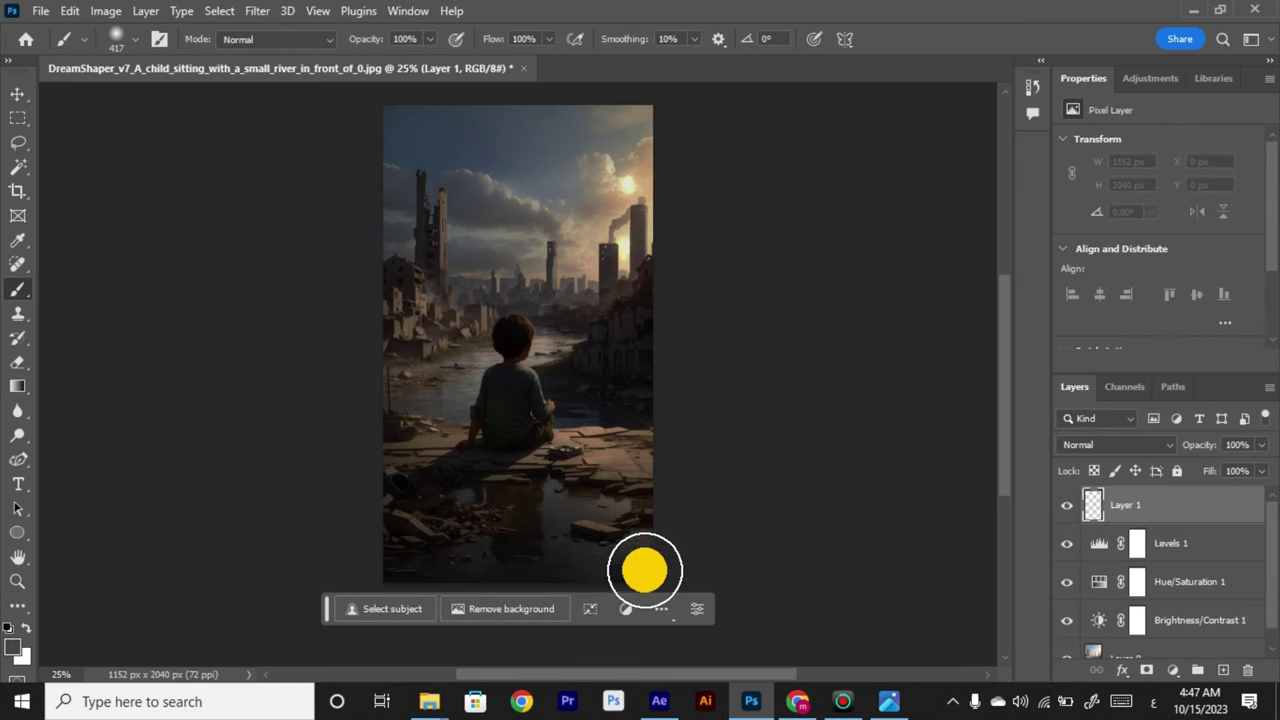
left_click_drag(640, 566, 631, 529)
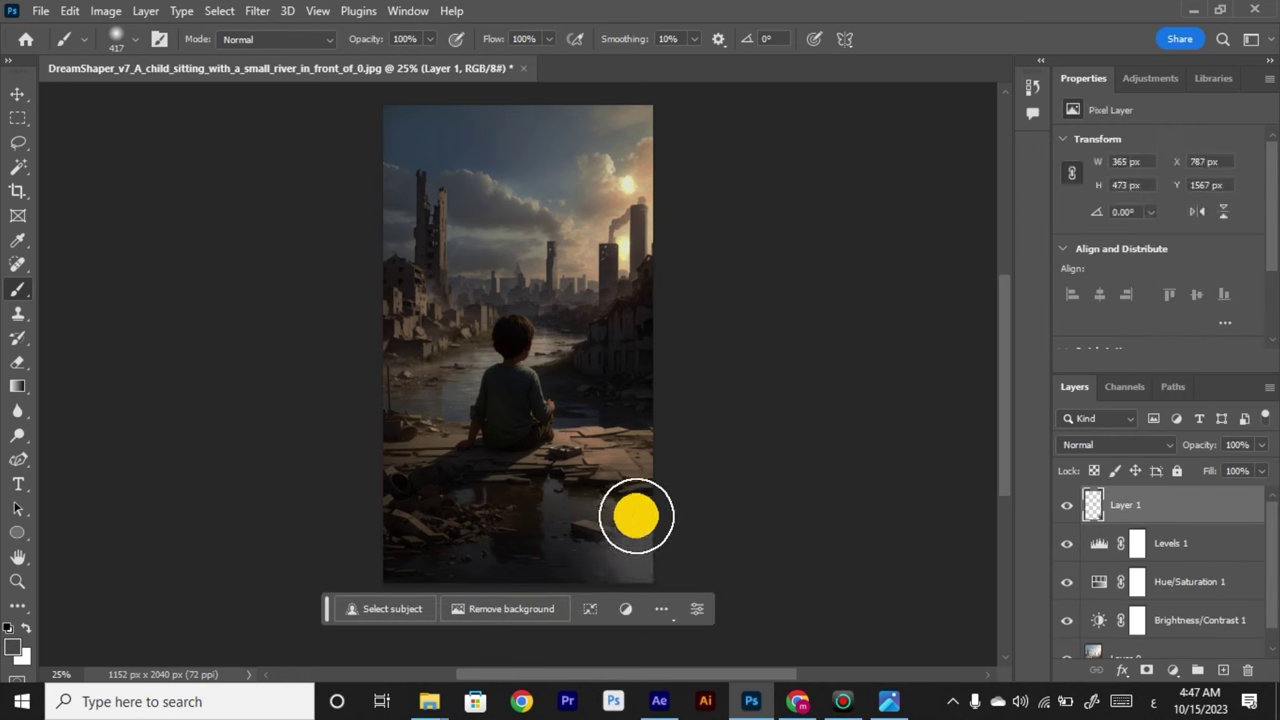
left_click(17, 93)
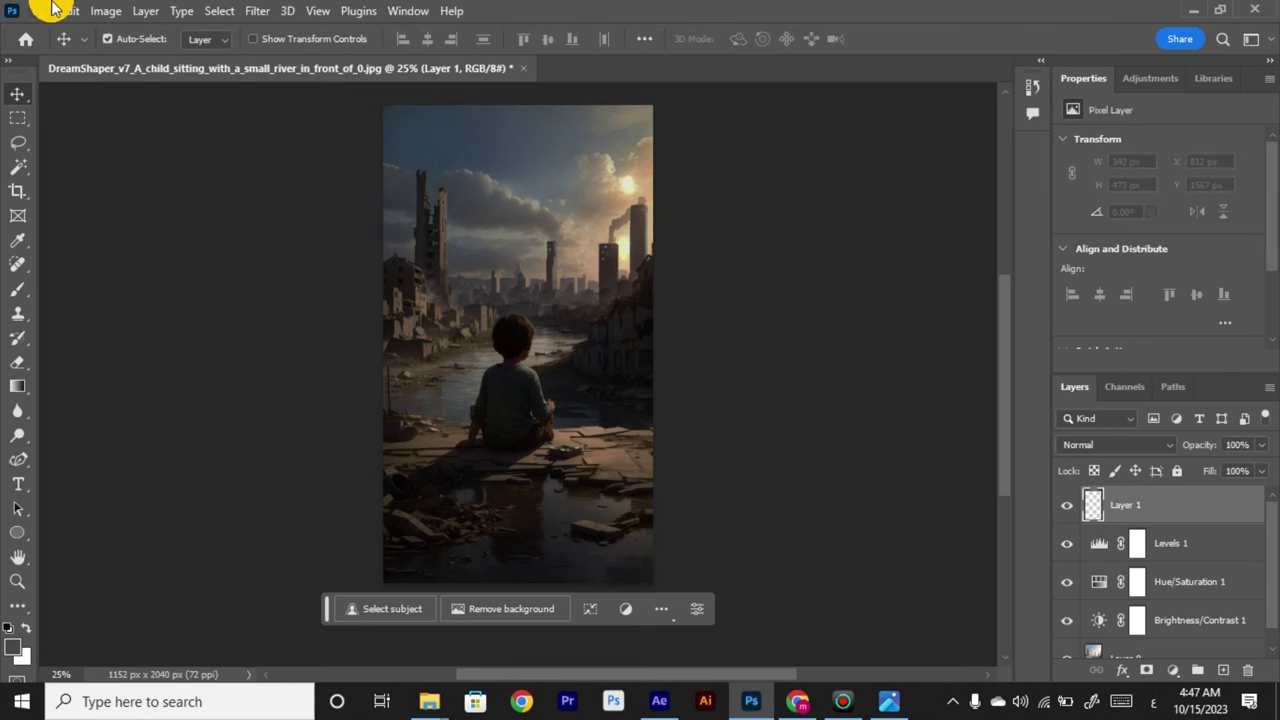
Export the edited image at 1152 x 2040 px as a PNG named جاهز in the فلسطين folder.
left_click(40, 10)
mouse_move(163, 343)
left_click(311, 351)
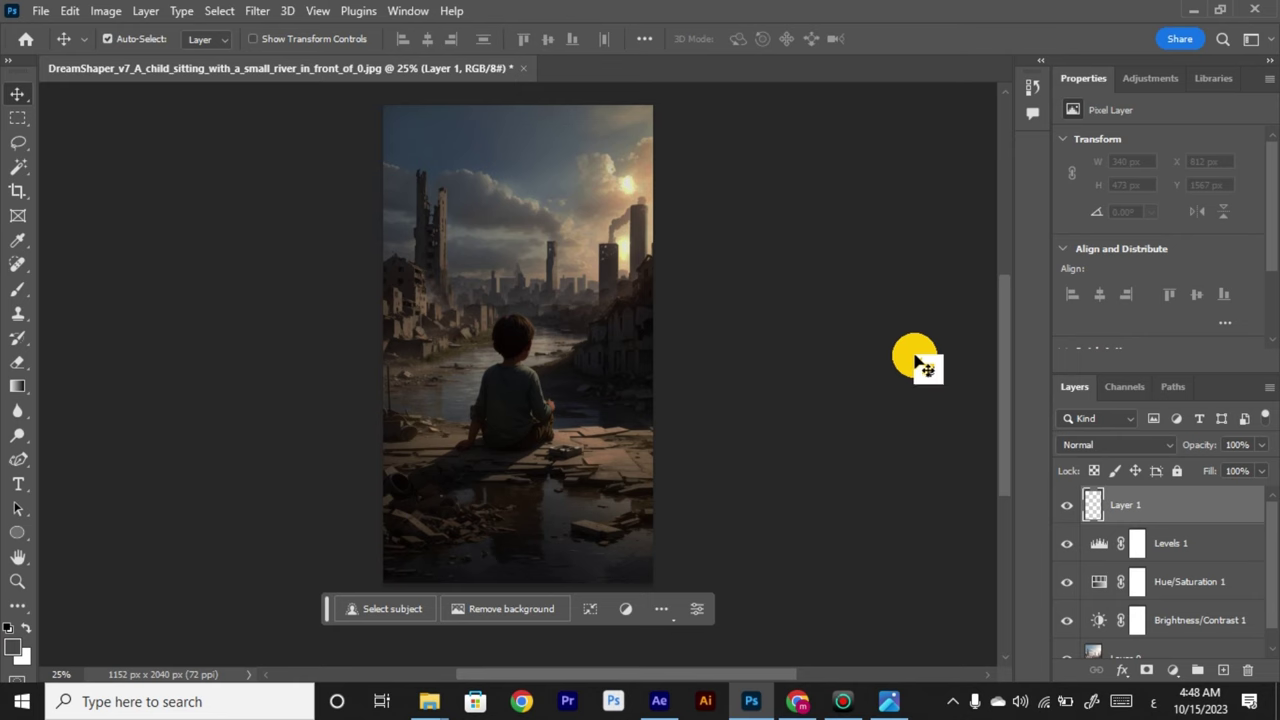
left_click(842, 700)
left_click(405, 362)
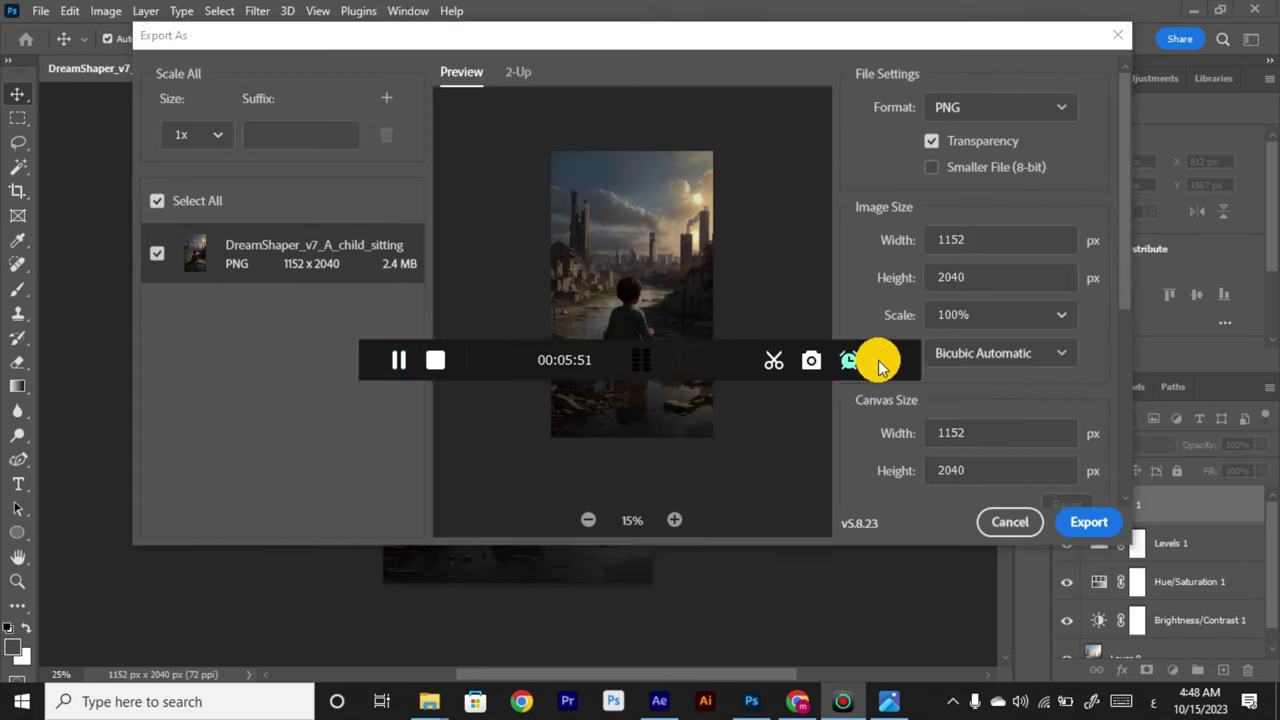
left_click(884, 360)
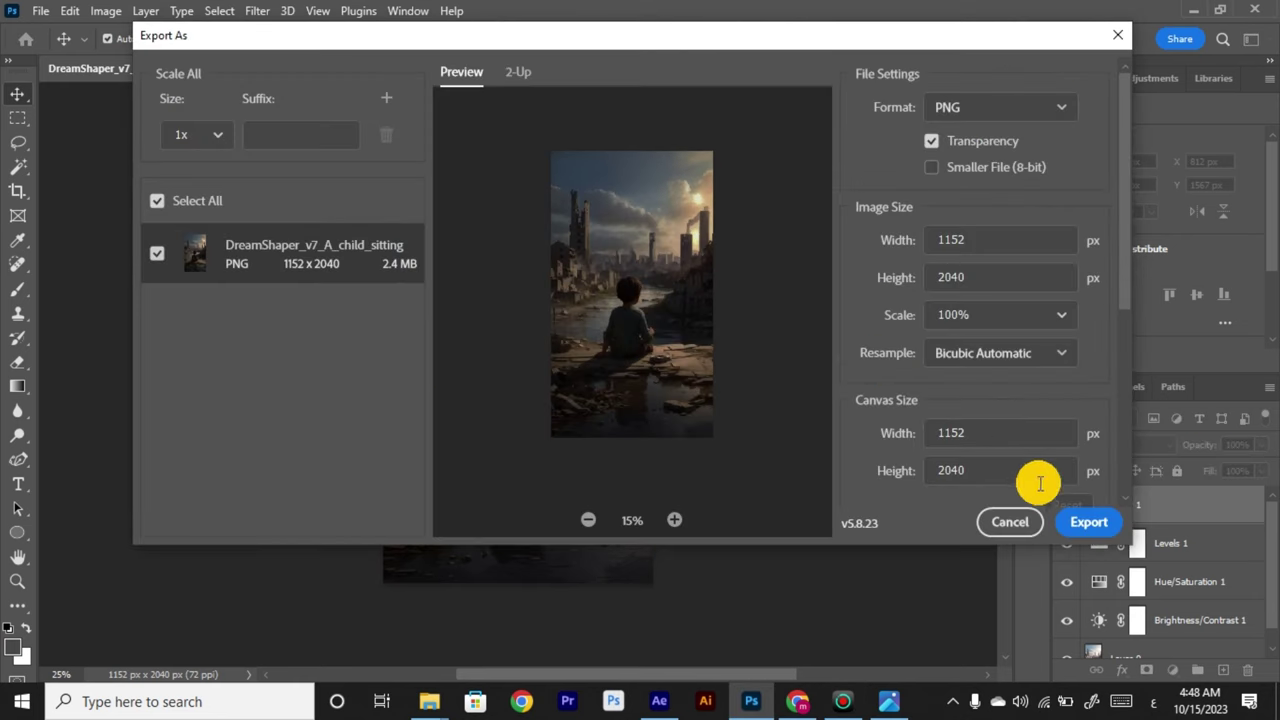
left_click(1071, 522)
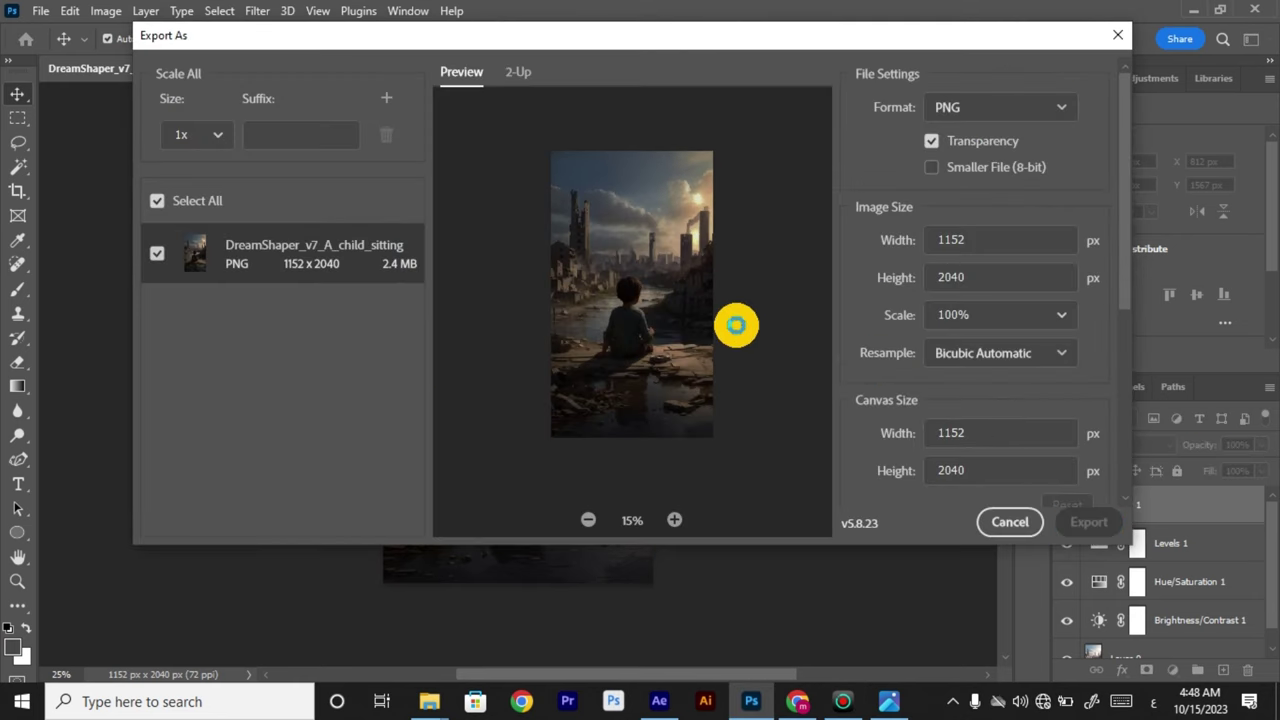
type("ج")
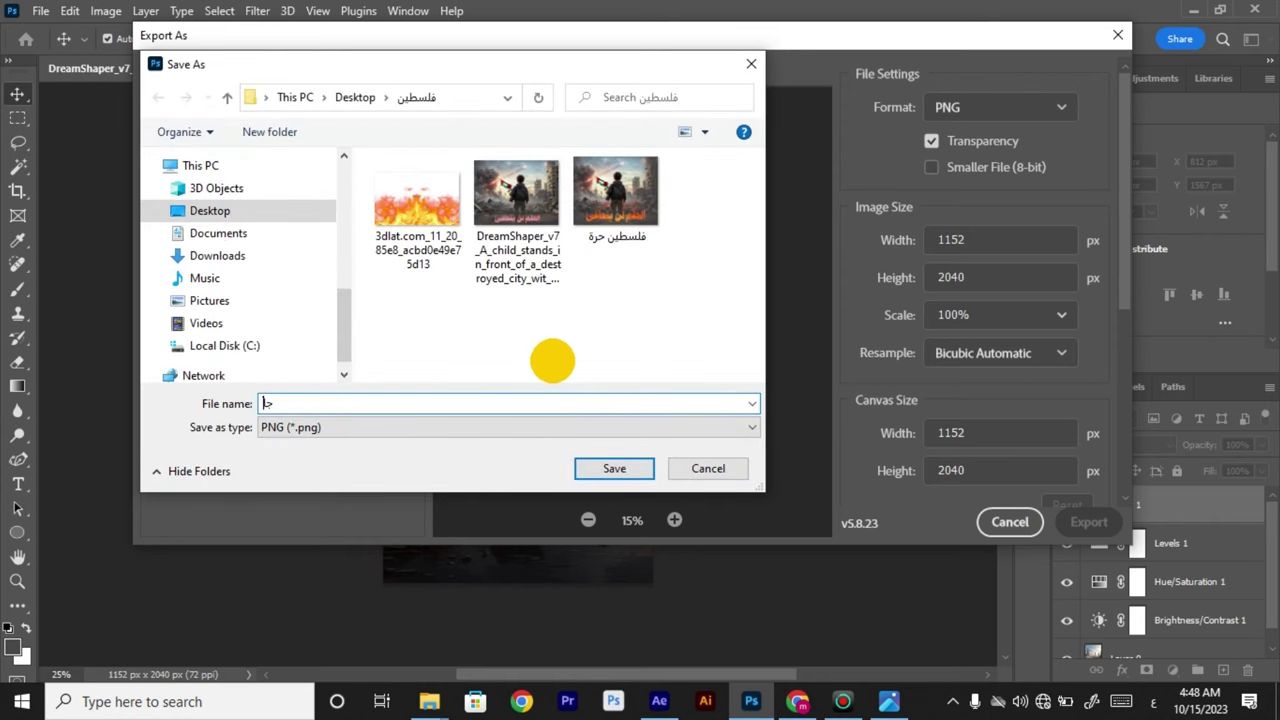
type("اهز")
left_click(614, 466)
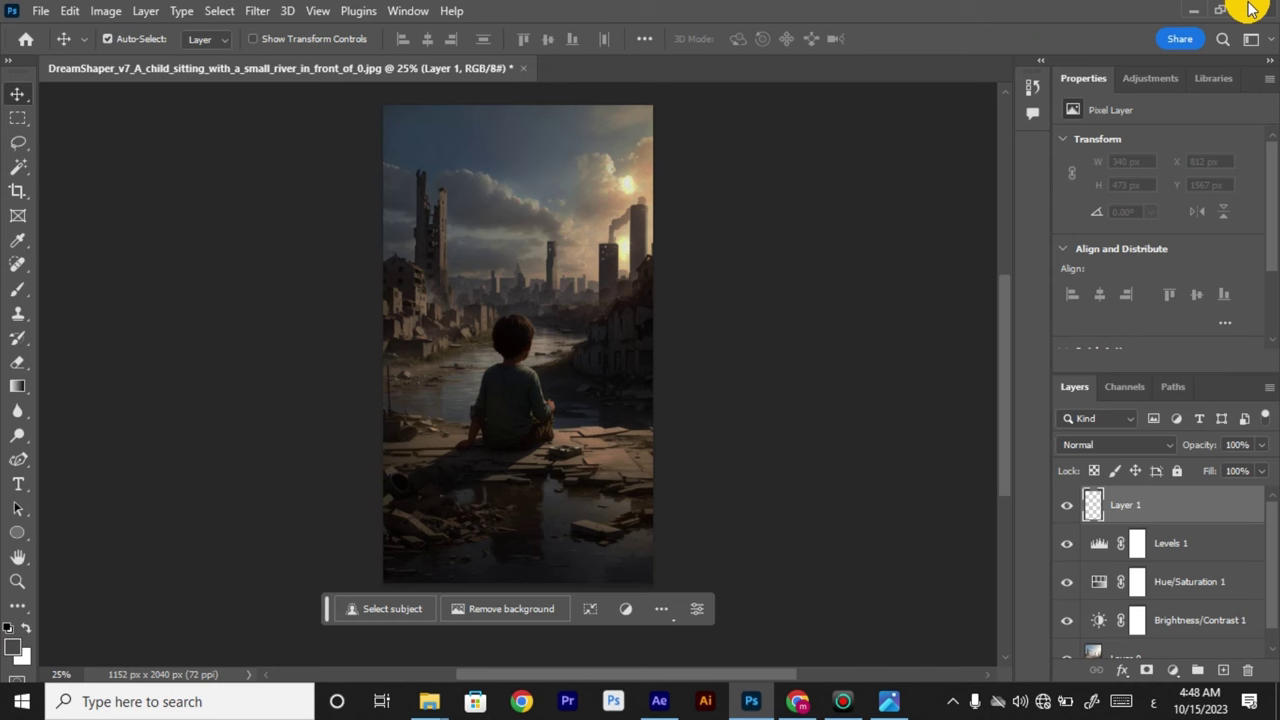
Save the layered document as the Photoshop file 4 in the فلسطين folder and close Photoshop.
left_click(30, 12)
left_click(40, 234)
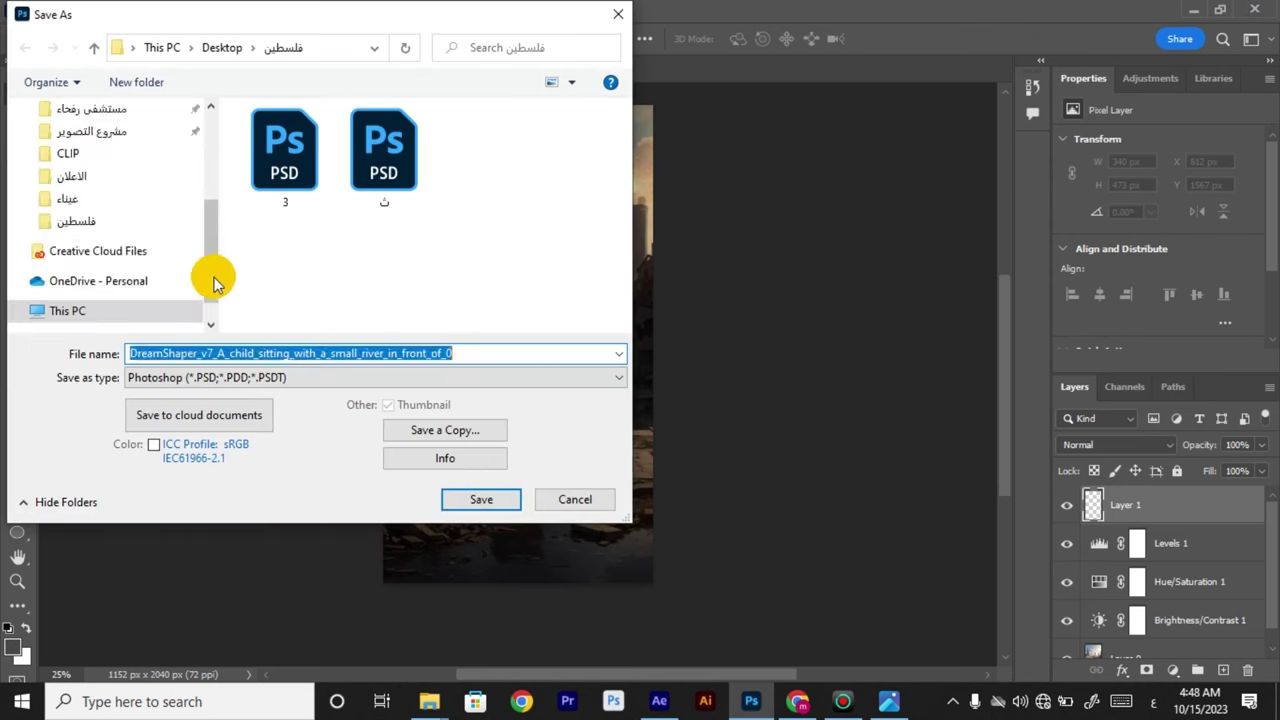
type("3")
left_click(470, 497)
left_click(849, 186)
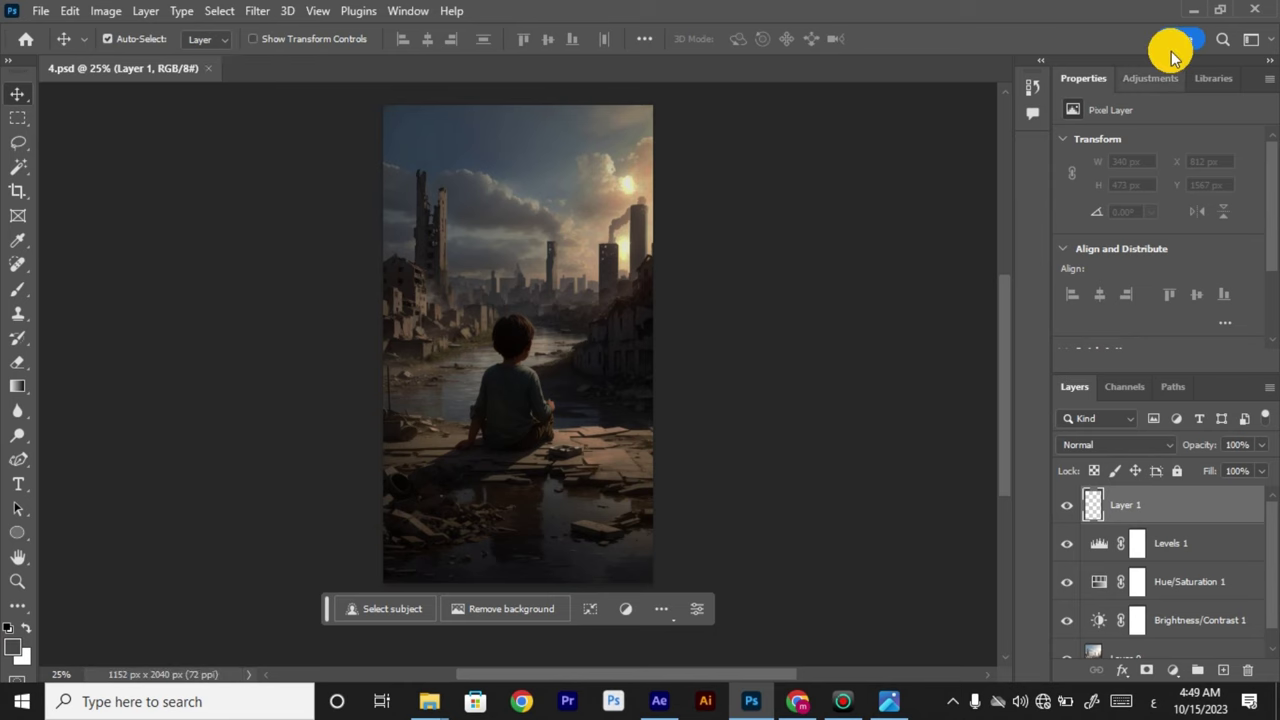
left_click(1254, 9)
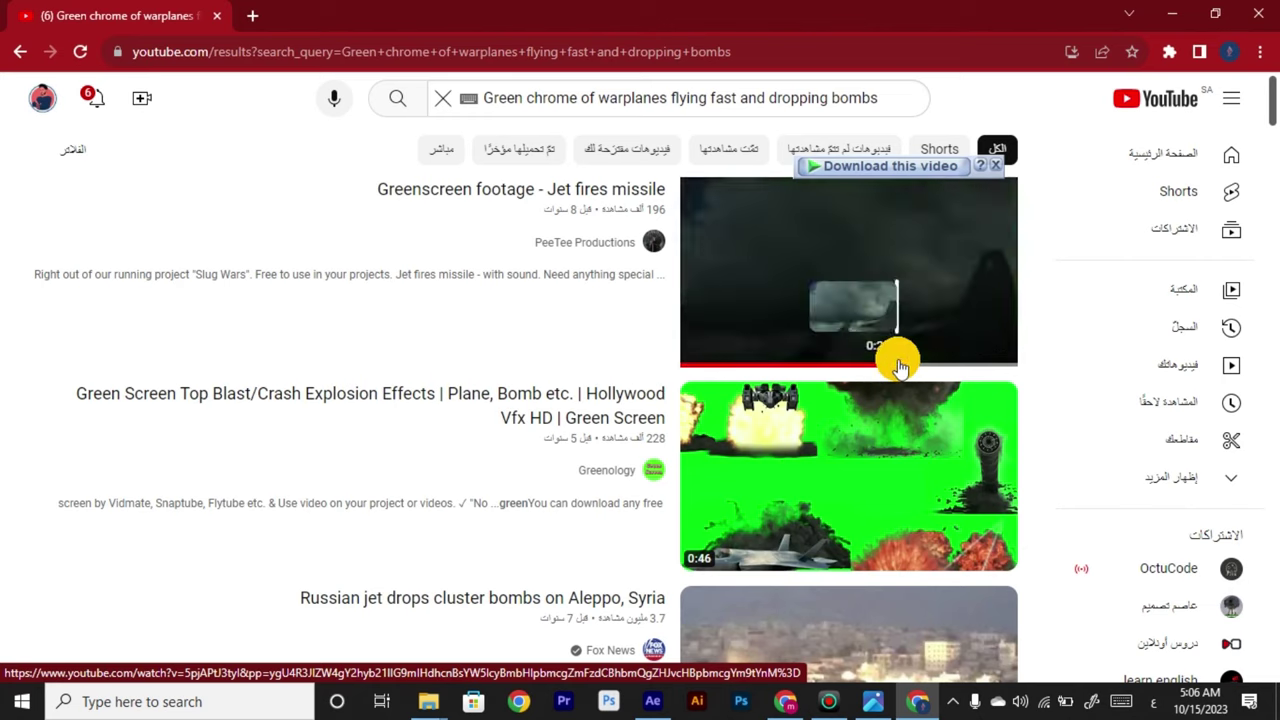
Download the "Greenscreen footage - Jet fires missile" video as MP4 from the YouTube results and minimize the download window.
left_click(838, 174)
left_click(866, 214)
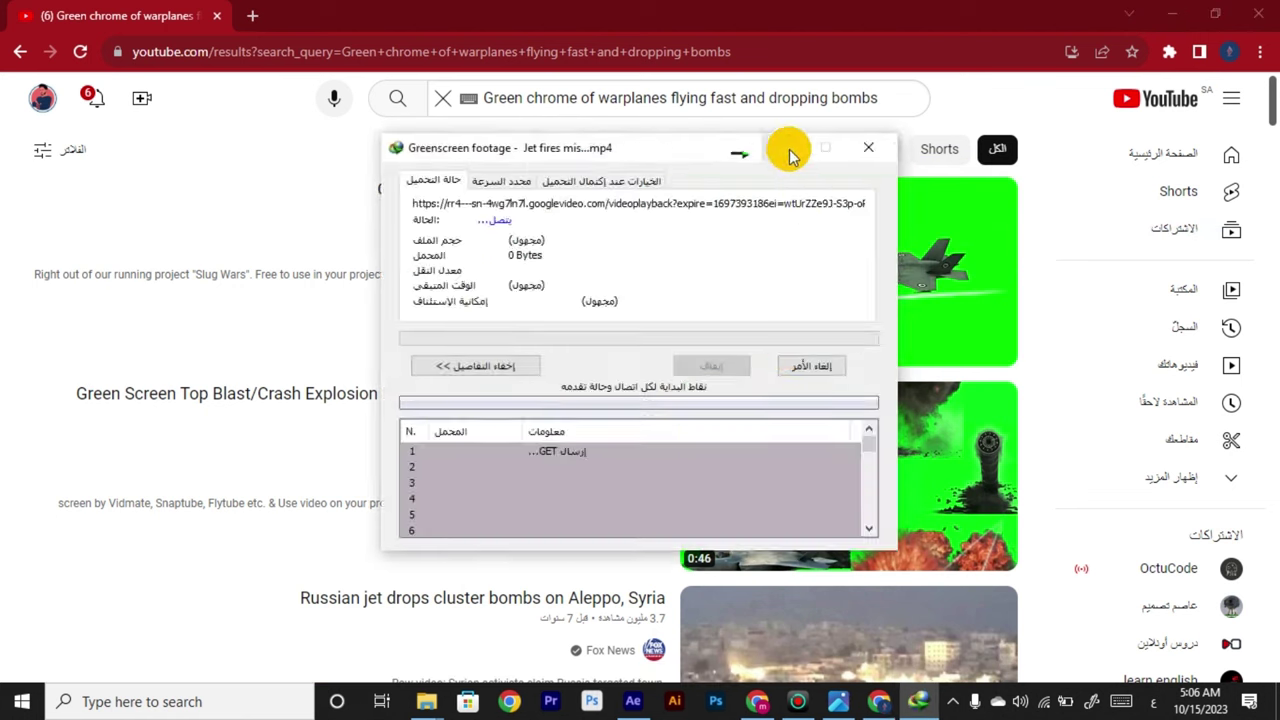
left_click(787, 150)
Open the Jet fires missile video, go to the related "Fighter Jet F16 (Green Screen)" video and download it as a 1080p HD MP4.
left_click(851, 277)
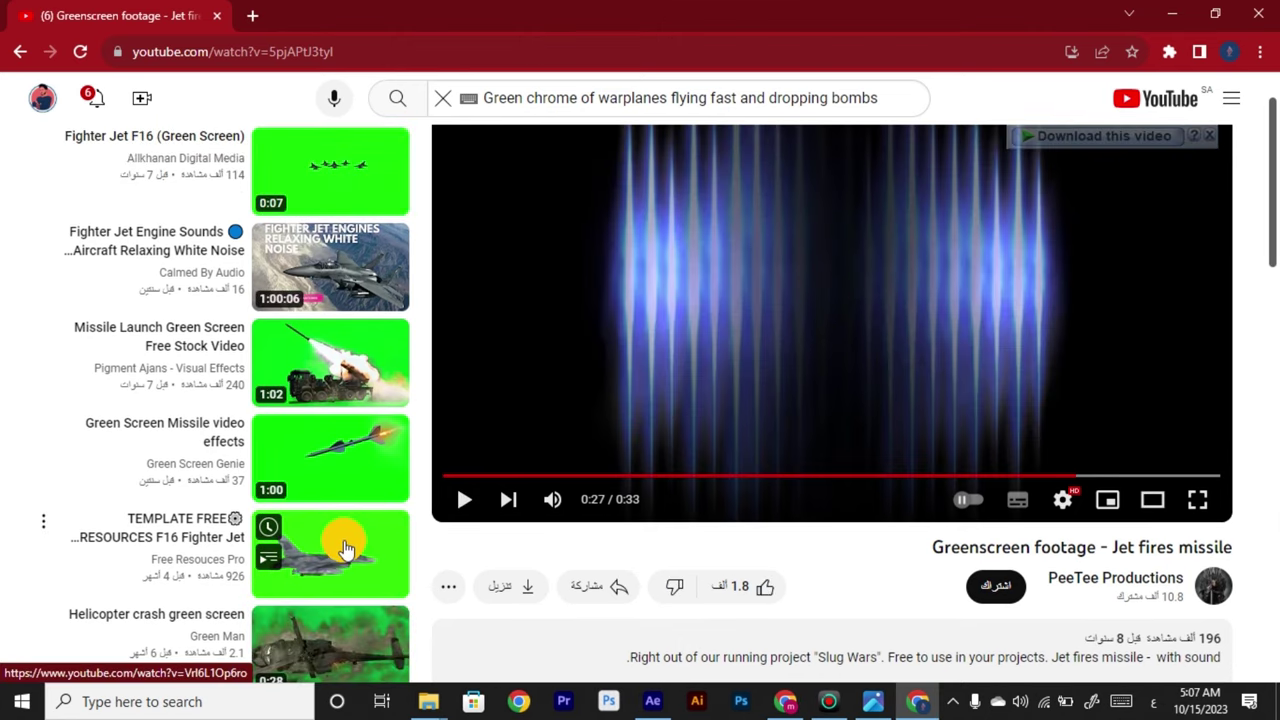
scroll(355, 263, "up", 1)
left_click(340, 262)
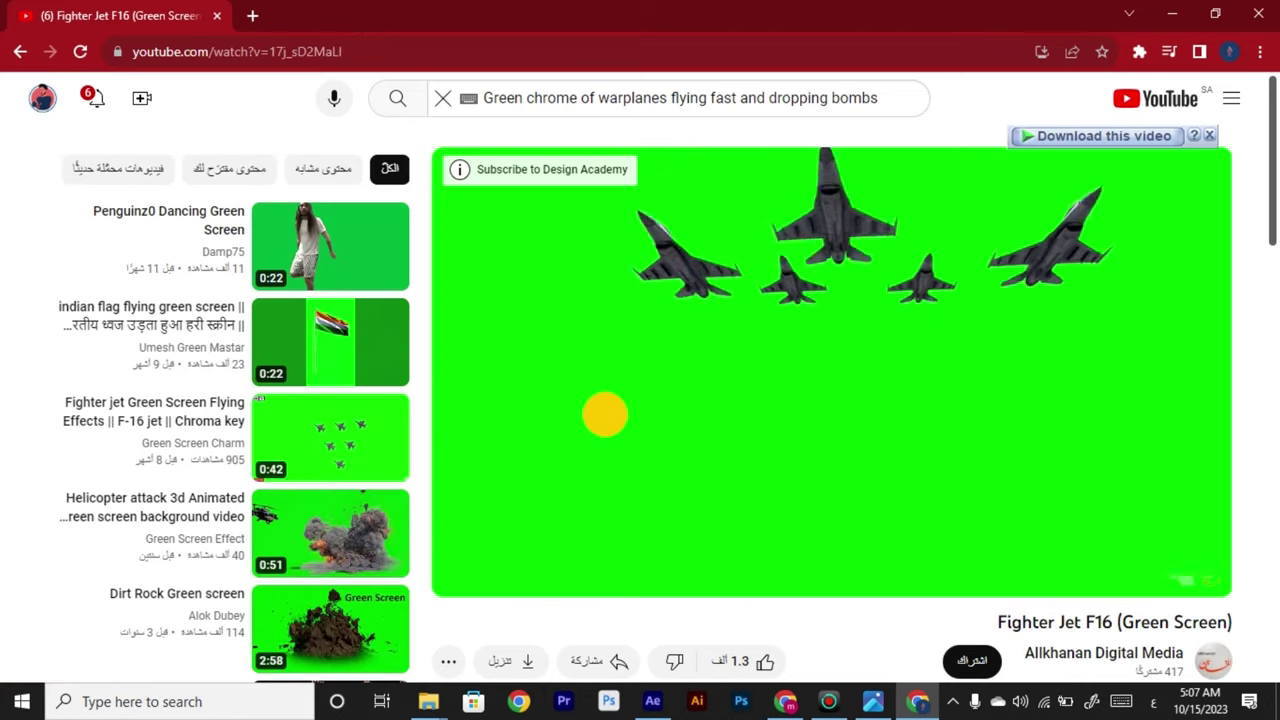
left_click(452, 550)
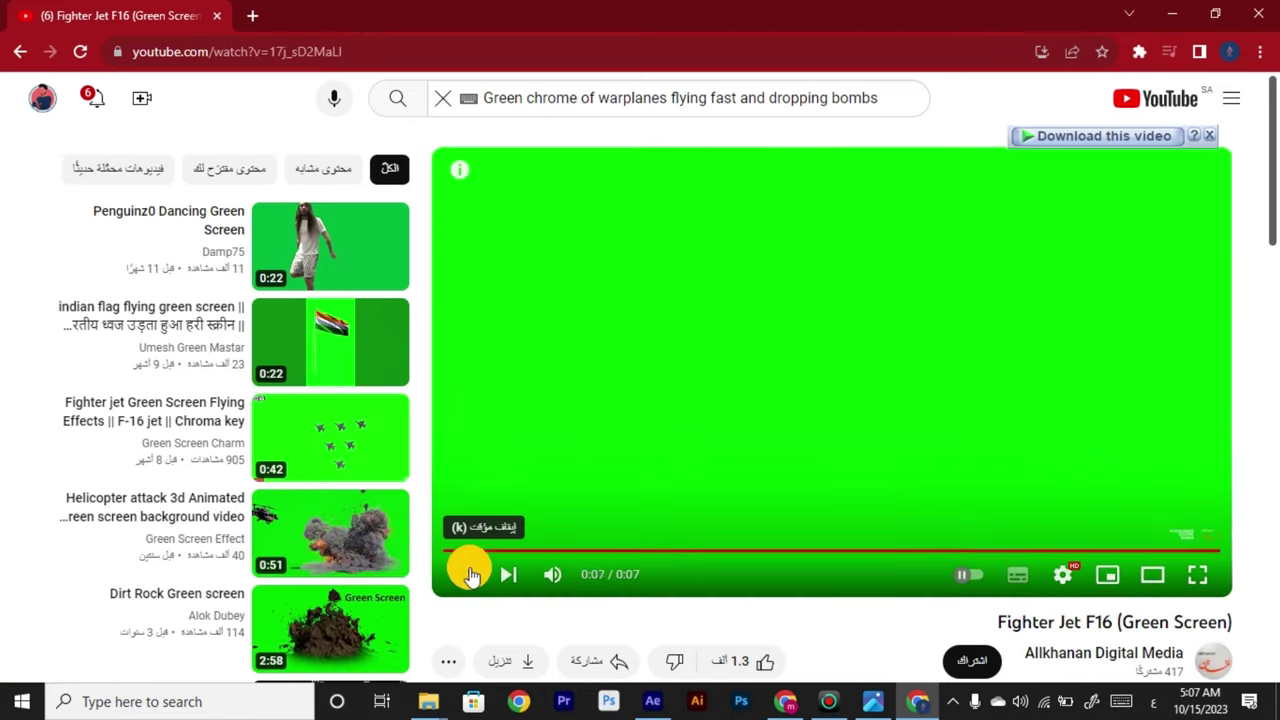
left_click(464, 574)
left_click(1057, 137)
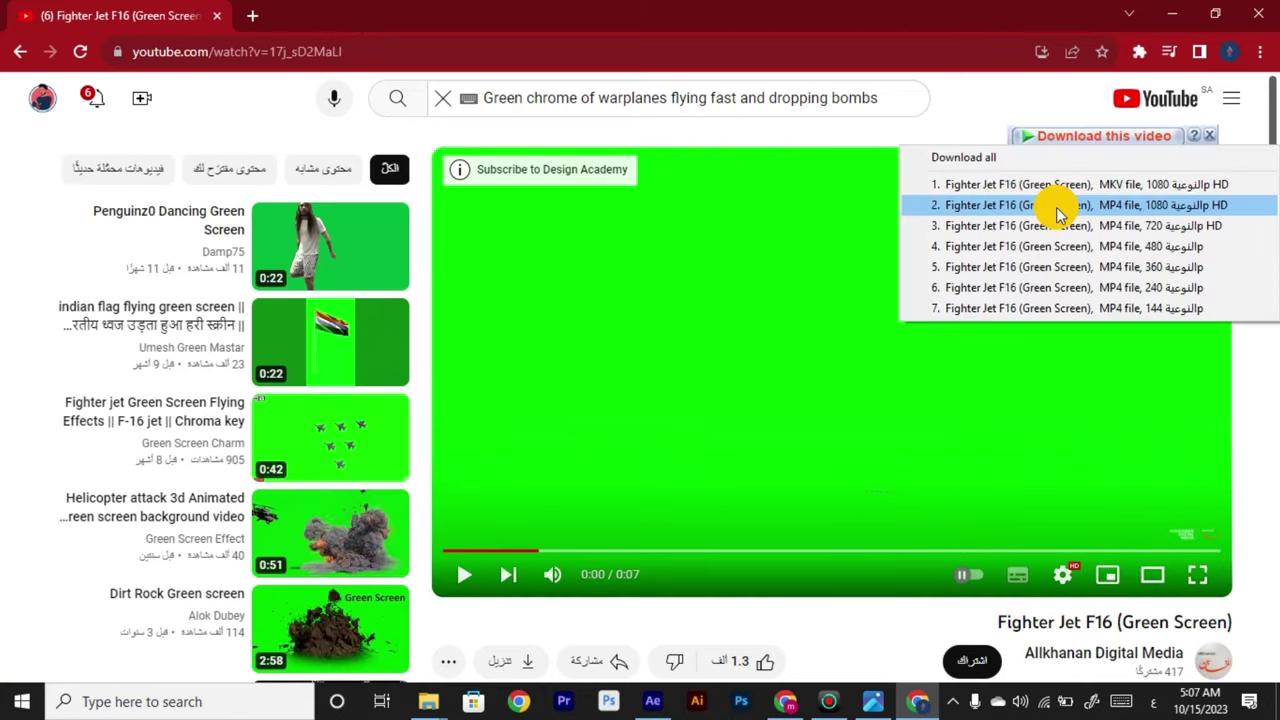
left_click(1057, 207)
key("Return")
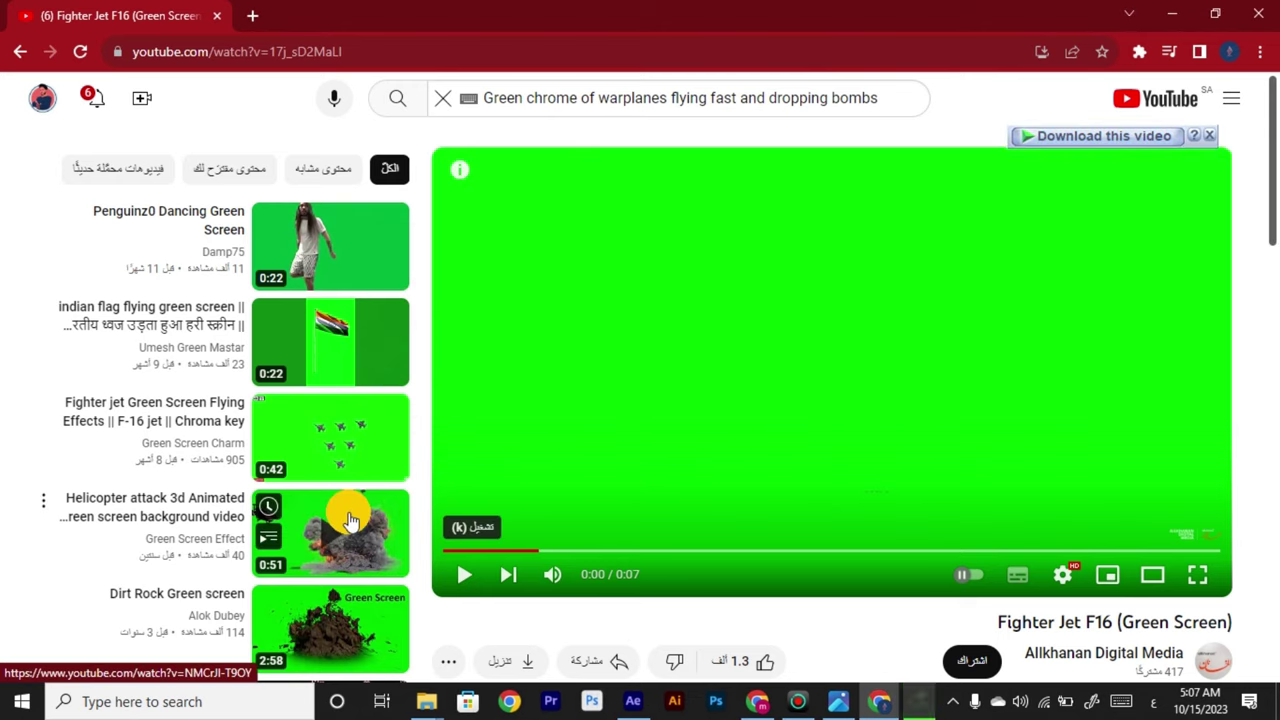
Open the related "Helicopter attack 3d Animated Green screen background video" and skim through its footage.
scroll(355, 478, "down", 1)
left_click(355, 448)
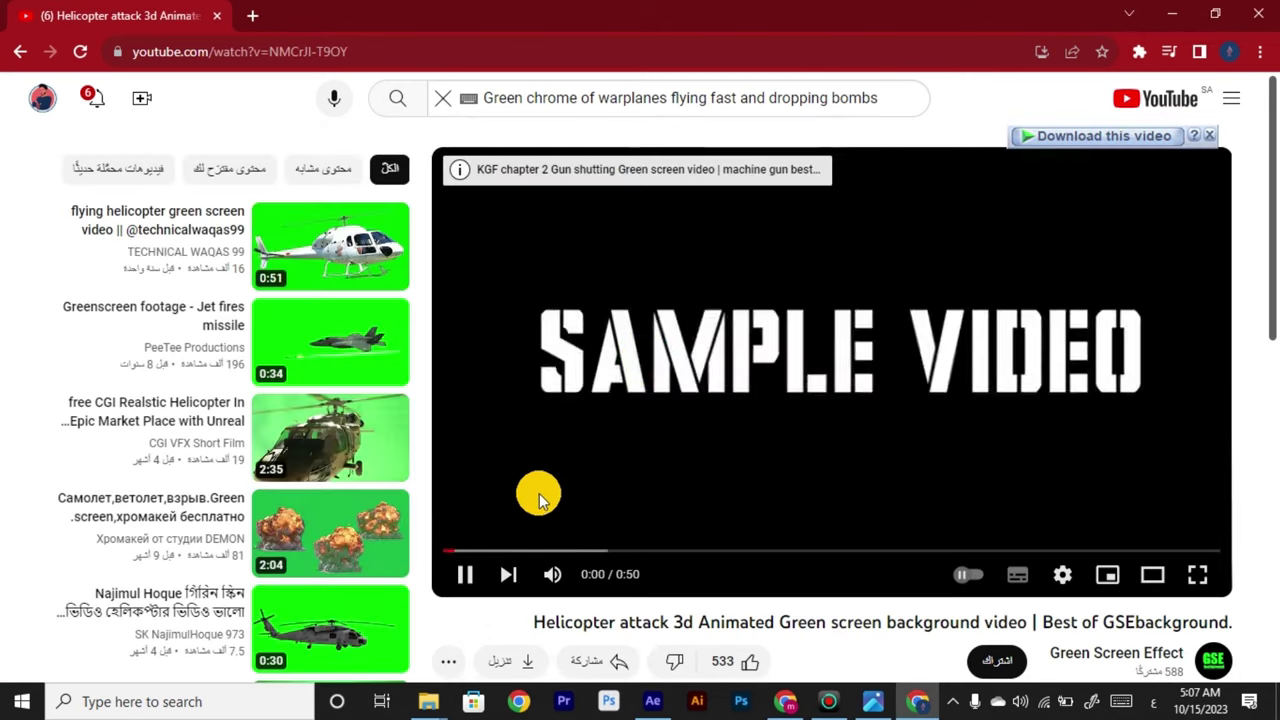
left_click(650, 550)
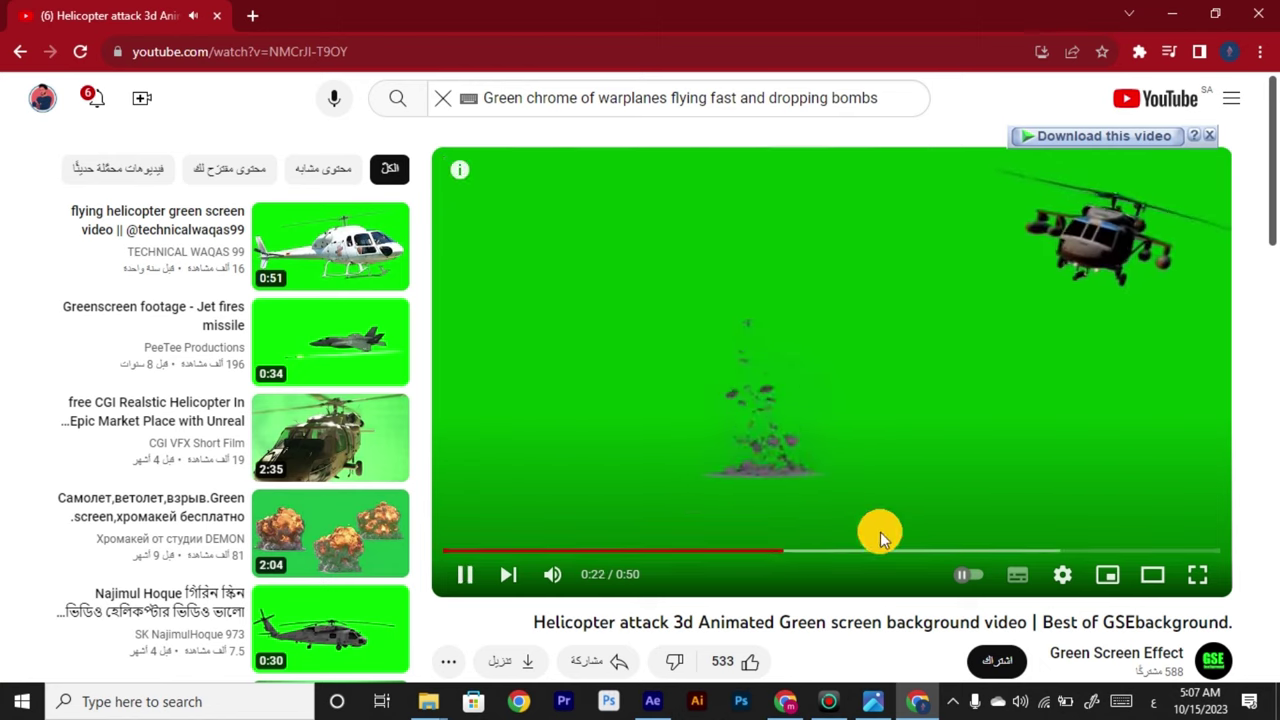
left_click(868, 541)
left_click(829, 552)
Browse the related green-screen videos and open "Best Explosion - Green Screen HD 1080p ( Download Link )".
scroll(354, 497, "down", 1)
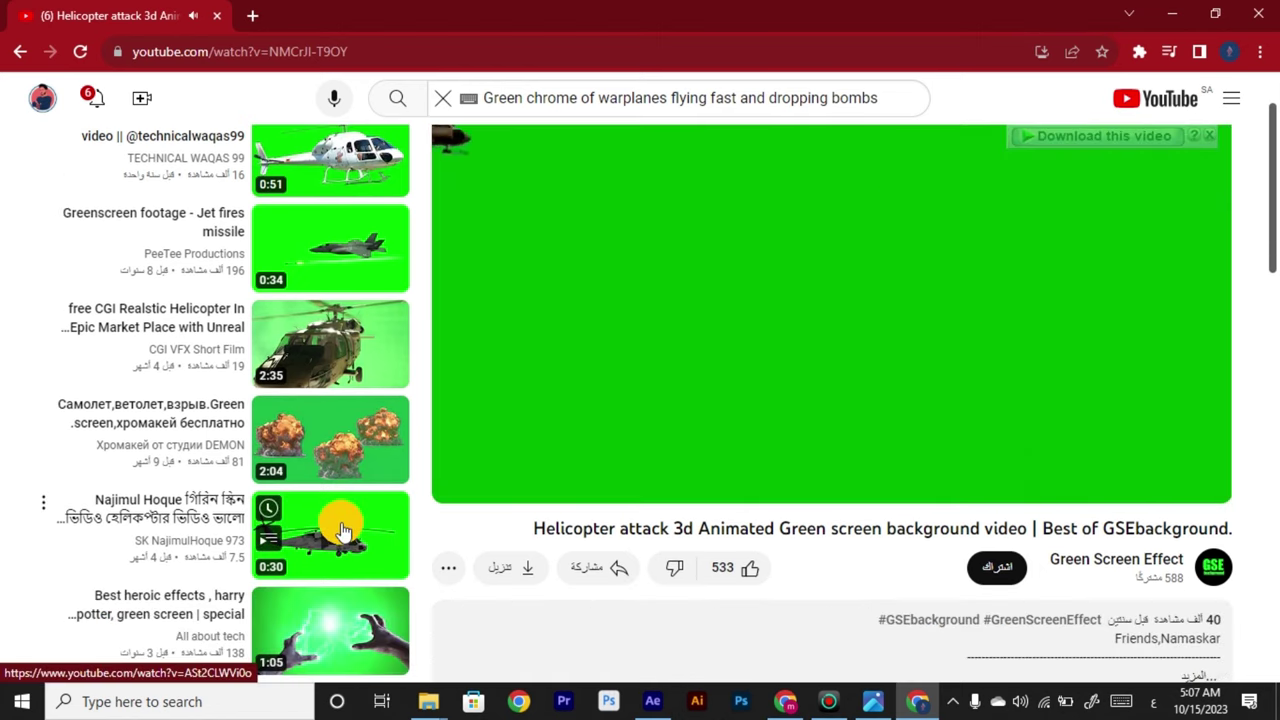
scroll(341, 528, "down", 6)
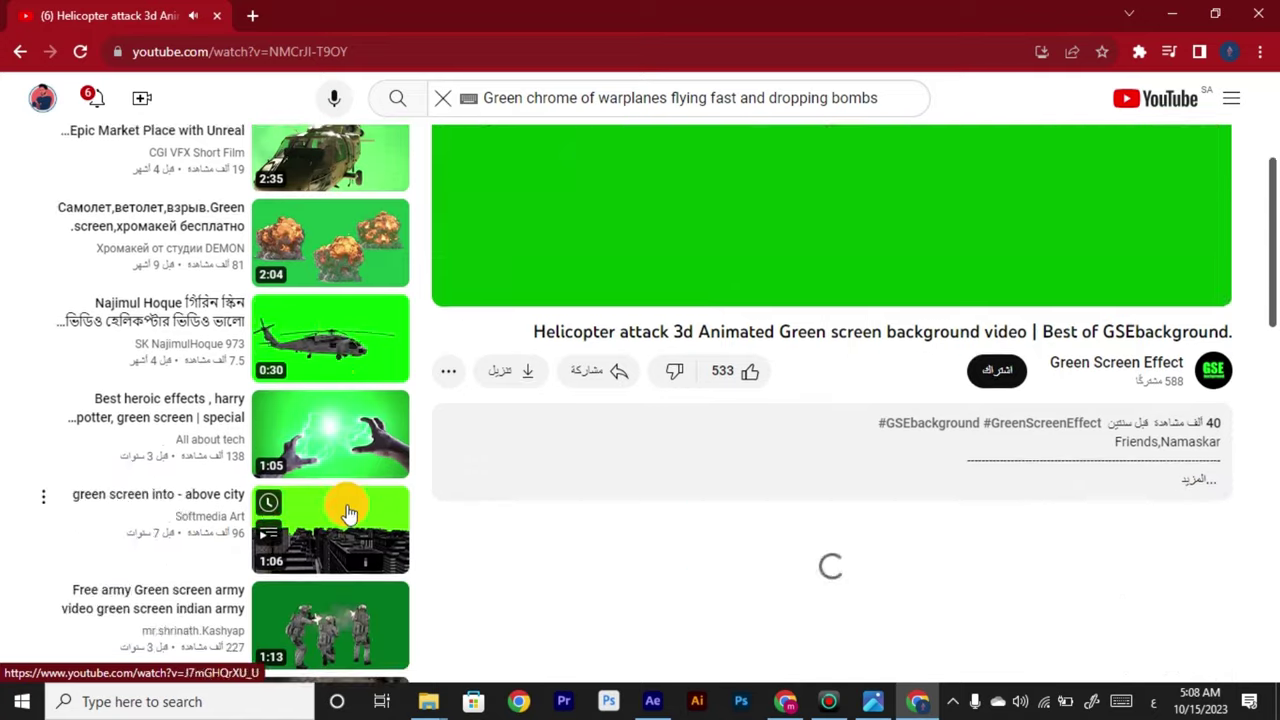
scroll(361, 480, "down", 4)
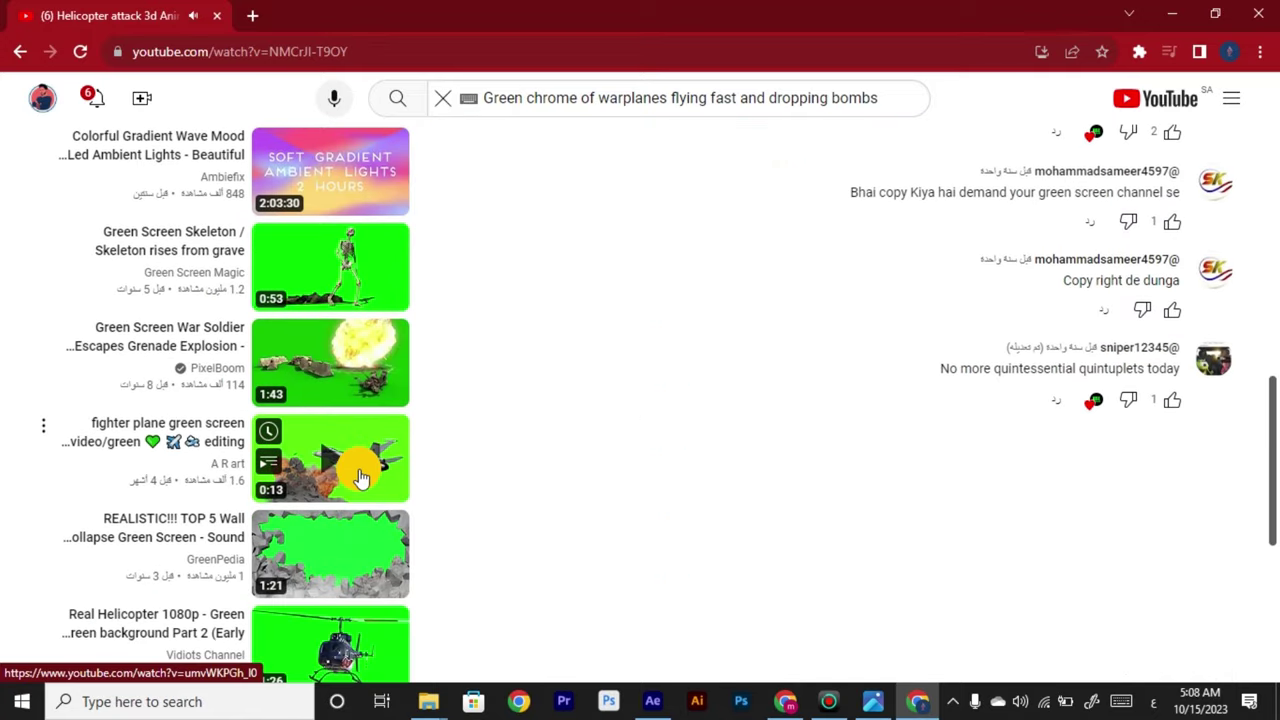
scroll(361, 480, "down", 8)
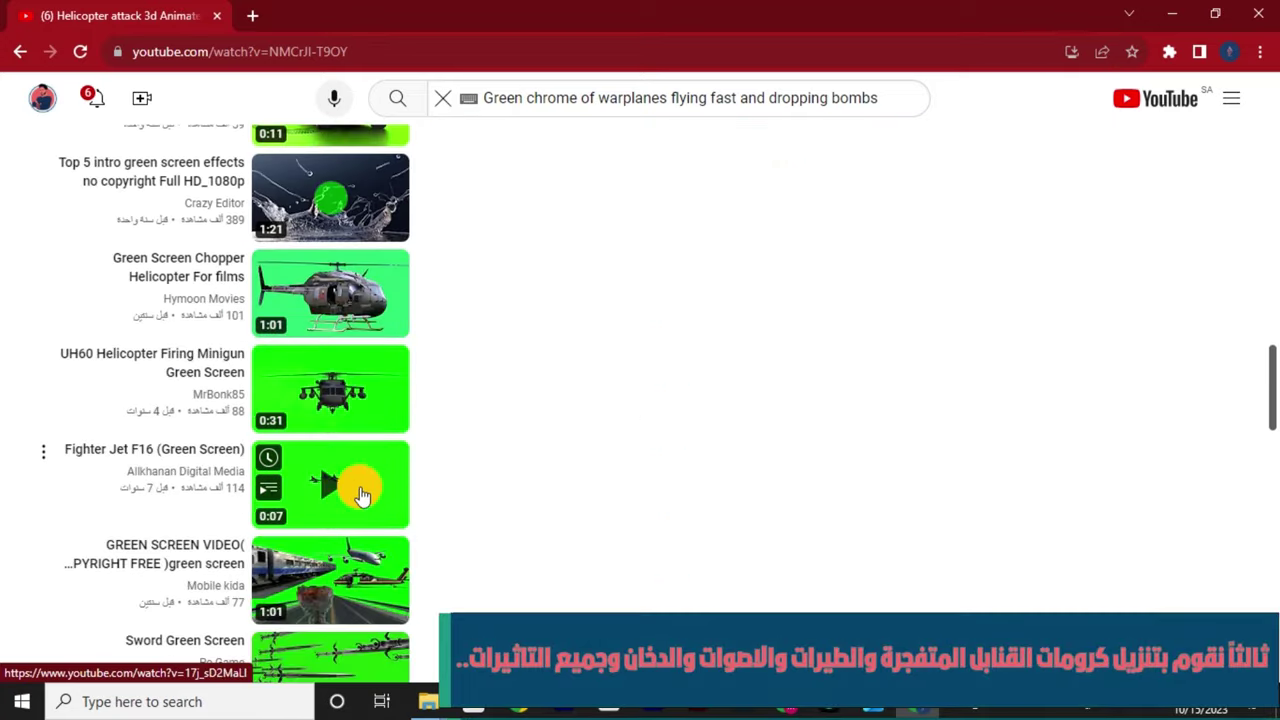
scroll(362, 495, "down", 5)
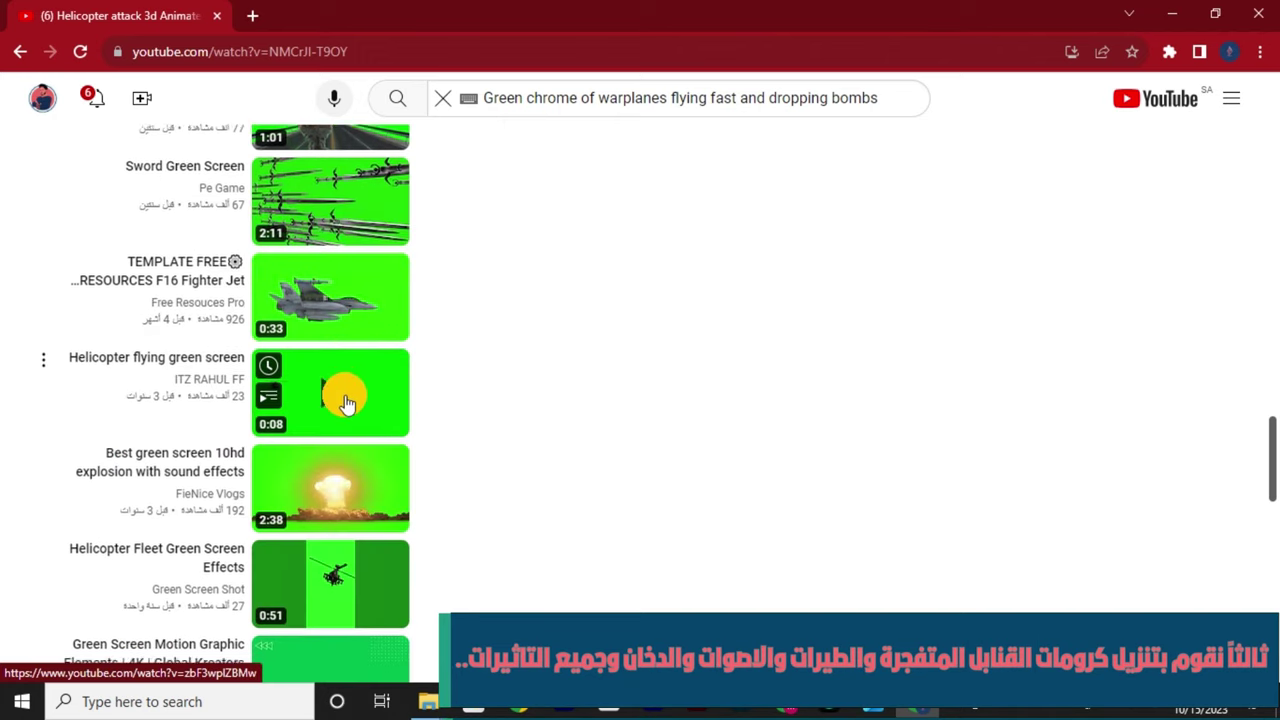
scroll(345, 402, "down", 5)
scroll(346, 420, "down", 5)
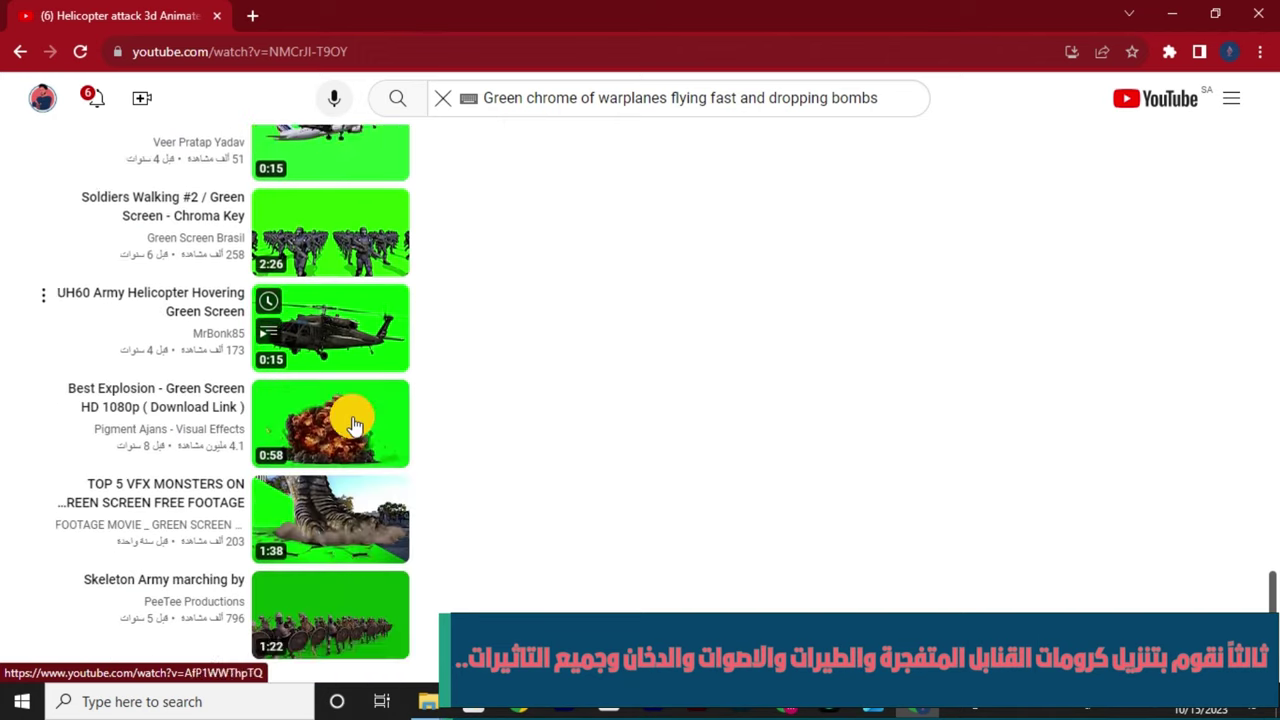
scroll(355, 425, "down", 1)
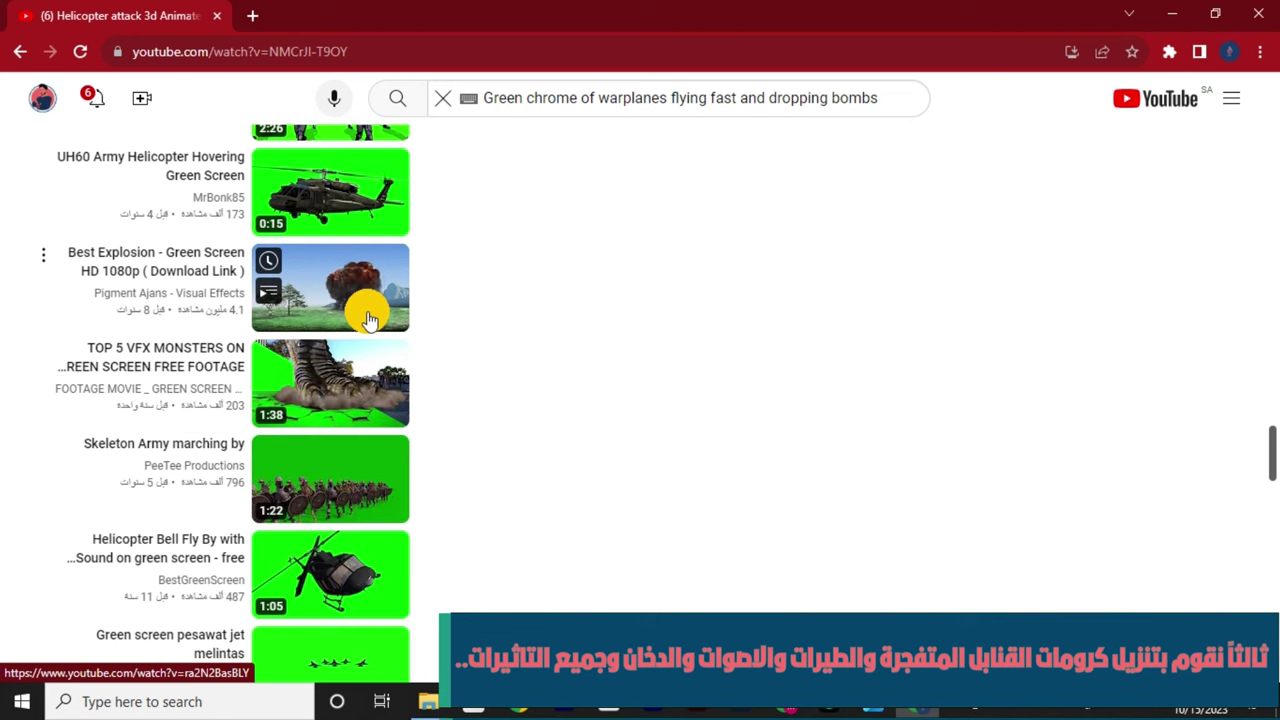
left_click(355, 245)
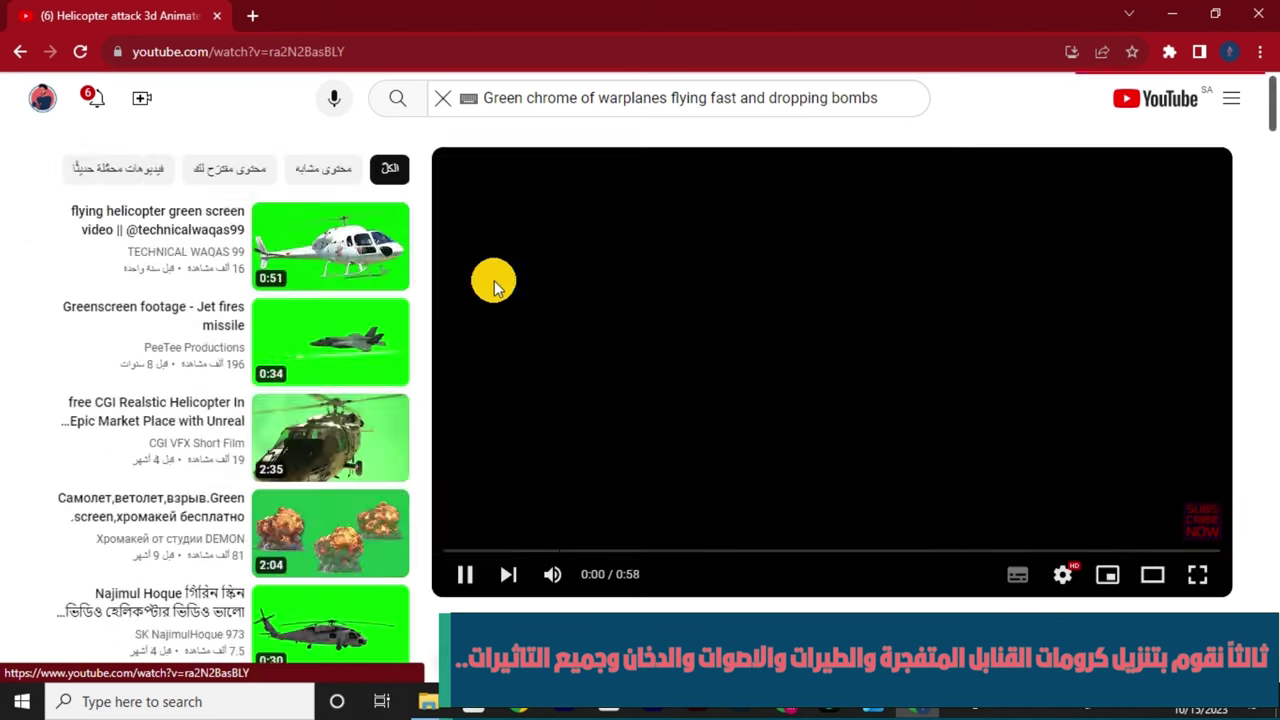
Skim through the Best Explosion clip and download it as a 1080p HD MP4.
left_click(1055, 141)
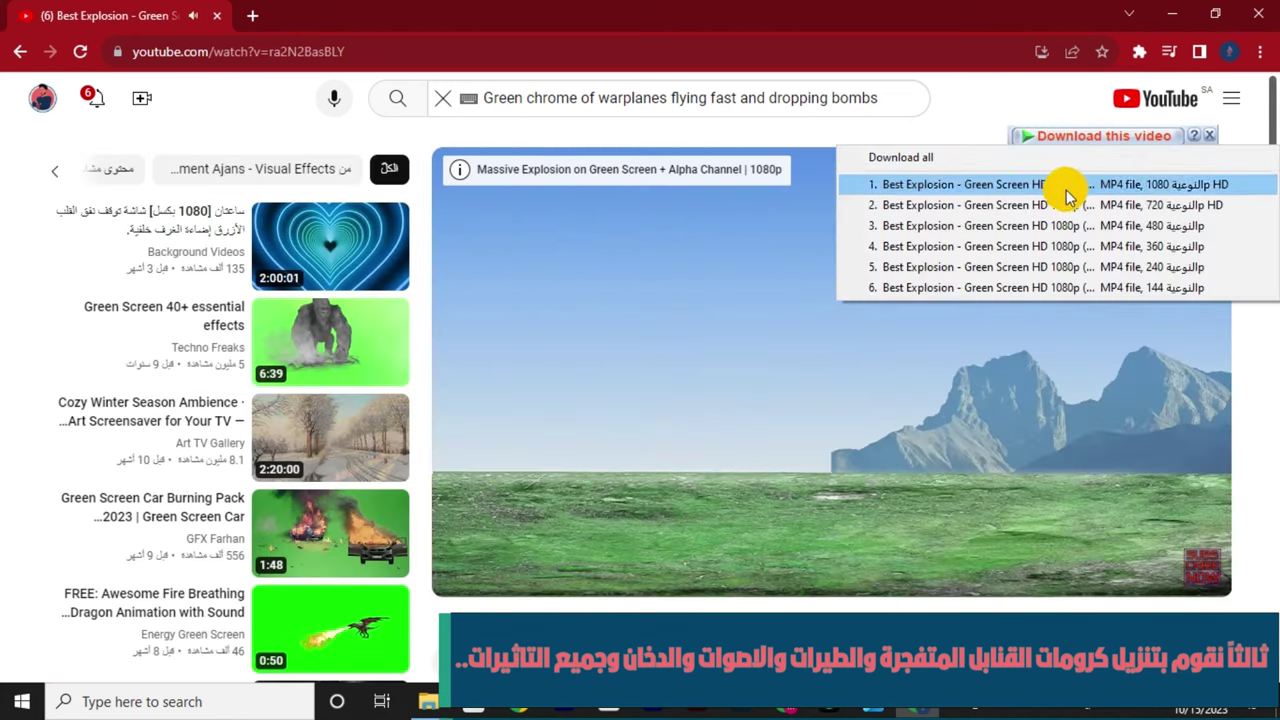
left_click(729, 536)
left_click_drag(731, 550, 1008, 550)
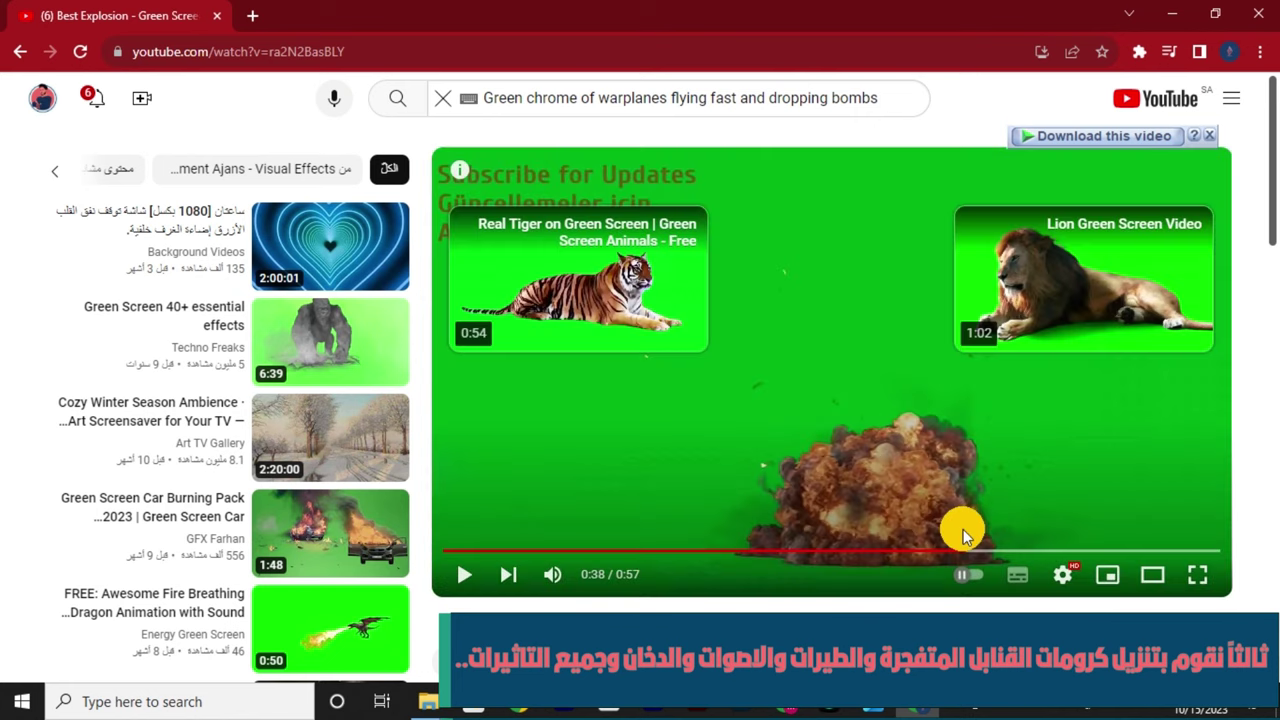
left_click(965, 495)
mouse_move(1090, 140)
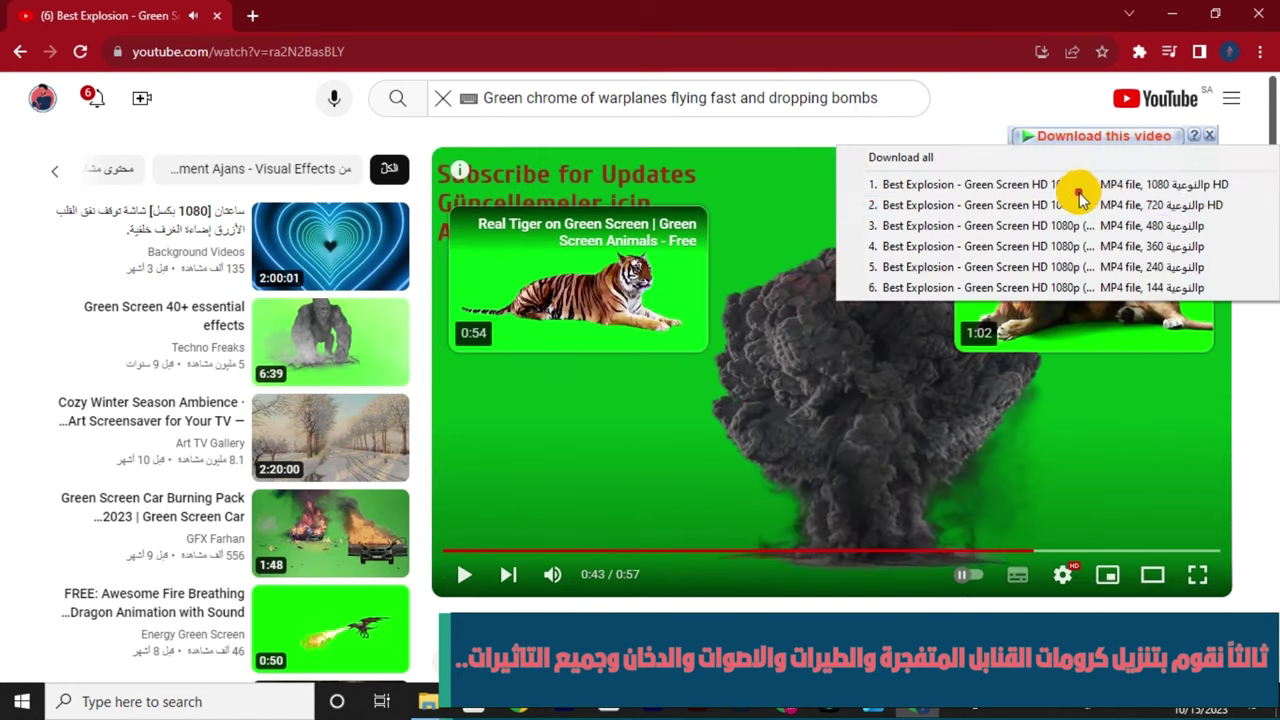
left_click(1085, 182)
left_click(634, 433)
Return to the helicopter attack video, open the related "Greenscreen footage - Jet fires missile" video and skim through it.
scroll(300, 343, "down", 5)
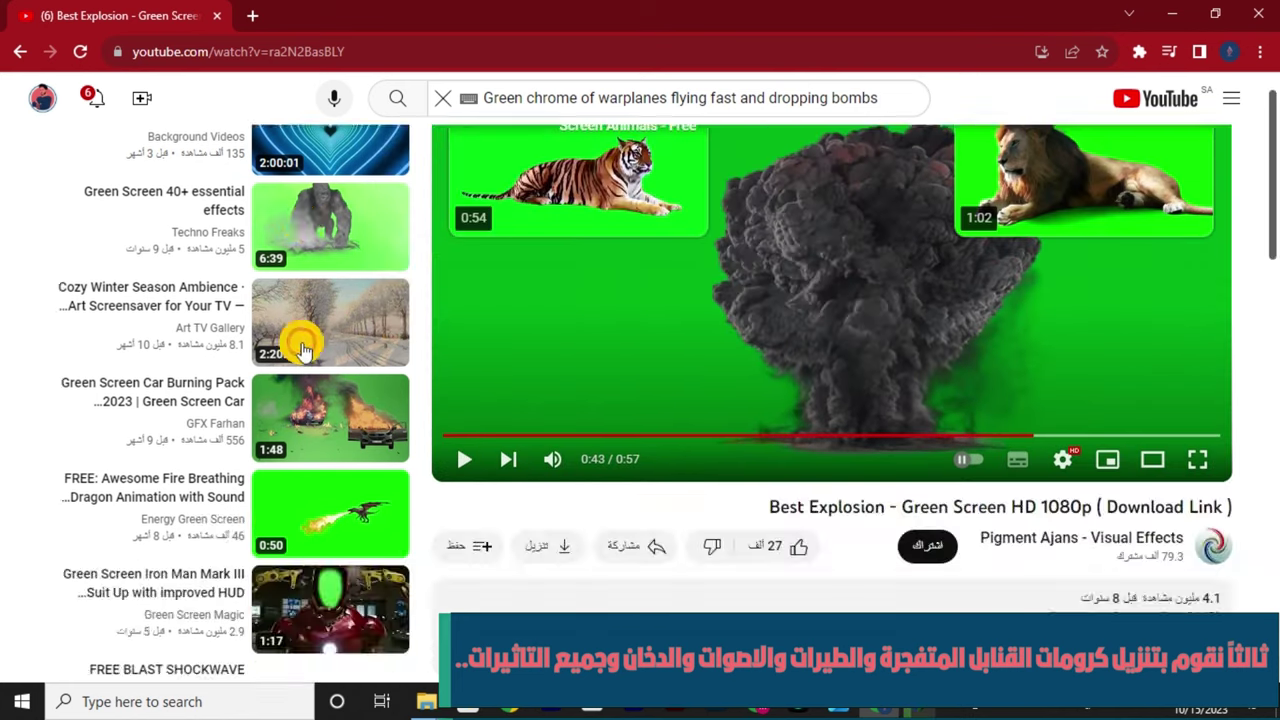
scroll(300, 343, "up", 2)
left_click(22, 51)
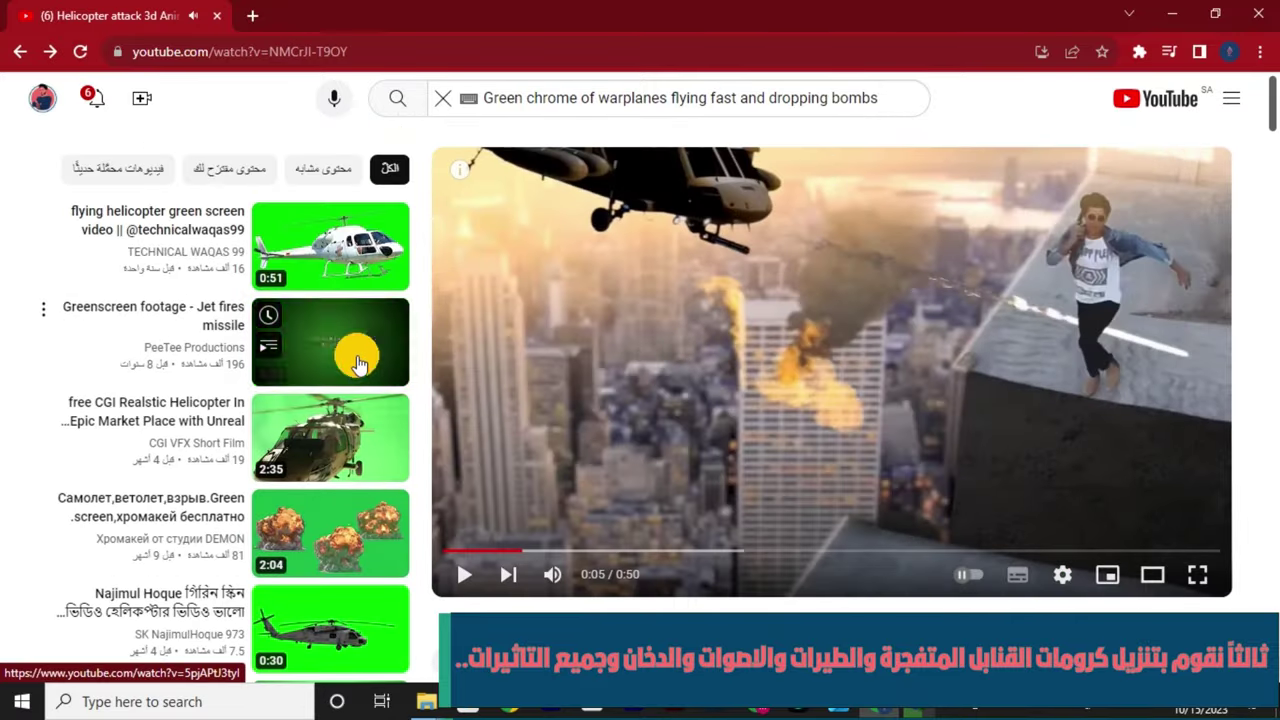
left_click(355, 352)
left_click_drag(708, 550, 885, 550)
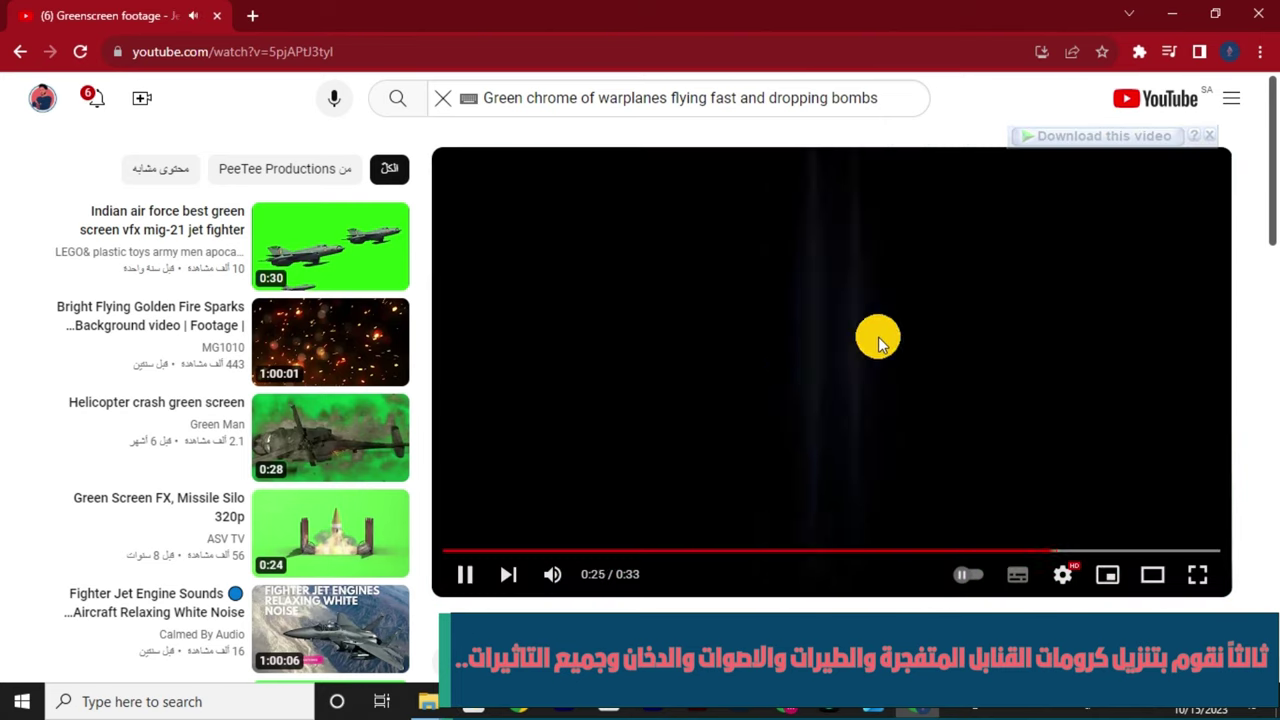
left_click(877, 337)
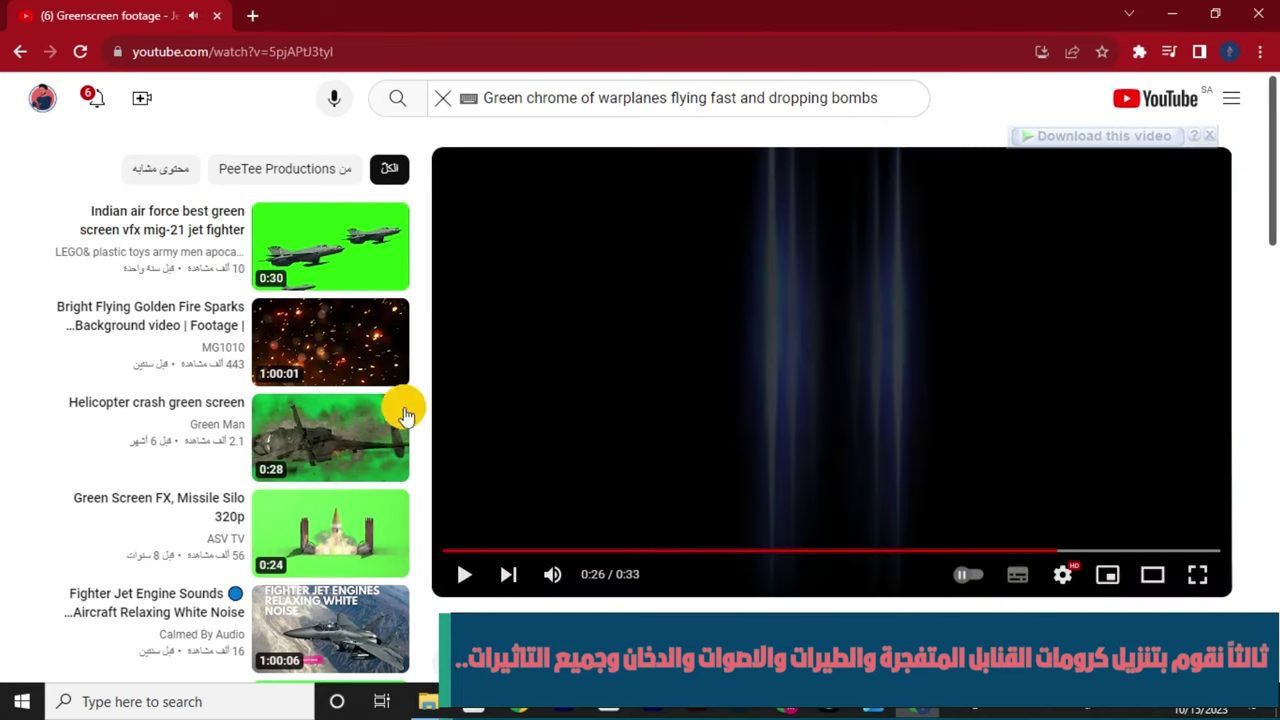
left_click(335, 278)
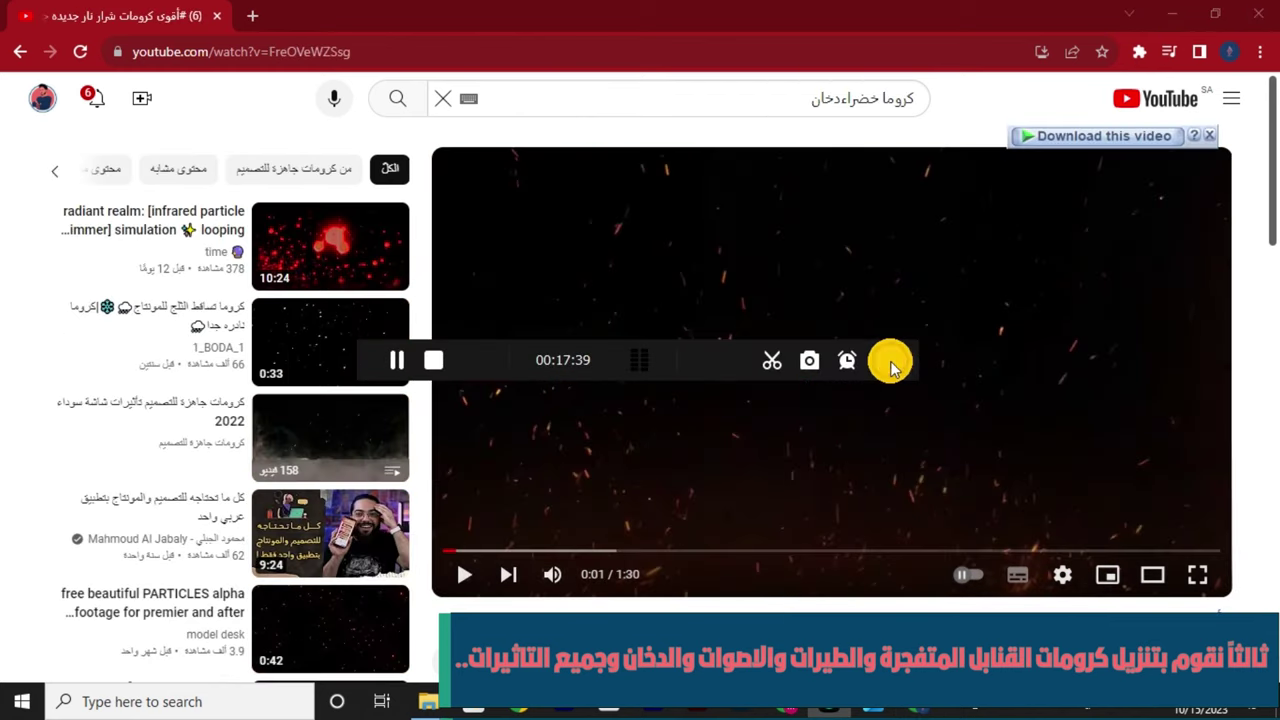
Download the fire sparks video "أقوى كرومات شرار نار جديده جاهزة للتصميم" as a 720p HD MP4 and minimize the download window.
left_click(896, 383)
left_click(1090, 136)
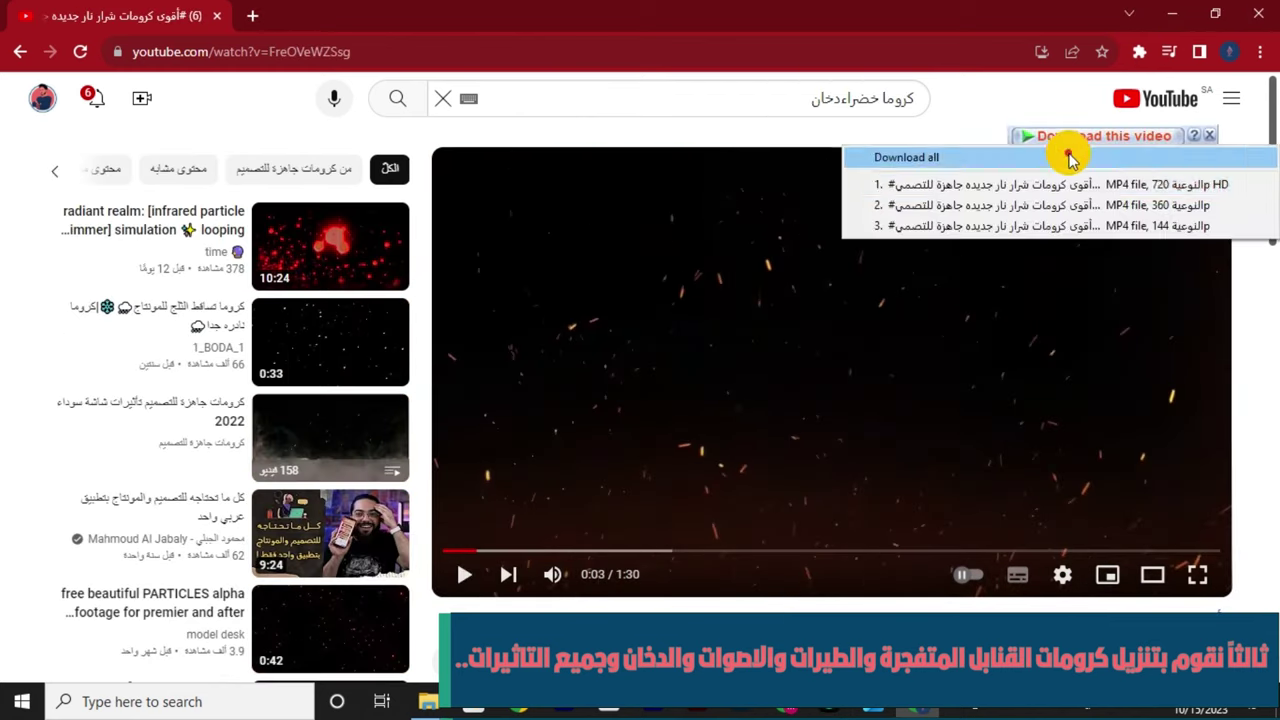
left_click(1060, 183)
left_click(668, 433)
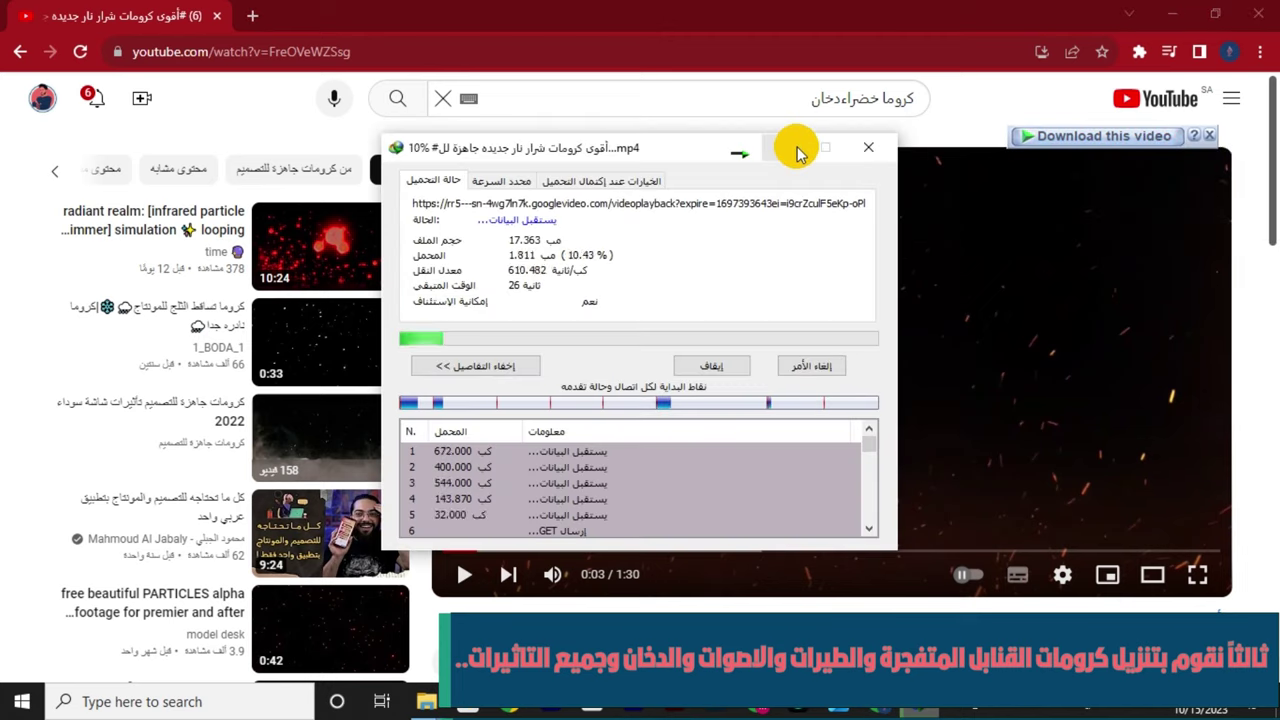
left_click(784, 148)
Browse the related spark and particle videos and open "free beautiful PARTICLES alpha footage for premier and after effects".
scroll(340, 400, "down", 10)
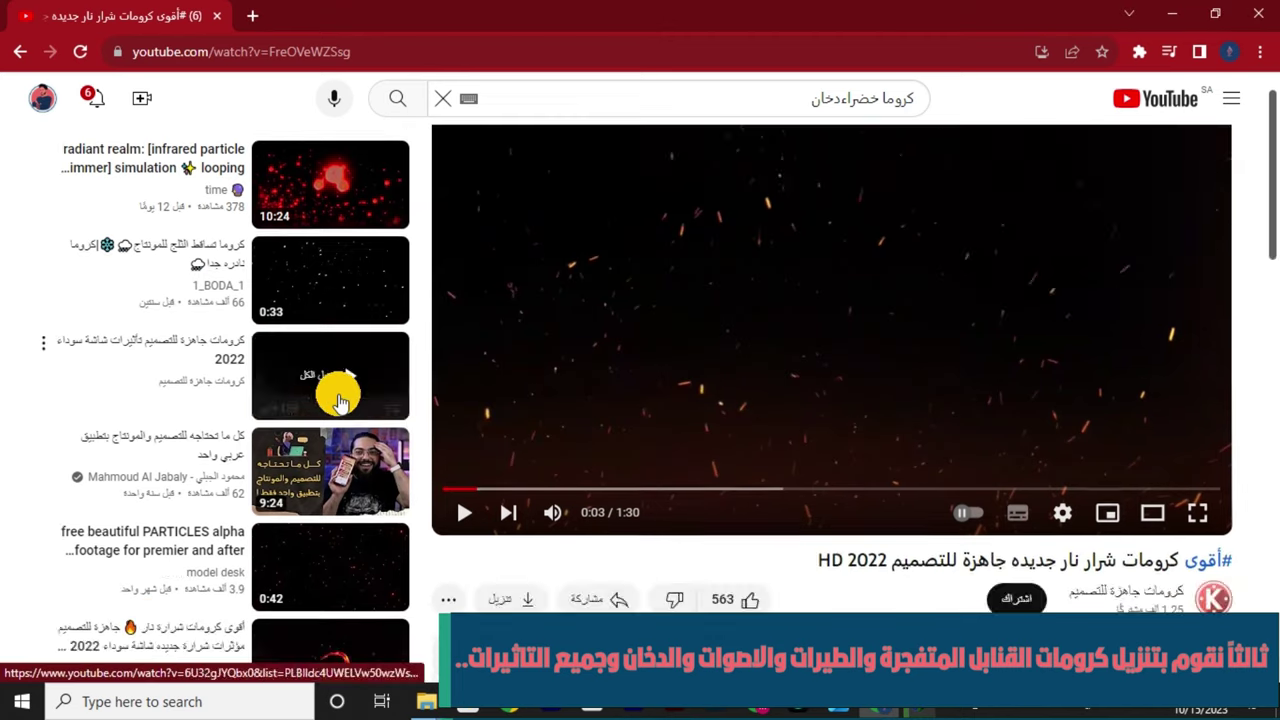
scroll(350, 452, "down", 3)
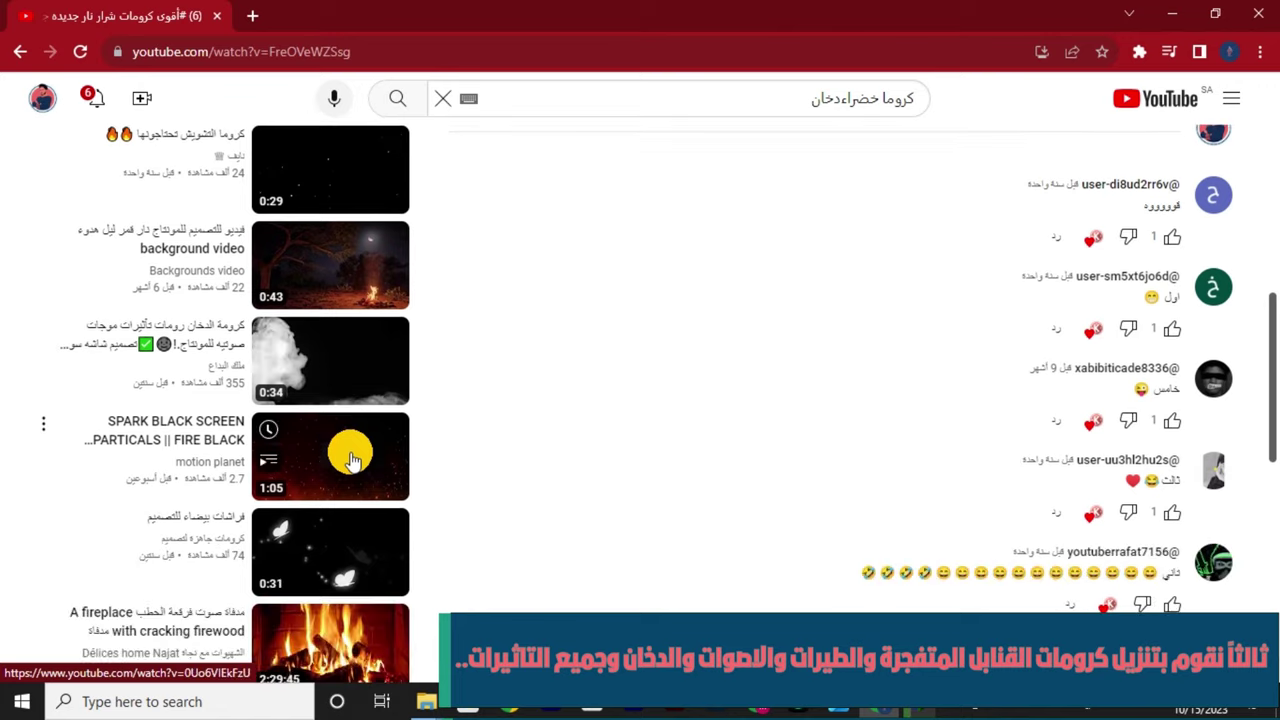
scroll(350, 452, "up", 1)
scroll(355, 460, "down", 2)
scroll(362, 478, "down", 5)
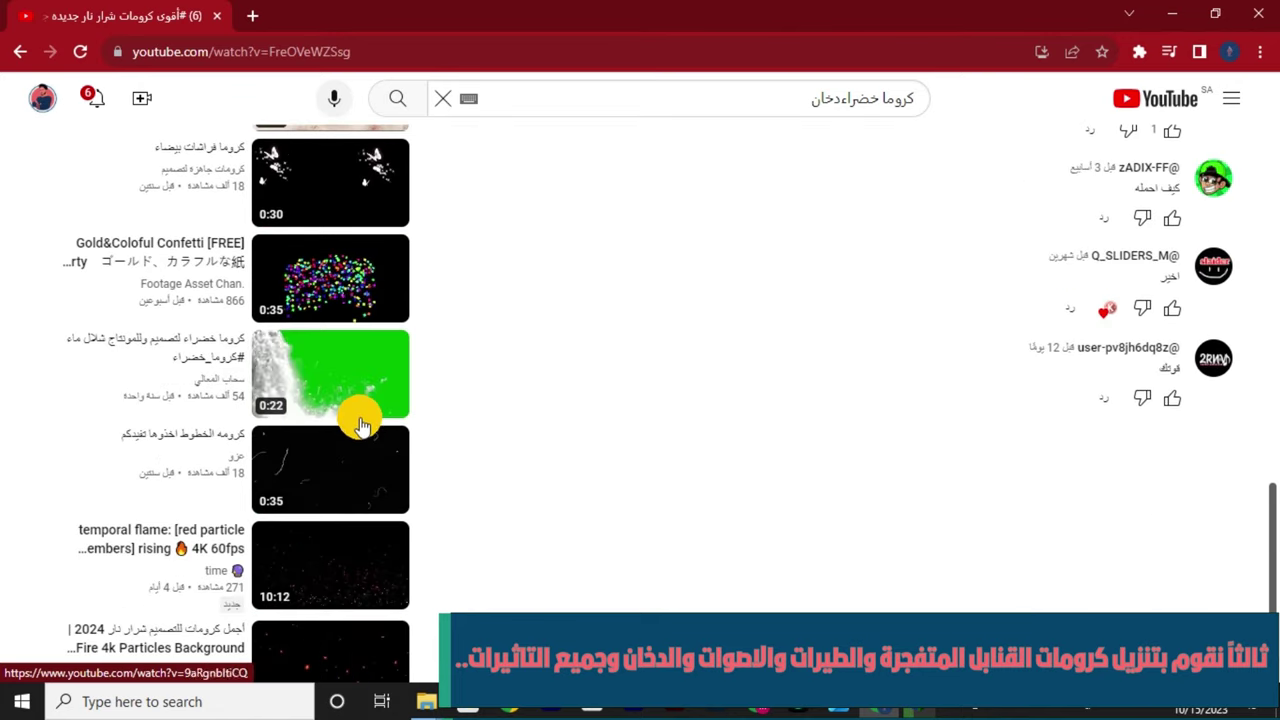
scroll(365, 515, "down", 3)
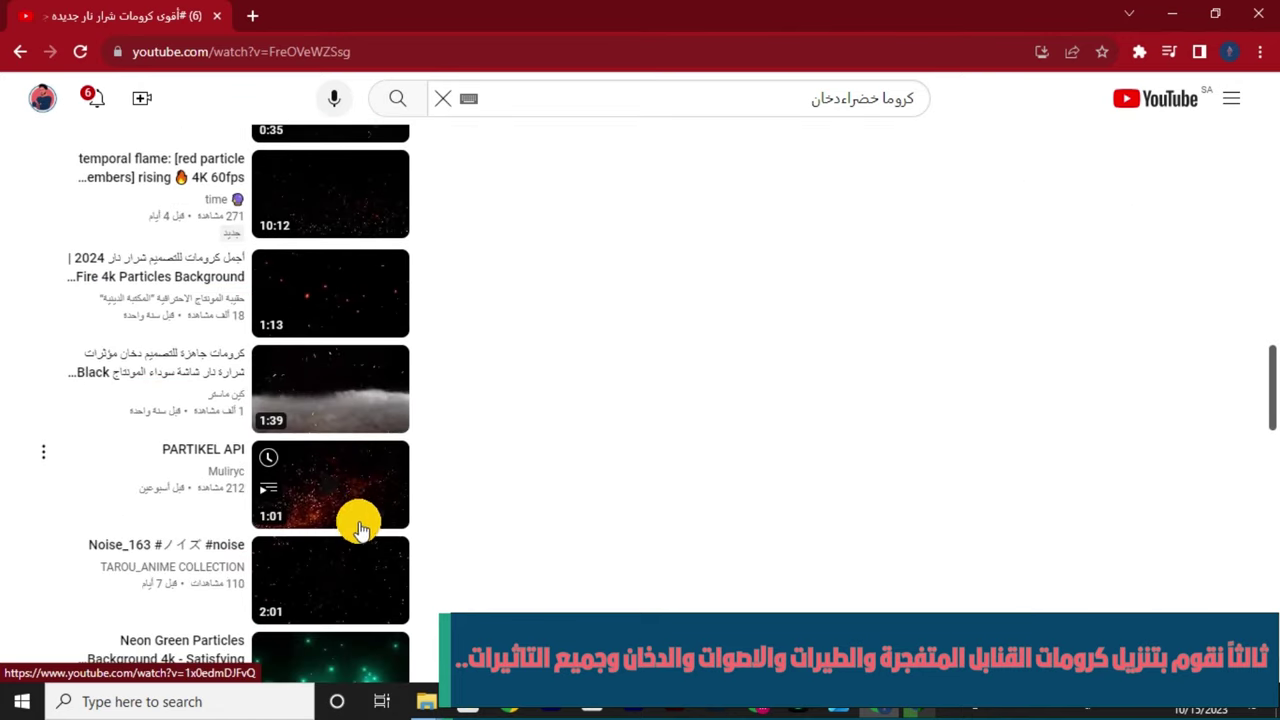
scroll(362, 520, "up", 15)
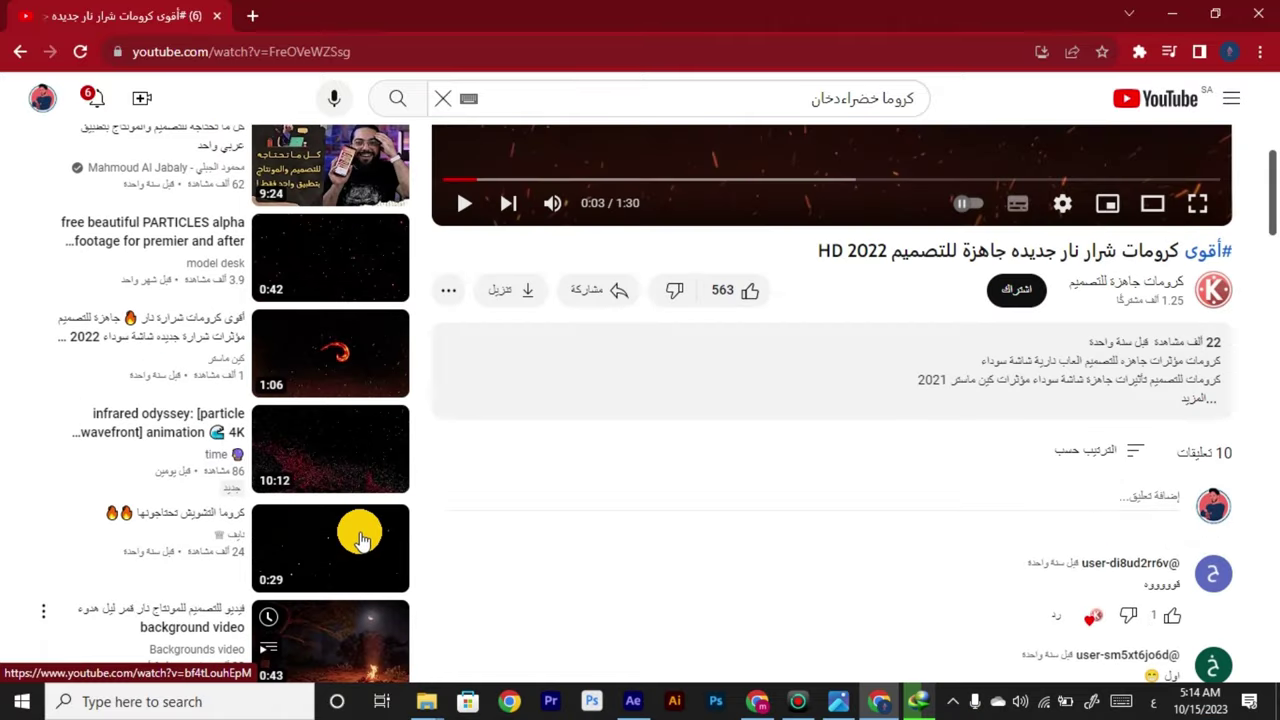
scroll(368, 490, "down", 2)
scroll(366, 471, "up", 2)
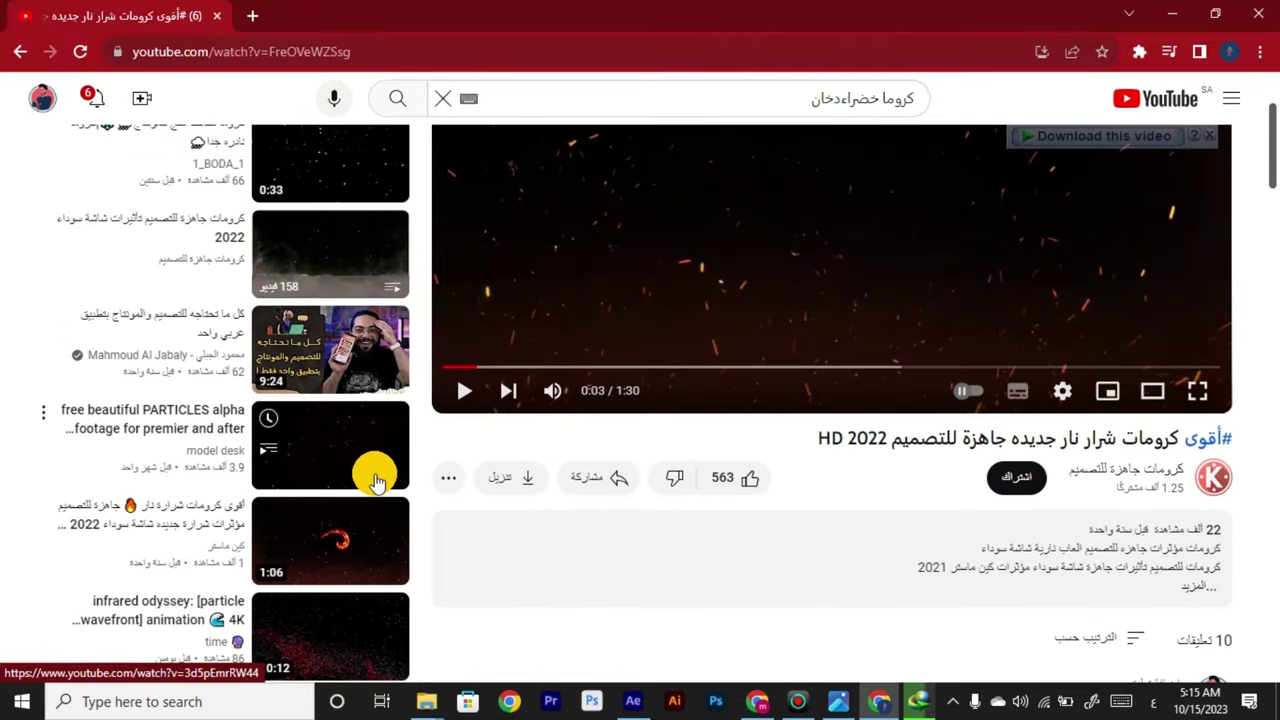
left_click(376, 482)
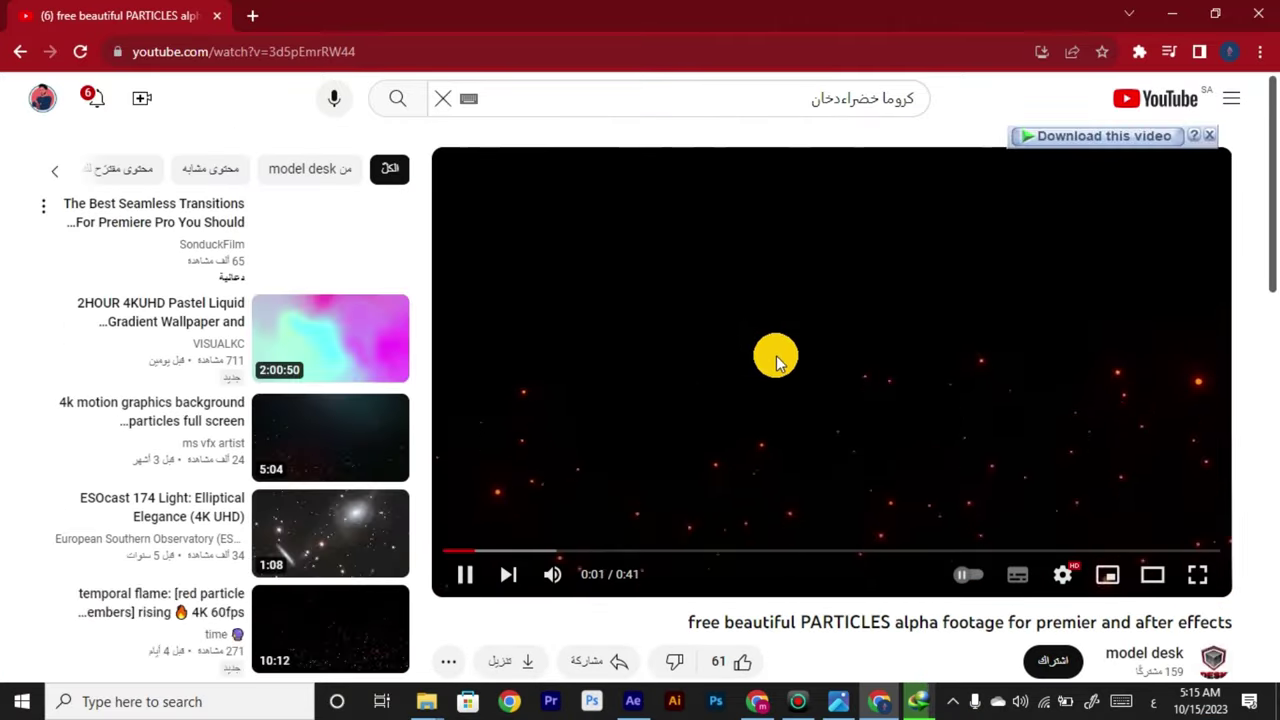
Pause the particles video, download it as a 1080p HD MP4 and minimize the open download windows.
left_click(727, 425)
left_click(1100, 136)
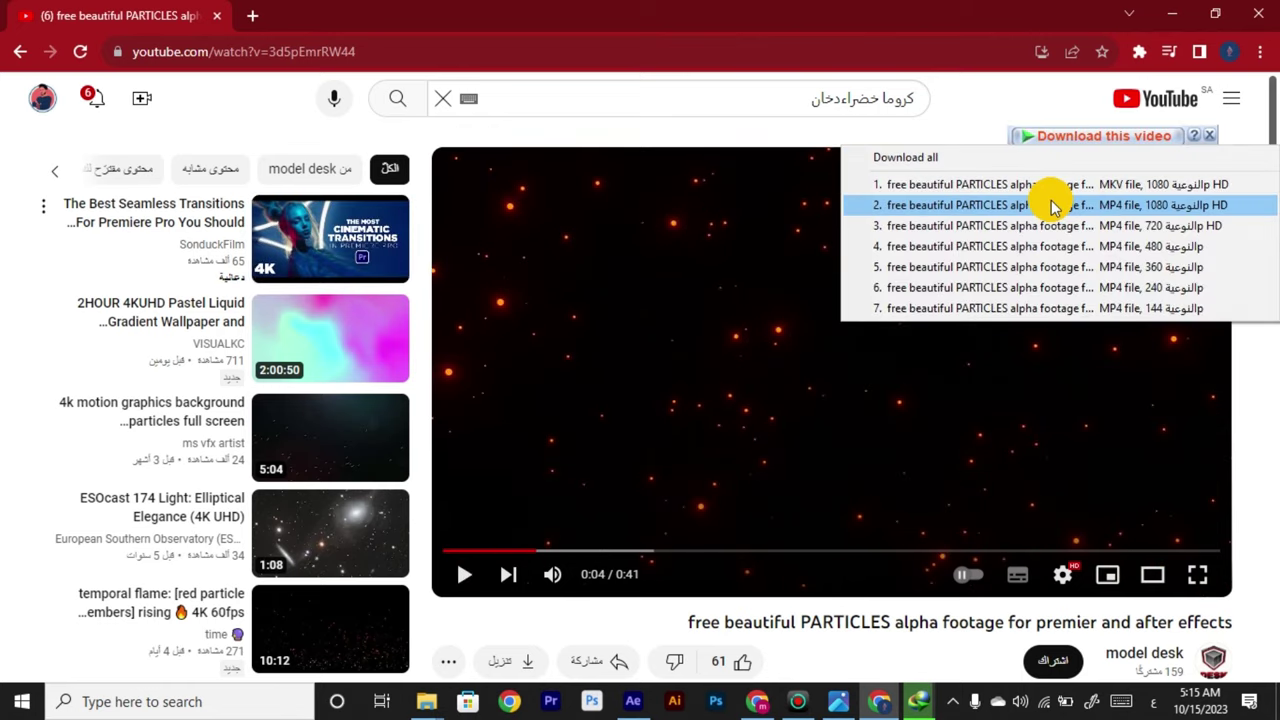
left_click(1049, 203)
key("Return")
mouse_move(918, 701)
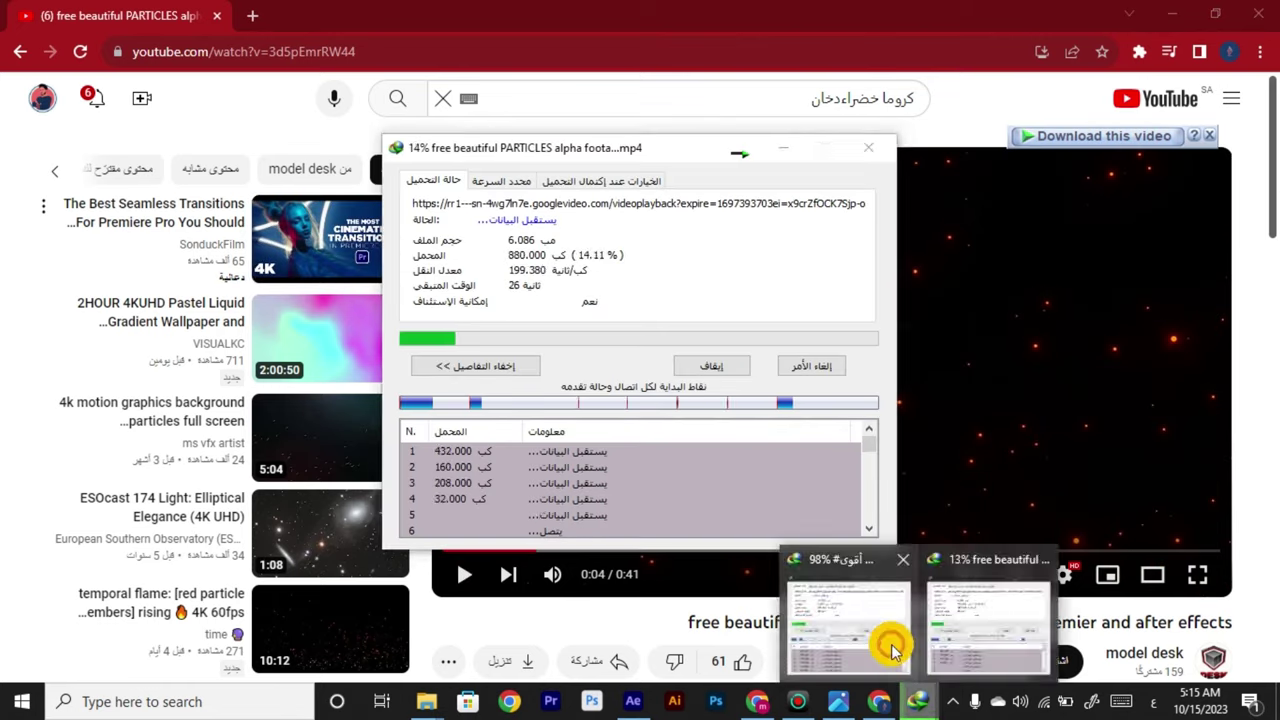
left_click(885, 640)
left_click(782, 147)
left_click(781, 150)
Look through the related particle videos, search YouTube for "كروما خضراء دخان للمونتاج" and skim the smoke footage results.
scroll(329, 466, "down", 4)
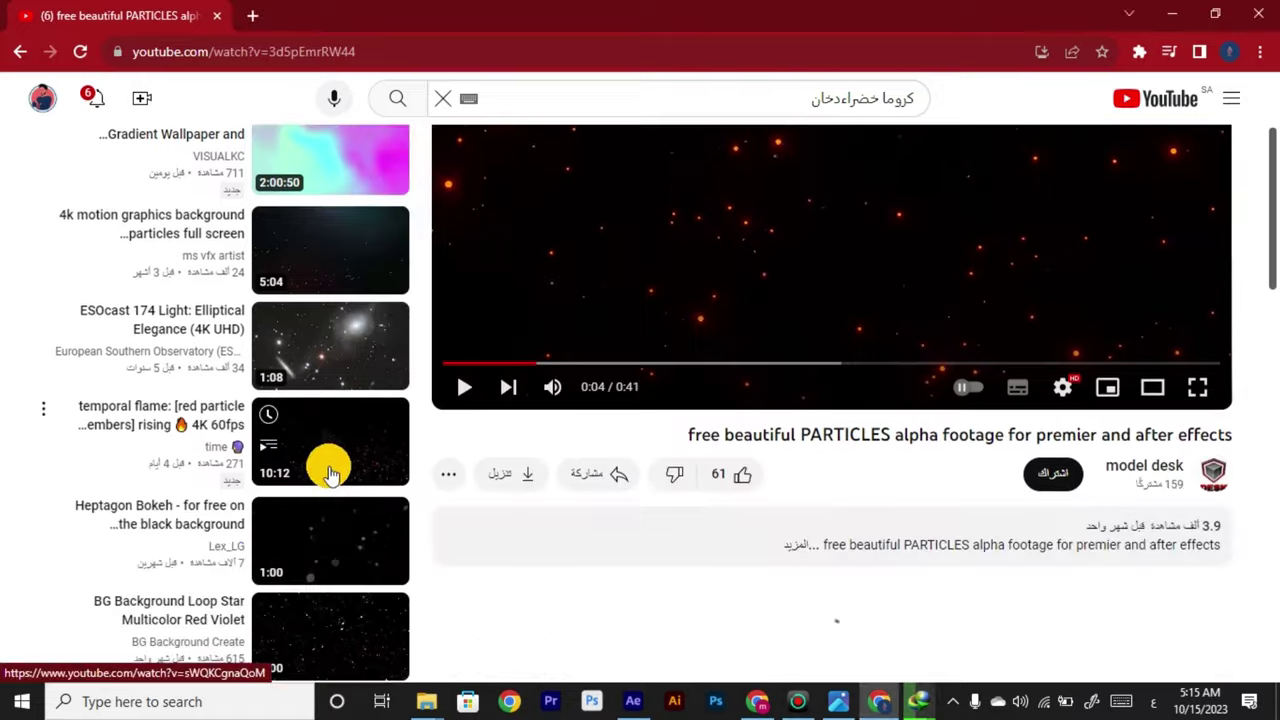
scroll(360, 435, "down", 10)
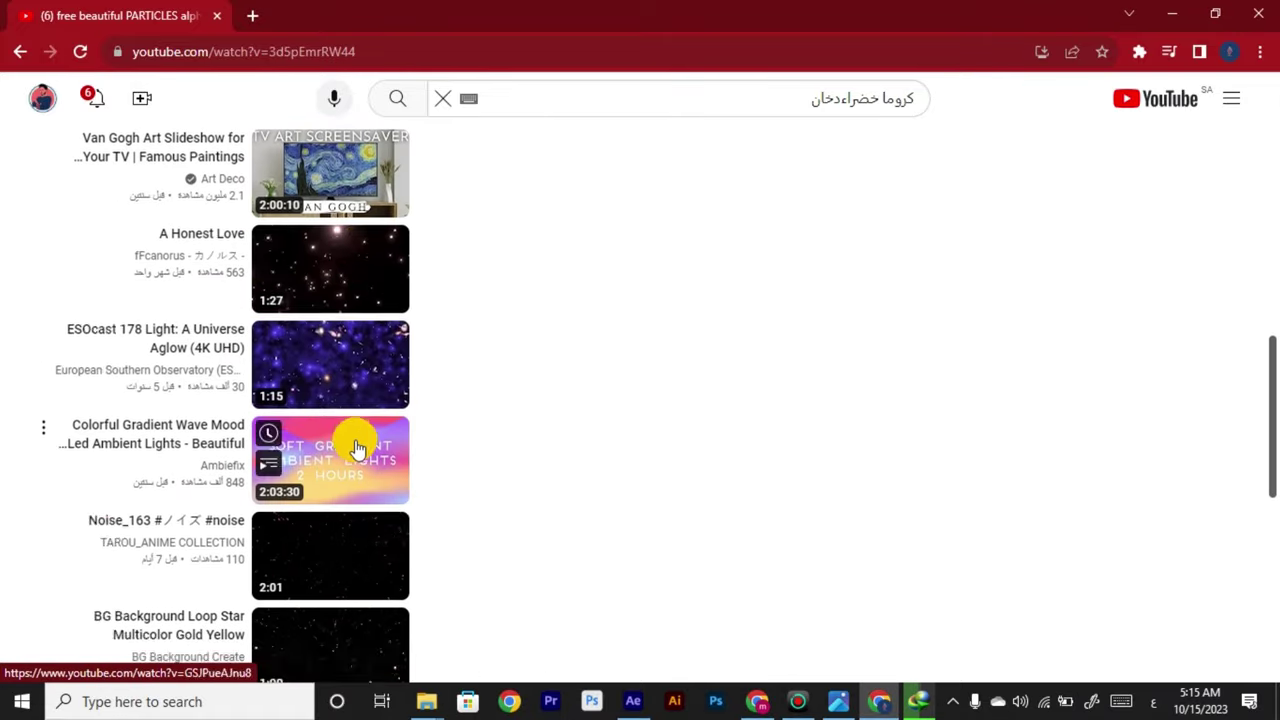
scroll(350, 558, "down", 6)
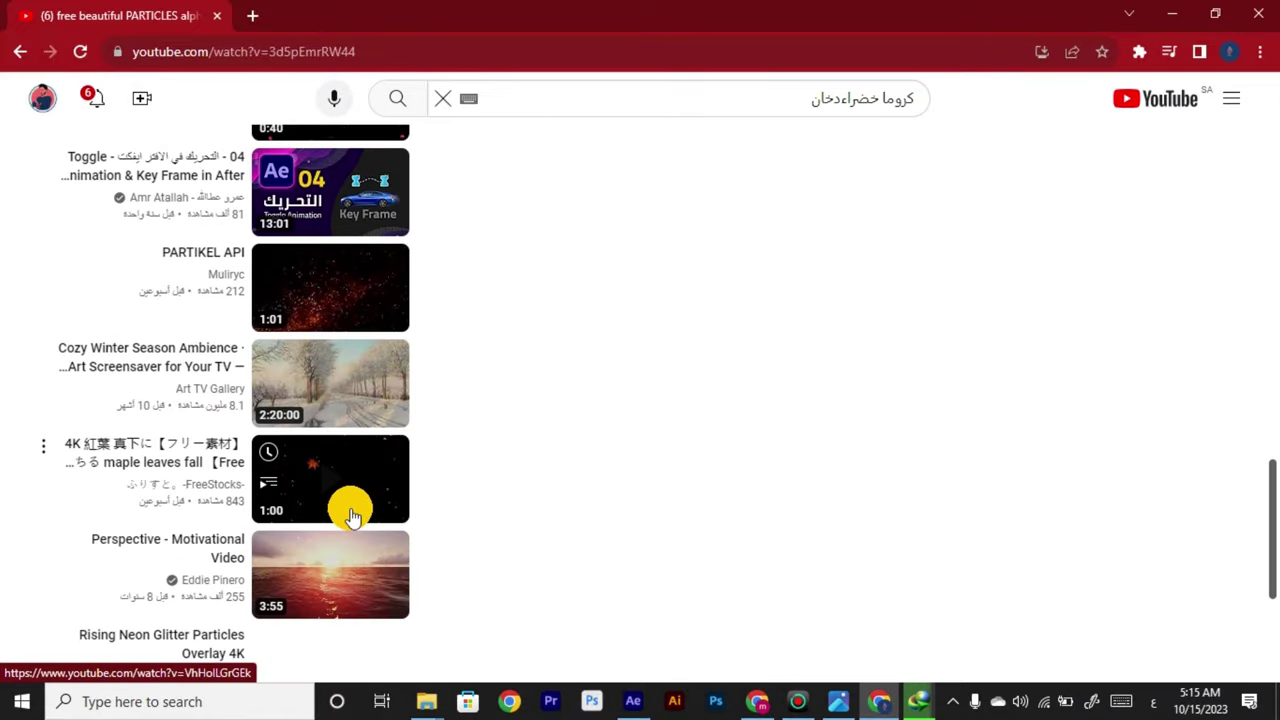
scroll(362, 514, "down", 10)
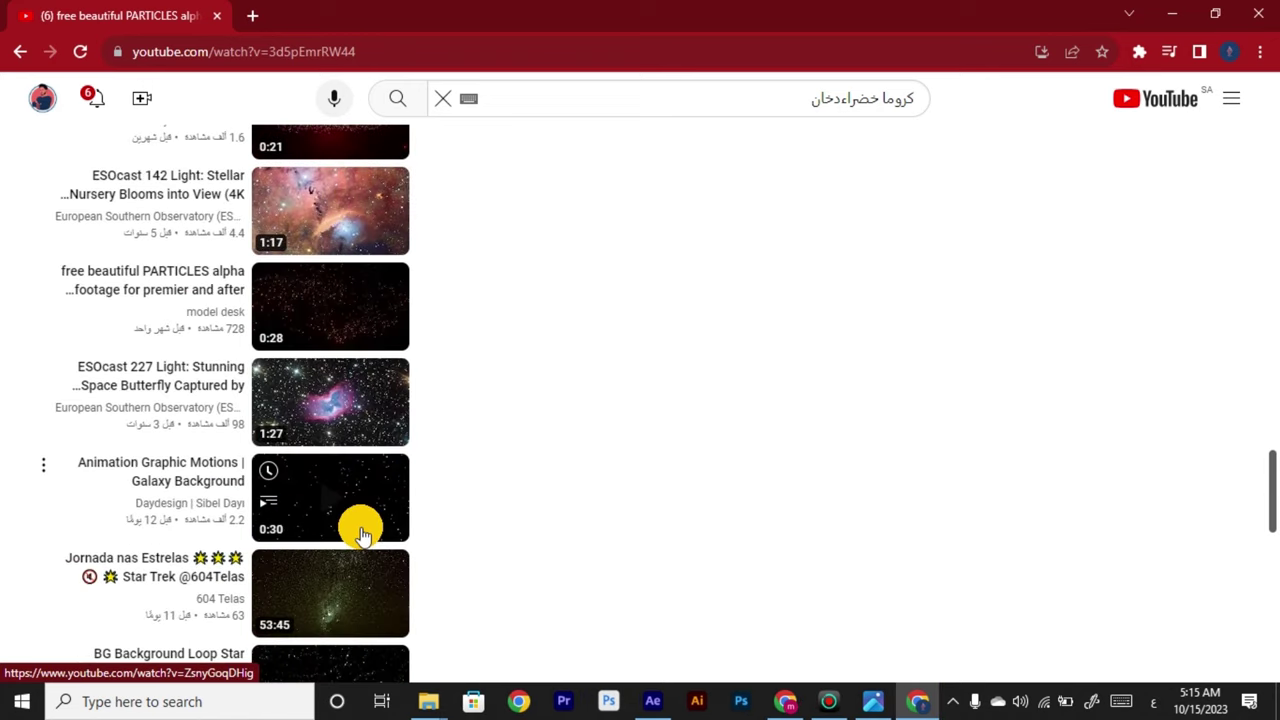
scroll(362, 535, "up", 10)
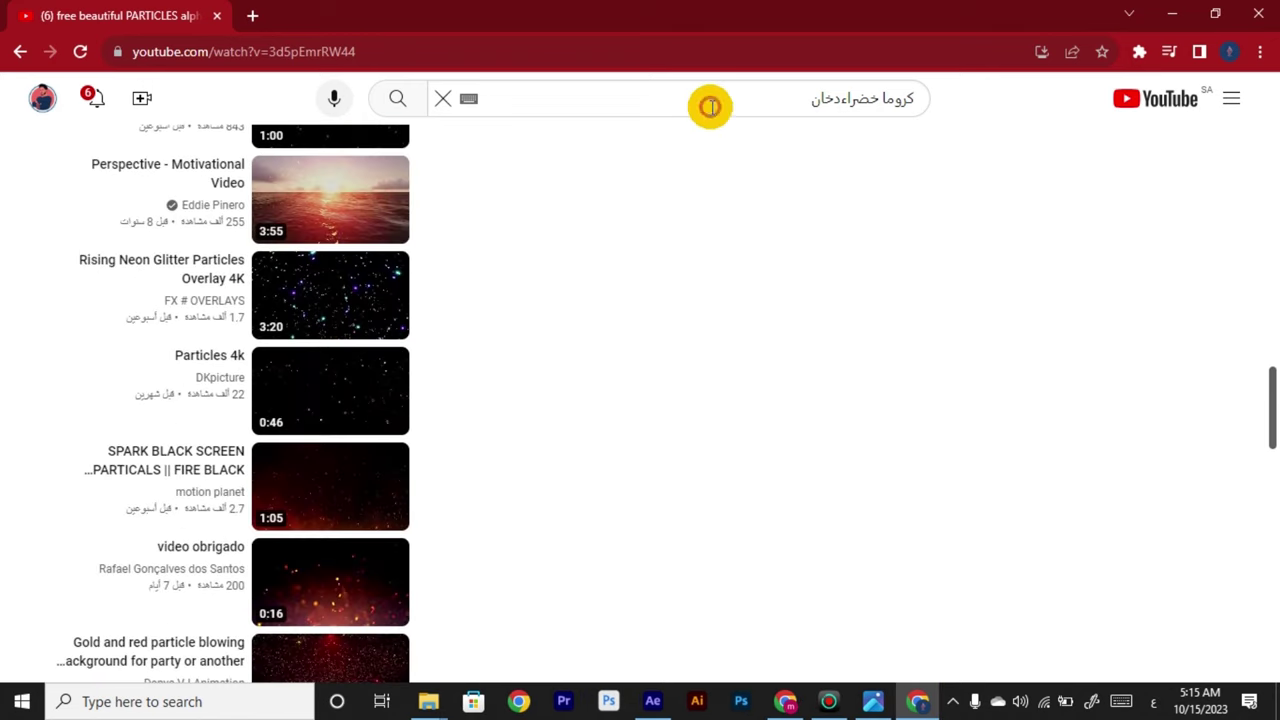
triple_click(827, 107)
type("كروما خضراء دخان")
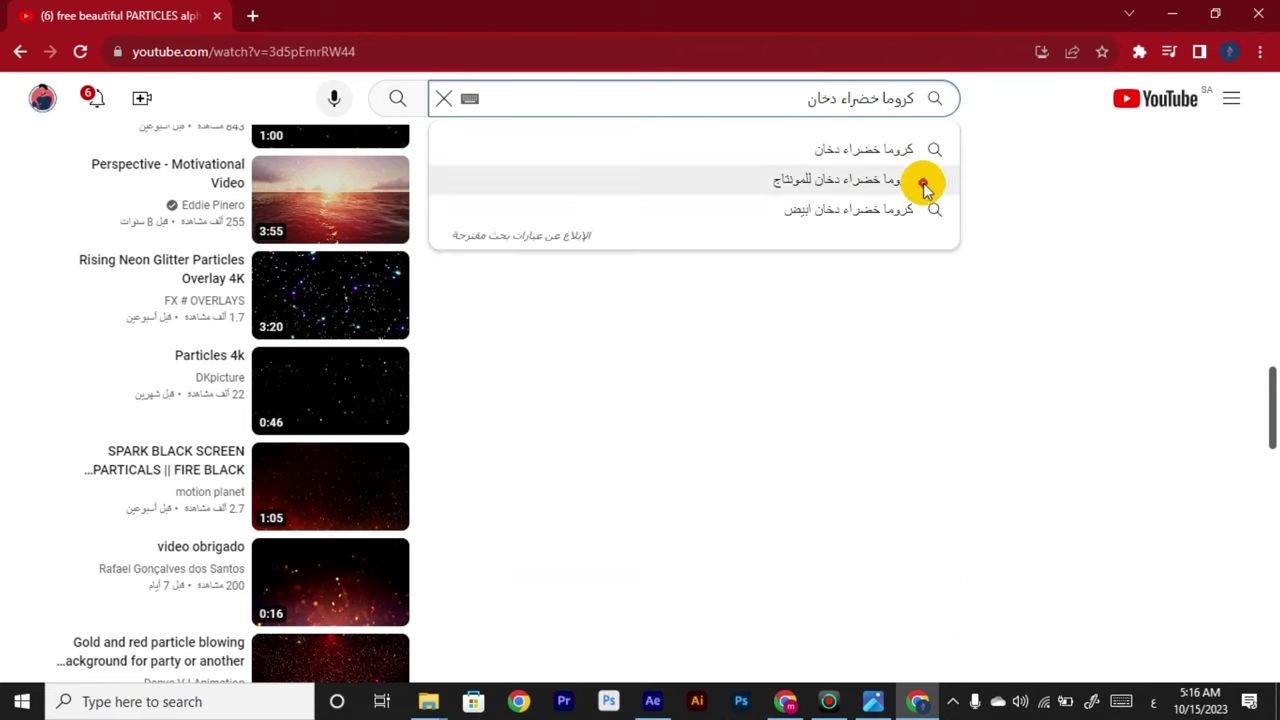
left_click(920, 177)
scroll(830, 360, "down", 15)
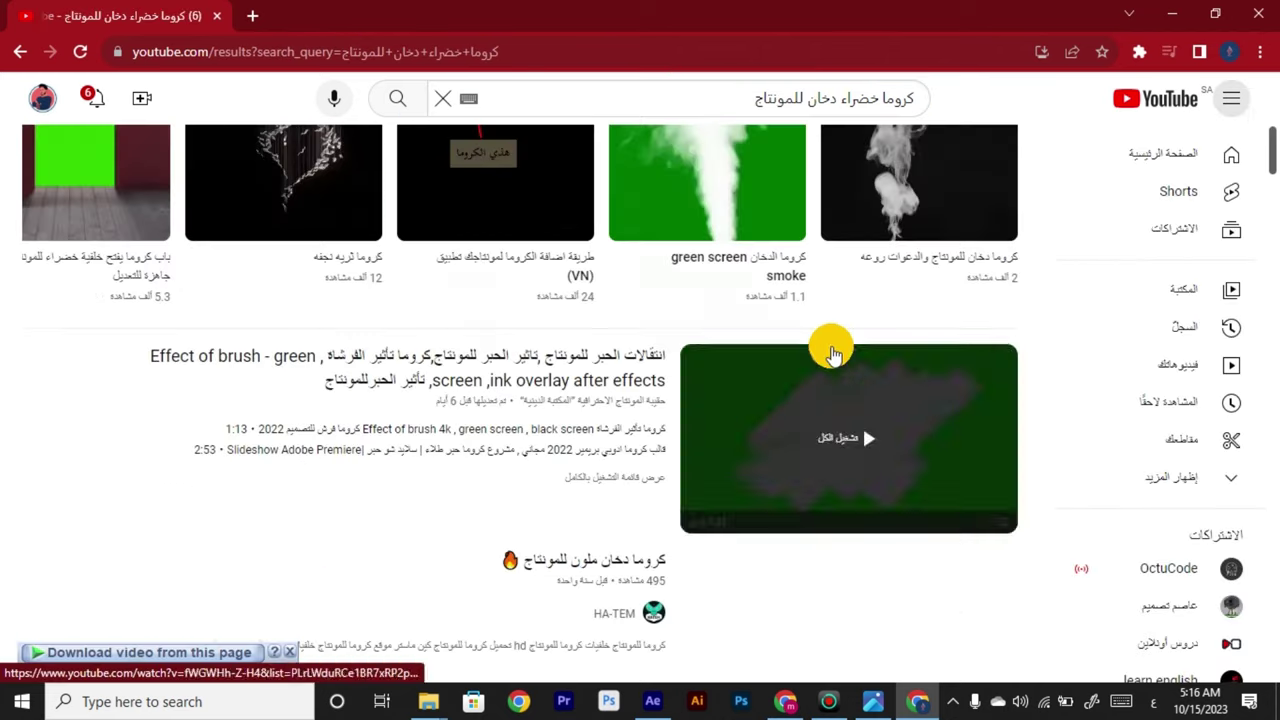
scroll(829, 366, "down", 12)
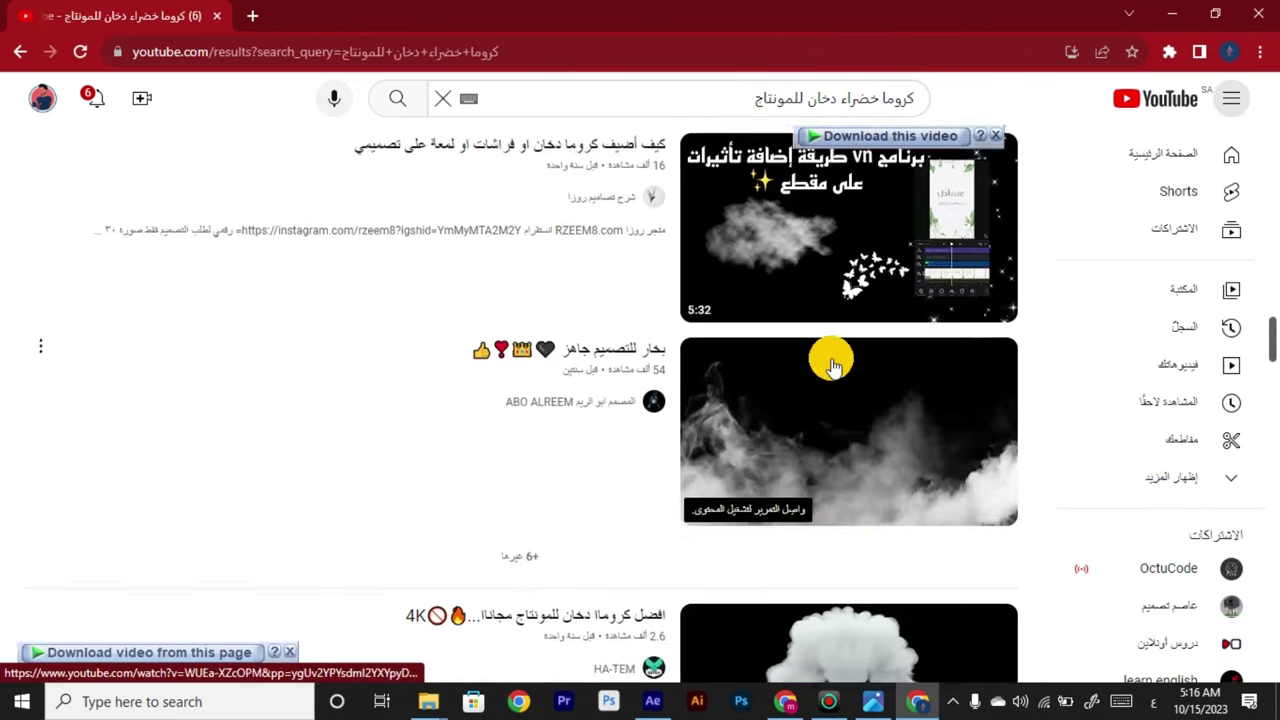
scroll(866, 330, "down", 10)
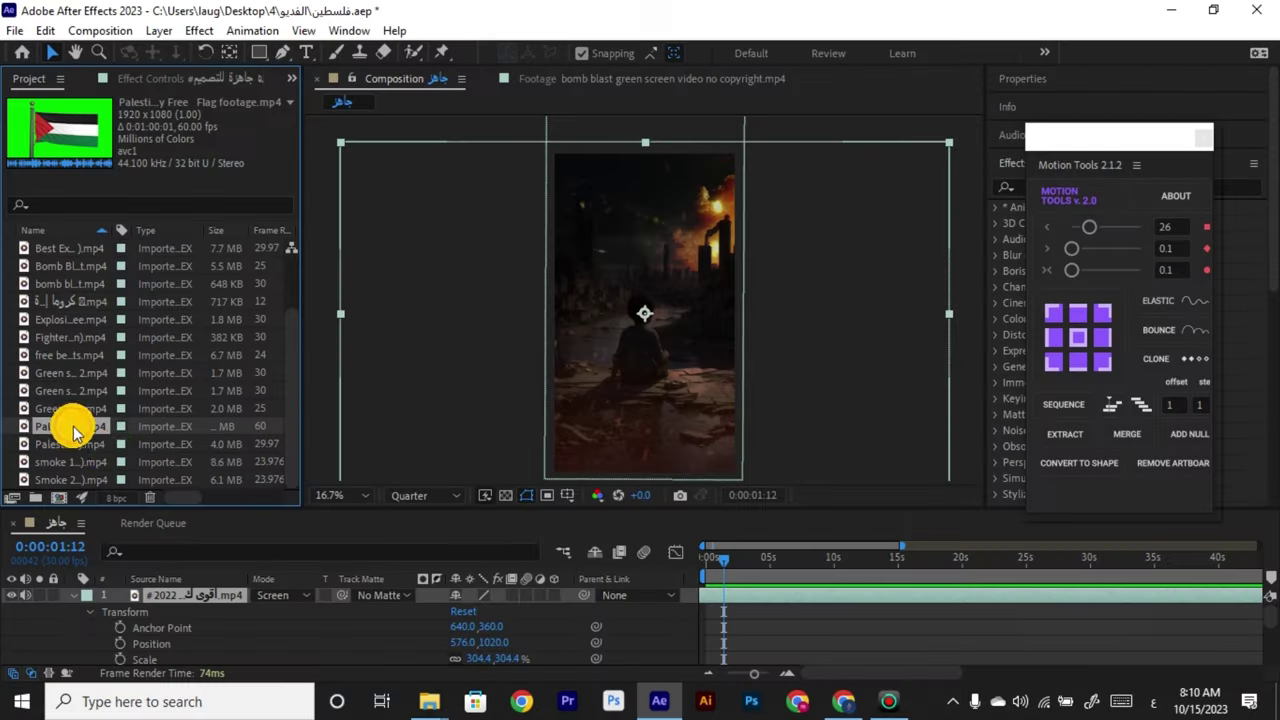
Switch to After Effects, add the green-screen Palestine flag footage to the composition and place its layer between the two smoke layers.
left_click_drag(73, 426, 701, 594)
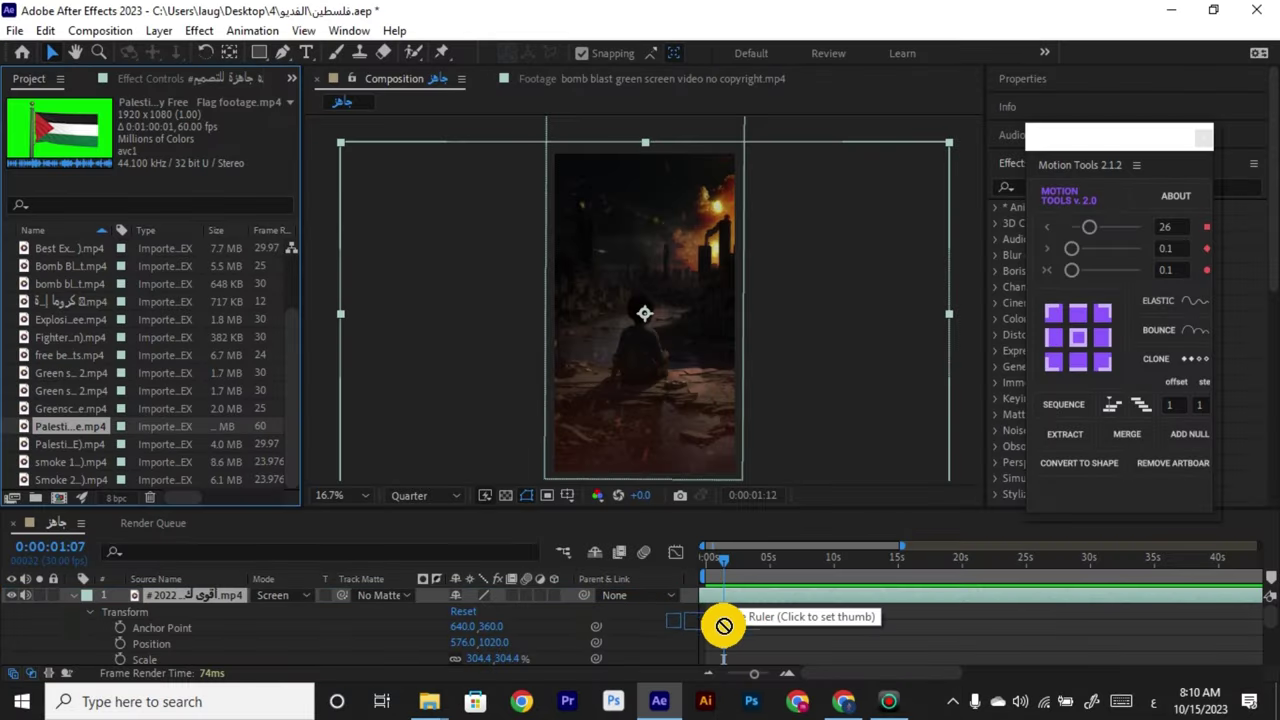
left_click_drag(378, 617, 278, 598)
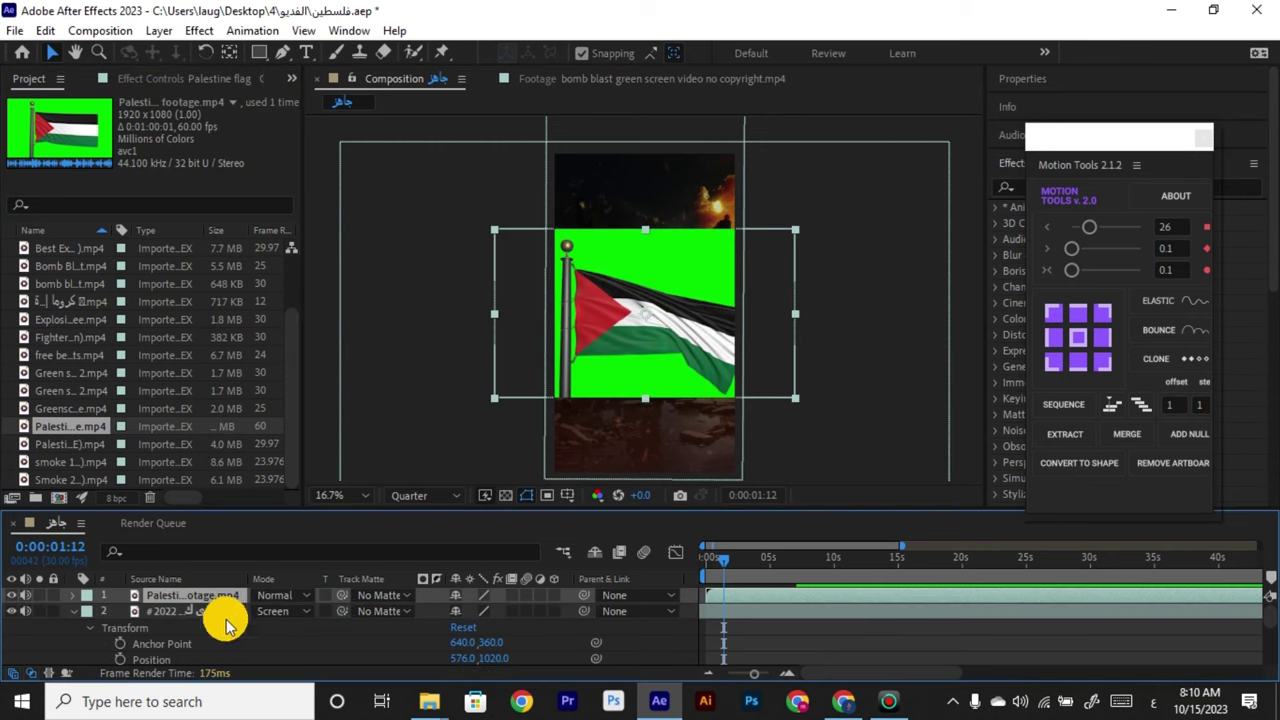
scroll(220, 655, "down", 5)
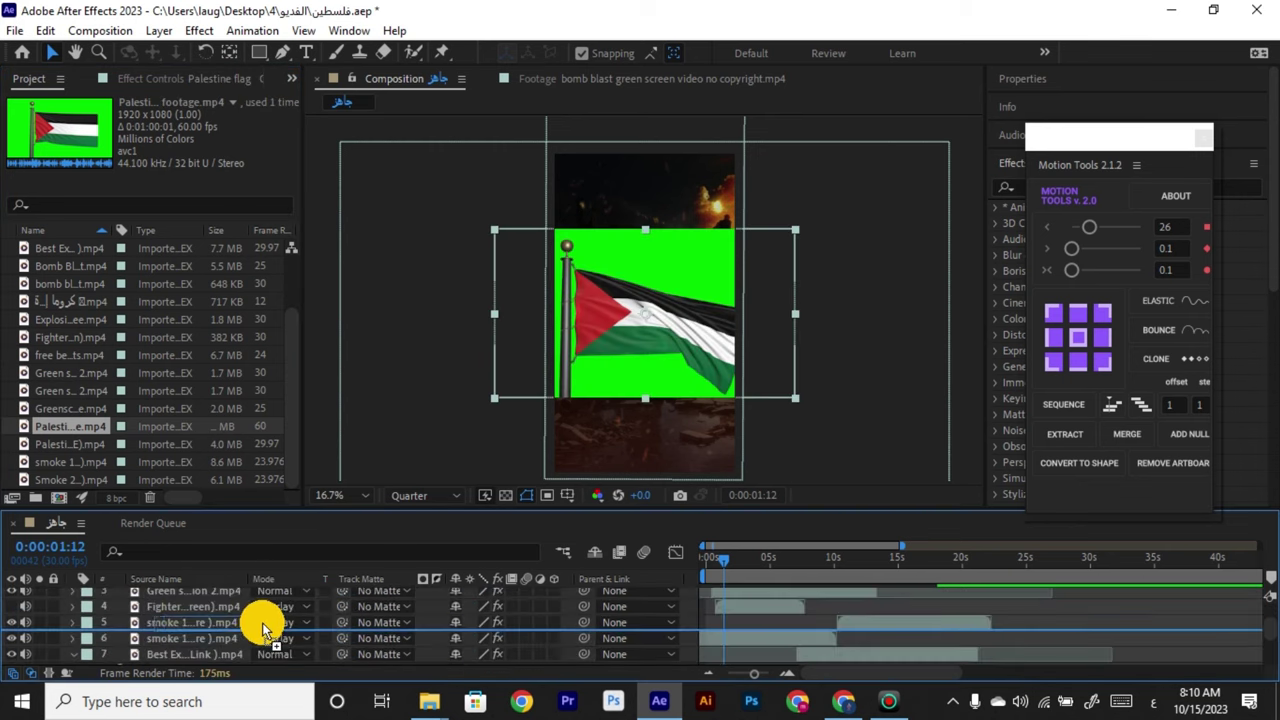
left_click_drag(265, 625, 265, 625)
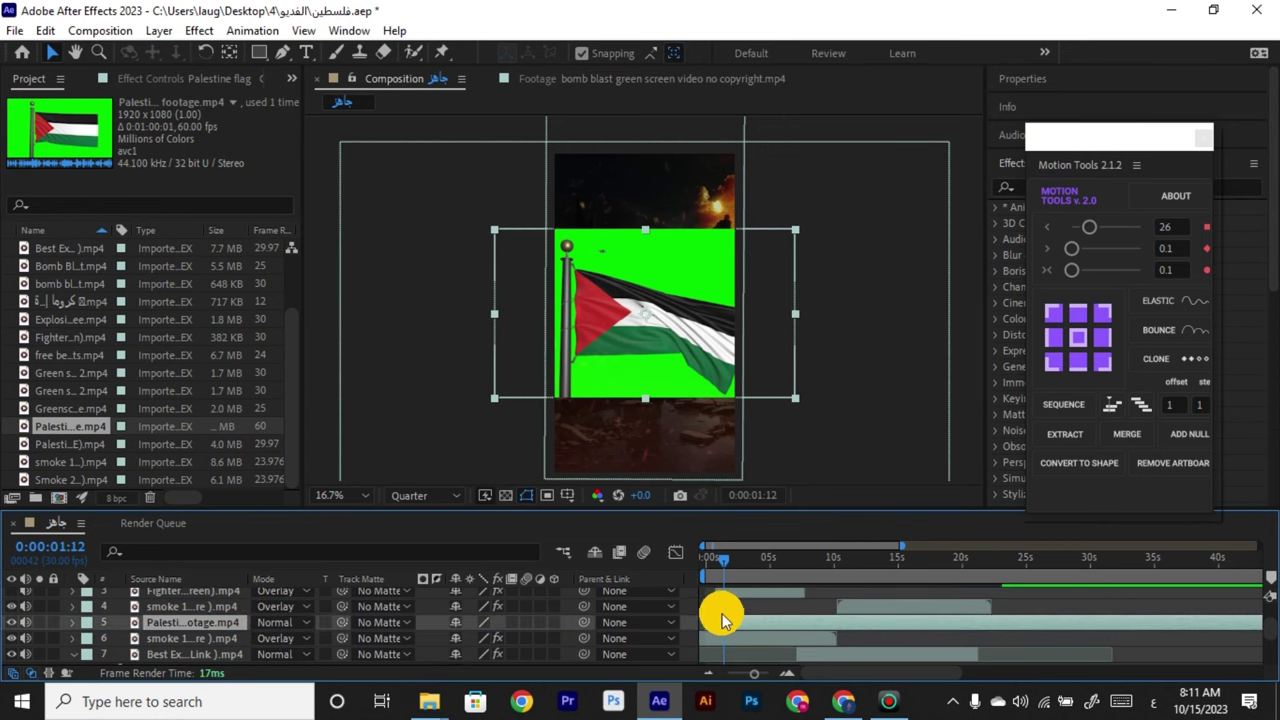
Apply the Keylight (1.2) effect to the flag layer and sample its green background as the Screen Colour.
left_click(199, 30)
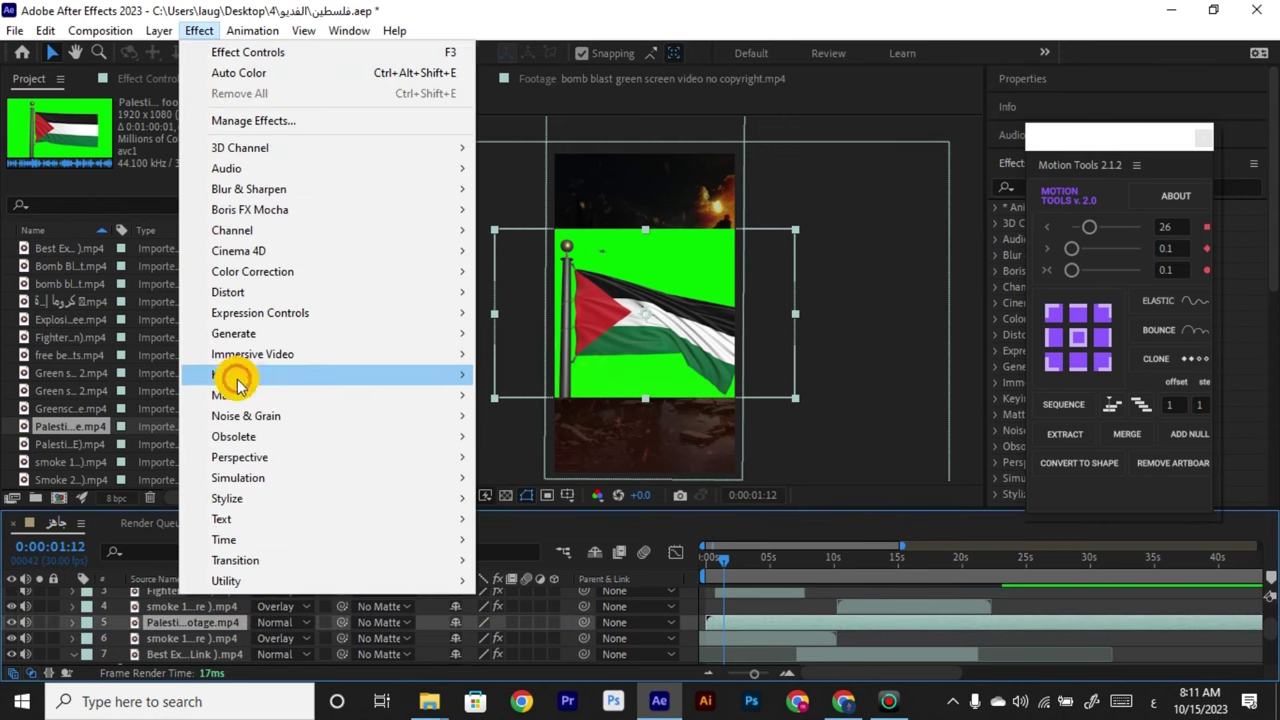
mouse_move(237, 374)
left_click(572, 540)
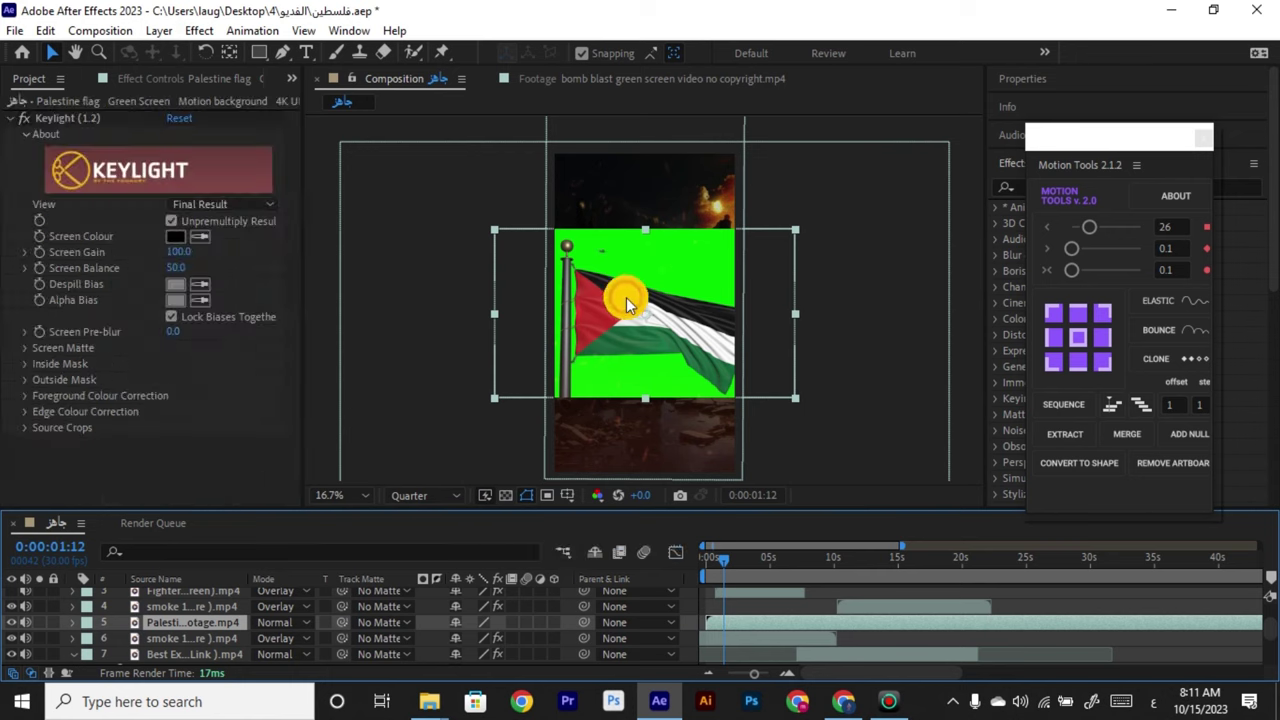
left_click(675, 265)
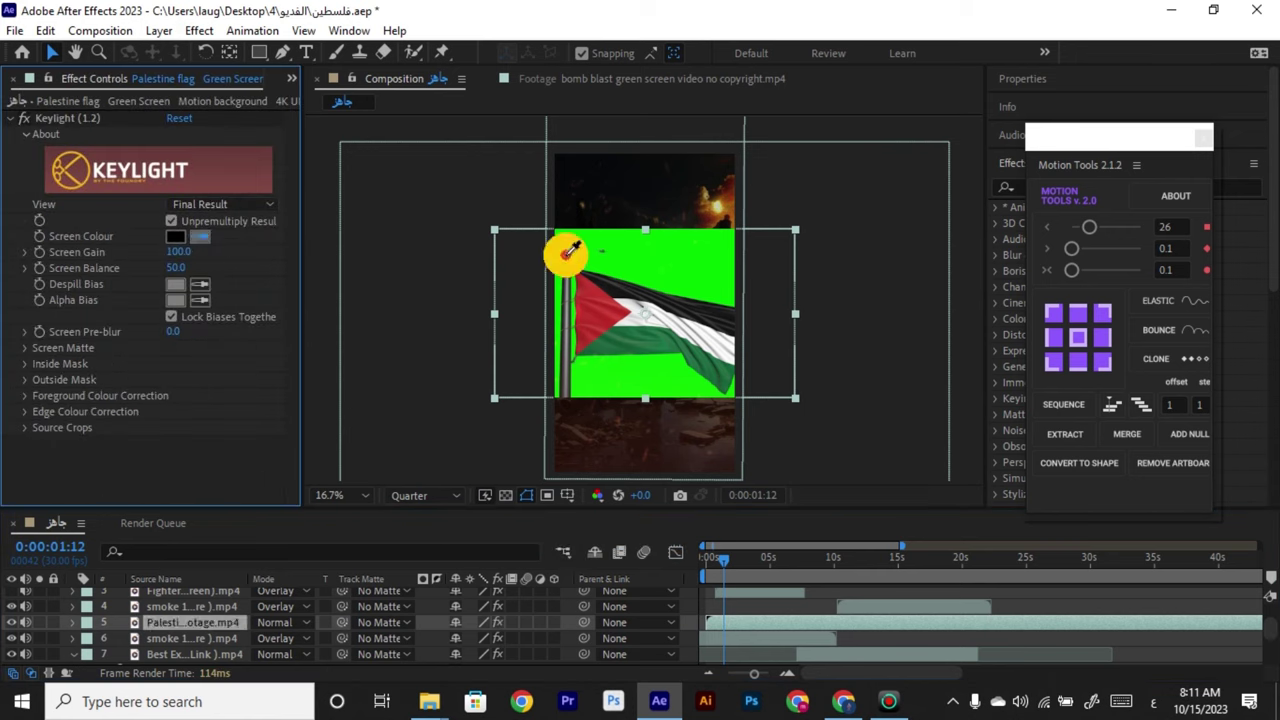
left_click(655, 265)
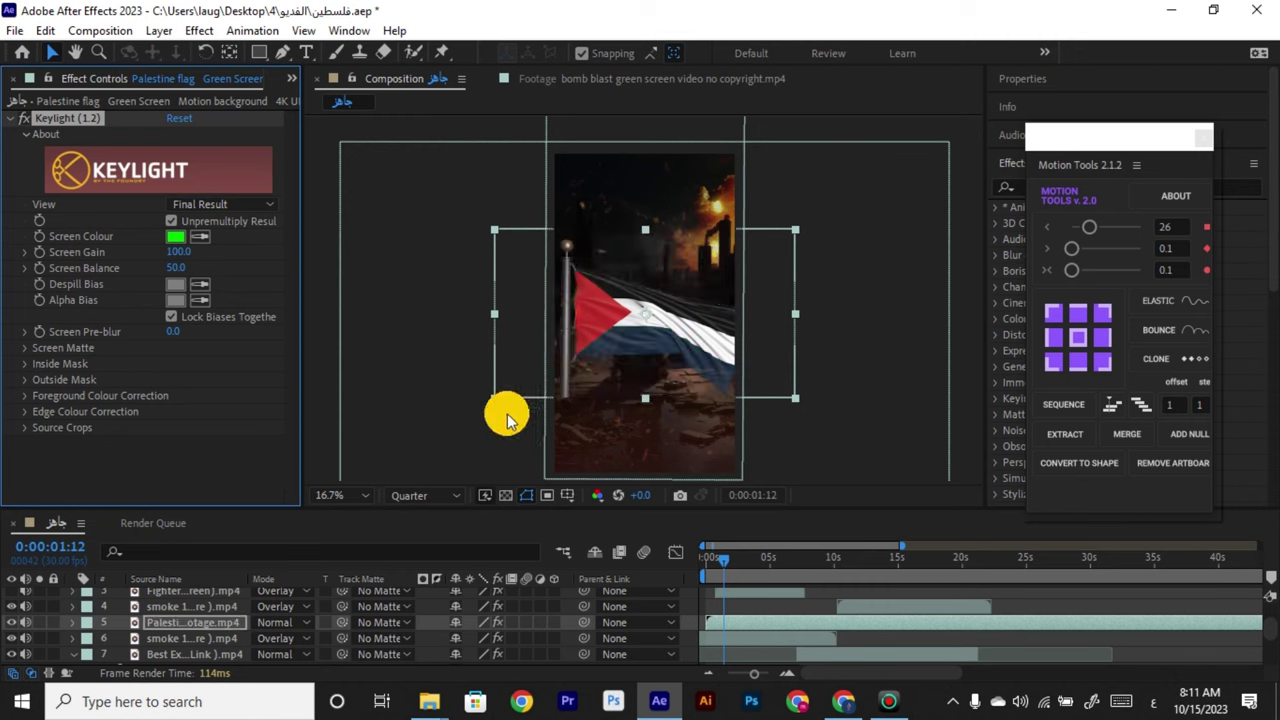
Scale the keyed flag down around its centre and move its layer to the top of the layer stack.
left_click(794, 399)
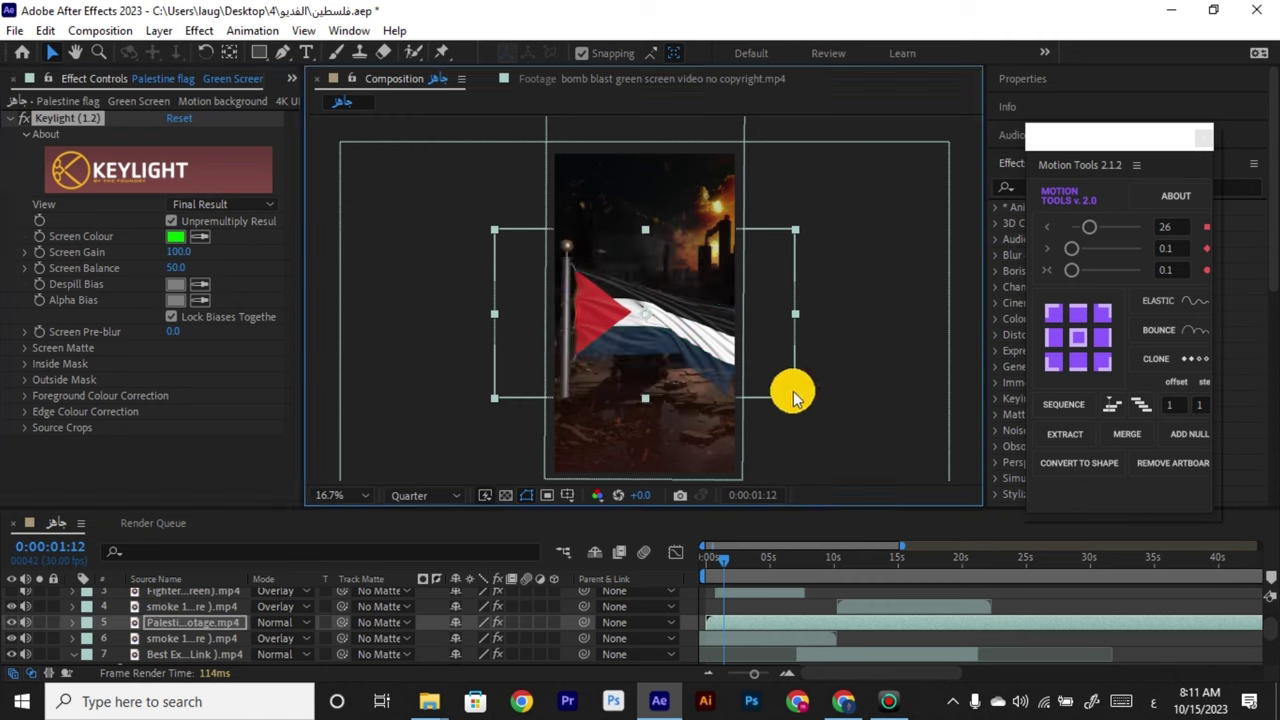
left_click_drag(785, 383, 763, 371)
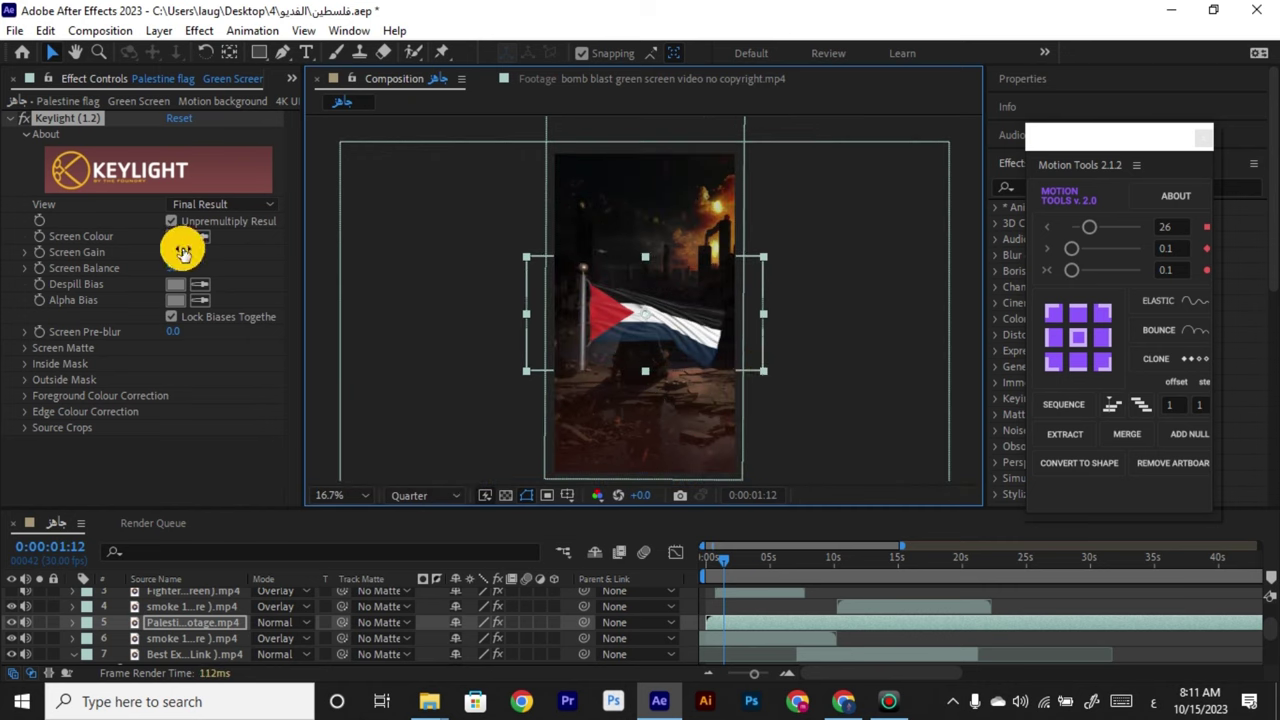
left_click_drag(735, 622, 734, 583)
left_click(183, 624)
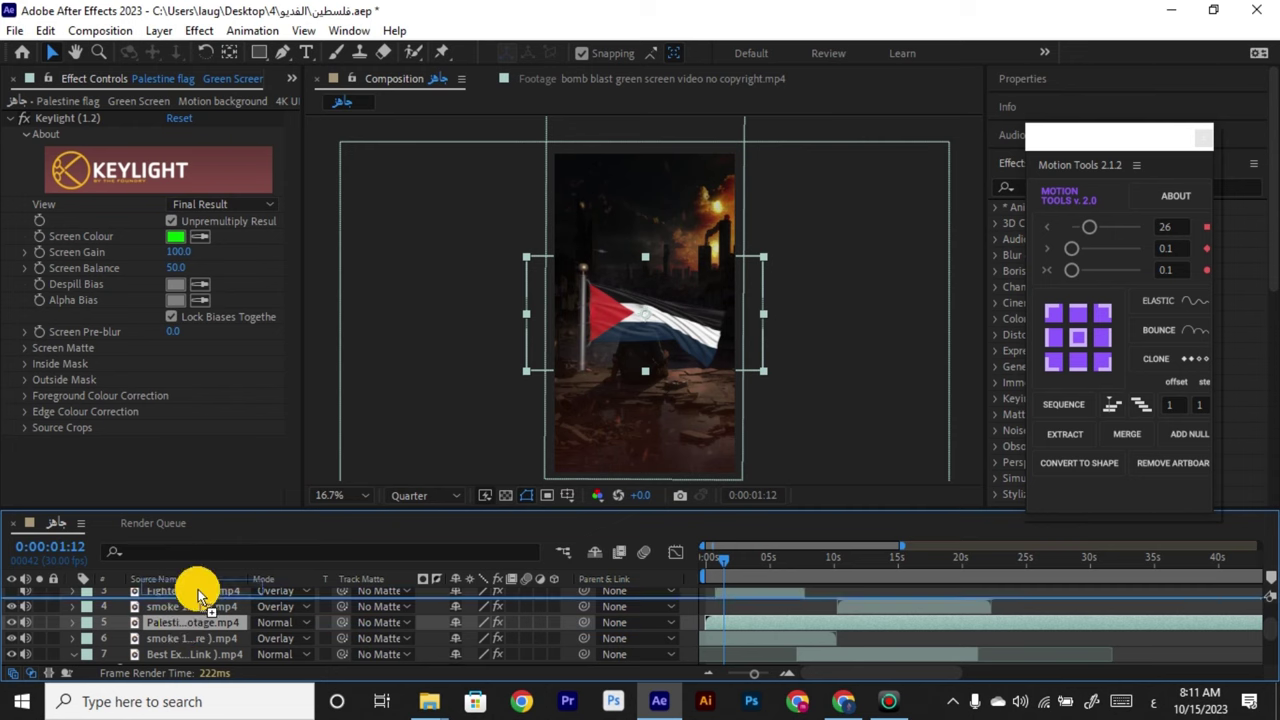
left_click_drag(198, 589, 201, 598)
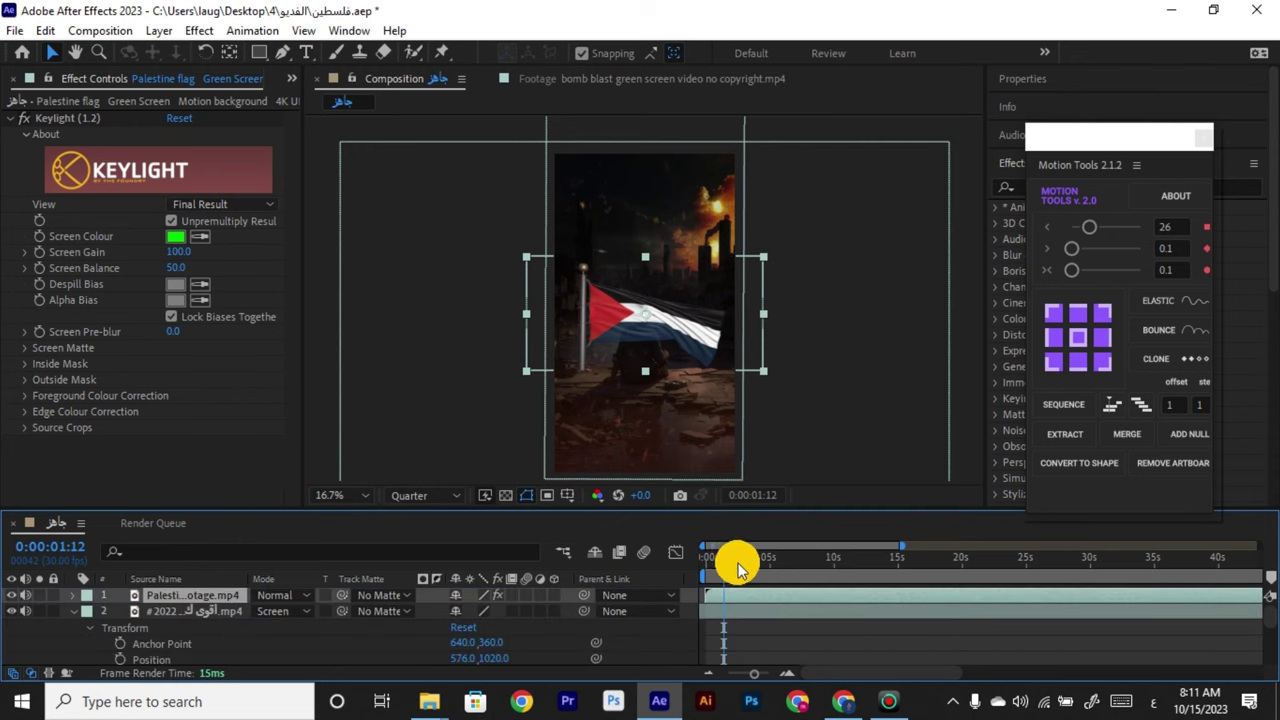
Go to 0:00:03:04 and set the green-screen flag's Keylight Screen Gain to 114.
left_click_drag(737, 567, 745, 571)
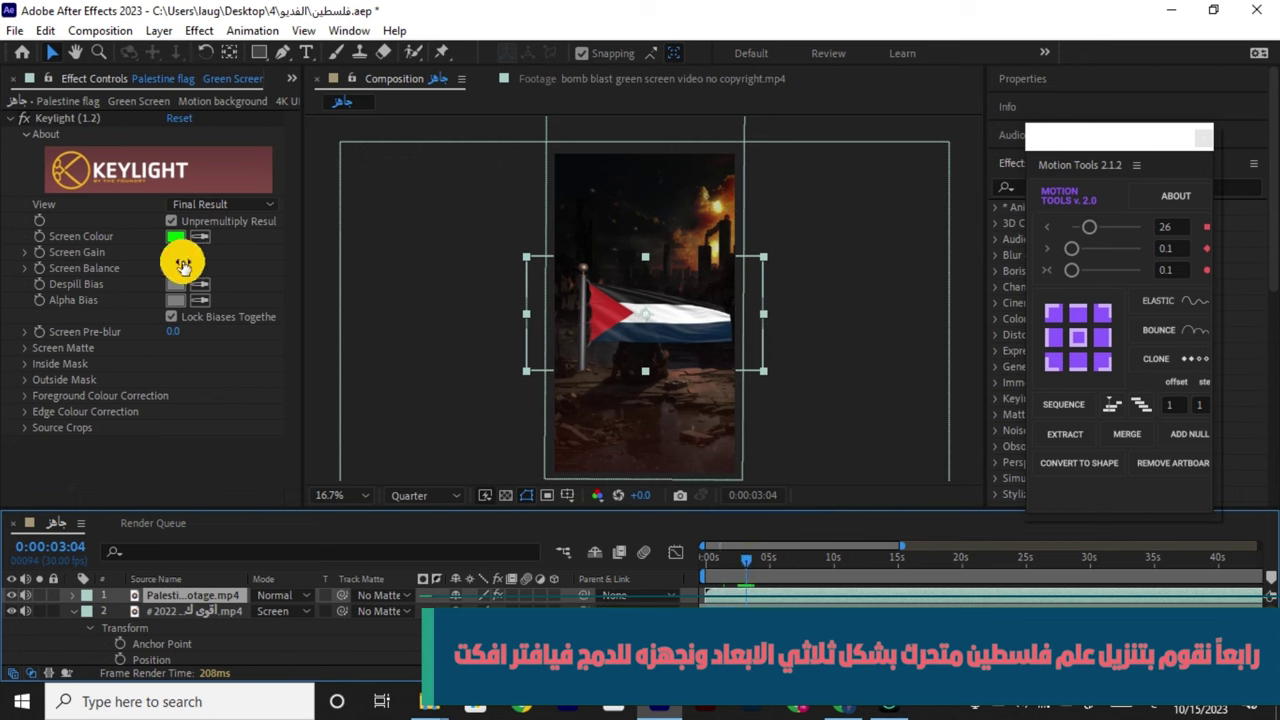
left_click_drag(179, 256, 144, 252)
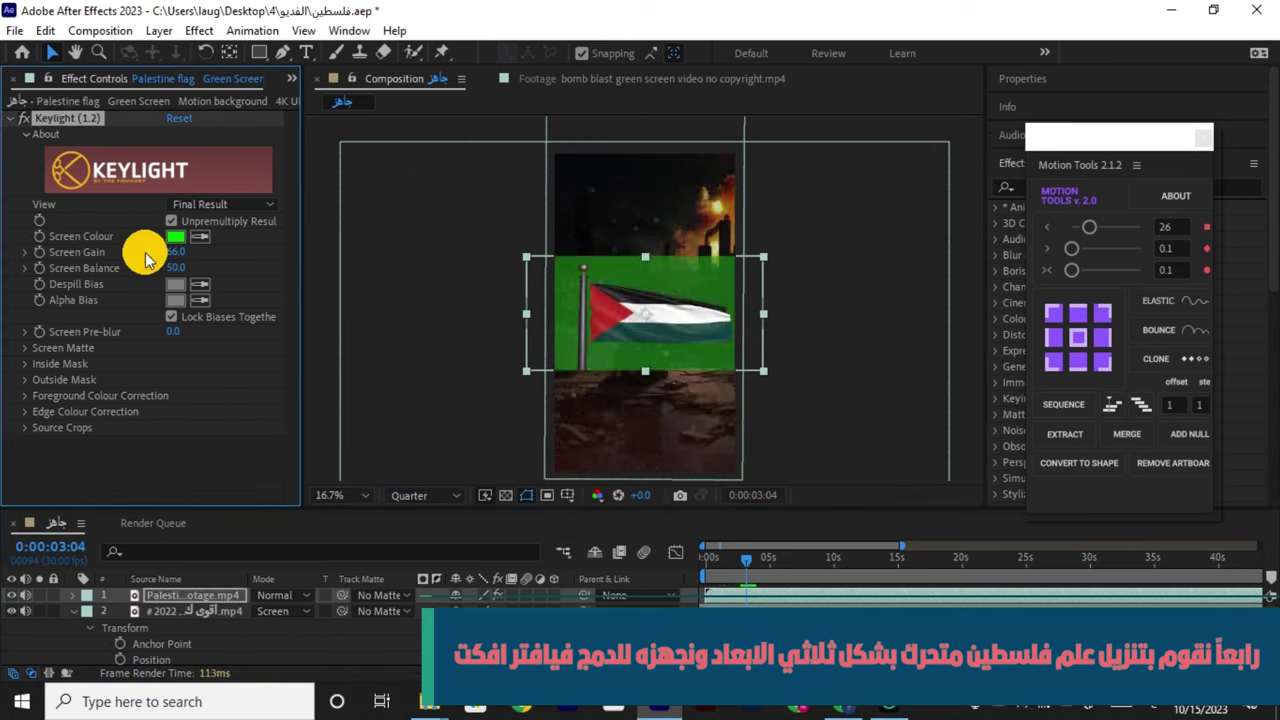
left_click_drag(163, 251, 163, 251)
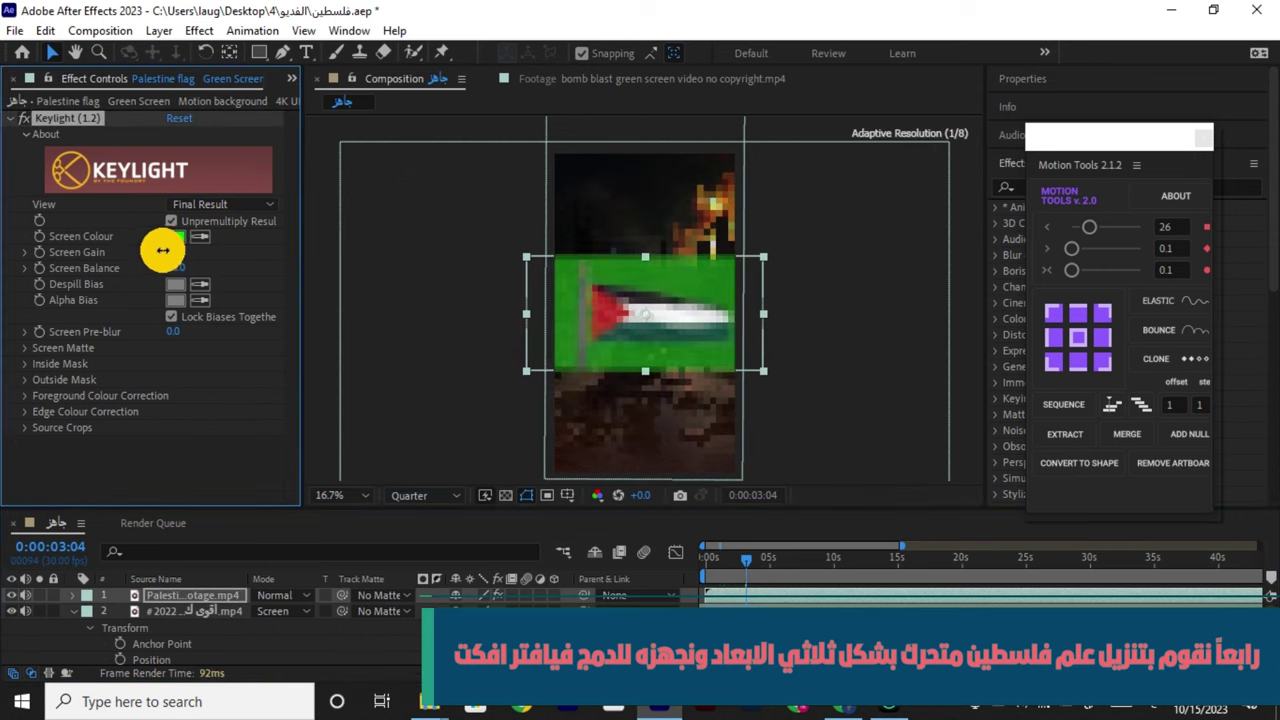
left_click(586, 372)
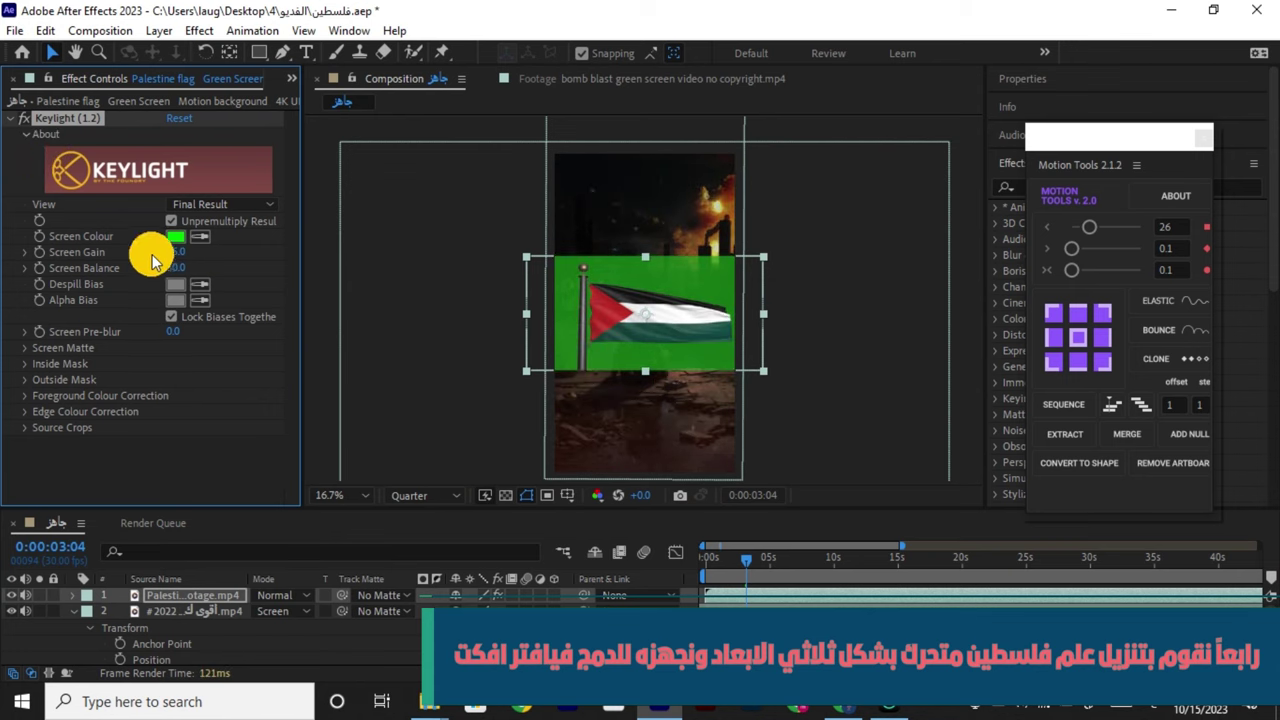
mouse_move(196, 253)
left_mouse_down()
mouse_move(176, 260)
mouse_move(219, 258)
left_mouse_up()
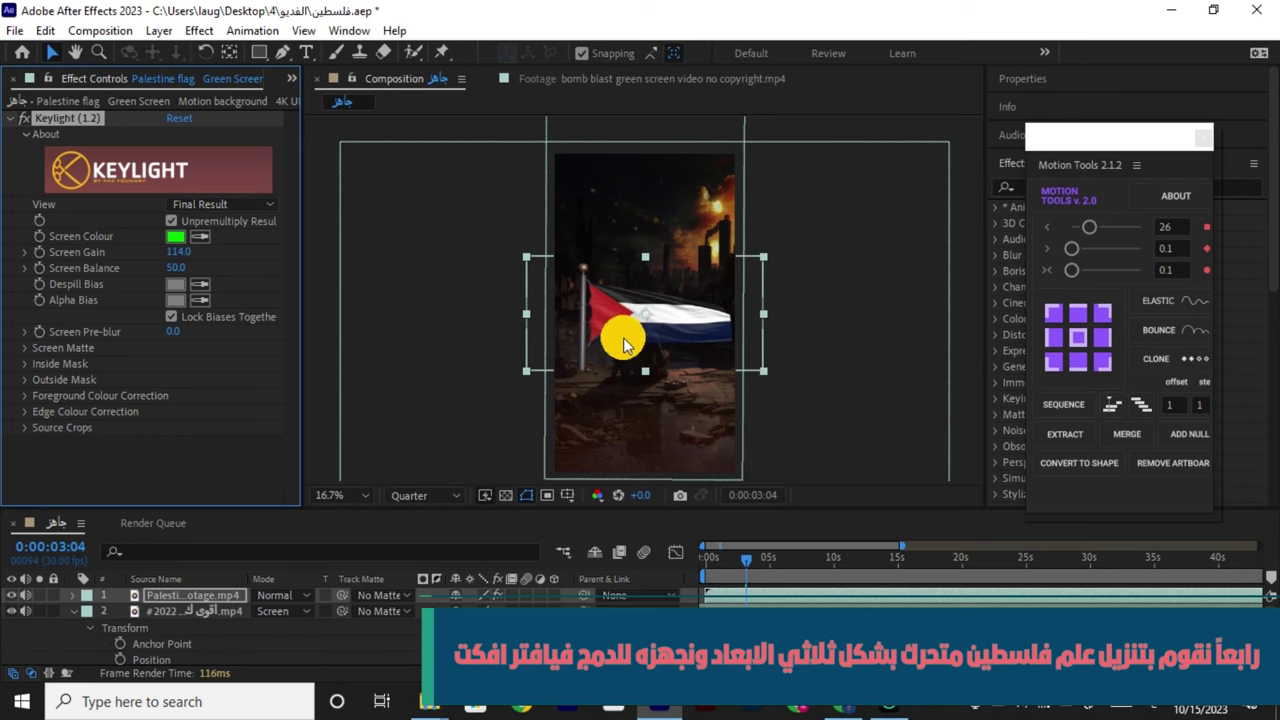
Add the "Palestine Flag blue screen - green screen - chroma key (FREE USE)" footage as the topmost layer of the composition.
left_click(291, 76)
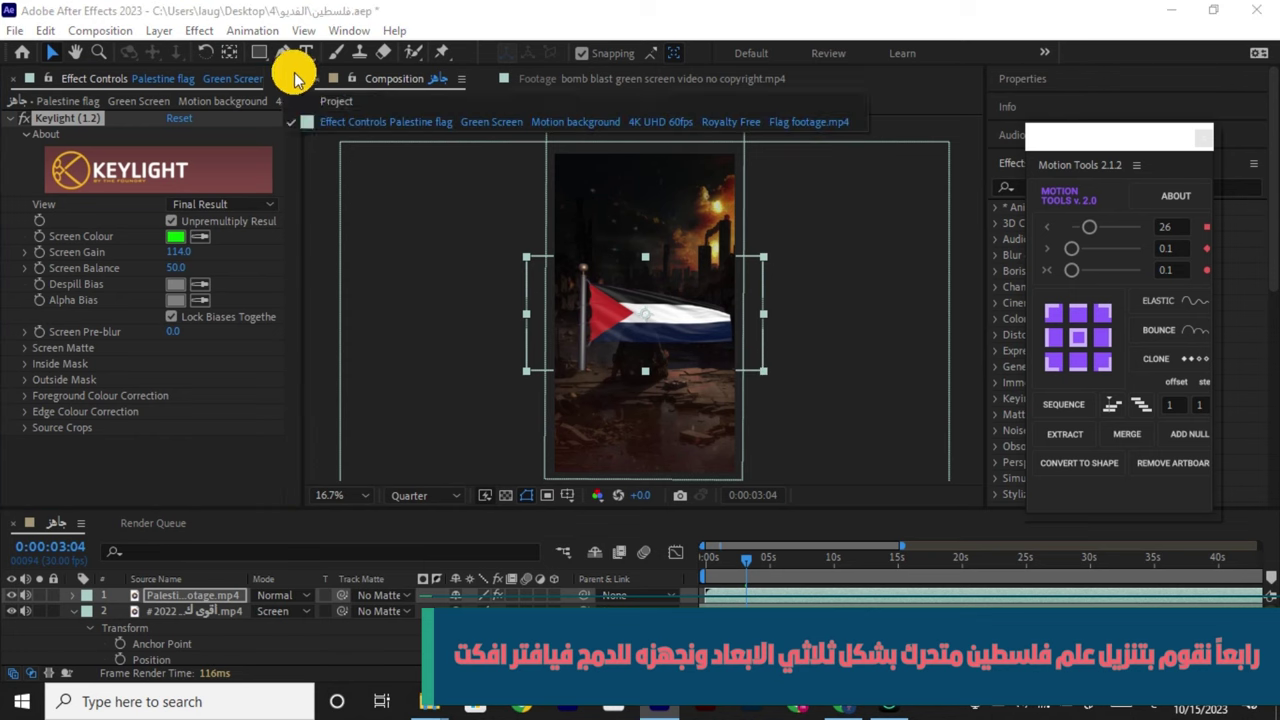
left_click(311, 103)
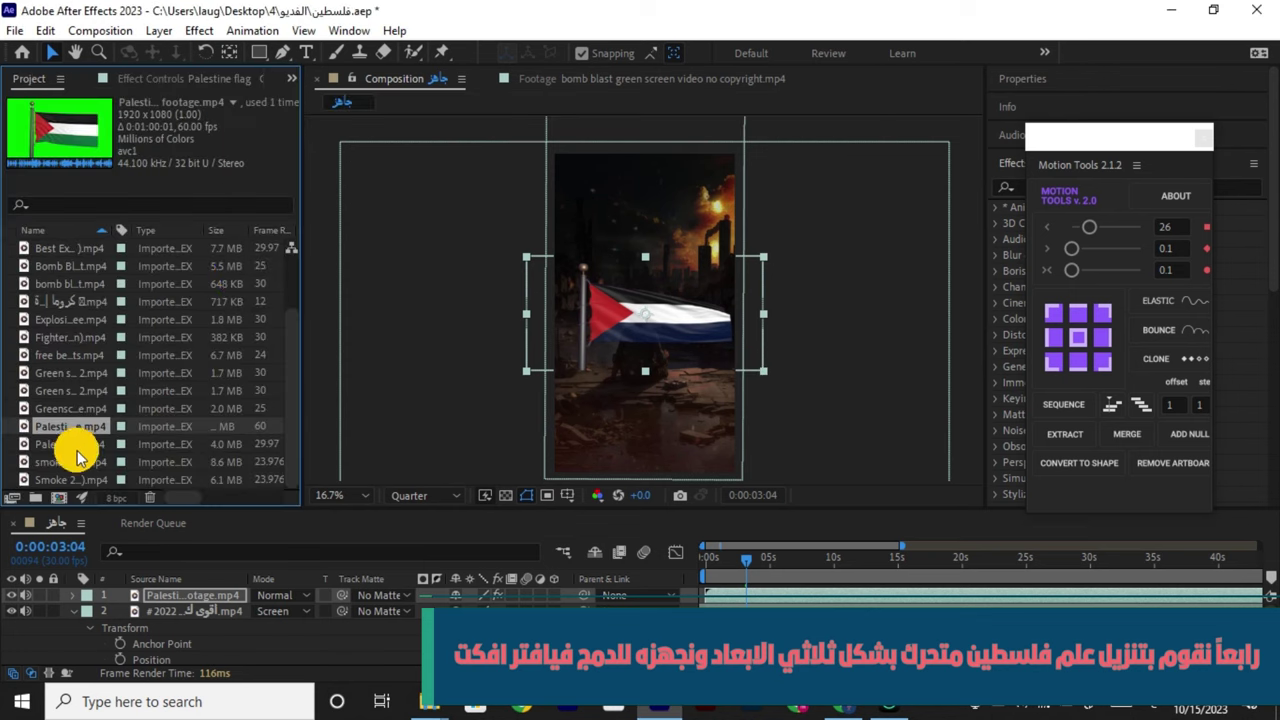
left_click(78, 446)
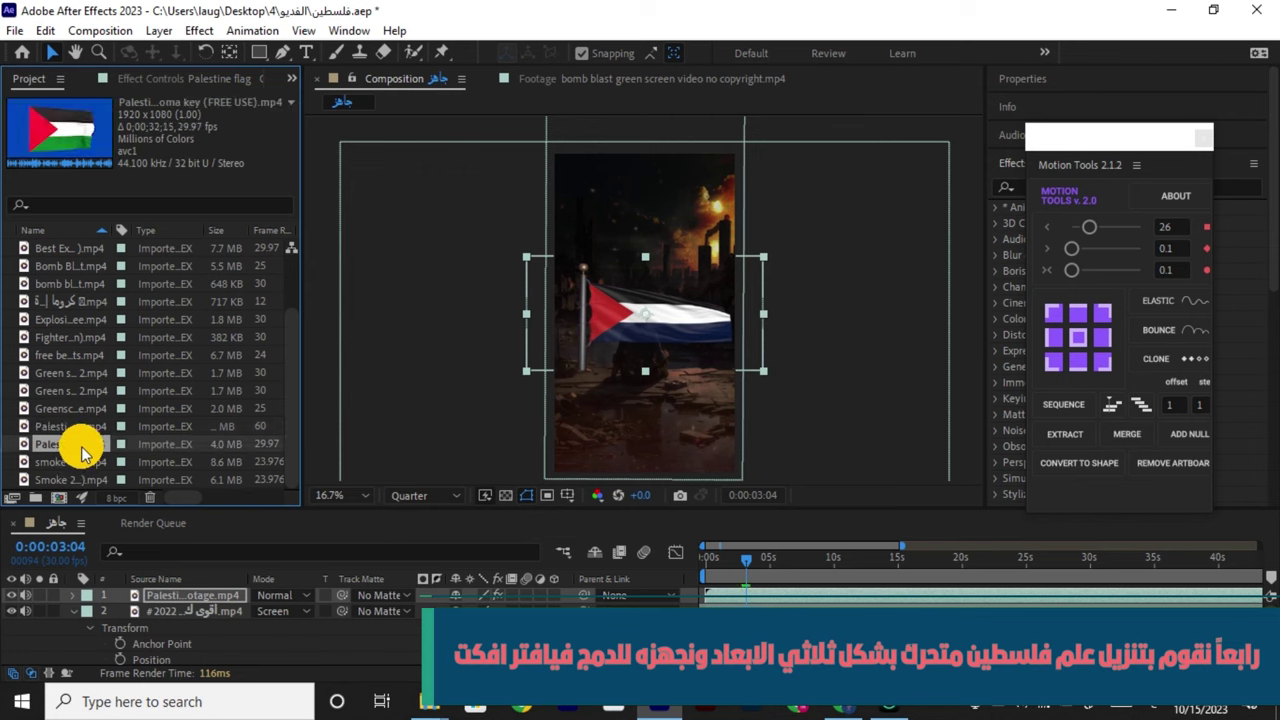
left_click_drag(81, 446, 150, 594)
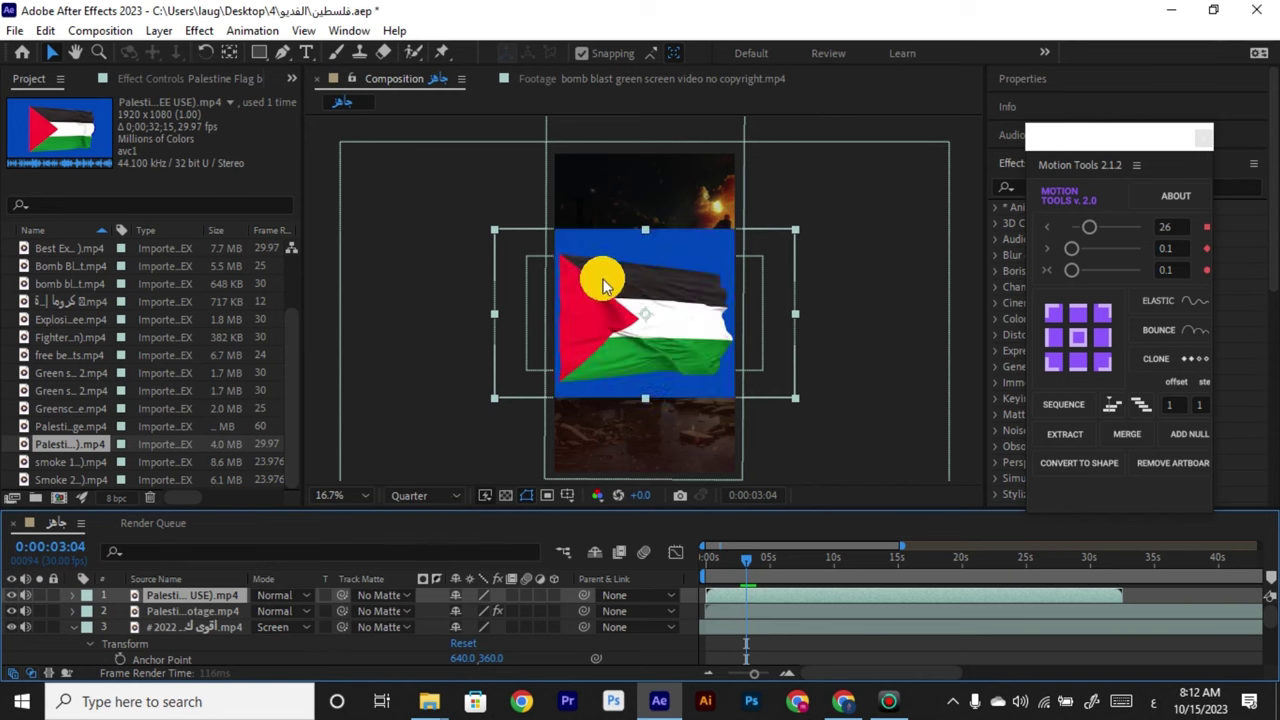
Apply Keylight (1.2) to the blue-screen flag layer and sample its blue background as the Screen Colour.
left_click(197, 31)
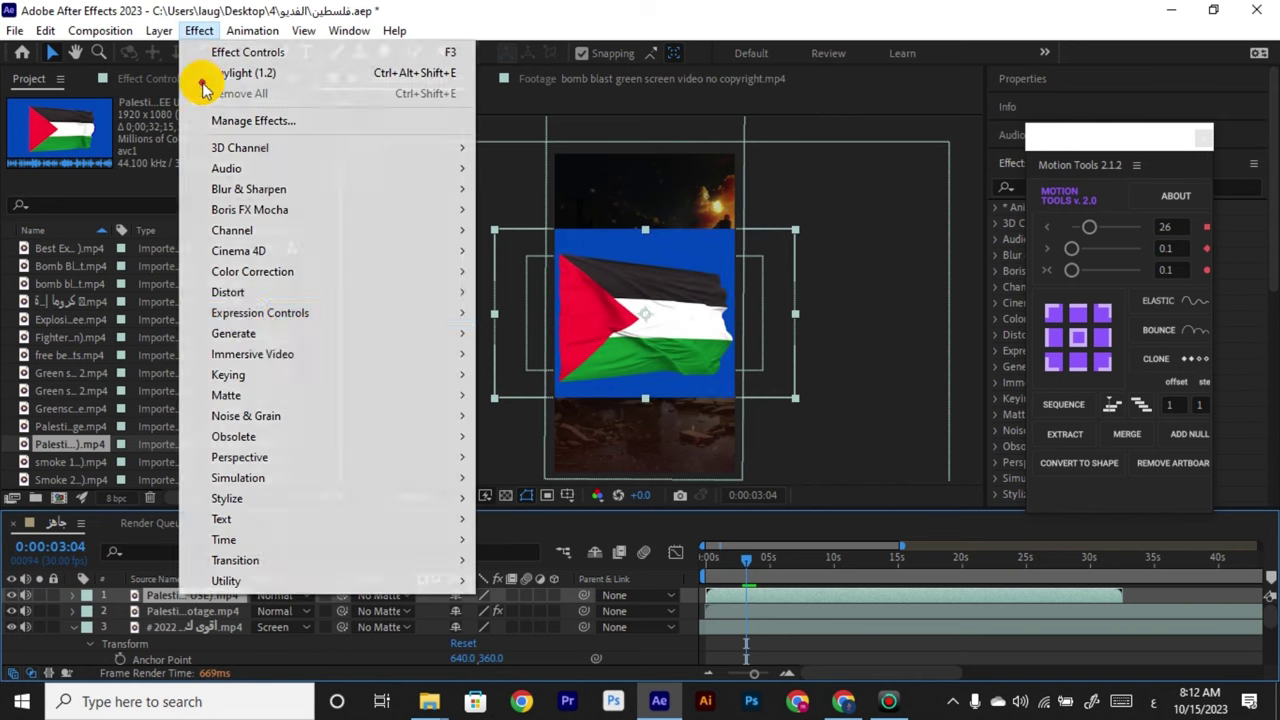
mouse_move(329, 372)
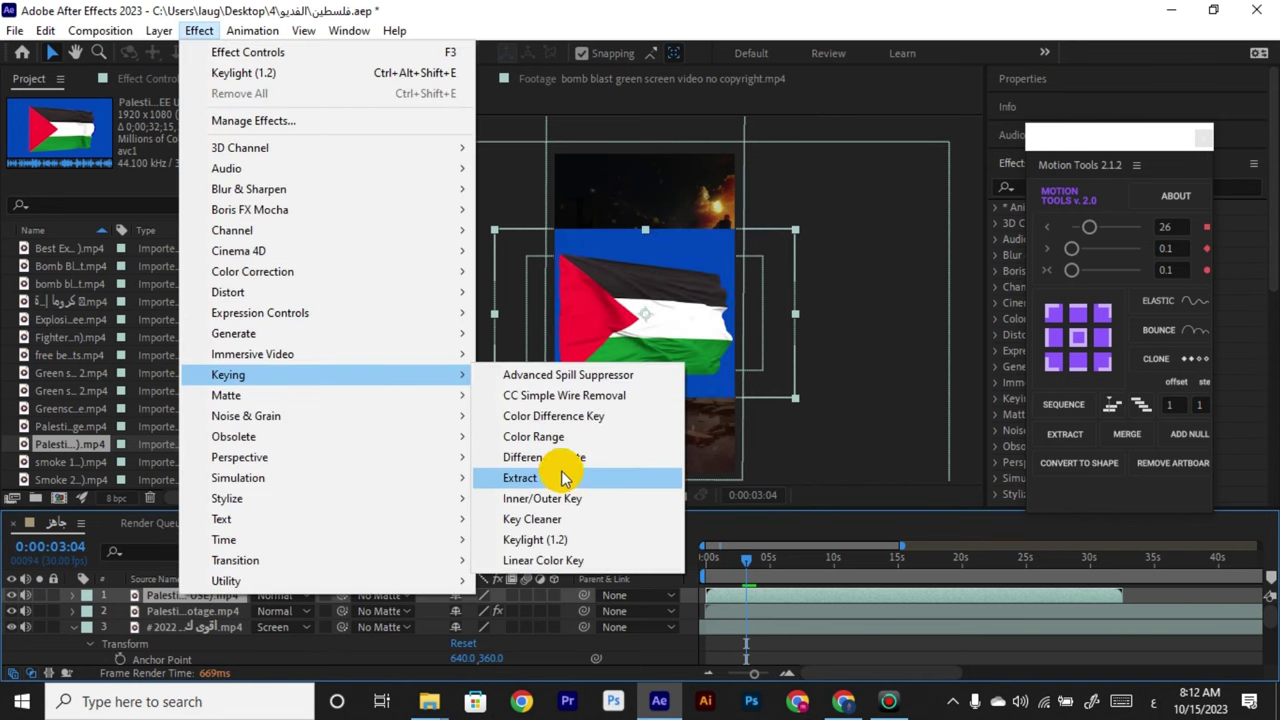
left_click(568, 507)
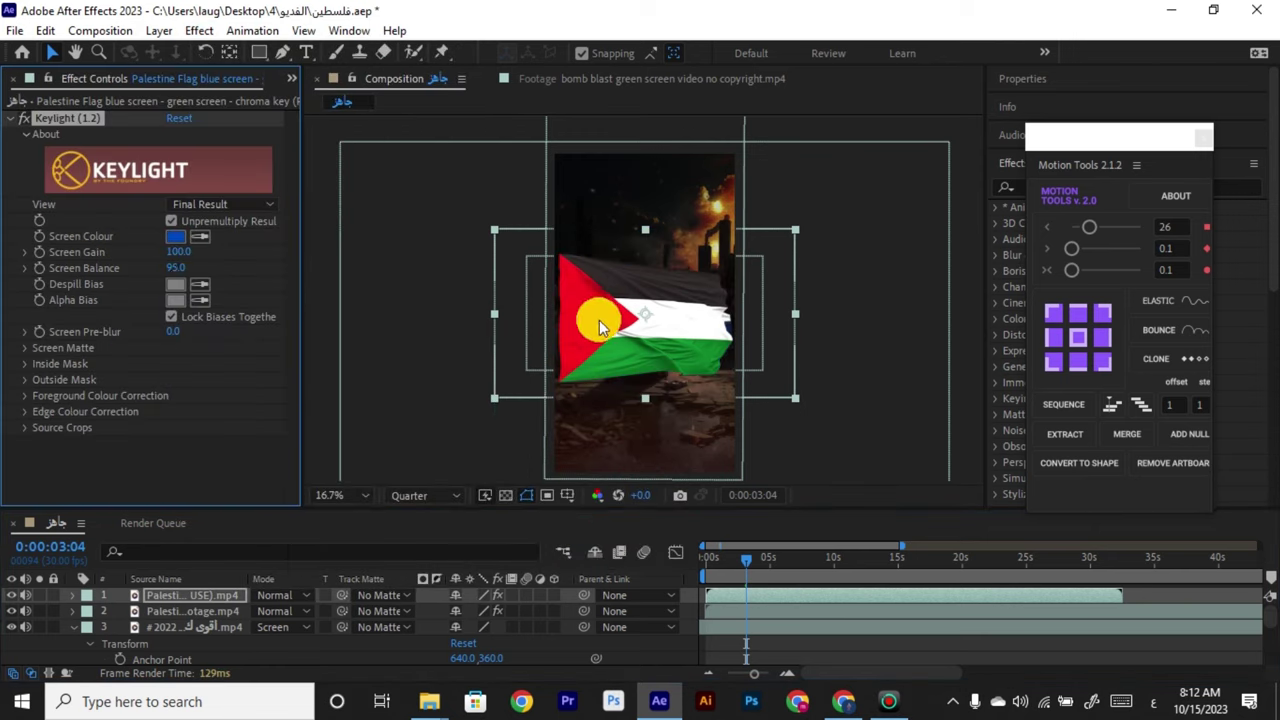
Move the blue-screen Palestine flag up and slightly right in the frame, and place its layer below the F14 jet fighter layer.
left_click_drag(599, 322, 622, 277)
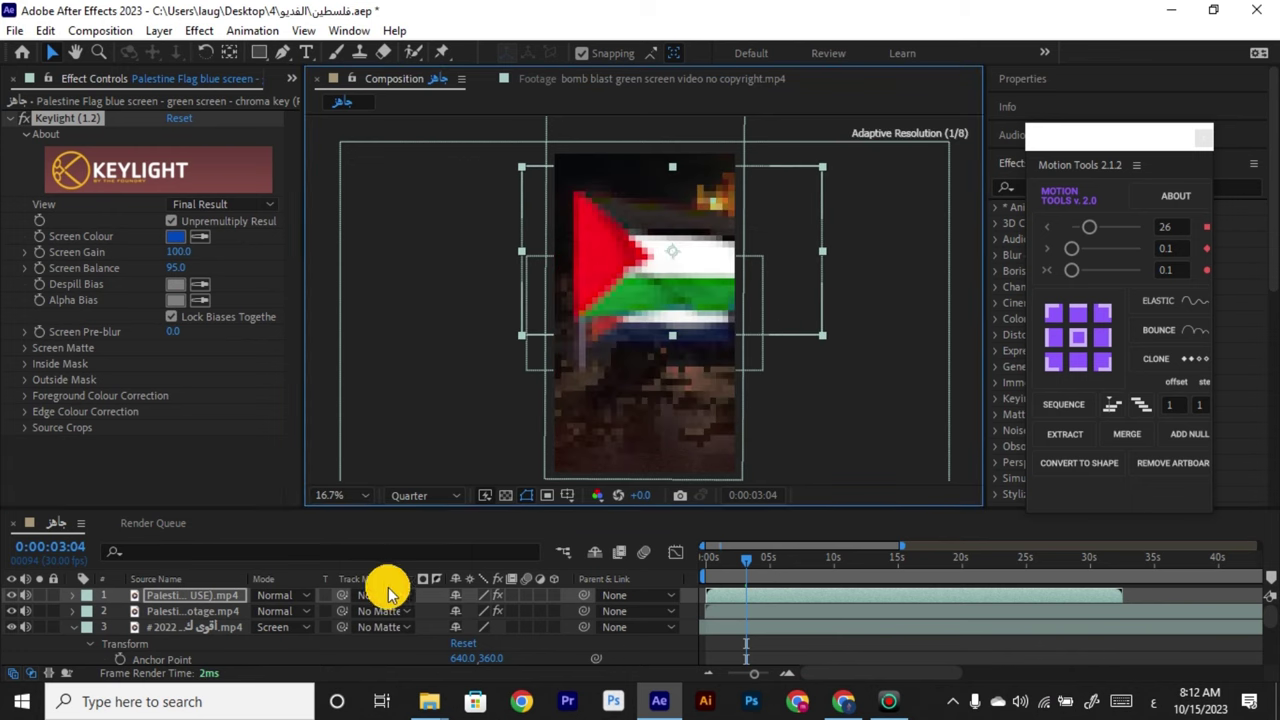
left_click_drag(214, 598, 238, 626)
scroll(244, 640, "down", 3)
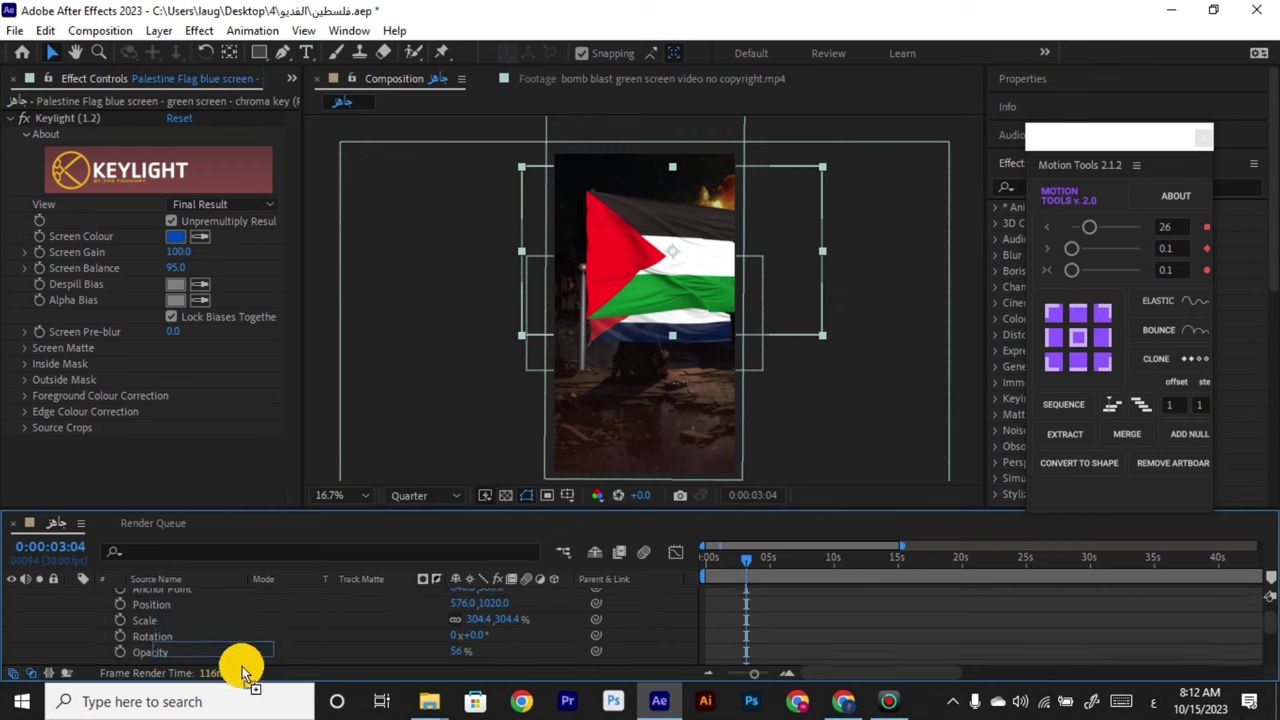
scroll(265, 656, "down", 2)
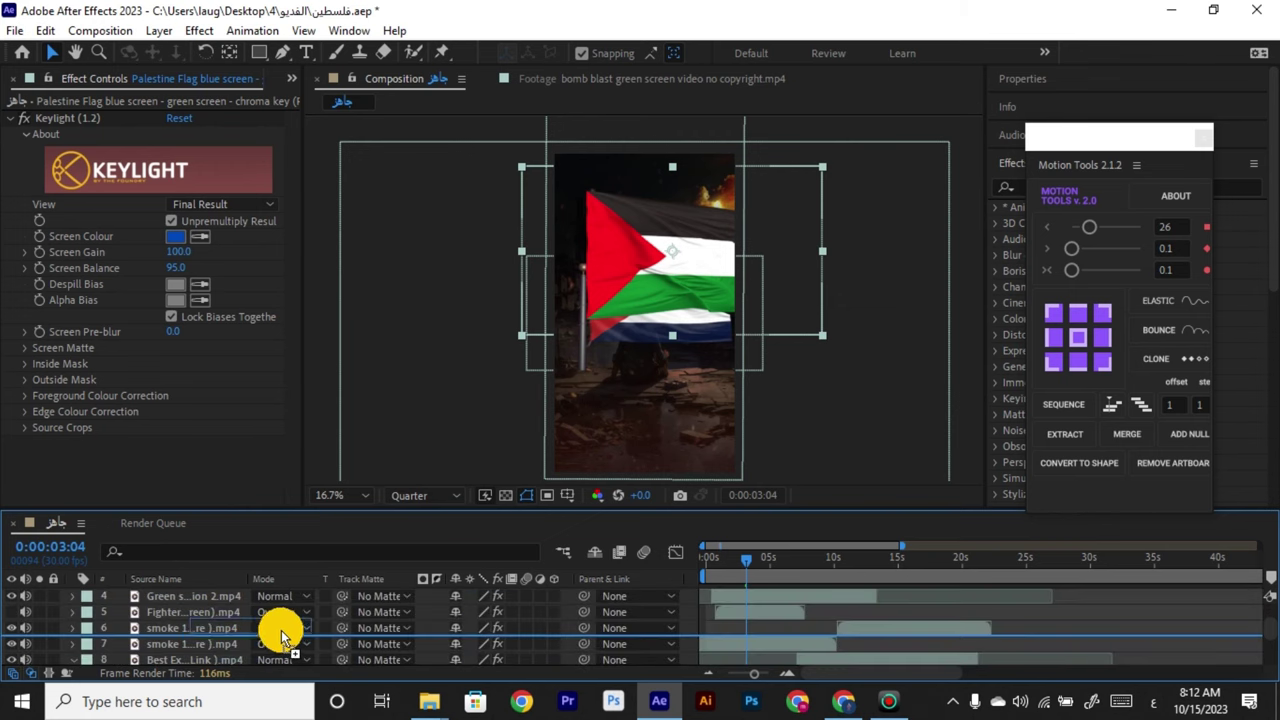
scroll(290, 613, "up", 5)
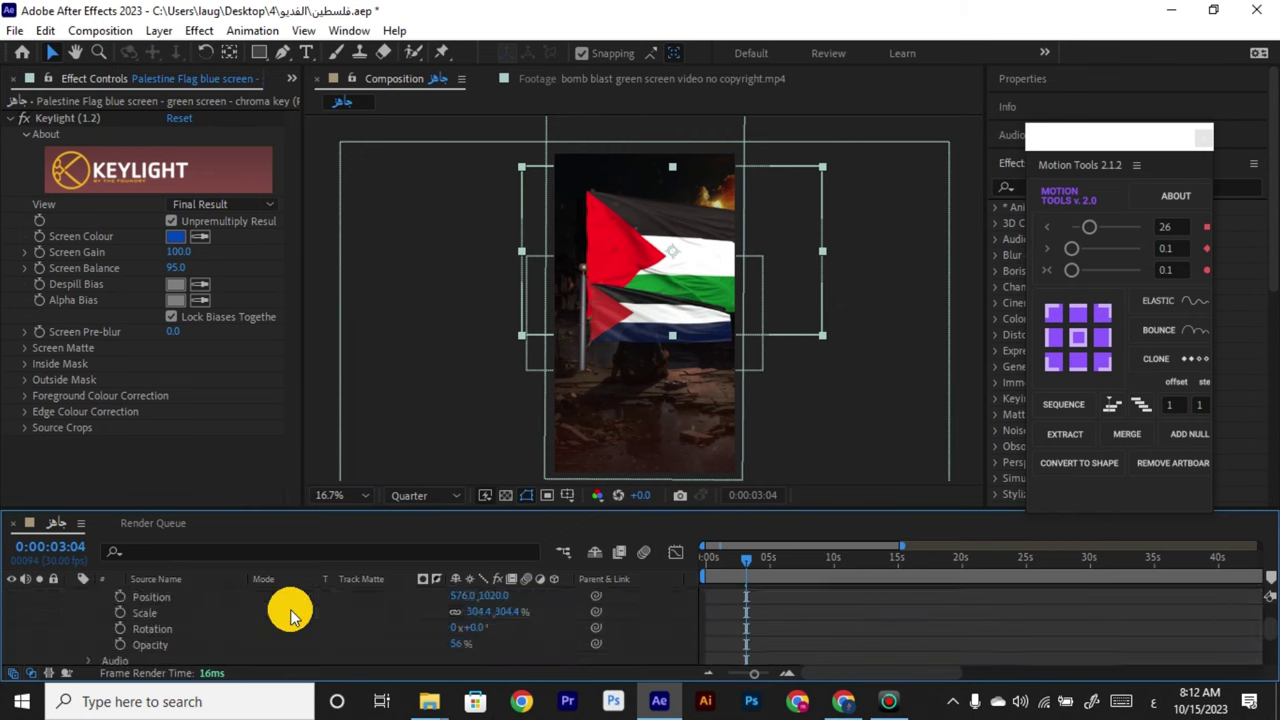
Delete the earlier green-screen Palestine flag motion background layer from the composition.
left_click_drag(219, 598, 243, 621)
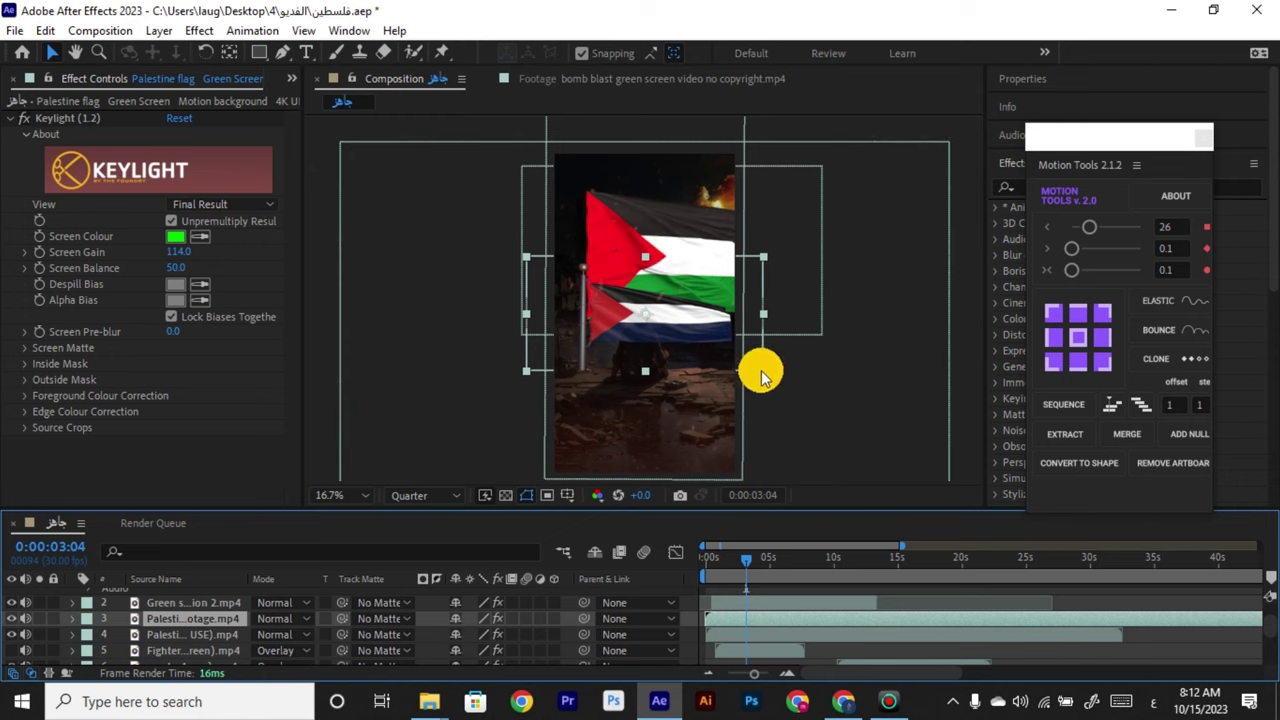
key("Delete")
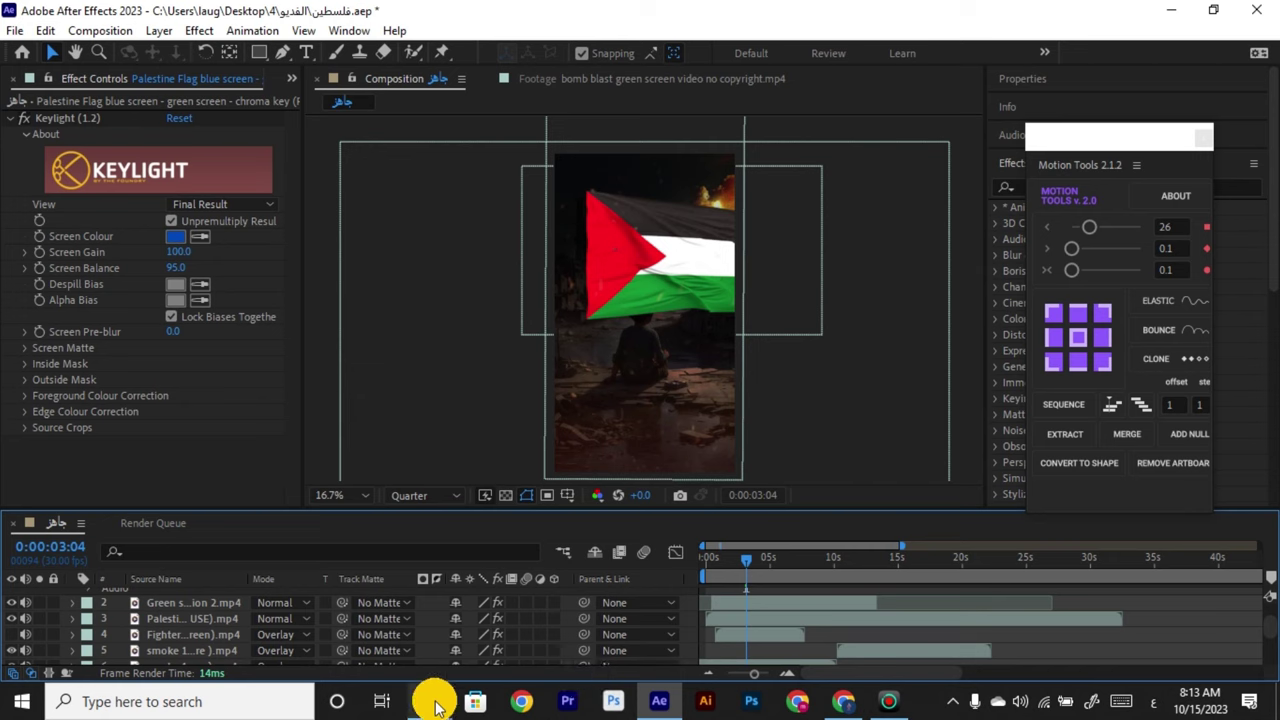
Add the green-screen flag clip "كروما علم فلسطين" from the Downloads Video folder to the composition and place its layer between the two smoke layers.
mouse_move(429, 699)
left_click(586, 623)
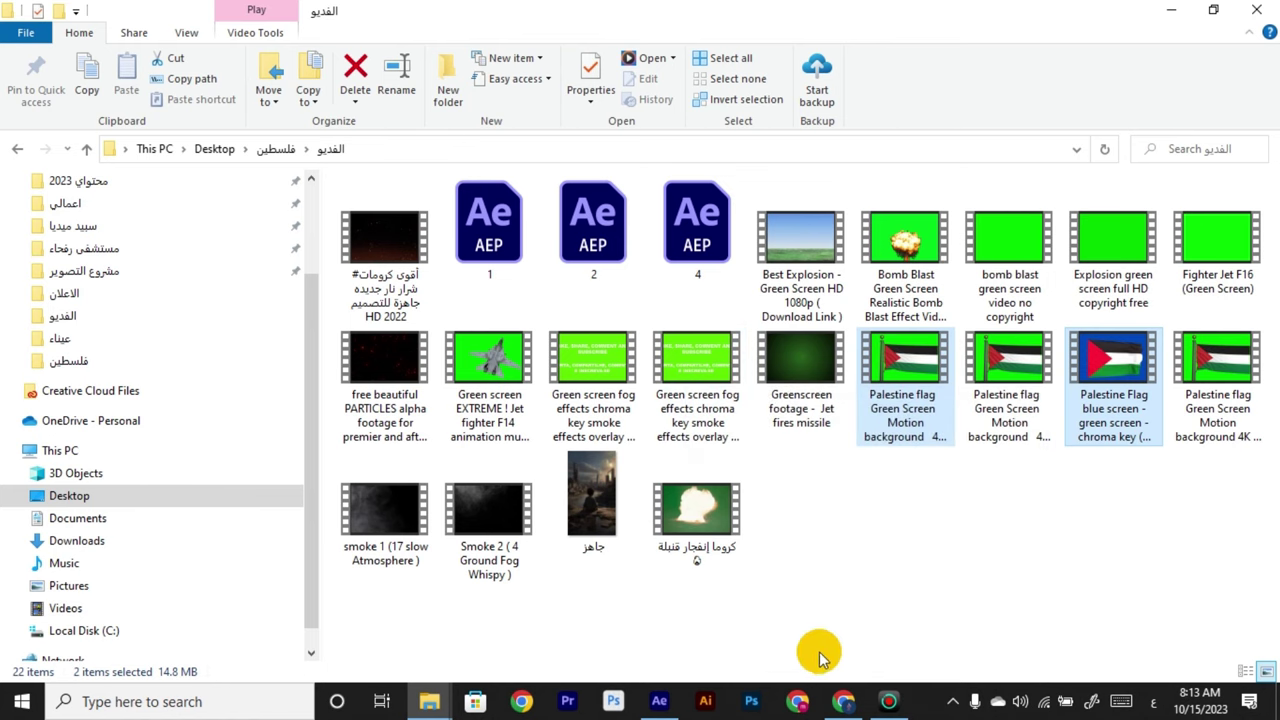
left_click(440, 700)
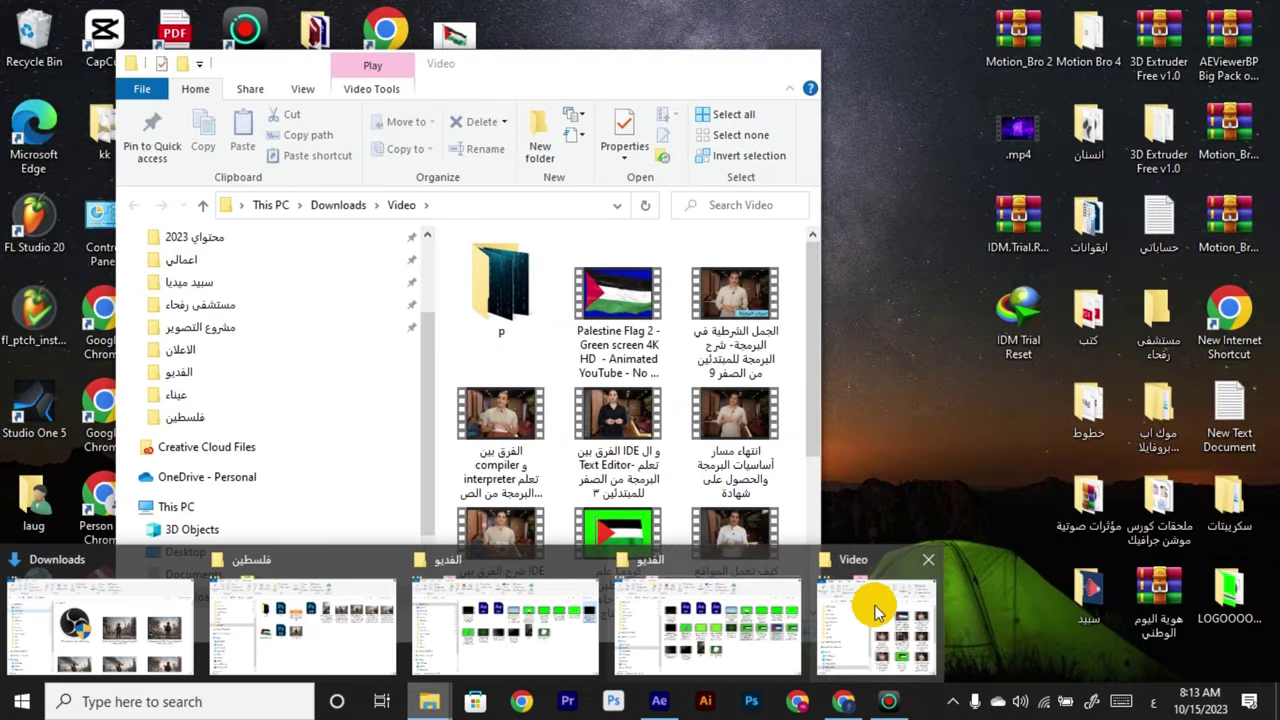
left_click(875, 610)
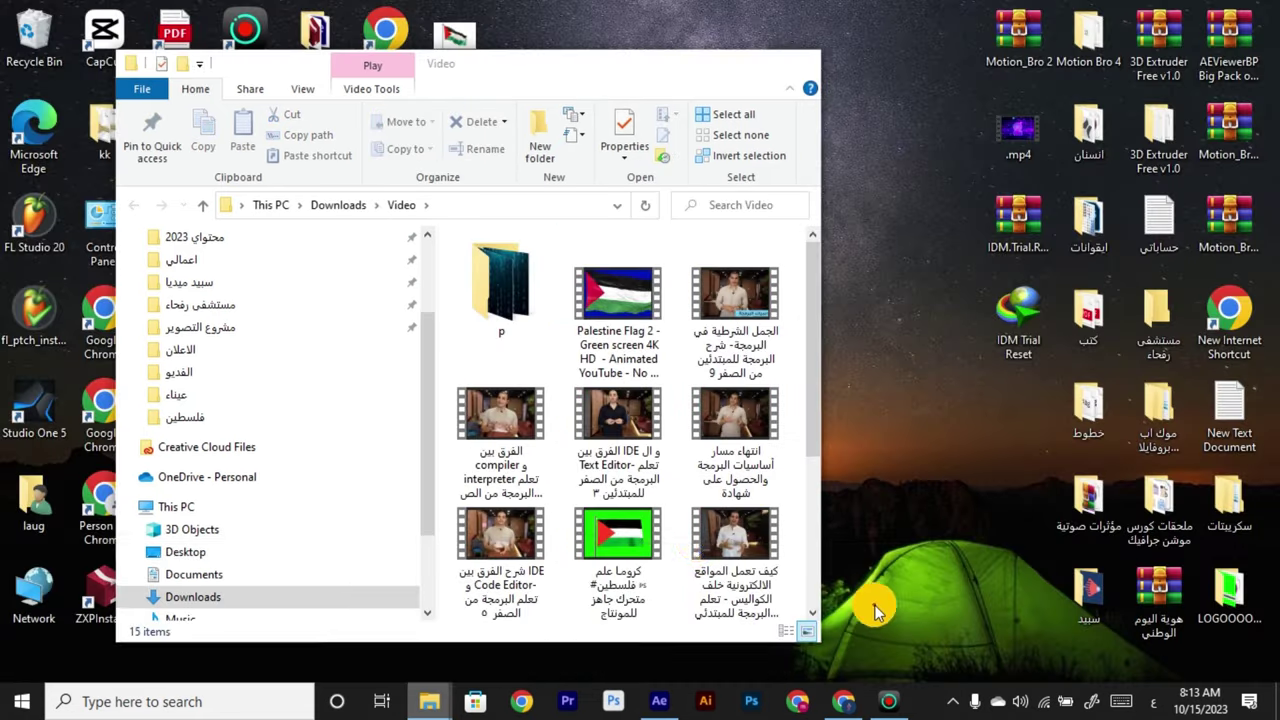
left_click_drag(617, 530, 287, 615)
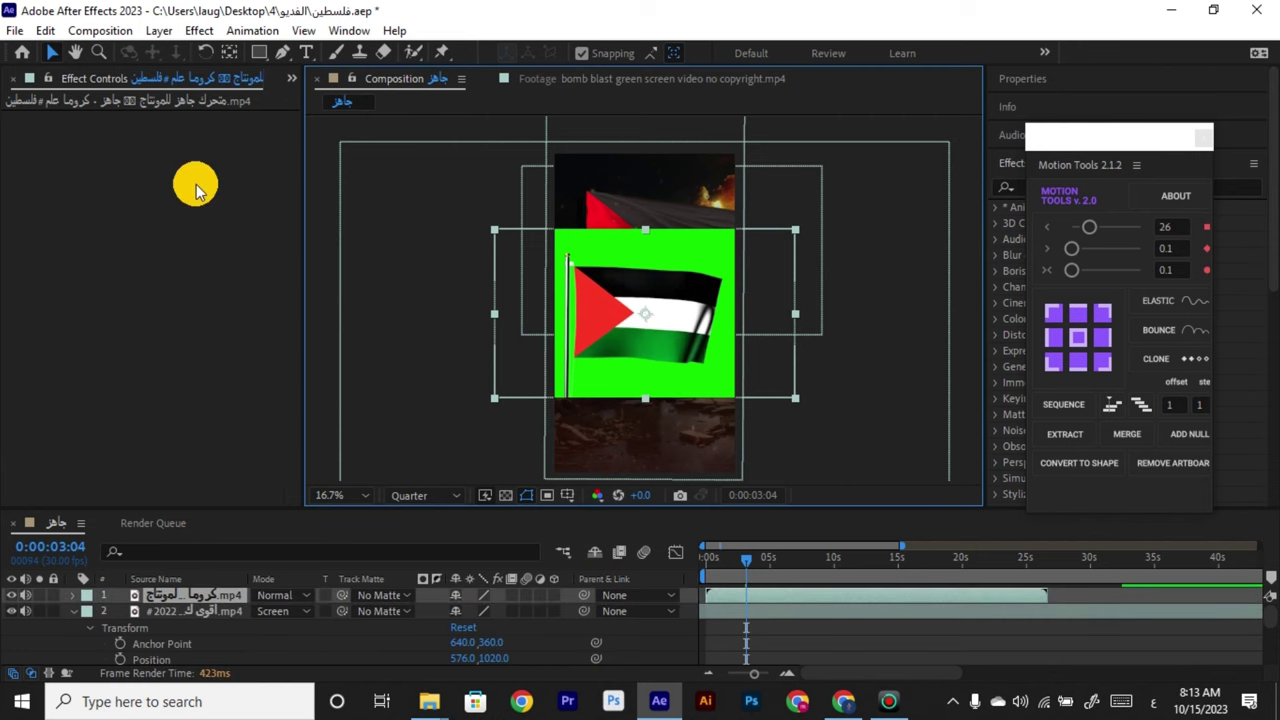
left_click_drag(191, 598, 100, 617)
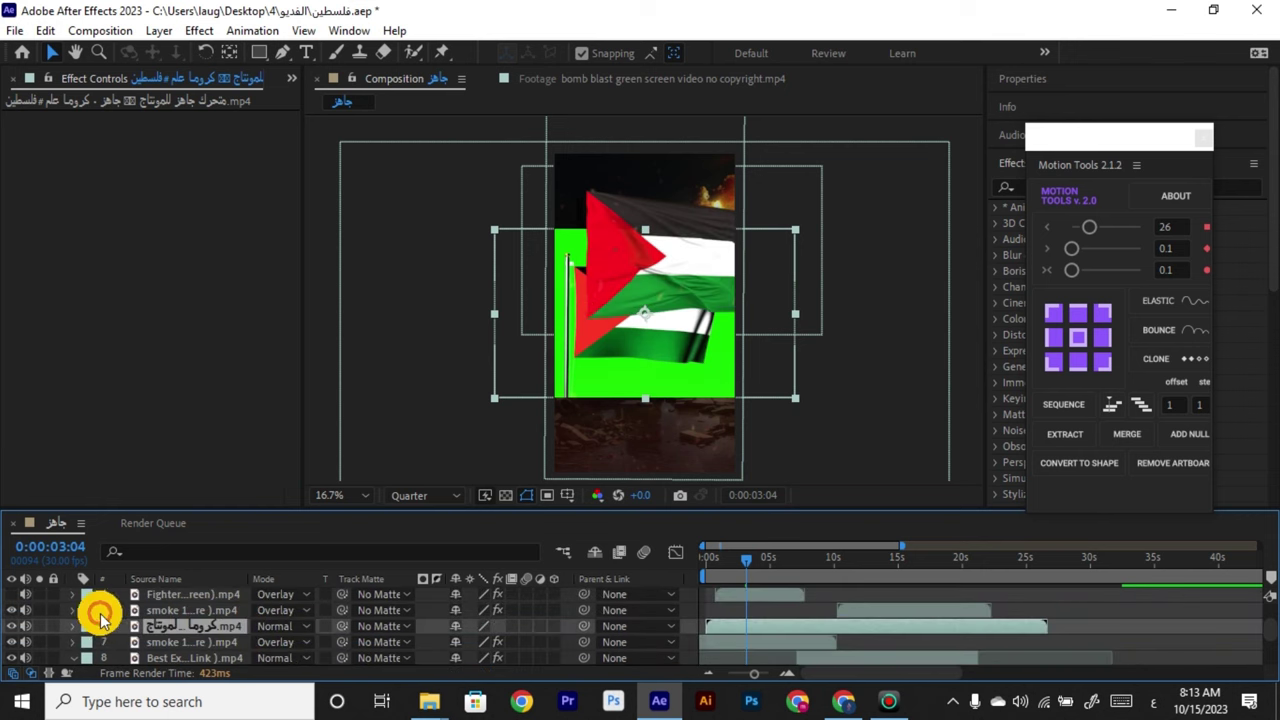
Apply Keylight (1.2) to the newly added flag layer and sample its green background as the Screen Colour.
left_click(163, 31)
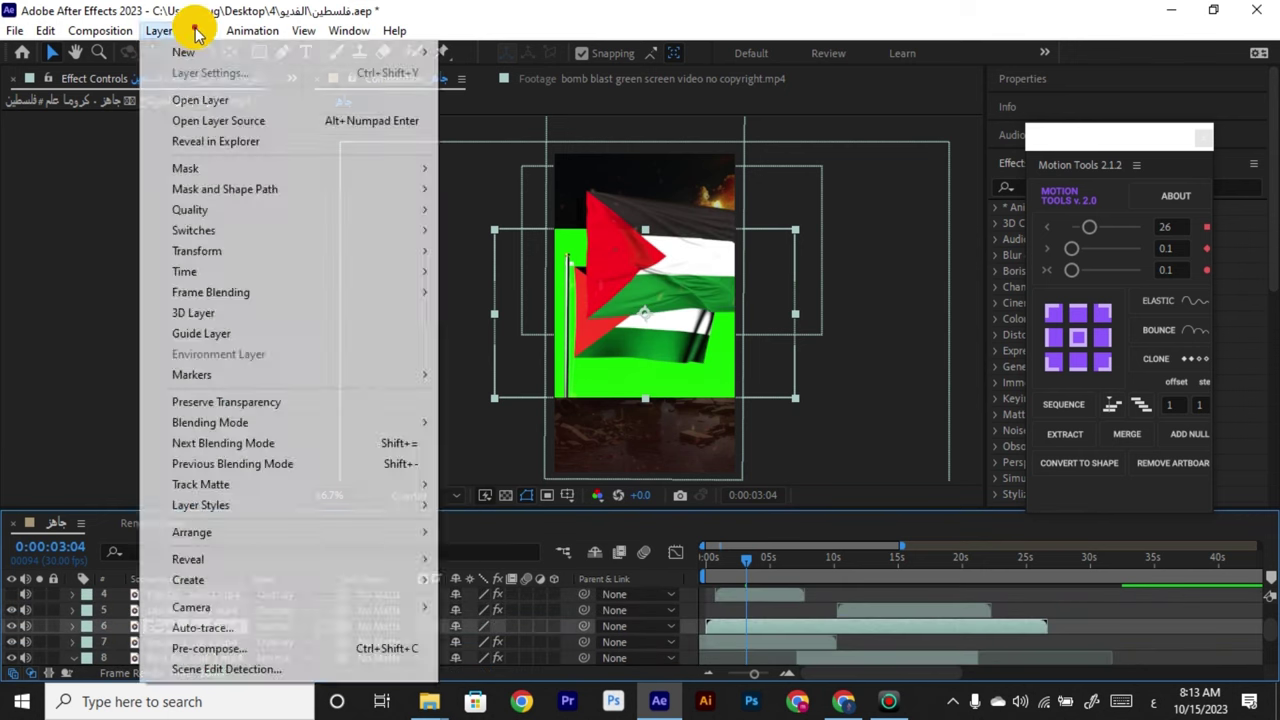
left_click(197, 31)
left_click(197, 31)
mouse_move(339, 384)
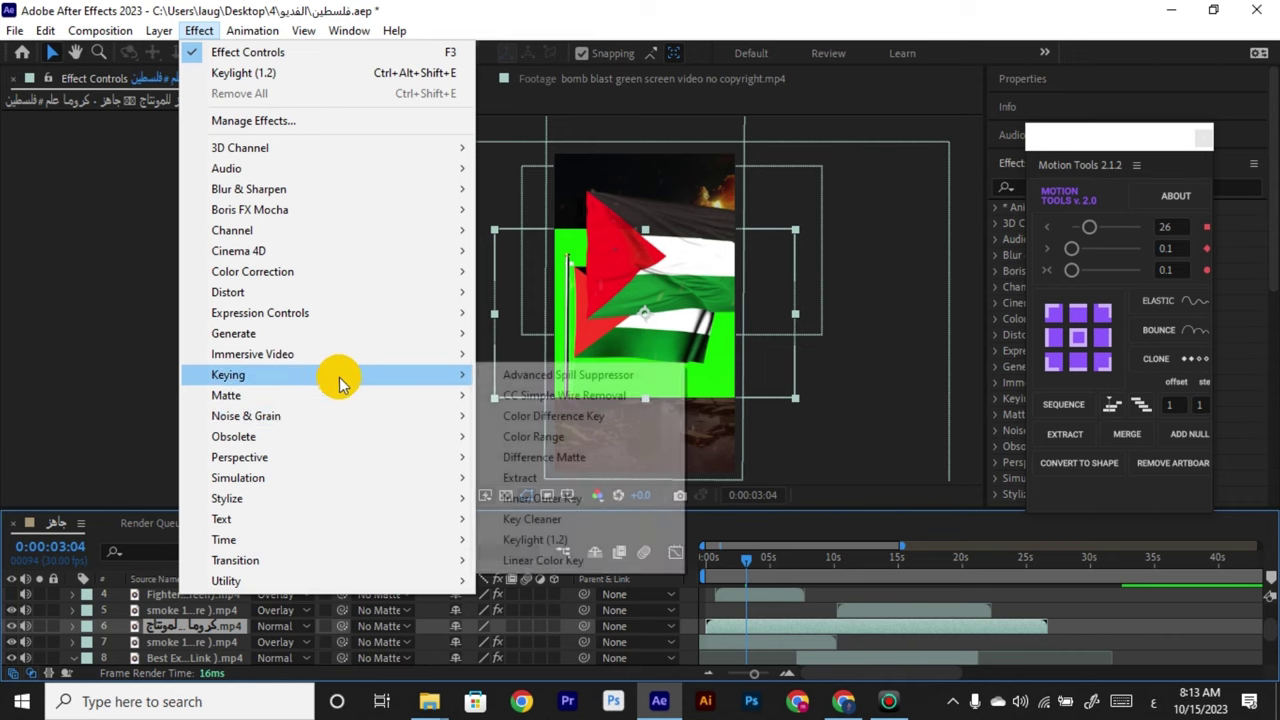
left_click(537, 539)
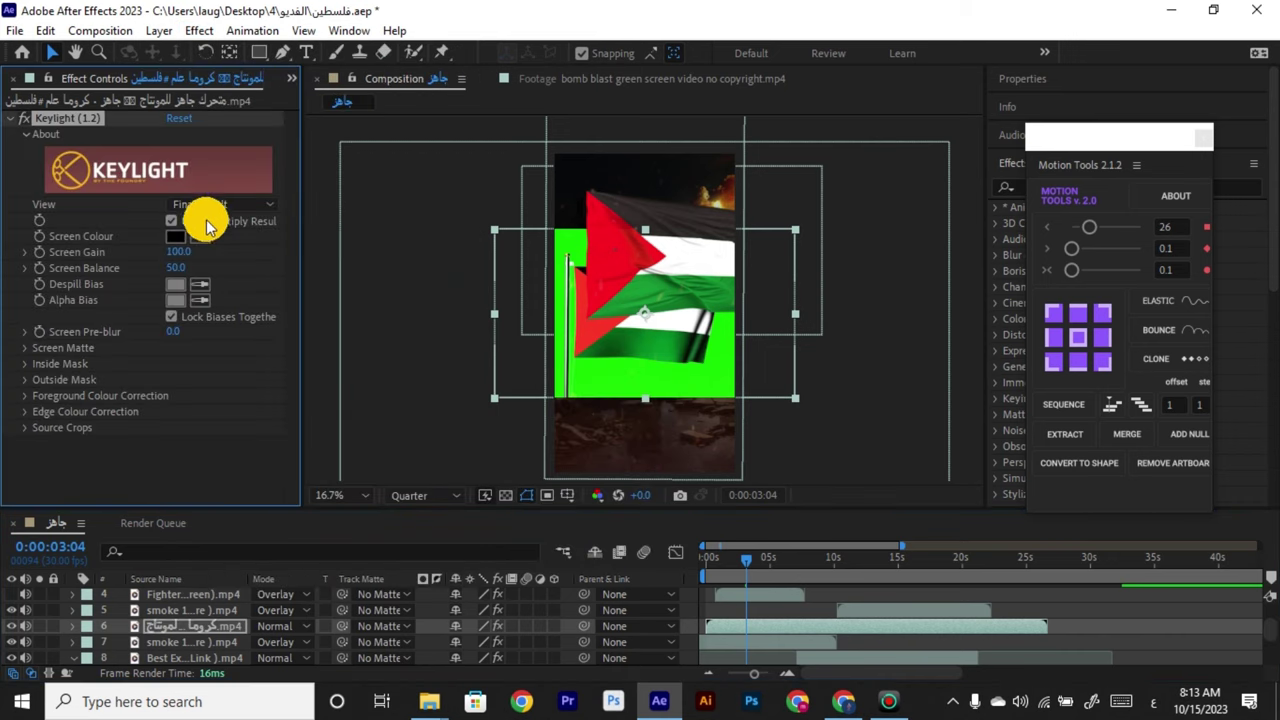
left_click(609, 381)
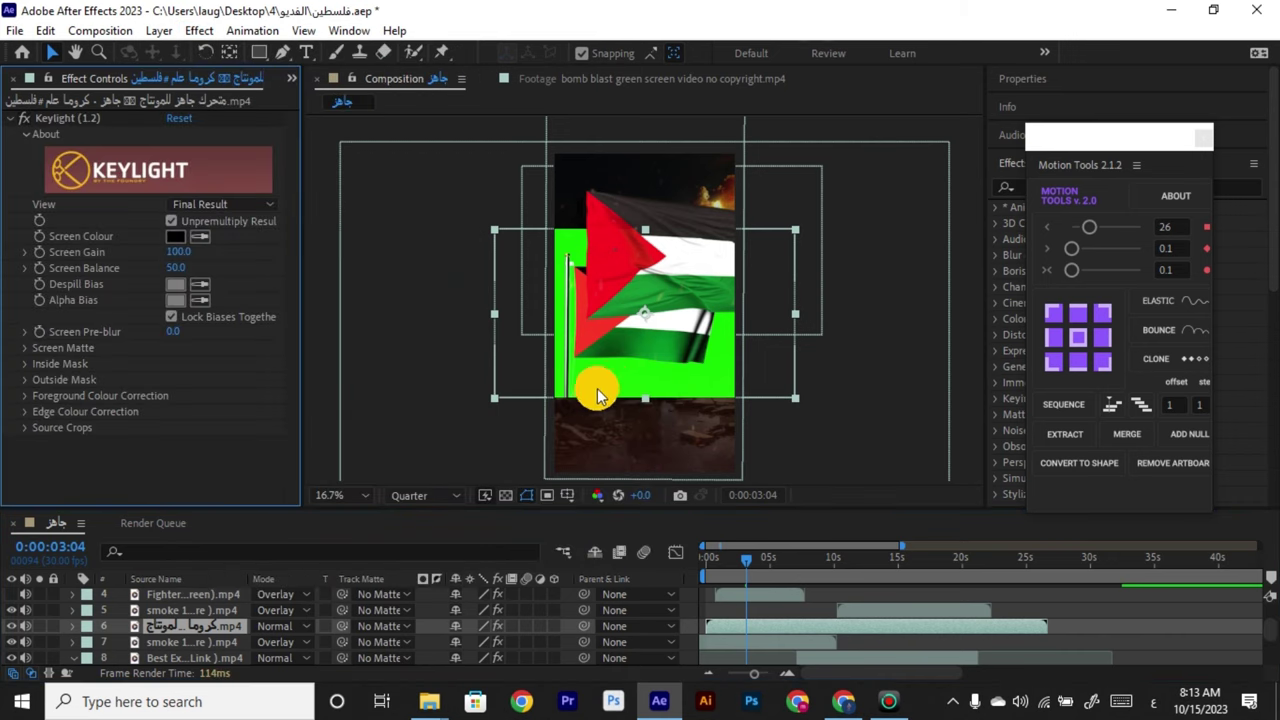
left_click(199, 236)
left_click(624, 393)
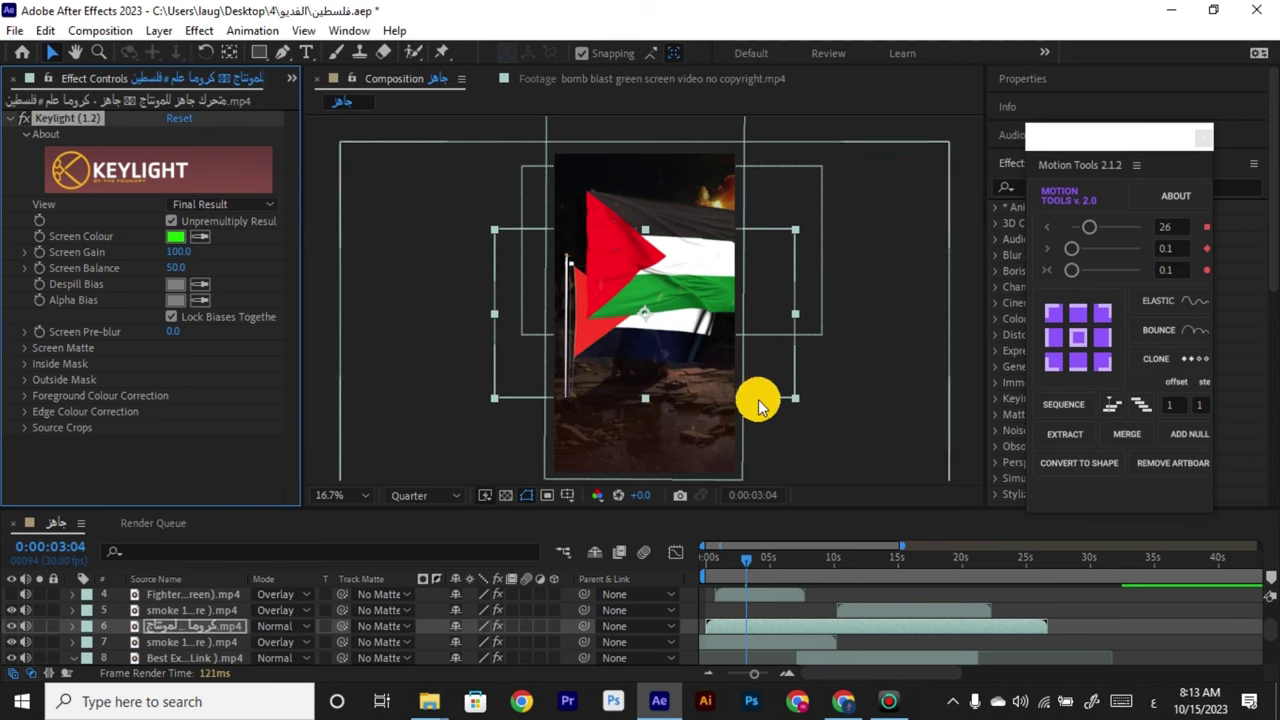
Move the newly keyed flag with the pole up in the frame so it sits behind the blue-screen flag.
left_click_drag(645, 350, 654, 302)
left_click(716, 643)
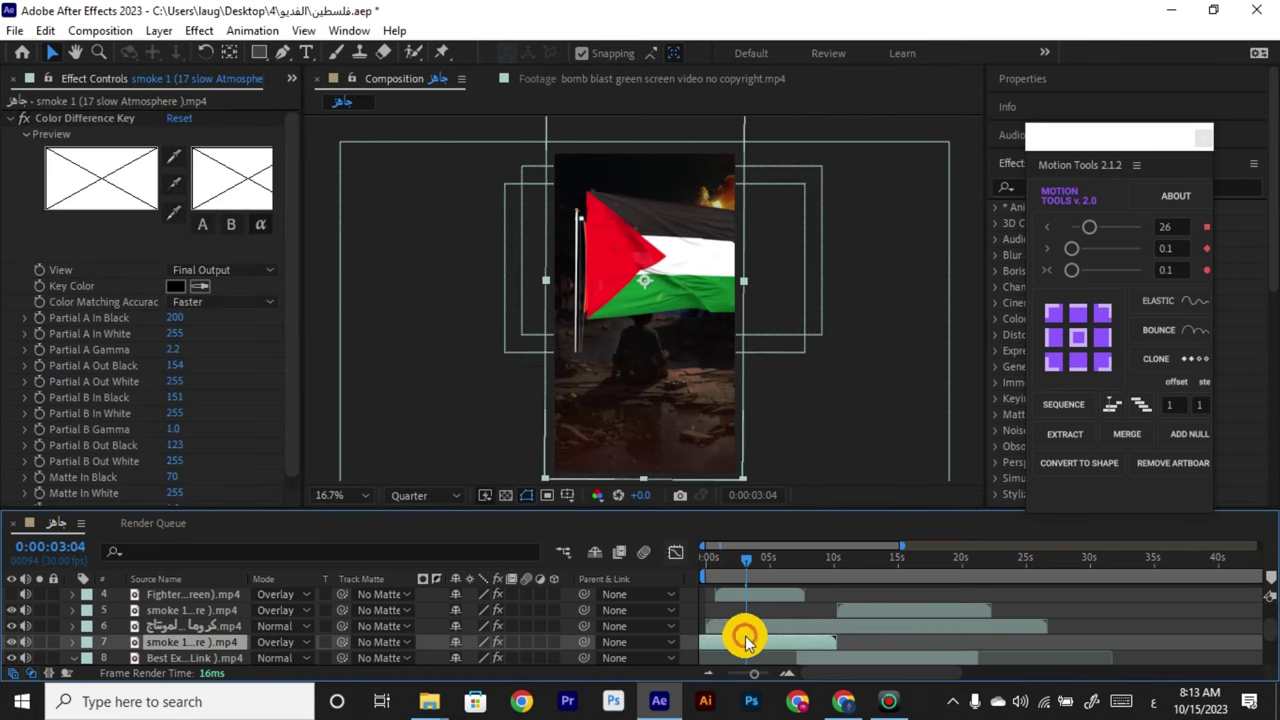
left_click(755, 629)
scroll(740, 626, "up", 3)
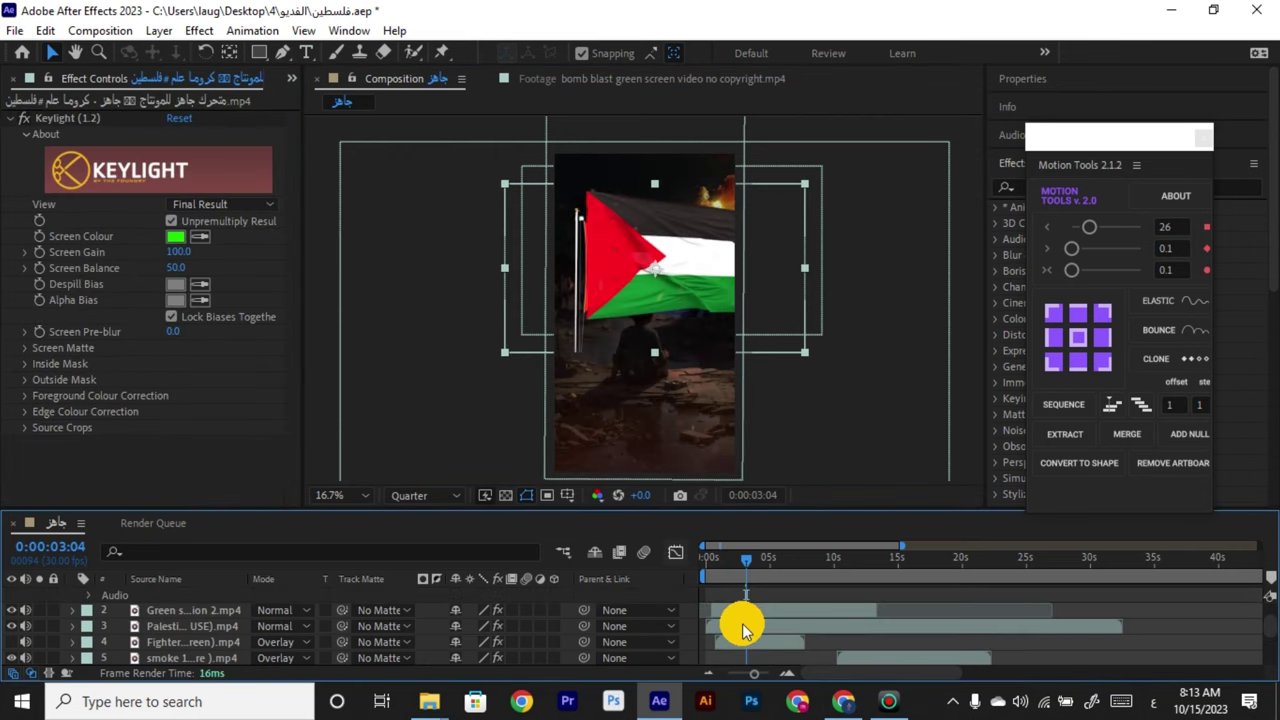
left_click(746, 611)
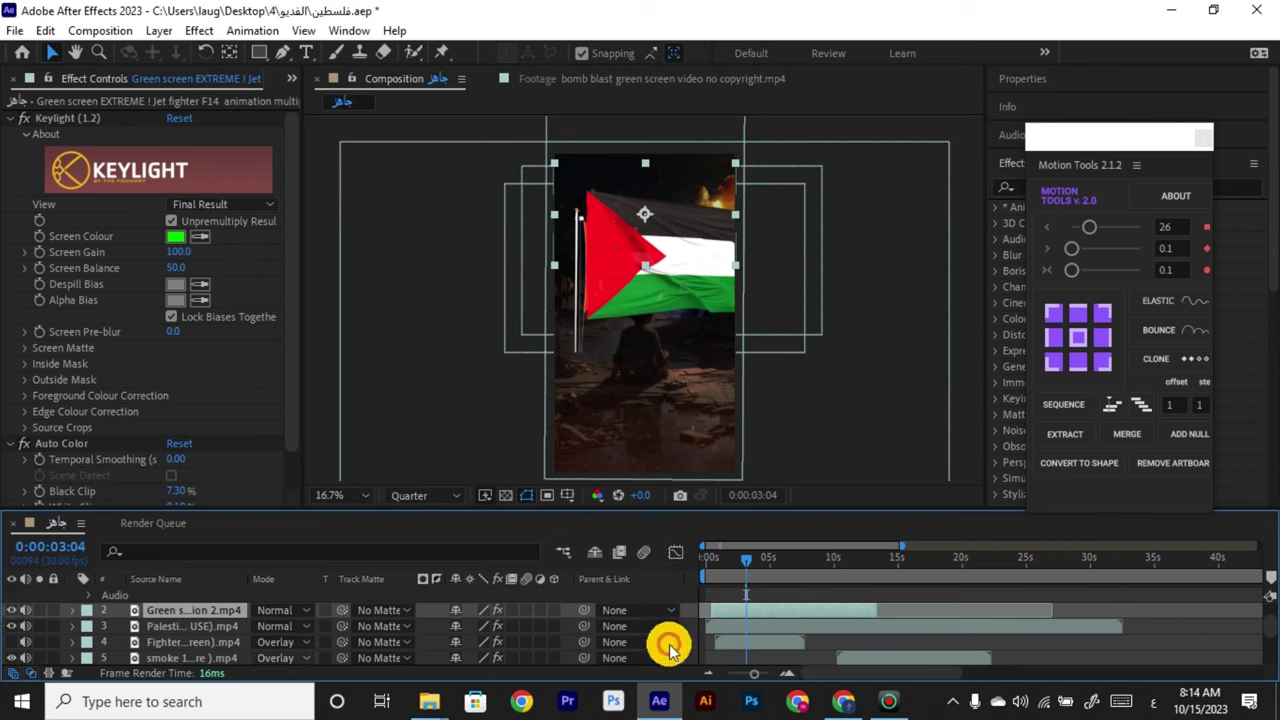
scroll(709, 614, "down", 2)
scroll(755, 622, "up", 2)
Toggle the blue-screen flag layer off and on to compare the flags, and make the Fighter Jet F16 layer visible.
left_click(760, 627)
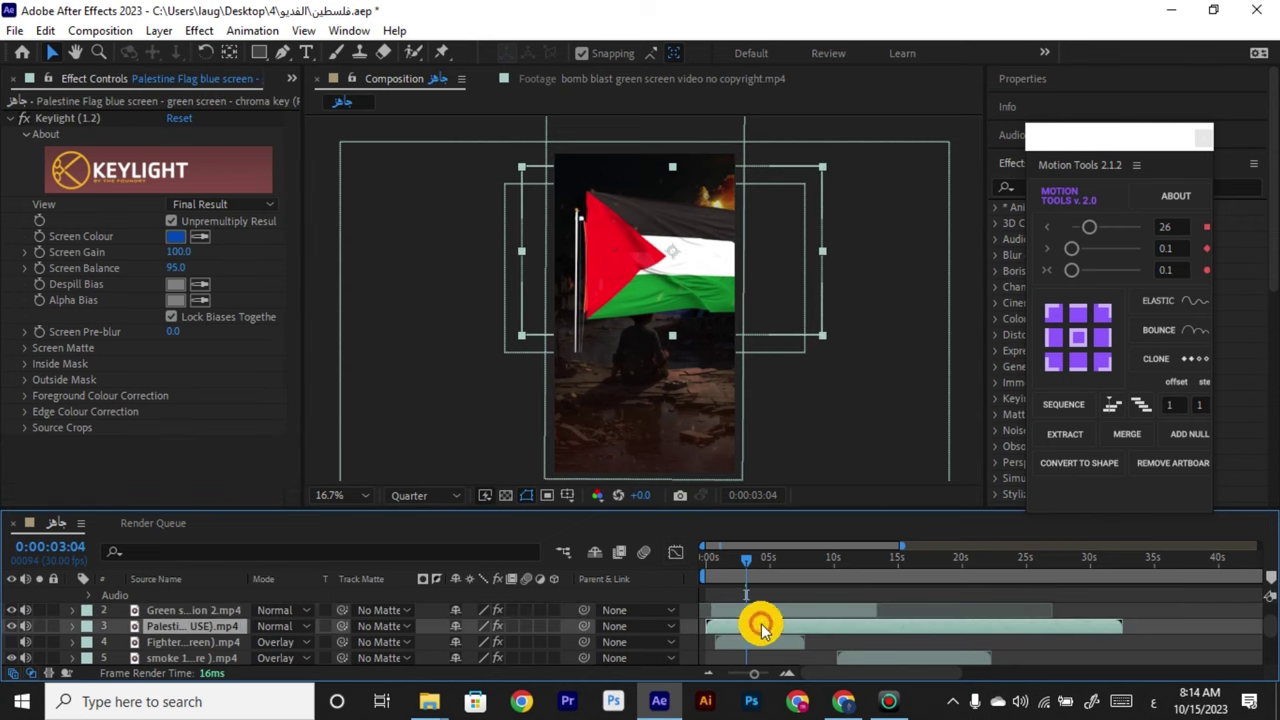
left_click(3, 628)
left_click(8, 626)
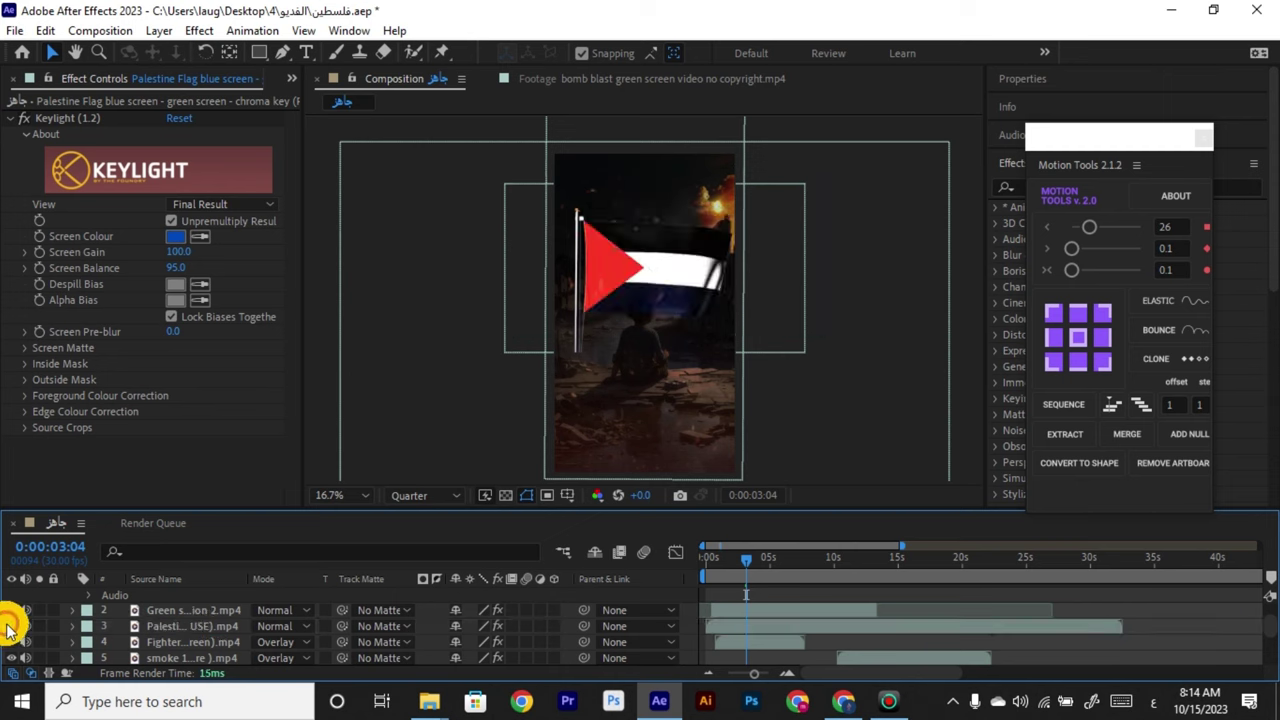
left_click(8, 626)
left_click(13, 643)
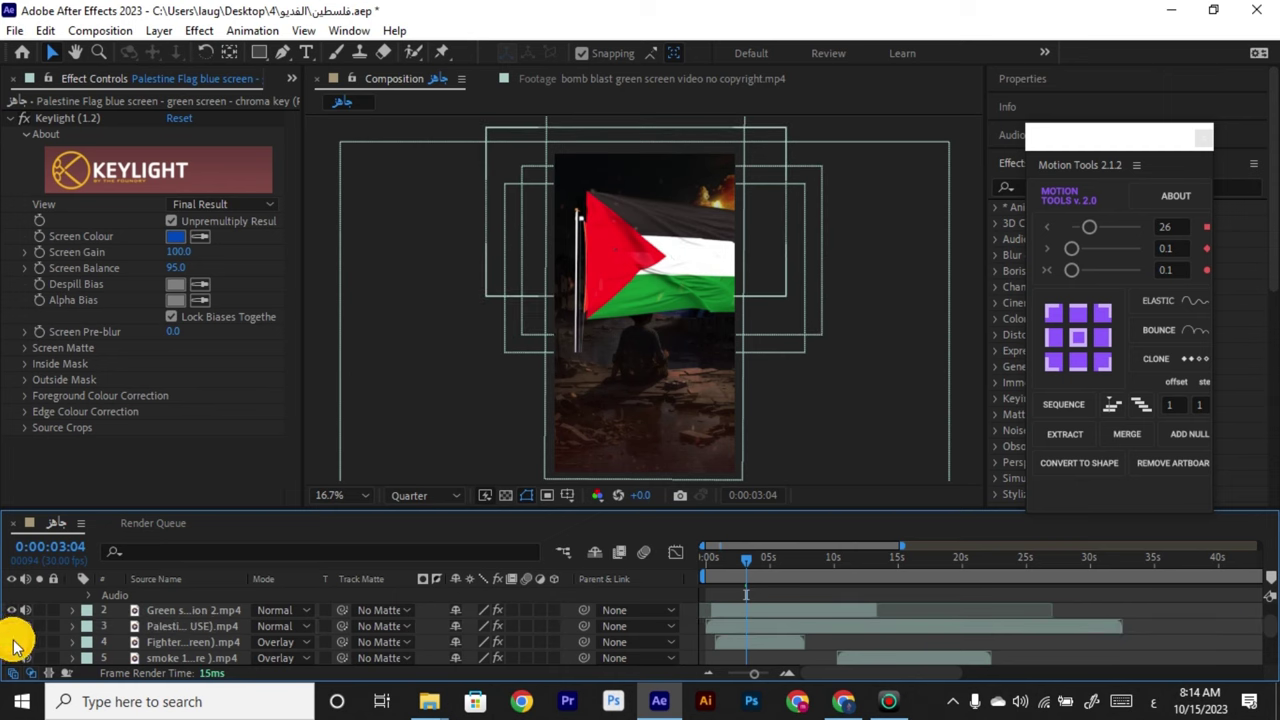
Move the blue-screen flag layer directly above the newly keyed flag layer and hide it.
left_click(734, 625)
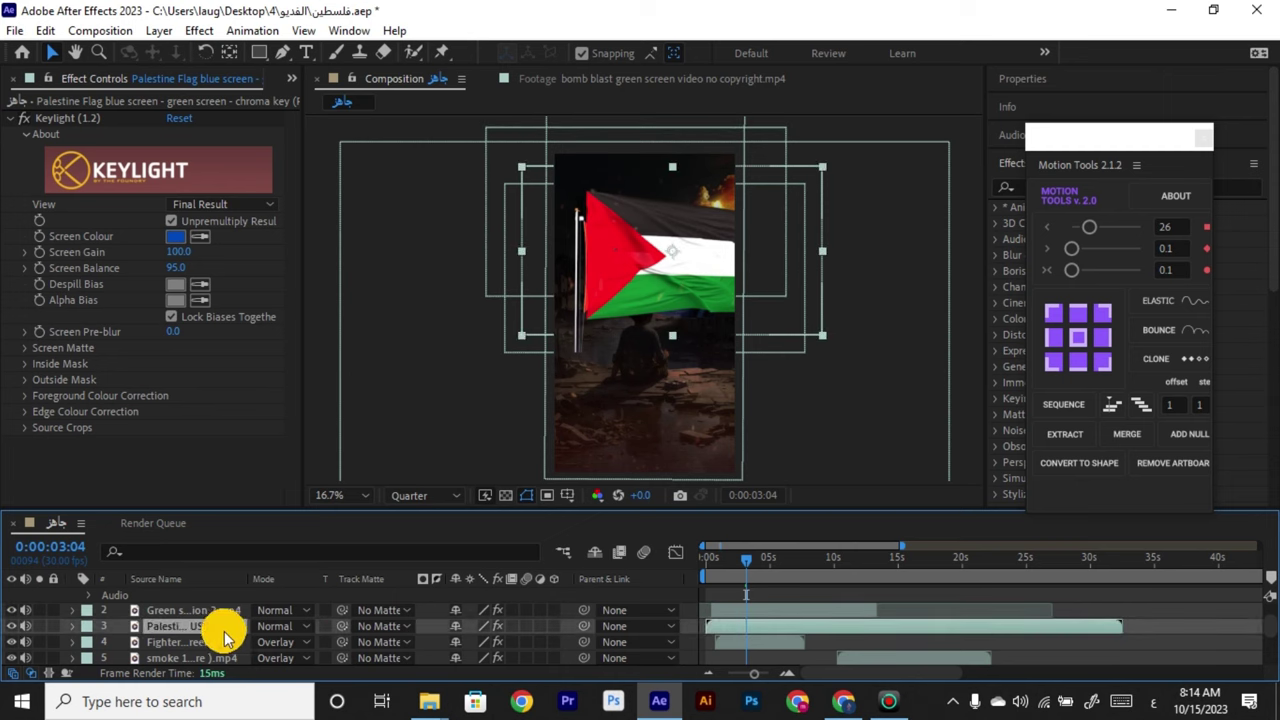
mouse_move(226, 632)
left_mouse_down()
mouse_move(224, 646)
mouse_move(244, 635)
mouse_move(243, 614)
left_mouse_up()
left_click(713, 625)
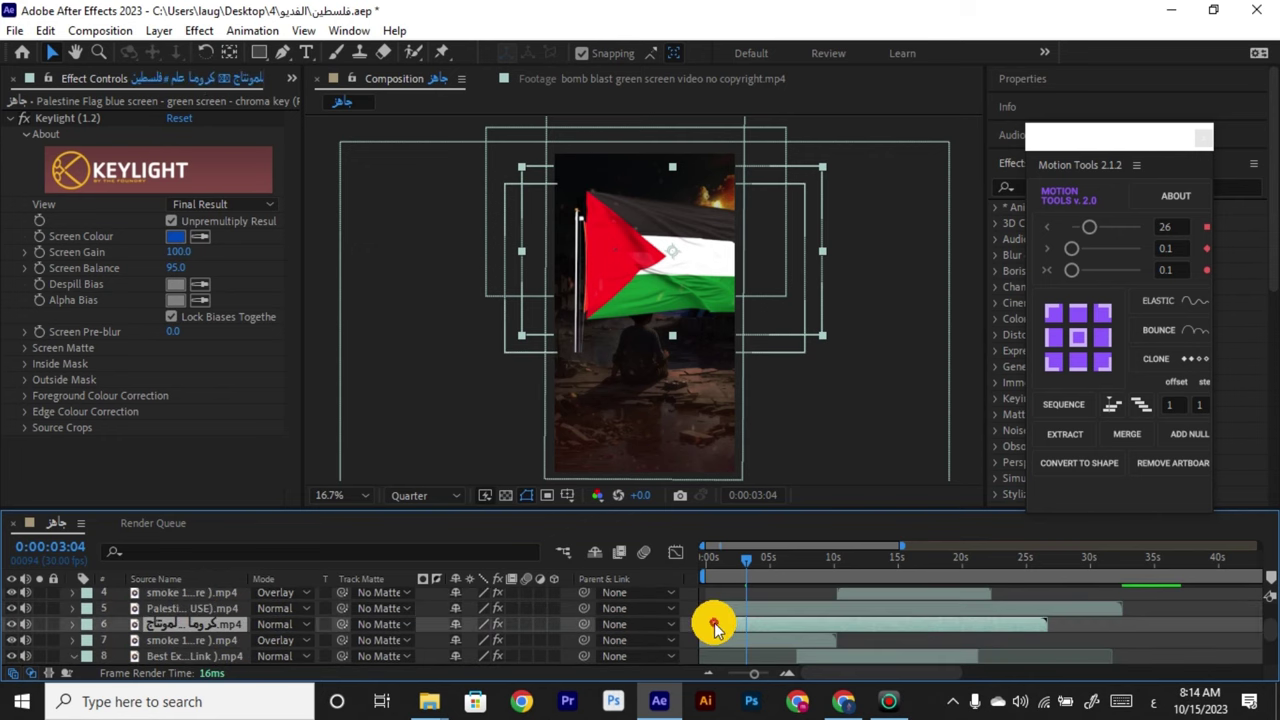
left_click(13, 608)
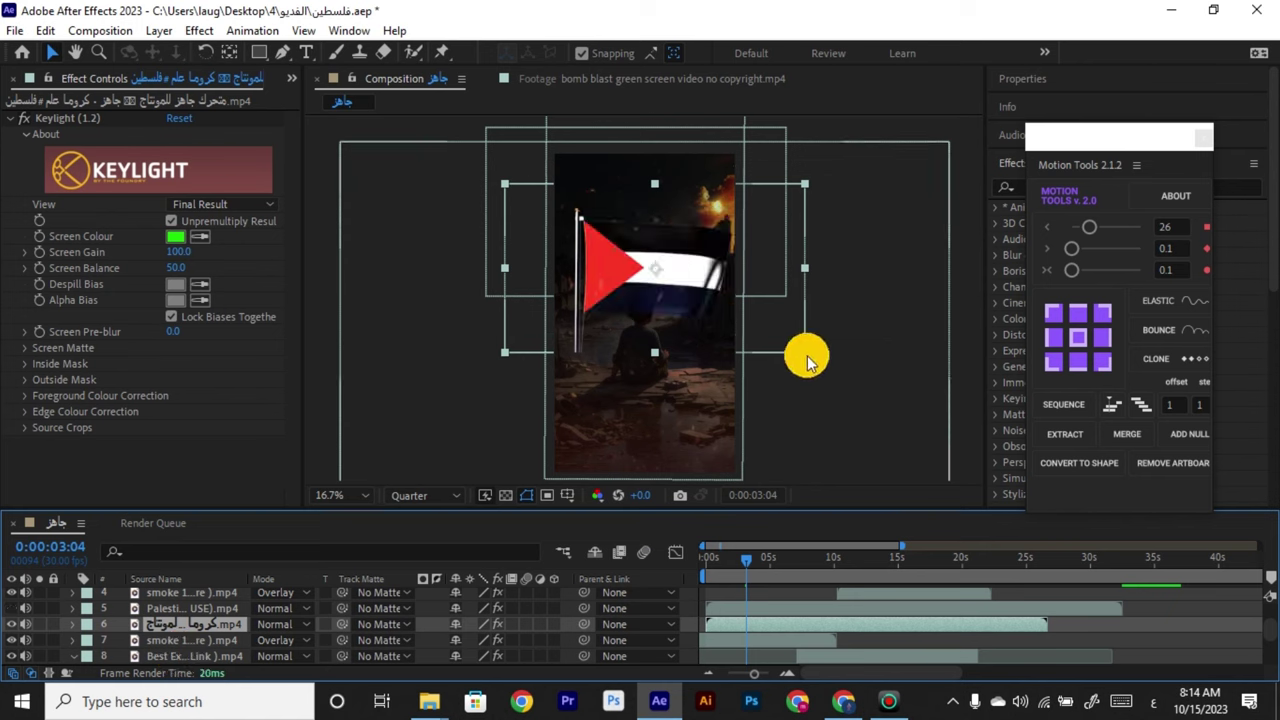
Scale the newly keyed flag down to a small size and place it above the ruined buildings beside the burning tower.
left_click_drag(808, 358, 652, 301)
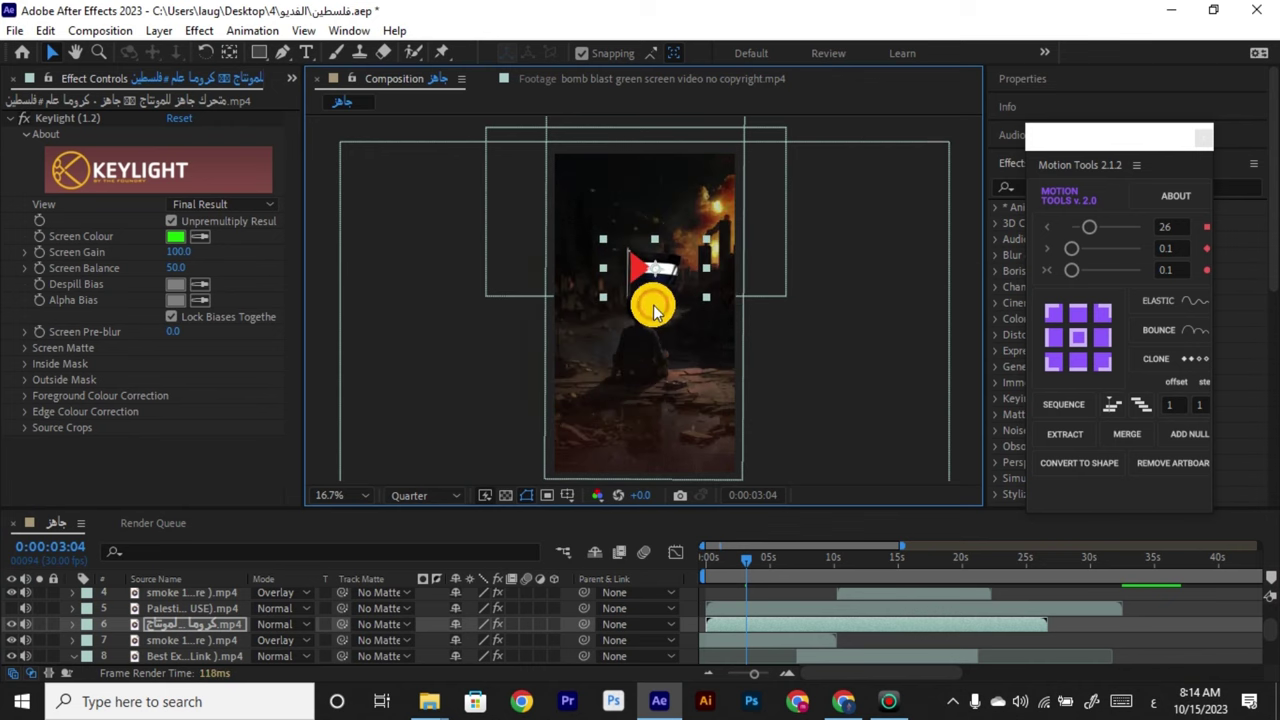
scroll(654, 306, "up", 2)
left_click_drag(659, 230, 682, 209)
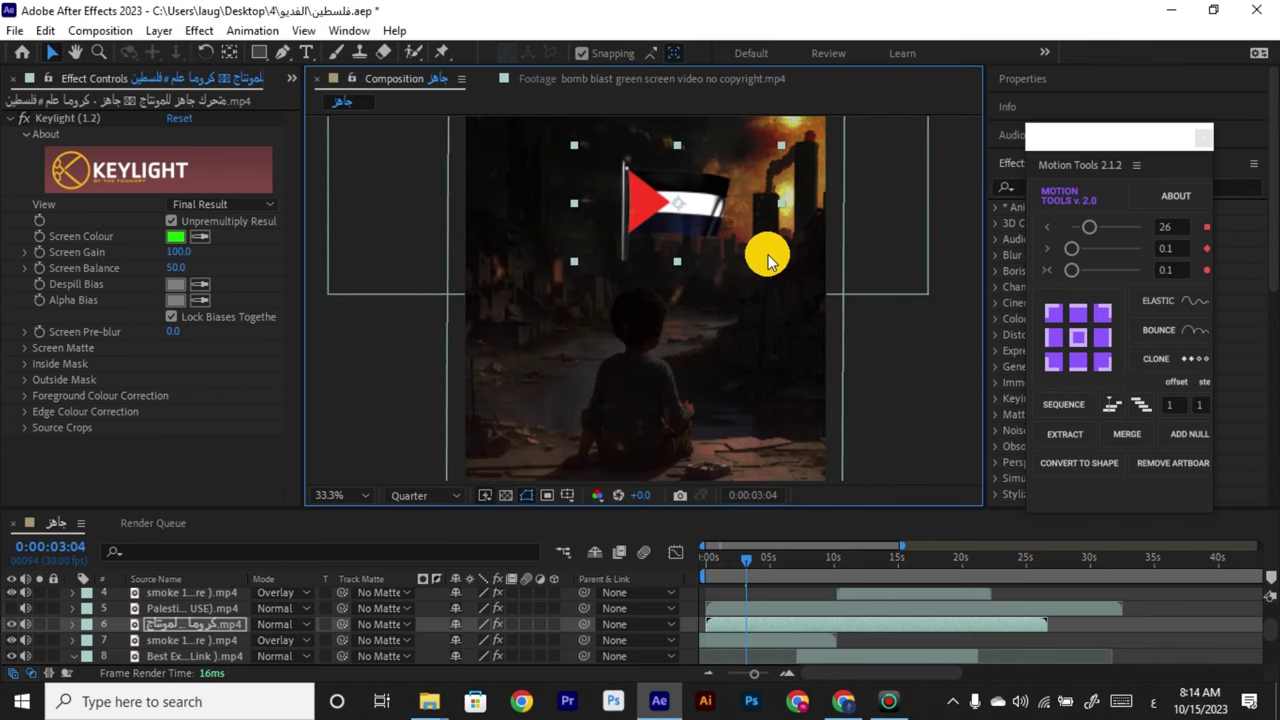
left_click_drag(768, 260, 716, 172)
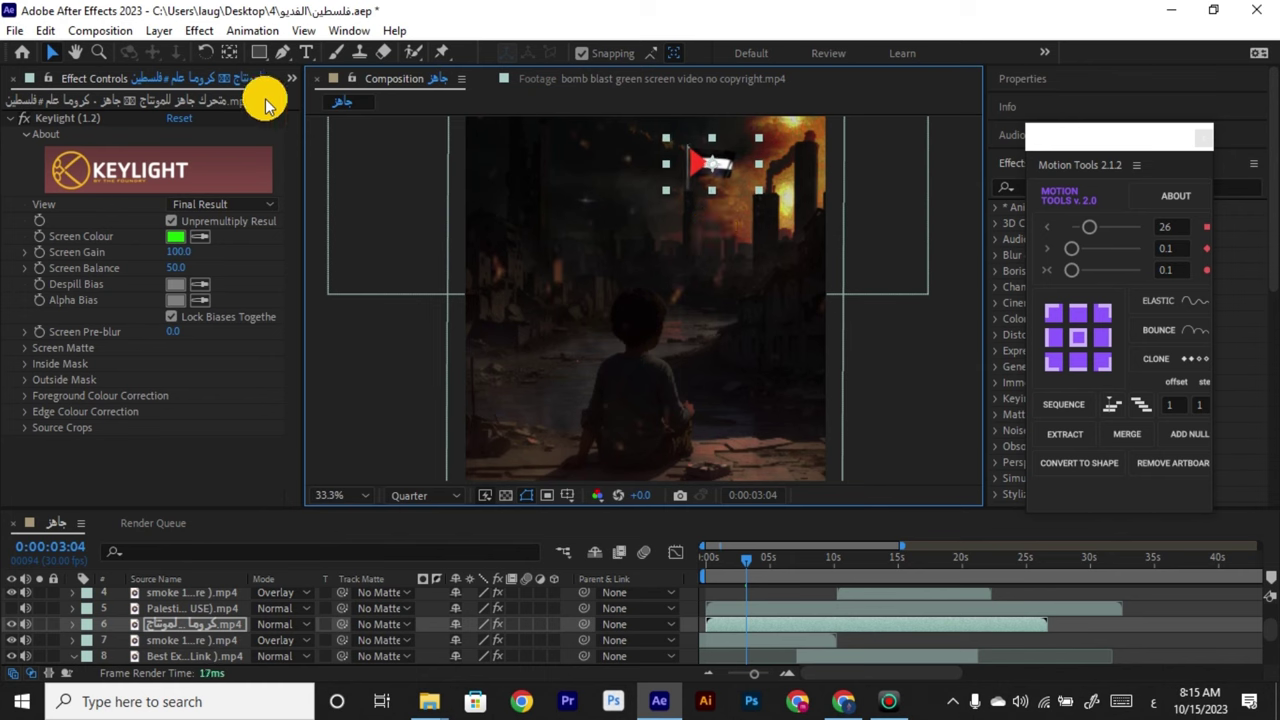
Try the Overlay, Darken, Screen and Hard Mix blending modes on the small flag layer.
left_click(304, 626)
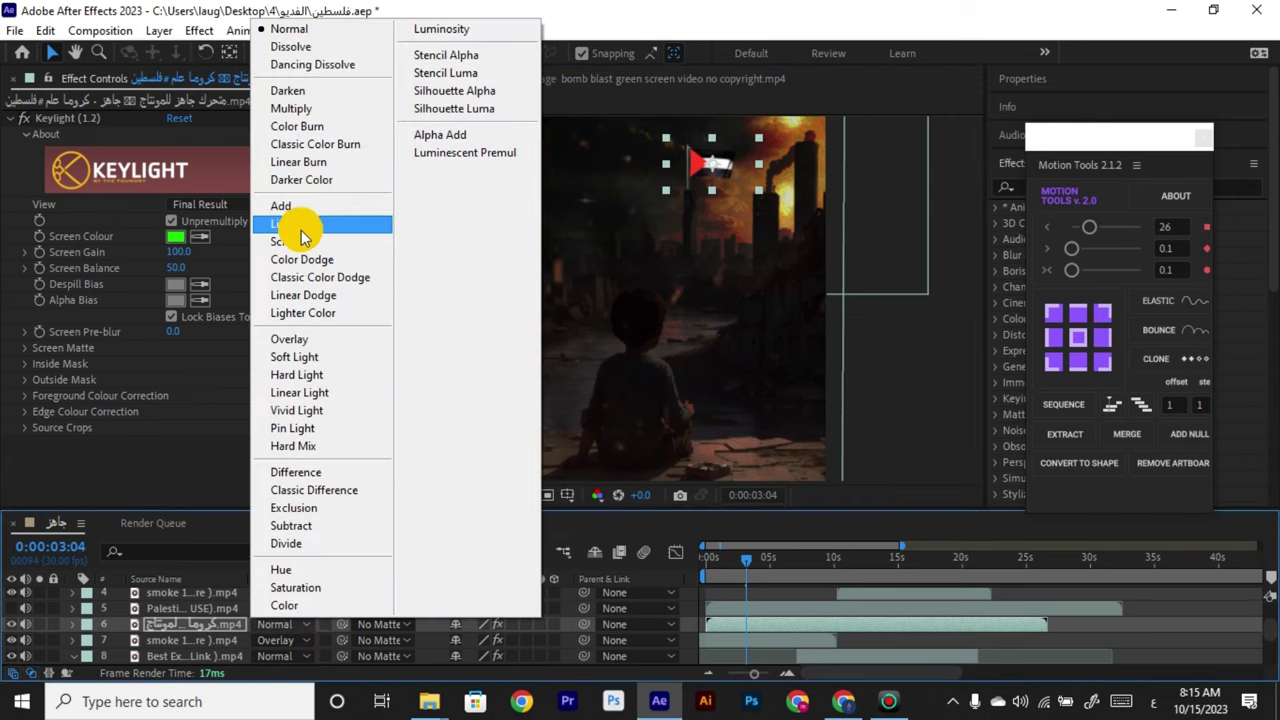
left_click(302, 348)
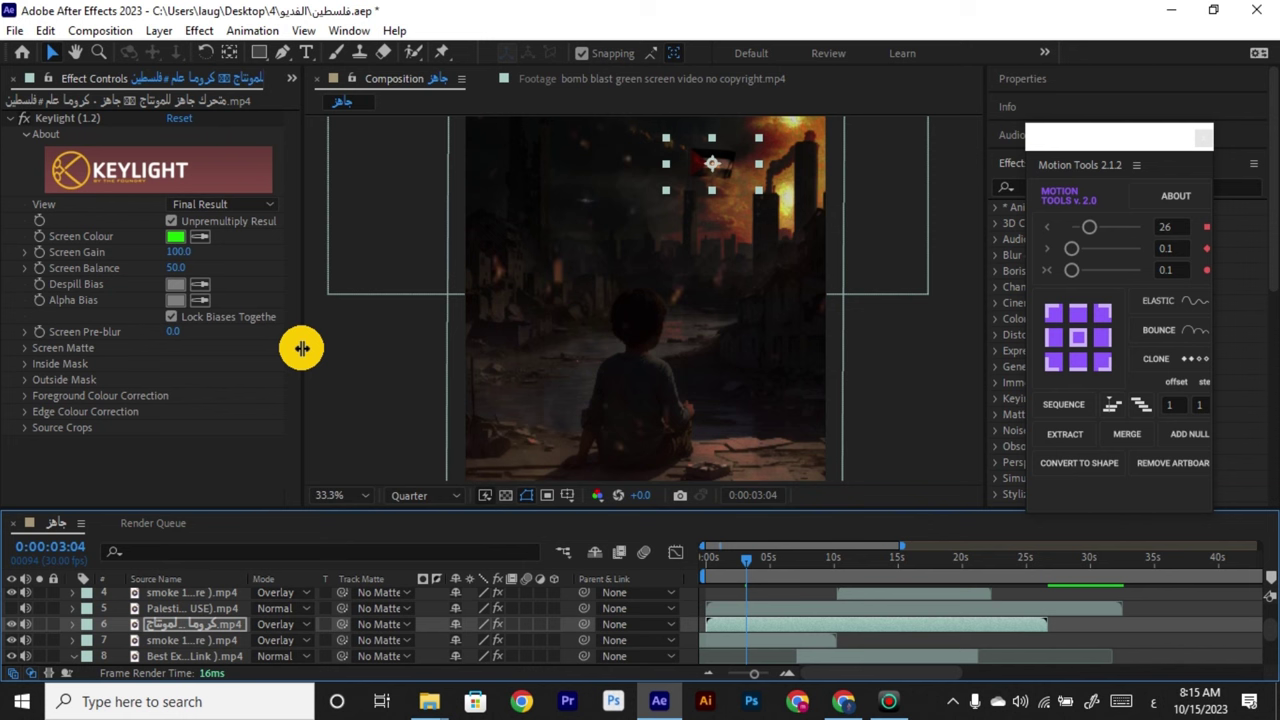
left_click(305, 624)
left_click(314, 93)
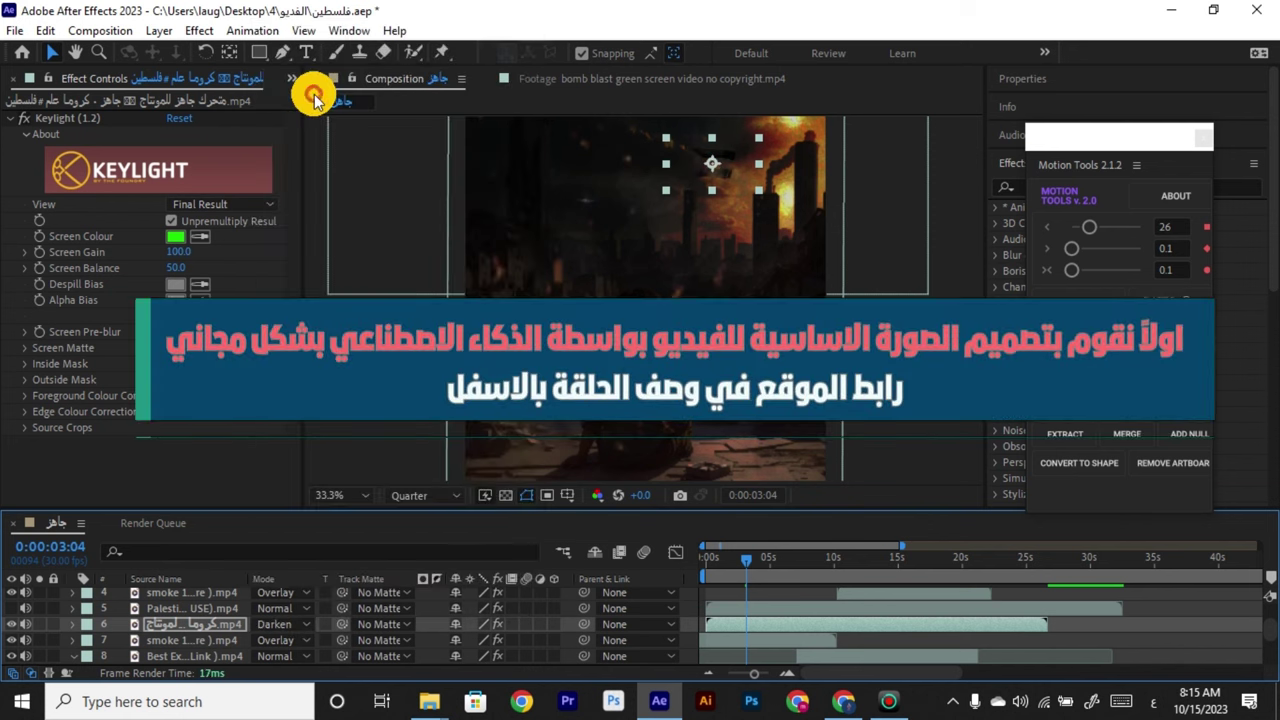
left_click(300, 624)
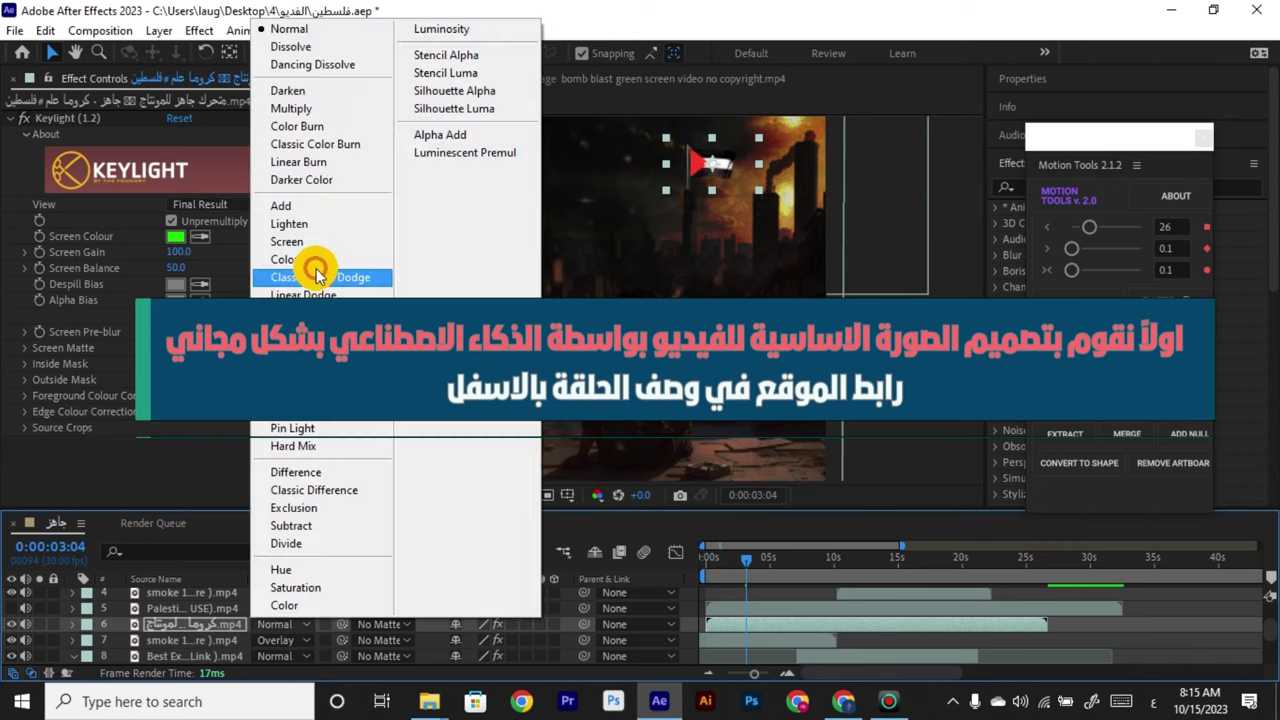
left_click(314, 242)
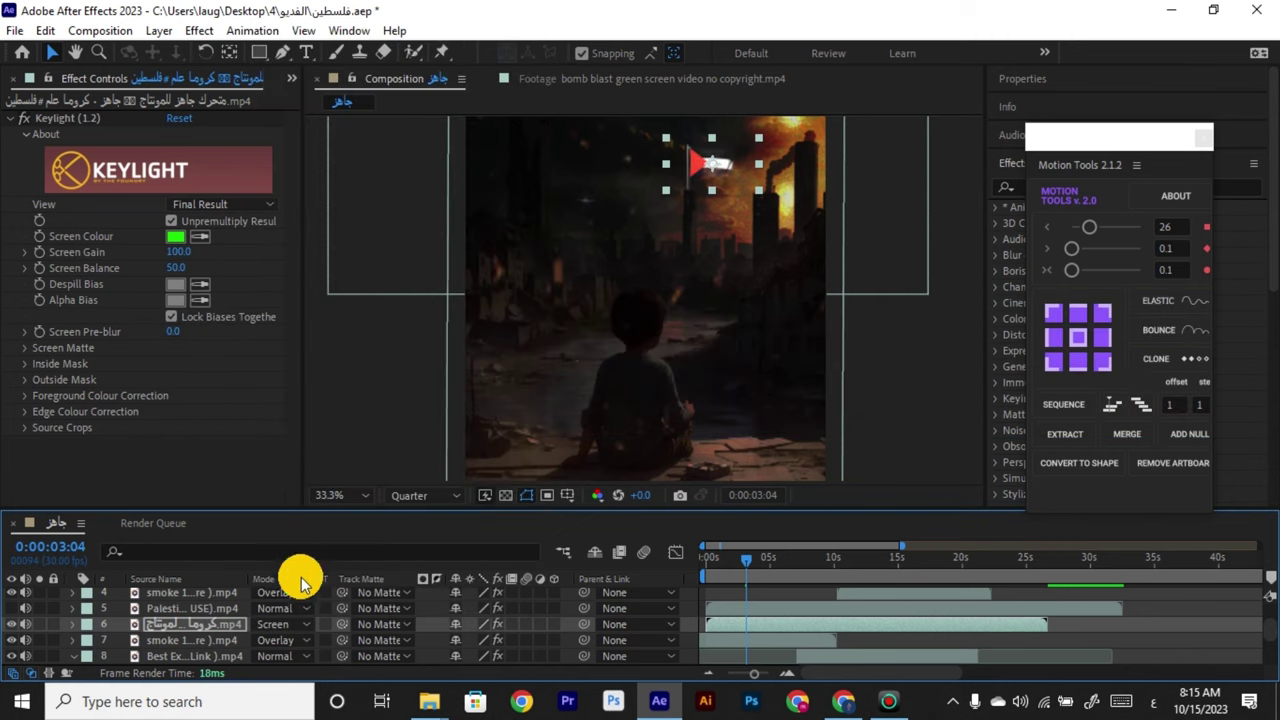
left_click(300, 622)
left_click(319, 452)
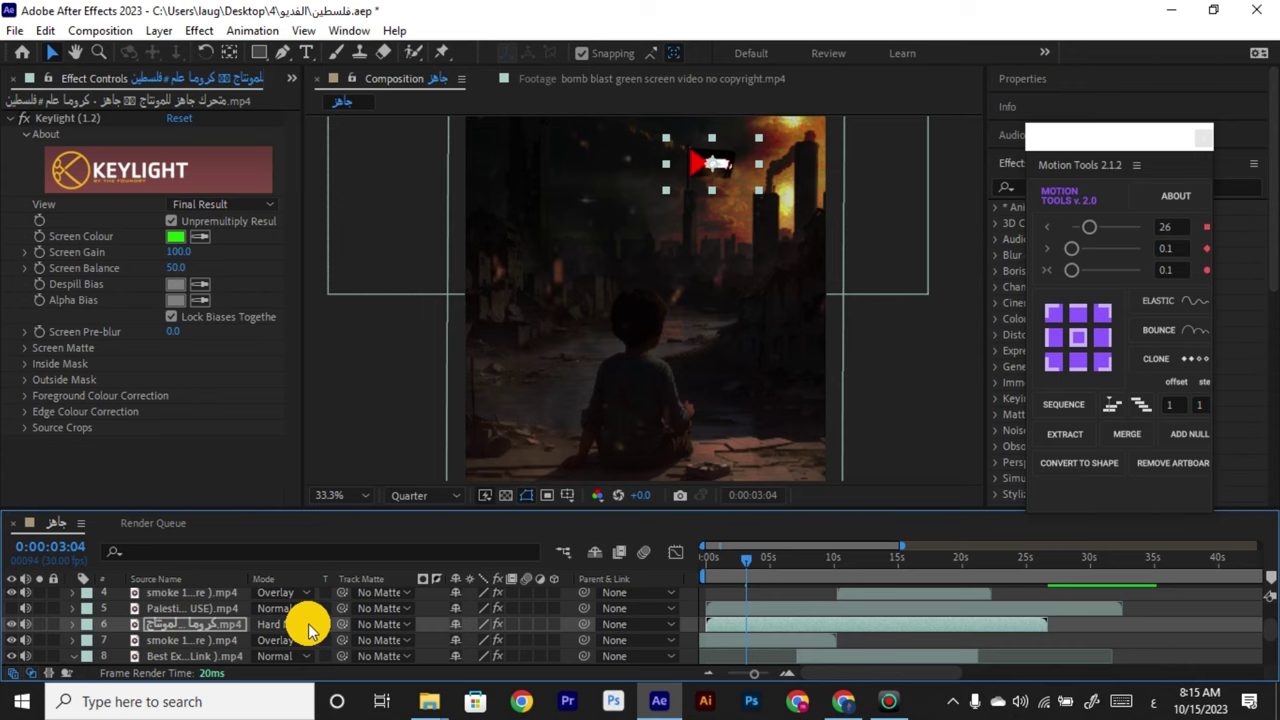
Set the small flag layer's blending mode to Difference.
left_click(310, 626)
left_click(321, 468)
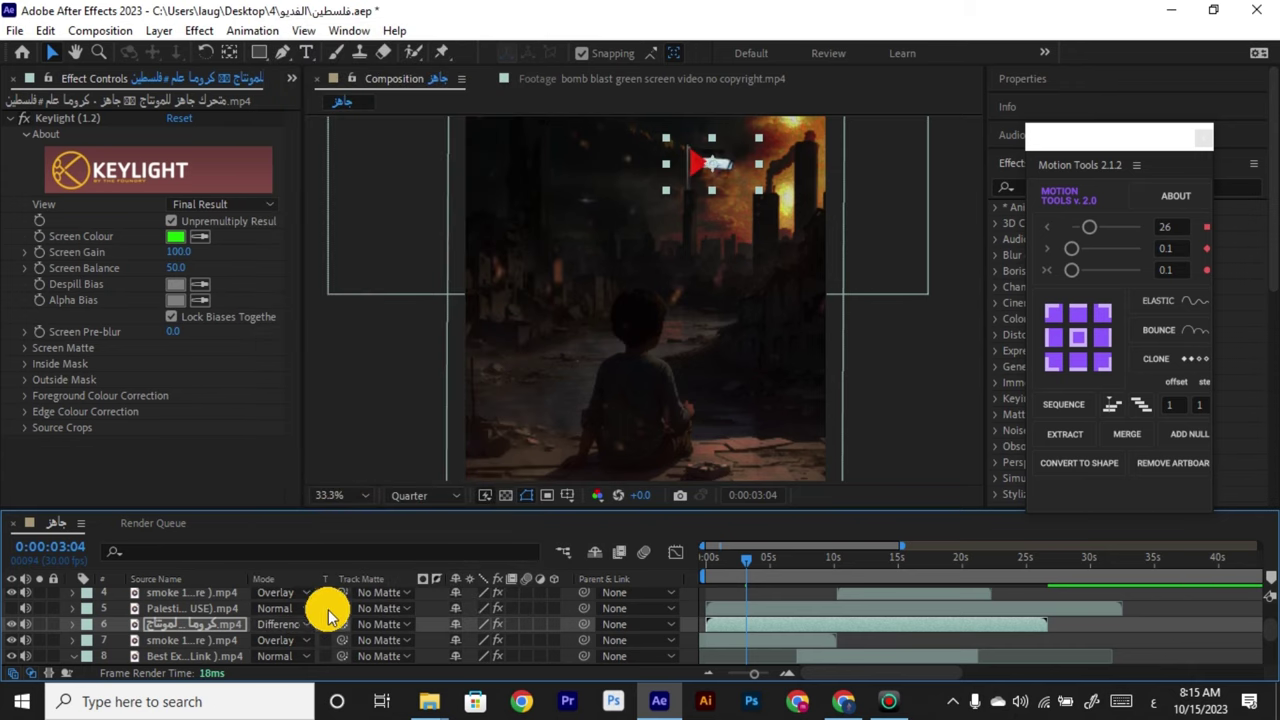
Unhide the blue-screen Palestine flag layer and scale it down to a small flag near the burning tower.
scroll(660, 290, "down", 2)
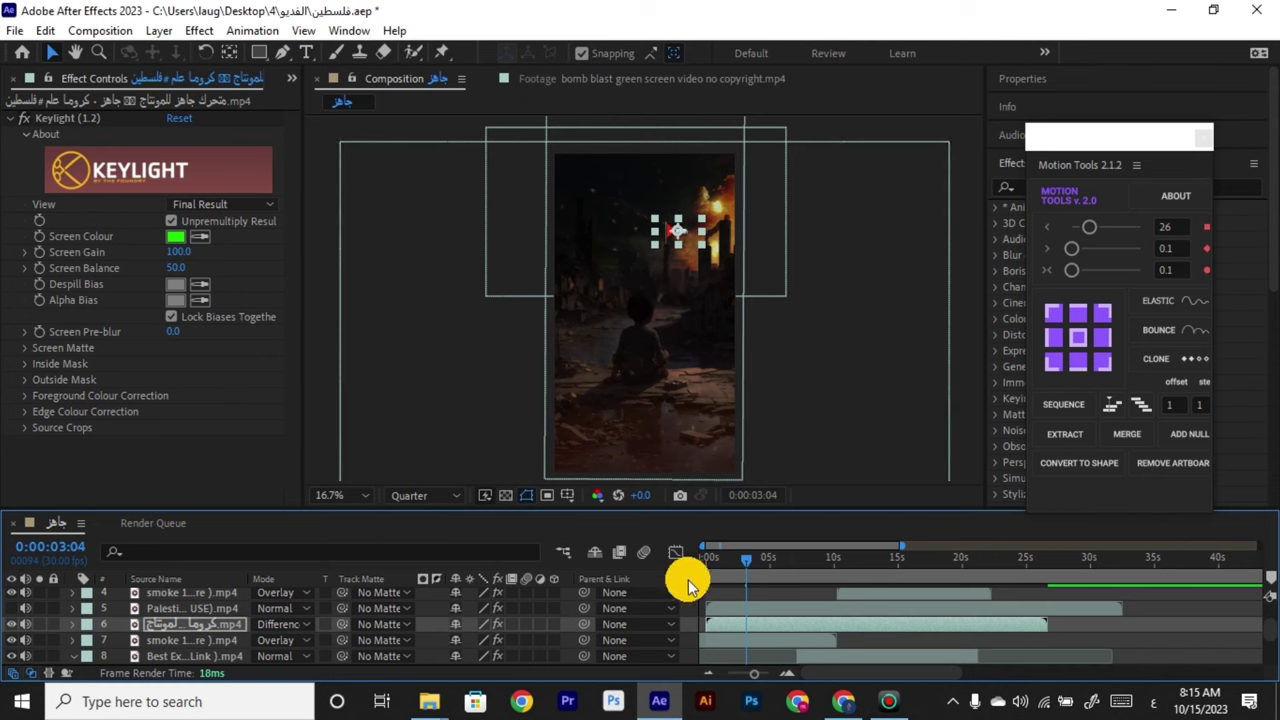
left_click(745, 607)
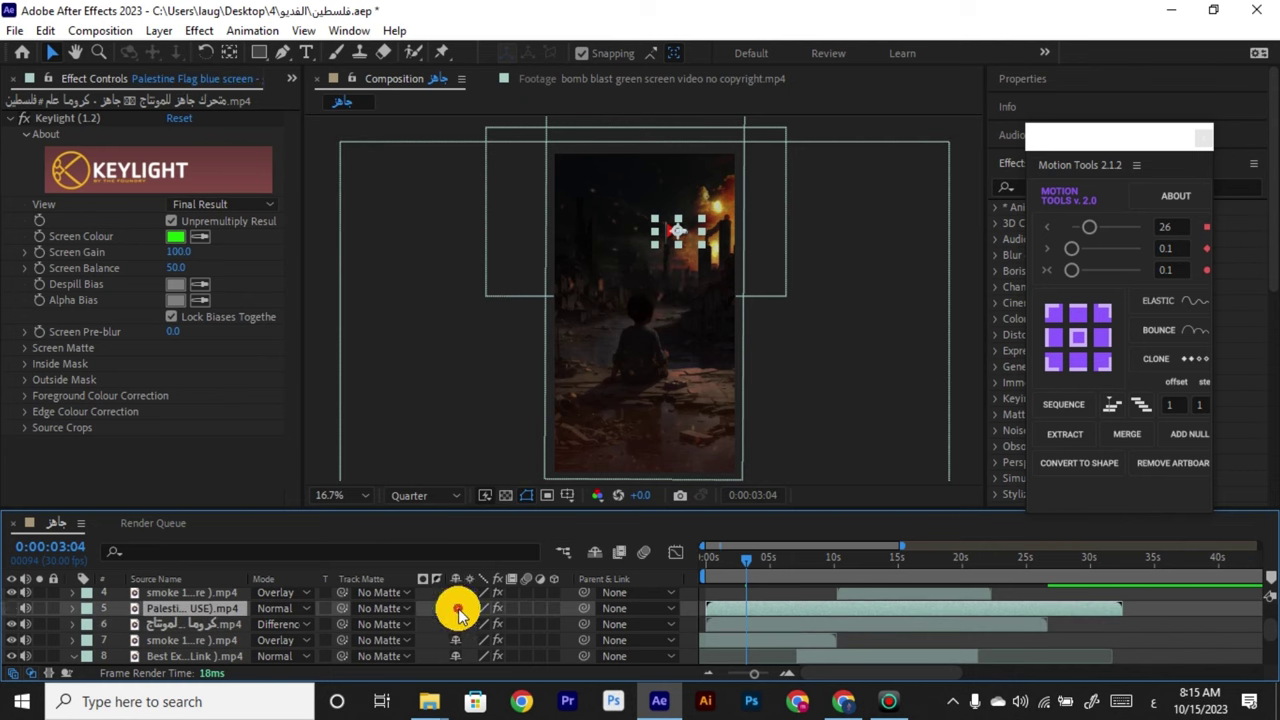
left_click(11, 608)
left_click(818, 338)
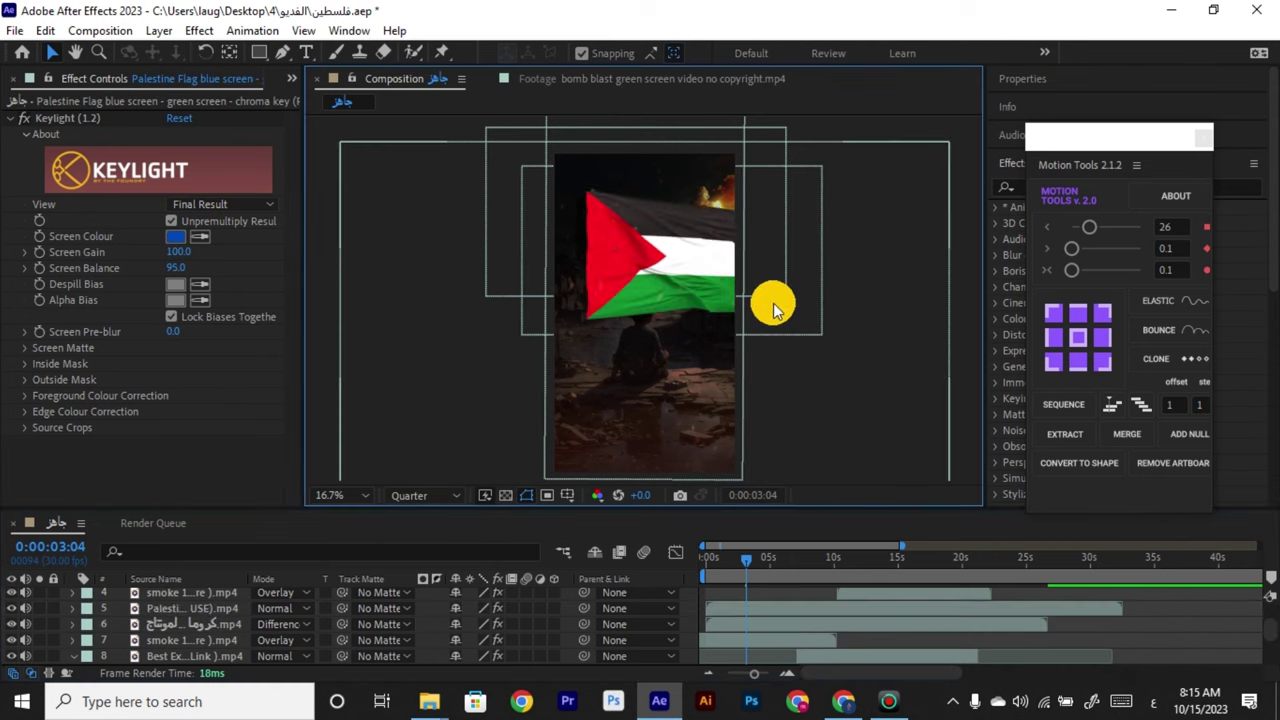
left_click(771, 609)
left_click_drag(822, 335, 674, 272)
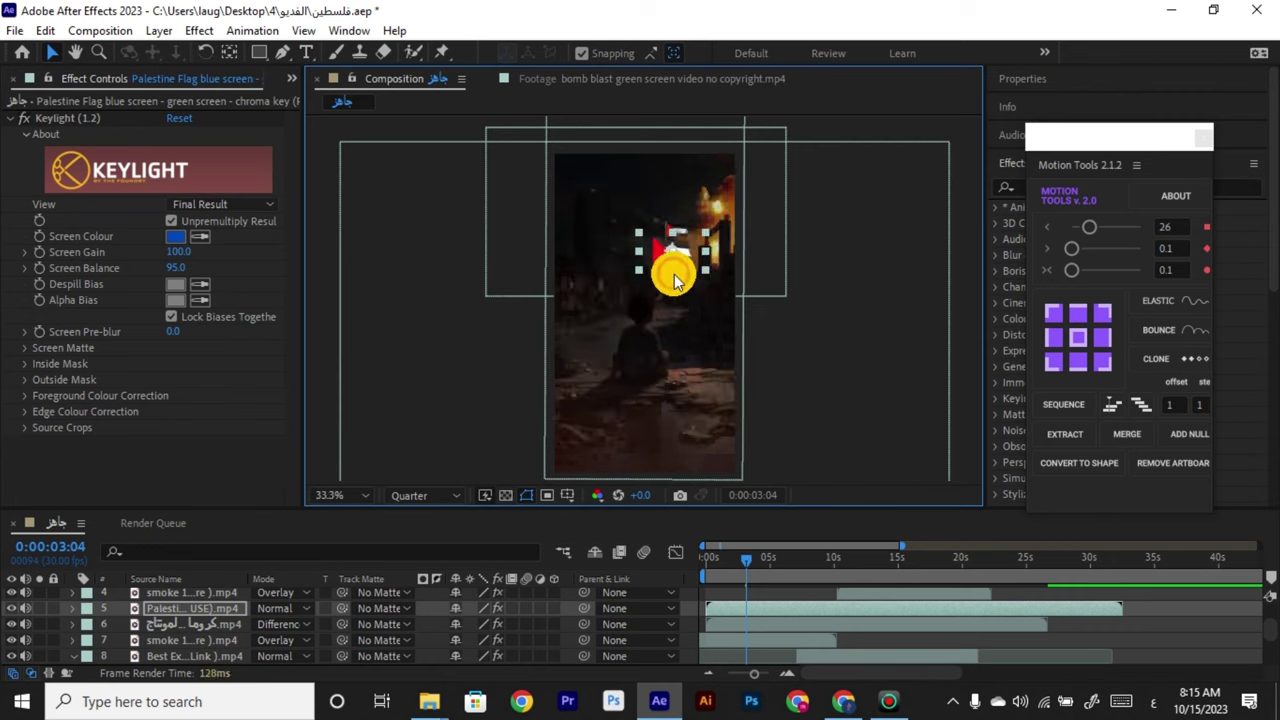
Move the blue-screen flag up so it covers the small Difference-mode flag above the ruined buildings.
scroll(674, 274, "up", 5)
scroll(674, 274, "down", 2)
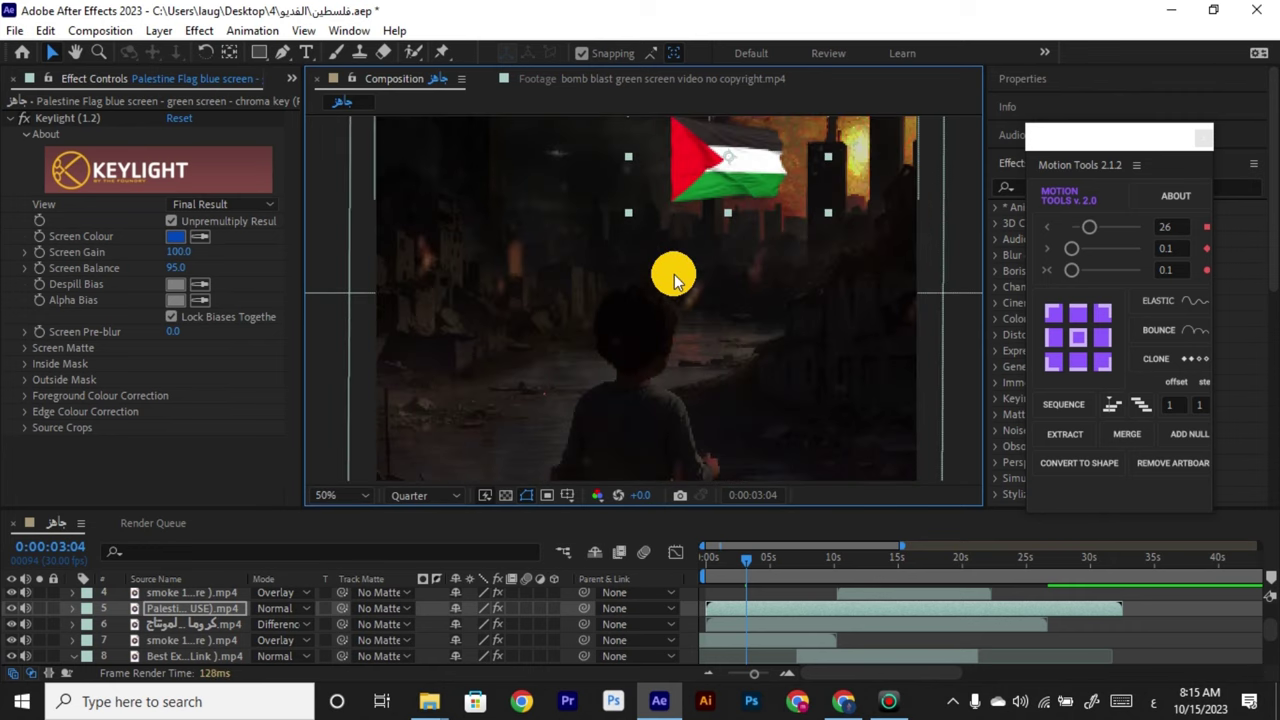
left_click(75, 52)
mouse_move(669, 237)
left_mouse_down()
mouse_move(666, 287)
mouse_move(690, 225)
left_mouse_up()
left_click(55, 51)
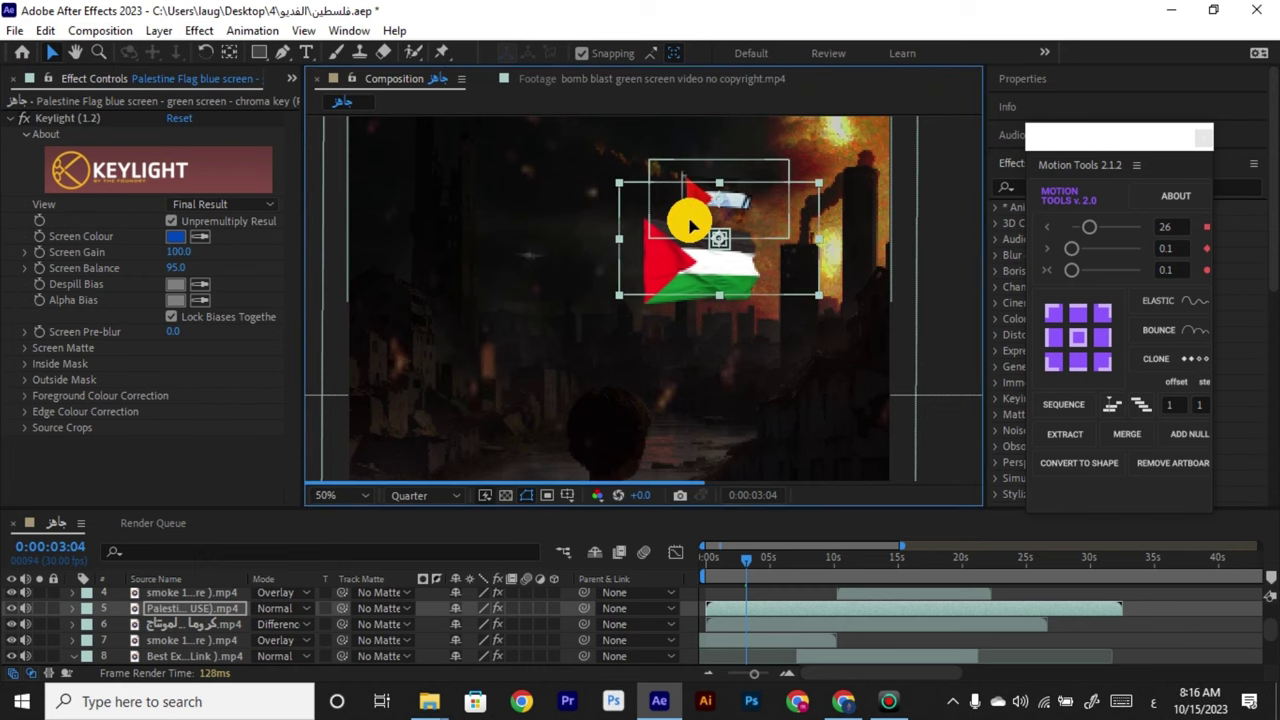
scroll(735, 226, "up", 1)
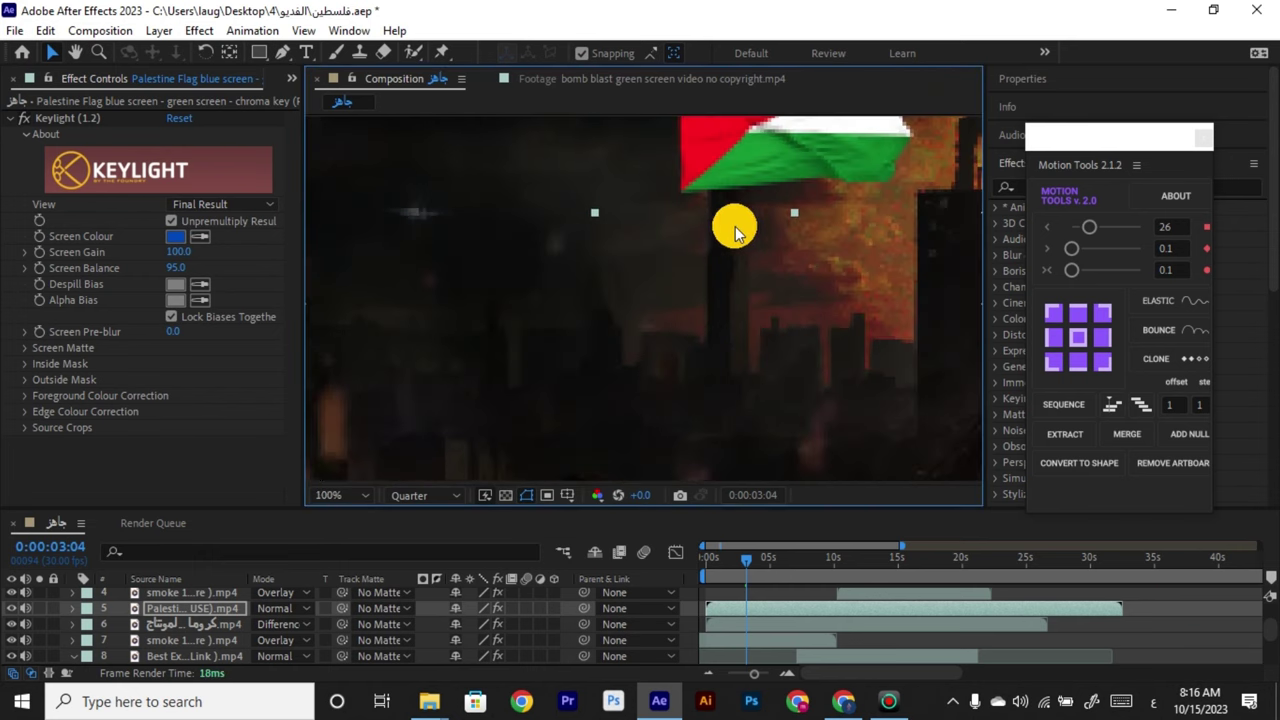
scroll(759, 224, "down", 1)
left_click(819, 255)
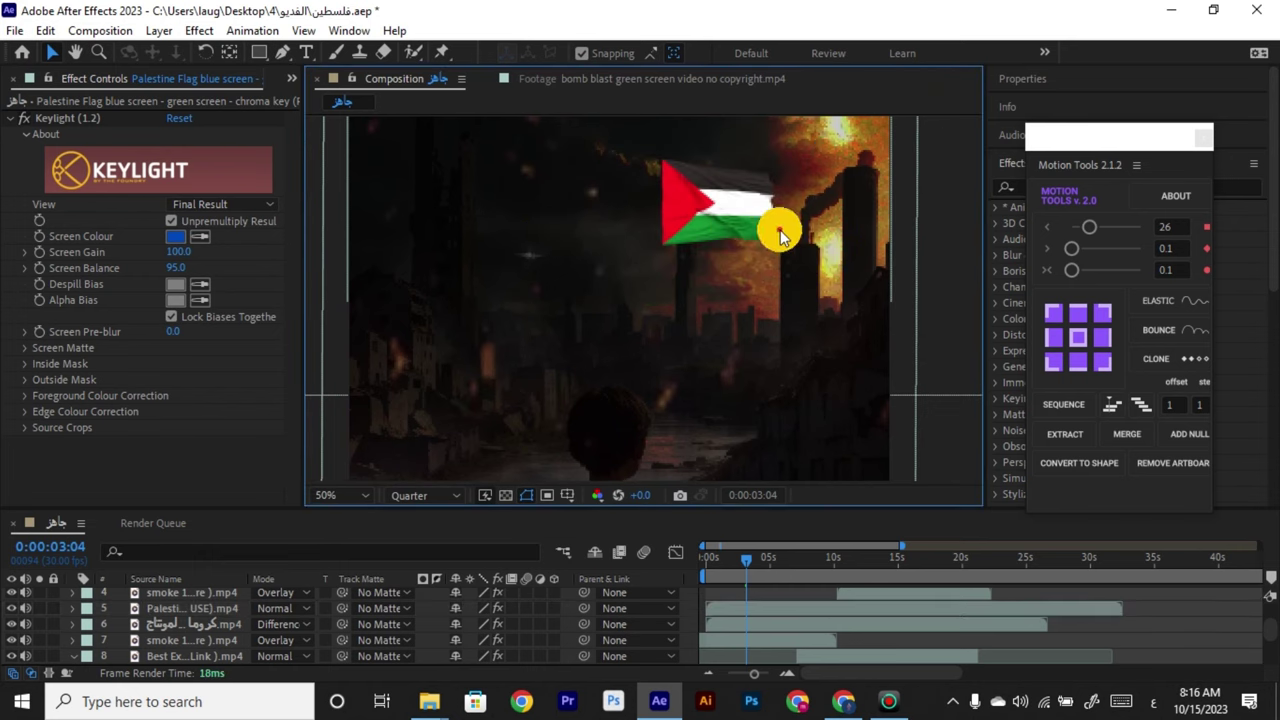
Scale the blue-screen flag down to match the small flag beneath it and nudge it slightly right to align with the flagpole.
left_click(780, 610)
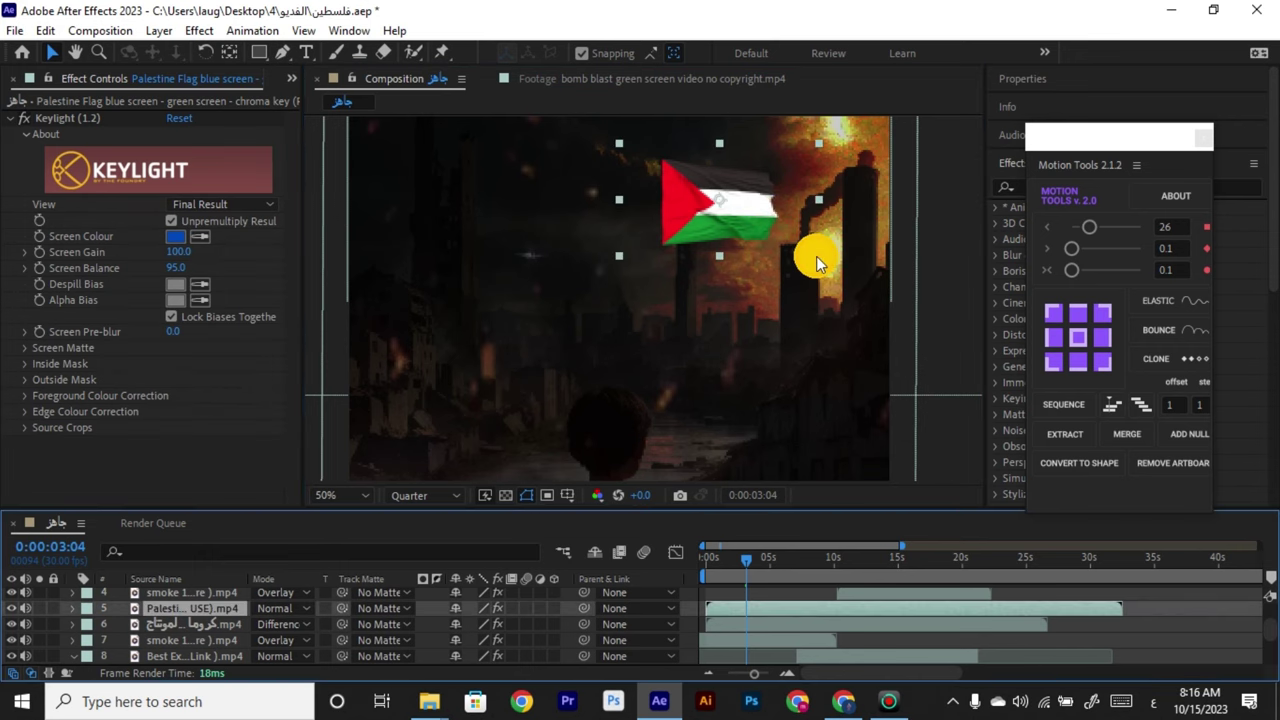
left_click(870, 590)
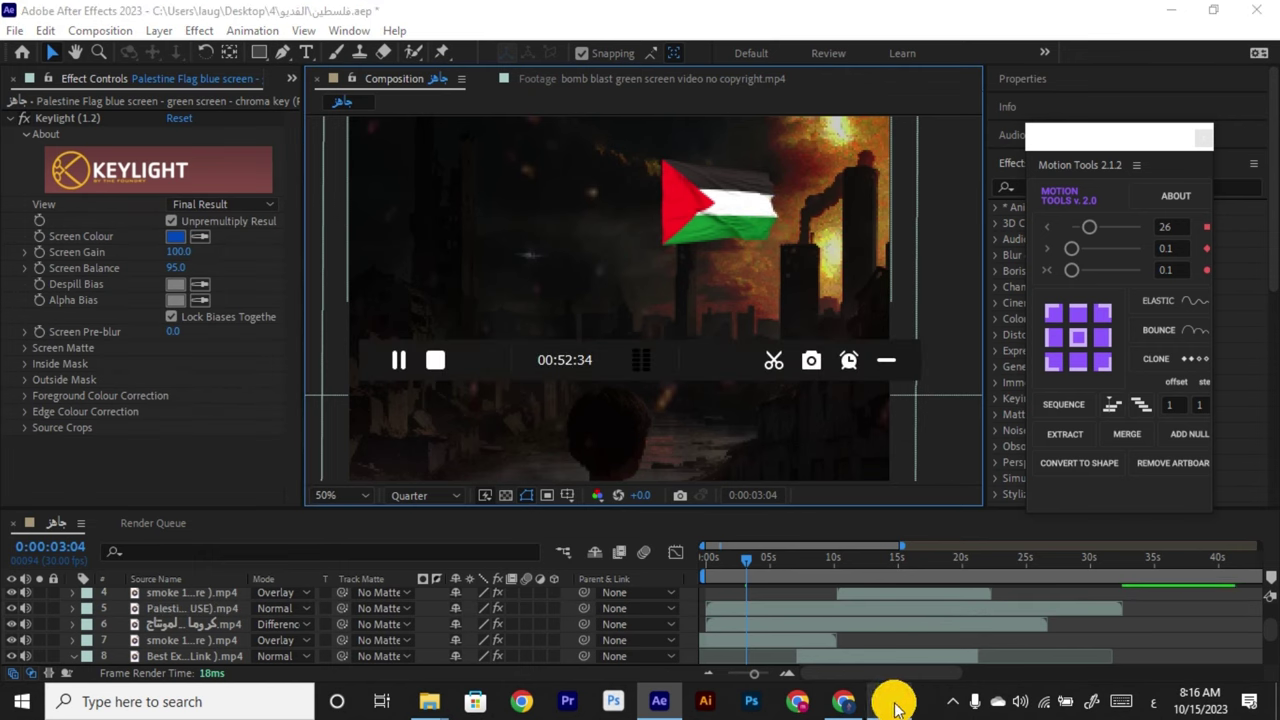
left_click(737, 607)
left_click(817, 255)
left_click_drag(803, 252, 771, 237)
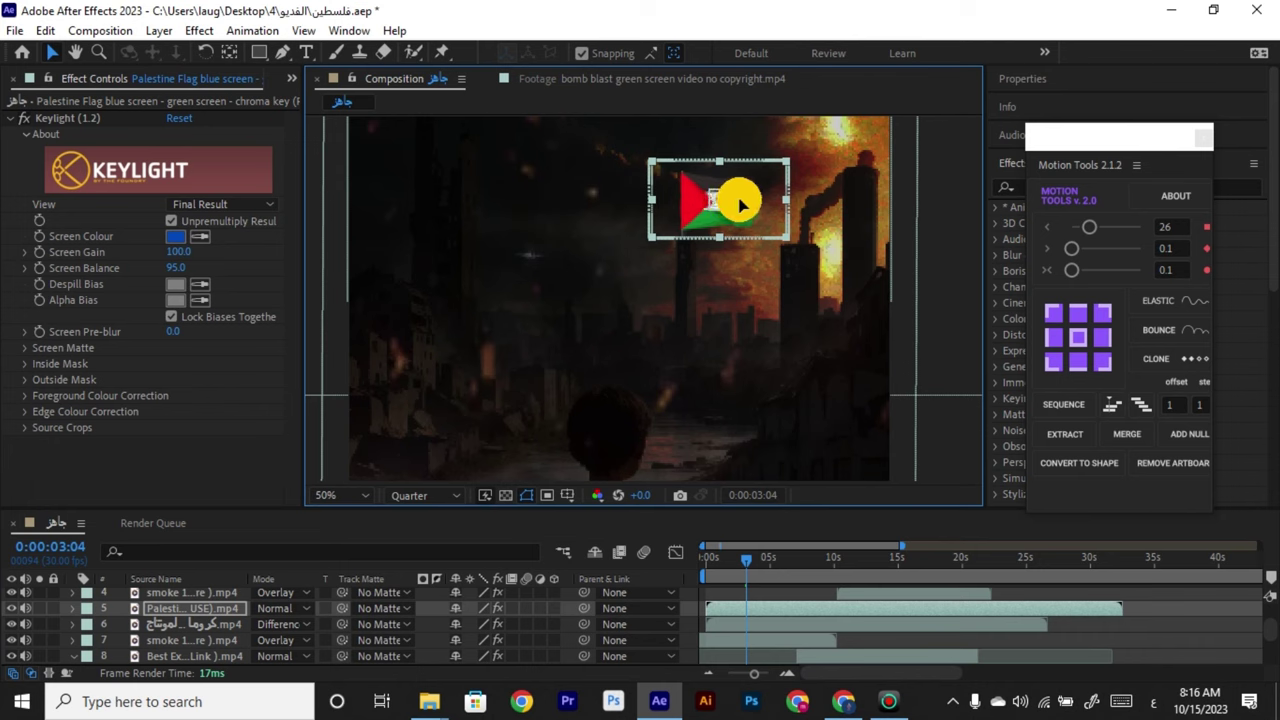
left_click_drag(739, 199, 771, 233)
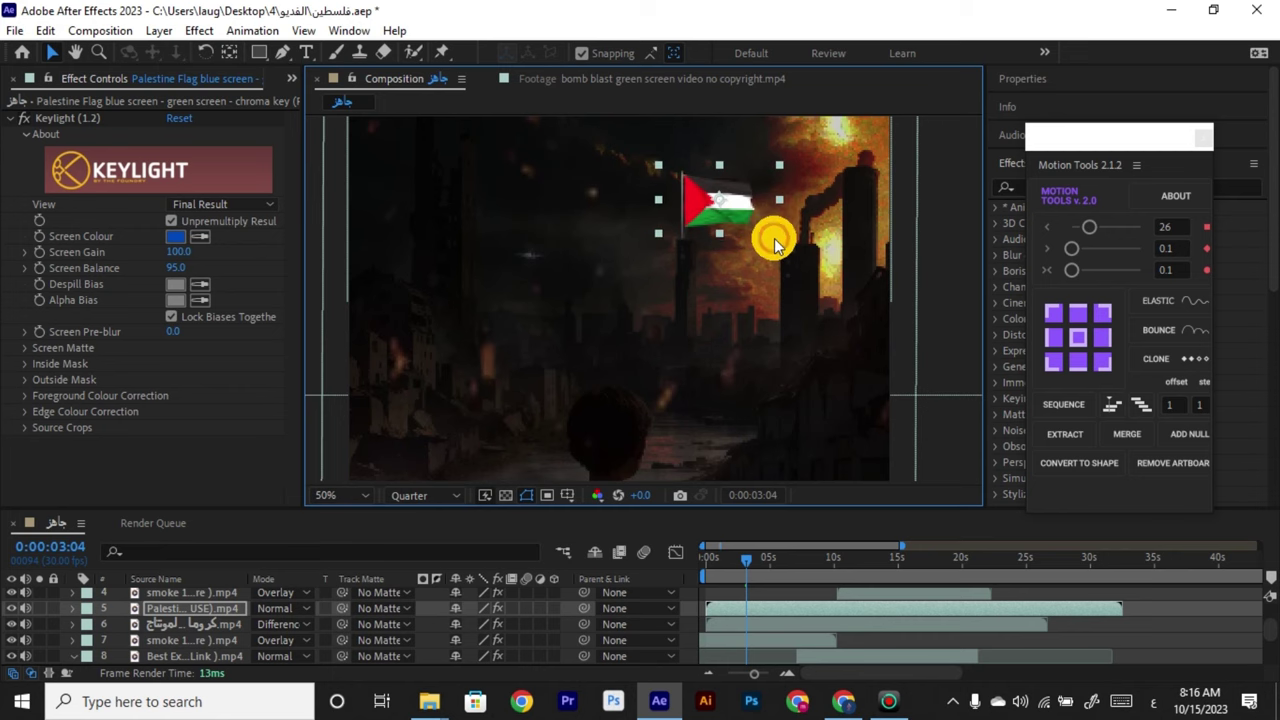
key("Right")
key("Right")
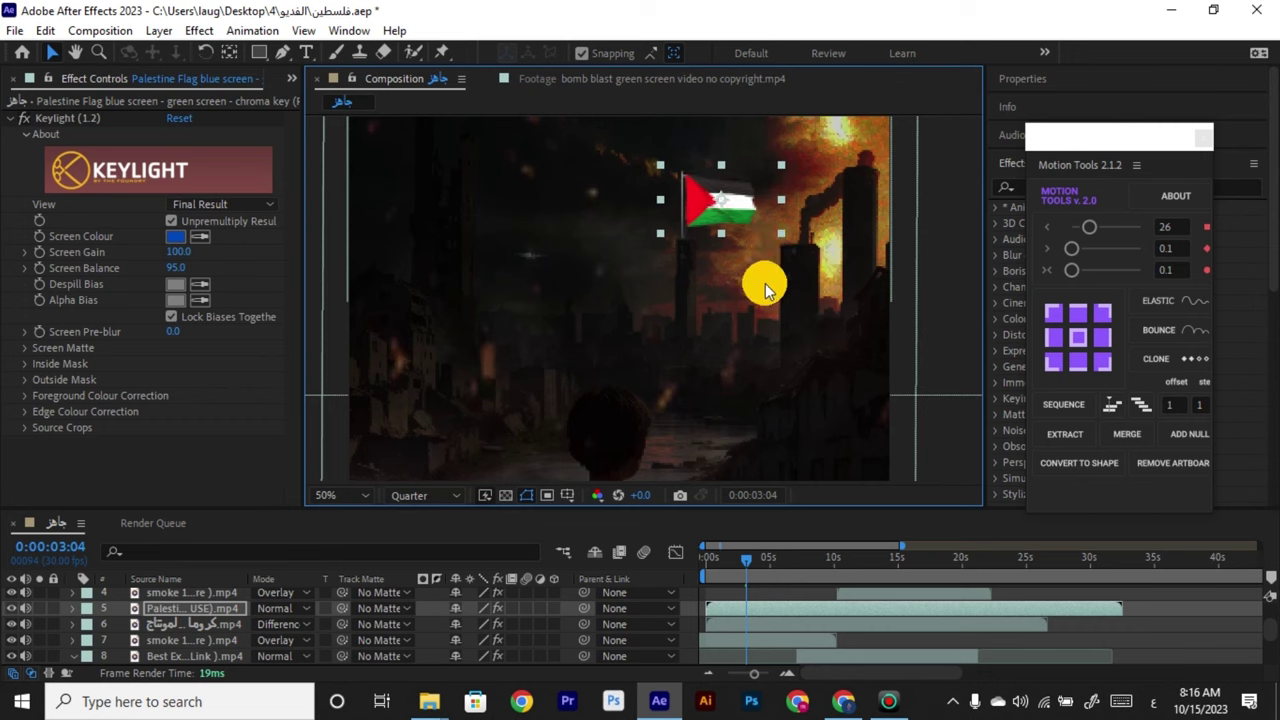
Go to the start of the timeline and check how the flag looks in the whole composition.
left_click(739, 560)
key("Home")
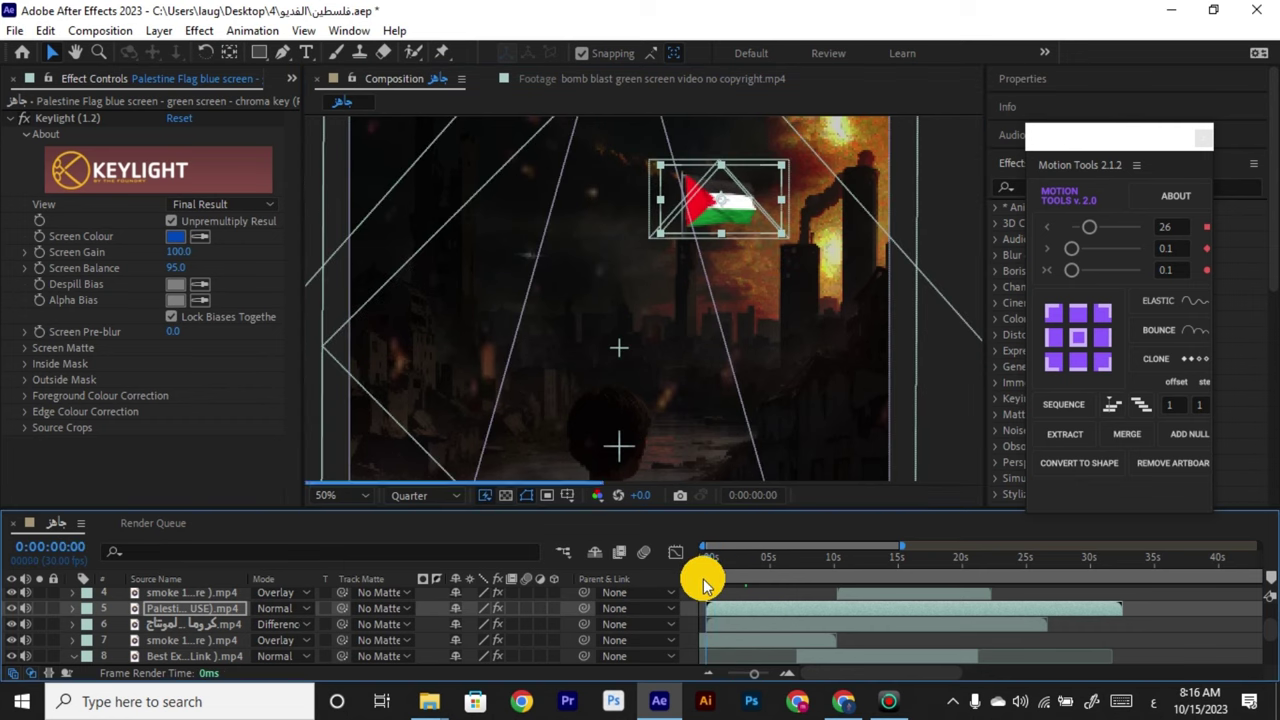
scroll(740, 360, "down", 2)
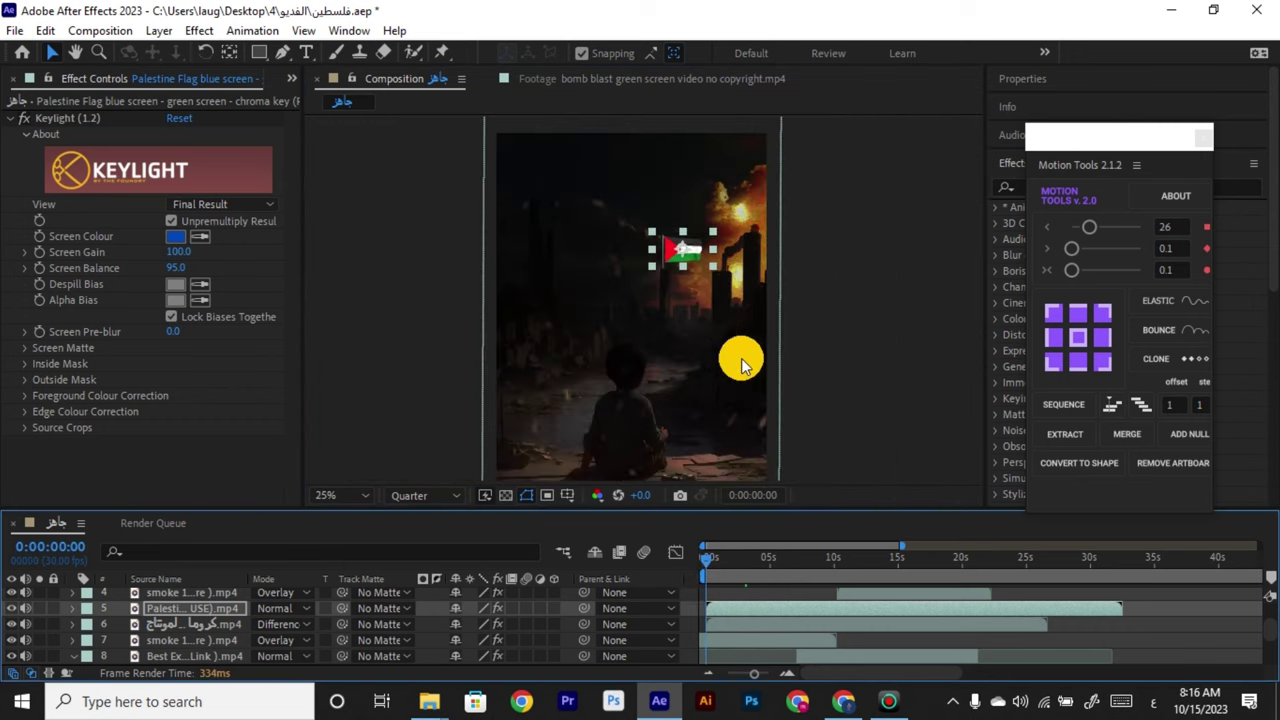
left_click(846, 325)
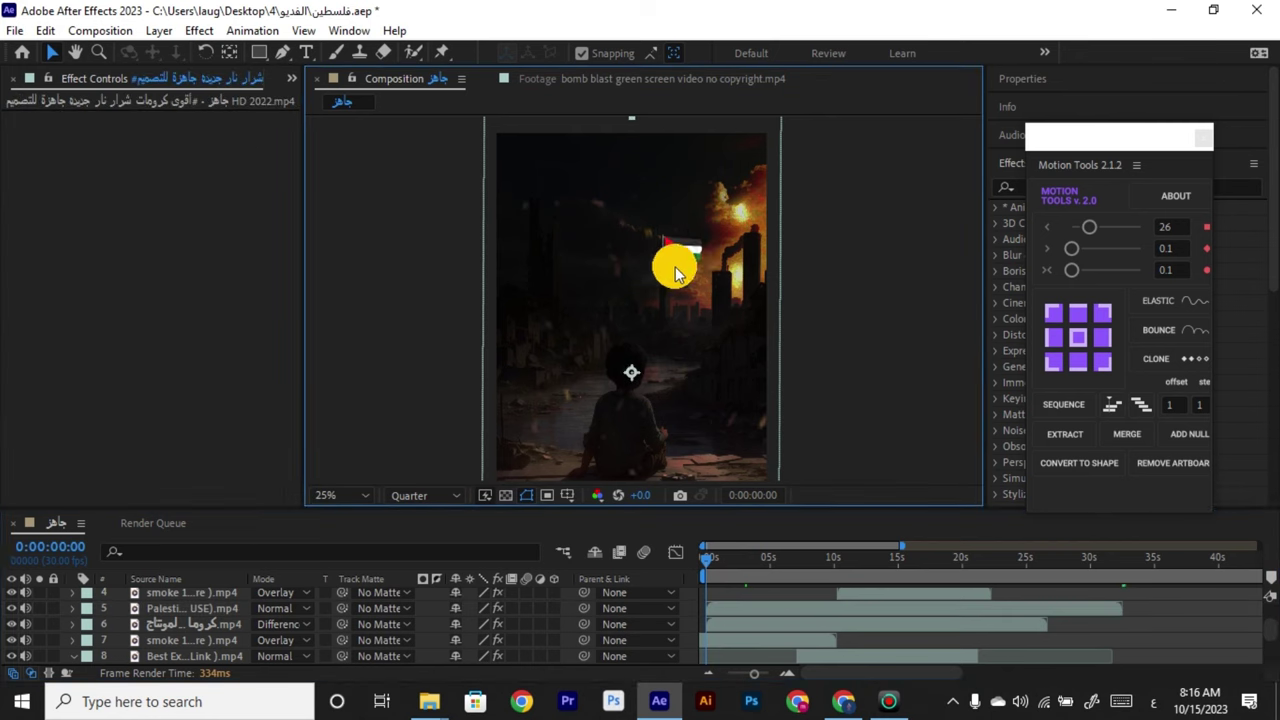
scroll(676, 297, "down", 1)
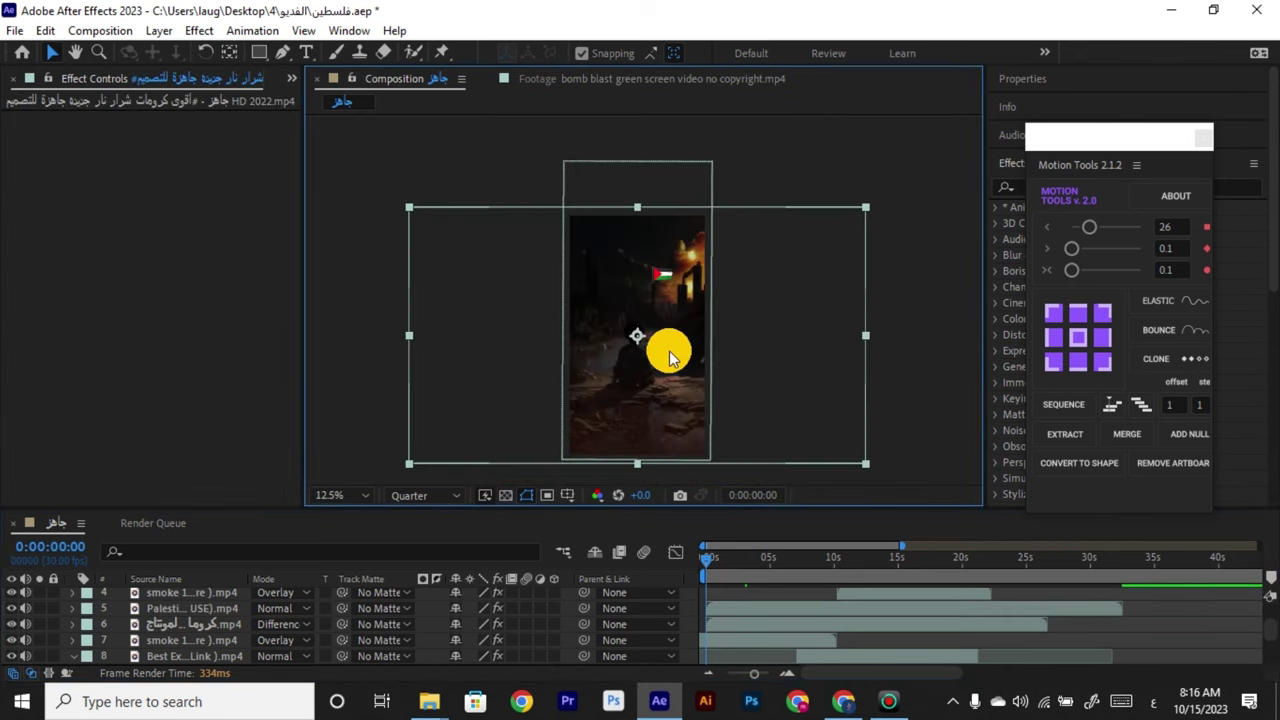
scroll(669, 351, "up", 1)
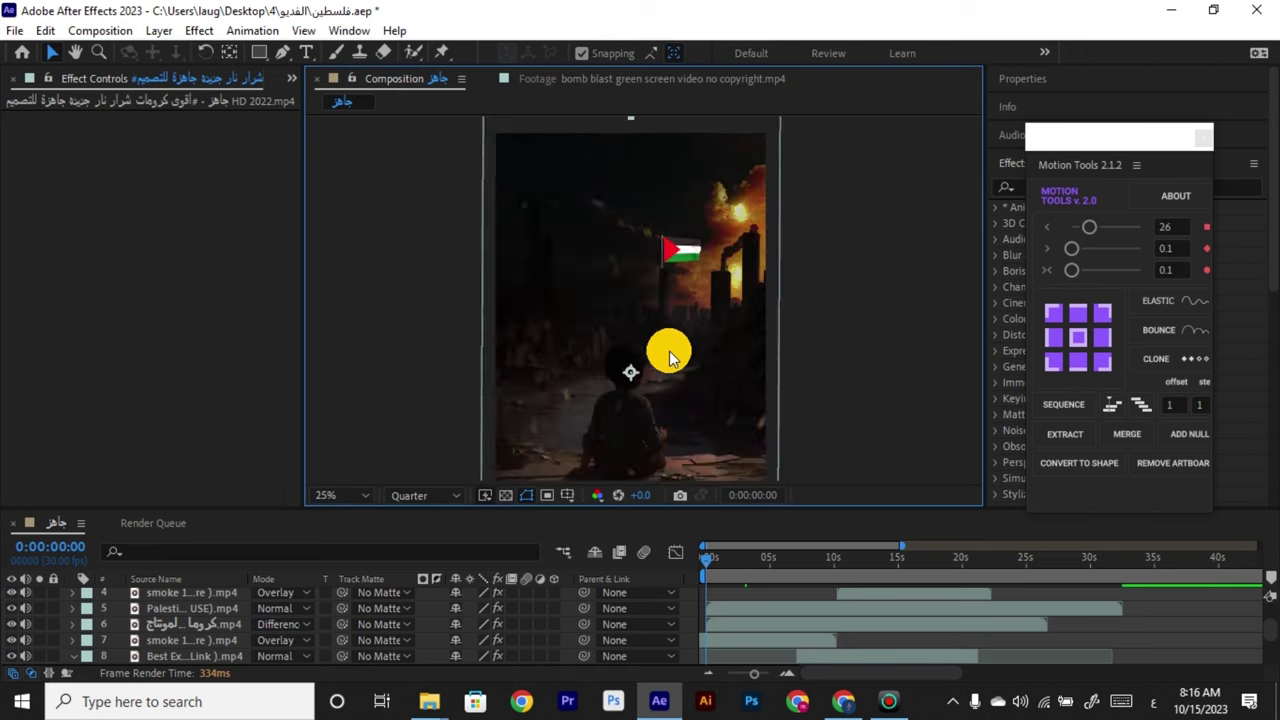
Expand the Transform properties of the Difference-mode flag layer and lower its opacity.
left_click(714, 608)
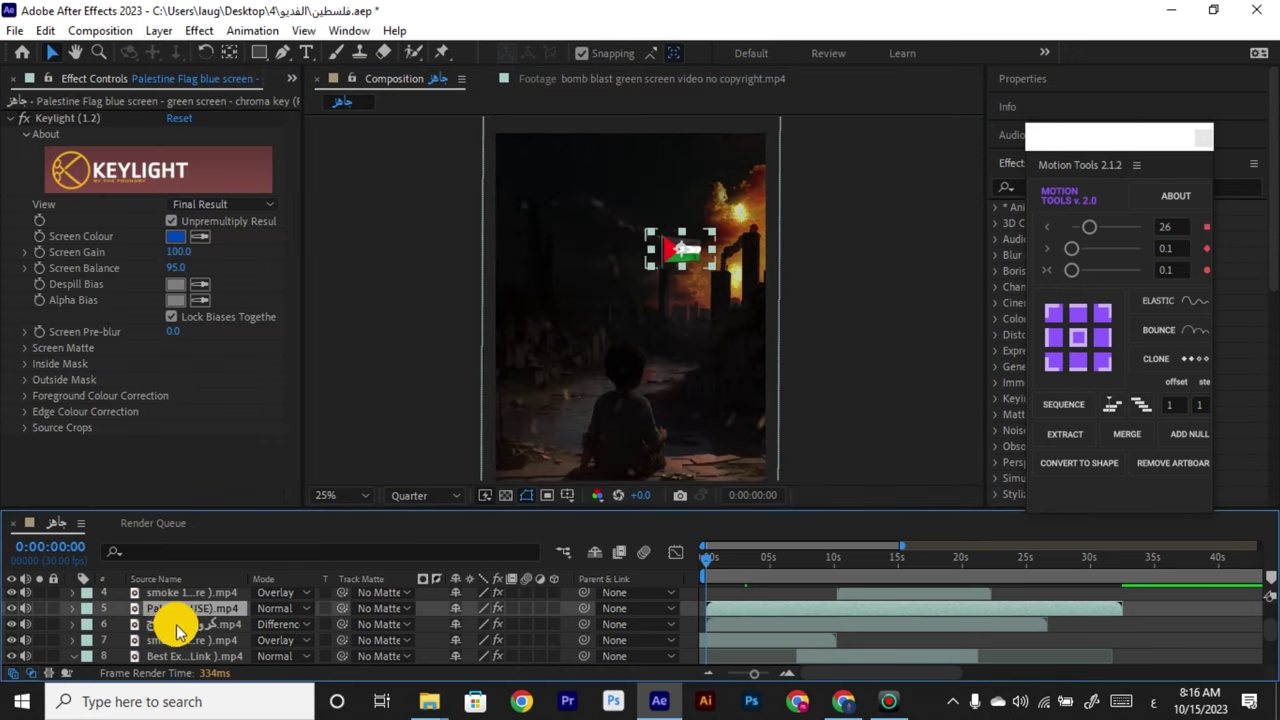
left_click(73, 630)
left_click(73, 628)
scroll(372, 662, "down", 1)
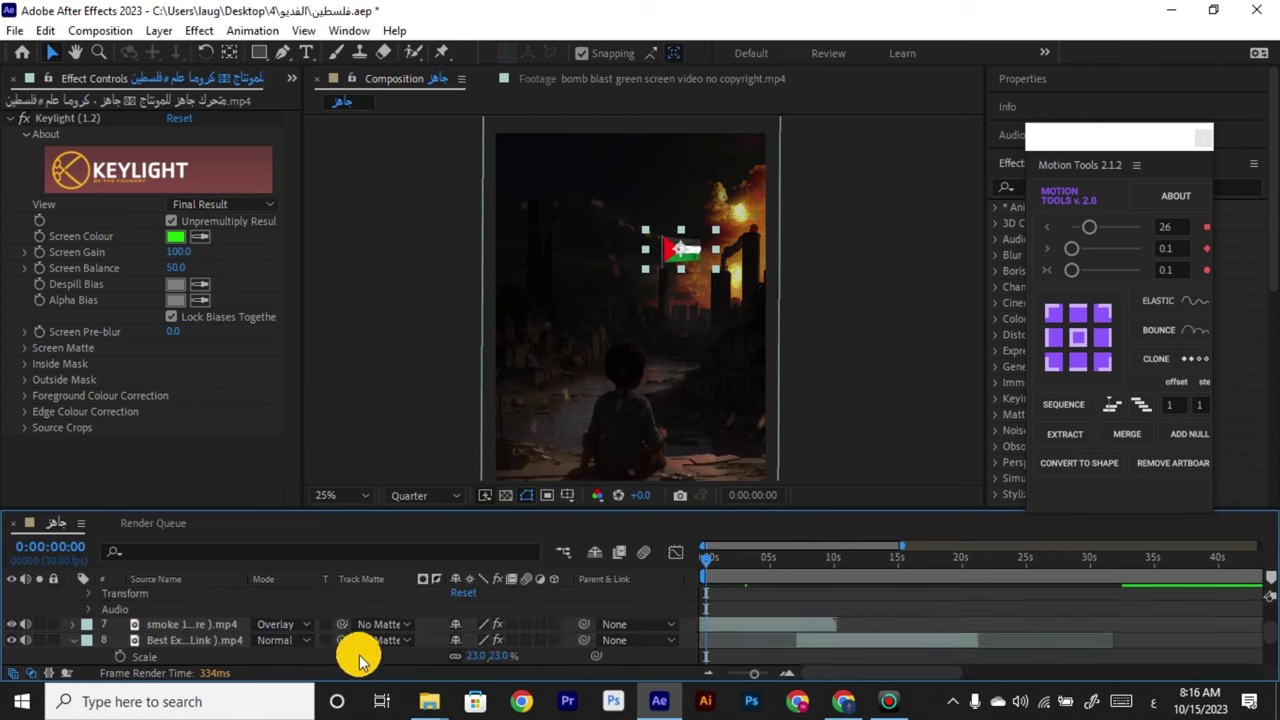
scroll(197, 636, "down", 1)
scroll(198, 641, "down", 2)
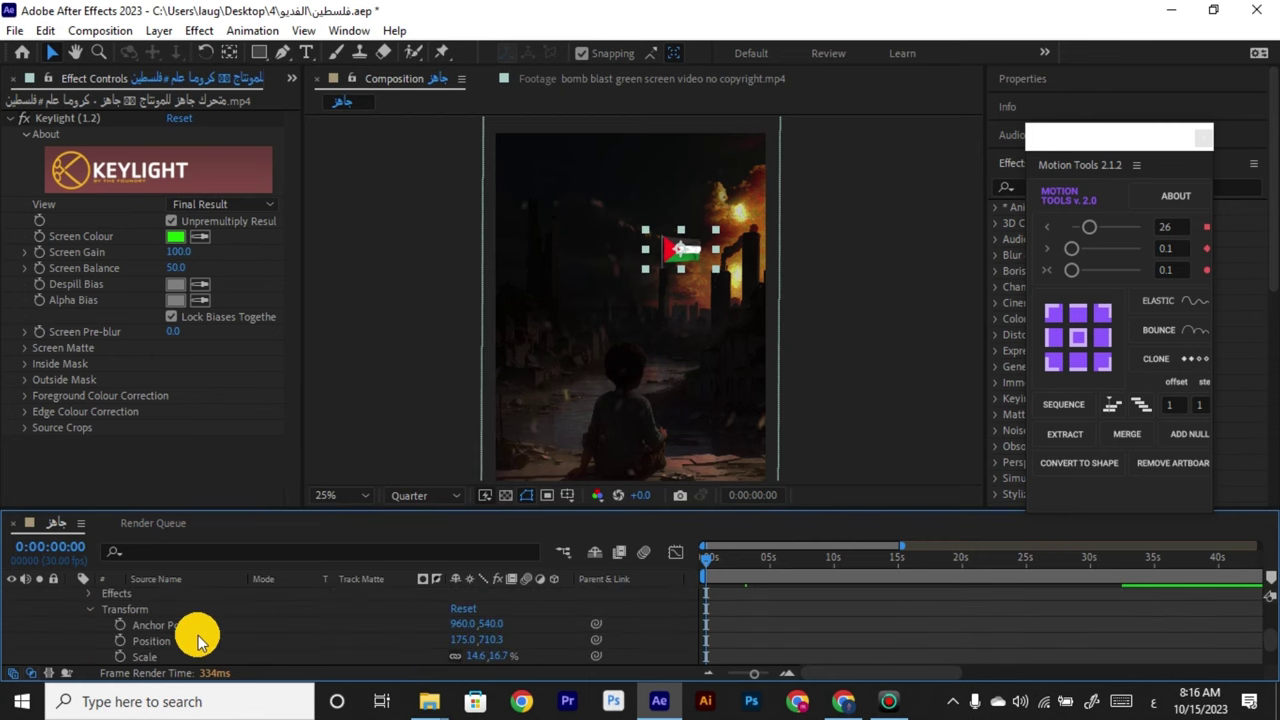
scroll(198, 641, "up", 2)
scroll(688, 641, "up", 3)
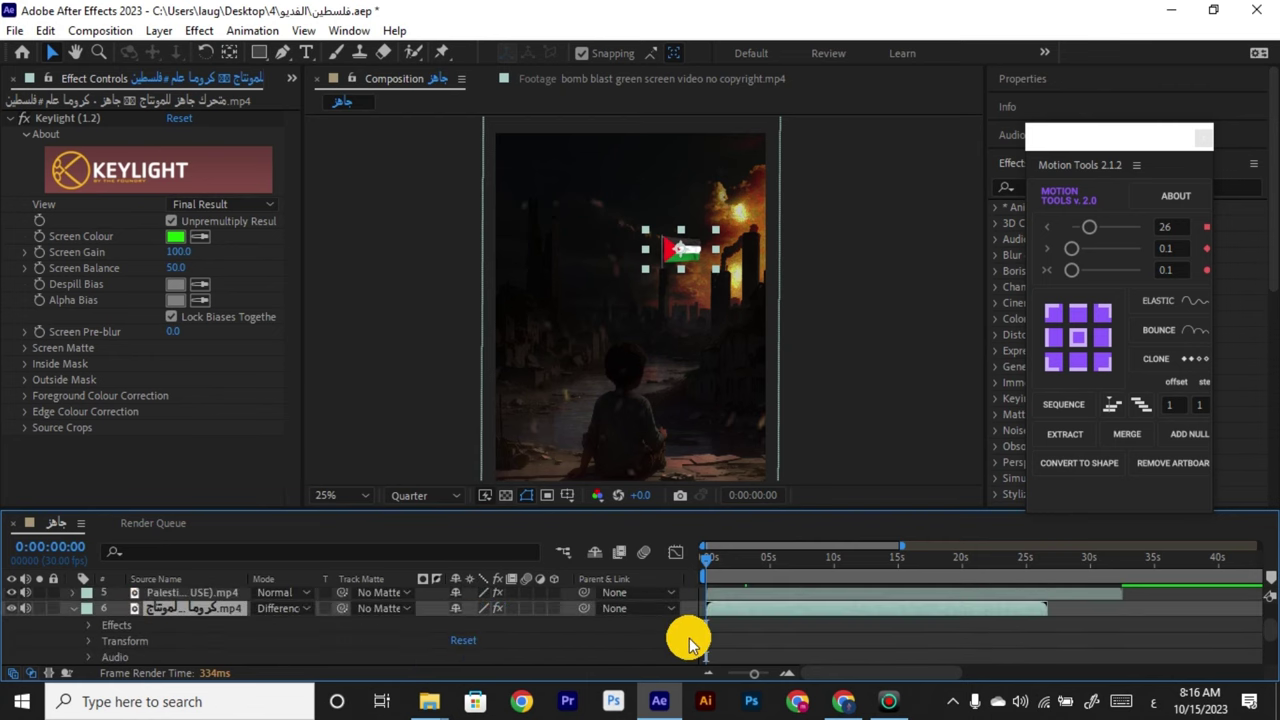
left_click(88, 641)
scroll(272, 637, "down", 1)
scroll(474, 650, "down", 2)
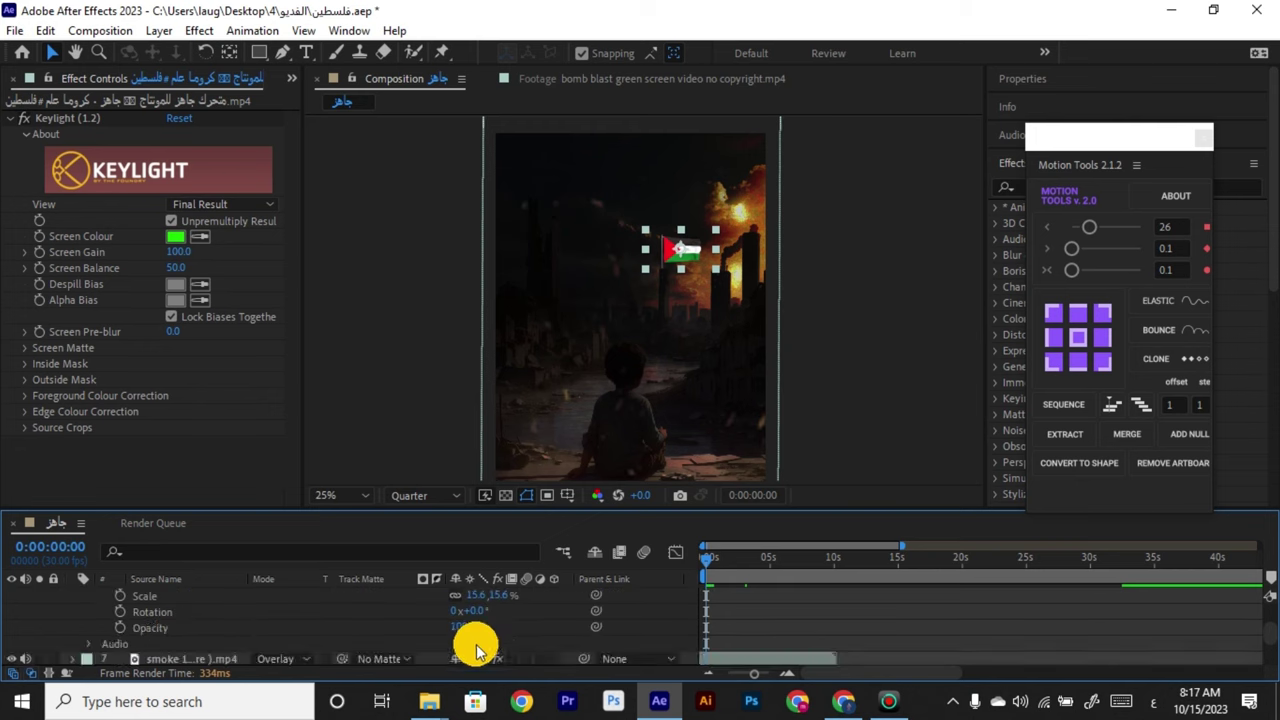
left_click_drag(461, 629, 441, 631)
scroll(716, 608, "up", 5)
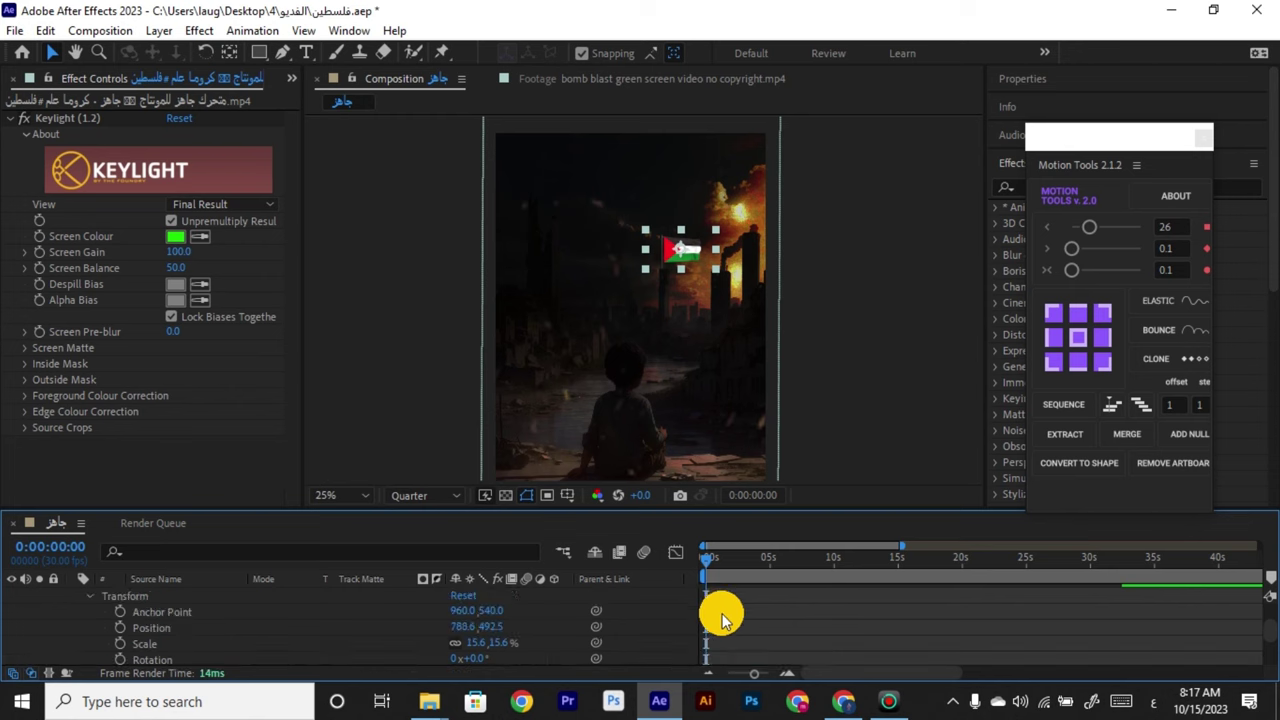
Try the Overlay, Screen and Color Dodge blending modes on the blue-screen flag layer.
left_click(740, 597)
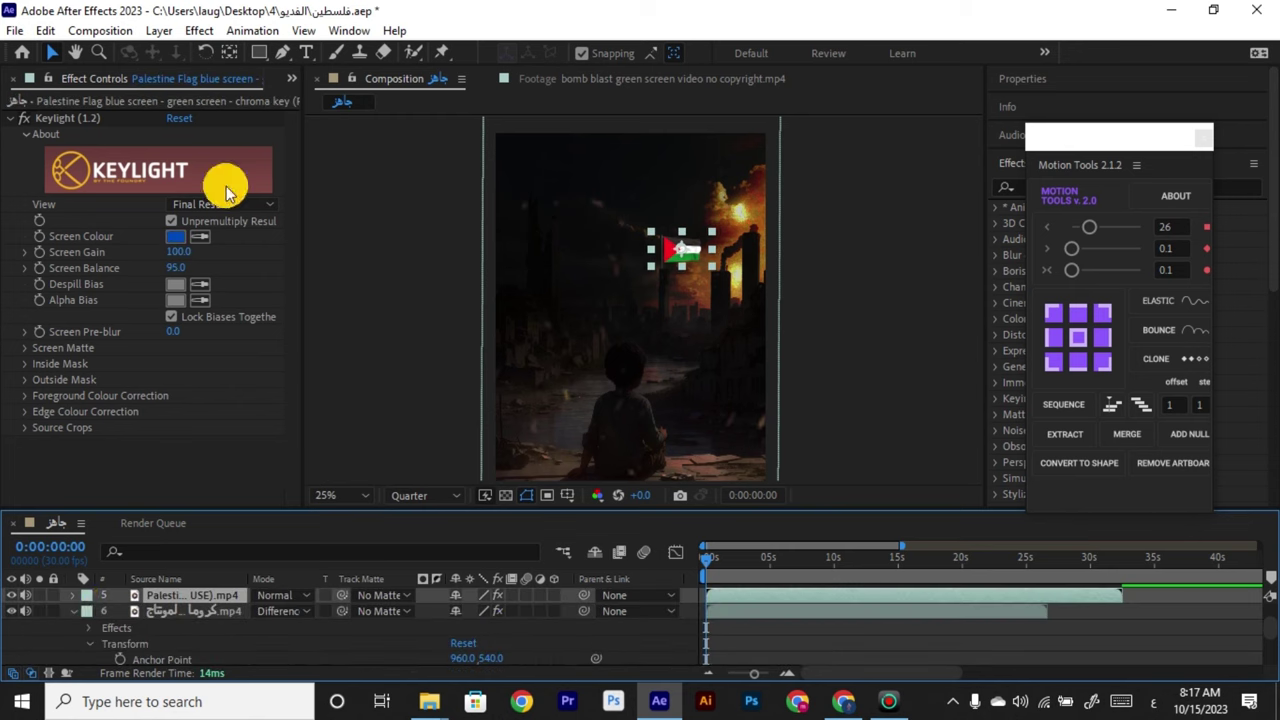
left_click(199, 30)
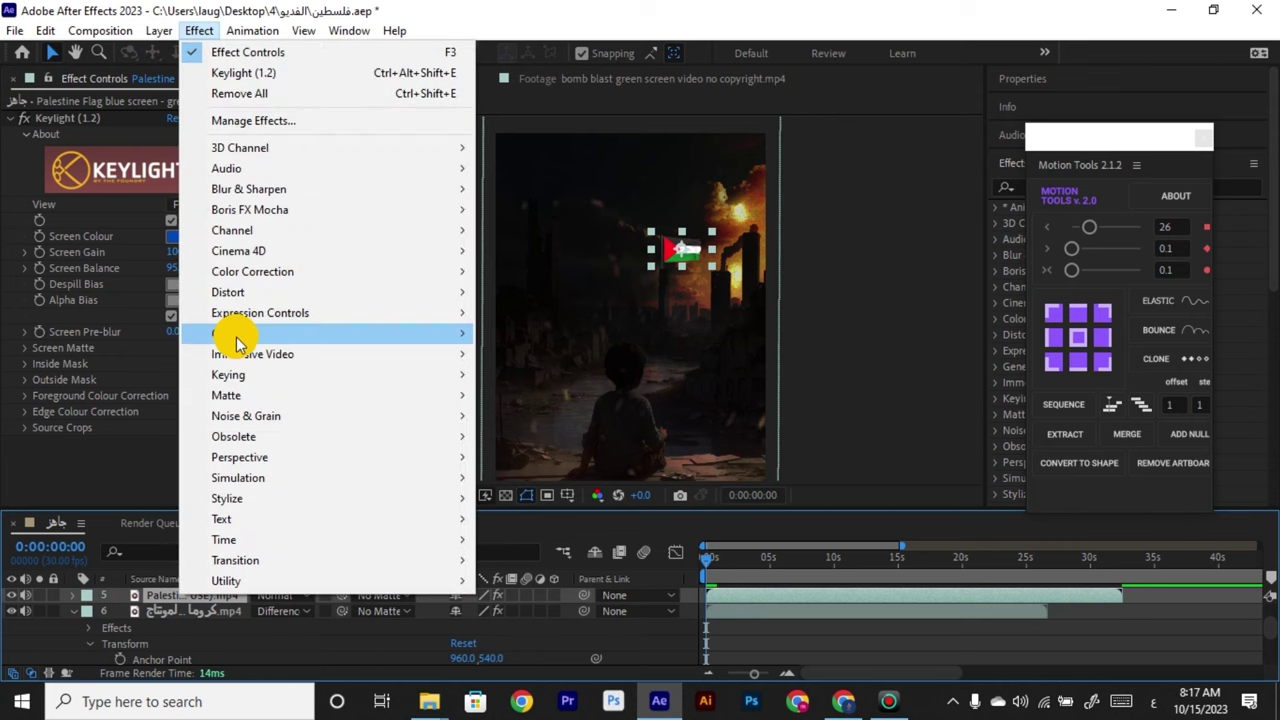
left_click(300, 600)
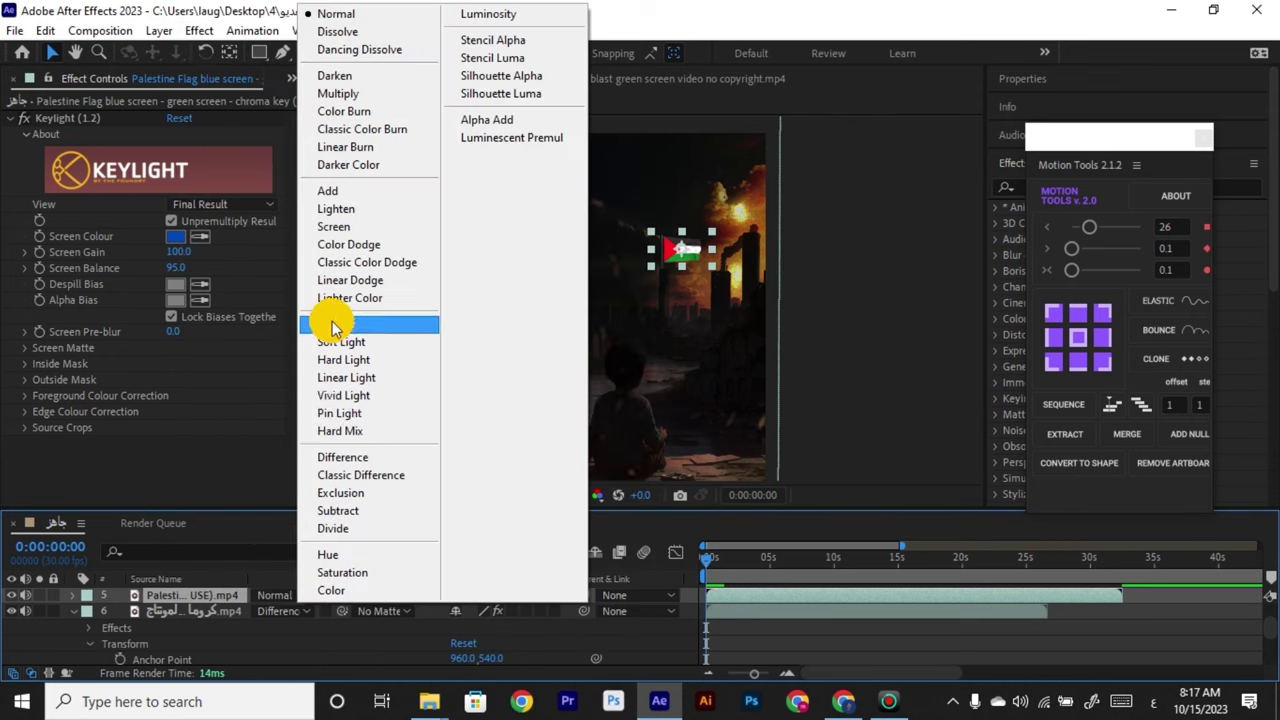
left_click(333, 325)
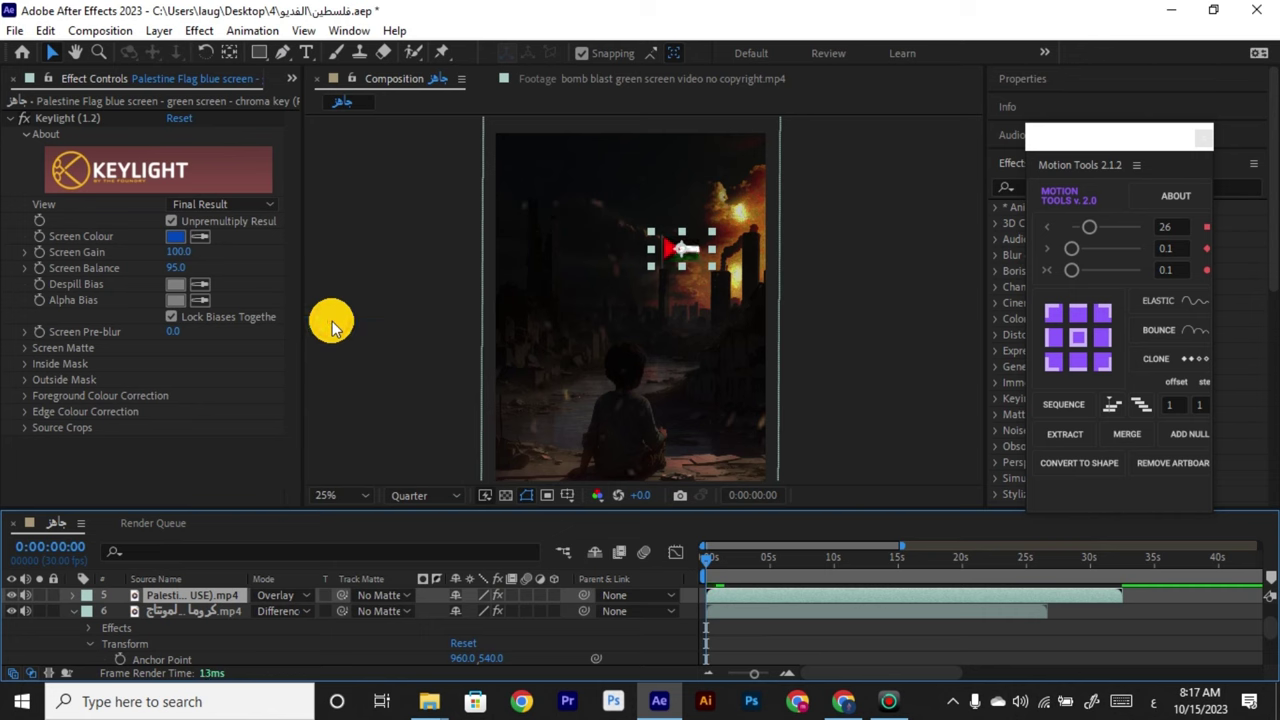
left_click(303, 596)
left_click(321, 229)
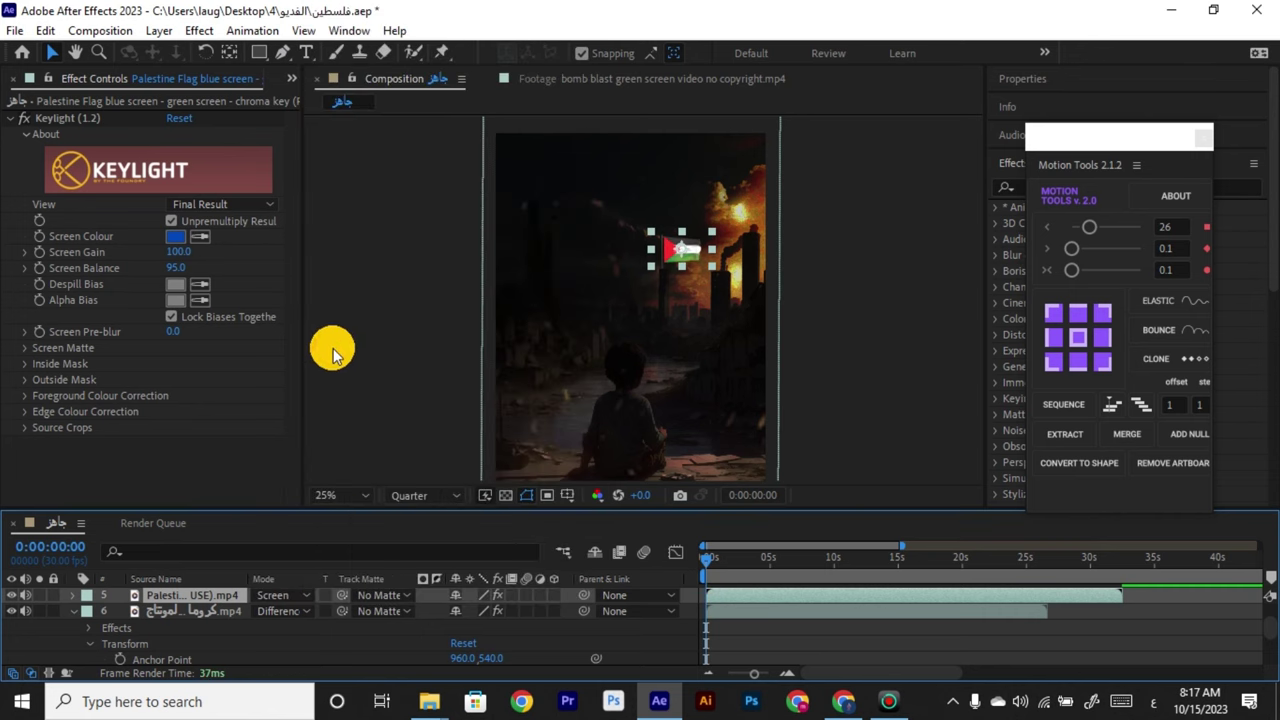
left_click(303, 597)
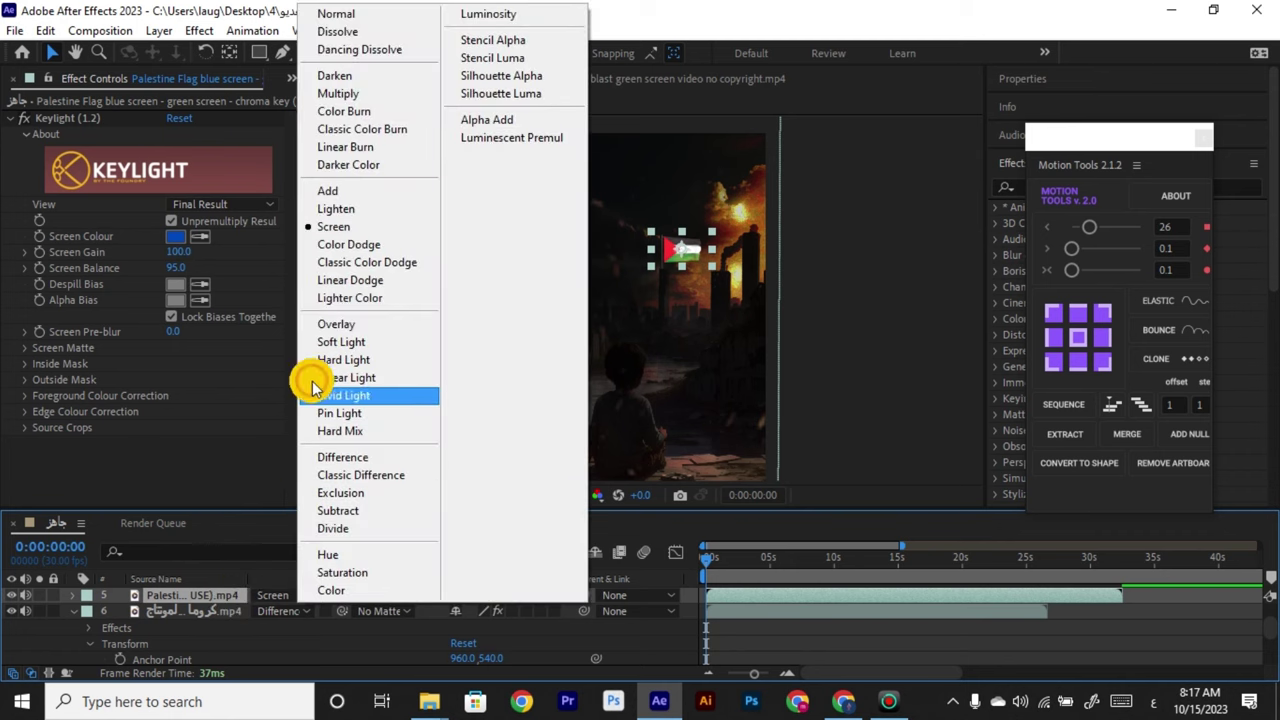
left_click(349, 250)
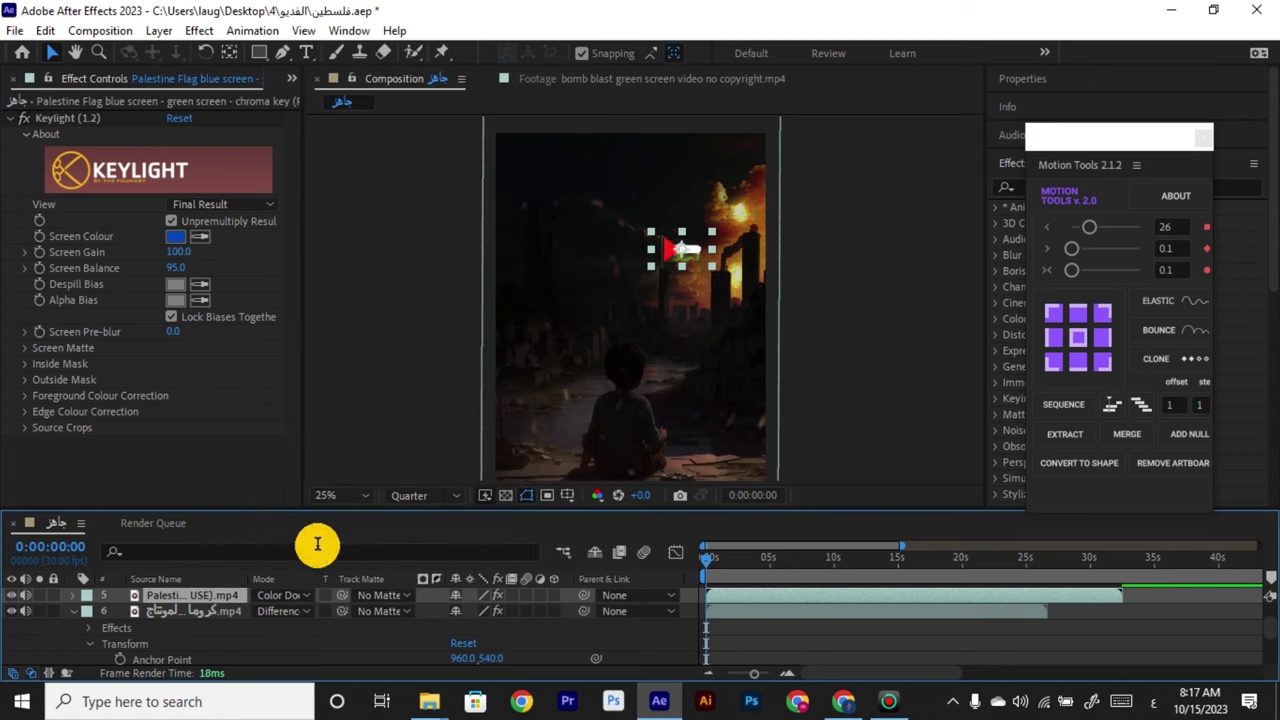
Try the Dissolve, Dancing Dissolve, Add, Soft Light and Hard Light blending modes on the blue-screen flag layer.
left_click(300, 596)
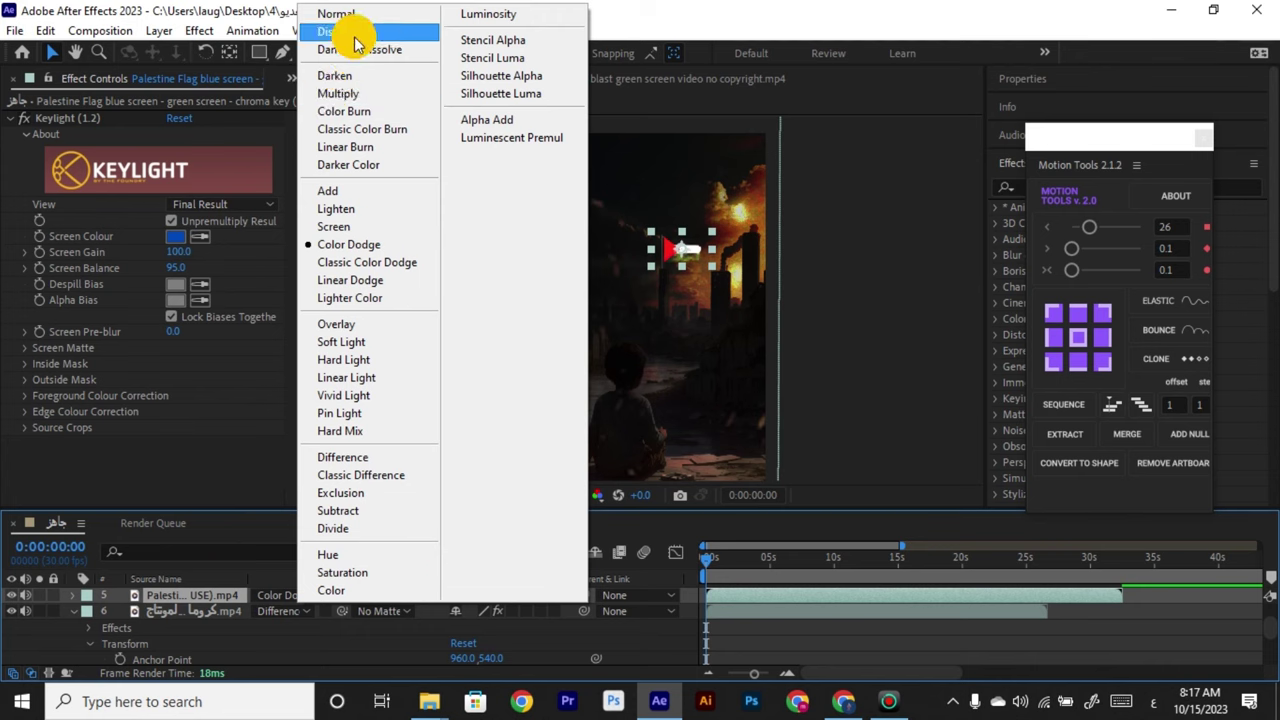
left_click(345, 31)
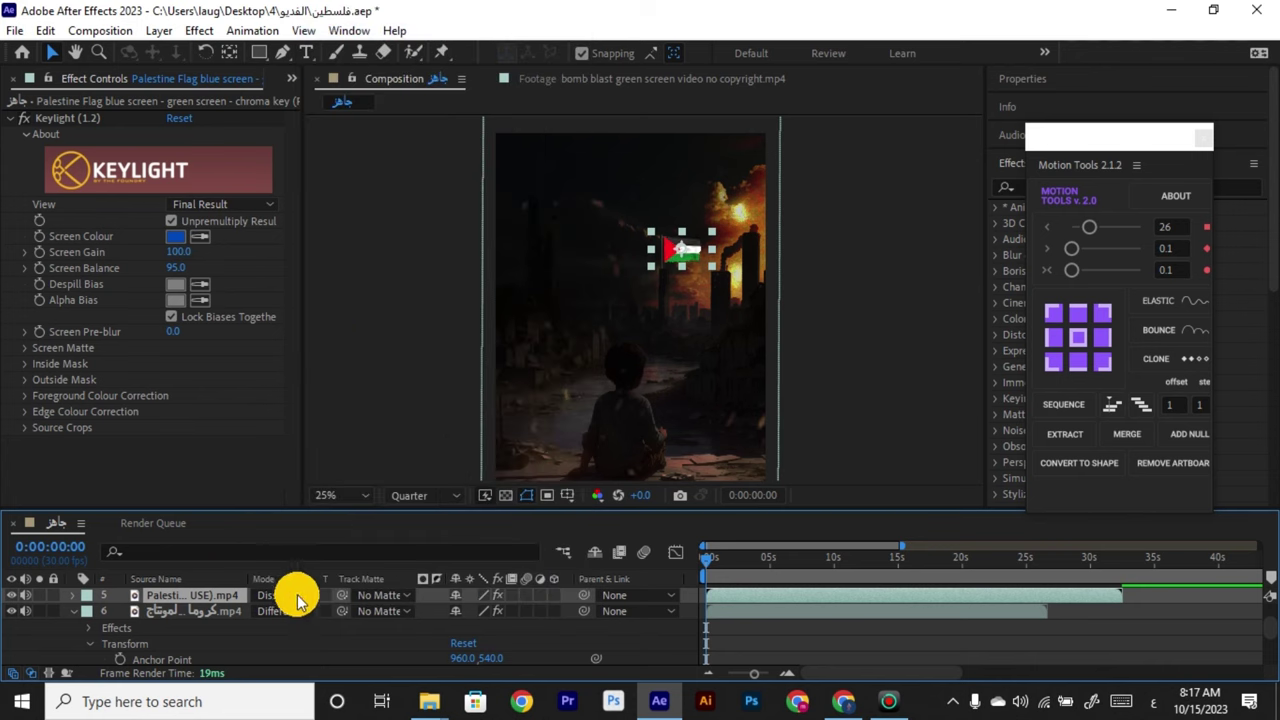
left_click(298, 597)
left_click(352, 51)
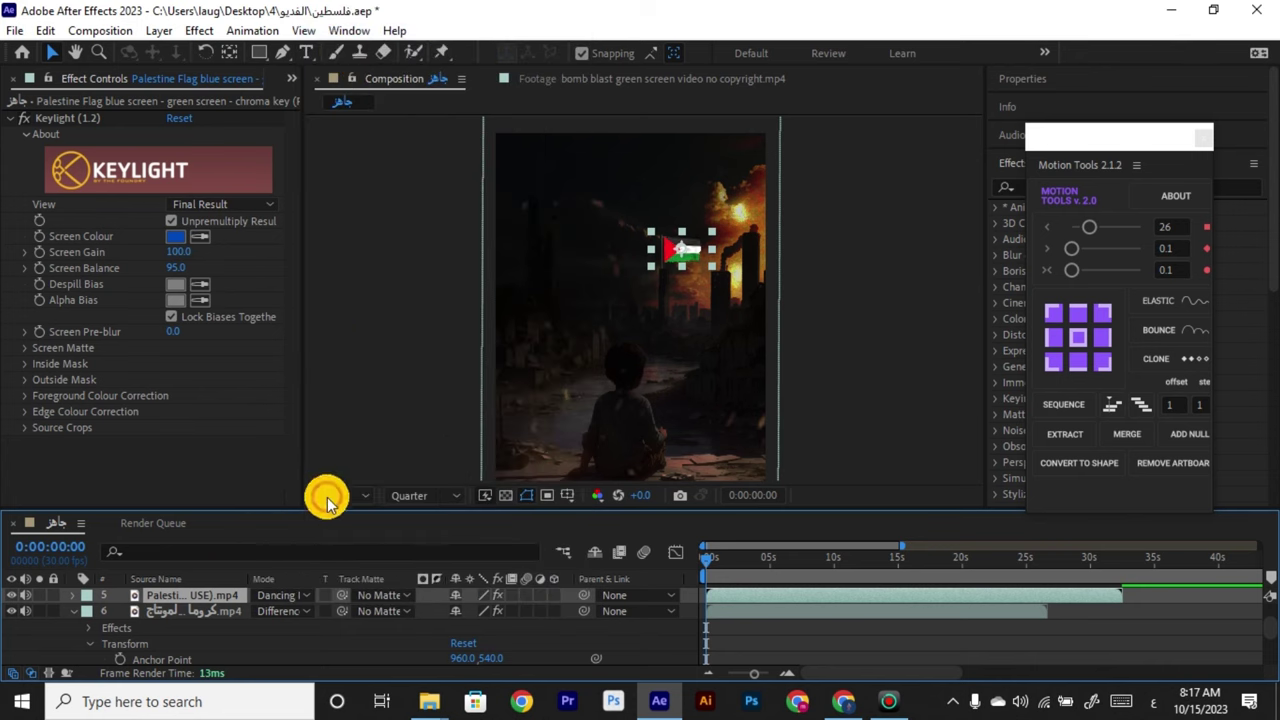
left_click(305, 597)
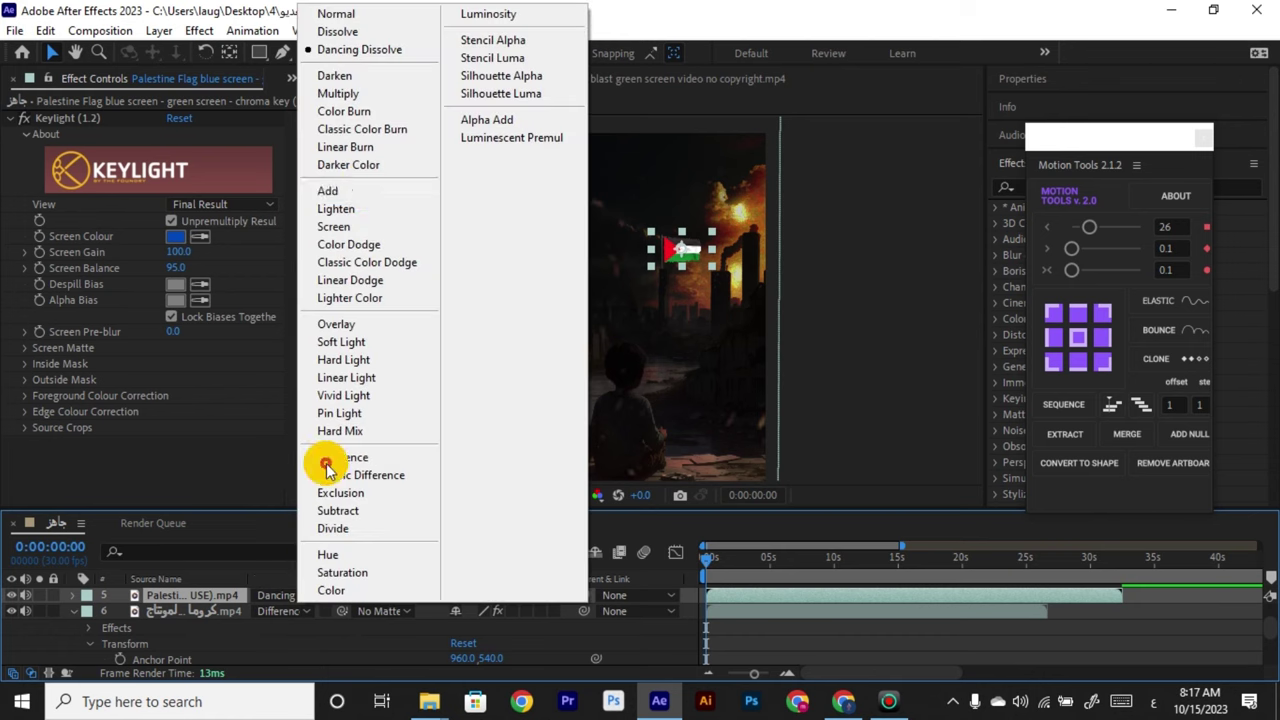
left_click(366, 192)
left_click(300, 595)
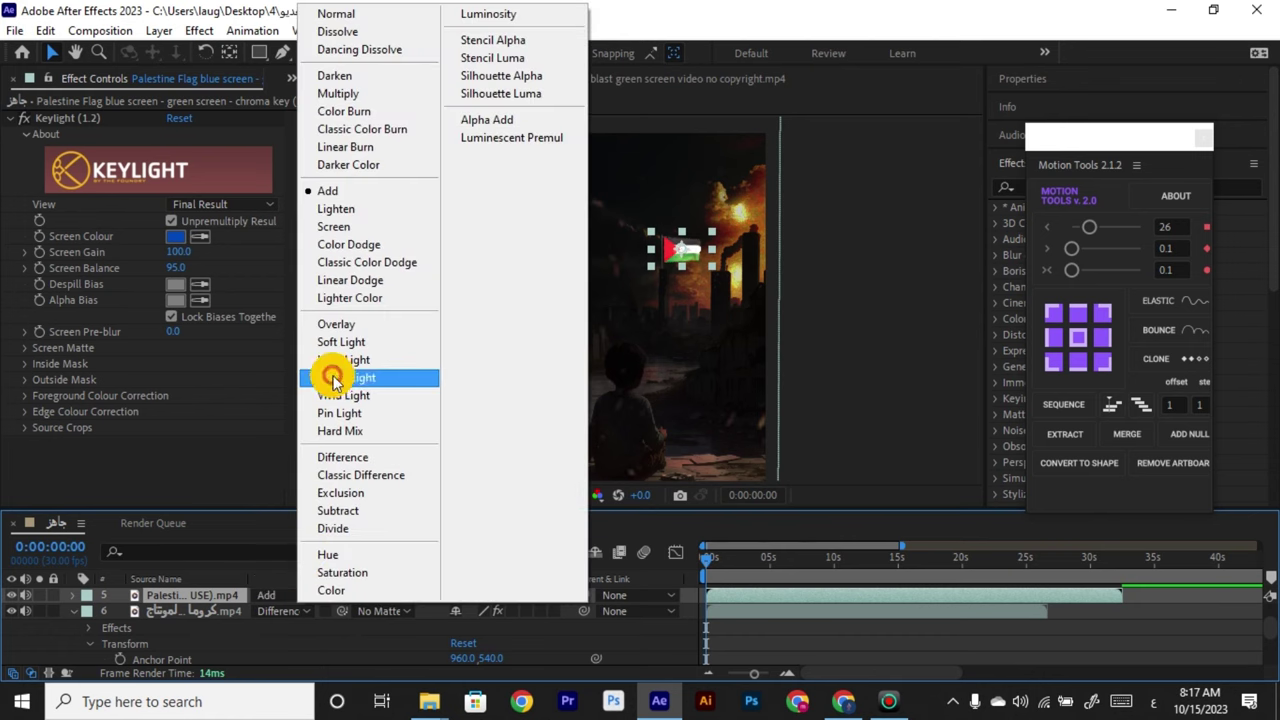
left_click(340, 342)
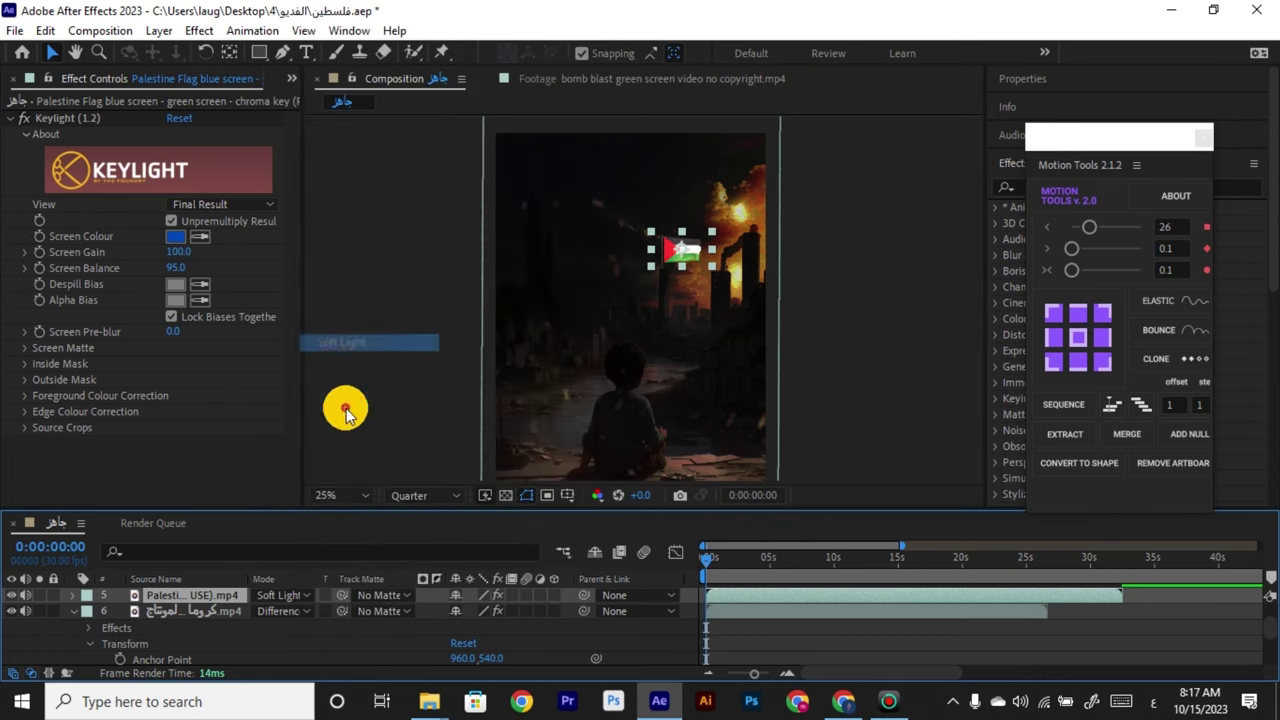
left_click(305, 597)
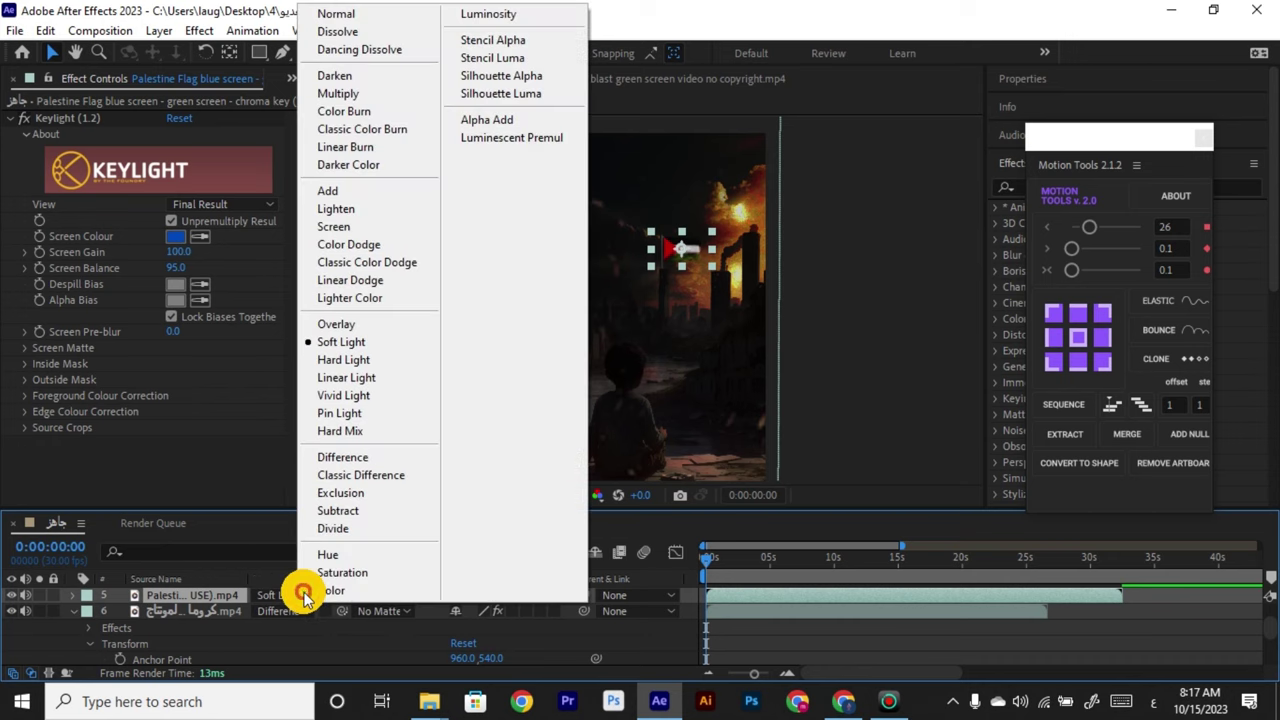
left_click(360, 360)
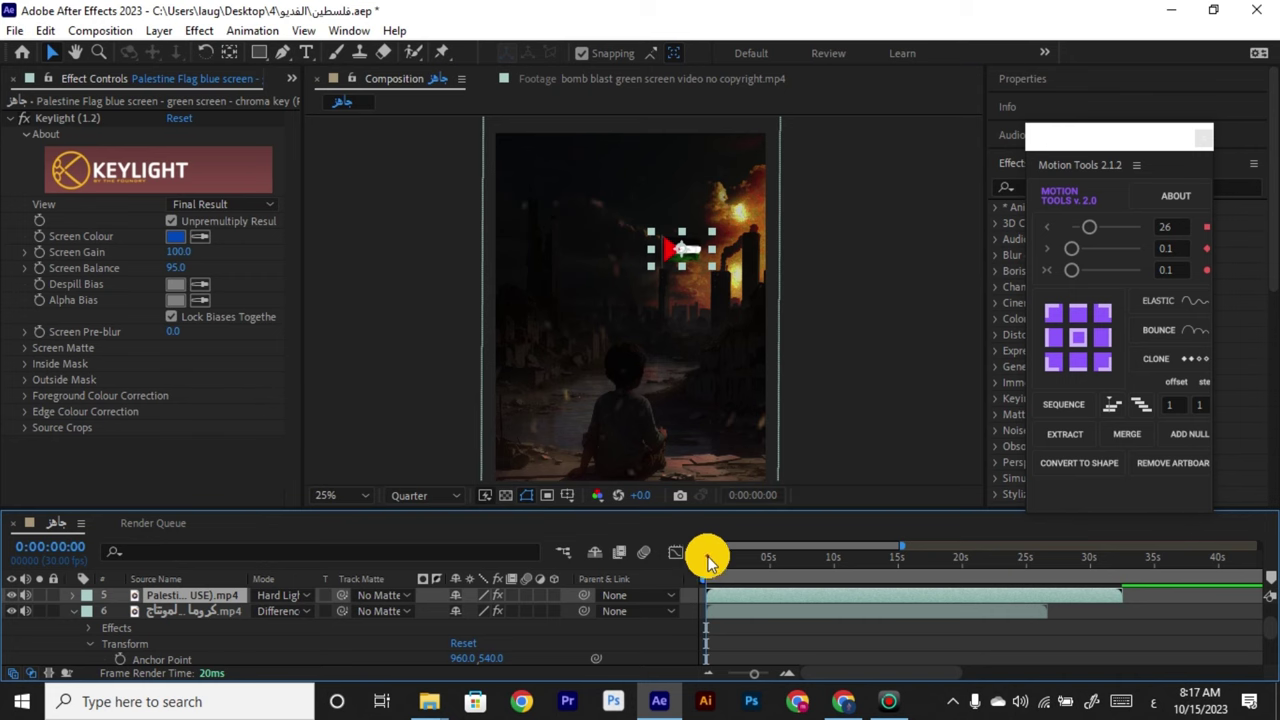
Preview the composition with the layers deselected and examine the flag near the warplane at 0:00:02:08, close up and in the full frame.
left_click(850, 410)
left_click(855, 418)
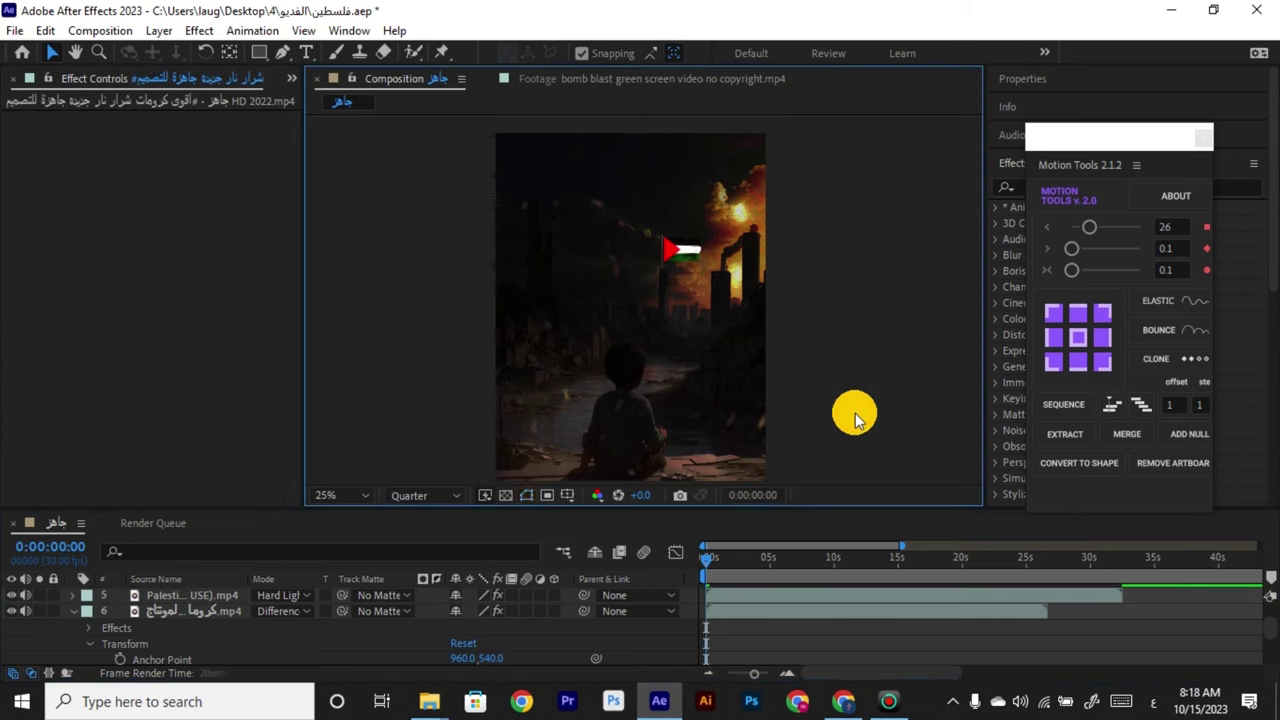
left_click(718, 310)
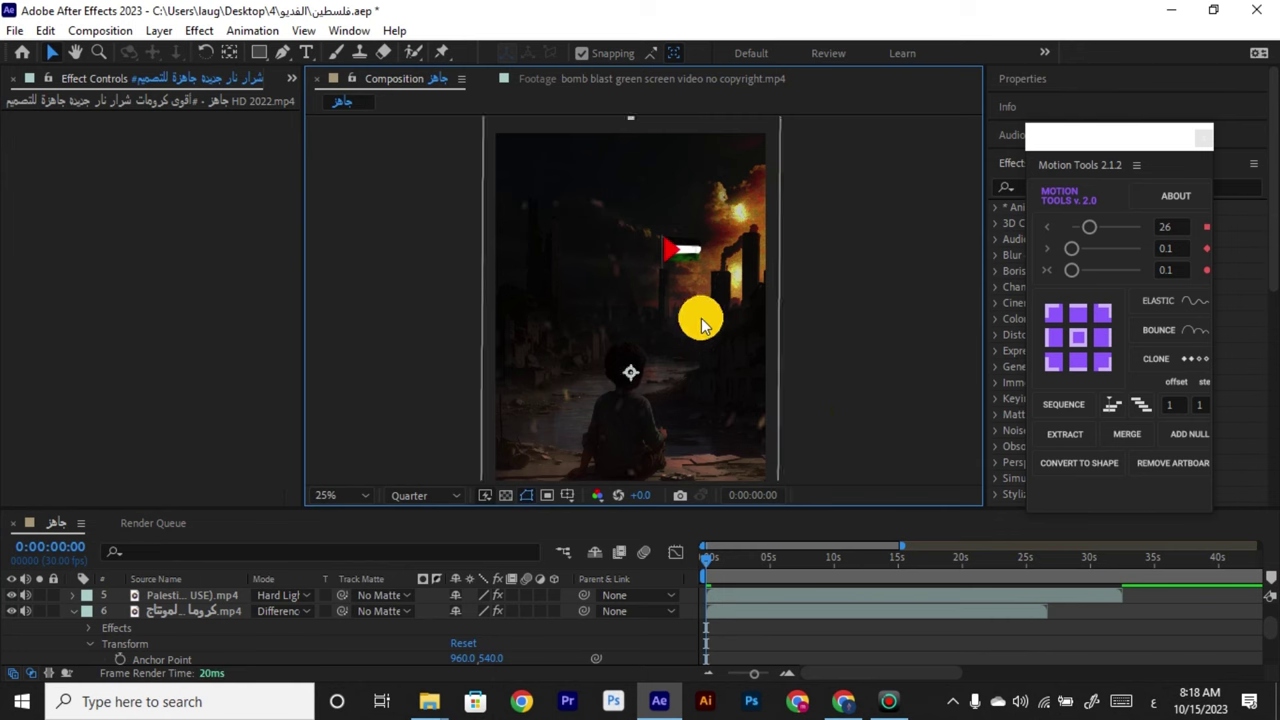
key("space")
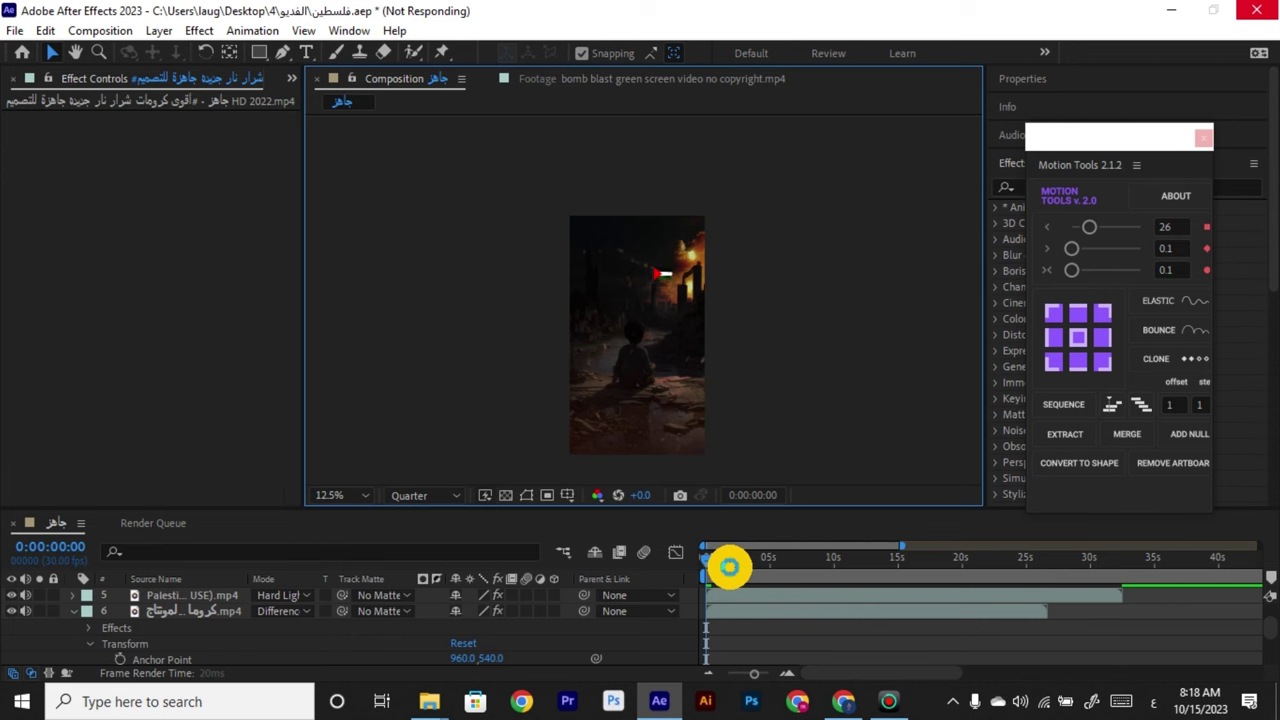
left_click(729, 567)
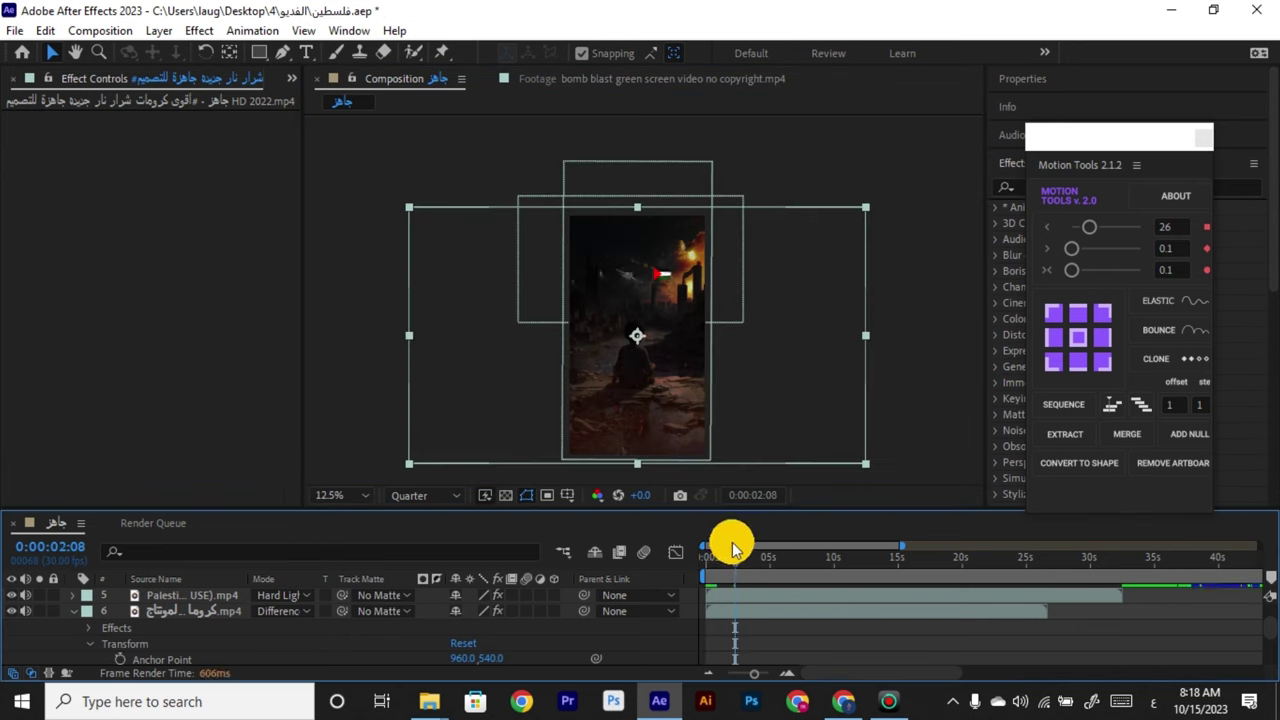
scroll(665, 305, "up", 2)
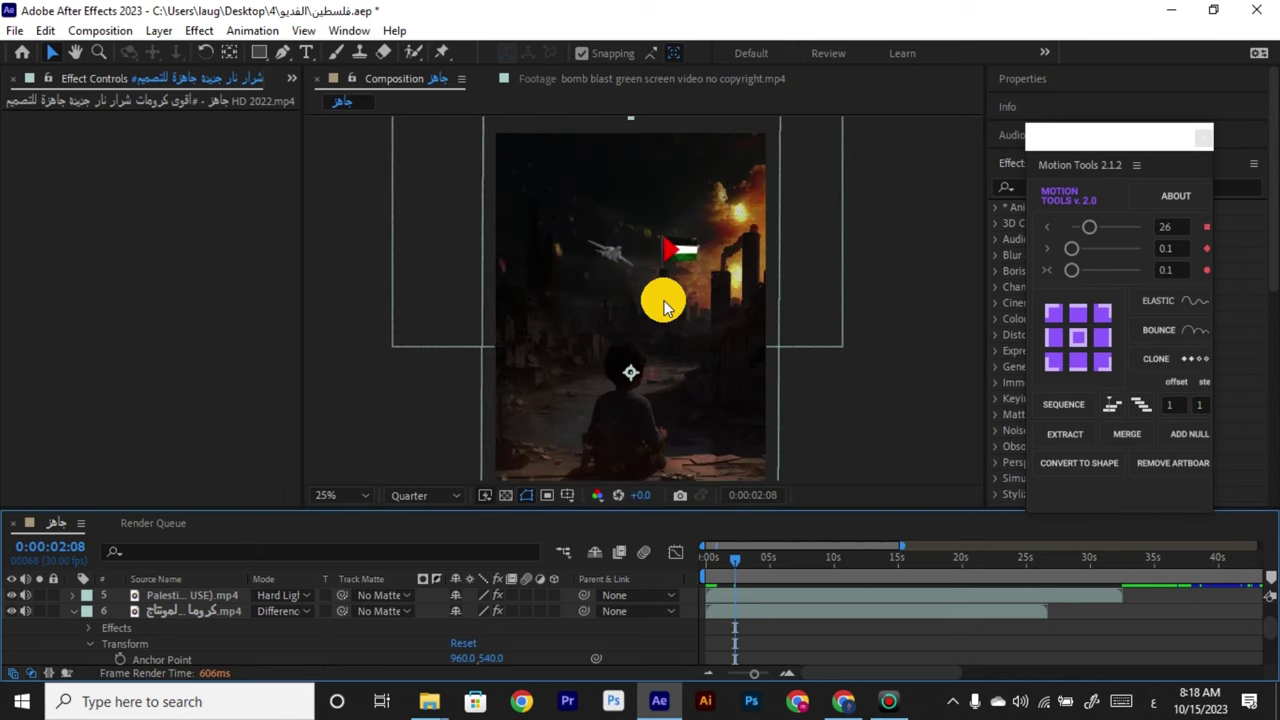
scroll(665, 305, "down", 1)
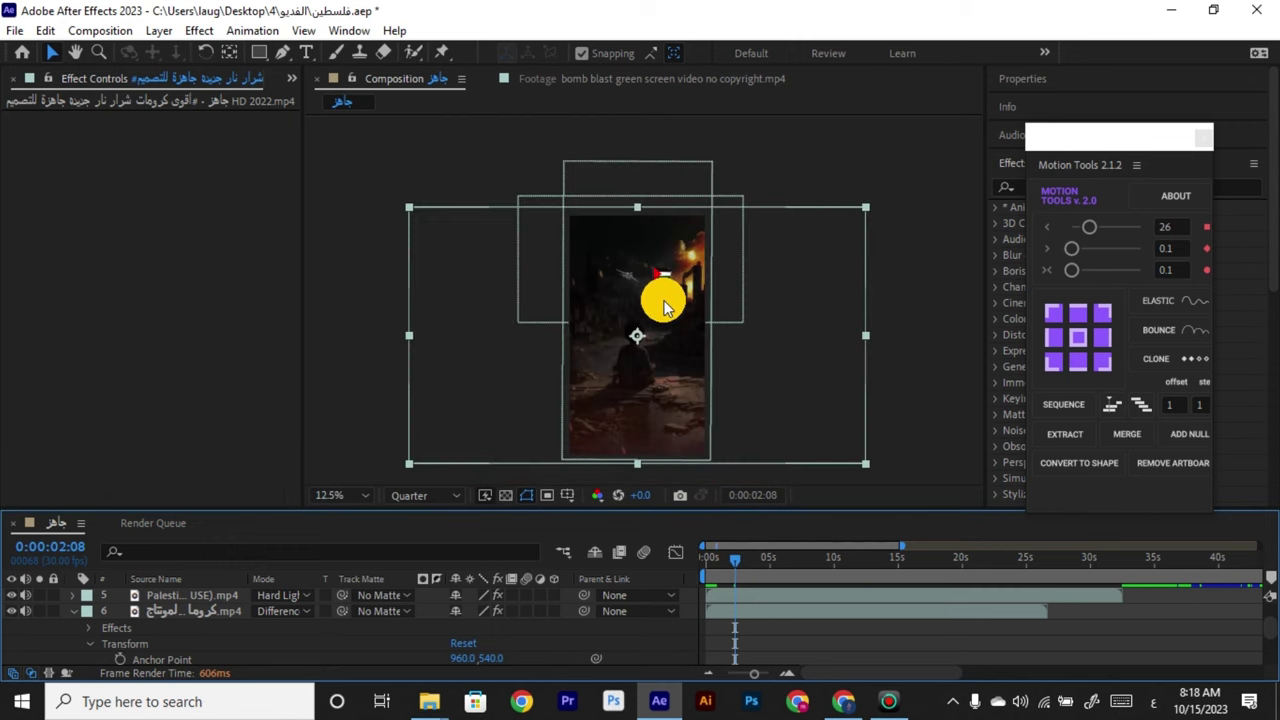
scroll(665, 305, "up", 1)
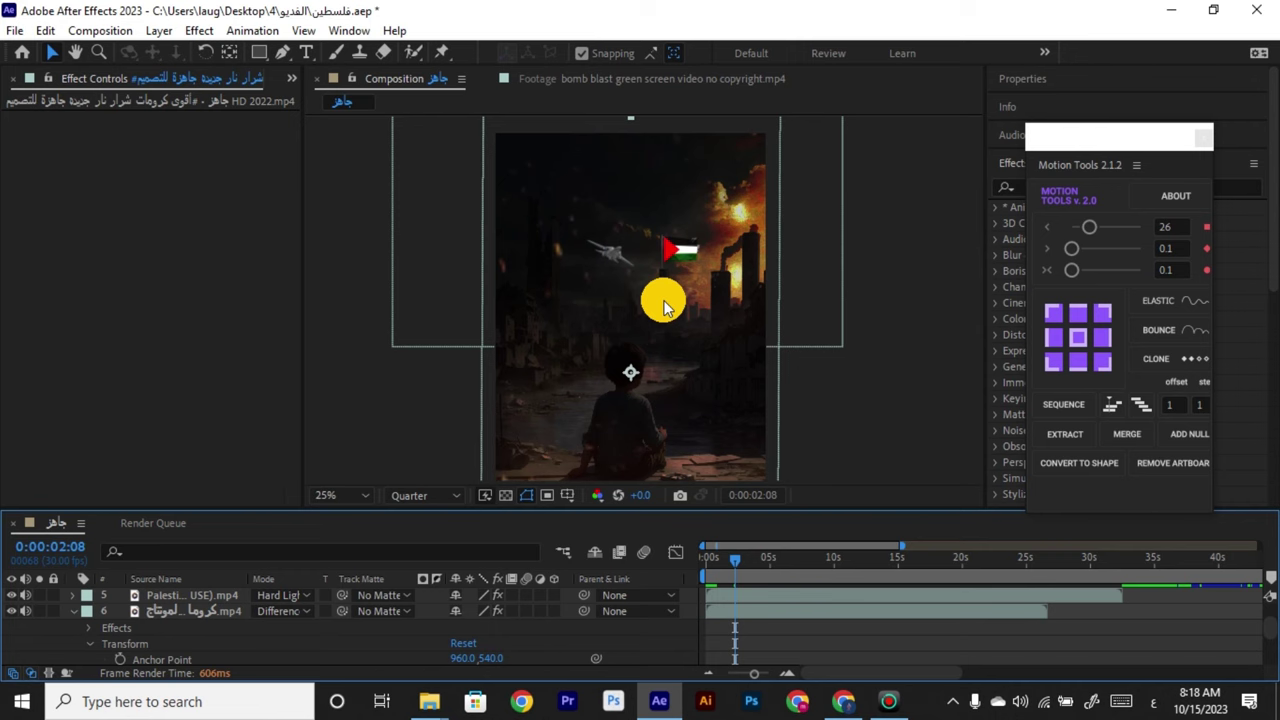
scroll(665, 305, "up", 1)
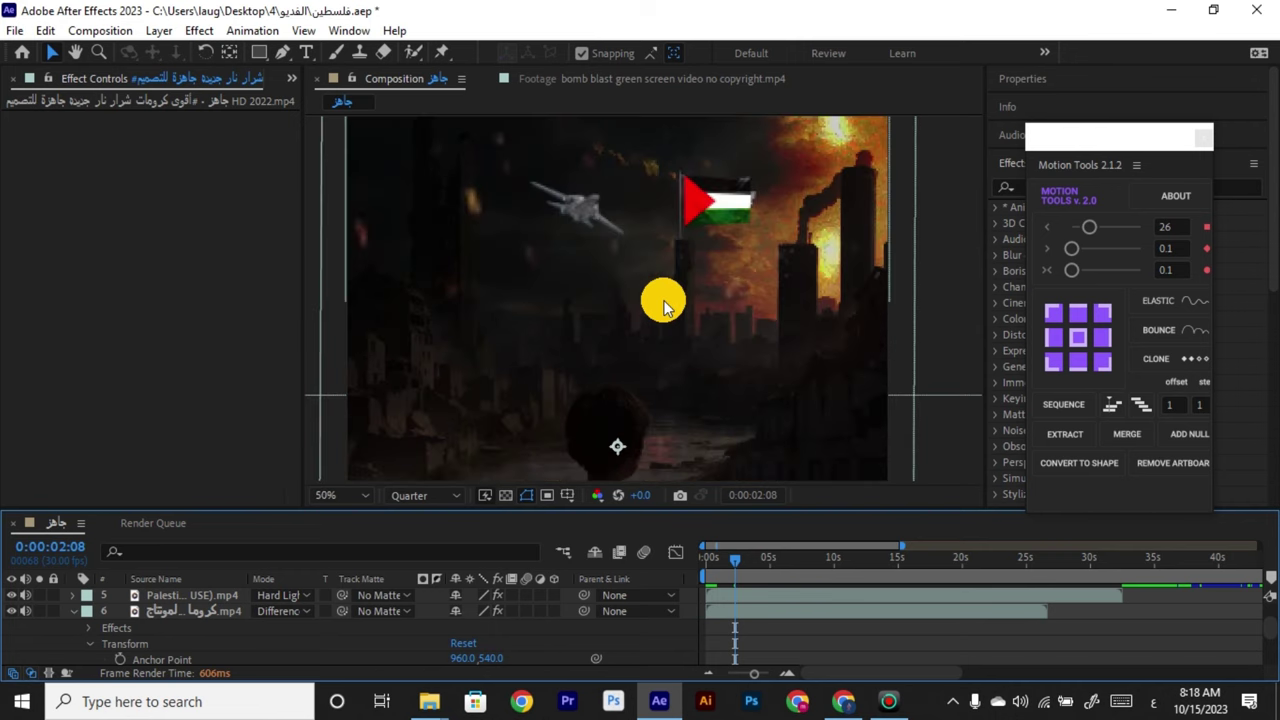
scroll(665, 305, "down", 2)
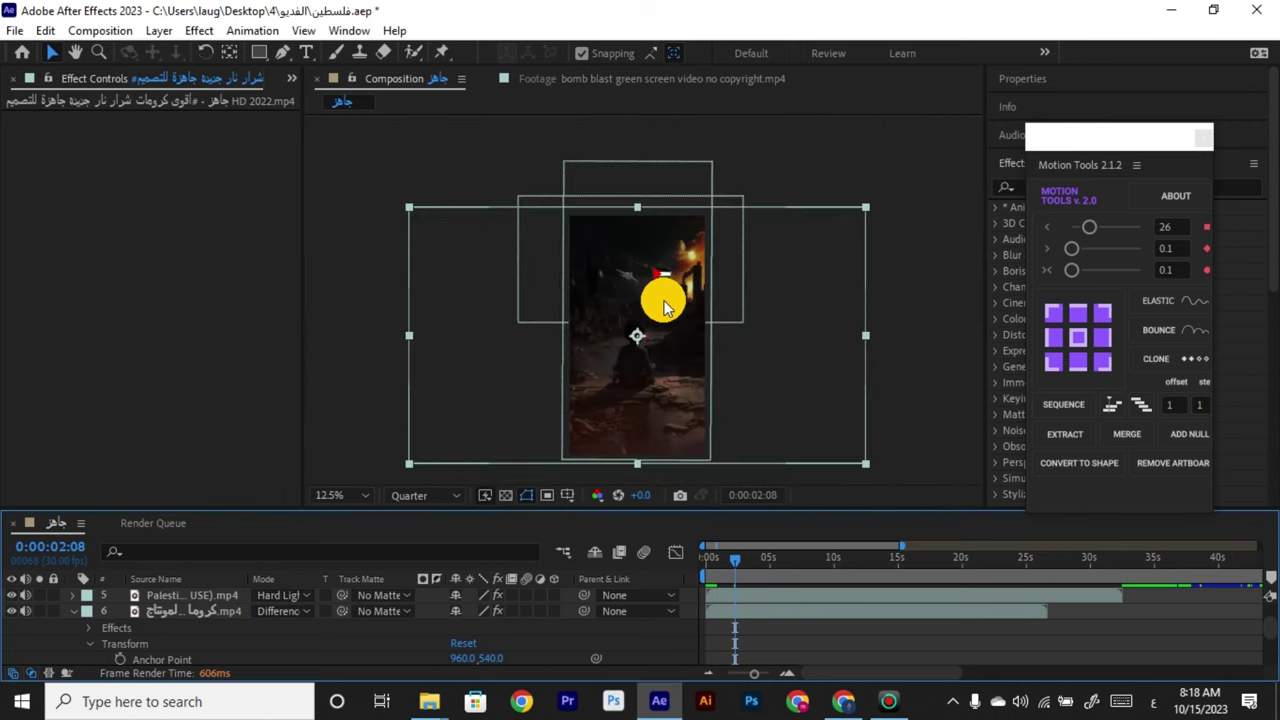
Shift the floating Motion Tools panel slightly up and return to the start of the timeline.
left_click(723, 571)
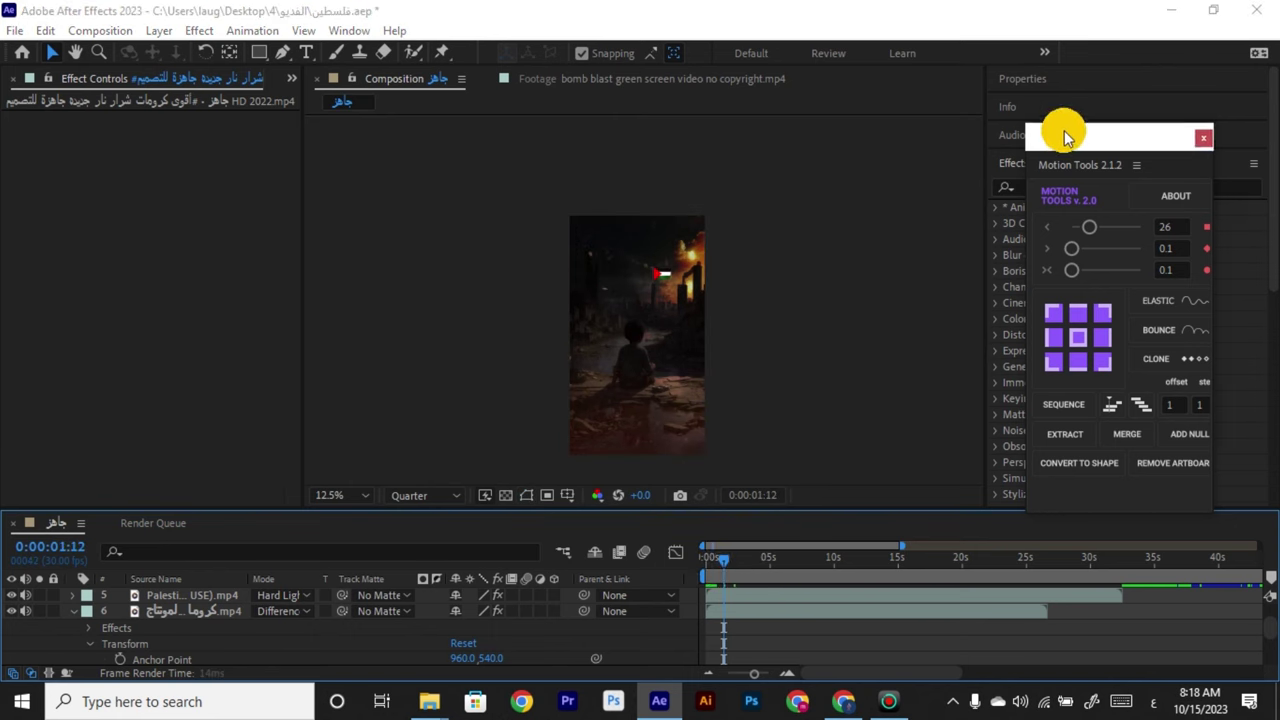
left_click_drag(1063, 130, 1029, 94)
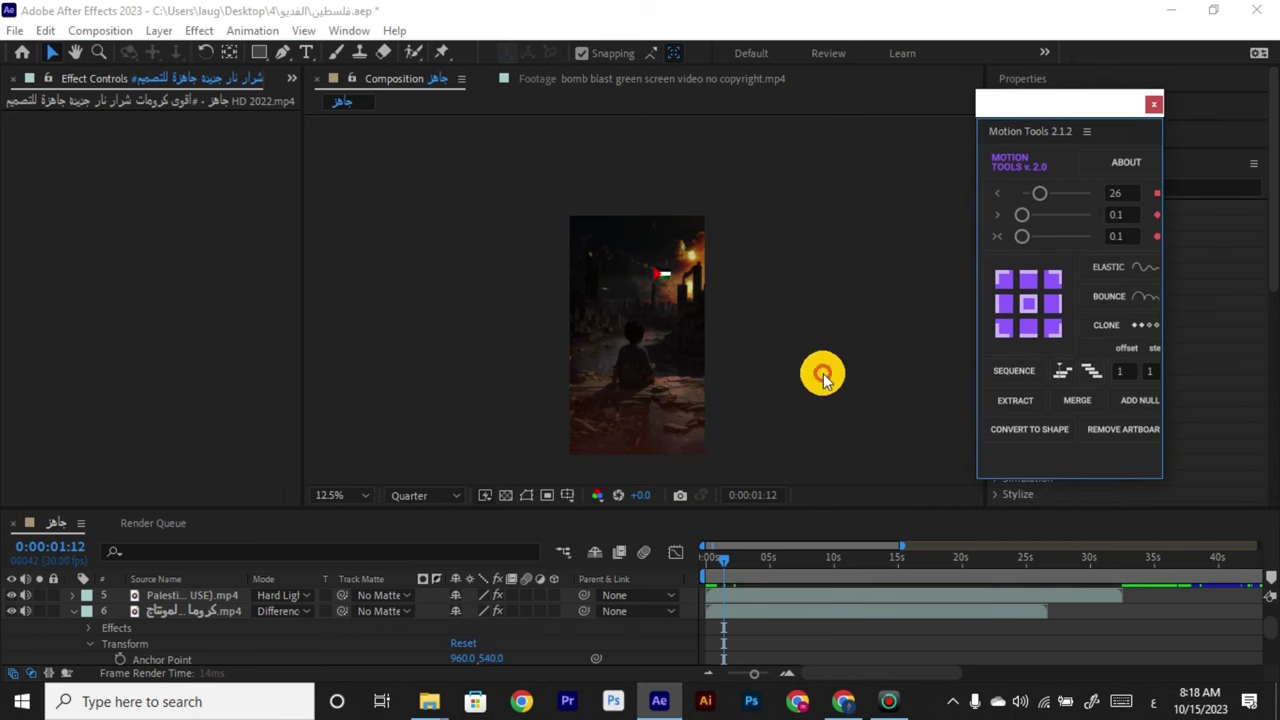
key("Page_Up")
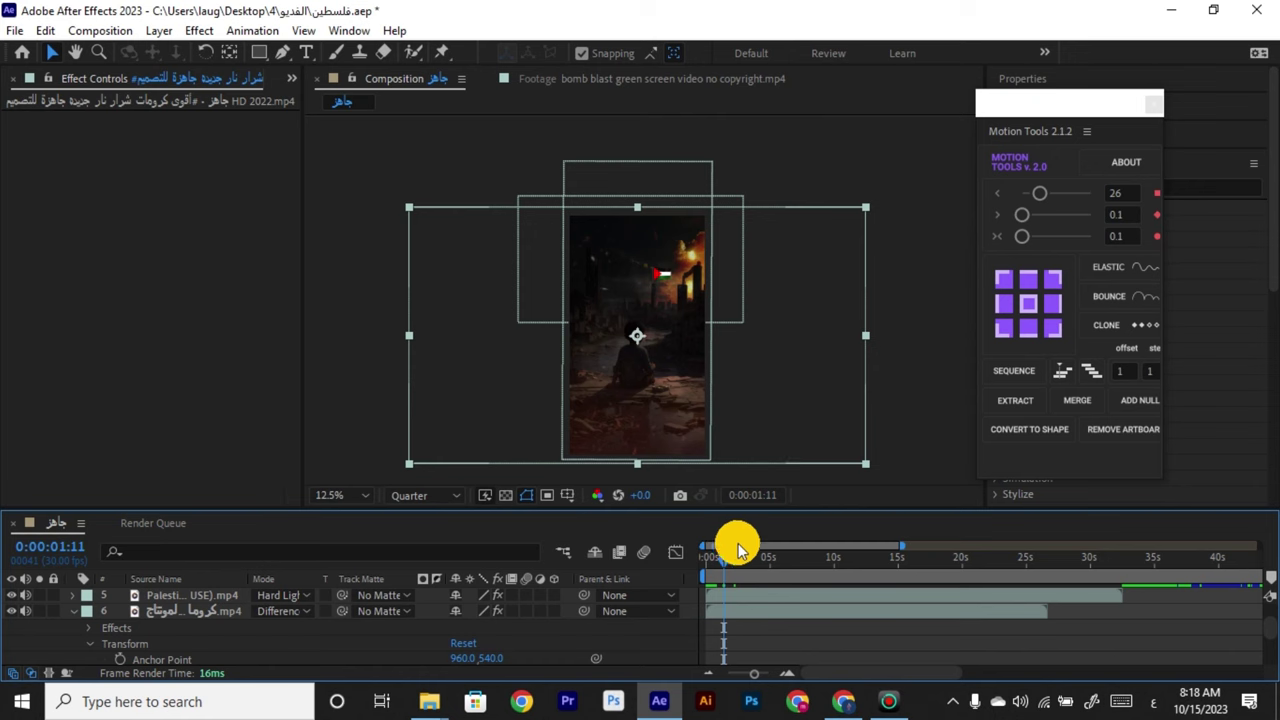
left_click_drag(723, 566, 697, 583)
left_click(695, 582)
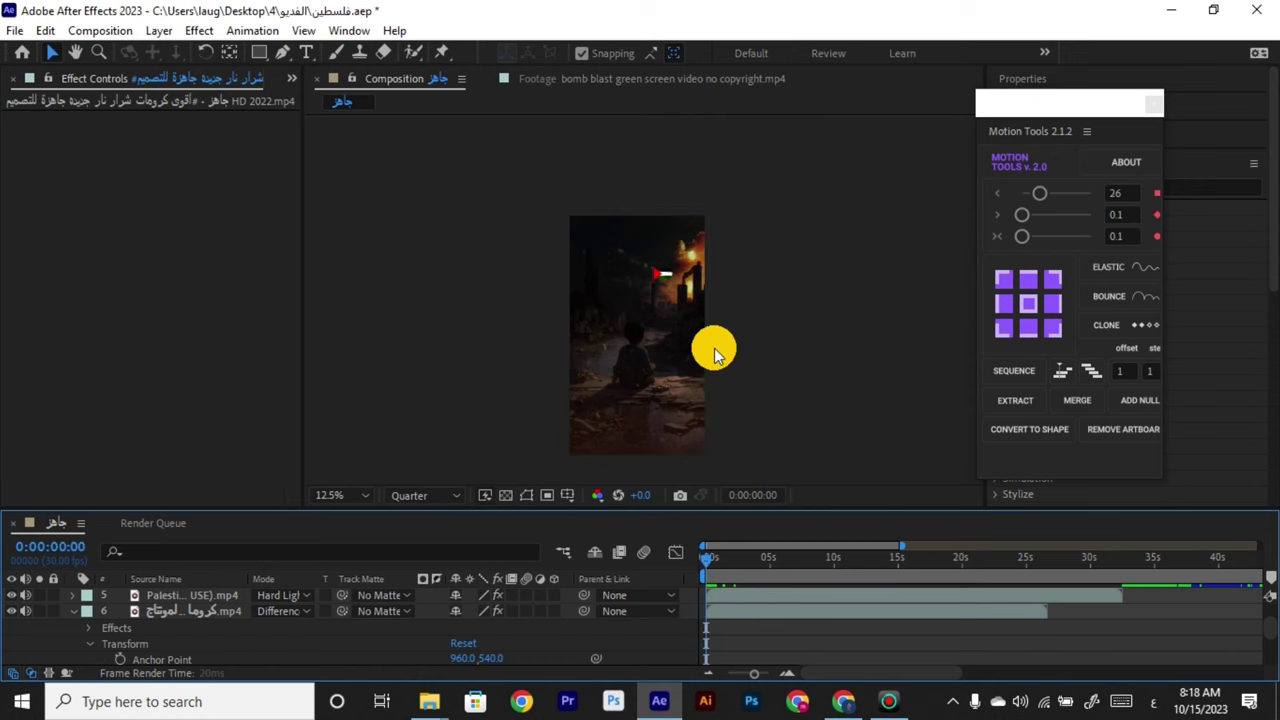
Go to 0:00:01:16 and inspect the flag and its pole at closer magnification.
left_click(718, 566)
left_click_drag(718, 566, 729, 566)
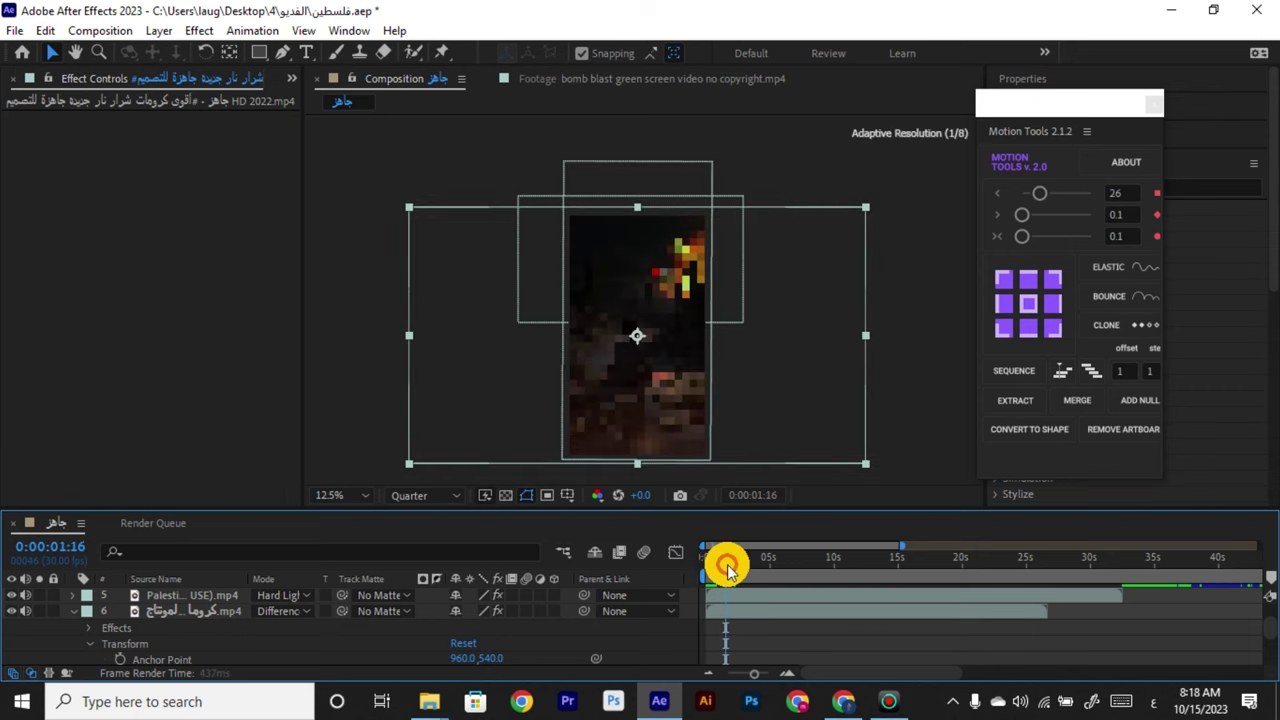
scroll(661, 285, "up", 4)
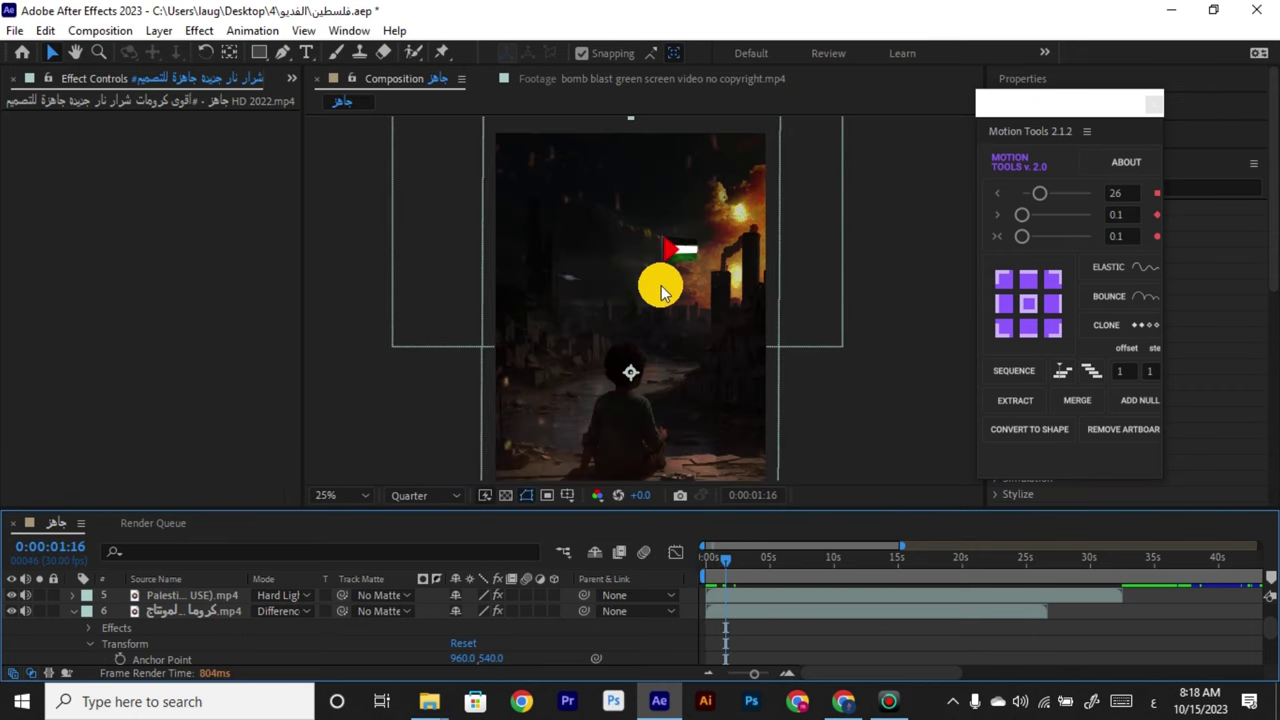
scroll(741, 200, "up", 2)
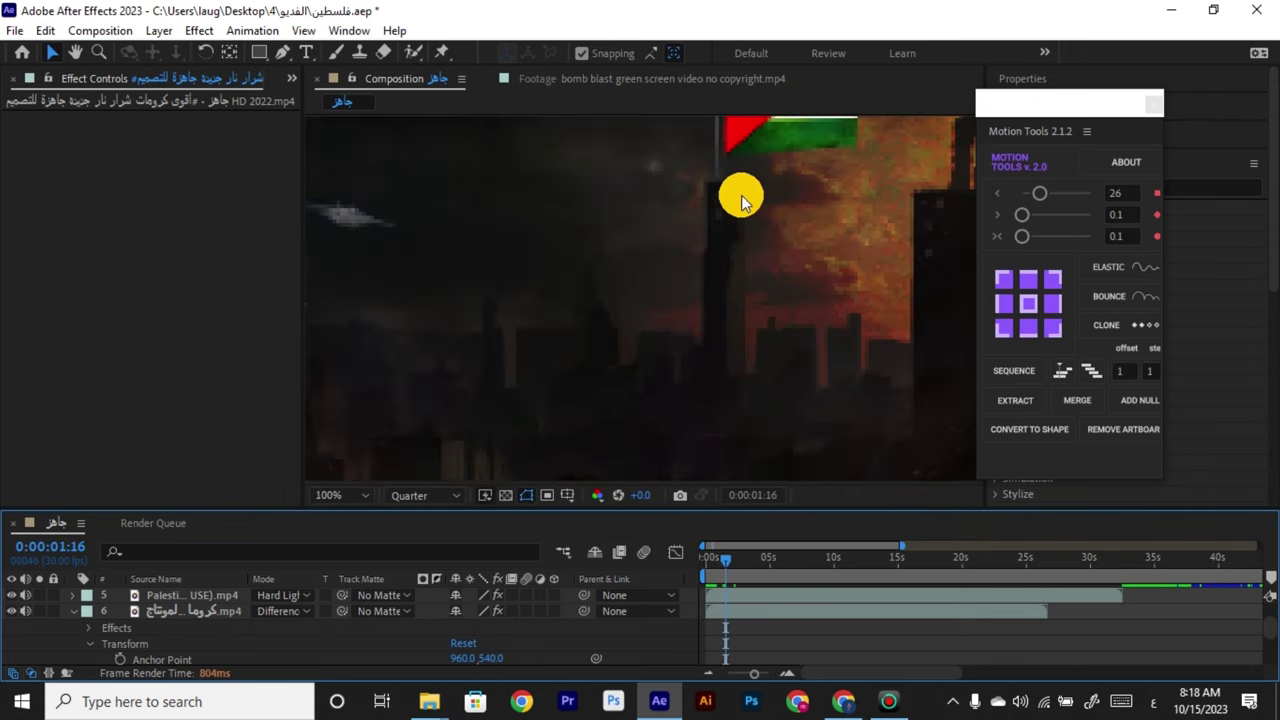
scroll(741, 195, "down", 2)
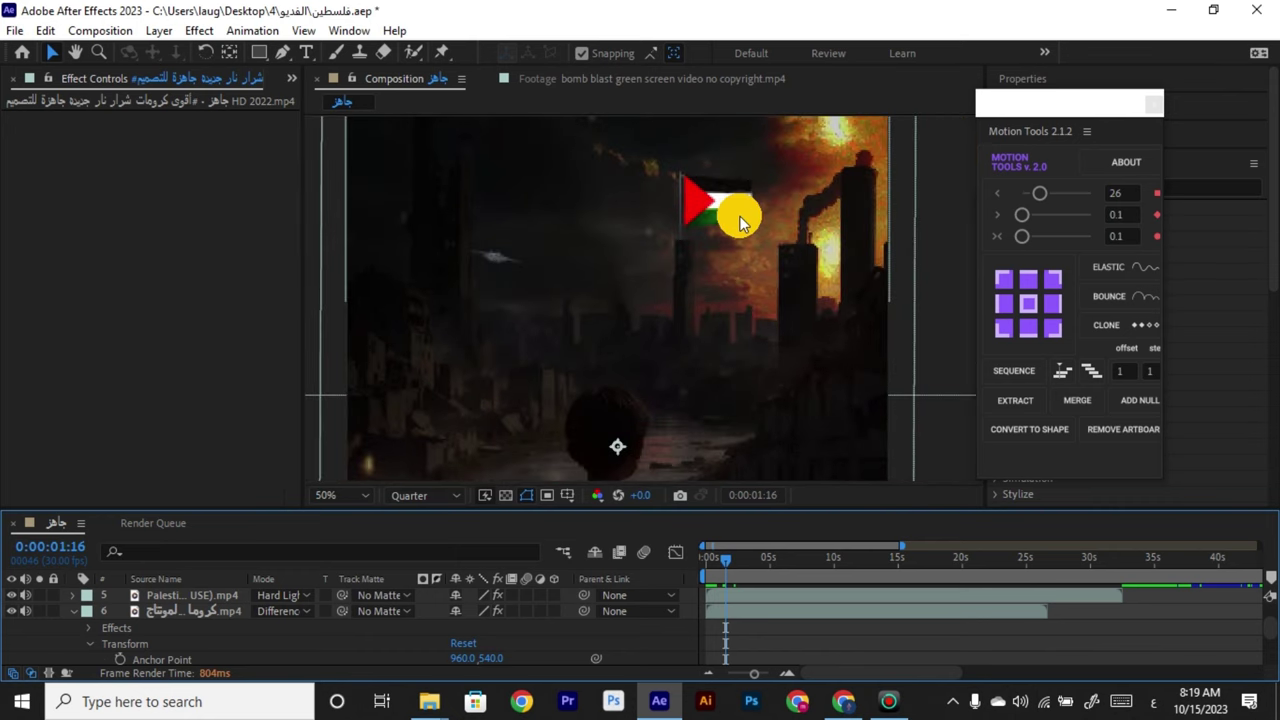
Expand the blue-screen flag layer's properties and set its blending mode to Normal.
left_click(752, 595)
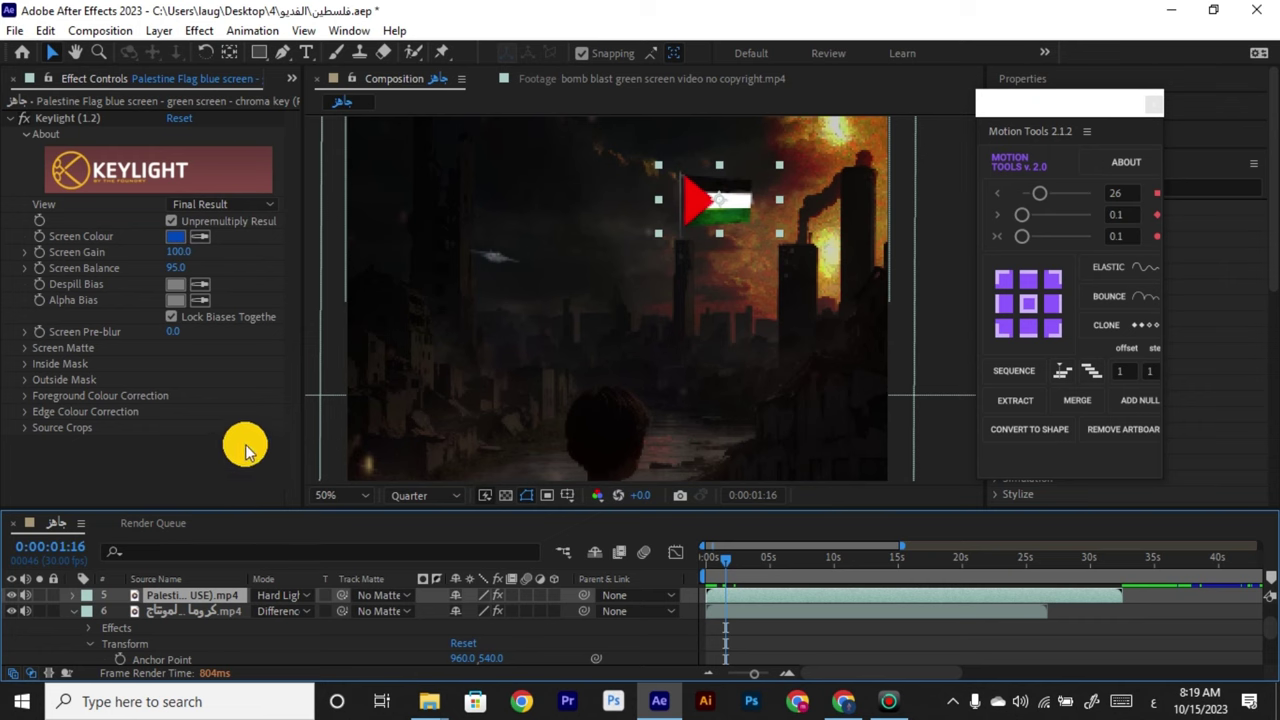
left_click(70, 597)
left_click(306, 595)
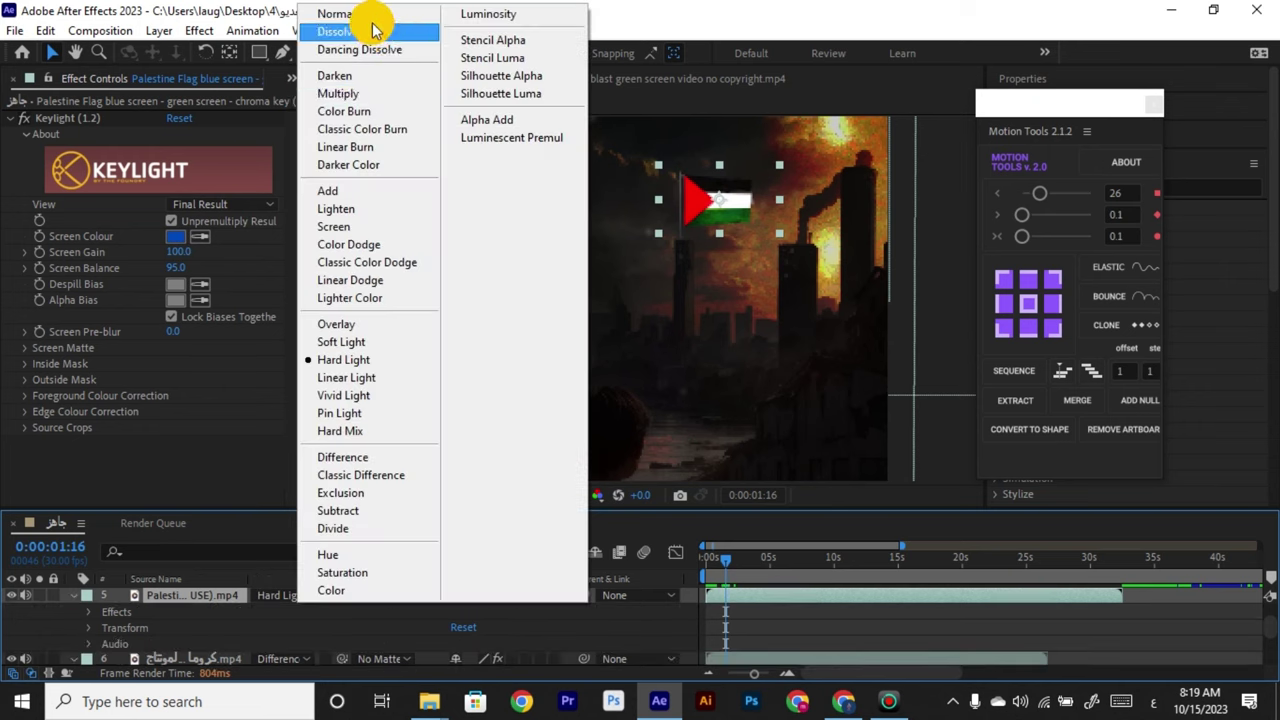
left_click(369, 15)
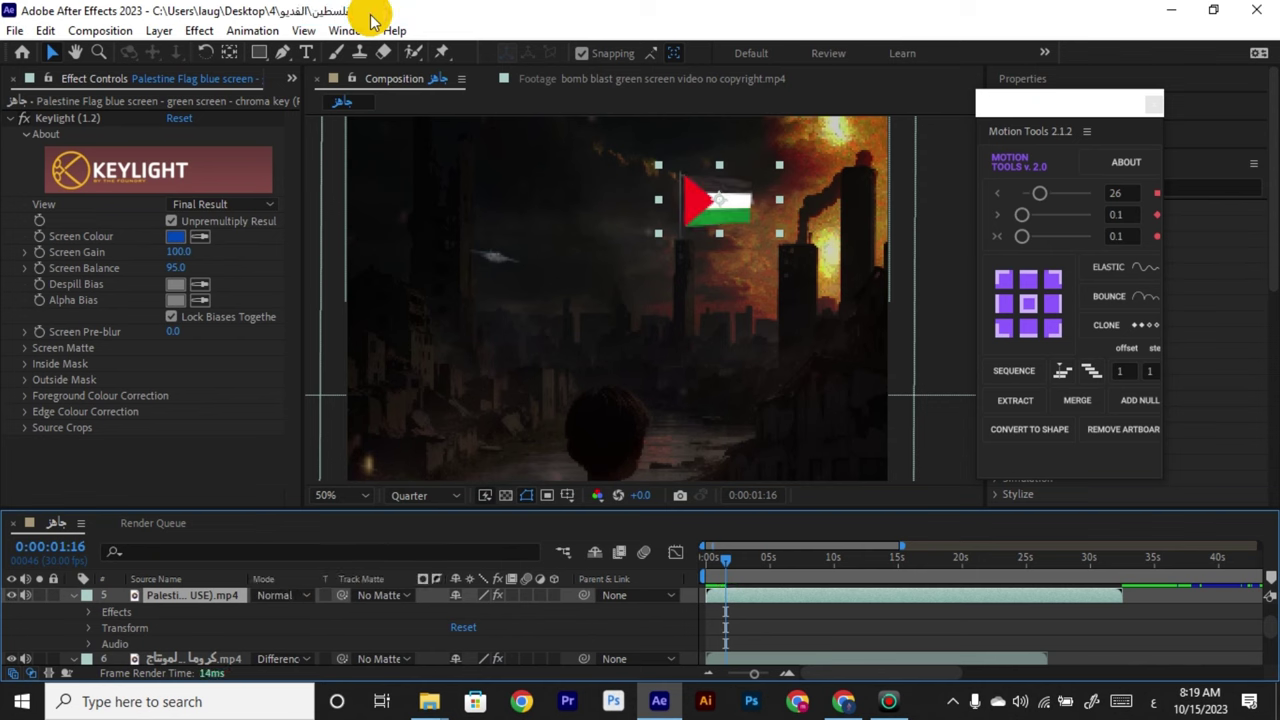
Expand the blue-screen flag layer's Transform properties and set its opacity to 84%.
left_click(88, 628)
scroll(300, 646, "down", 3)
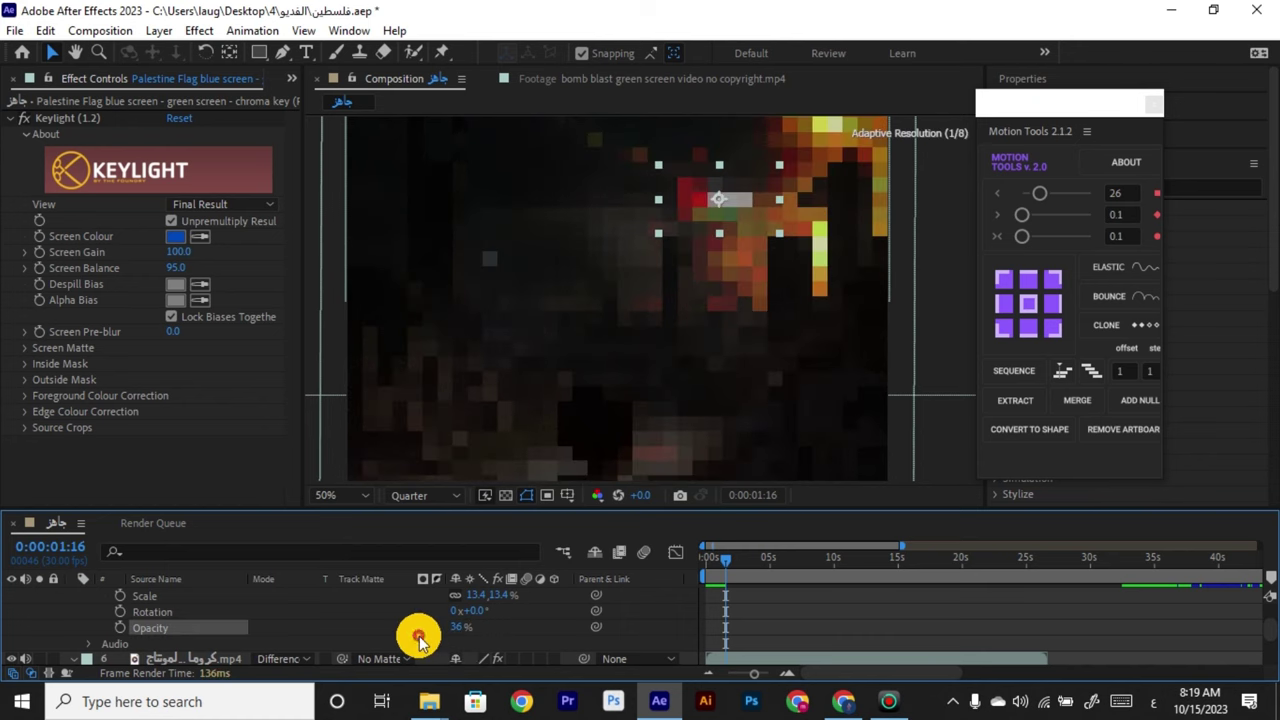
left_click_drag(418, 638, 472, 632)
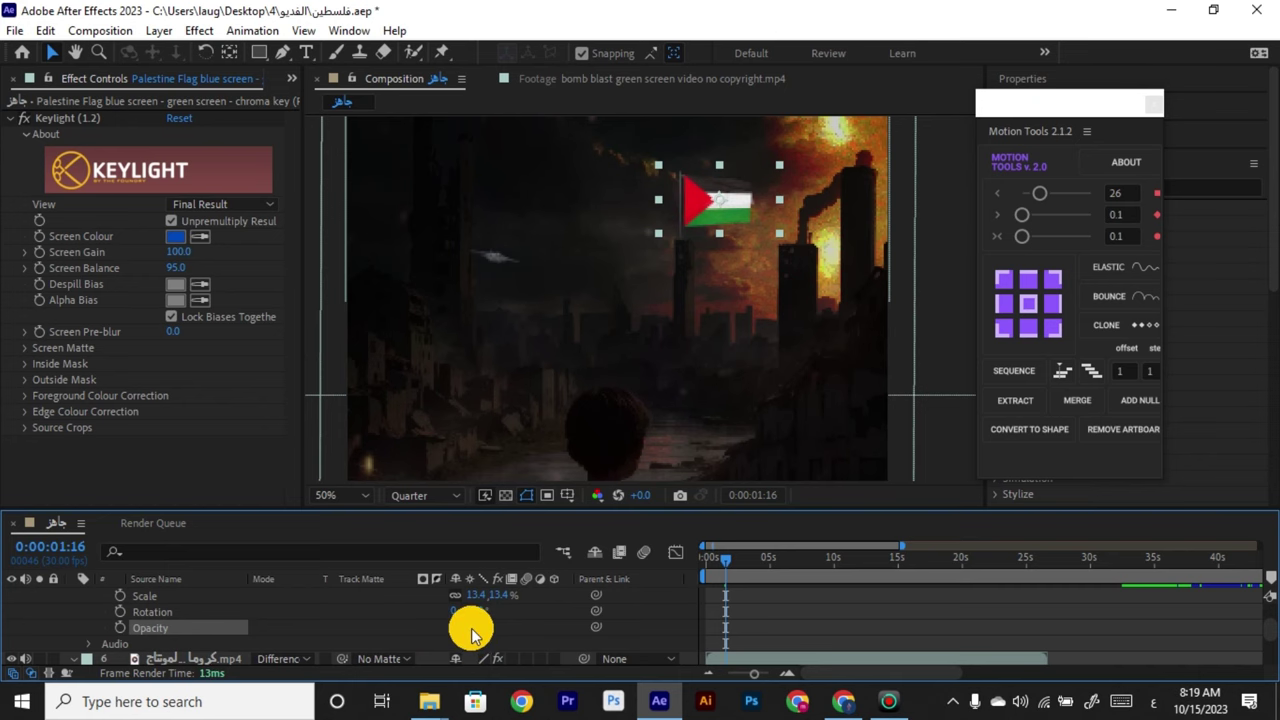
Check how the semi-transparent flag blends into the full scene at 0:00:01:16 and at the start of the timeline.
scroll(694, 343, "down", 1)
scroll(694, 343, "down", 1)
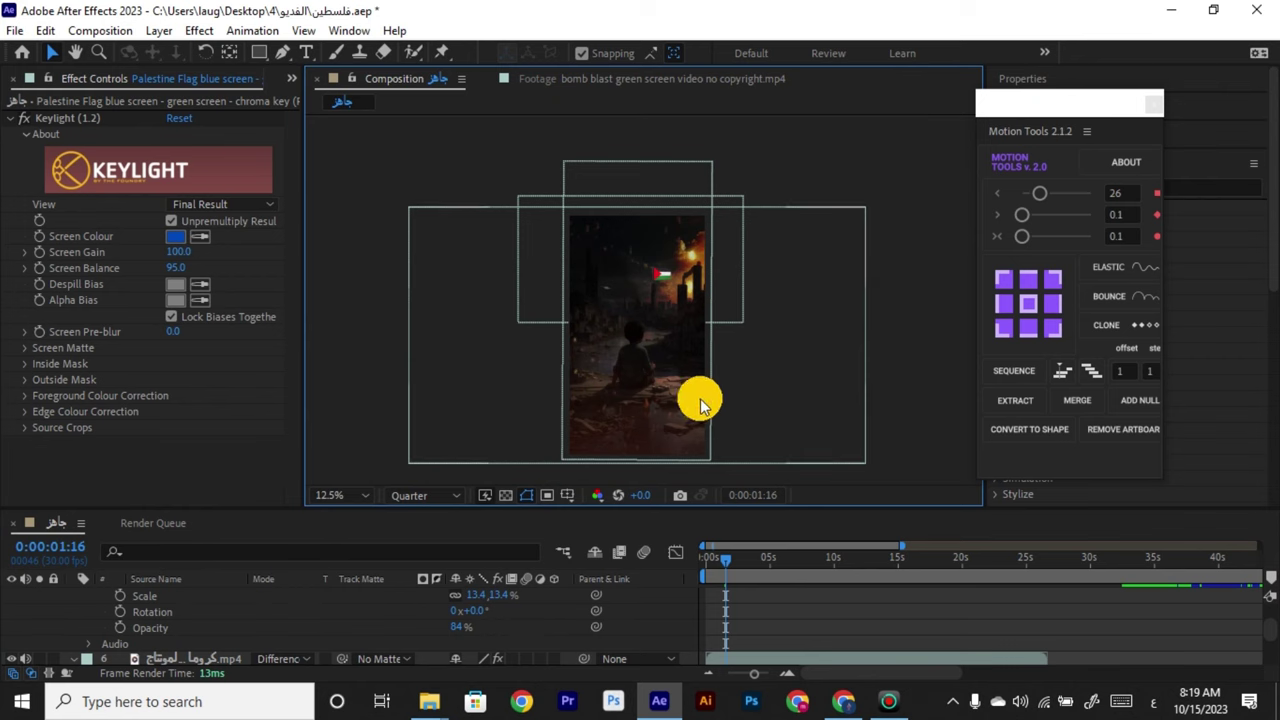
scroll(667, 322, "up", 1)
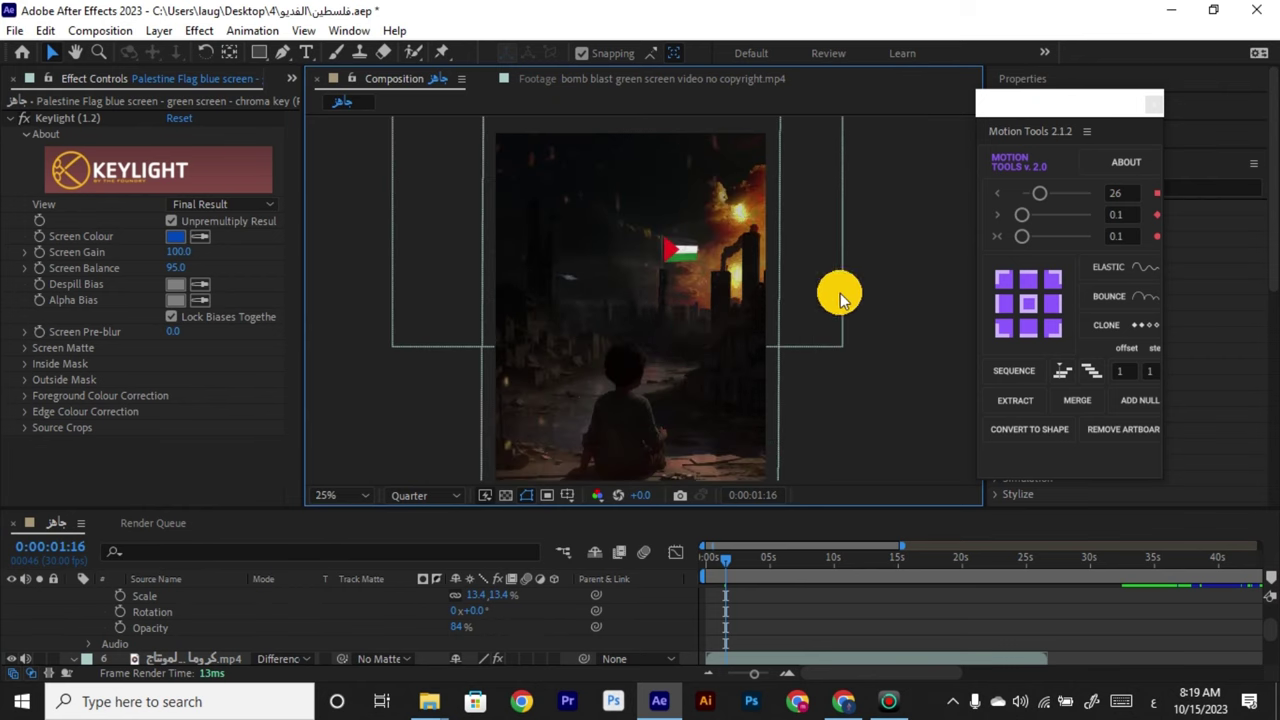
scroll(860, 282, "down", 1)
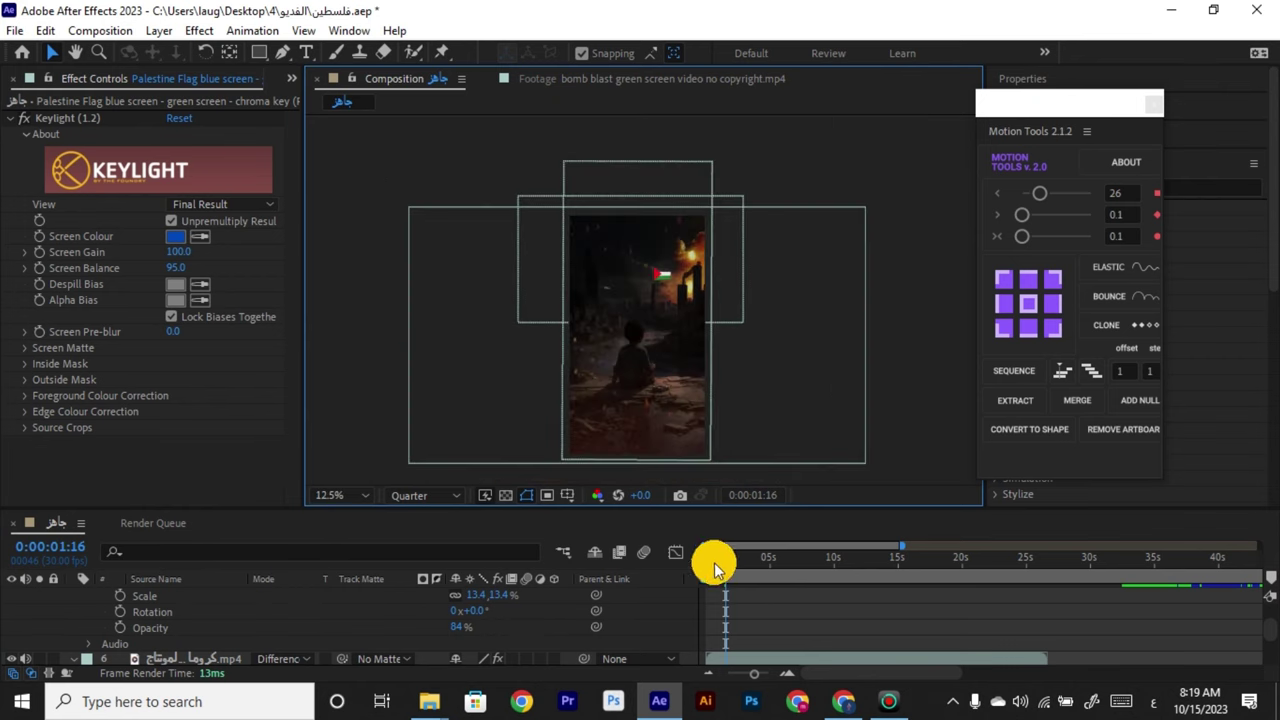
left_click_drag(714, 568, 694, 571)
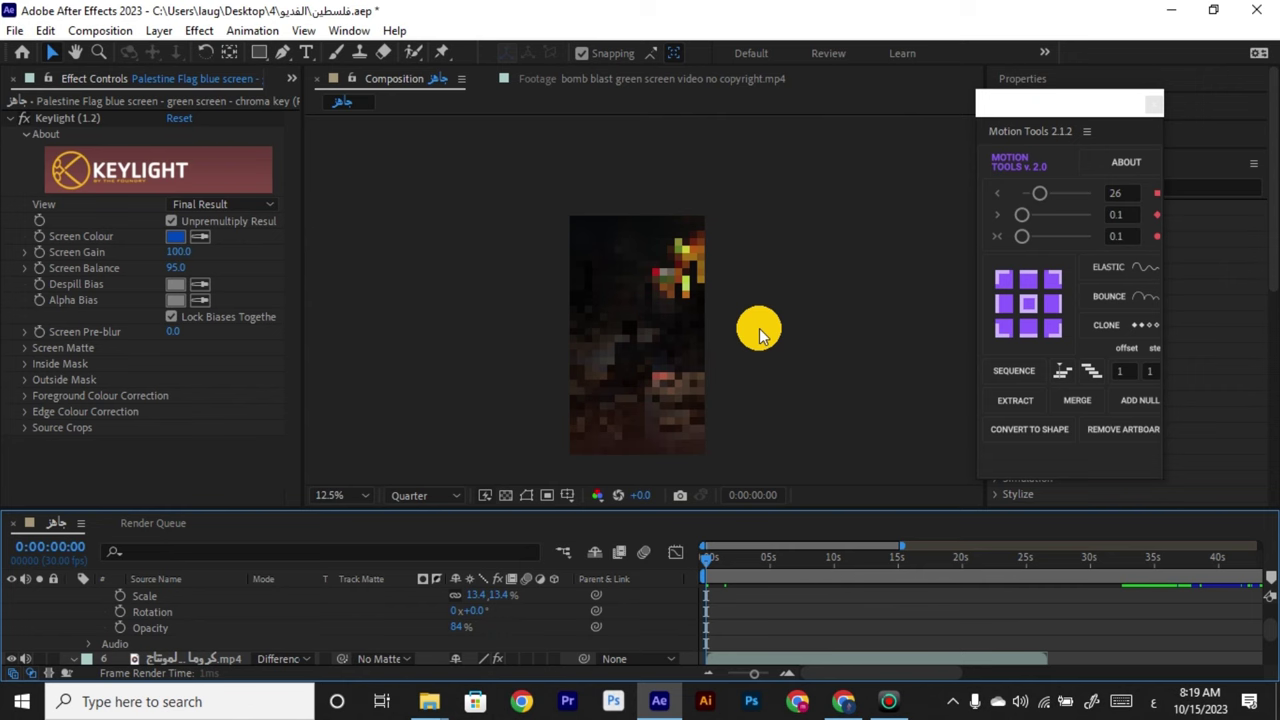
key("ctrl+shift+h")
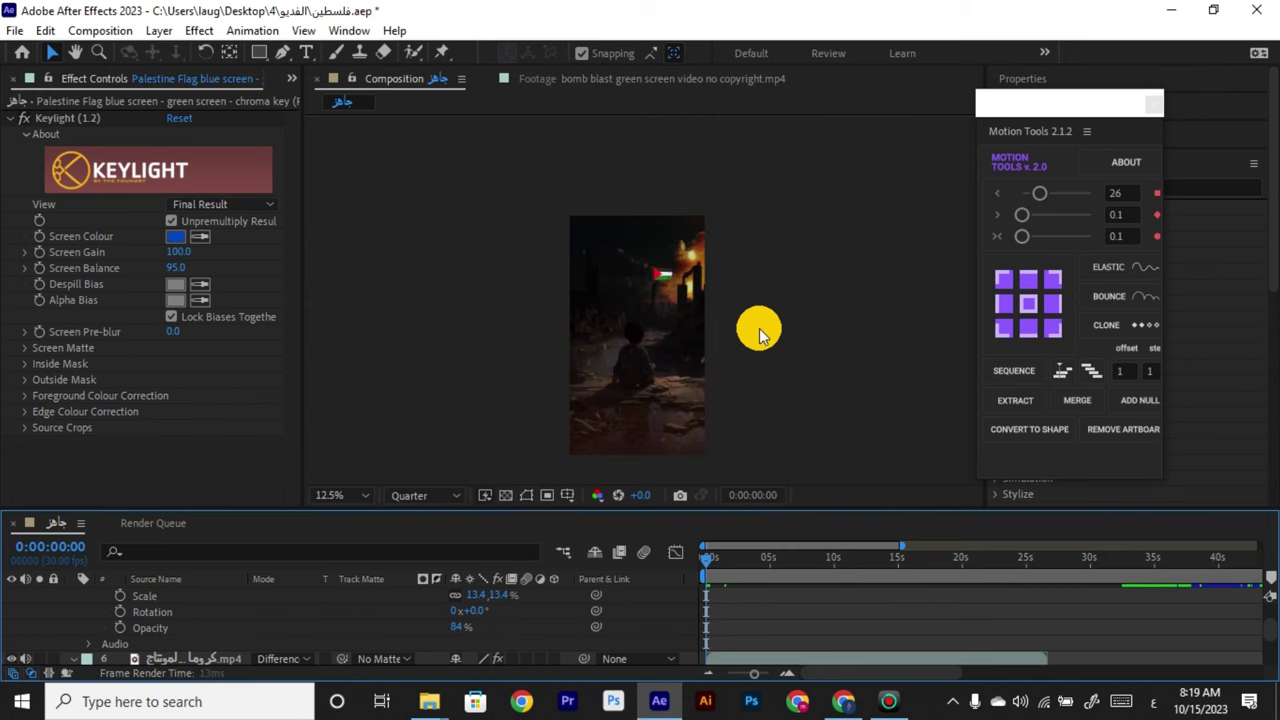
Scrub the opening seconds of the timeline up to 0:00:03:11 to check the flag and warplane in the composite.
left_click_drag(706, 563, 718, 567)
left_click(889, 701)
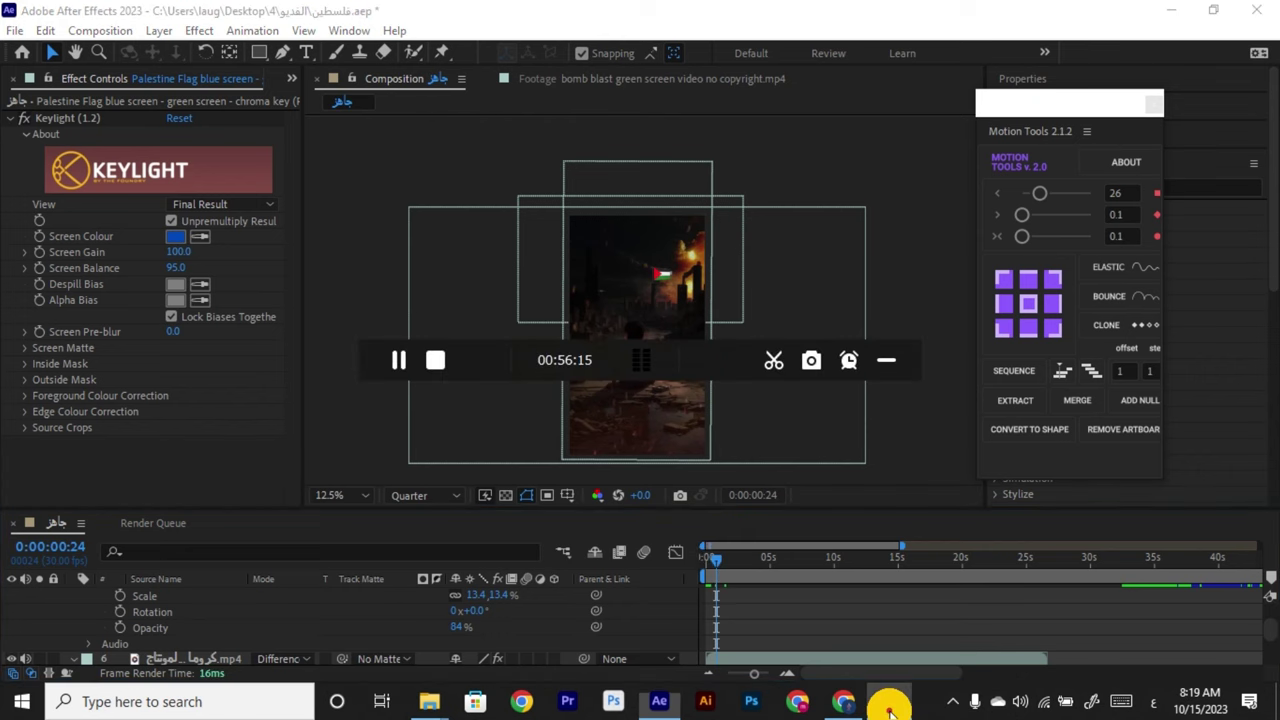
left_click(398, 360)
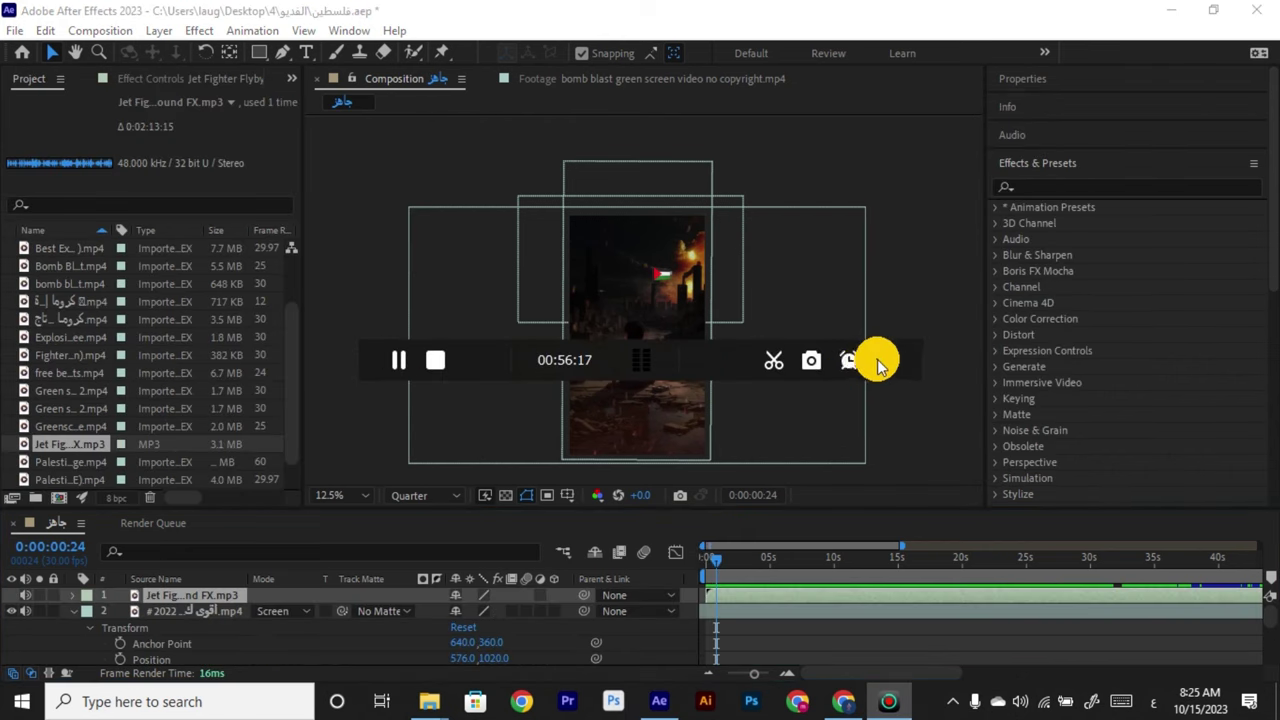
left_click(886, 360)
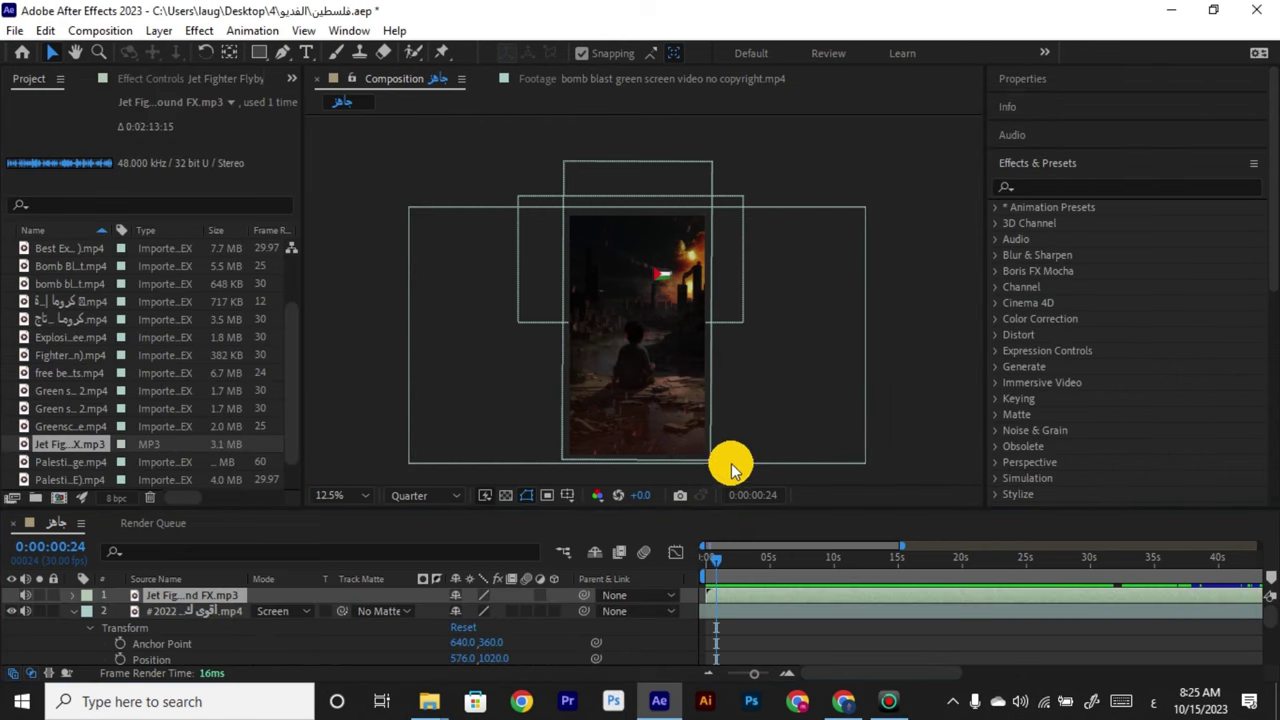
left_click(708, 563)
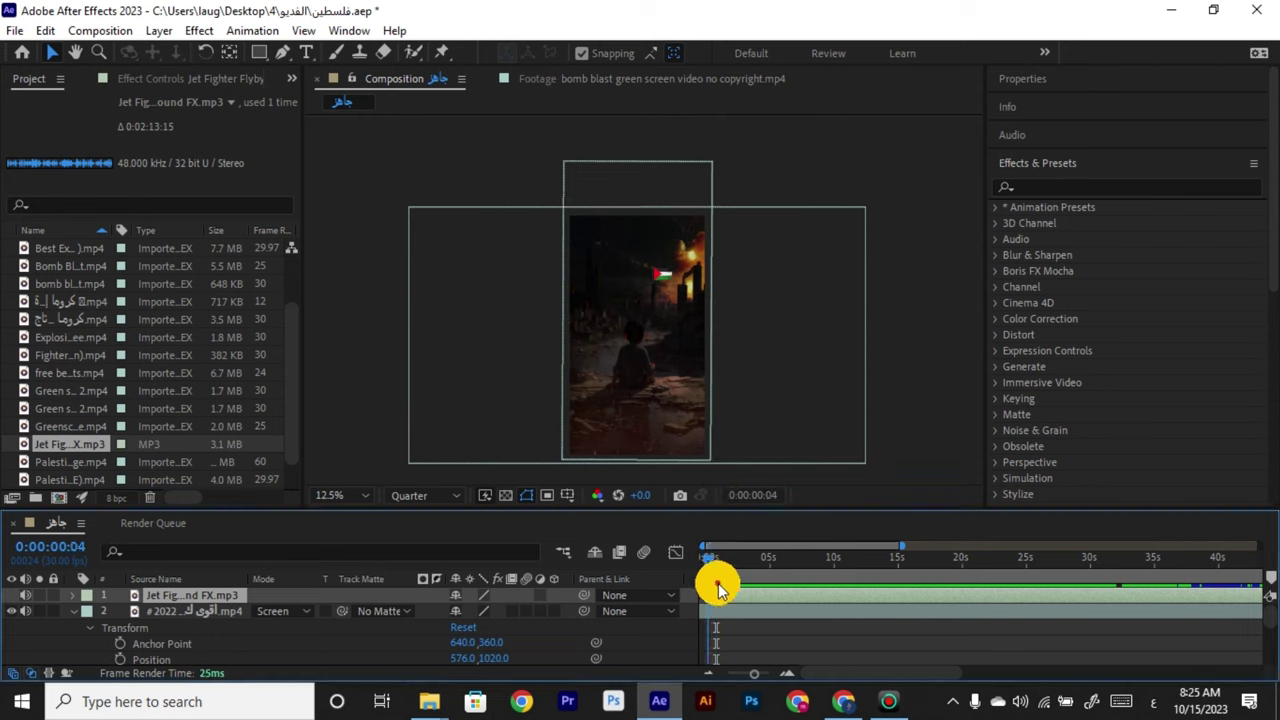
left_click_drag(706, 571, 737, 569)
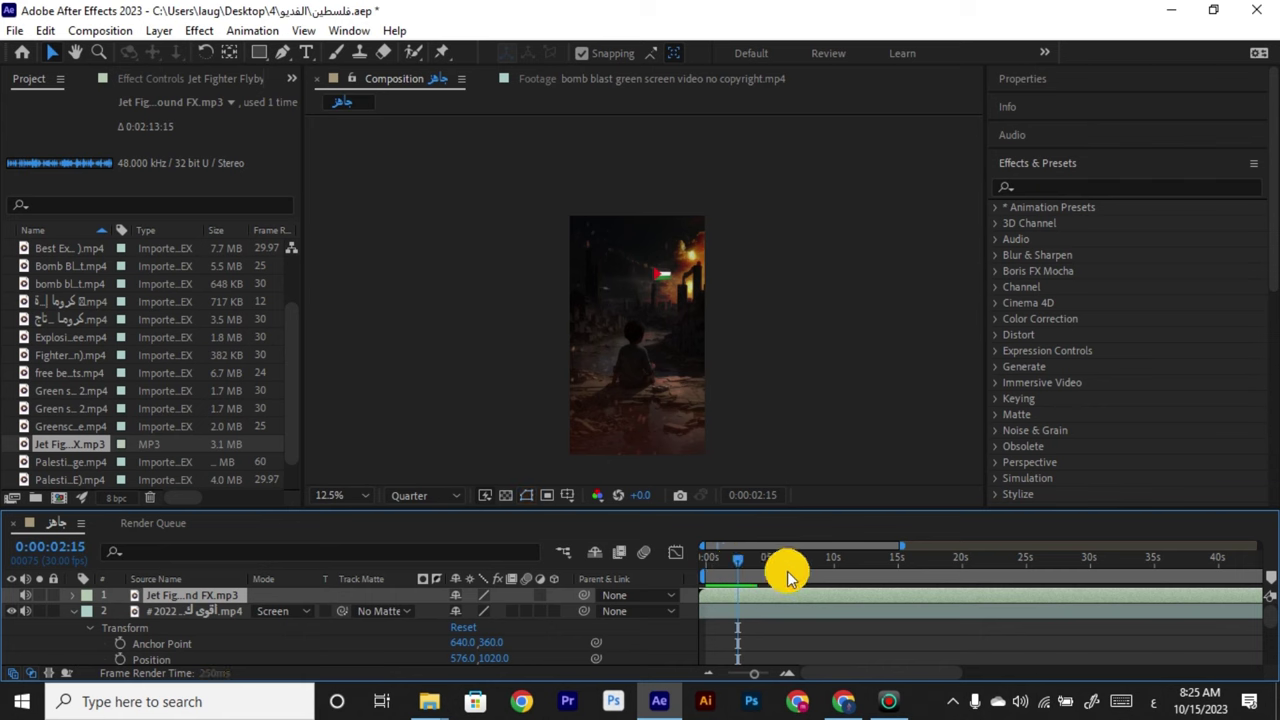
left_click(749, 563)
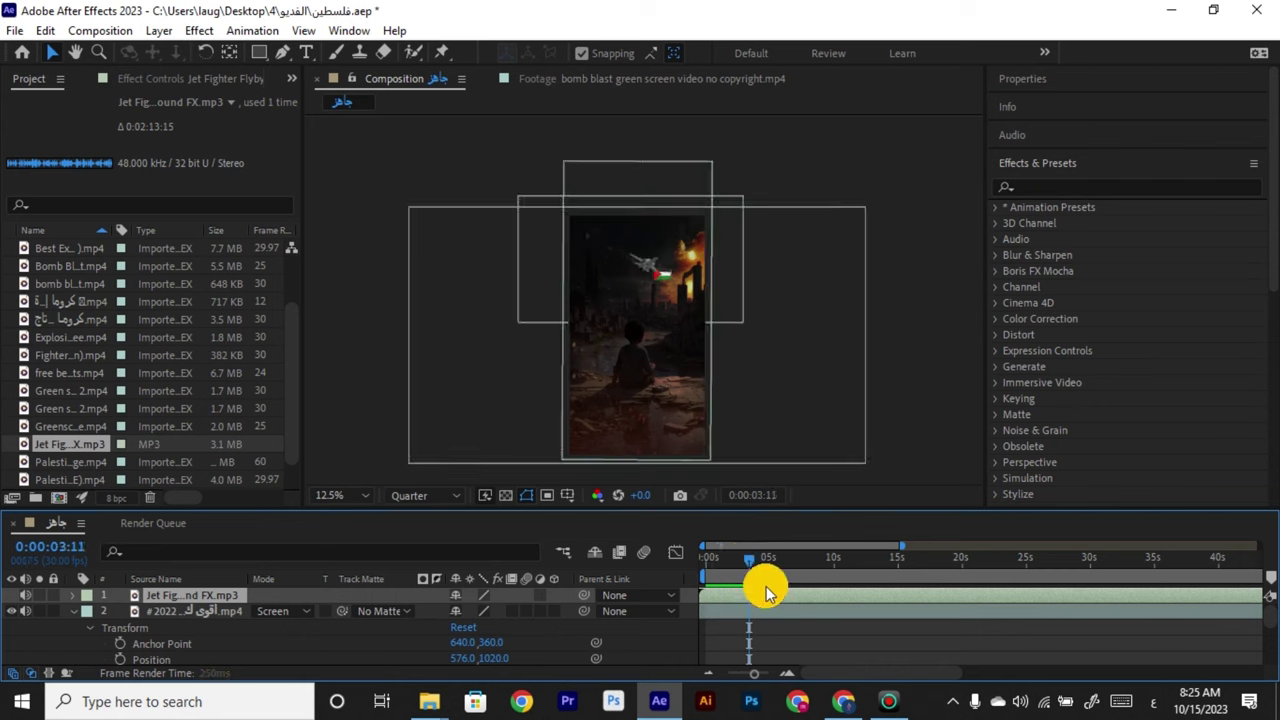
left_click(888, 697)
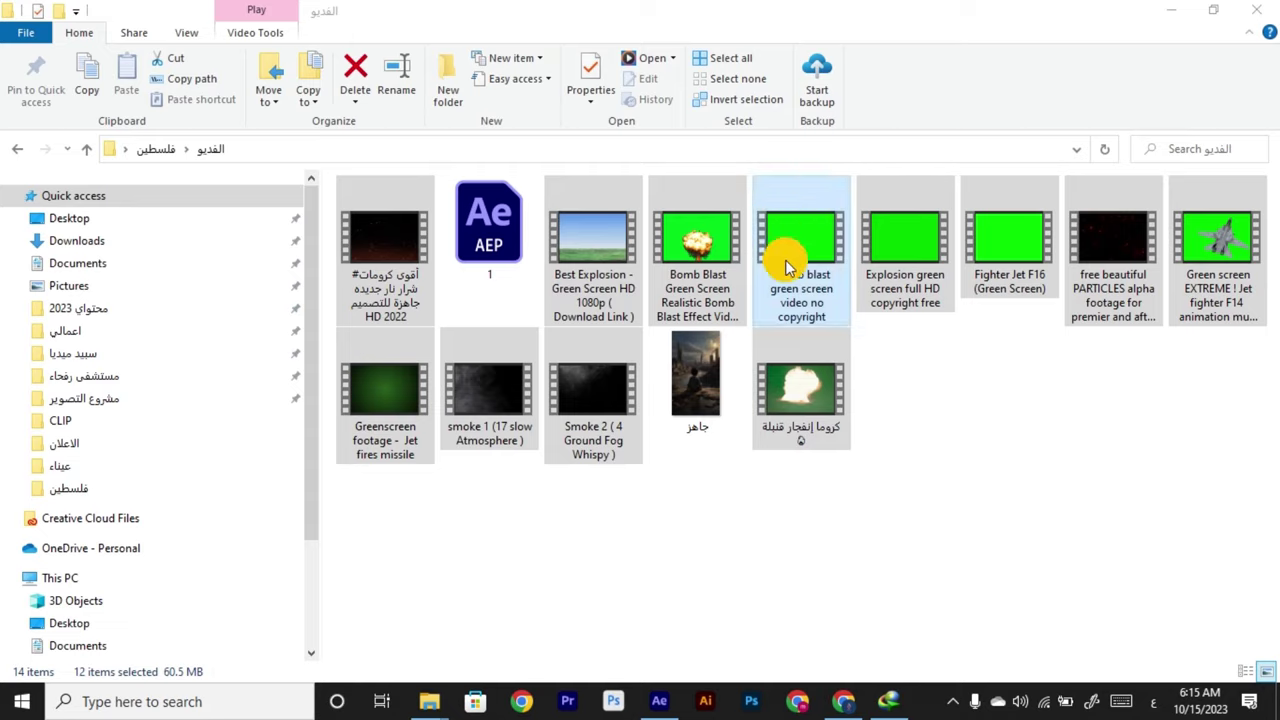
Switch to After Effects and import the selected explosion, jet, particle and smoke clips into the project.
left_click(659, 701)
left_click_drag(471, 434, 26, 325)
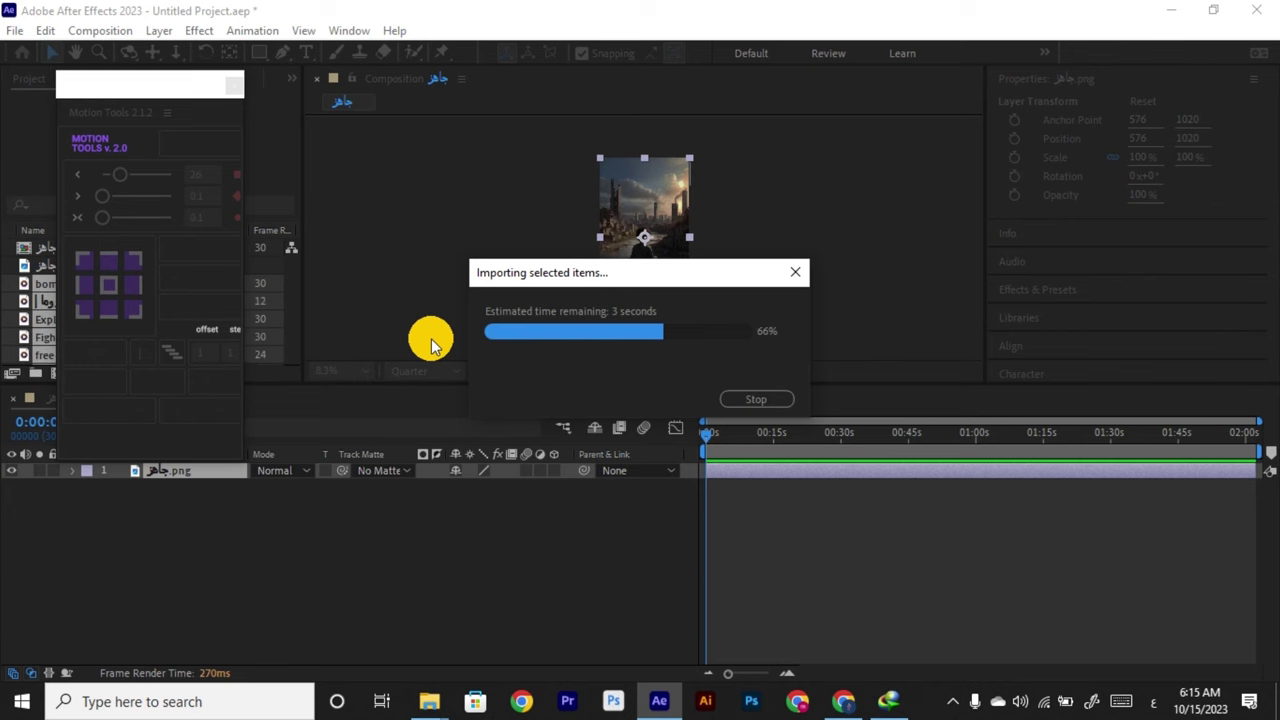
scroll(667, 275, "up", 1)
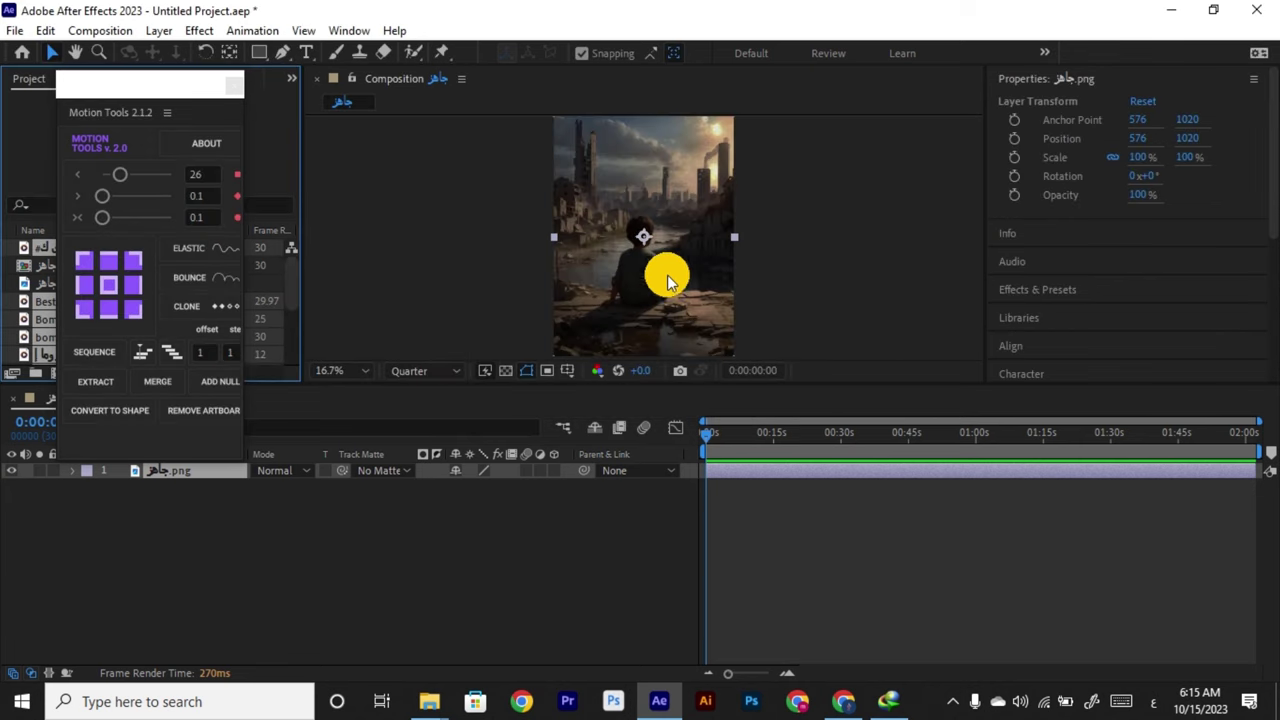
Enlarge the composition viewer to show the whole image and move the floating Motion Tools panel away from the project list.
left_click_drag(667, 382, 607, 508)
left_click(866, 249)
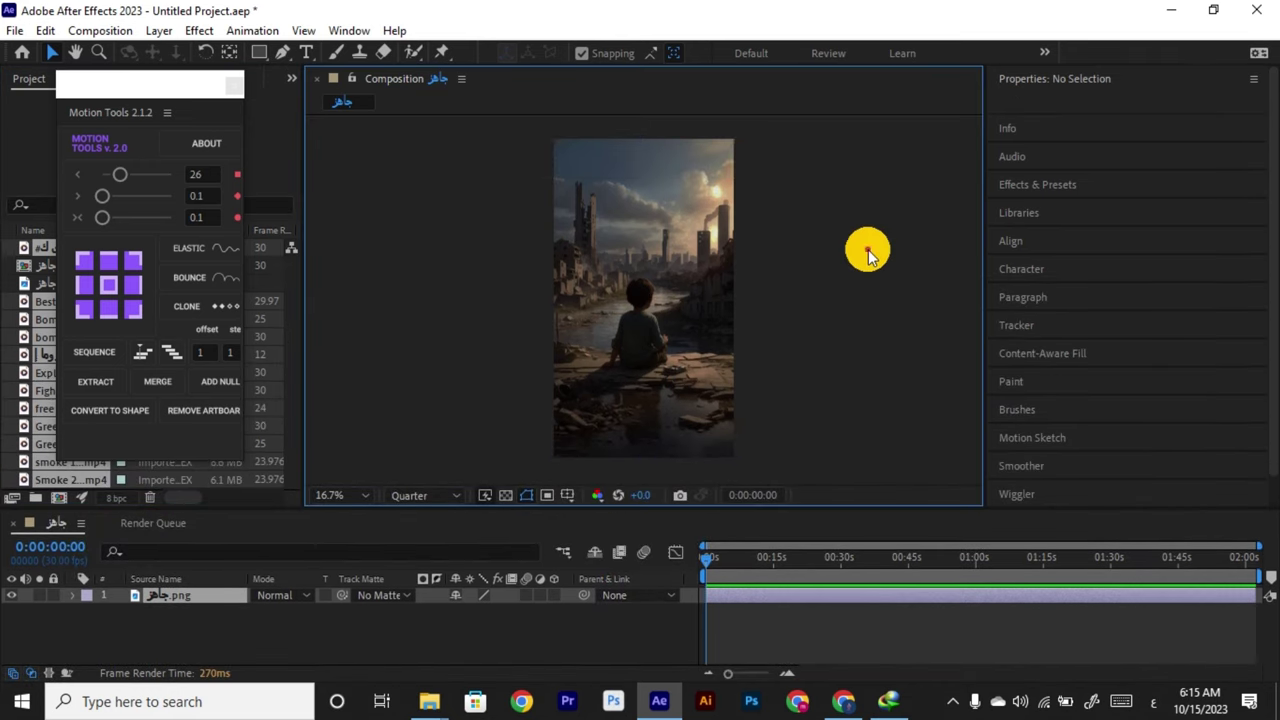
left_click(914, 586)
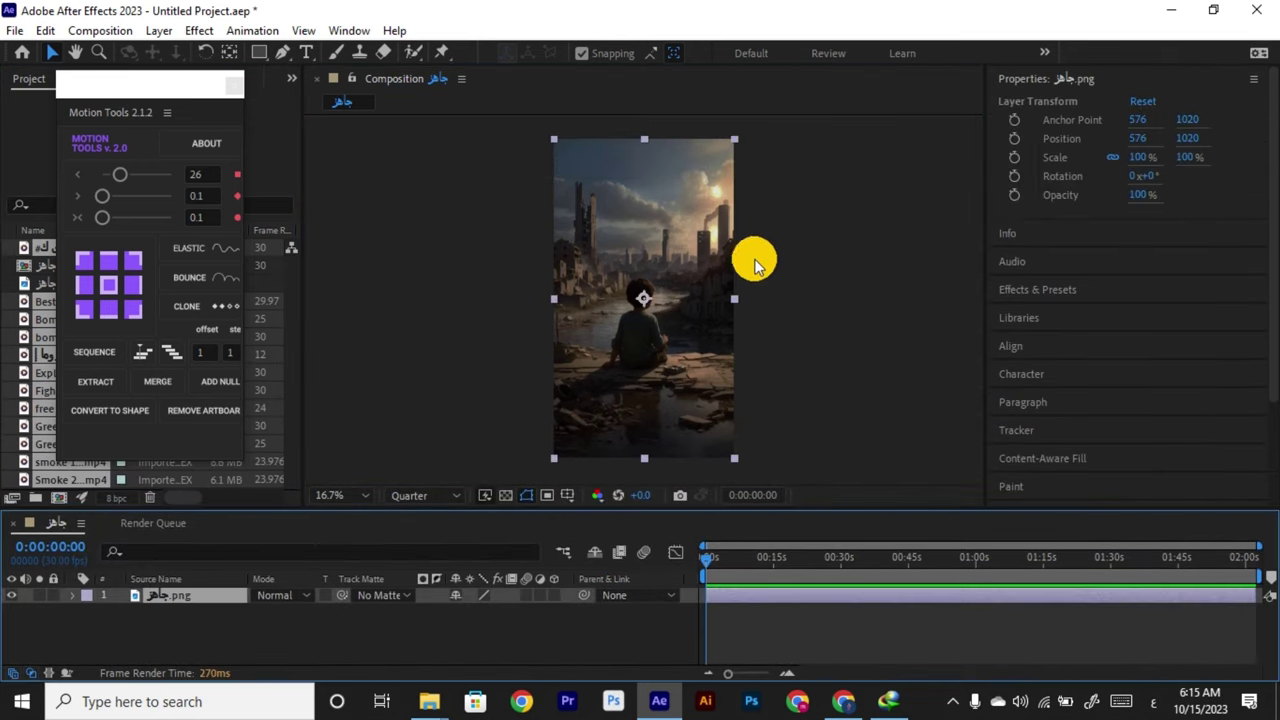
left_click_drag(150, 92, 1106, 114)
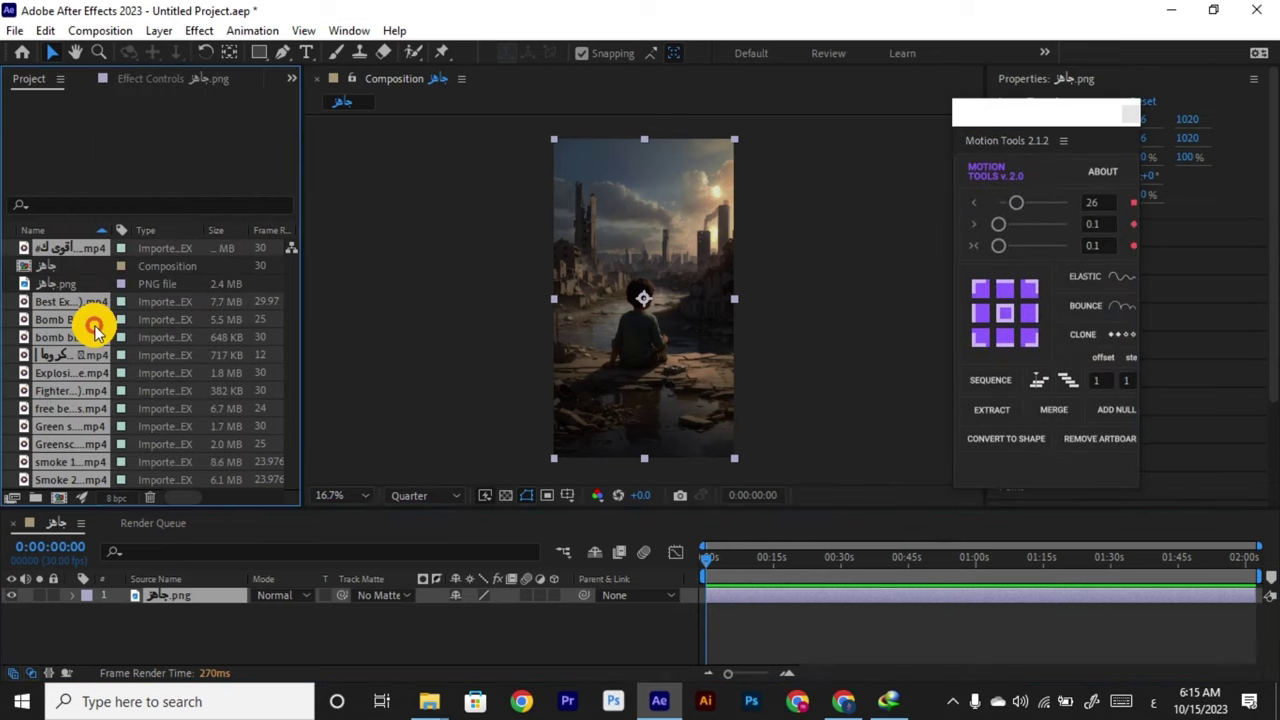
Look through the imported project items and open the Bomb Blast Green Screen Realistic clip for preview.
left_click(121, 392)
left_click(64, 305)
left_click(63, 285)
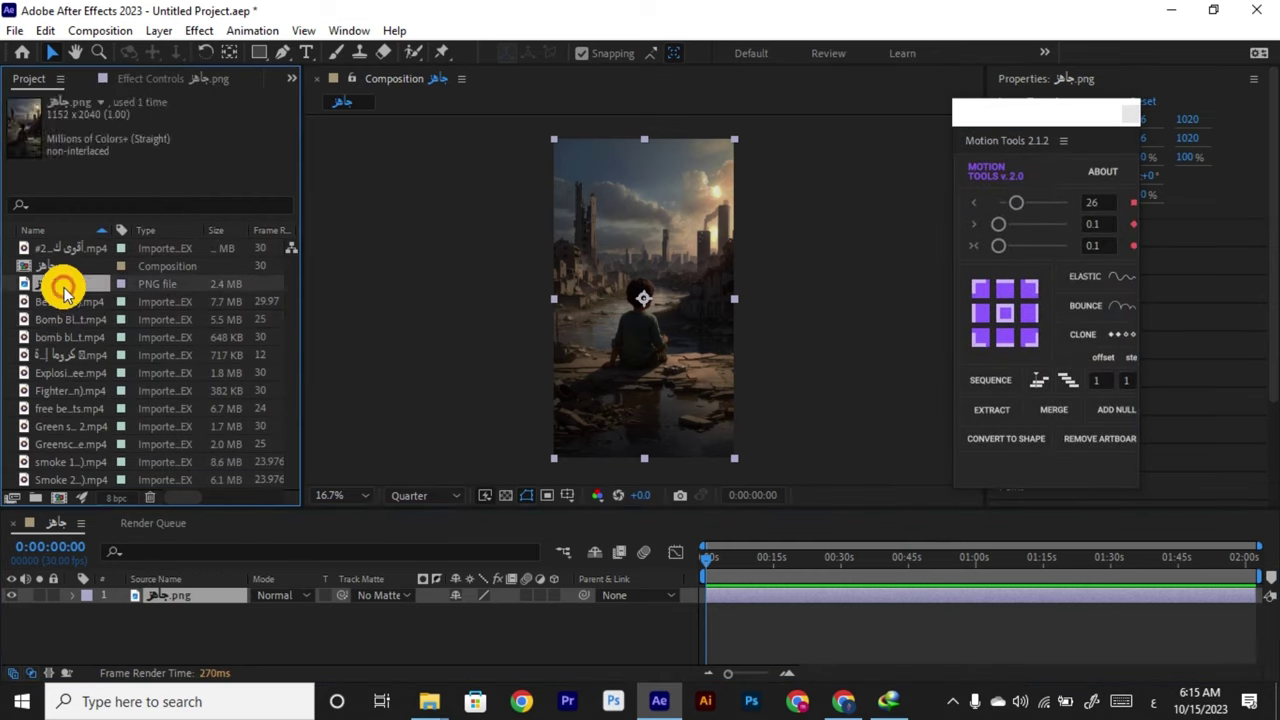
left_click(65, 316)
left_click(65, 303)
left_click(64, 320)
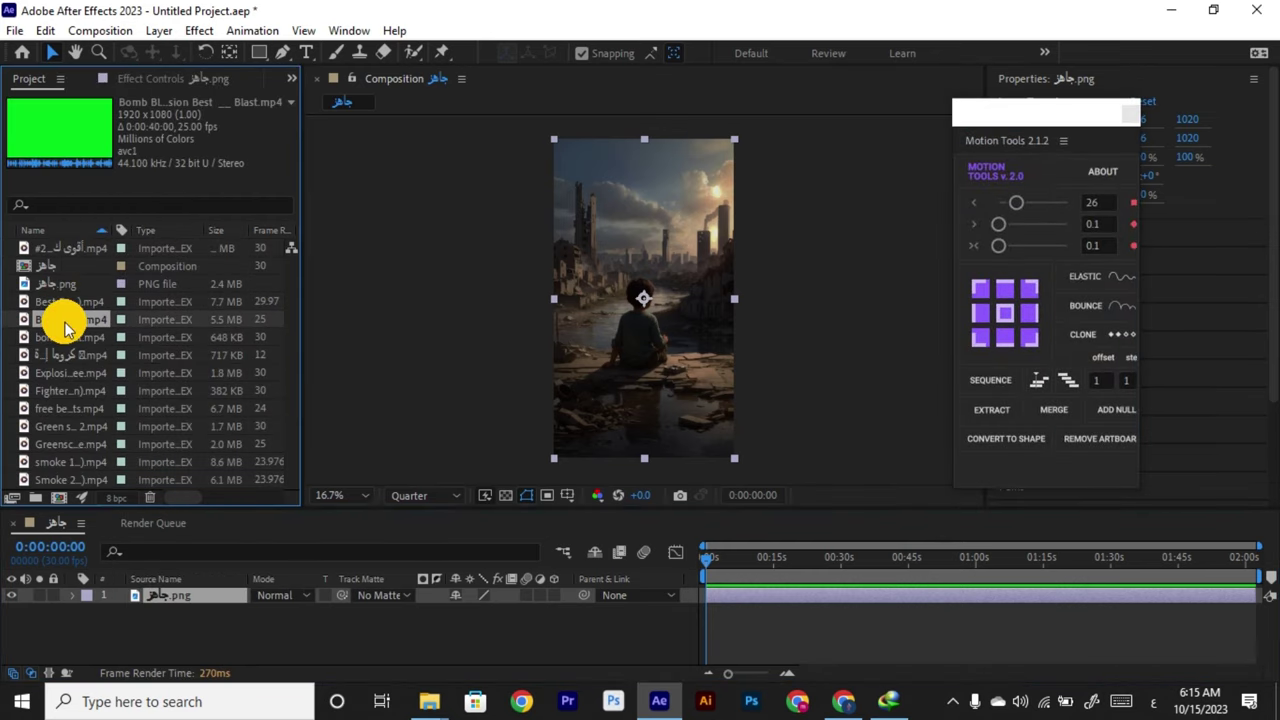
double_click(64, 322)
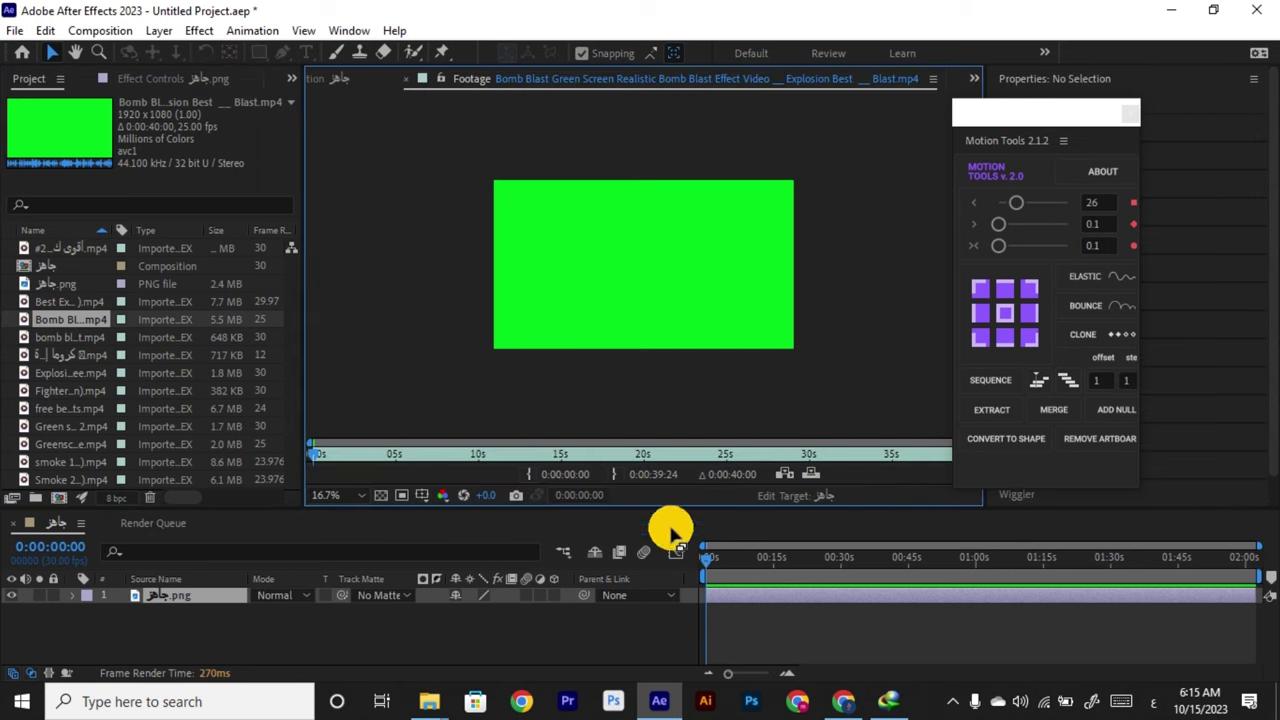
Add the Bomb Blast green-screen clip above the جاهز.png layer and go to its explosion at 0:00:14:12.
left_click(746, 562)
left_click_drag(772, 560, 700, 578)
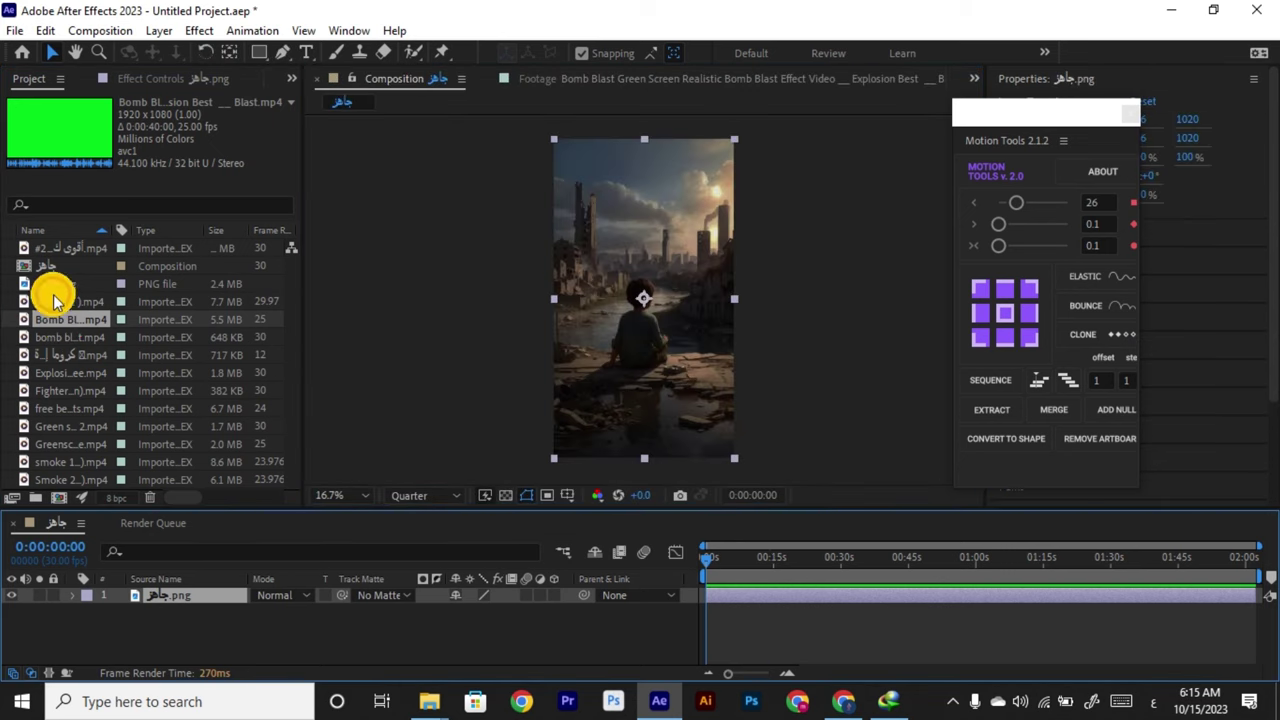
left_click_drag(66, 320, 111, 589)
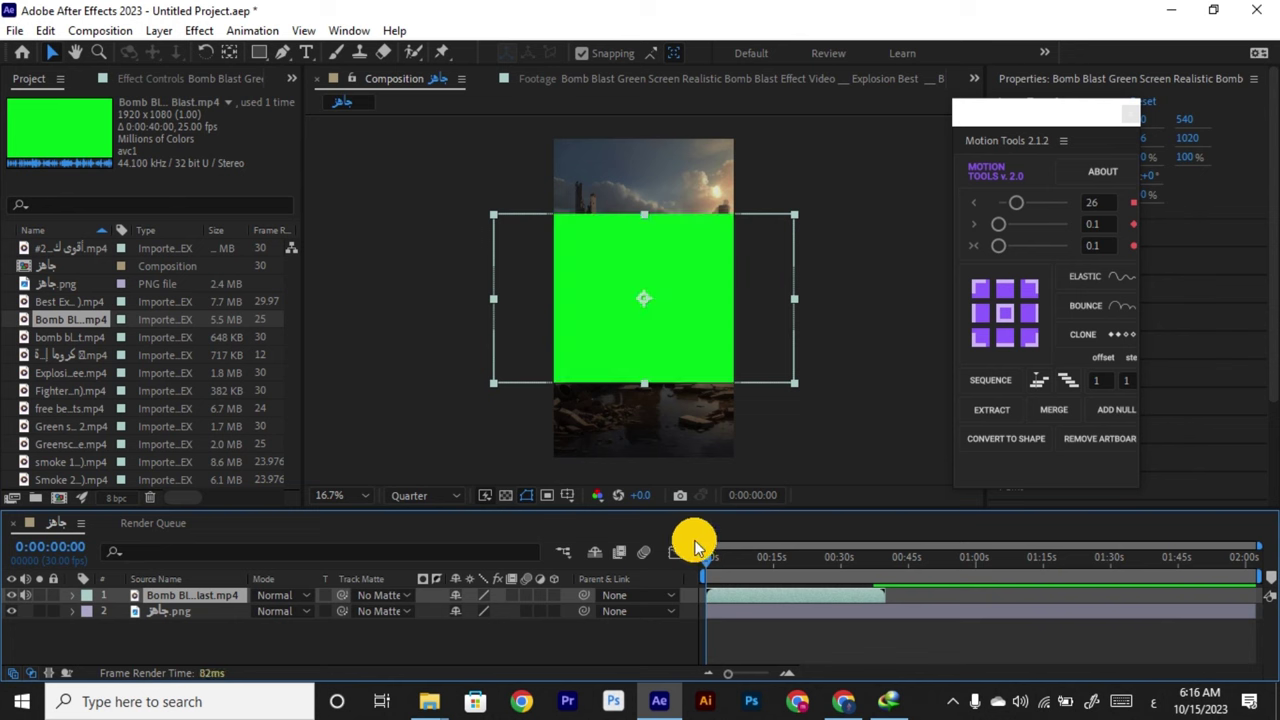
left_click_drag(733, 567, 771, 563)
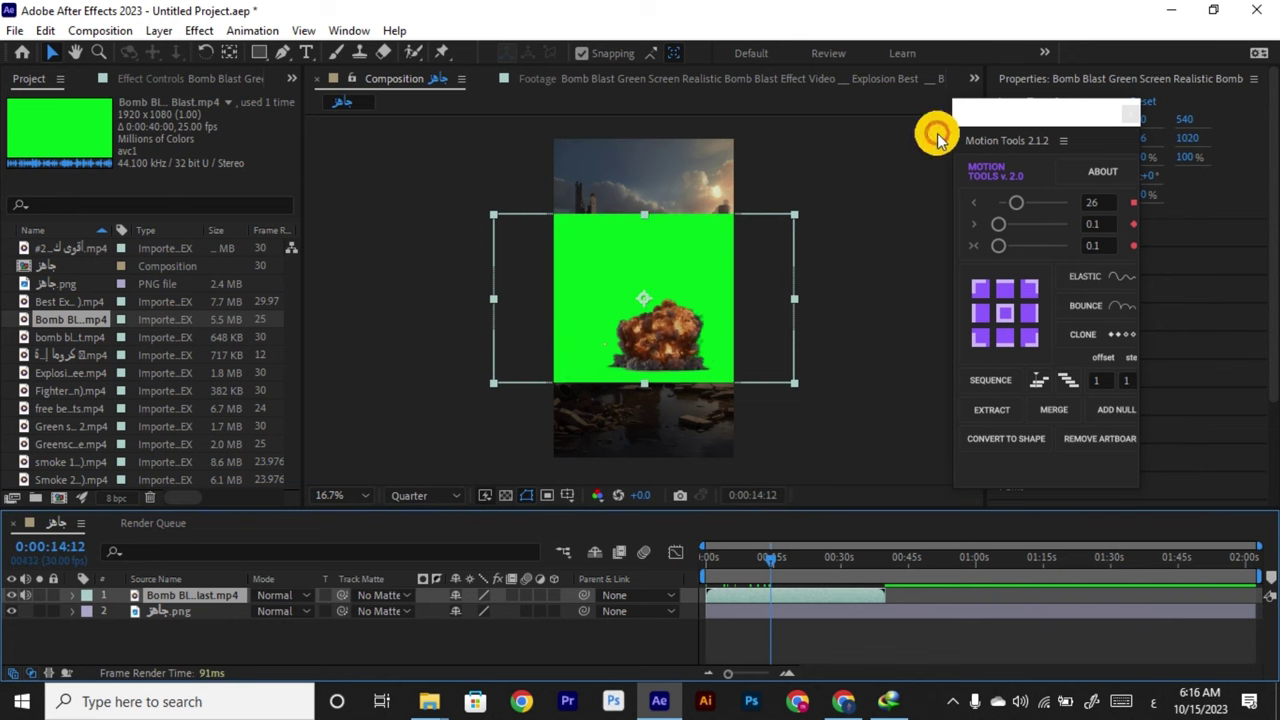
left_click_drag(934, 129, 447, 30)
left_click(199, 30)
mouse_move(271, 374)
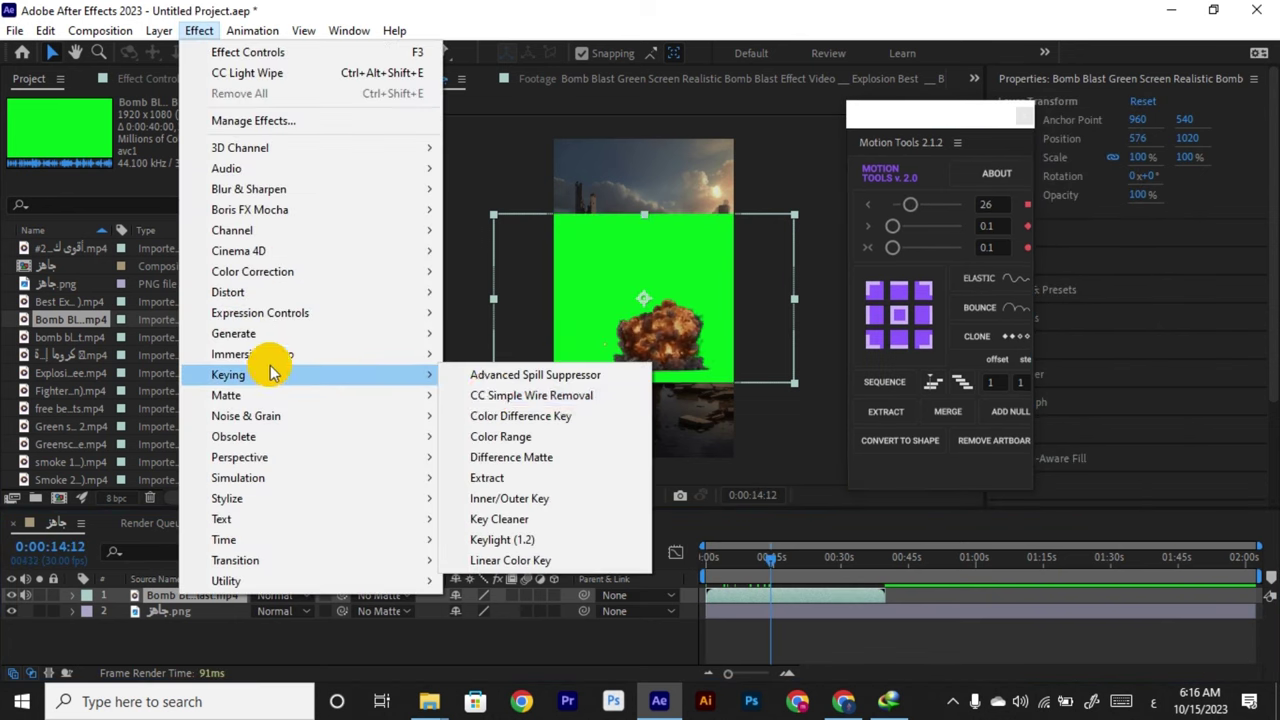
left_click(508, 498)
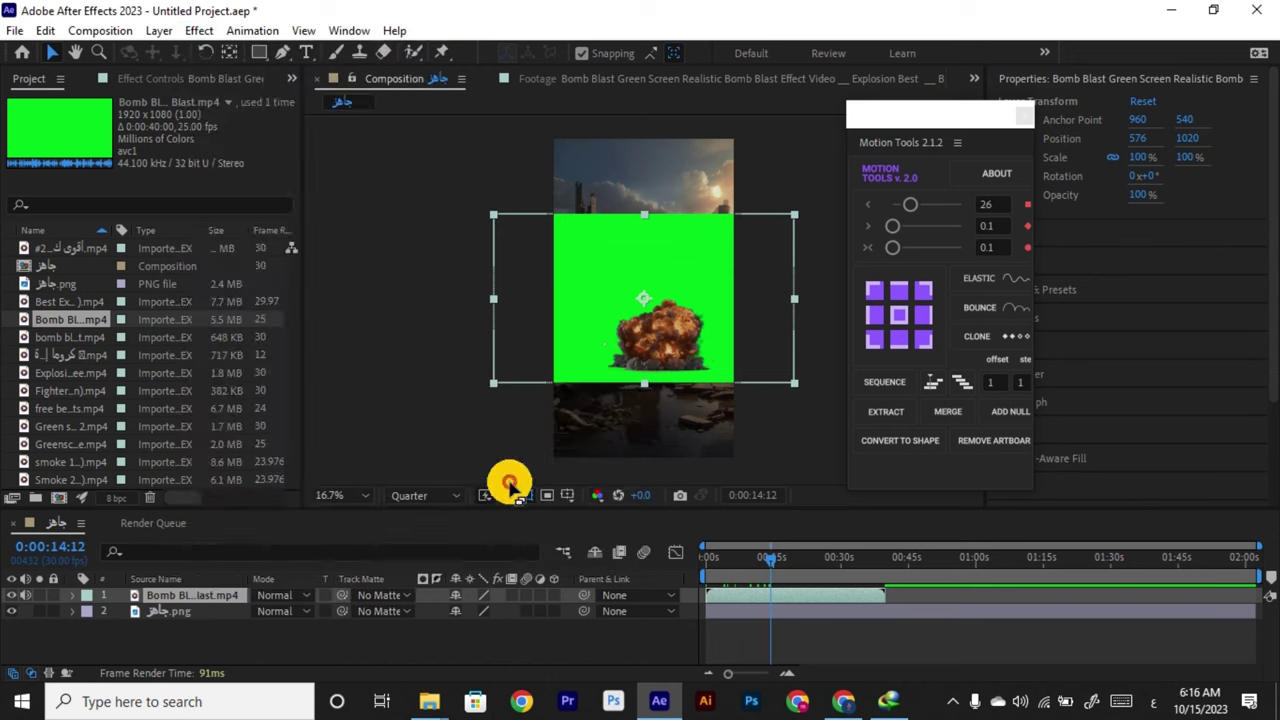
Apply the Color Difference Key effect to the Bomb Blast layer and sample its green background as the key color.
left_click(199, 30)
mouse_move(260, 378)
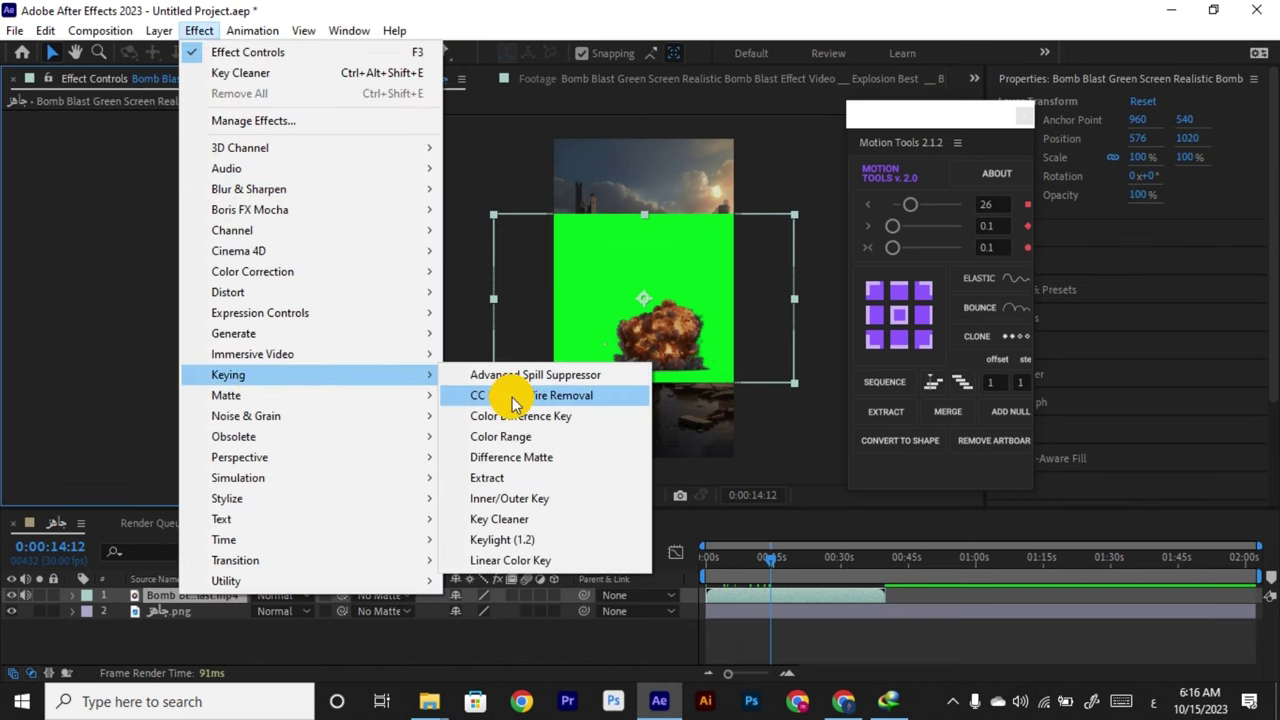
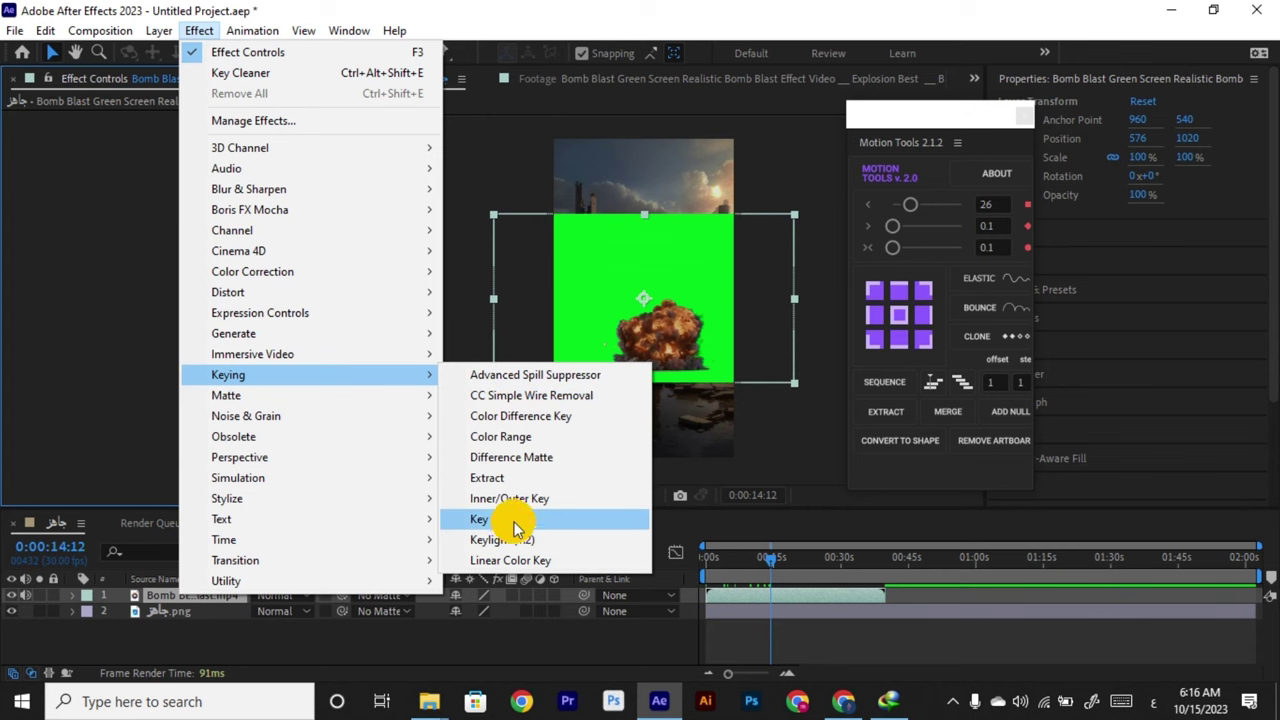
left_click(548, 427)
left_click(580, 262)
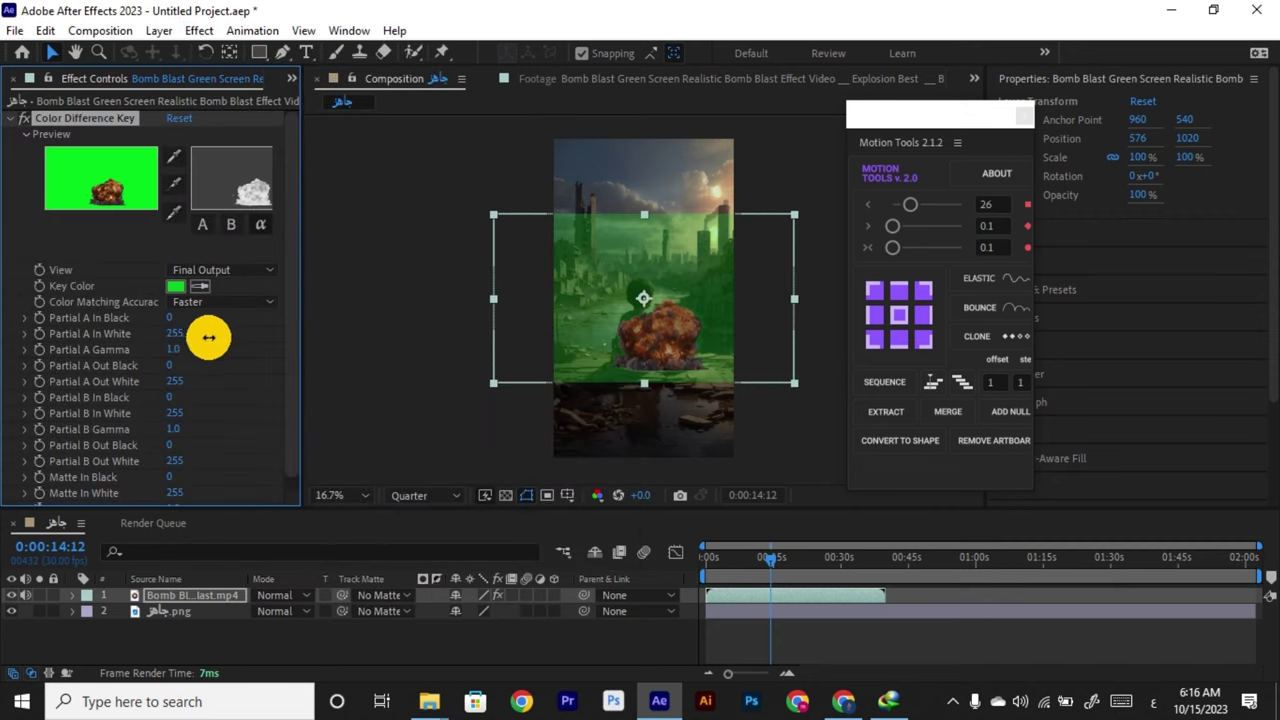
Set the Color Difference Key's Partial A In White to 215 and Partial A Gamma to 0.0.
left_click_drag(208, 337, 87, 359)
left_click_drag(179, 336, 63, 366)
scroll(205, 482, "down", 1)
left_click_drag(171, 464, 100, 466)
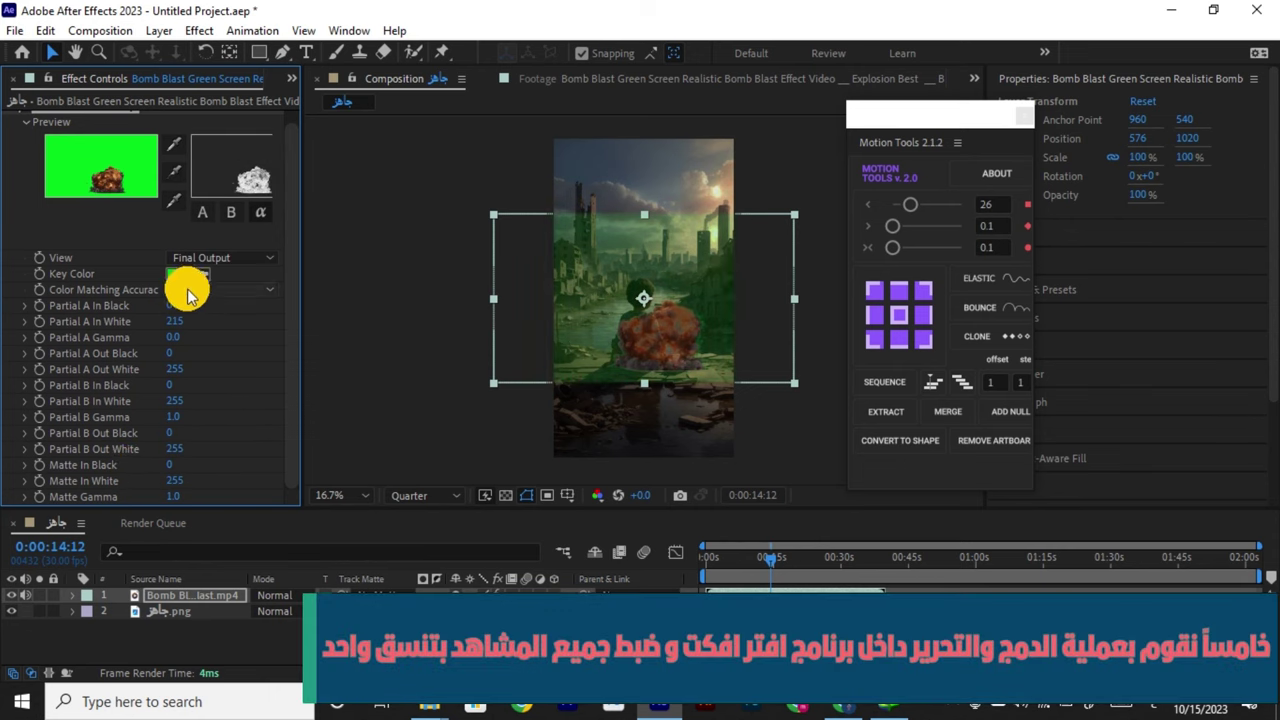
Try to clean up the key by resampling the green background and adjusting Partial A In Black.
left_click(176, 145)
left_click(607, 286)
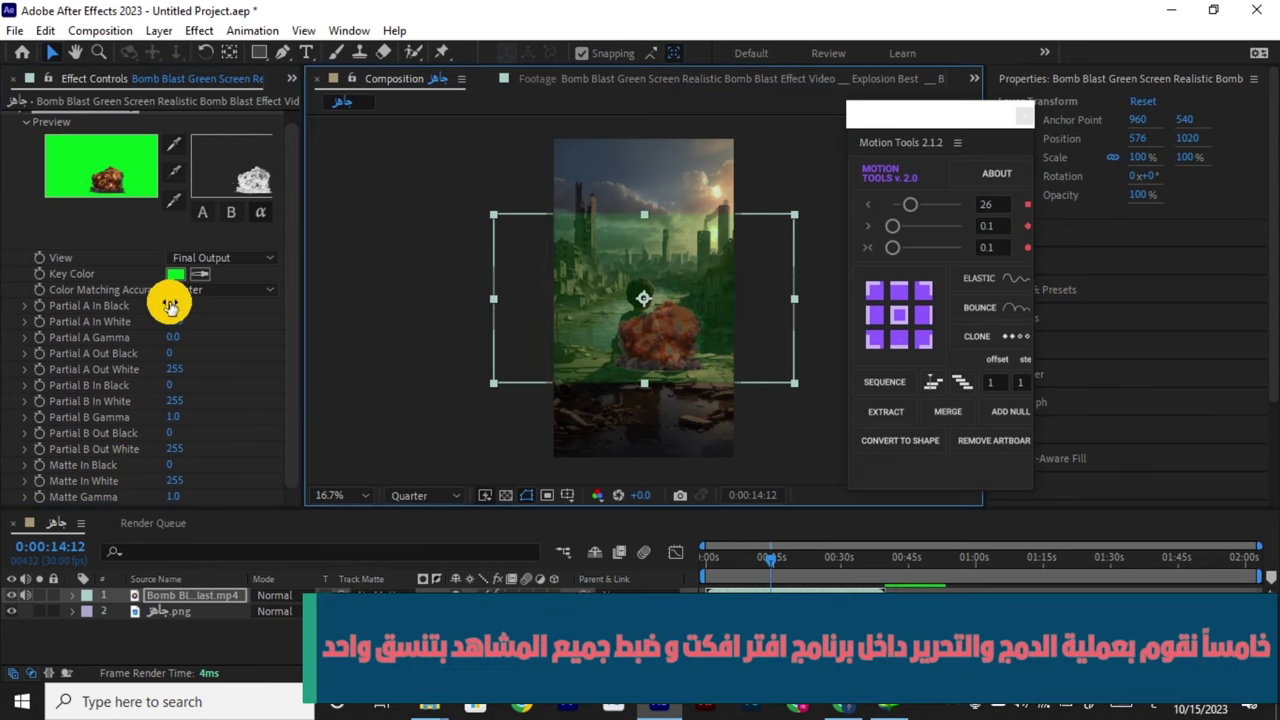
left_click(170, 306)
left_click_drag(143, 313, 134, 337)
Magnify the keyed explosion to 33.3% and close the Internet Download Manager window.
scroll(726, 325, "up", 2)
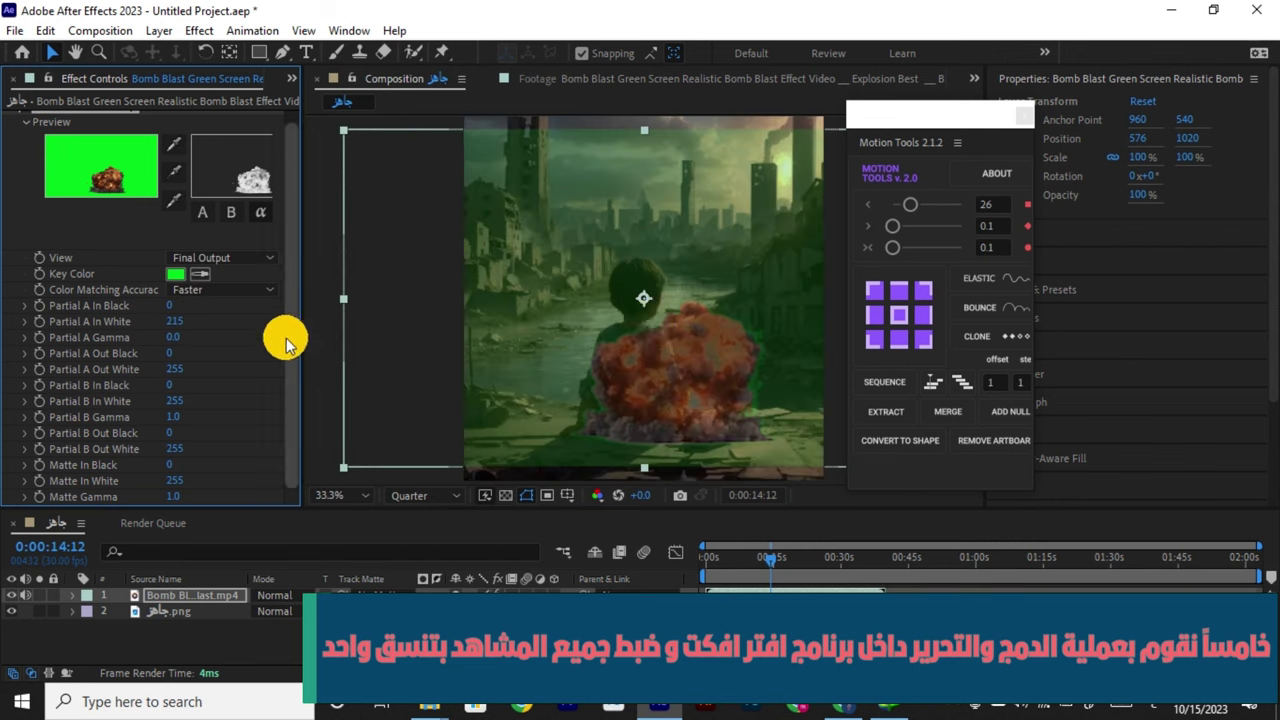
left_click(770, 428)
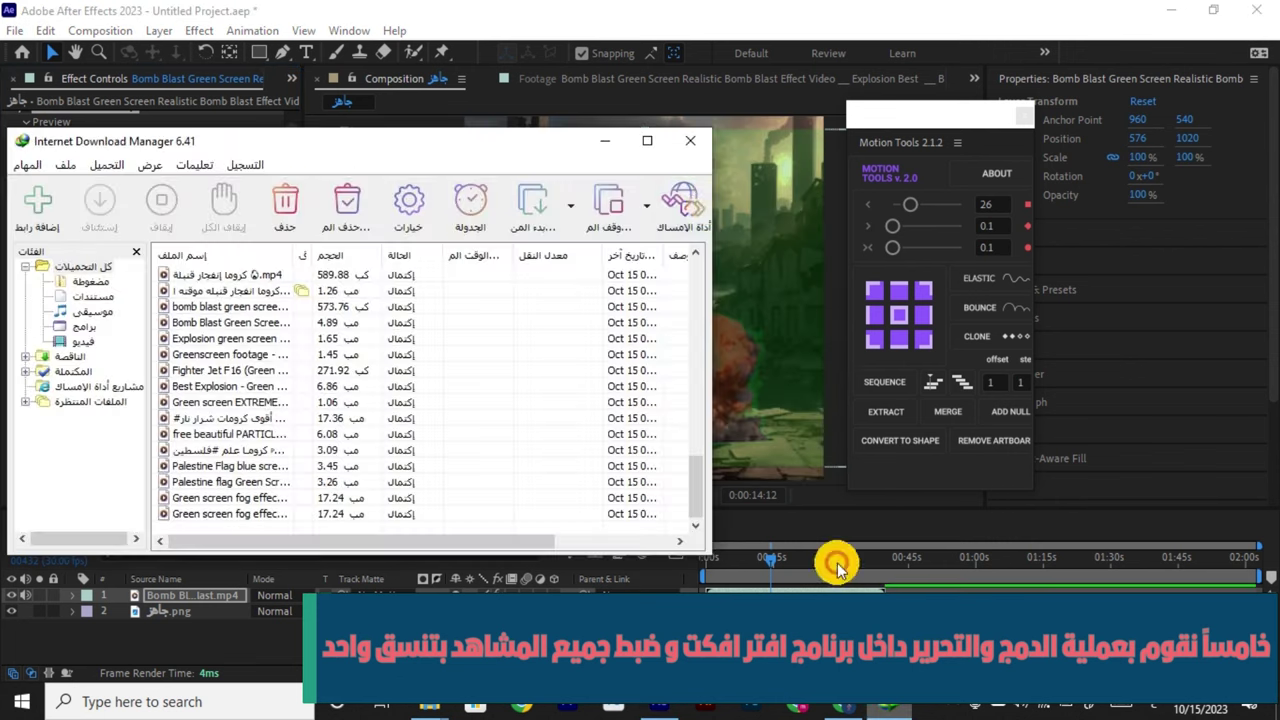
left_click(697, 124)
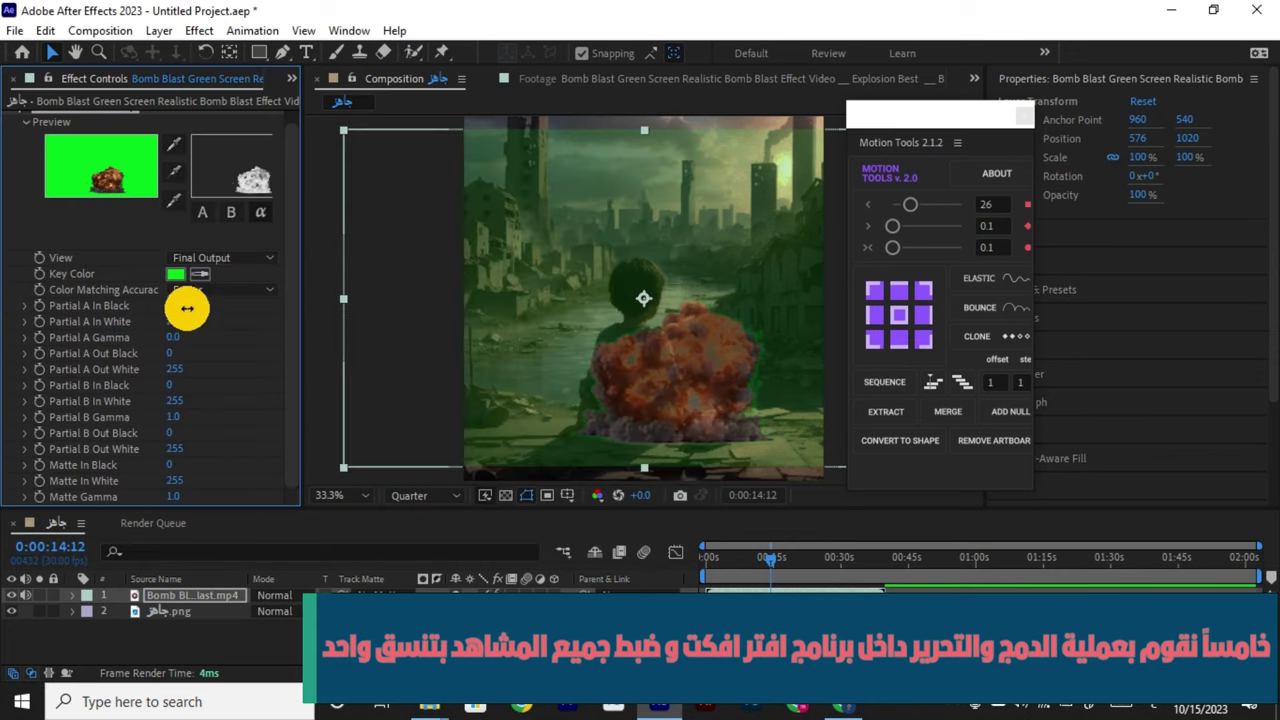
Try More Accurate color matching and compare the Matte Partial A Corrected, Source, Matte Corrected and Final Output views of the key.
left_click(243, 289)
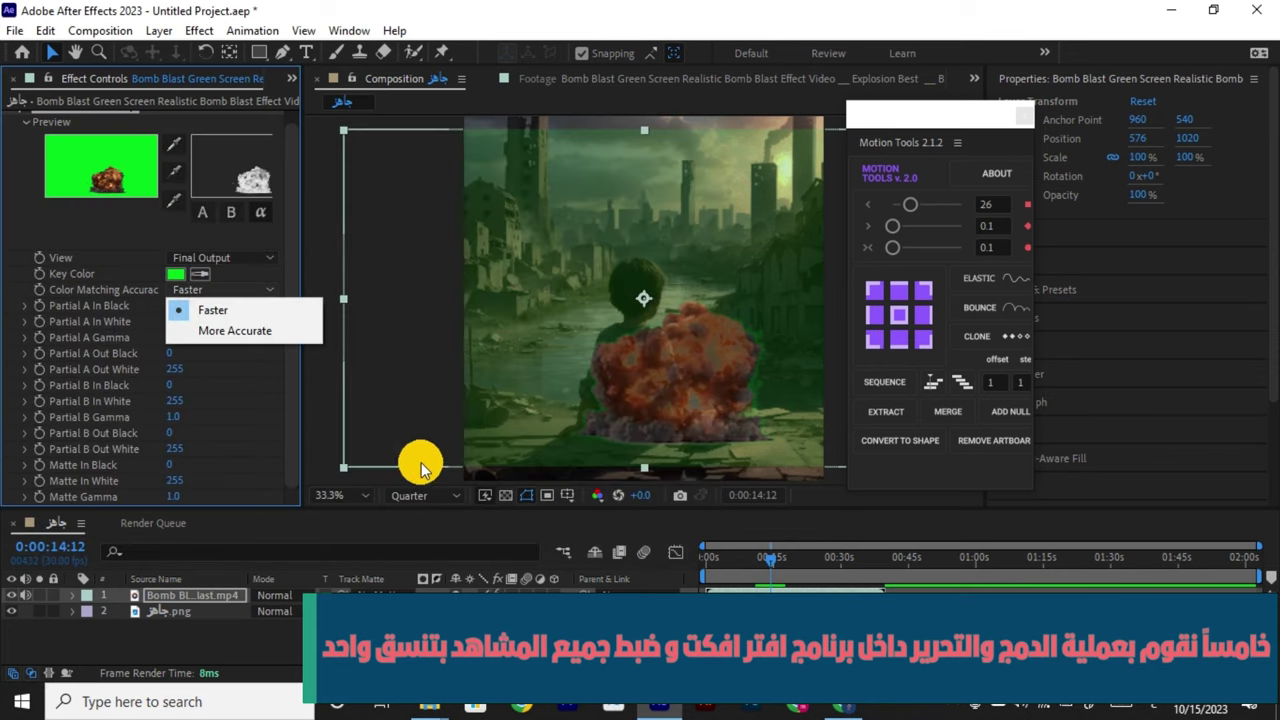
left_click(229, 314)
left_click(233, 260)
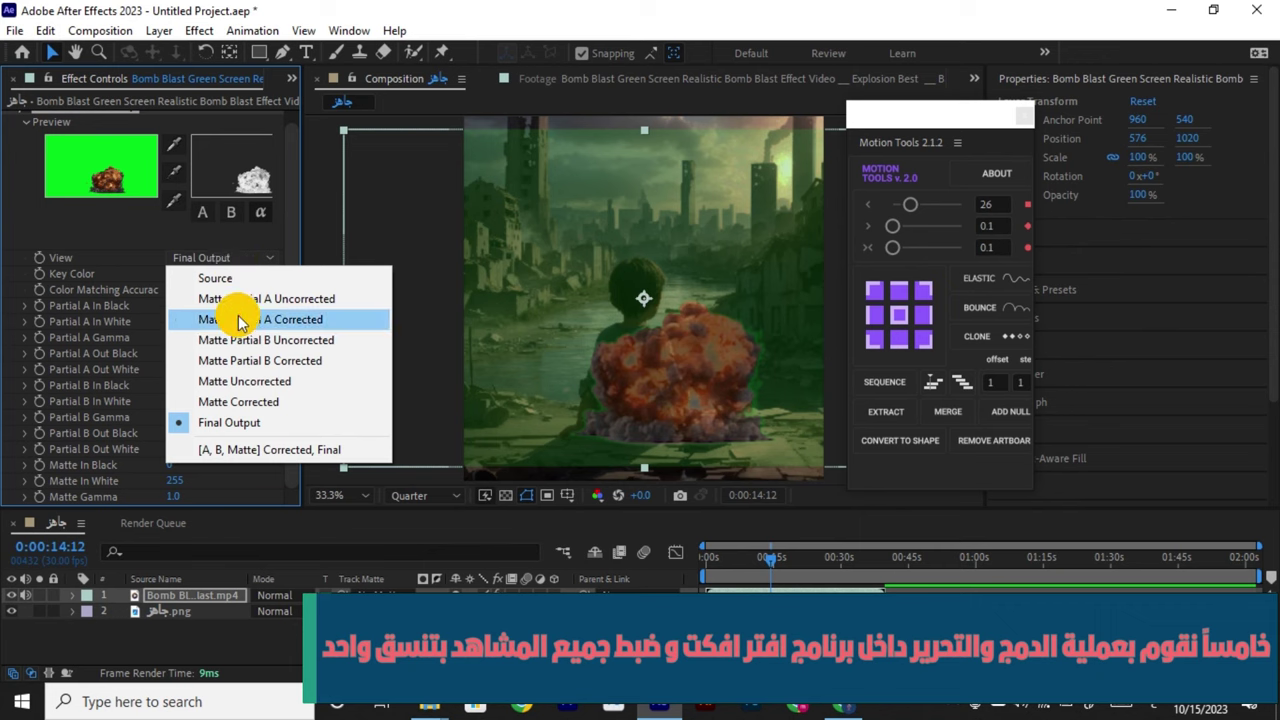
left_click(232, 319)
left_click(244, 262)
left_click(244, 280)
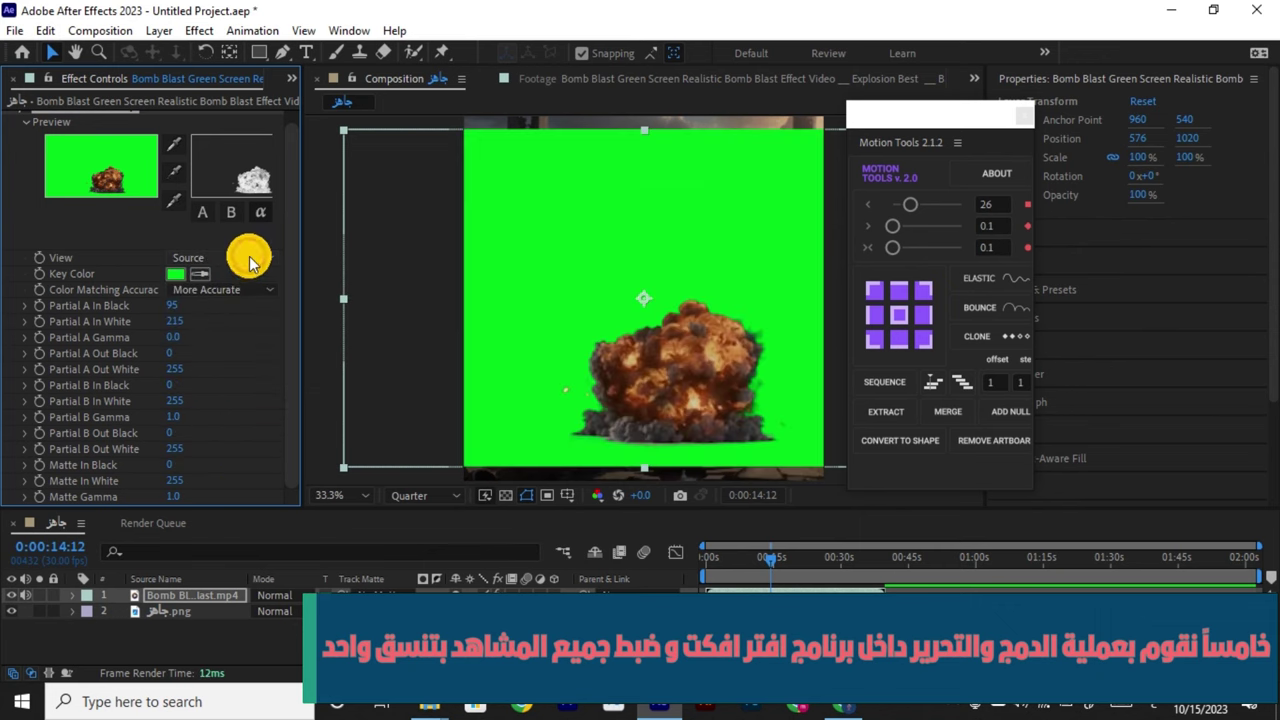
left_click(246, 258)
left_click(238, 401)
left_click(246, 262)
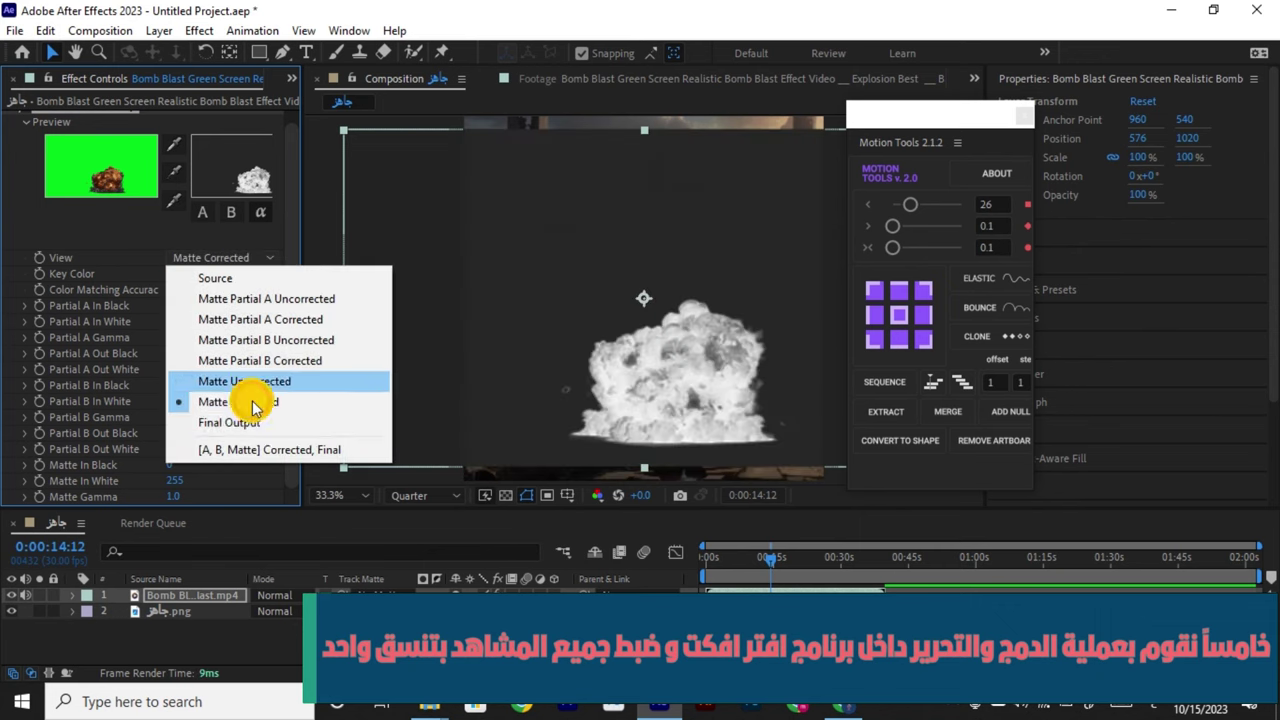
left_click(232, 423)
Set Color Matching Accuracy to Faster and Partial A In Black to 65, and move the Motion Tools panel off the viewer.
left_click(240, 292)
left_click(237, 312)
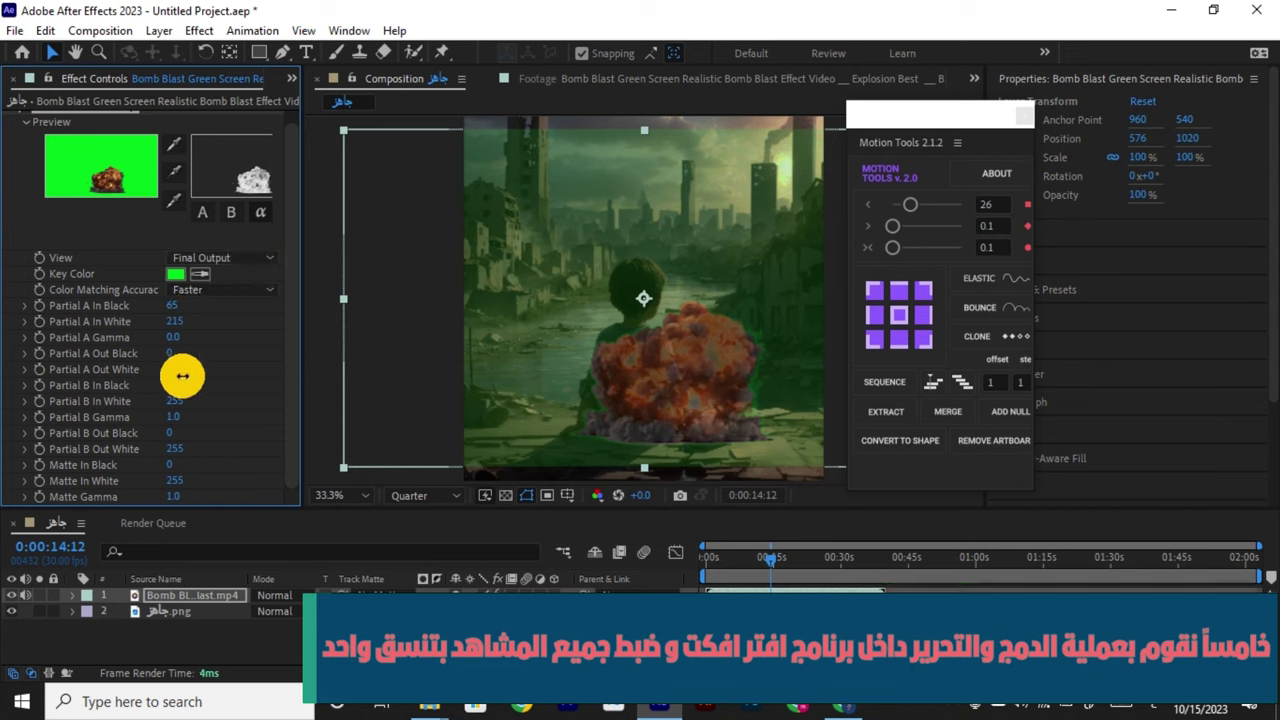
left_click(959, 713)
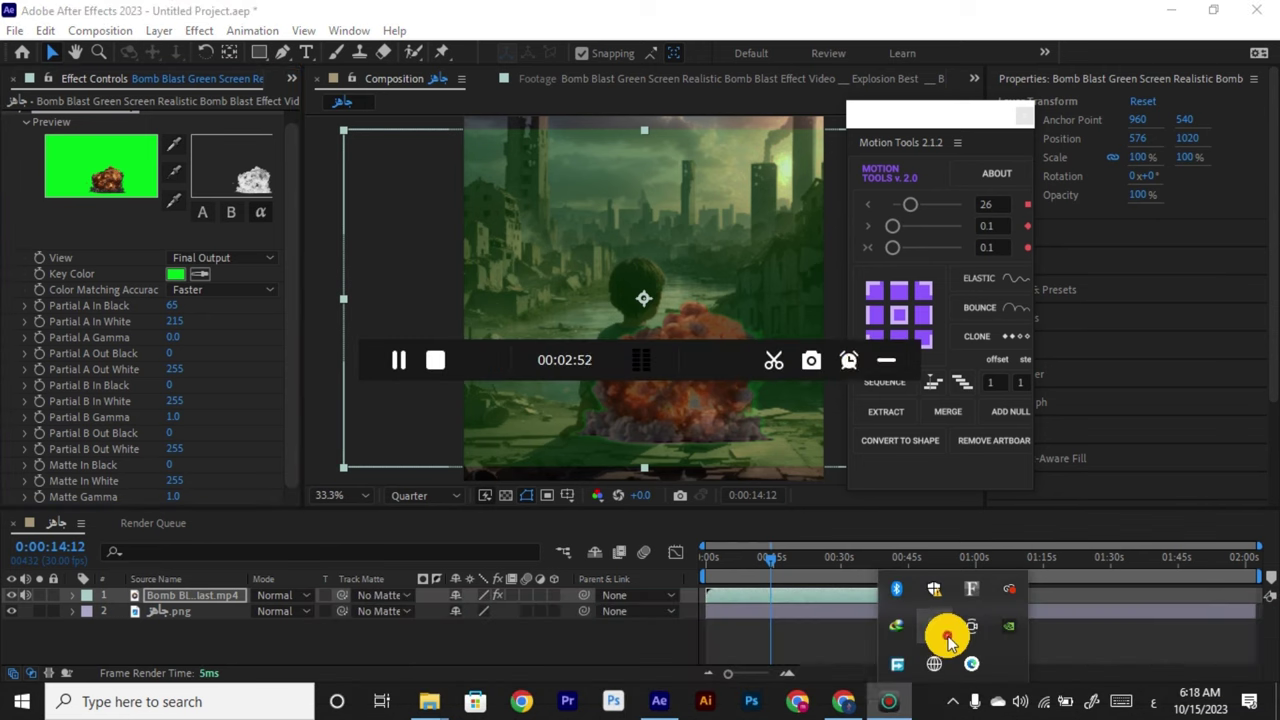
left_click_drag(953, 121, 1111, 120)
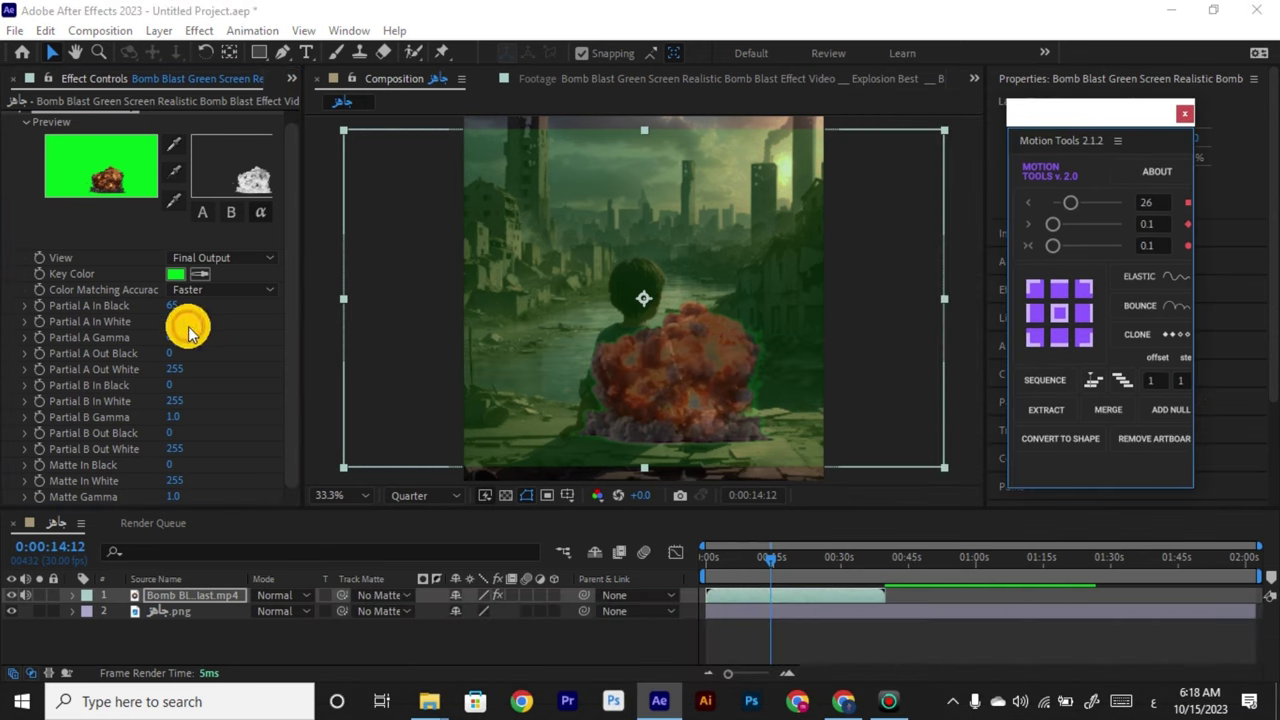
Try adjusting Partial A In Black and resampling the green background as the white point of the partial A matte.
left_click(190, 308)
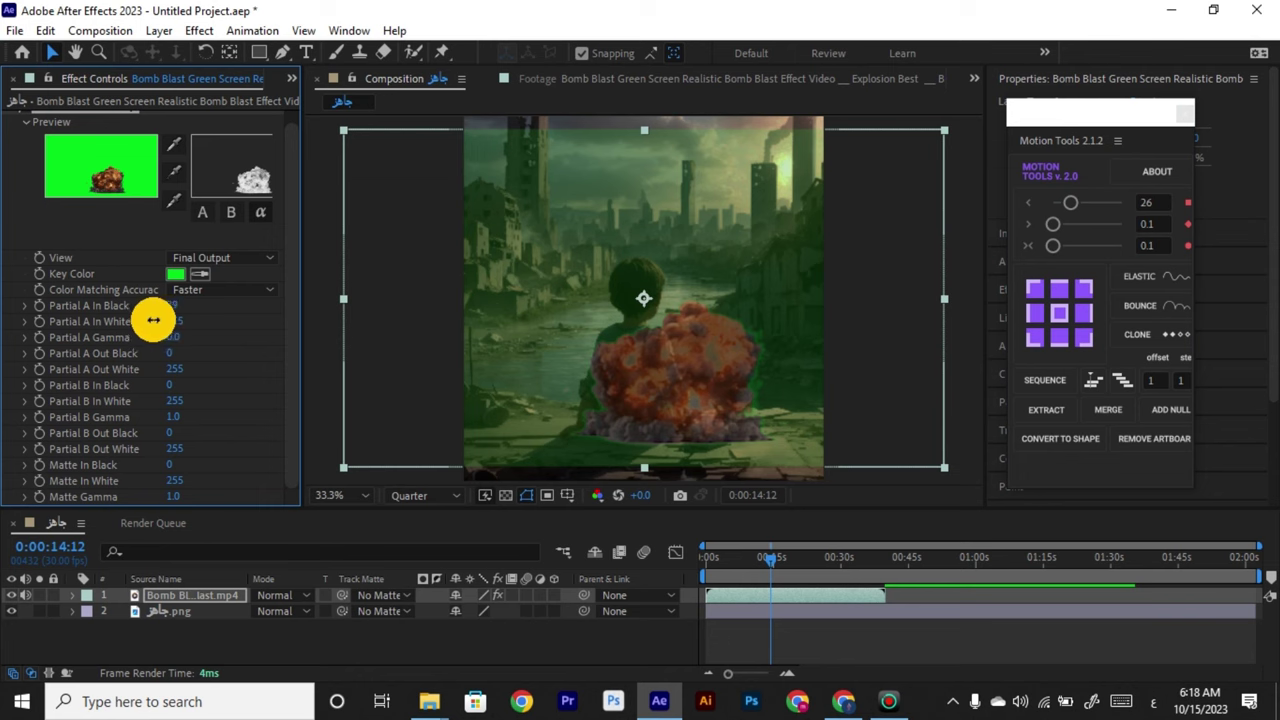
left_click(233, 289)
left_click(205, 212)
left_click(175, 200)
left_click(528, 250)
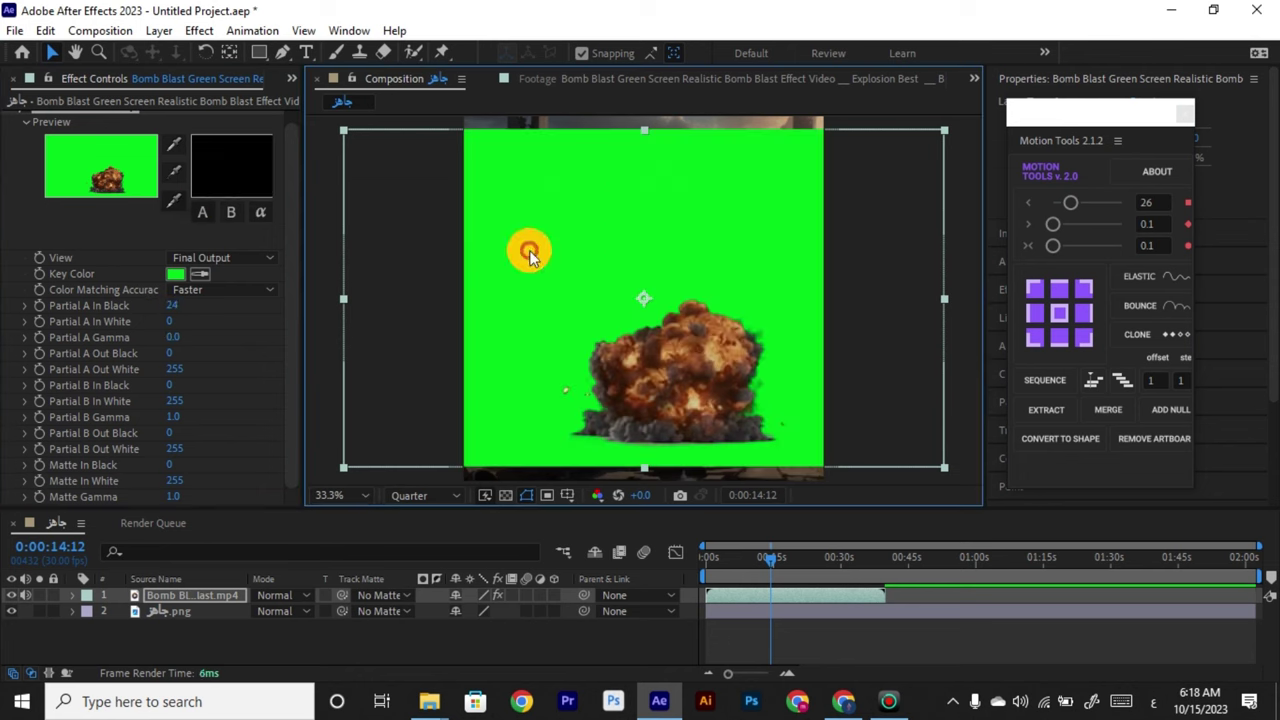
Try Partial A values In Black 255, In White 0, Gamma 2.3, Out White 254, and Partial B values In Black 17, In White 160, Gamma 0.4.
mouse_move(200, 314)
left_mouse_down()
mouse_move(657, 317)
mouse_move(177, 306)
left_mouse_up()
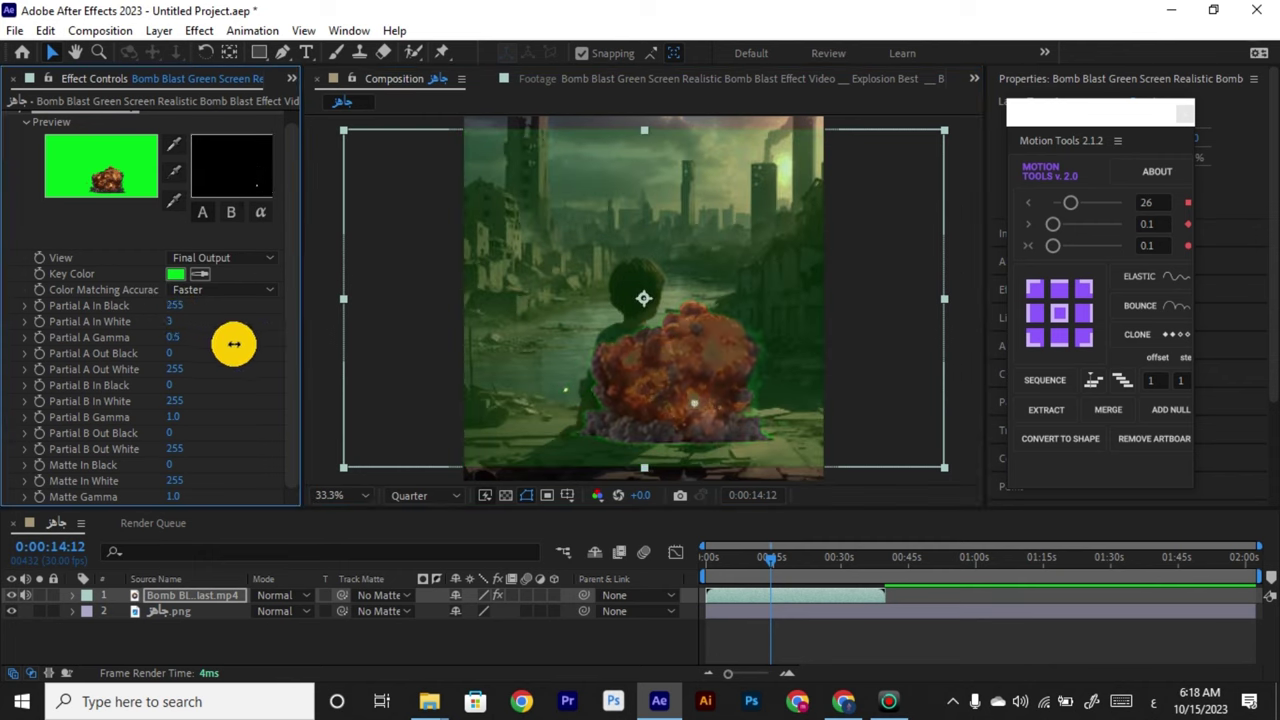
left_click_drag(233, 343, 325, 343)
left_click_drag(177, 358, 137, 429)
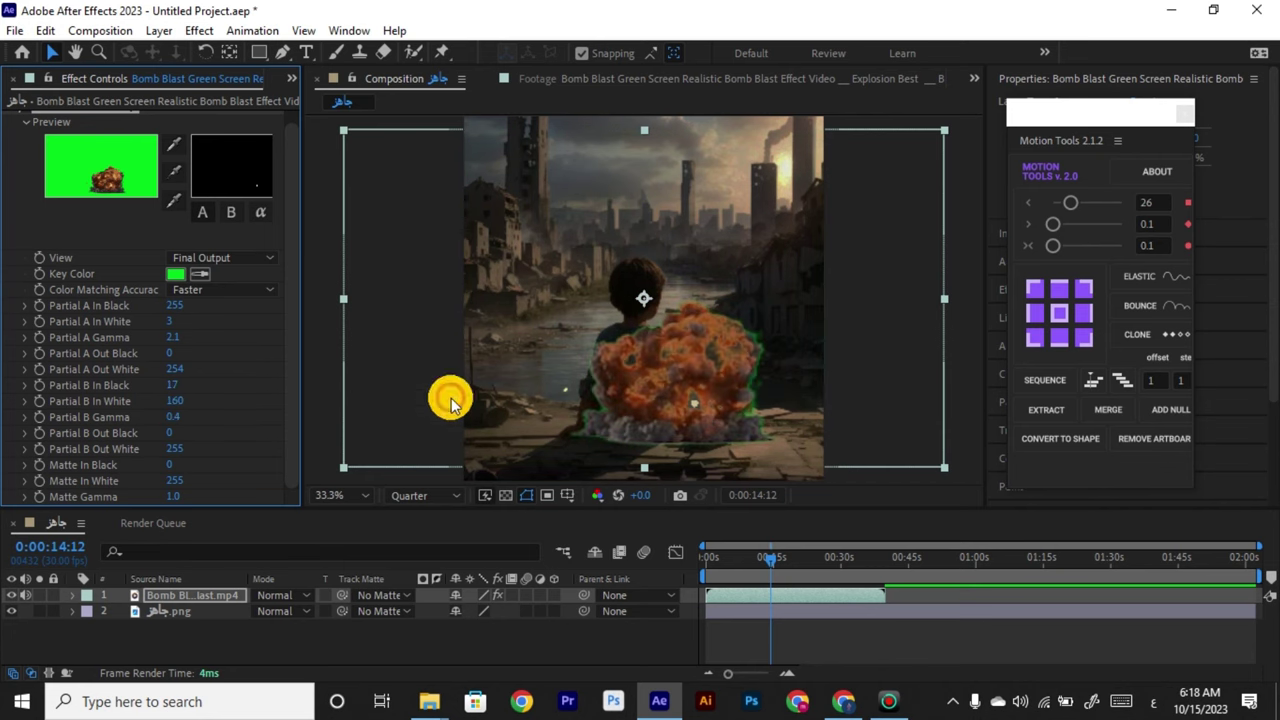
left_click_drag(250, 324, 148, 340)
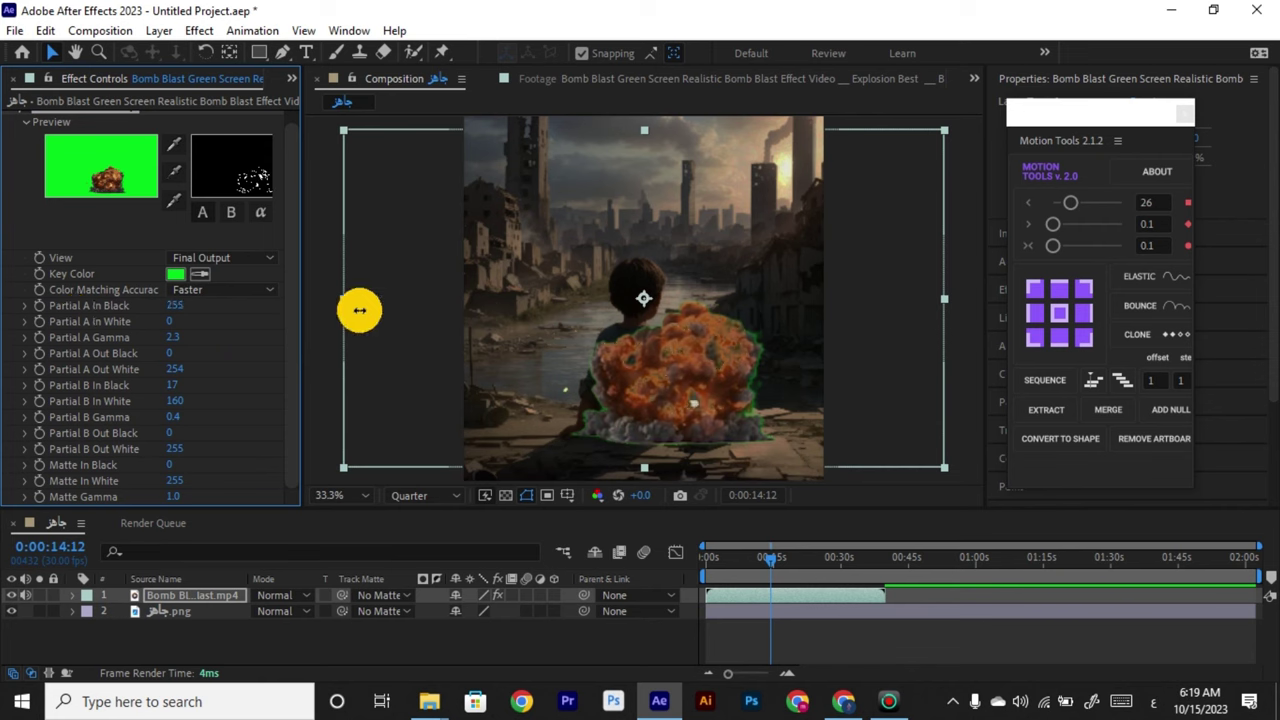
Try a Matte Gamma of 0.0 on the key with the explosion at 0:00:07:15.
left_click_drag(779, 575, 735, 572)
key("space")
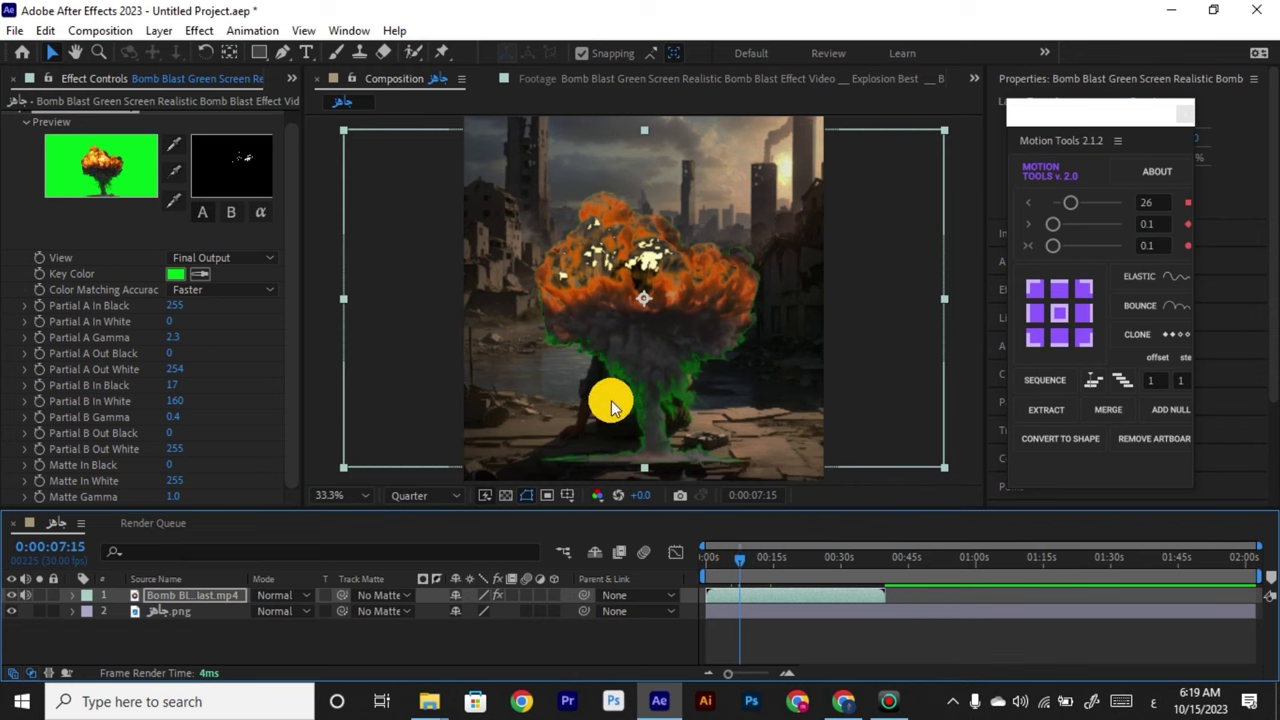
left_click_drag(175, 305, 238, 313)
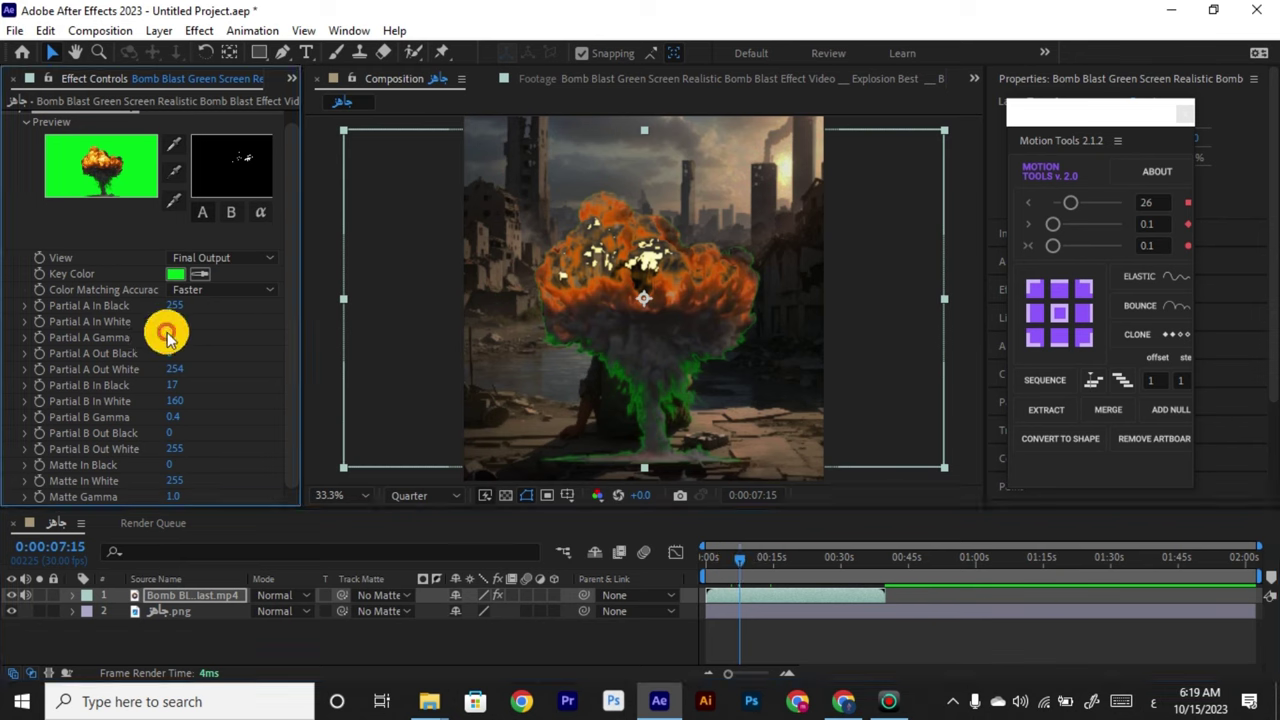
left_click_drag(211, 444, 113, 504)
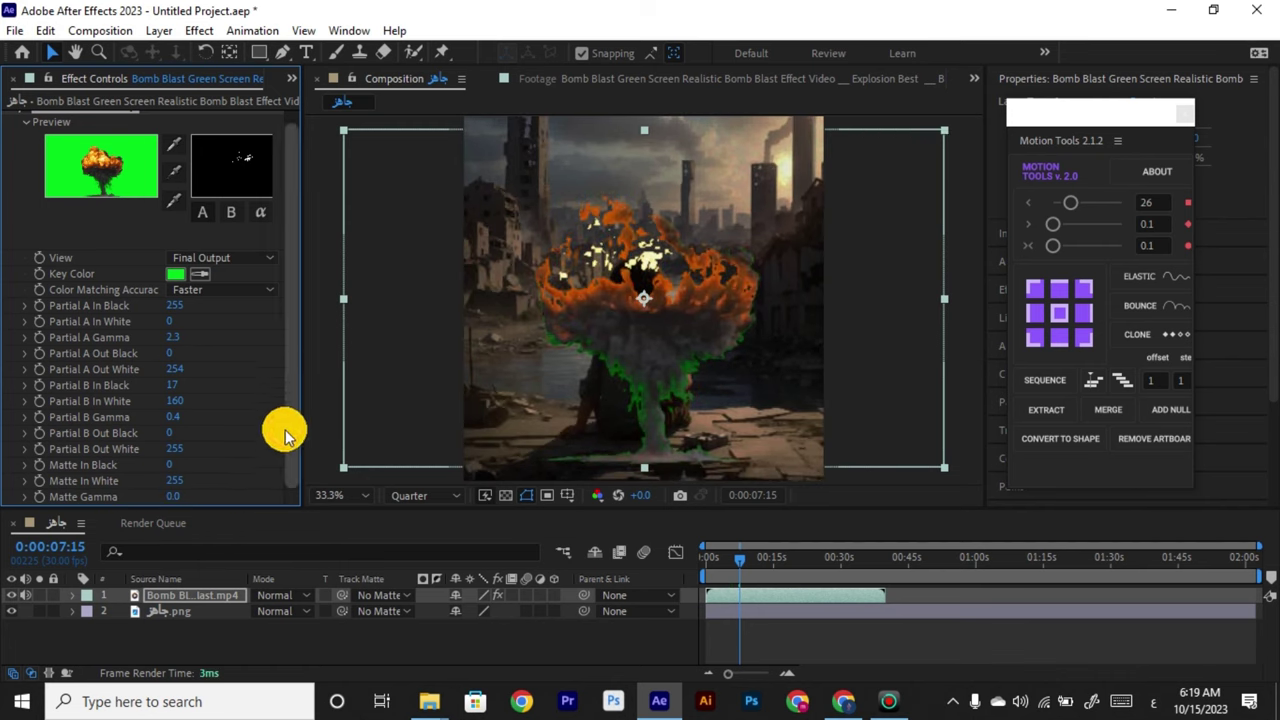
scroll(253, 350, "up", 1)
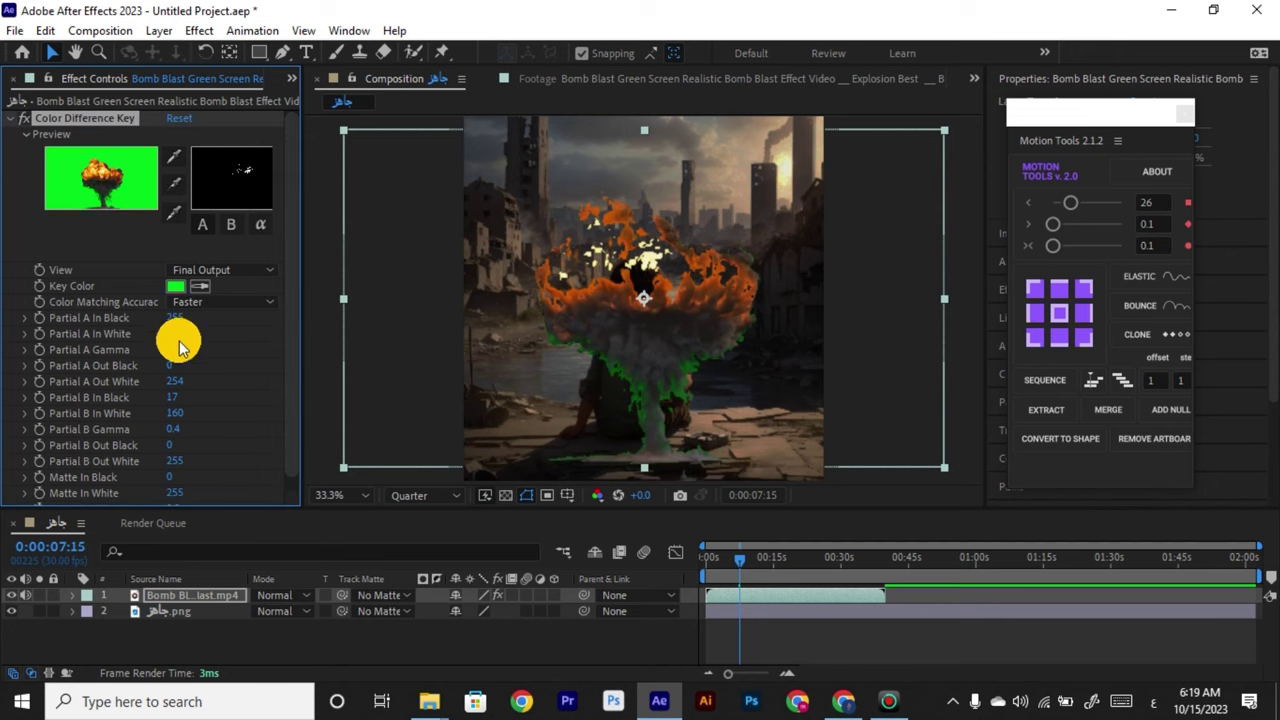
left_click(888, 700)
left_click(394, 362)
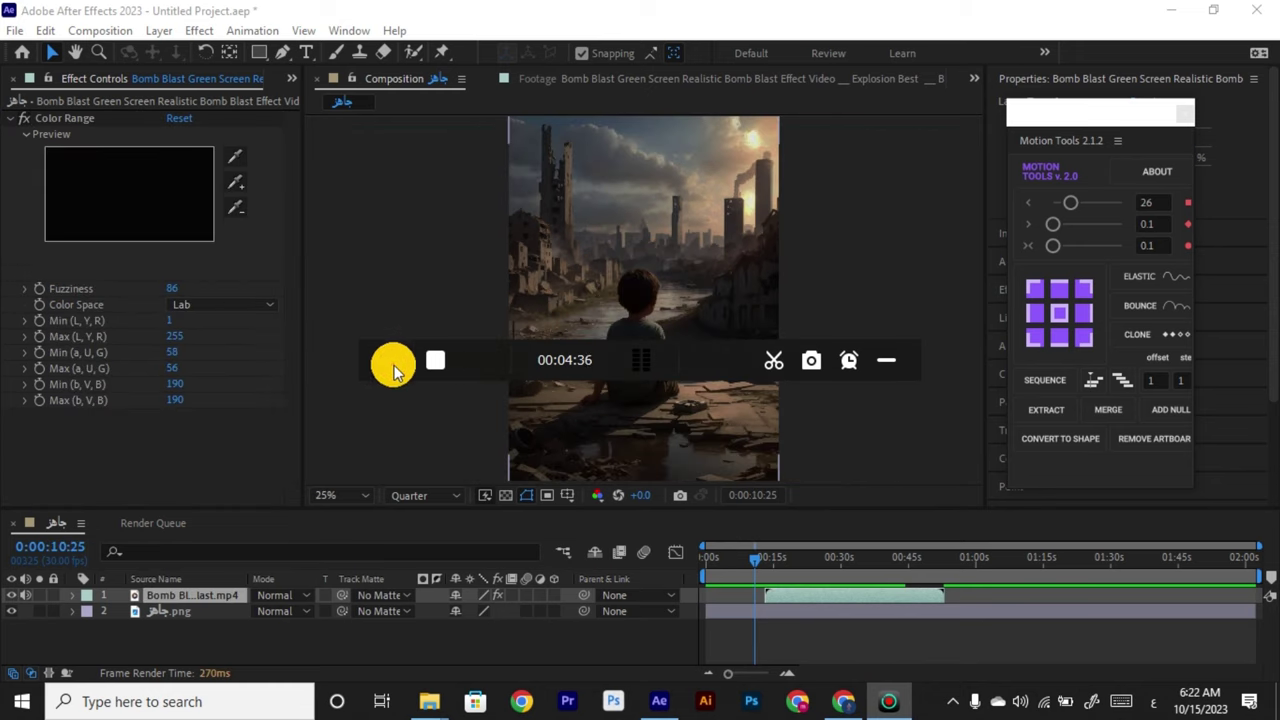
Review the keyed explosion up to 0:00:23:23 and preview the "bomb blast green screen video no copyright" footage.
left_click(767, 557)
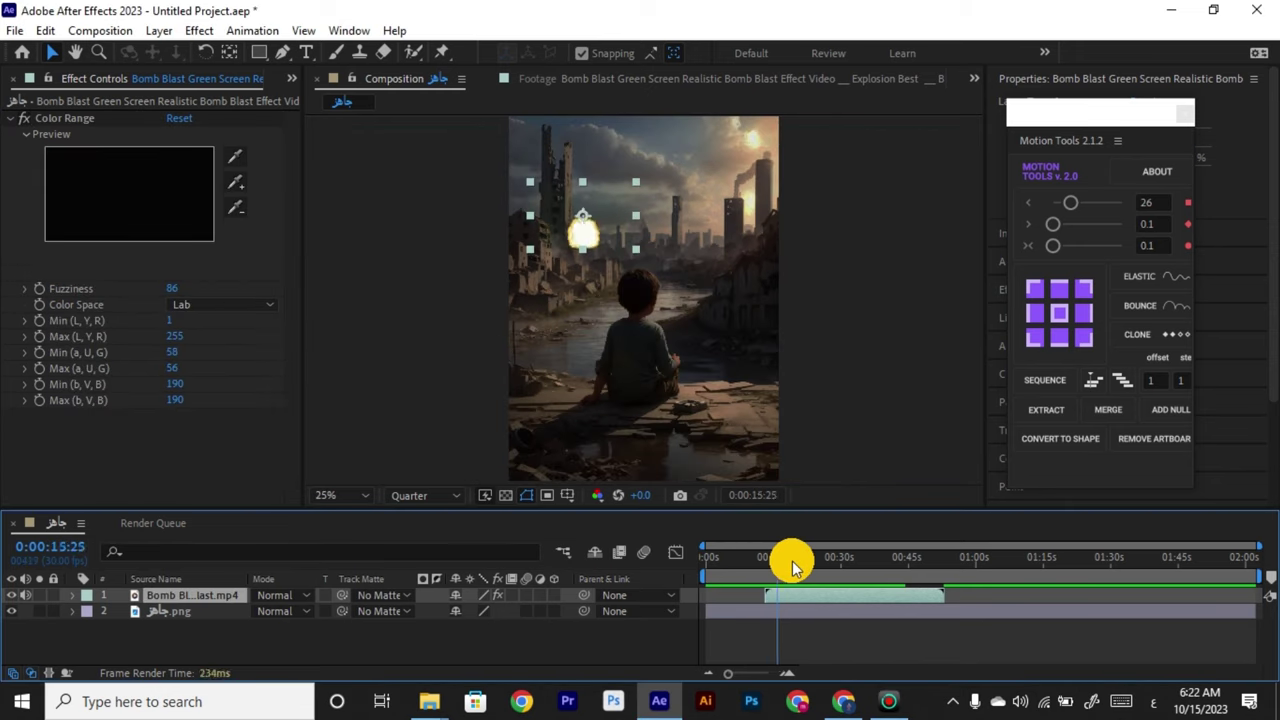
left_click_drag(792, 566, 813, 558)
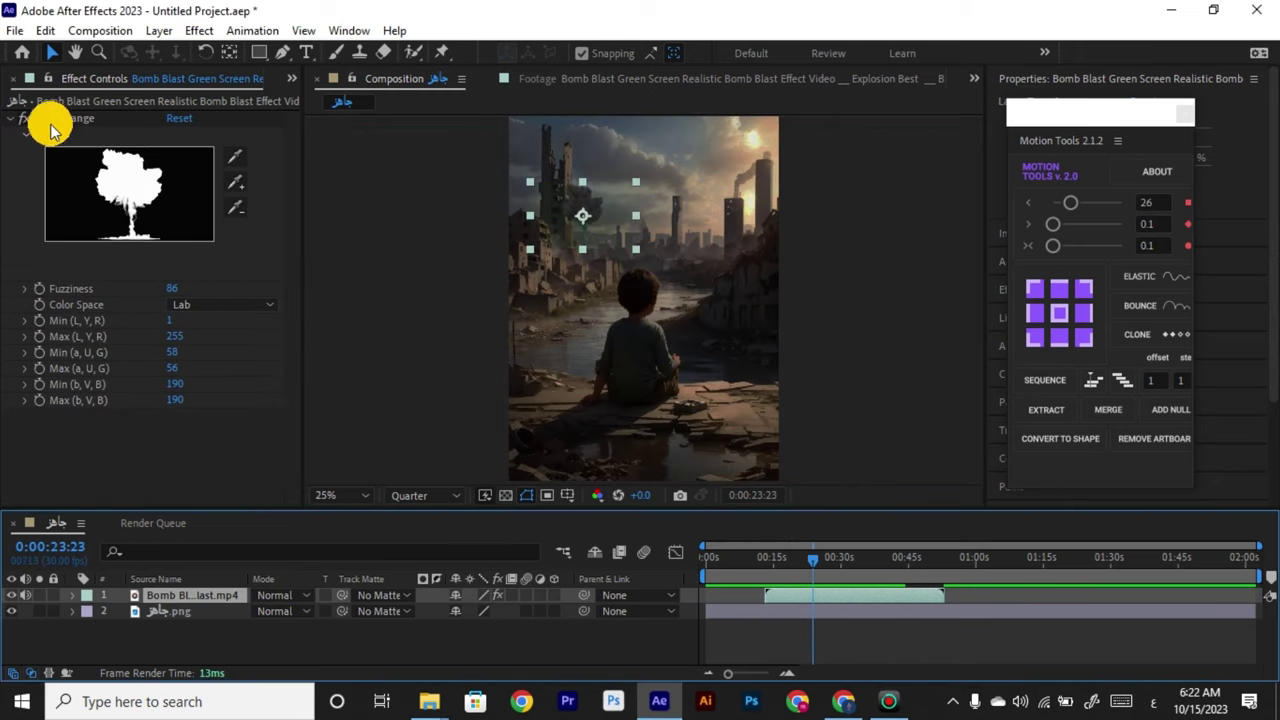
left_click(291, 79)
left_click(334, 106)
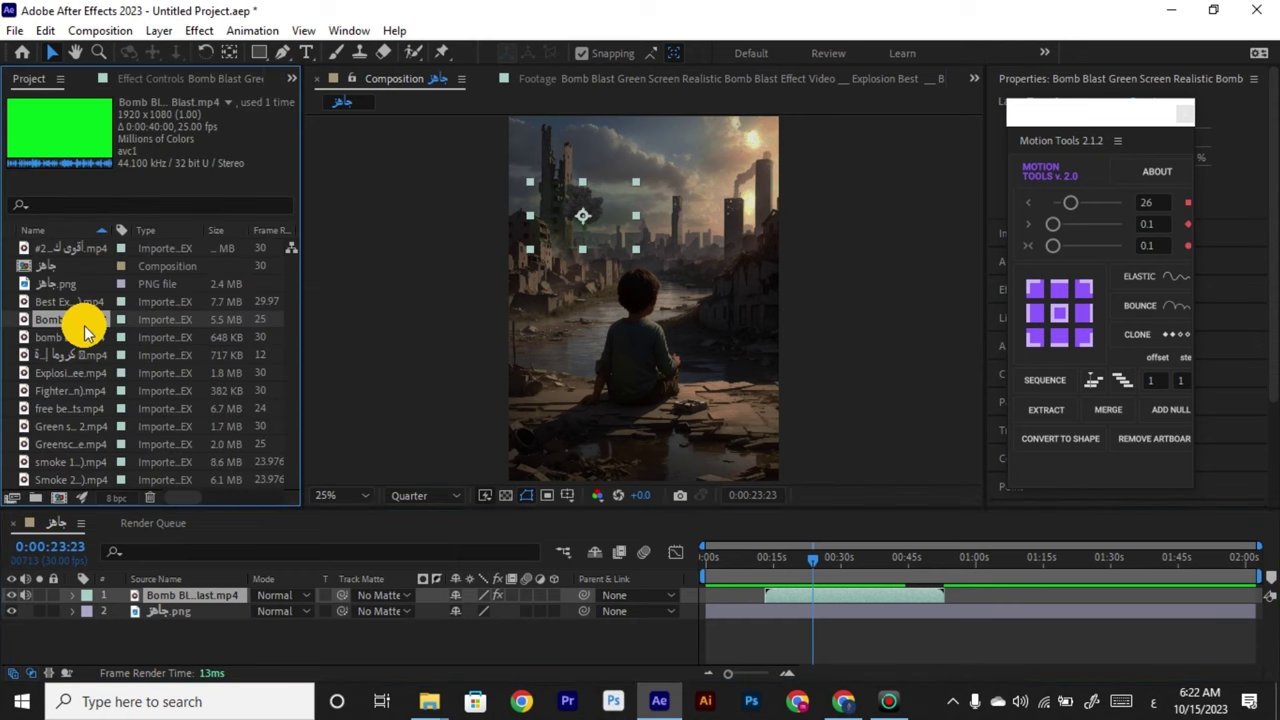
left_click(82, 334)
double_click(96, 117)
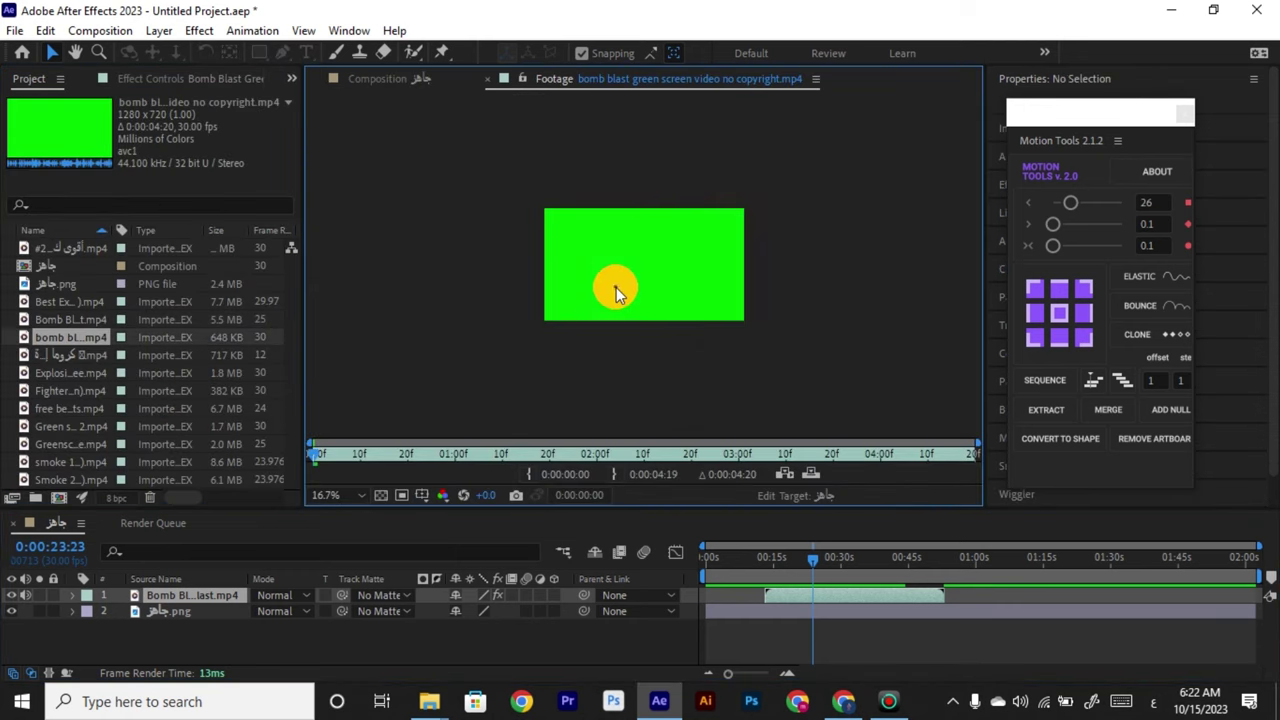
Add the Best Explosion green screen clip above the Bomb Blast layer and go to 0:00:48:11.
left_click(69, 301)
left_click(77, 318)
left_click(81, 303)
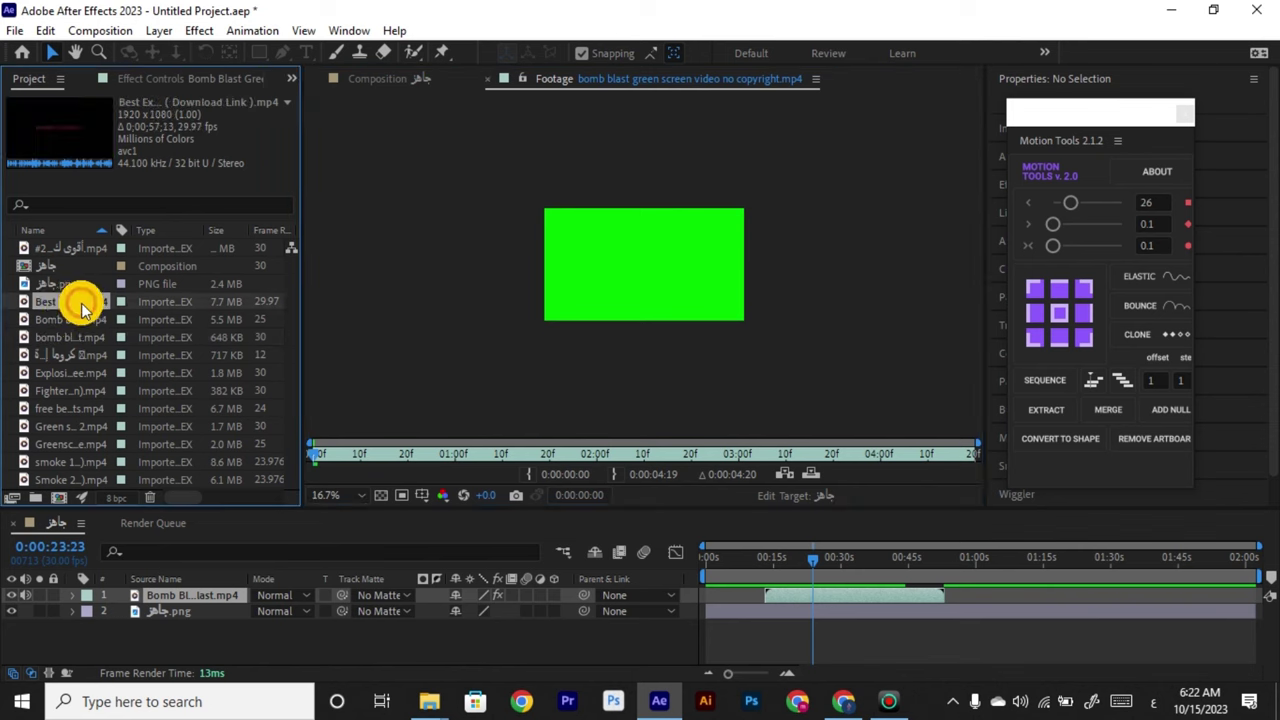
left_click_drag(75, 301, 734, 590)
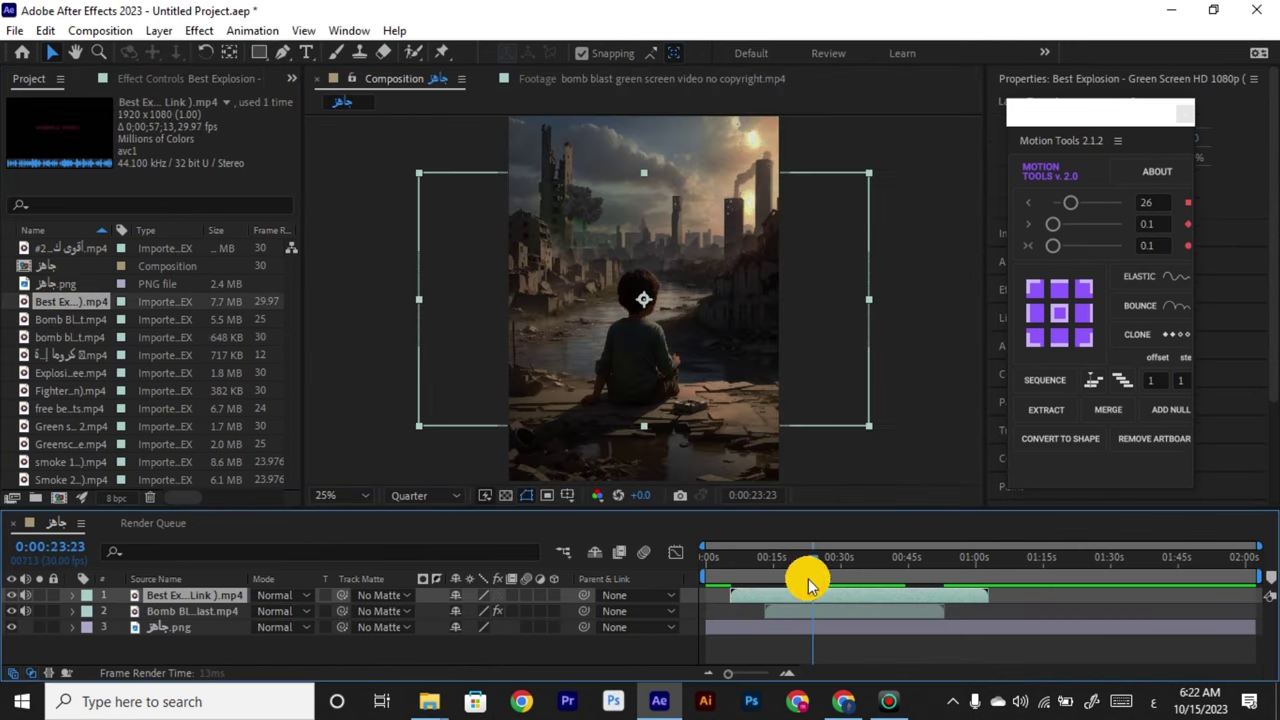
left_click_drag(818, 566, 926, 578)
Copy the Color Range effect from the Bomb Blast layer to the Best Explosion layer.
left_click(206, 31)
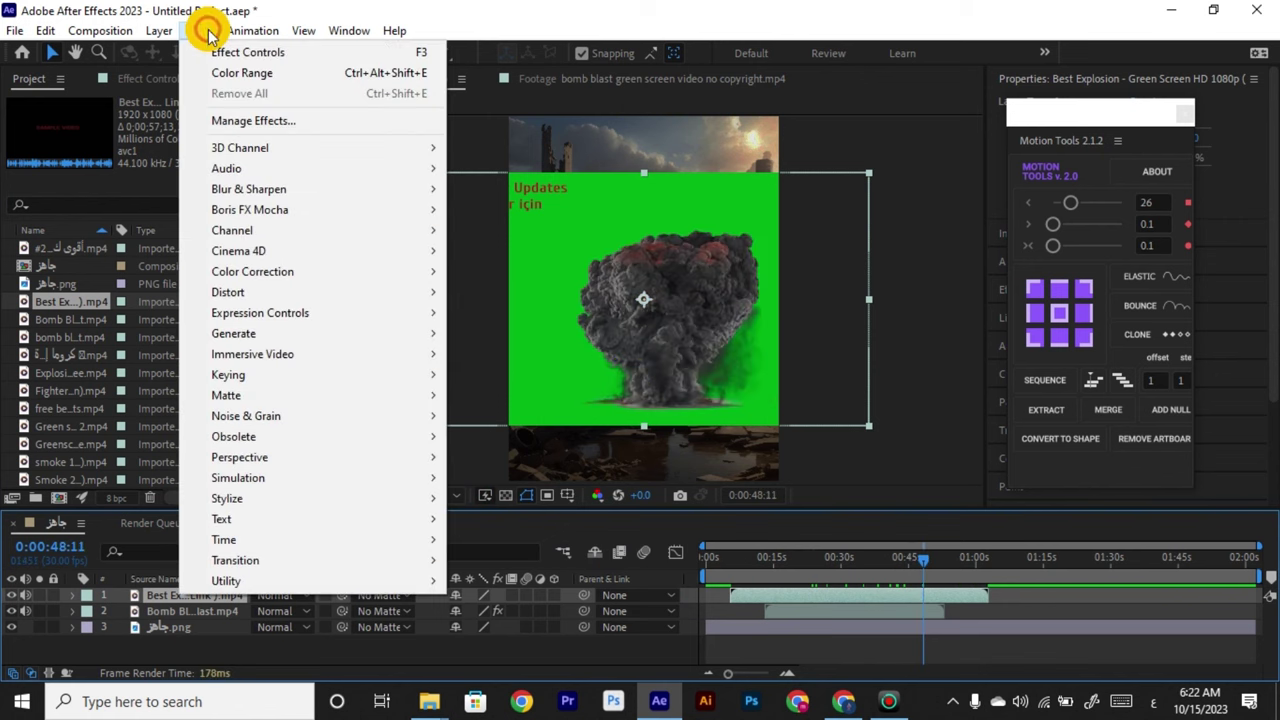
left_click(815, 612)
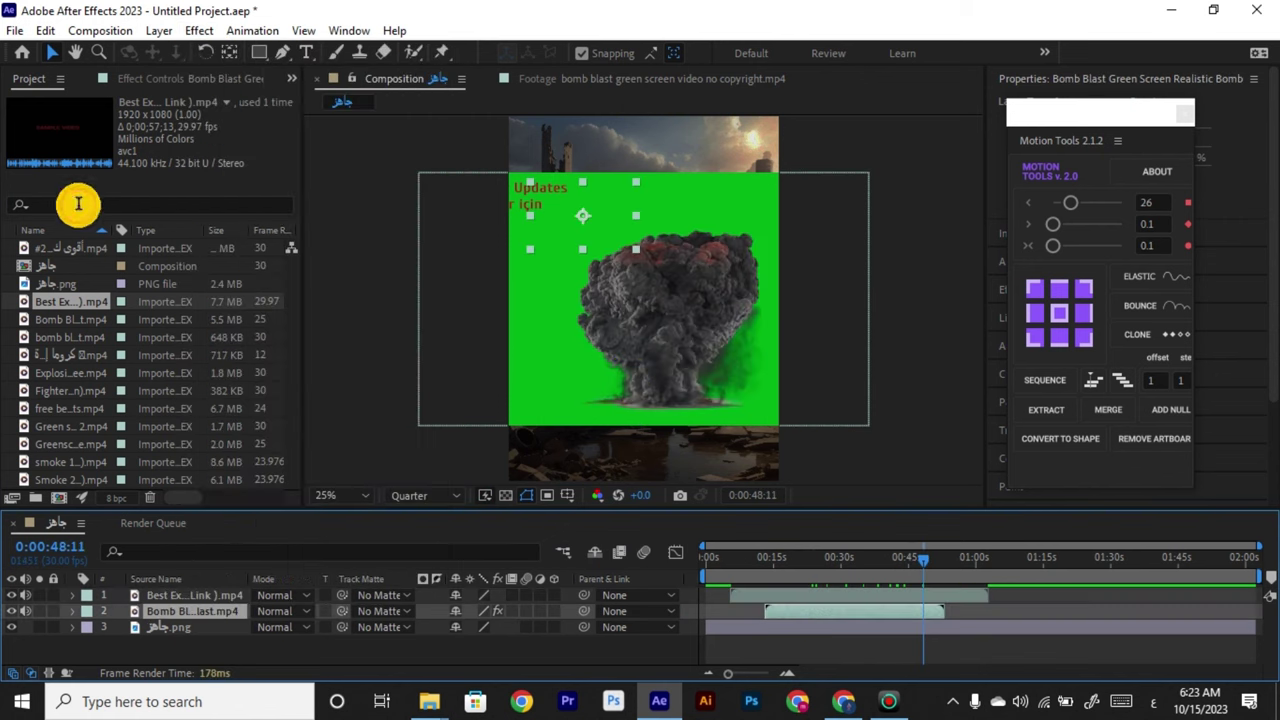
left_click(283, 77)
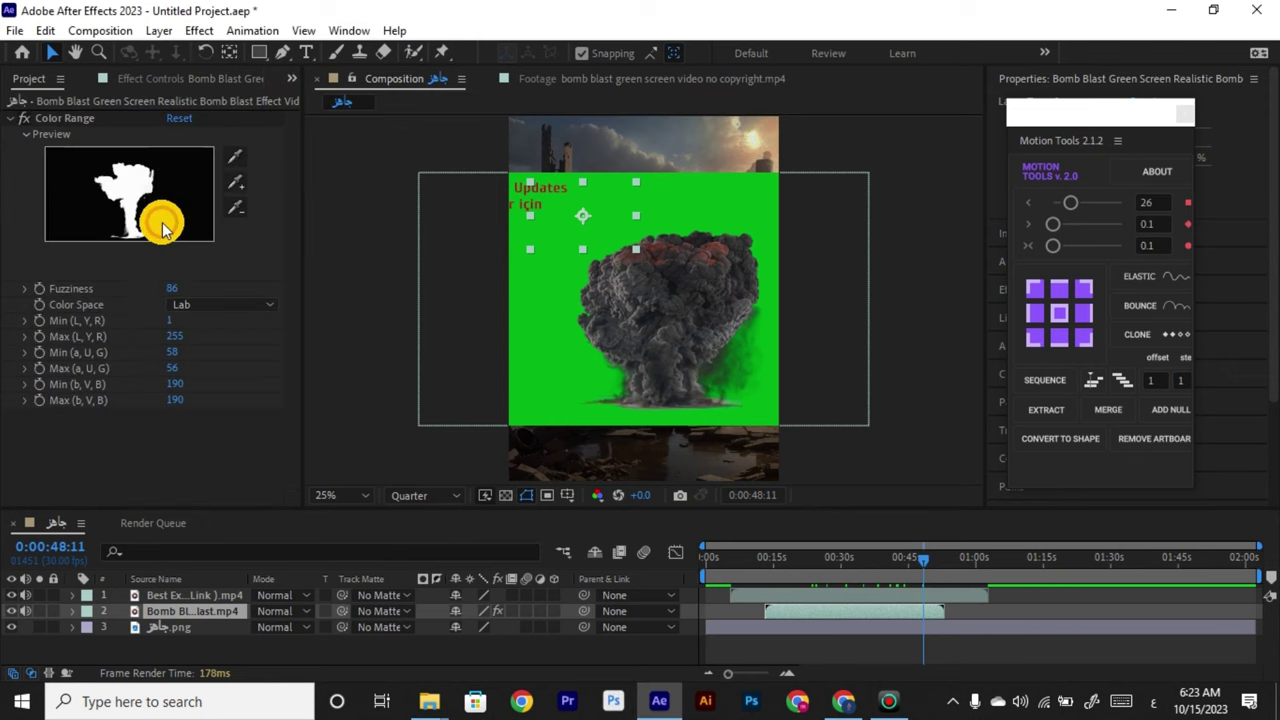
left_click(60, 120)
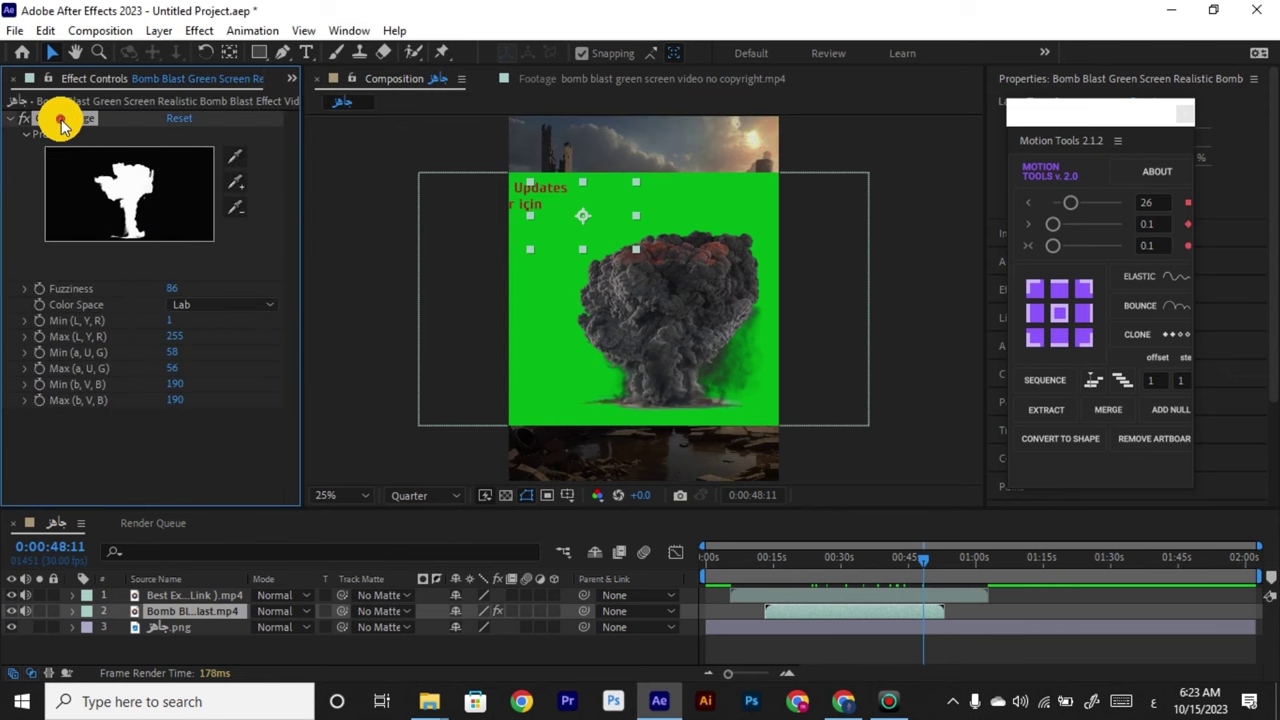
left_click(794, 594)
At 0:00:45:26, set the Best Explosion layer's Color Range to Fuzziness 83, Max (a, U, G) 8, Min (b, V, B) 181 and Max (b, V, B) 124.
mouse_move(920, 557)
left_mouse_down()
mouse_move(908, 560)
mouse_move(911, 548)
left_mouse_up()
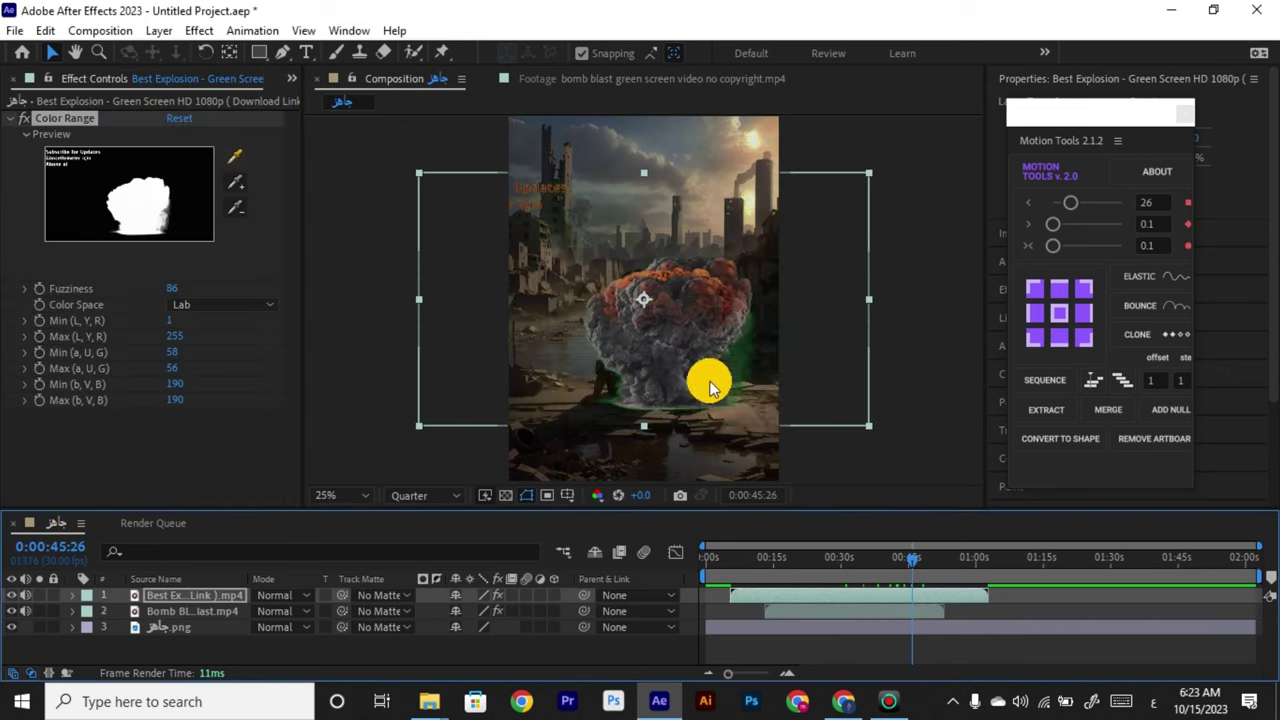
left_click_drag(170, 369, 123, 401)
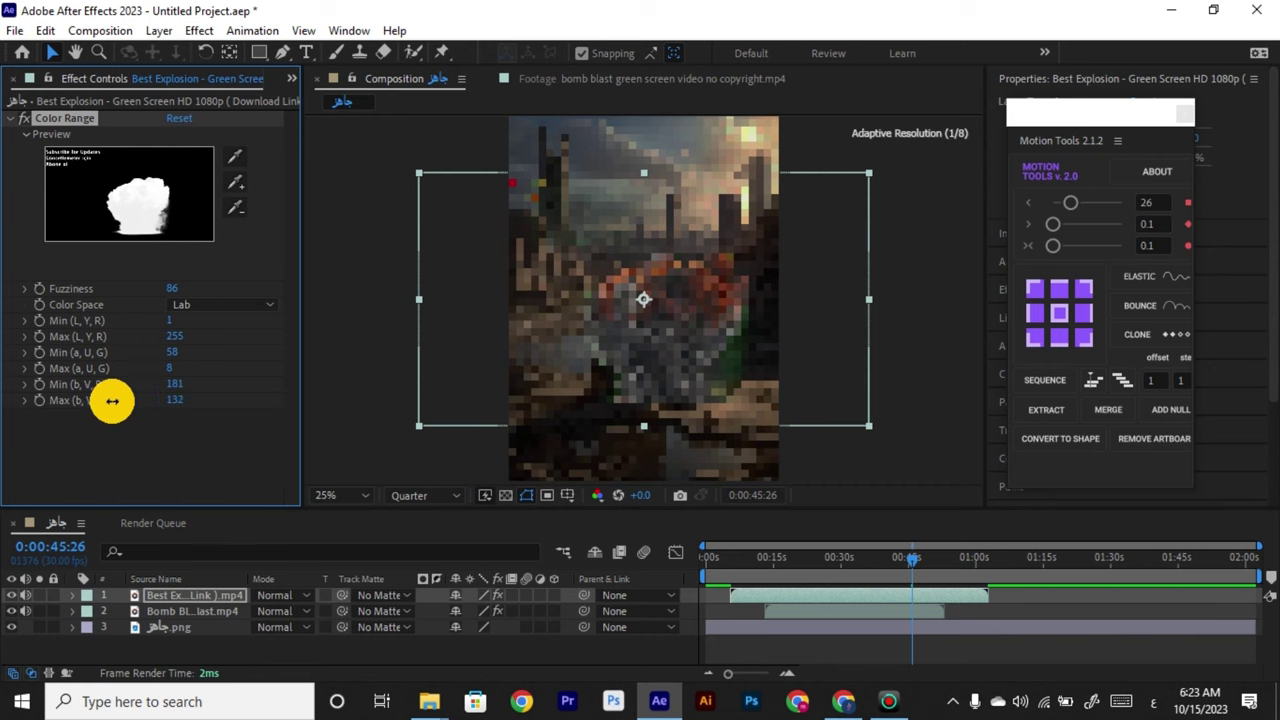
left_click_drag(166, 291, 94, 294)
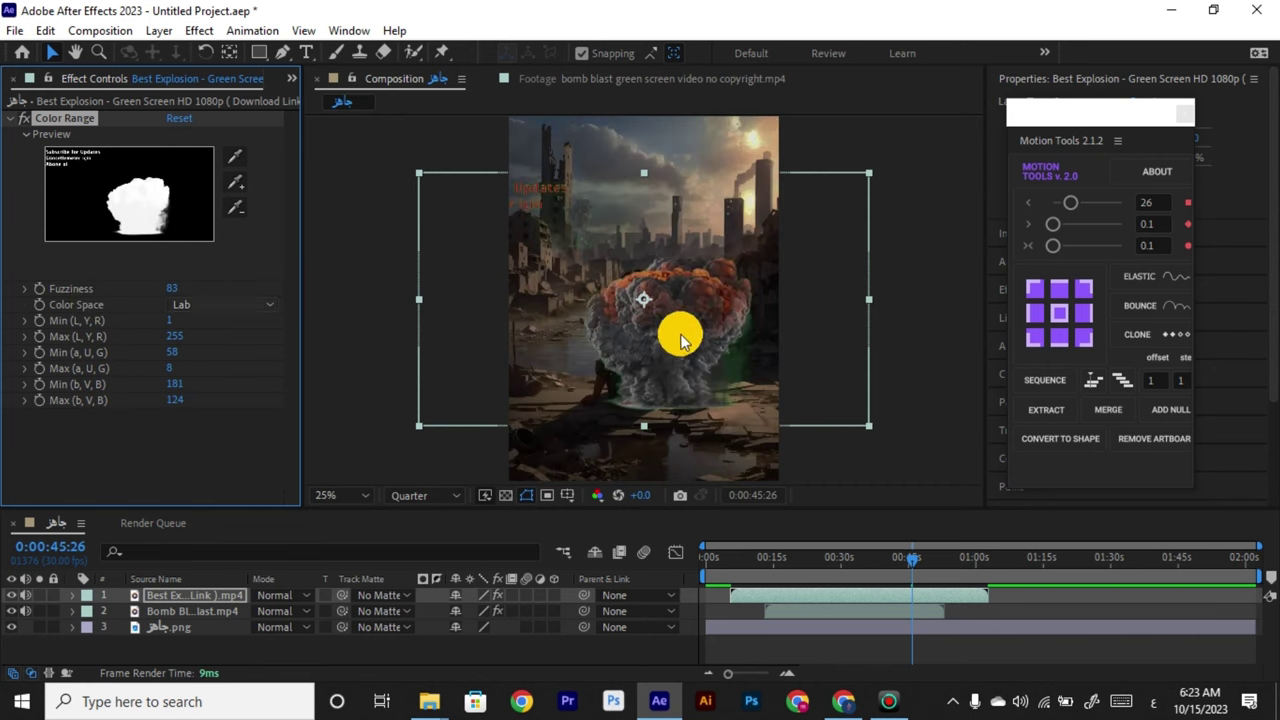
Expand the Effects & Presets panel and move the floating Motion Tools panel clear of it.
left_click_drag(1051, 103, 947, 203)
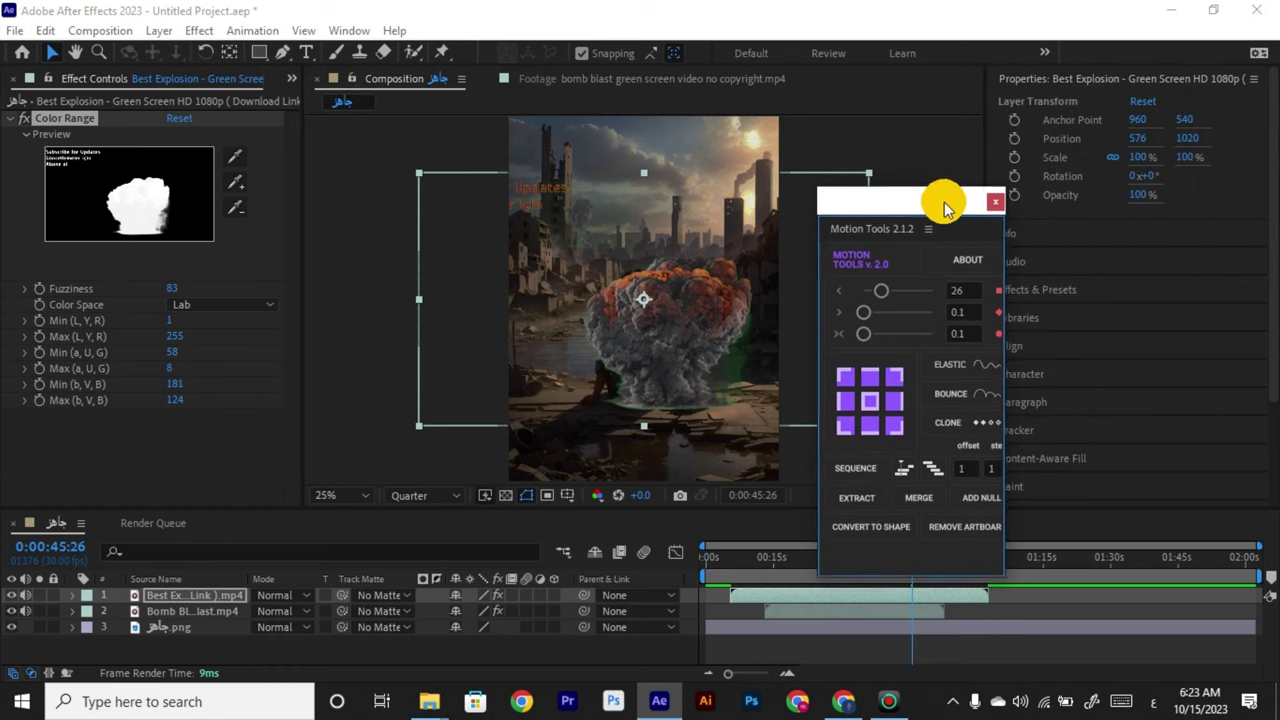
left_click(1046, 52)
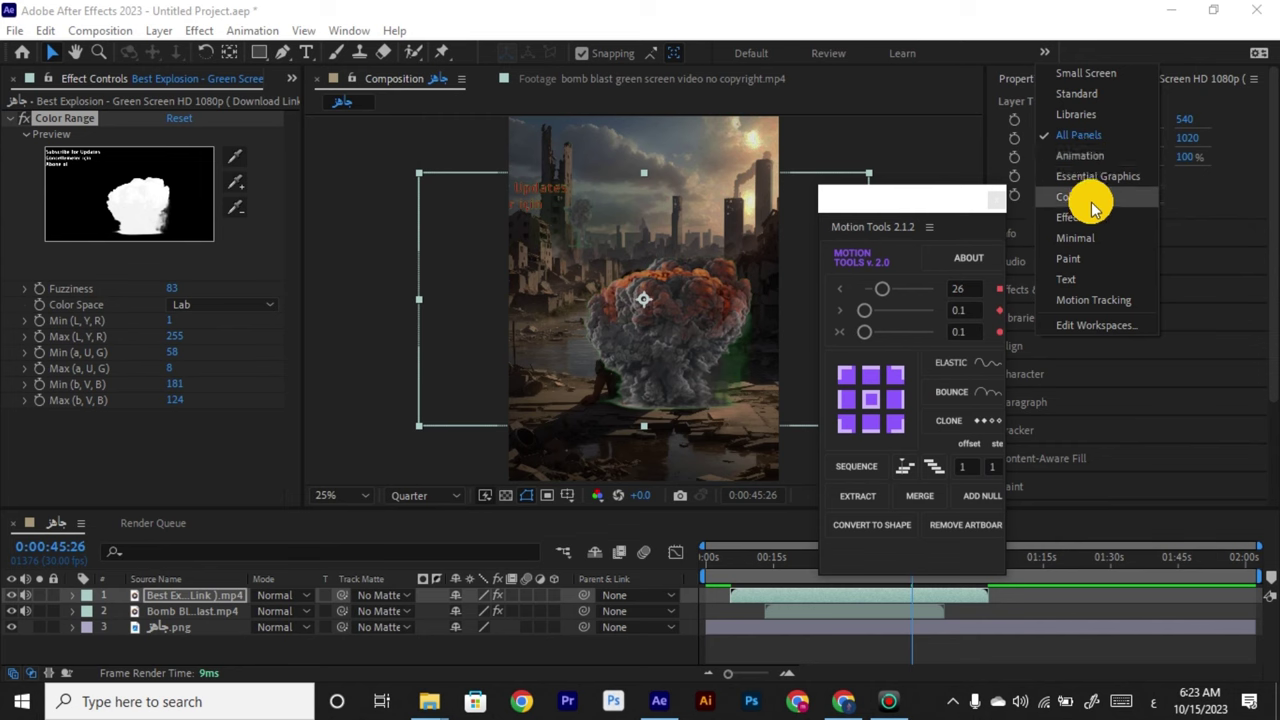
left_click(1086, 138)
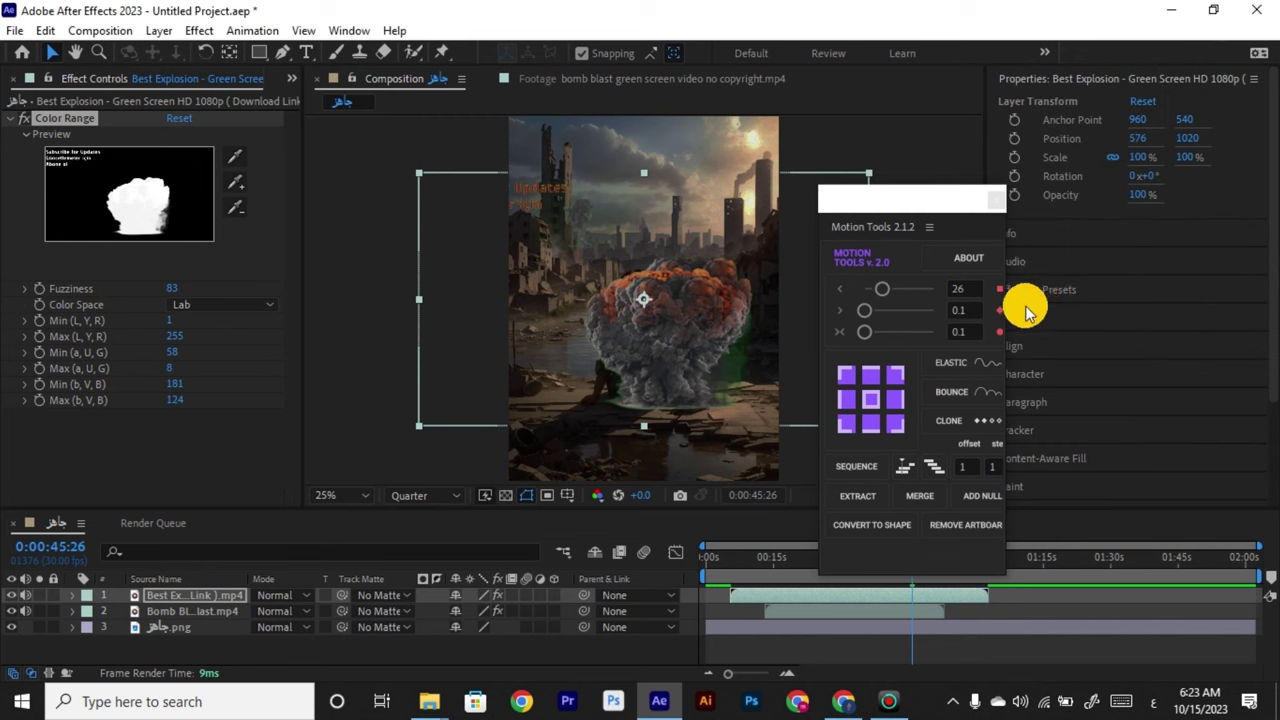
left_click(1030, 294)
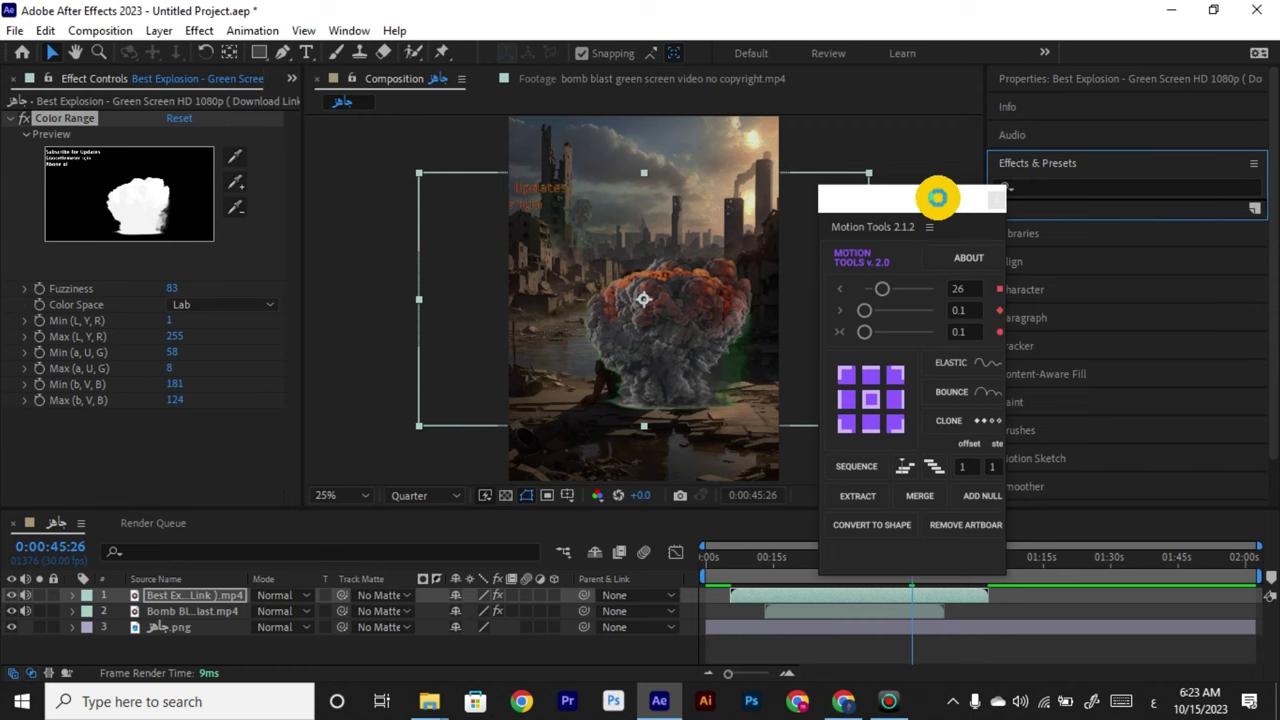
left_click_drag(829, 204, 230, 150)
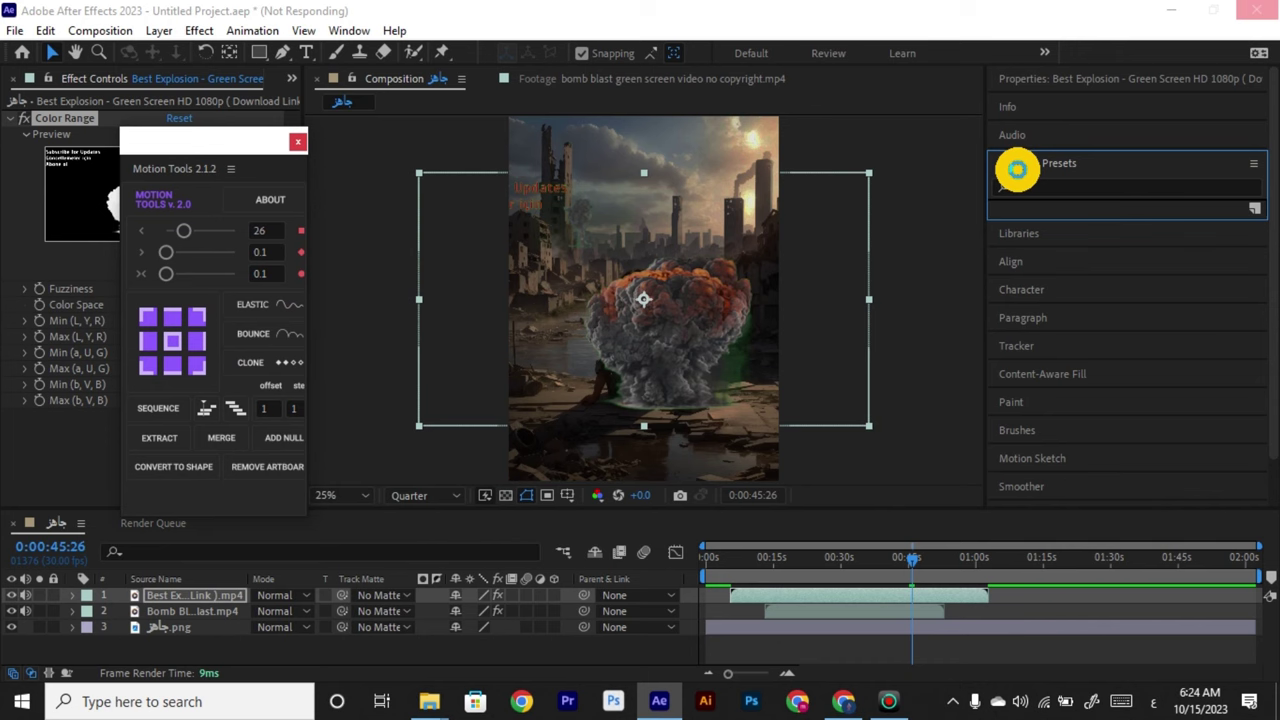
key("alt+Tab")
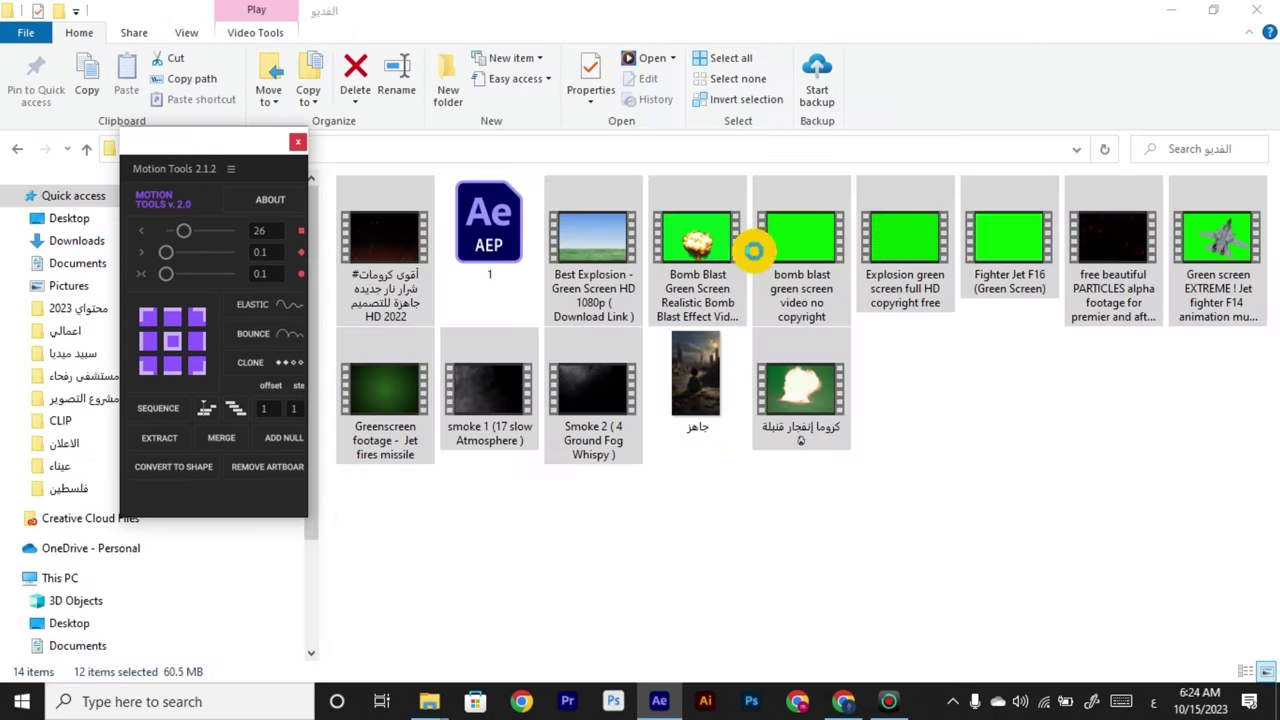
left_click(662, 699)
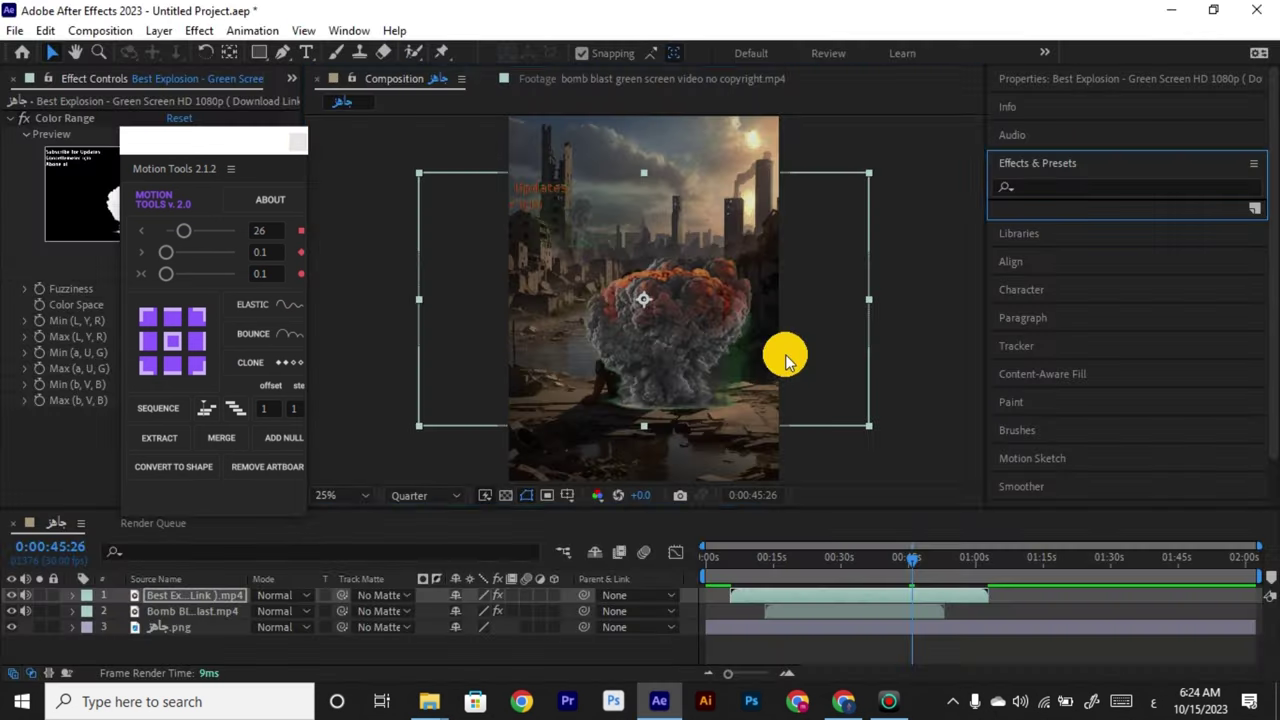
left_click(1053, 186)
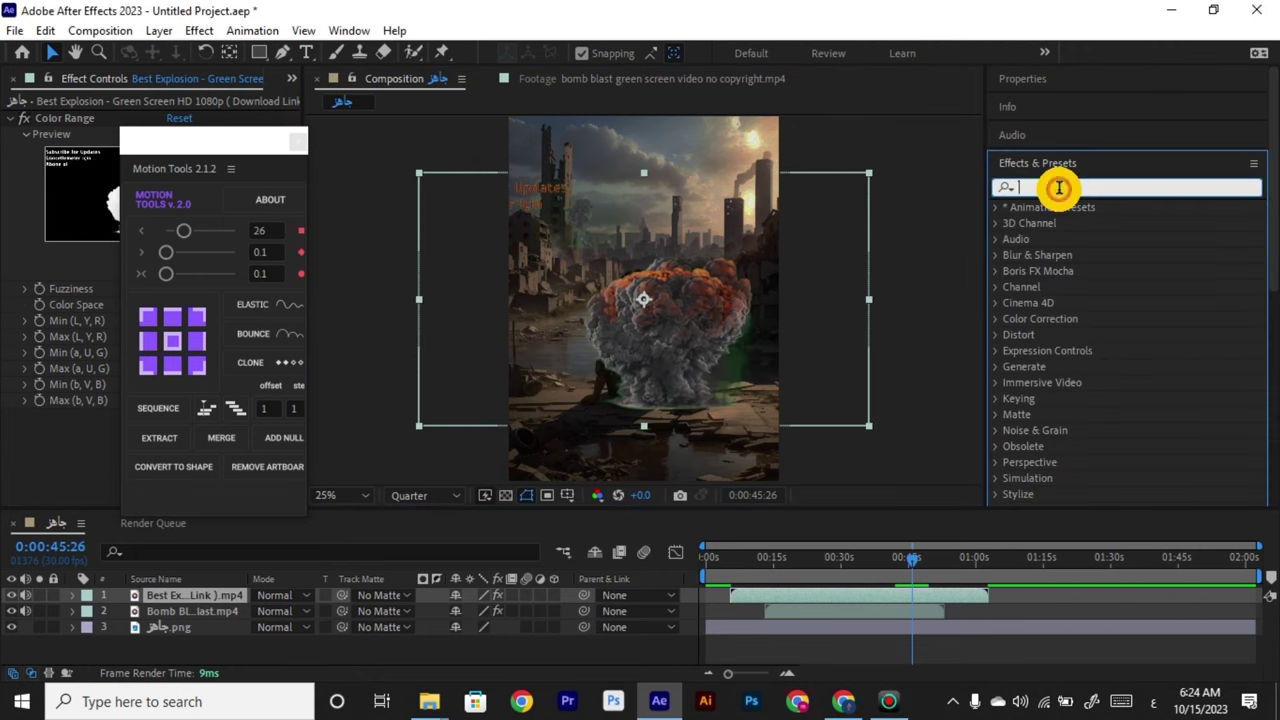
type("ل")
key("BackSpace")
type("cat")
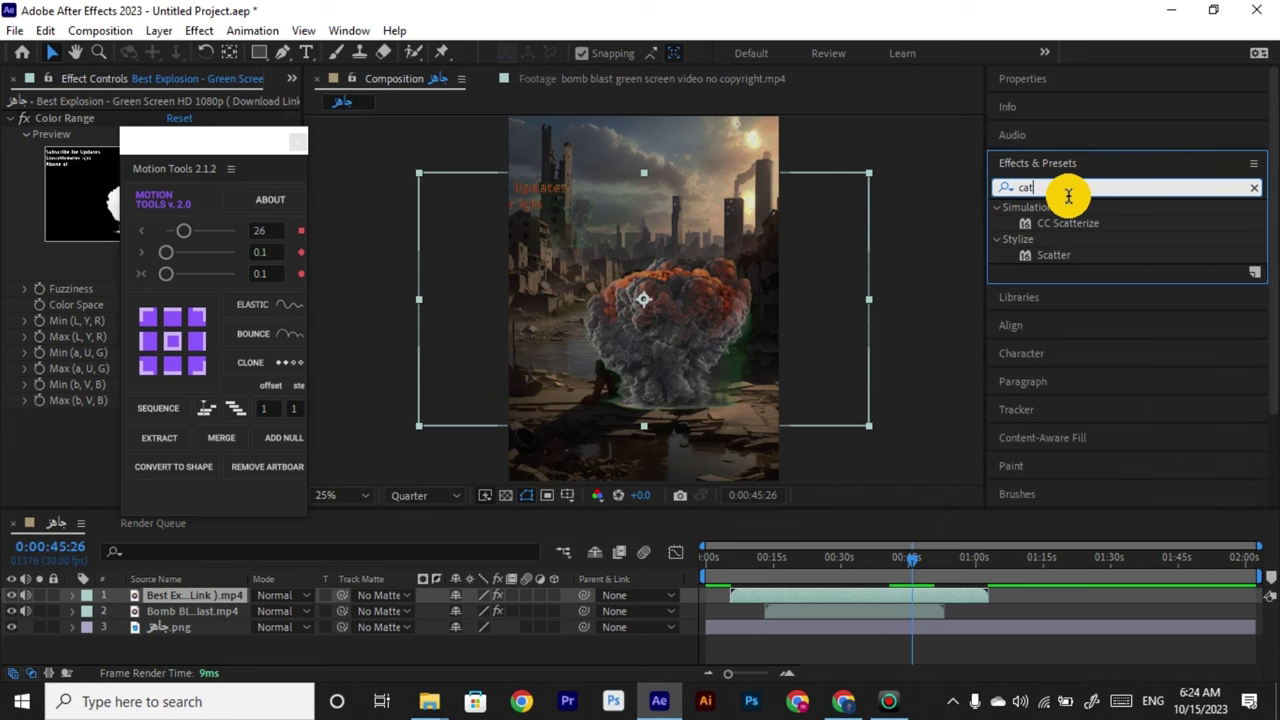
key("BackSpace")
key("BackSpace")
key("BackSpace")
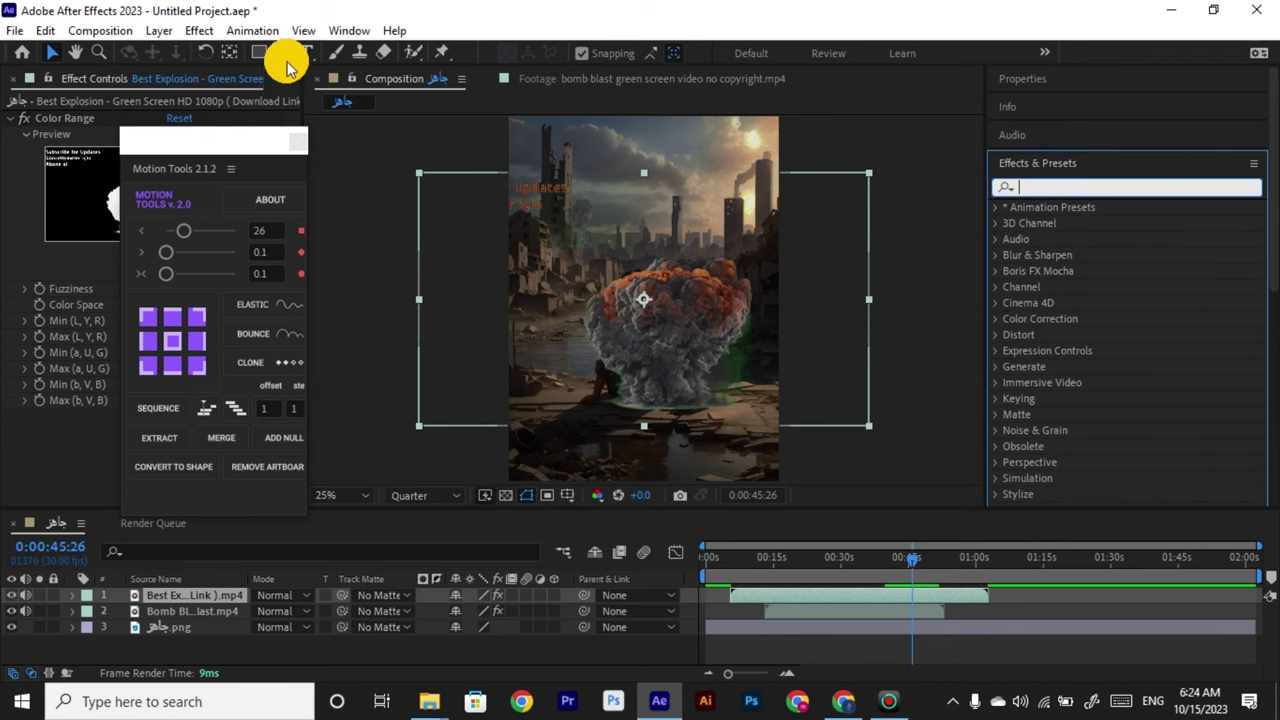
Draw a rectangular mask around the explosion on the Best Explosion layer, shift the layer slightly and pull the mask's lower-right corner inward.
key("q")
left_click_drag(556, 207, 754, 401)
key("v")
left_click(73, 596)
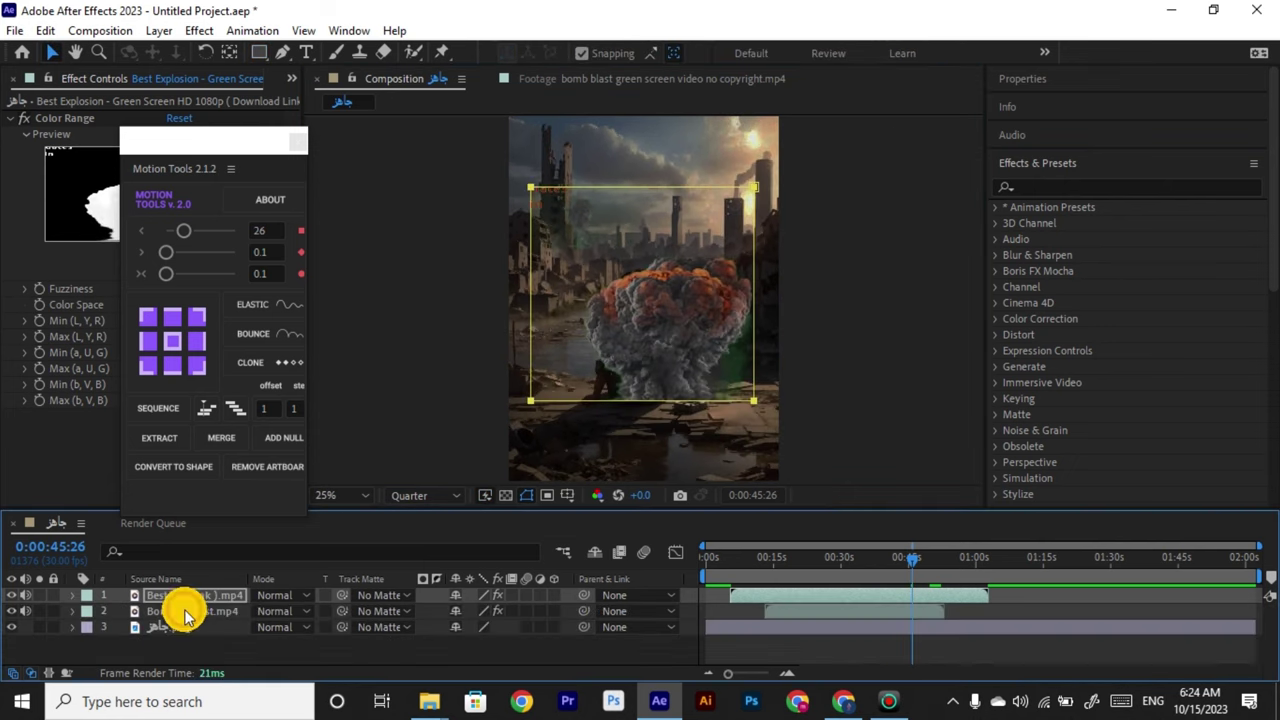
left_click_drag(680, 359, 694, 365)
left_click_drag(768, 405, 760, 392)
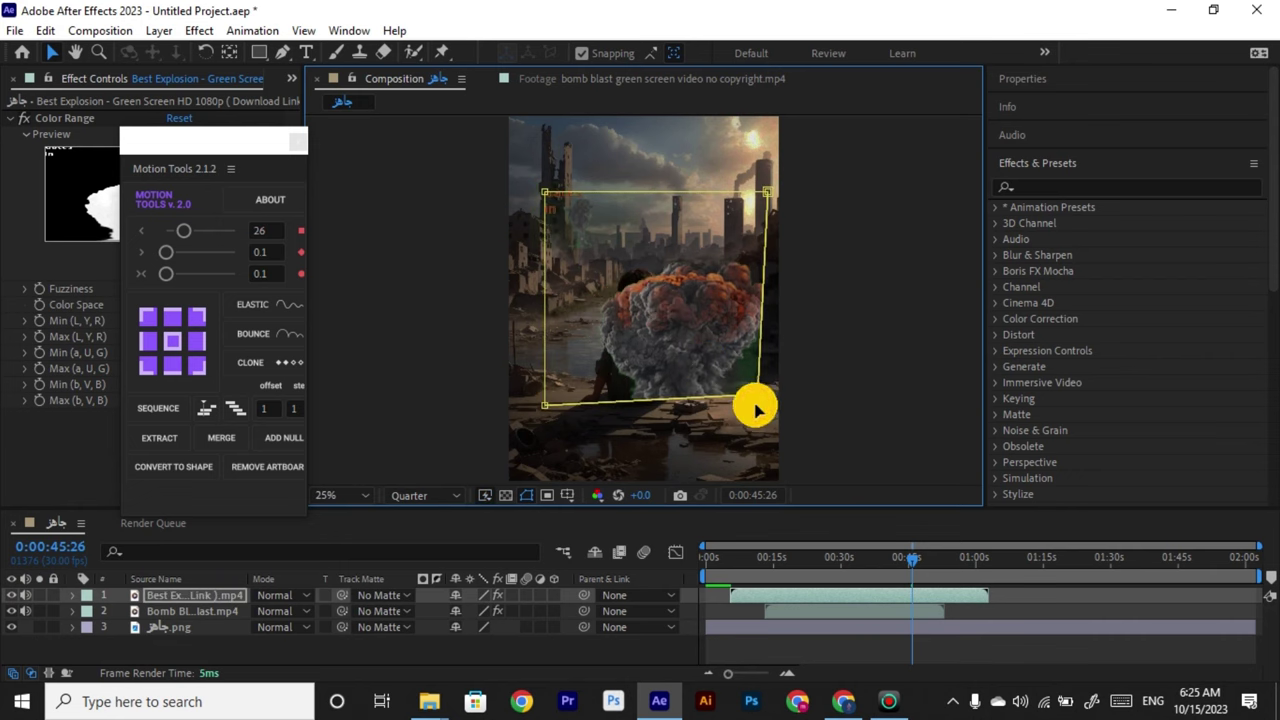
Undo the last mask corner change, scale the Best Explosion layer to 23% and place it over the distant skyline beside the towers.
key("ctrl+z")
key("s")
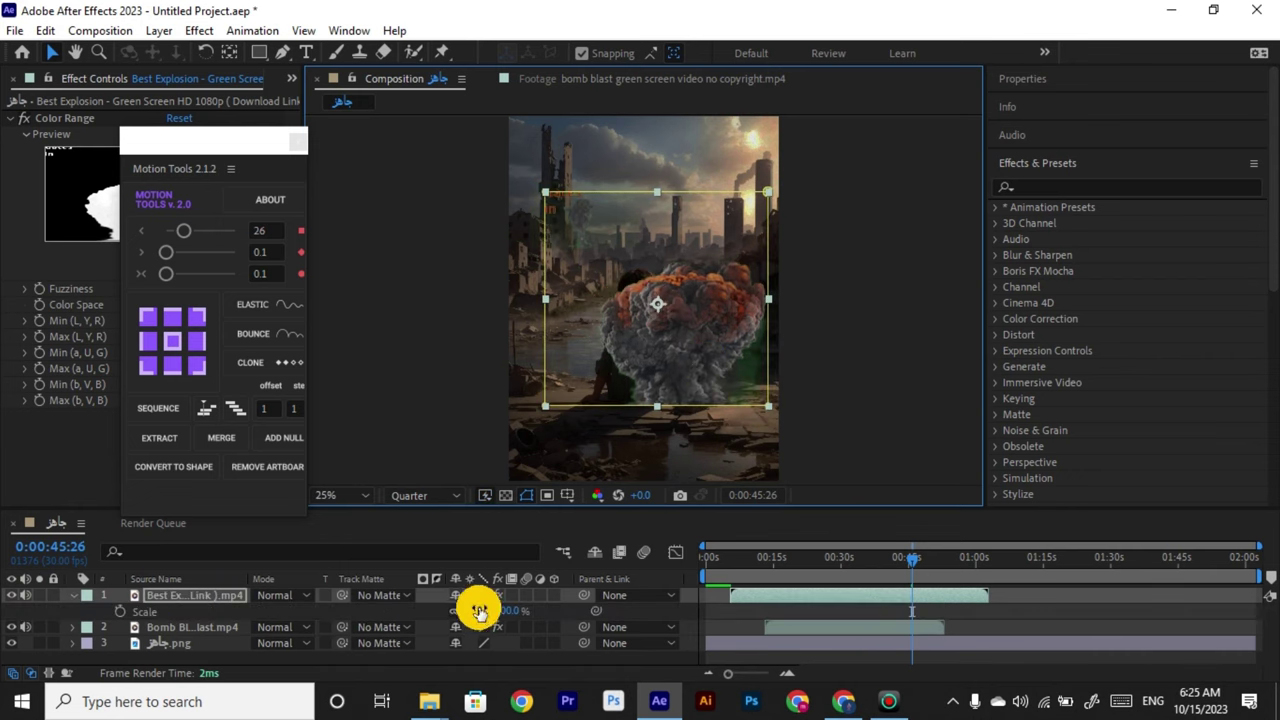
left_click_drag(477, 610, 432, 607)
left_click_drag(668, 318, 698, 232)
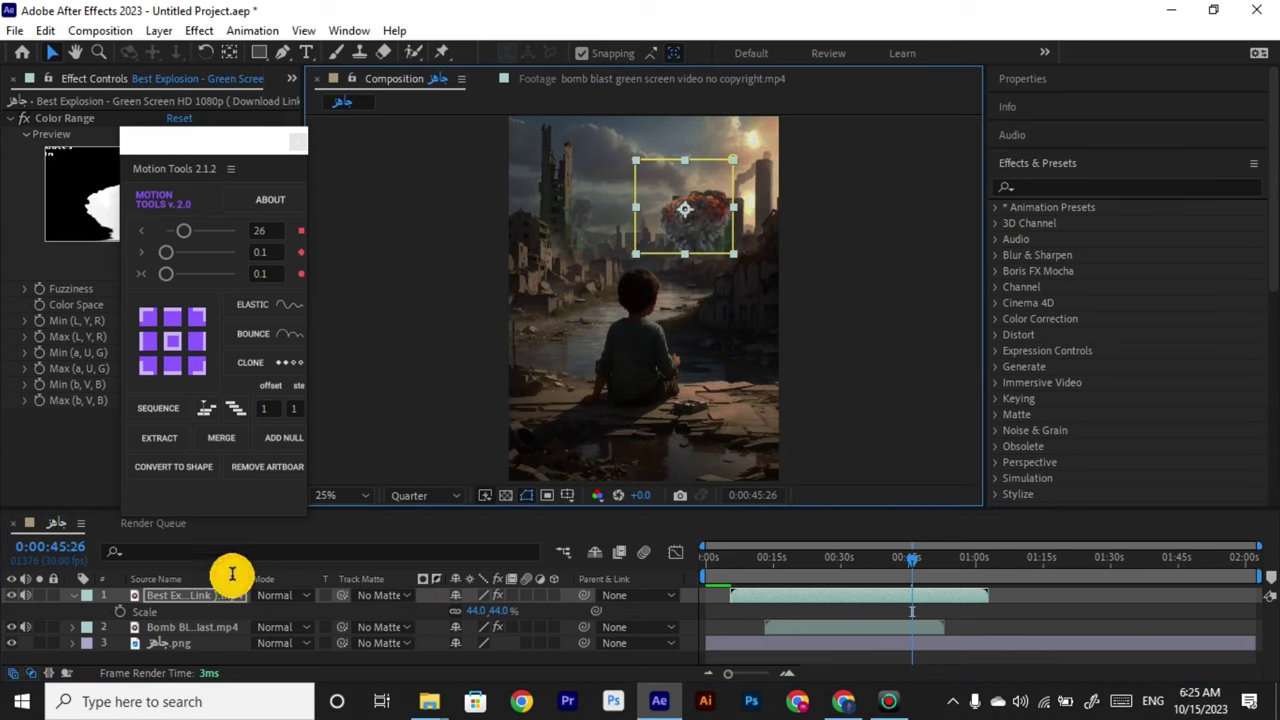
left_click_drag(468, 610, 455, 614)
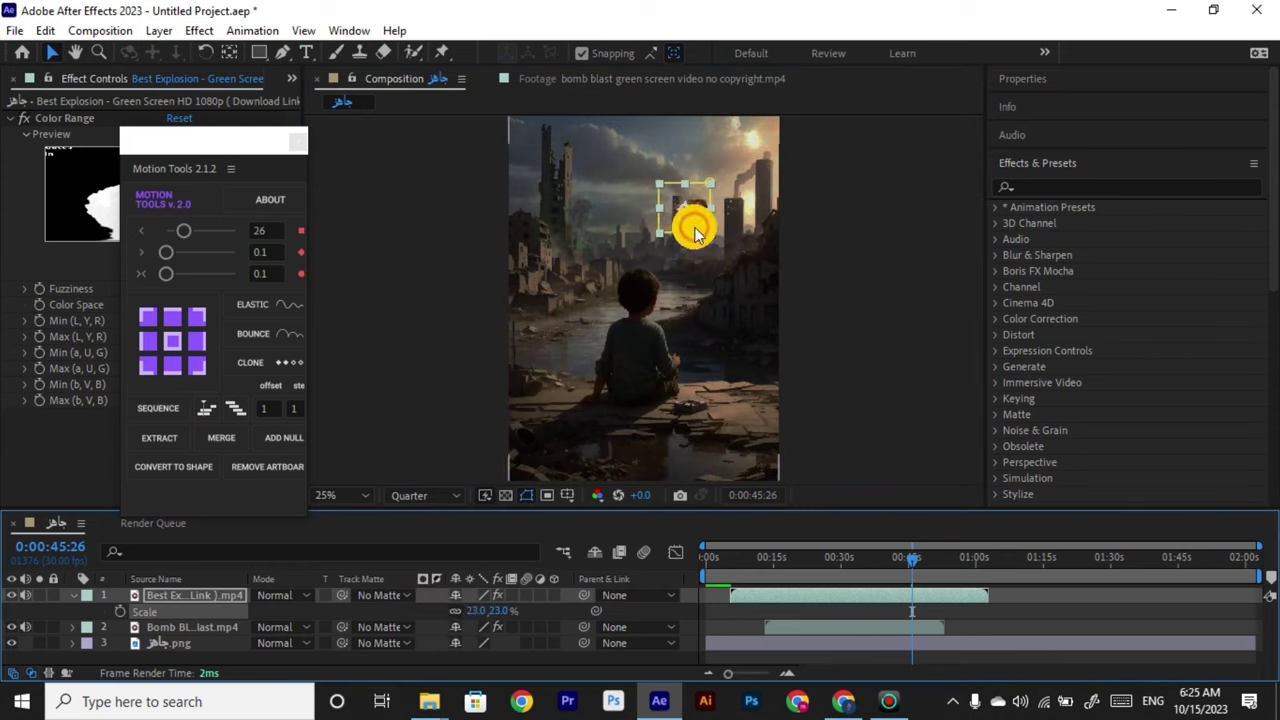
left_click_drag(691, 214, 706, 235)
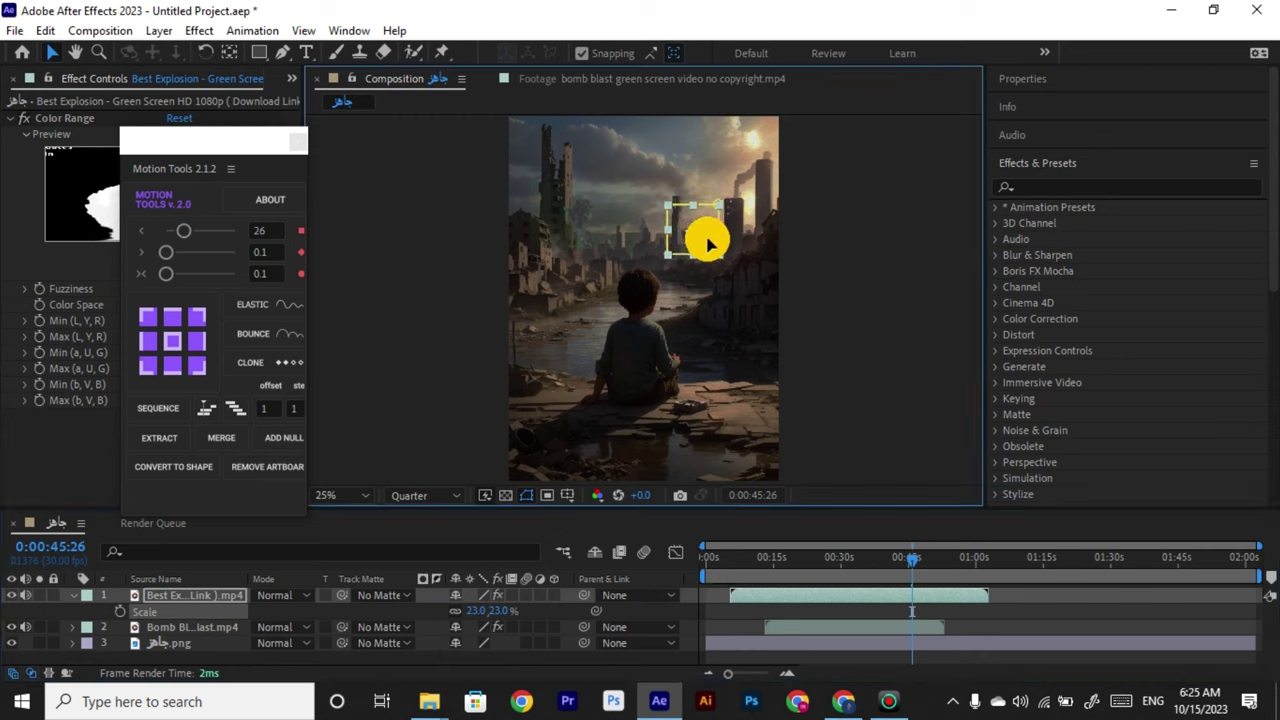
Trim the Best Explosion layer to its blast, starting at 0:00:38:11 and ending near the Bomb Blast layer's end, and preview it.
left_click_drag(881, 567, 929, 569)
left_click(867, 580)
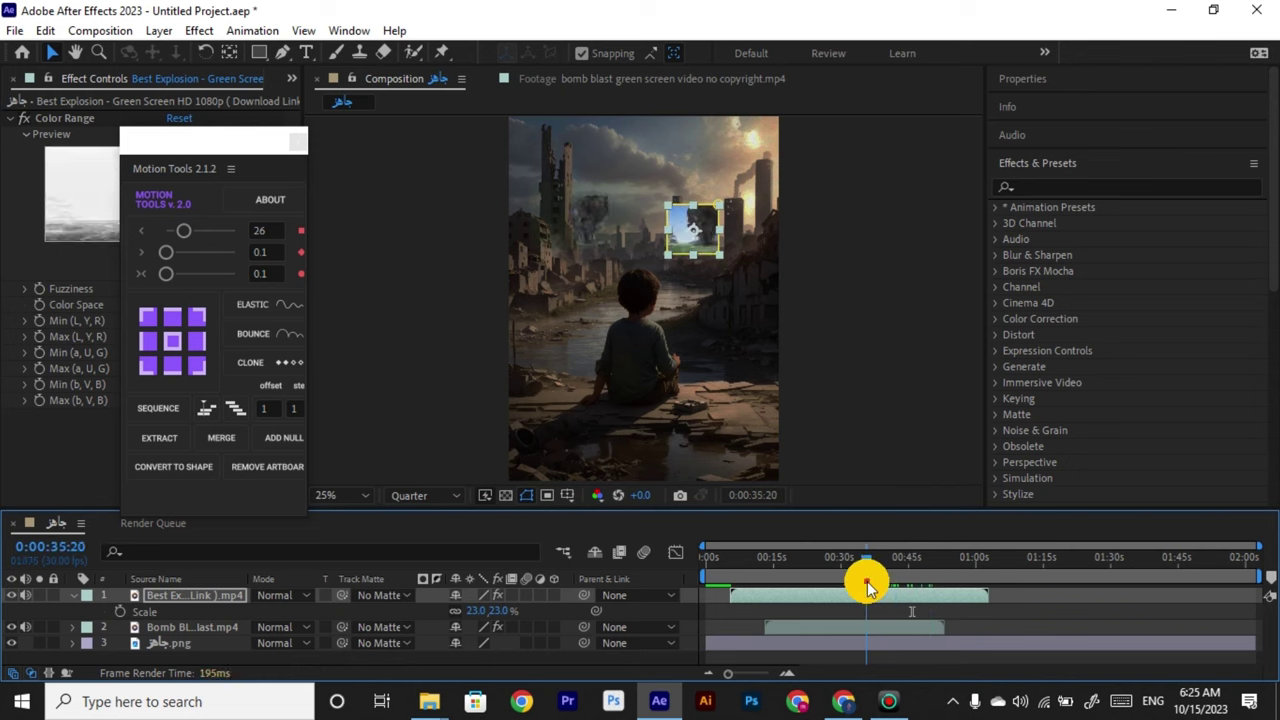
left_click(885, 565)
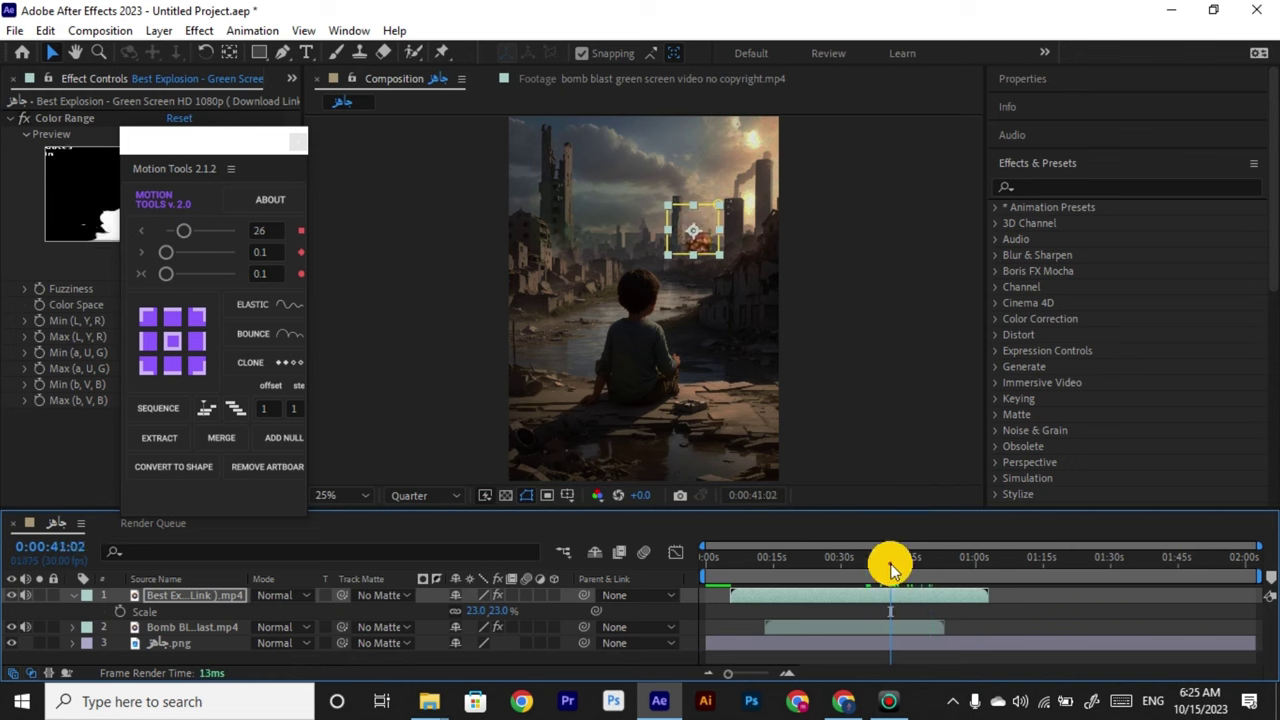
left_click_drag(888, 567, 881, 569)
key("ctrl+[")
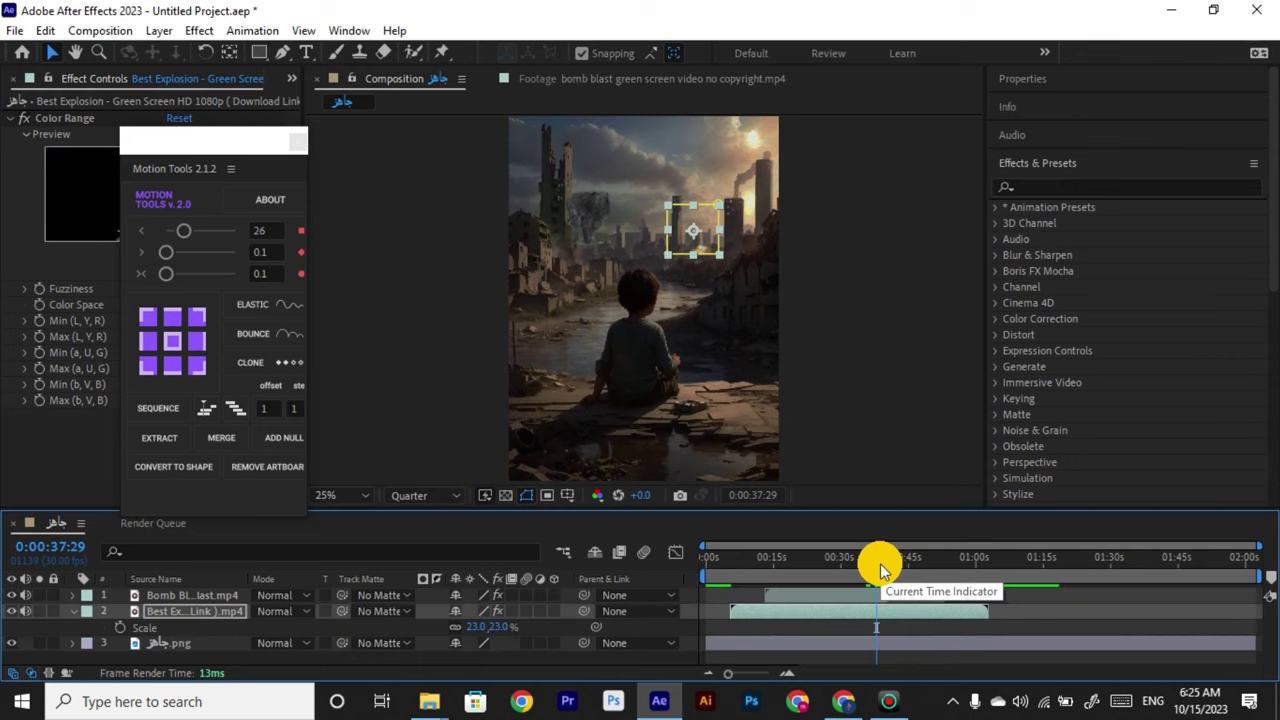
left_click_drag(823, 568, 882, 564)
left_click(826, 594)
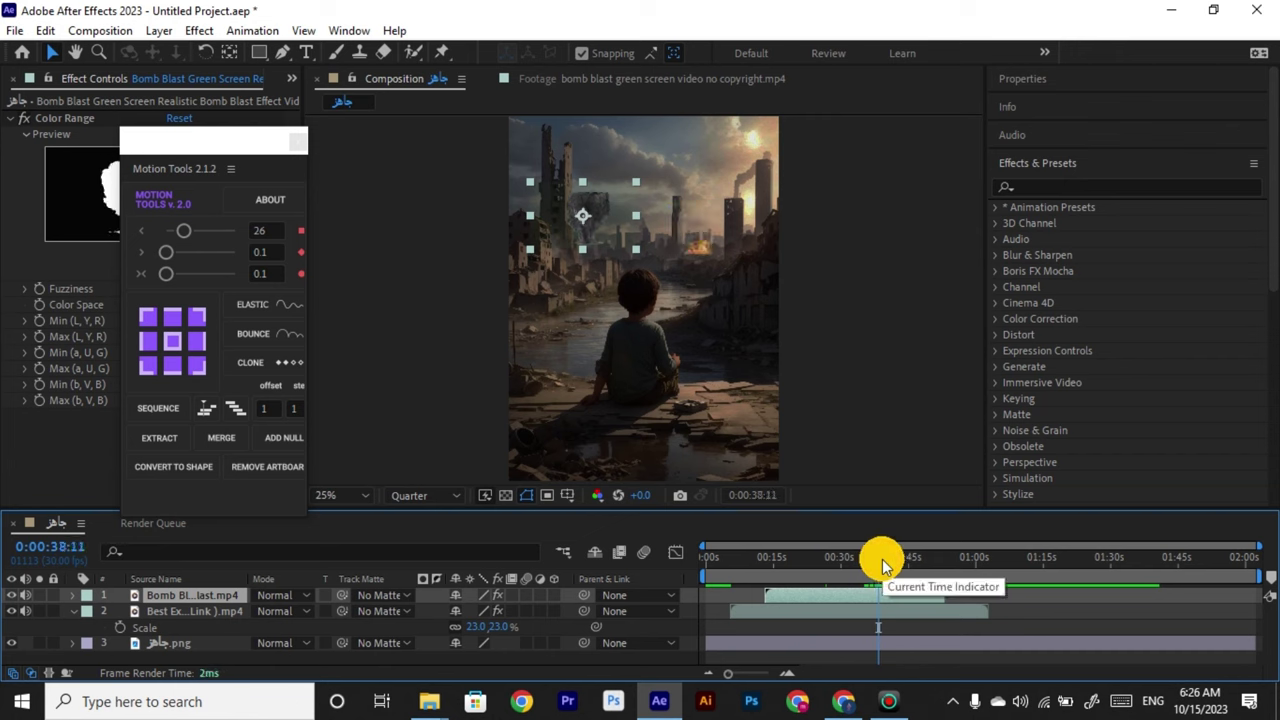
key("ctrl+bracketleft")
left_click(870, 598)
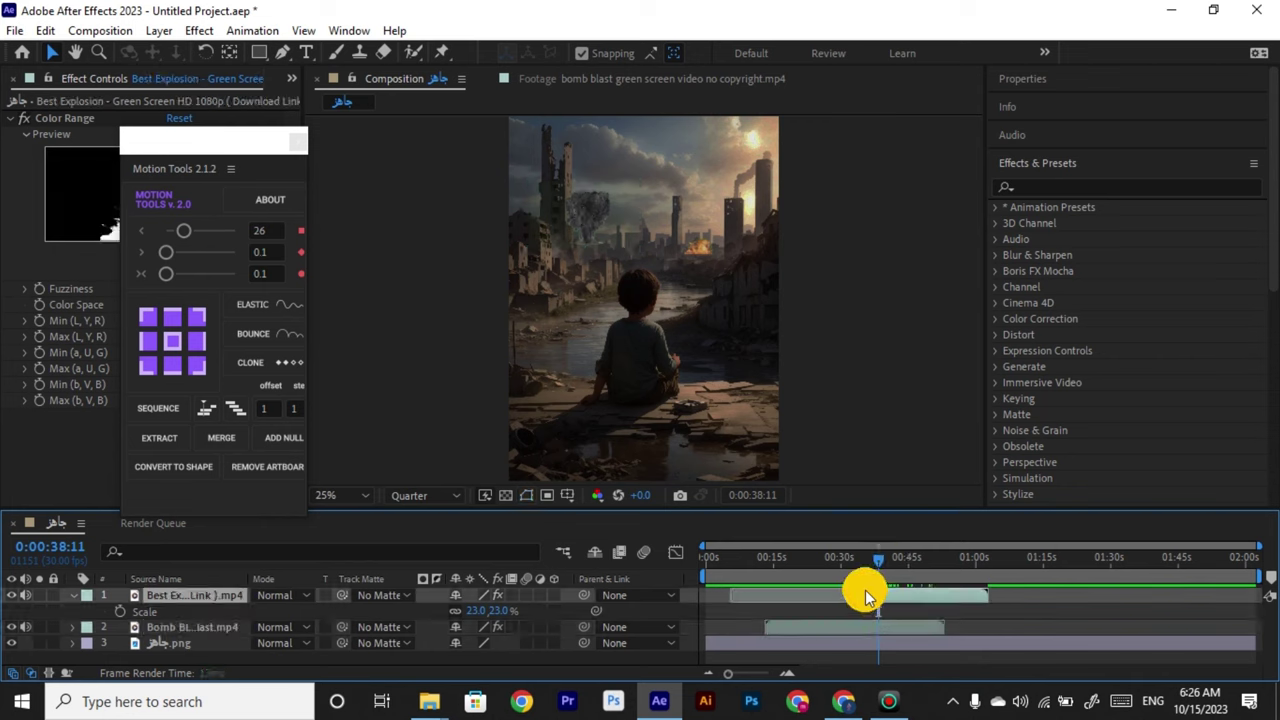
key("space")
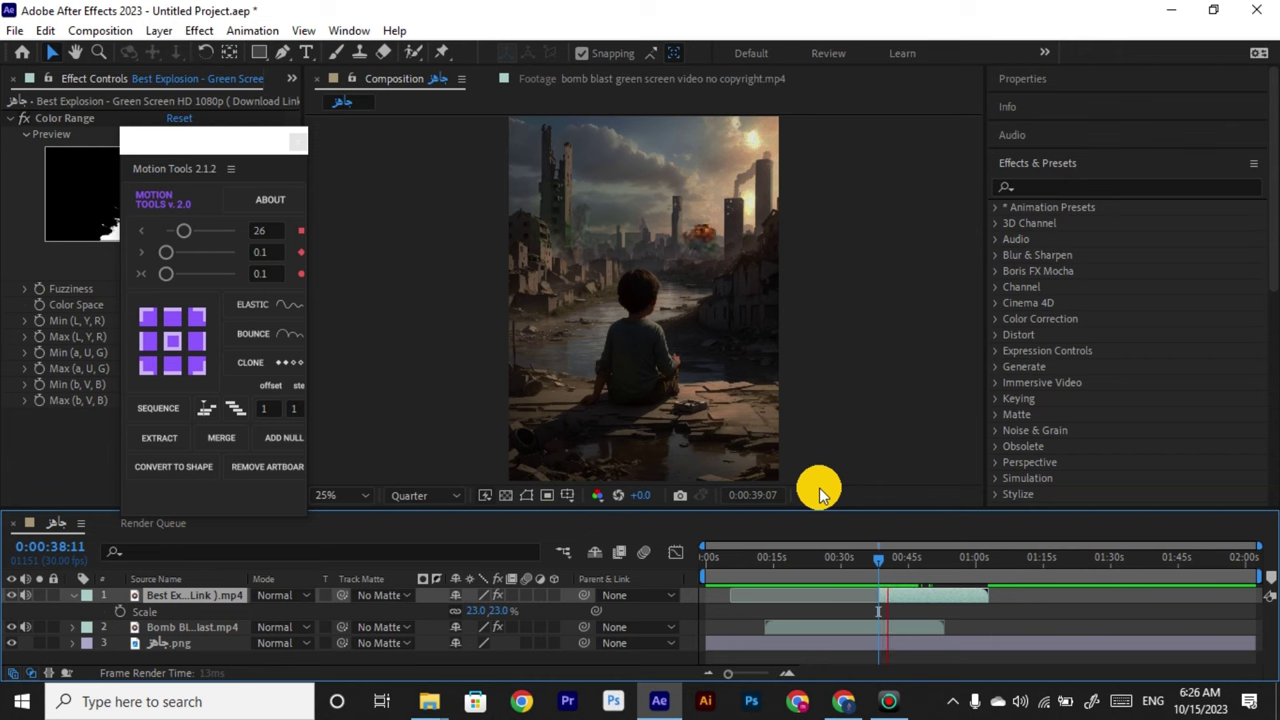
left_click(888, 701)
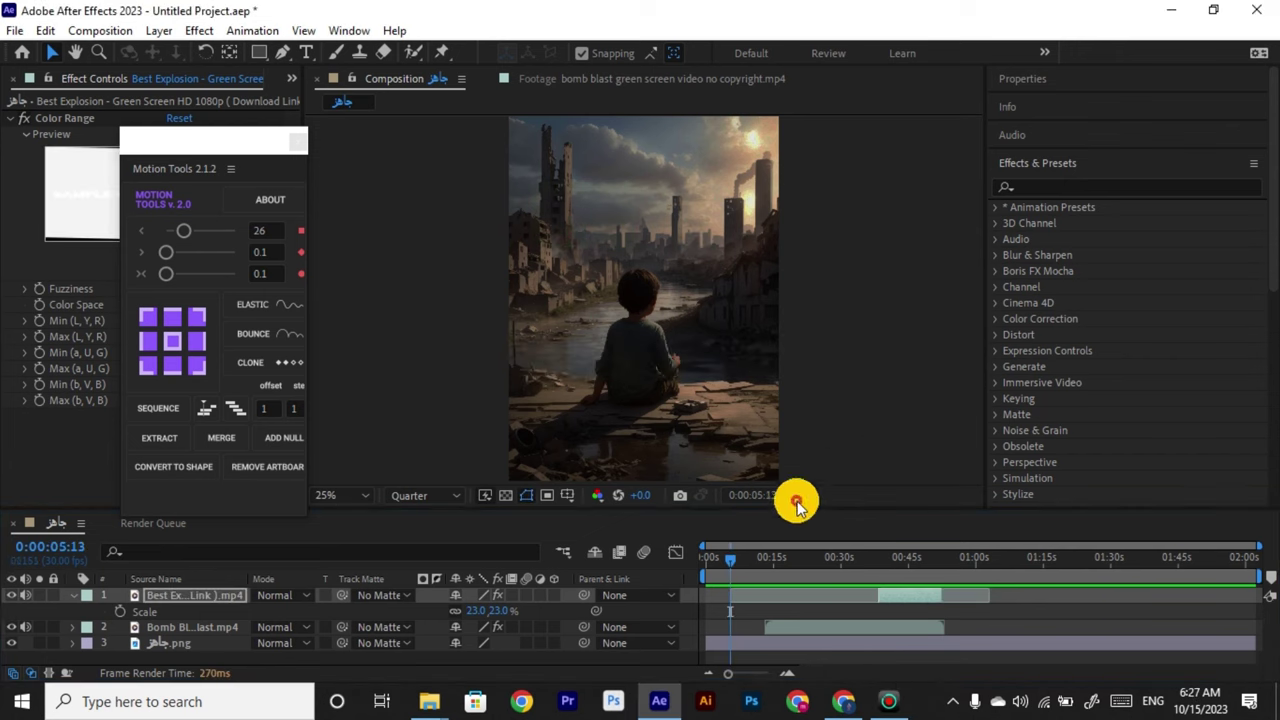
Move the Bomb Blast layer slightly down and right above the child's head and check it further along the timeline.
left_click_drag(760, 560, 886, 560)
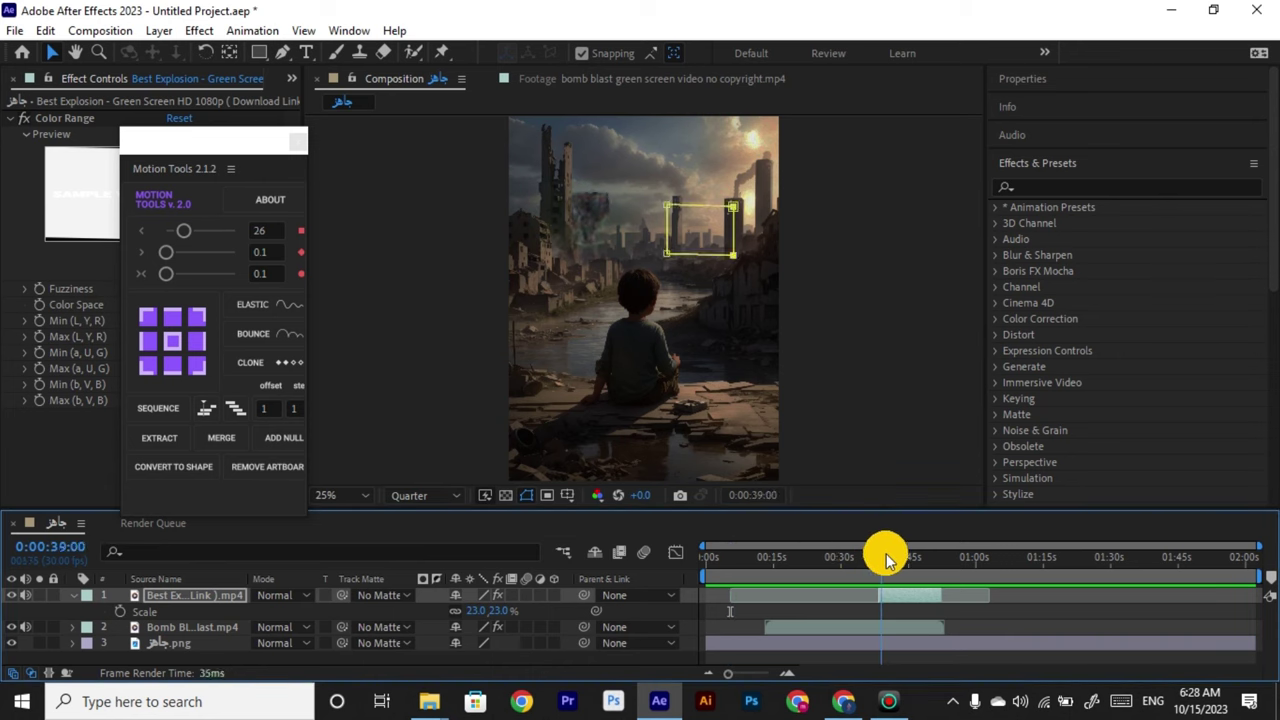
mouse_move(583, 232)
left_mouse_down()
mouse_move(606, 237)
mouse_move(604, 255)
mouse_move(600, 243)
left_mouse_up()
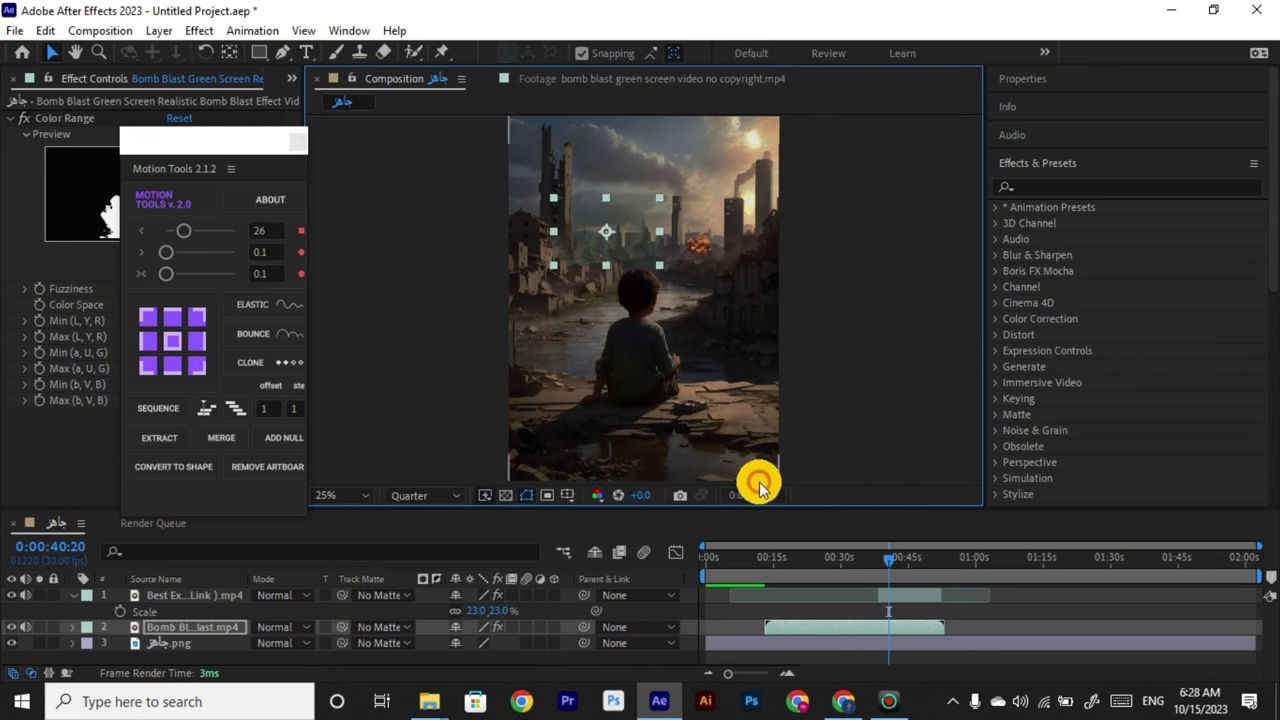
left_click(895, 566)
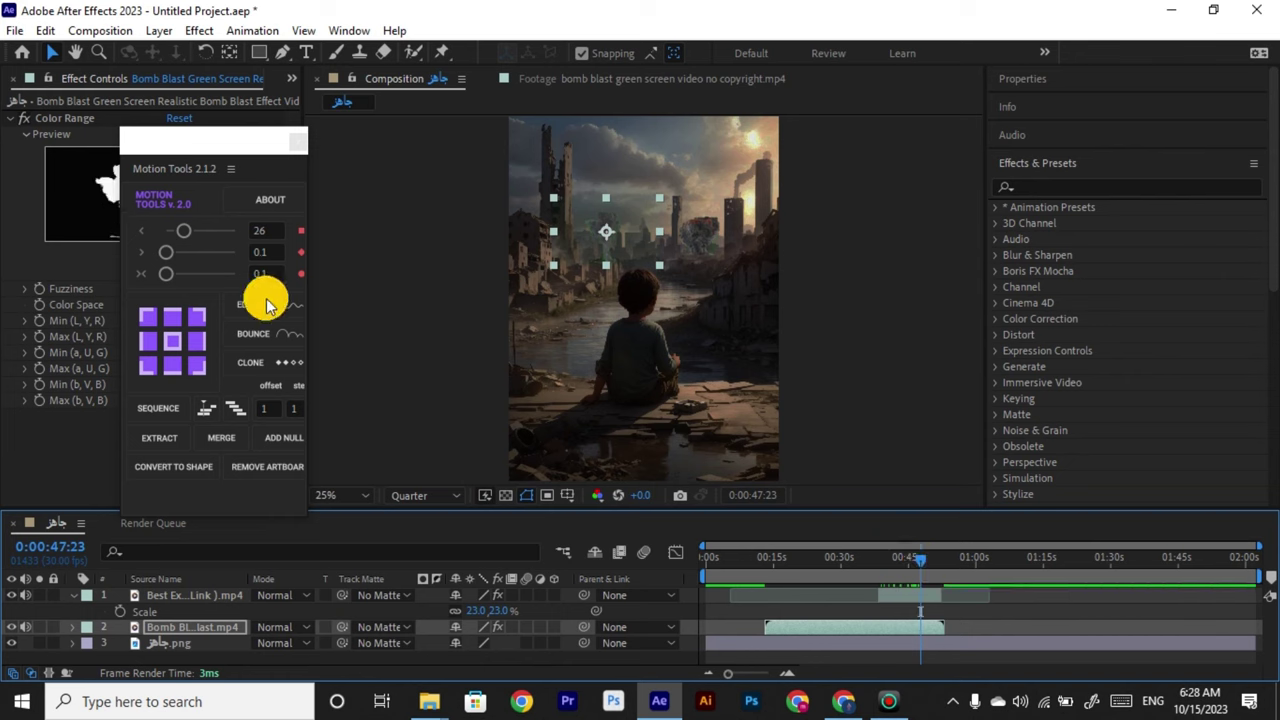
Shift the floating Motion Tools panel aside and show the Project panel's footage list.
left_click_drag(206, 134, 258, 122)
left_click(289, 78)
left_click(331, 103)
left_click(75, 321)
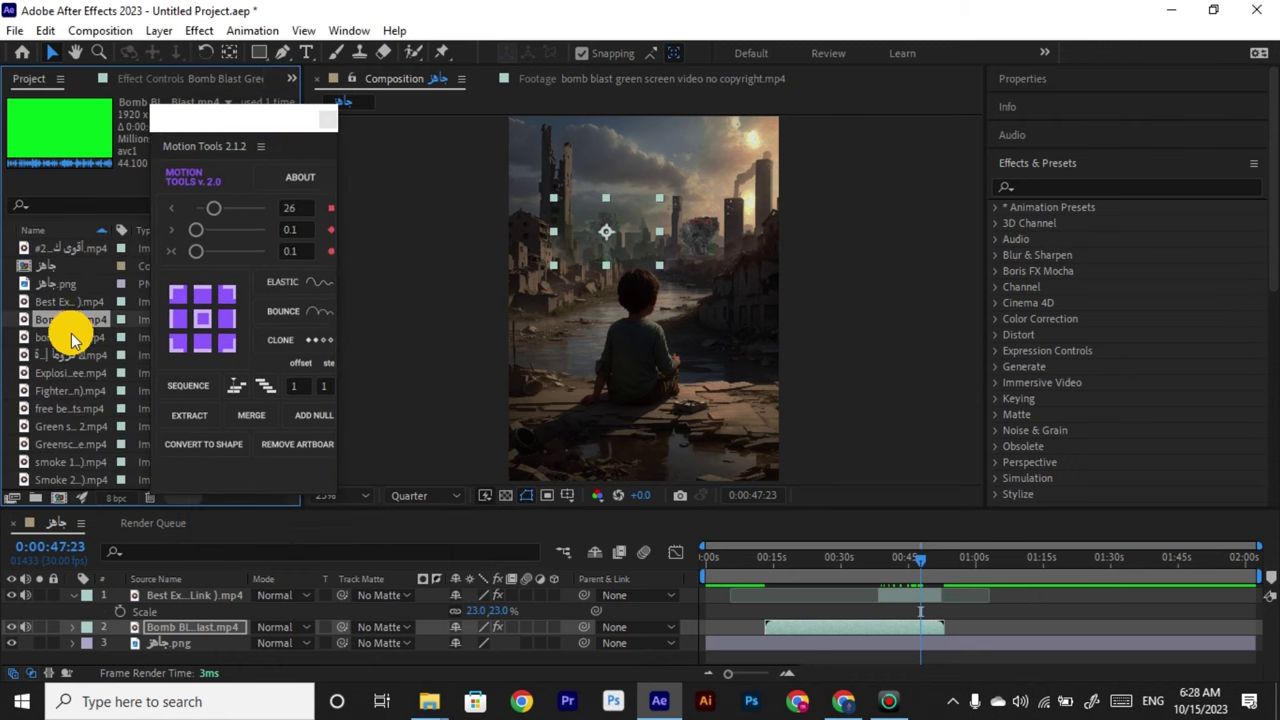
Try the Arabic-named green screen bomb clip and a second copy of the Bomb Blast clip in the timeline, deleting each layer.
left_click_drag(76, 354, 855, 601)
left_click_drag(920, 562, 870, 593)
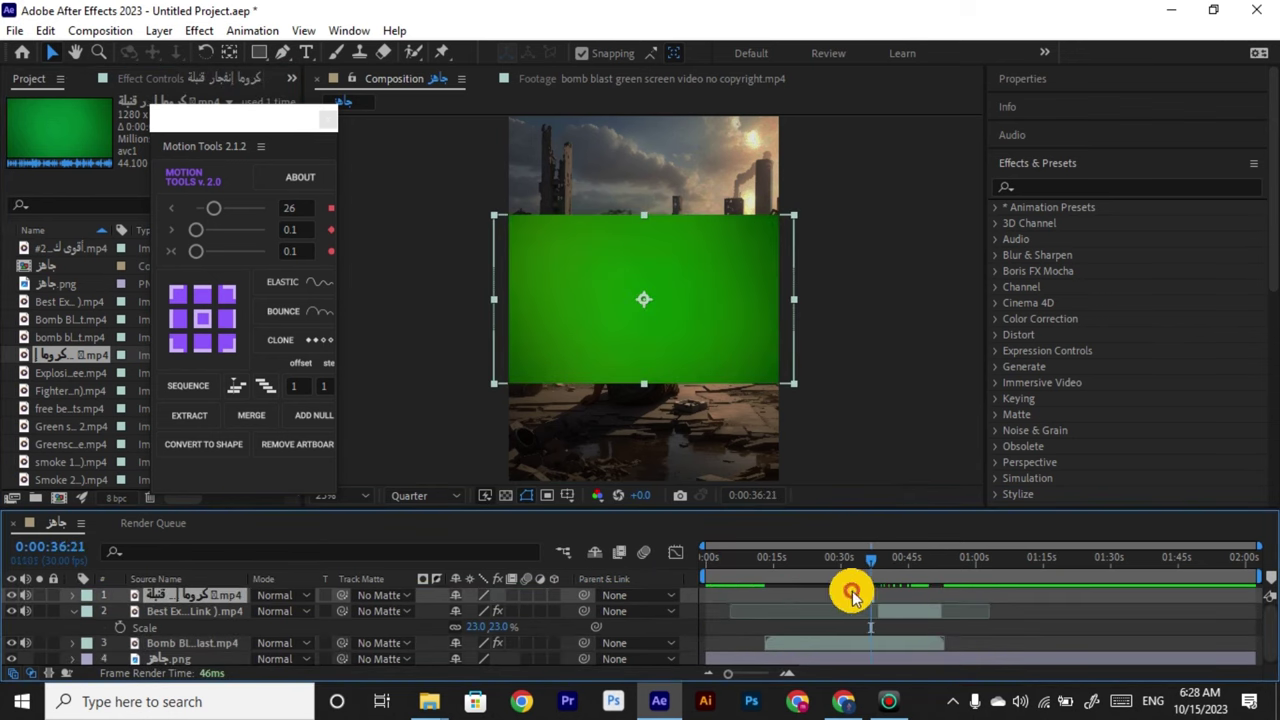
key("Delete")
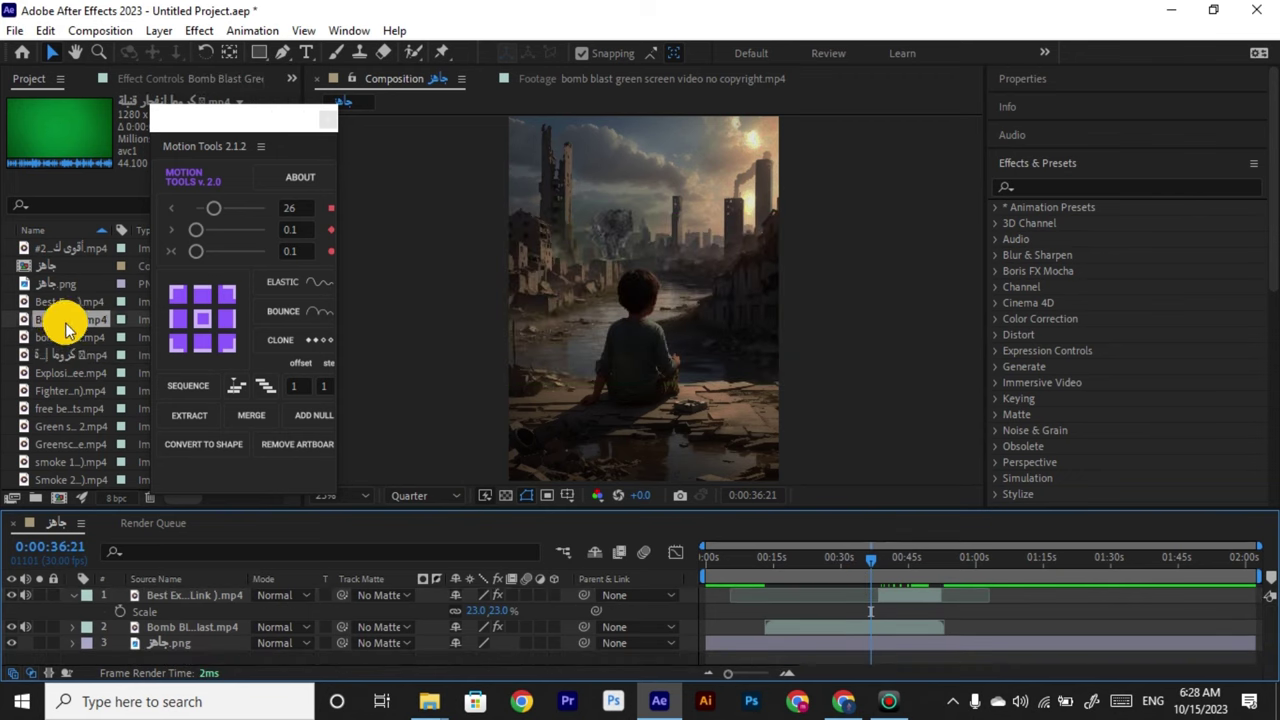
left_click_drag(65, 322, 803, 595)
left_click_drag(868, 558, 818, 591)
key("Delete")
Add the Explosion green screen copyright free clip above the Bomb Blast layer and paste the Color Range effect onto it.
left_click_drag(91, 372, 814, 607)
left_click_drag(819, 561, 830, 566)
left_click(814, 617)
key("ctrl+v")
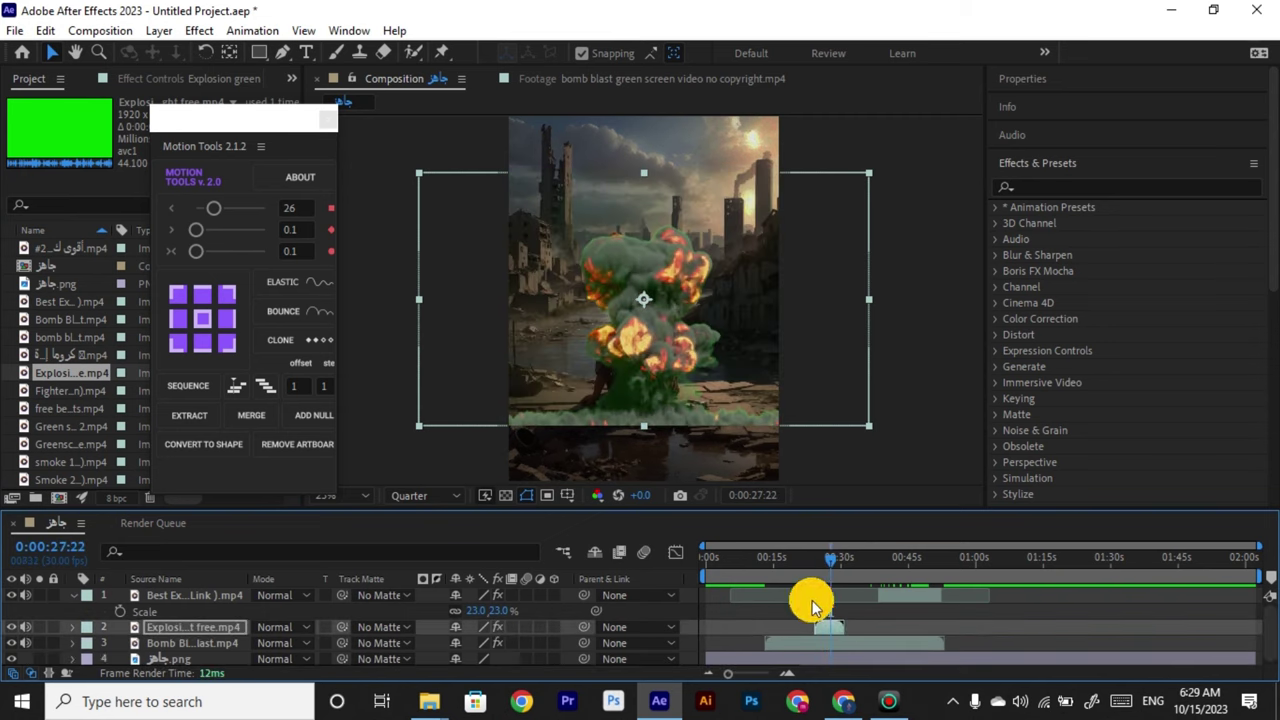
Try shrinking the Explosion green screen layer and placing it on the skyline beside the Bomb Blast explosion, and delete the layer.
left_click_drag(868, 426, 778, 378)
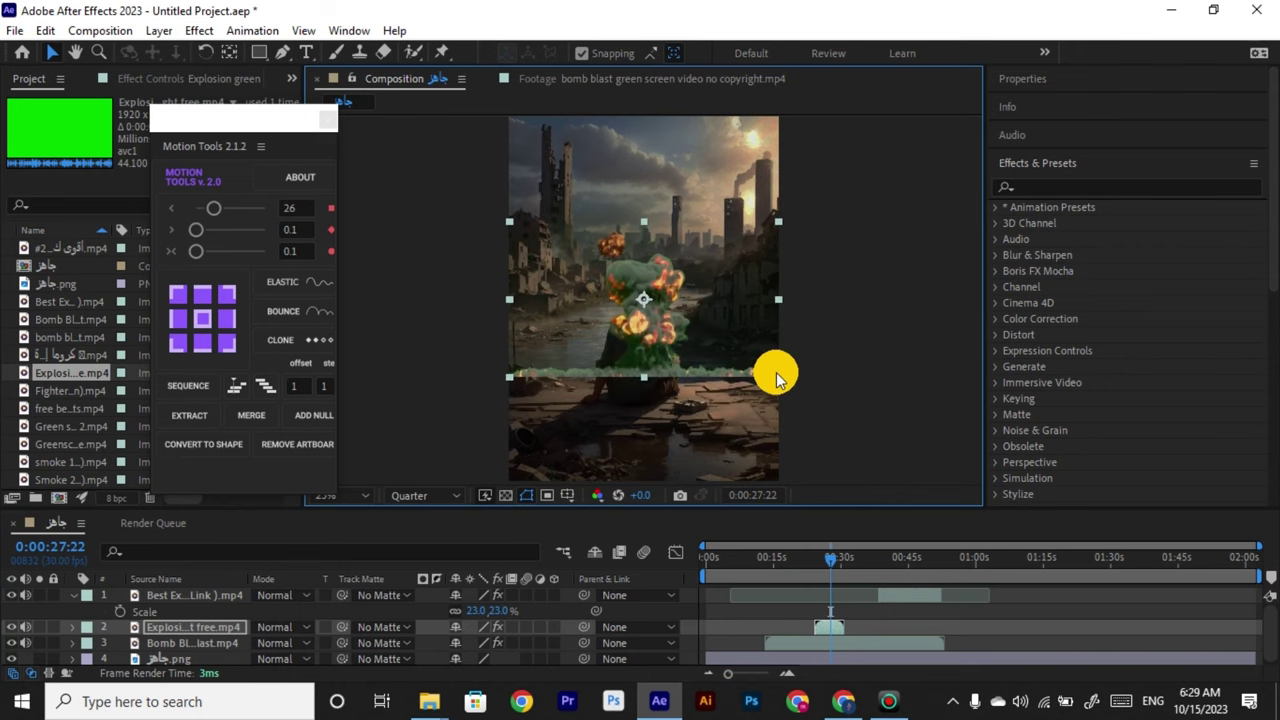
left_click_drag(642, 336, 634, 213)
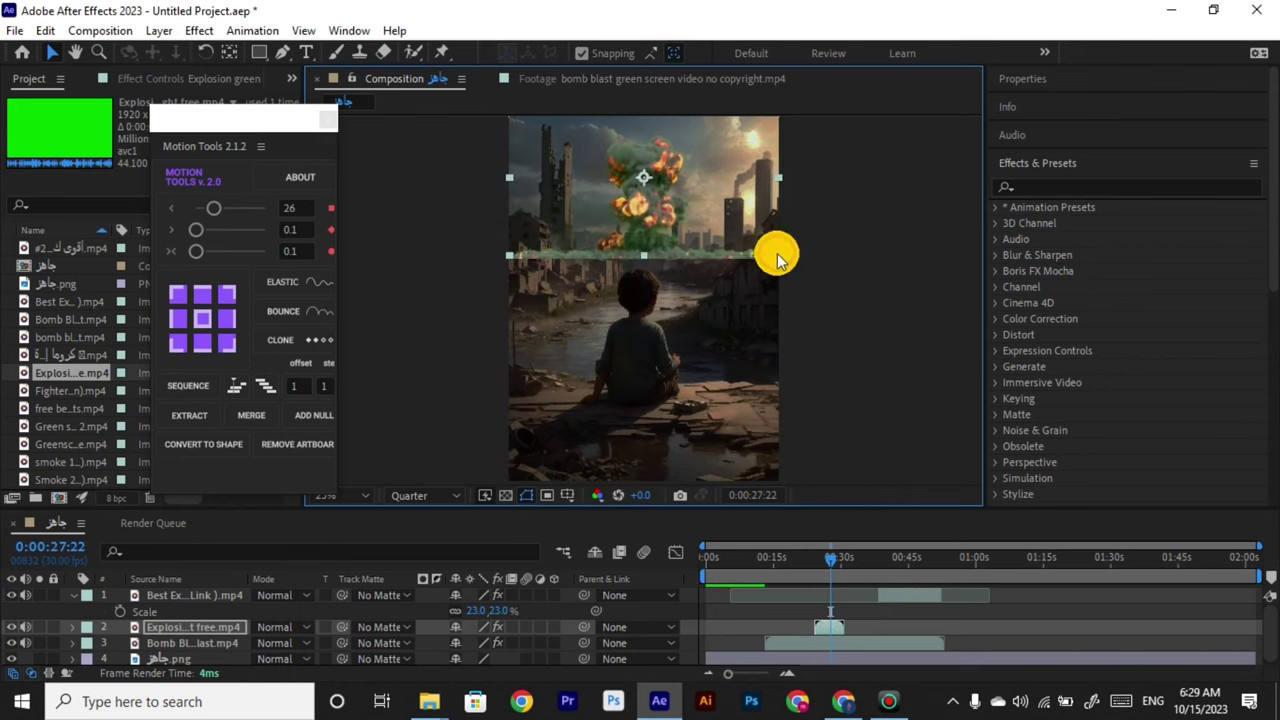
left_click_drag(777, 256, 714, 214)
left_click(748, 232)
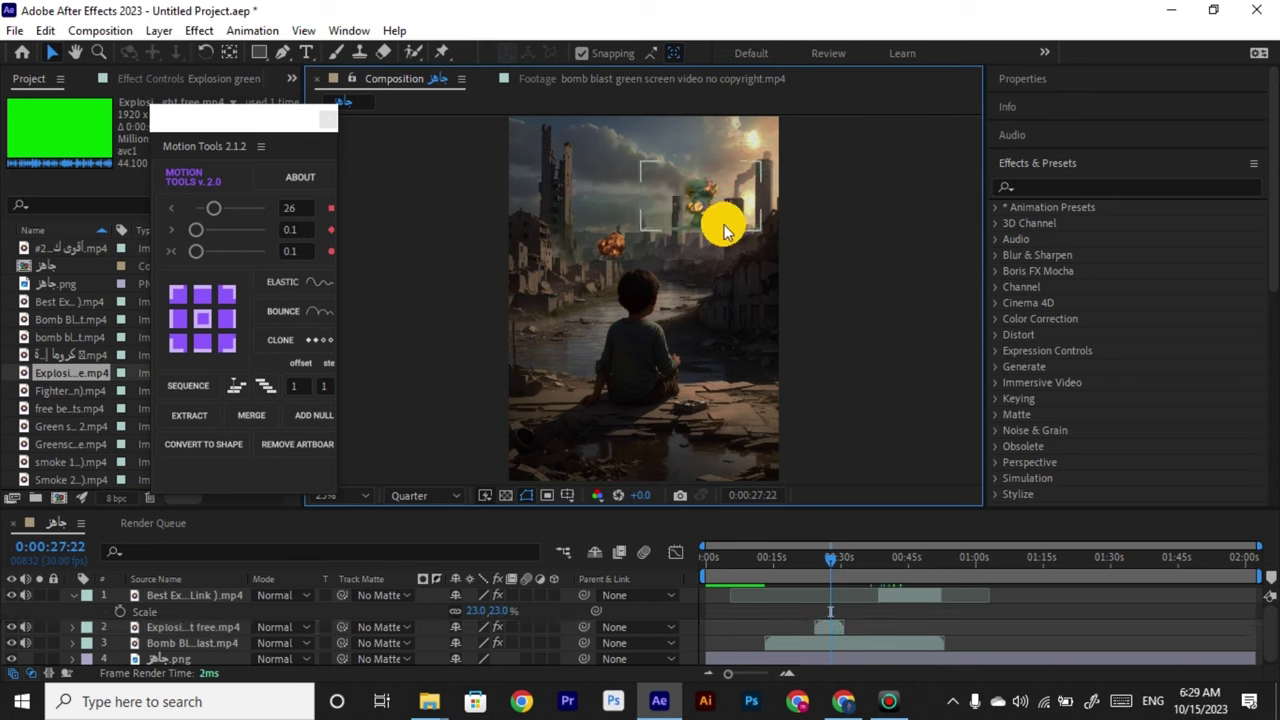
left_click(728, 225)
left_click_drag(752, 176, 714, 258)
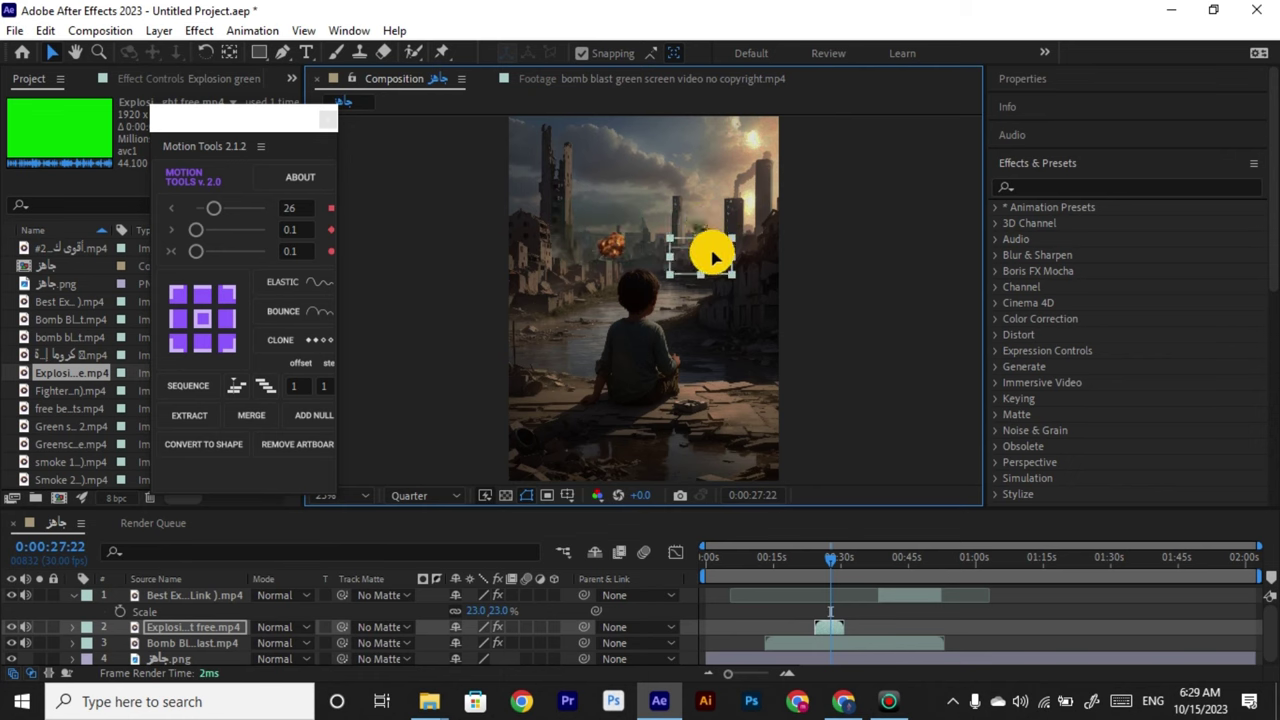
left_click(828, 306)
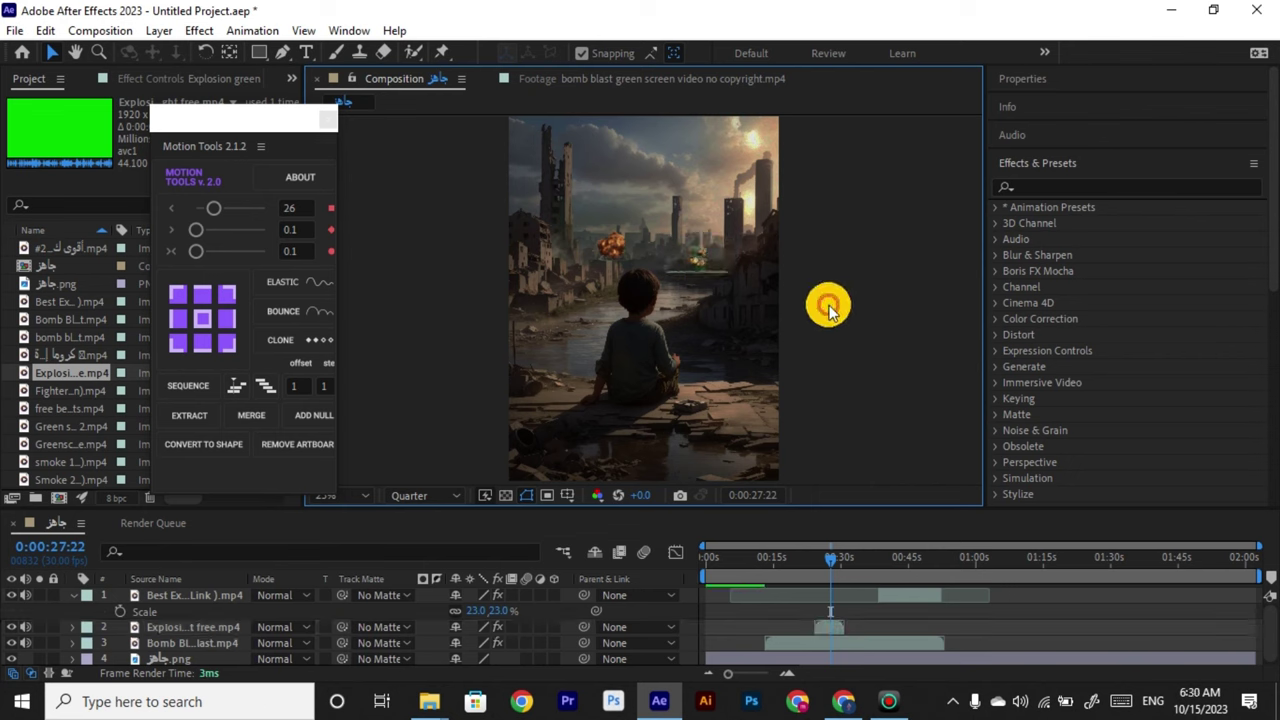
left_click(698, 266)
key("Delete")
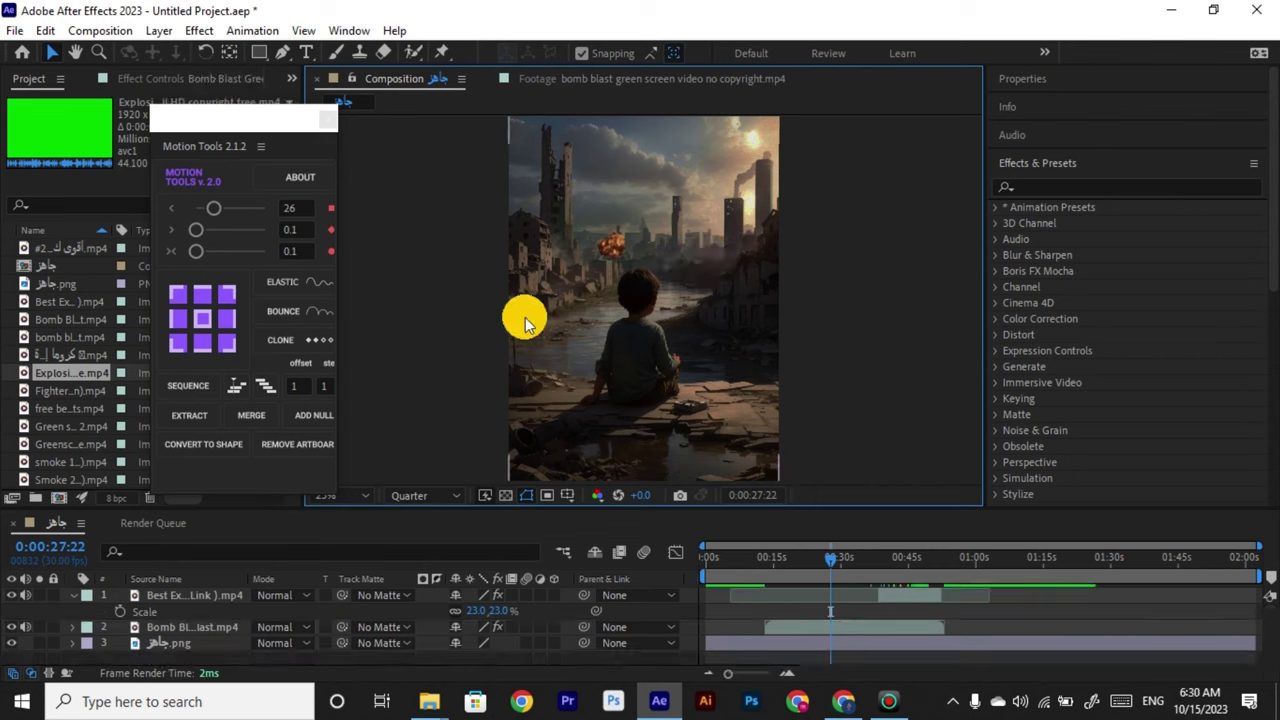
Add the Fighter Jet F16 green screen clip above the Bomb Blast layer at about 0:00:29 and paste the copied Color Range key onto it.
left_click_drag(90, 391, 834, 615)
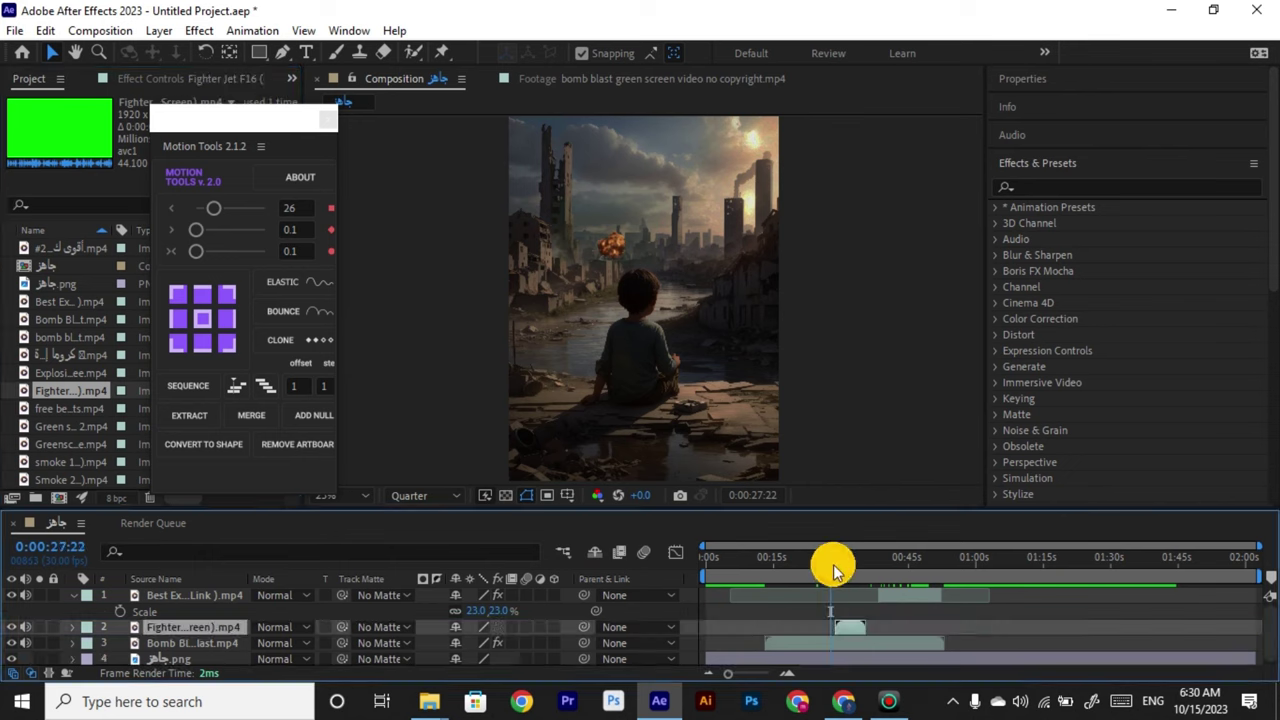
left_click_drag(829, 566, 855, 575)
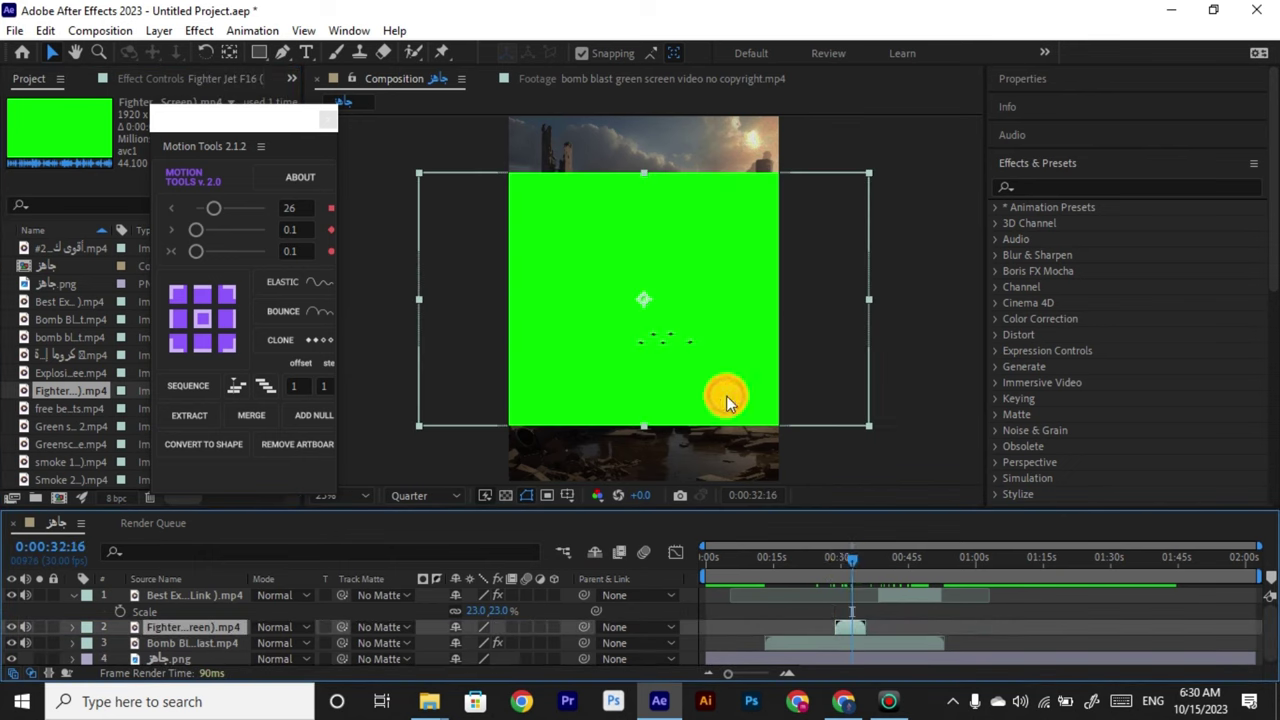
key("ctrl+v")
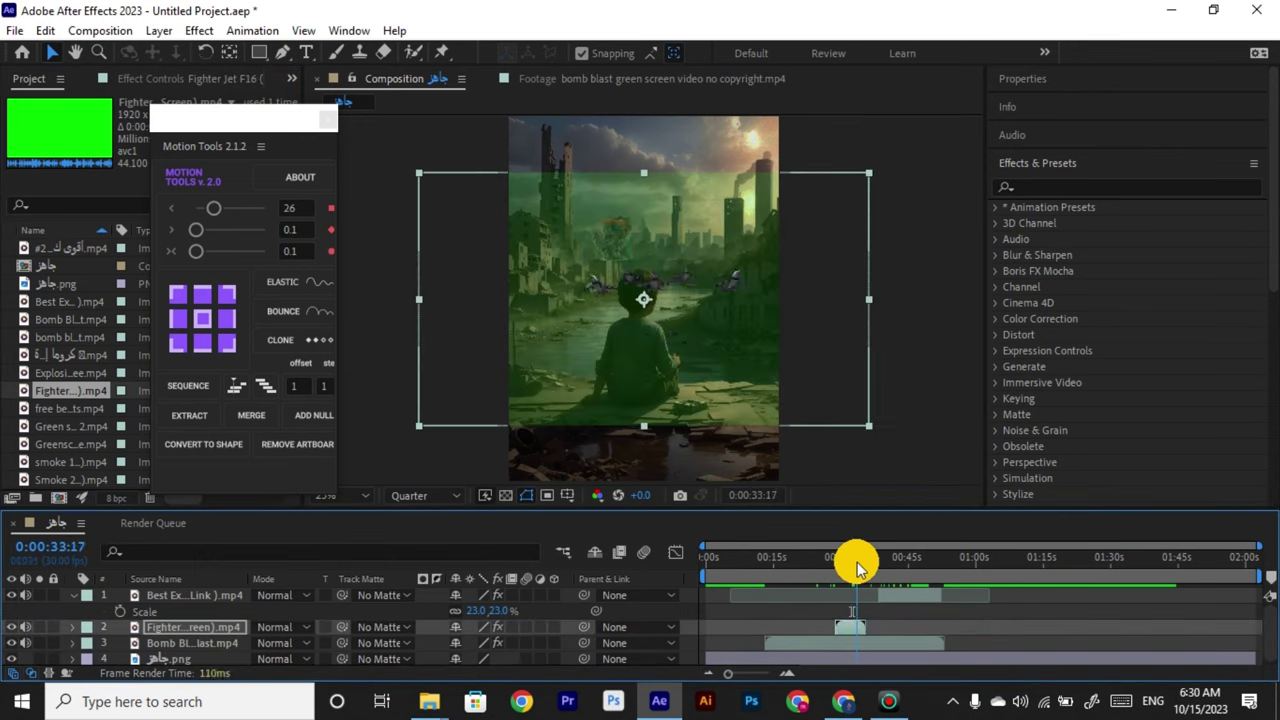
Move the fighter jet clip up into the sky and open its effect controls.
left_click_drag(857, 567, 858, 563)
left_click_drag(711, 331, 700, 251)
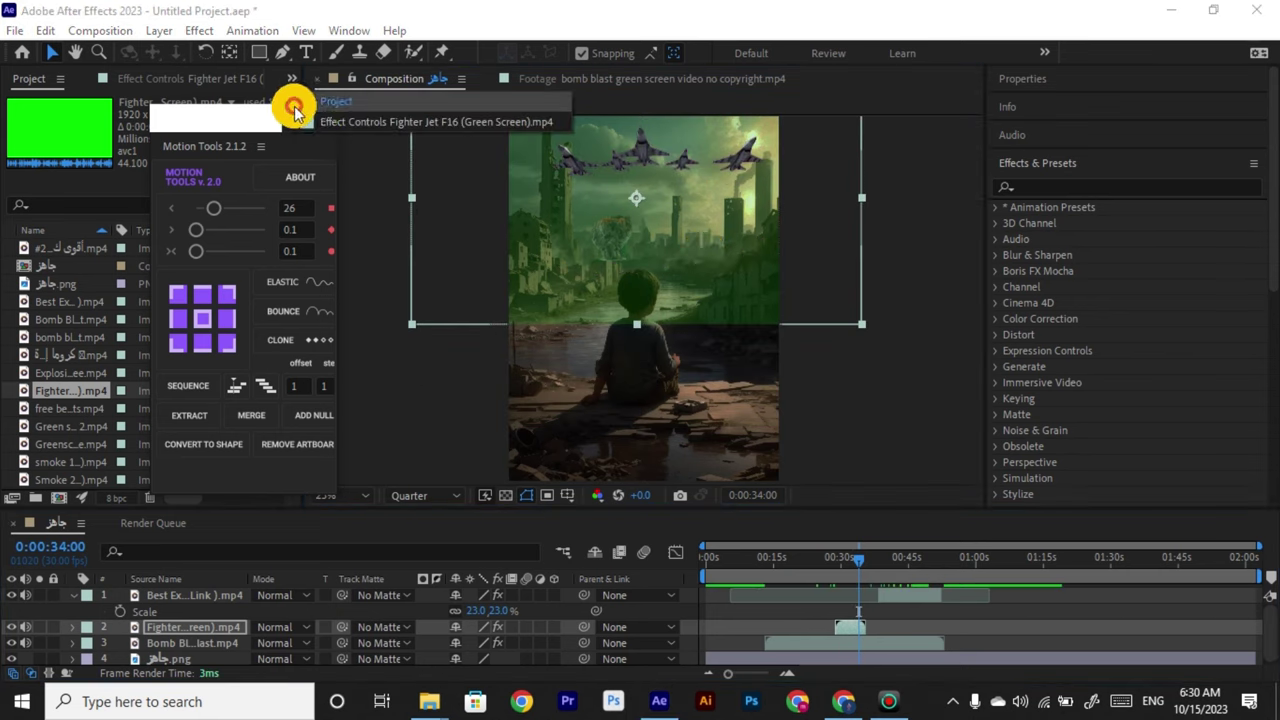
left_click(275, 80)
left_click(848, 566)
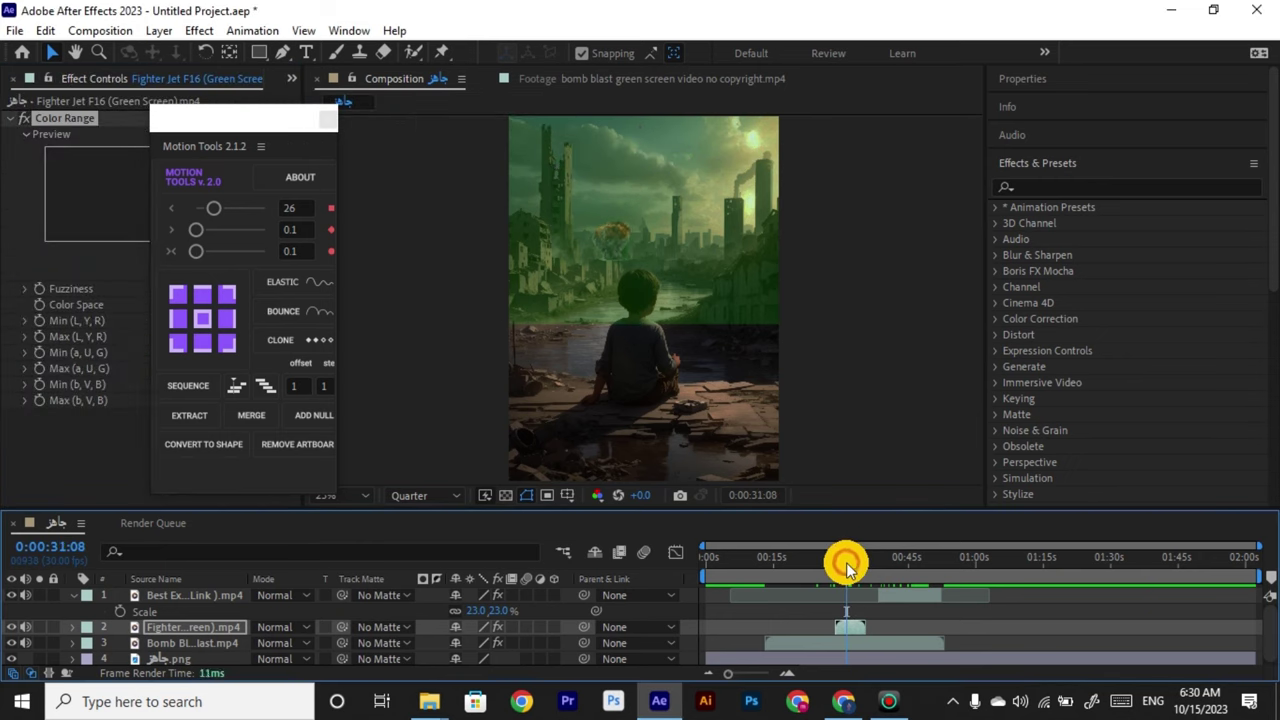
left_click_drag(848, 566, 851, 568)
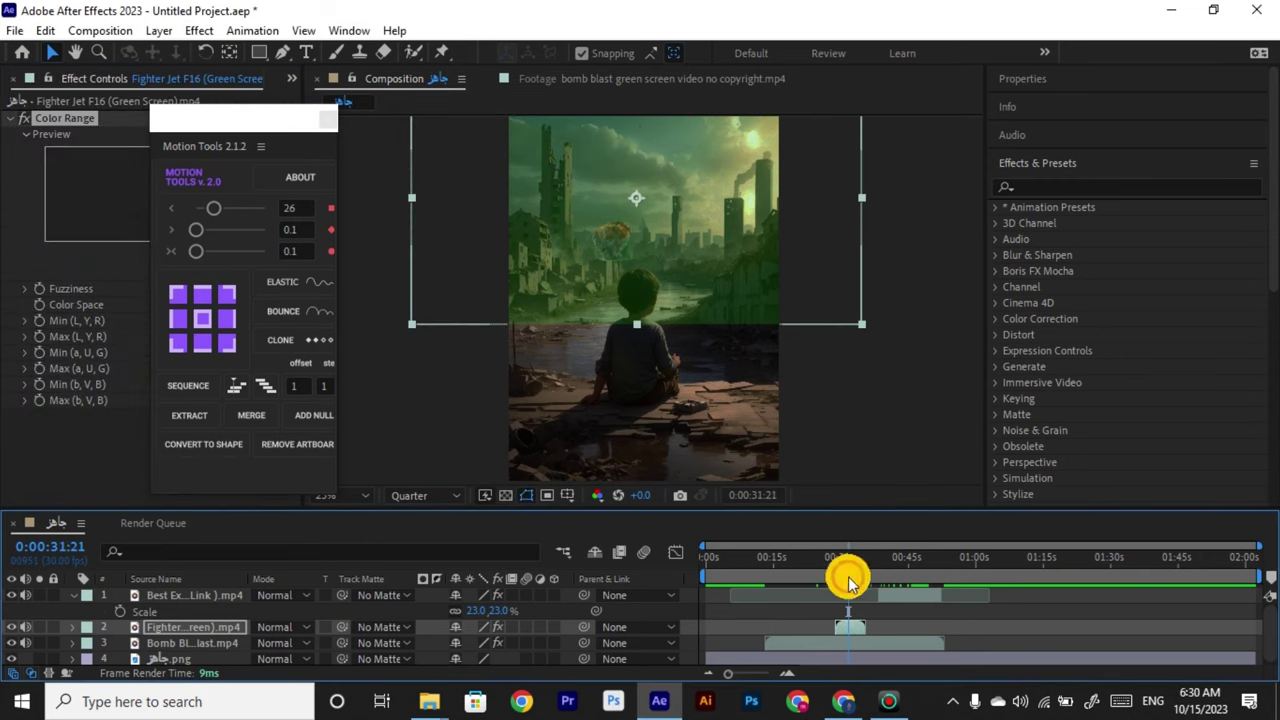
left_click(888, 701)
left_click(398, 360)
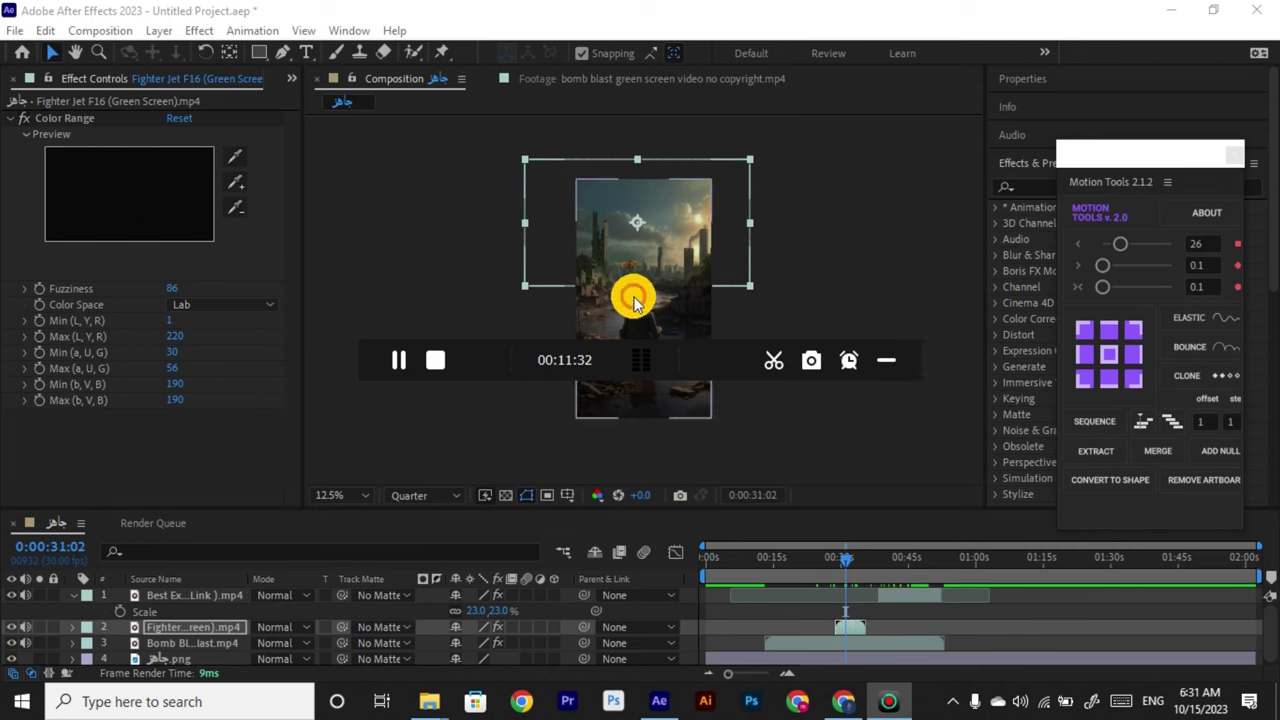
left_click(886, 360)
Retime the layers so Fighter Jet starts at about 0:00:15, Bomb Blast at about 0:00:20 and the visible part of Best Explosion at about 0:00:25.
scroll(648, 275, "up", 2)
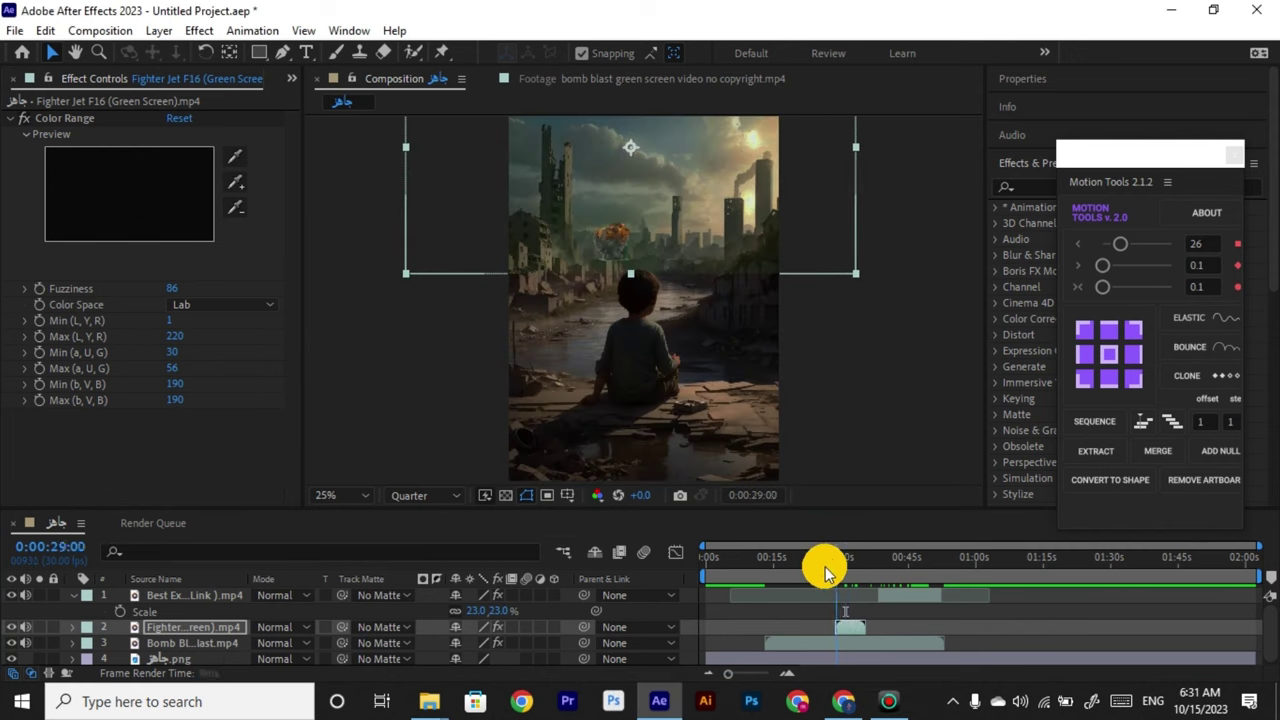
left_click(826, 564)
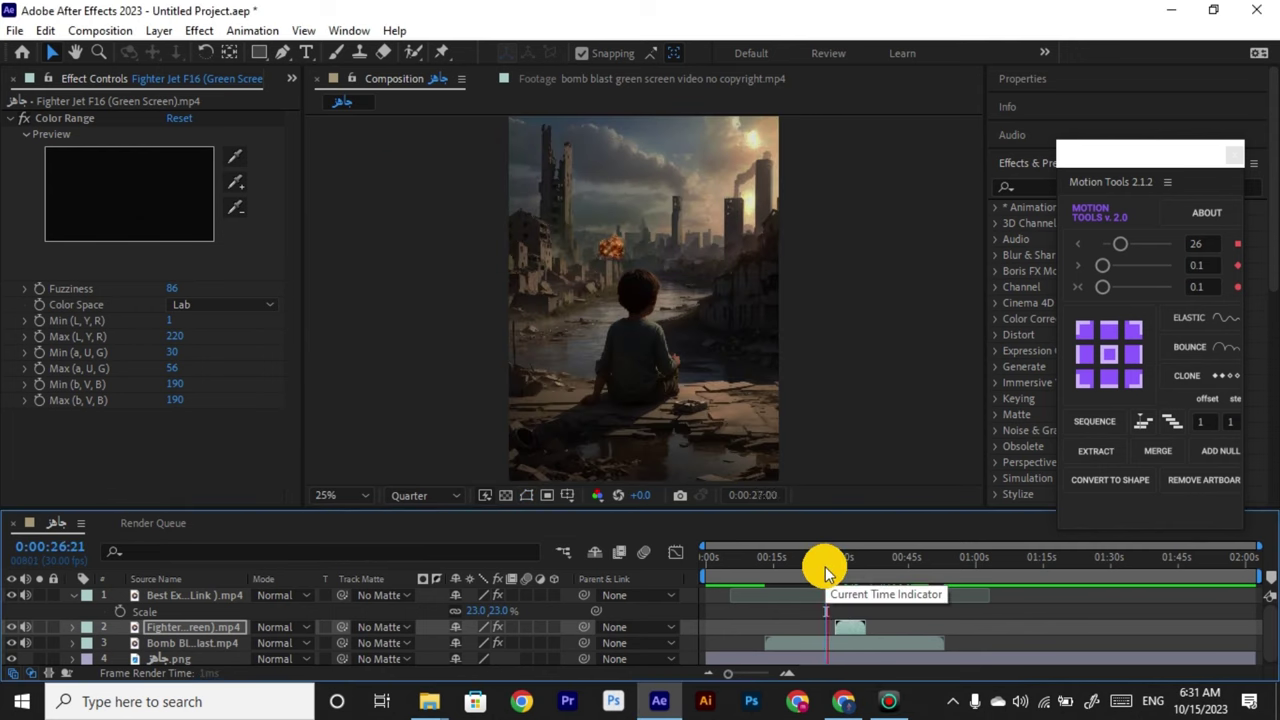
key("space")
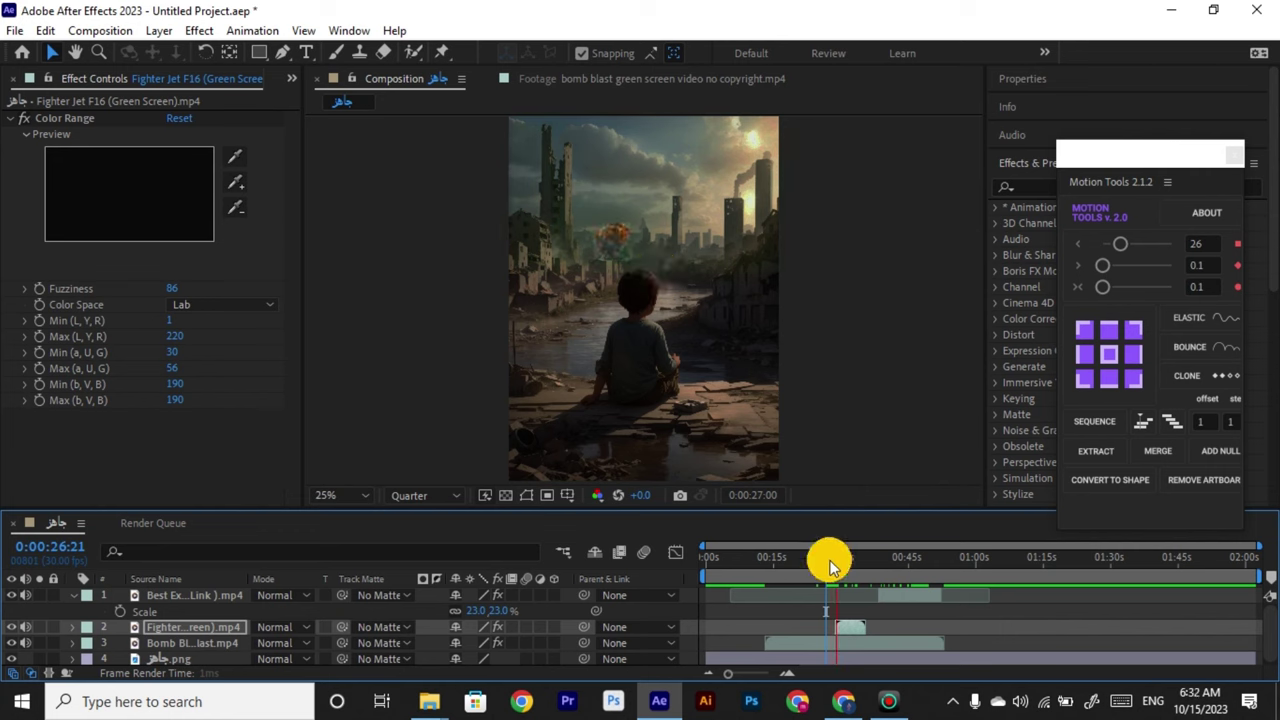
left_click(860, 558)
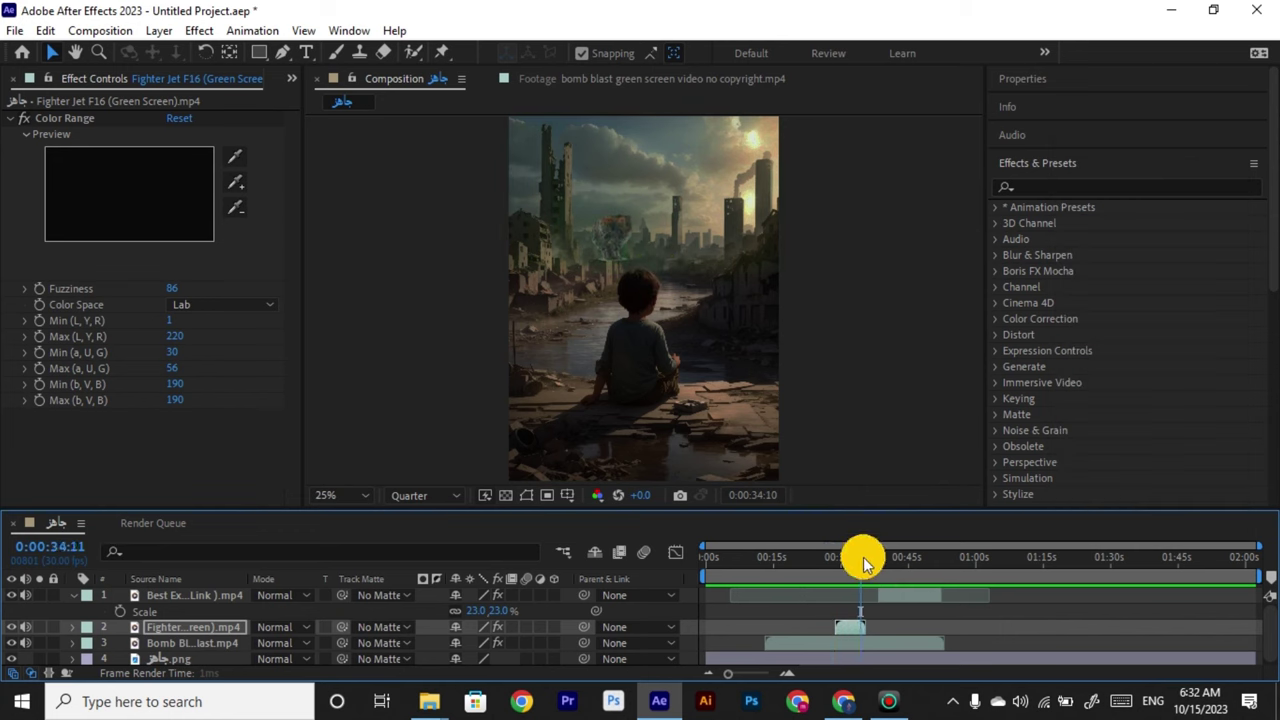
left_click_drag(848, 633, 823, 646)
left_click_drag(849, 562, 779, 592)
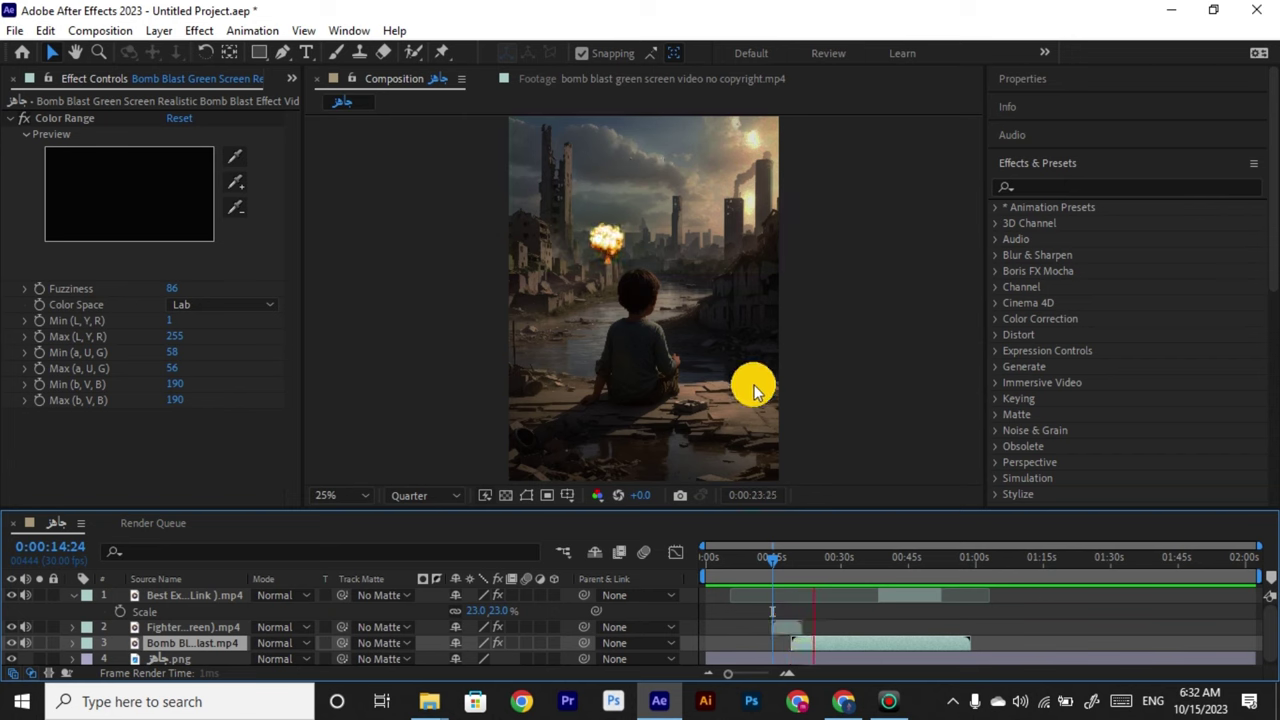
left_click_drag(907, 603, 846, 606)
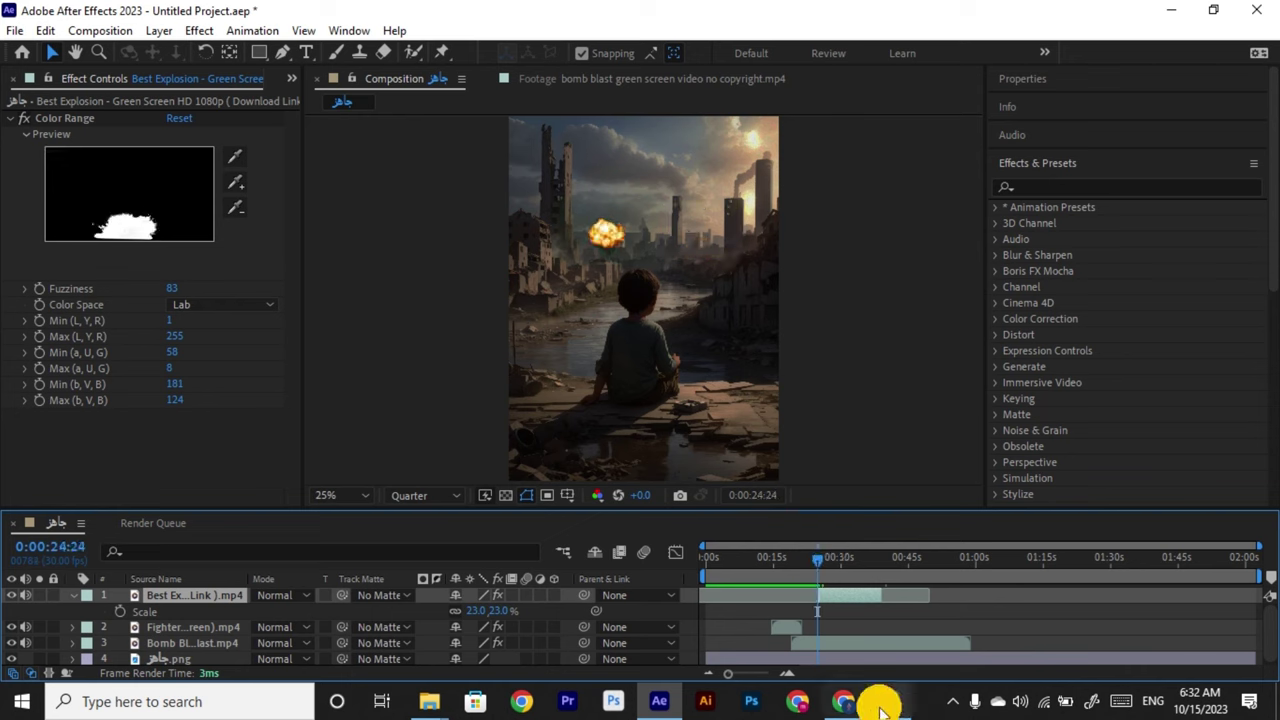
left_click(885, 699)
left_click(401, 370)
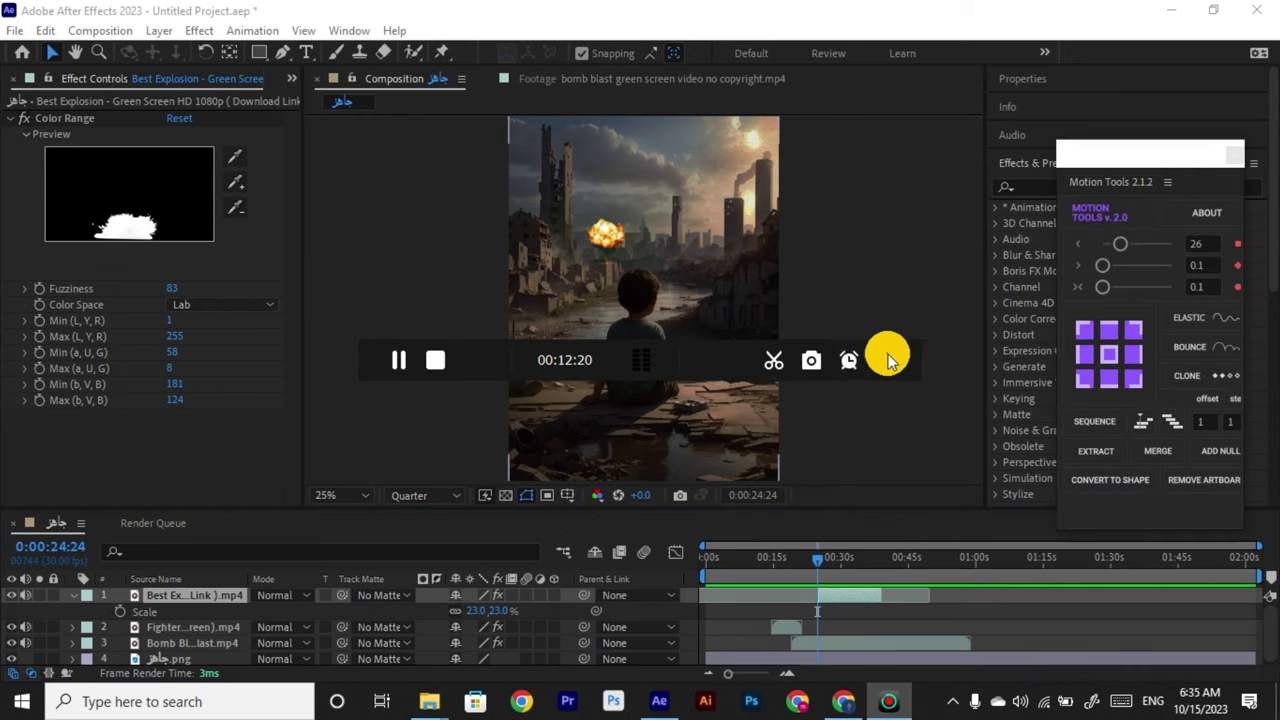
left_click(886, 358)
On the Bomb Blast layer's Color Range effect, set Max (L, Y, R) to 228 and Min (L, Y, R) to 0.
left_click(802, 567)
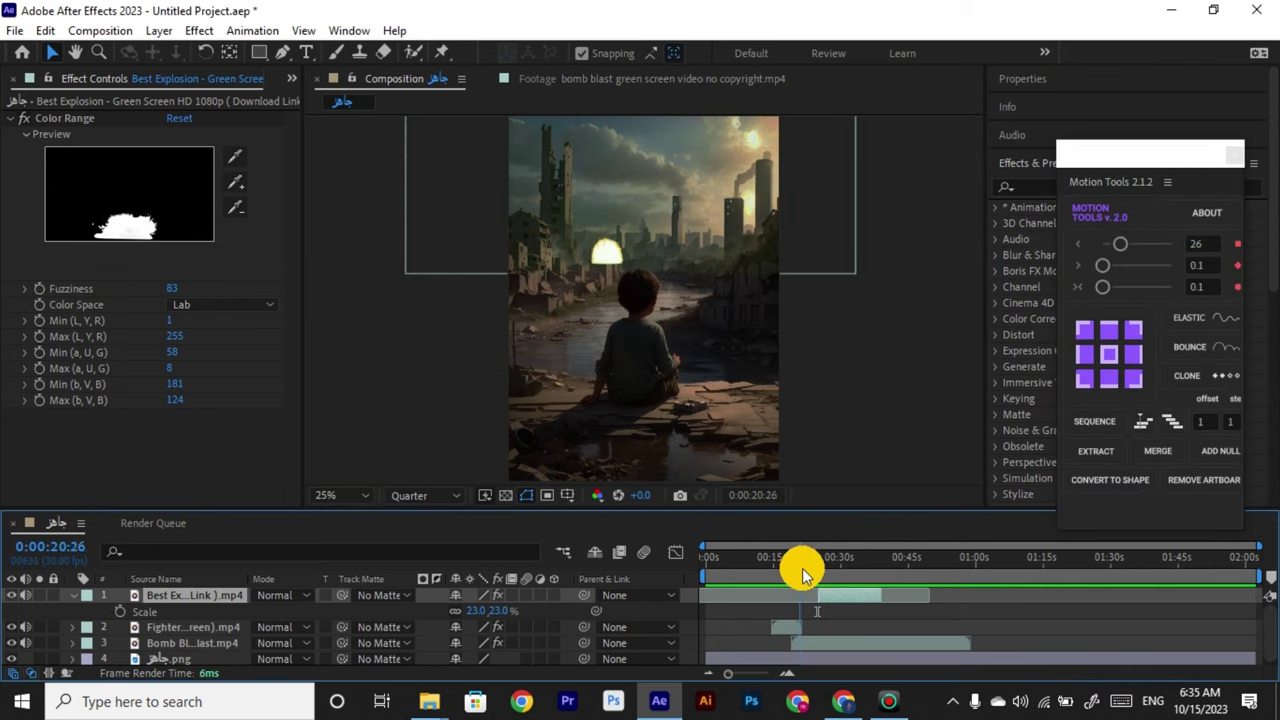
left_click(820, 648)
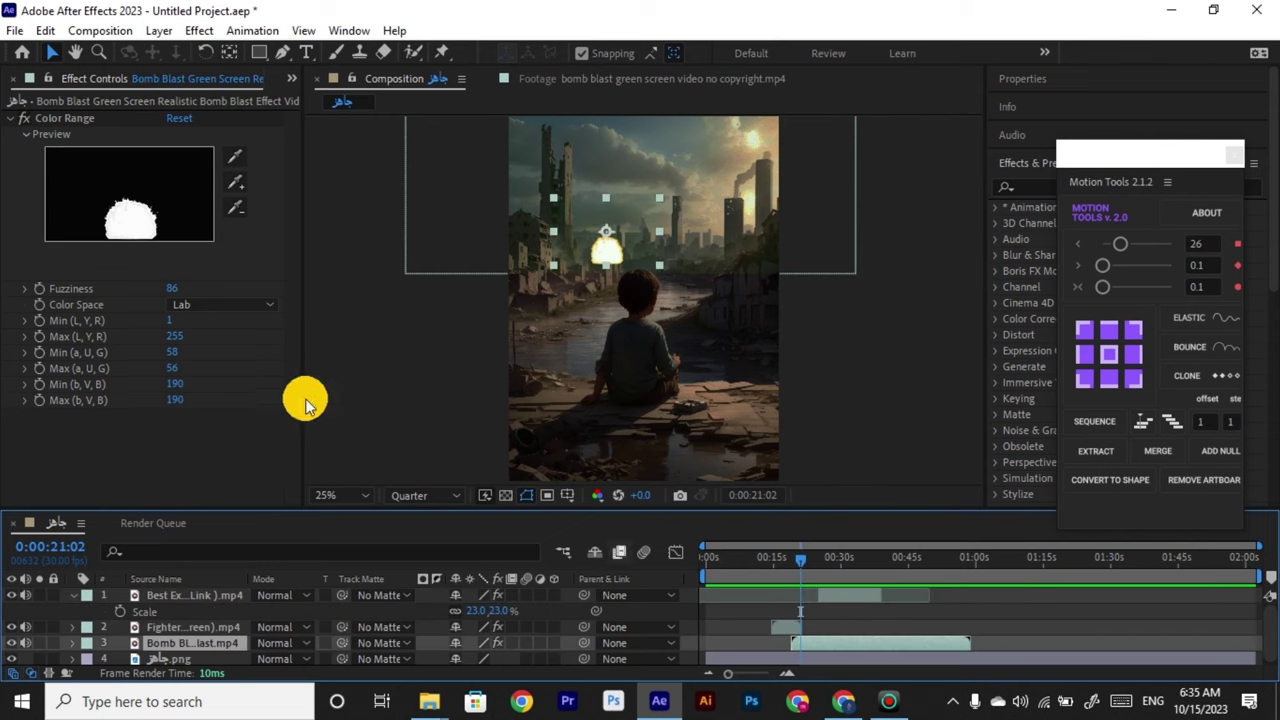
left_click(180, 337)
left_click_drag(225, 339, 164, 327)
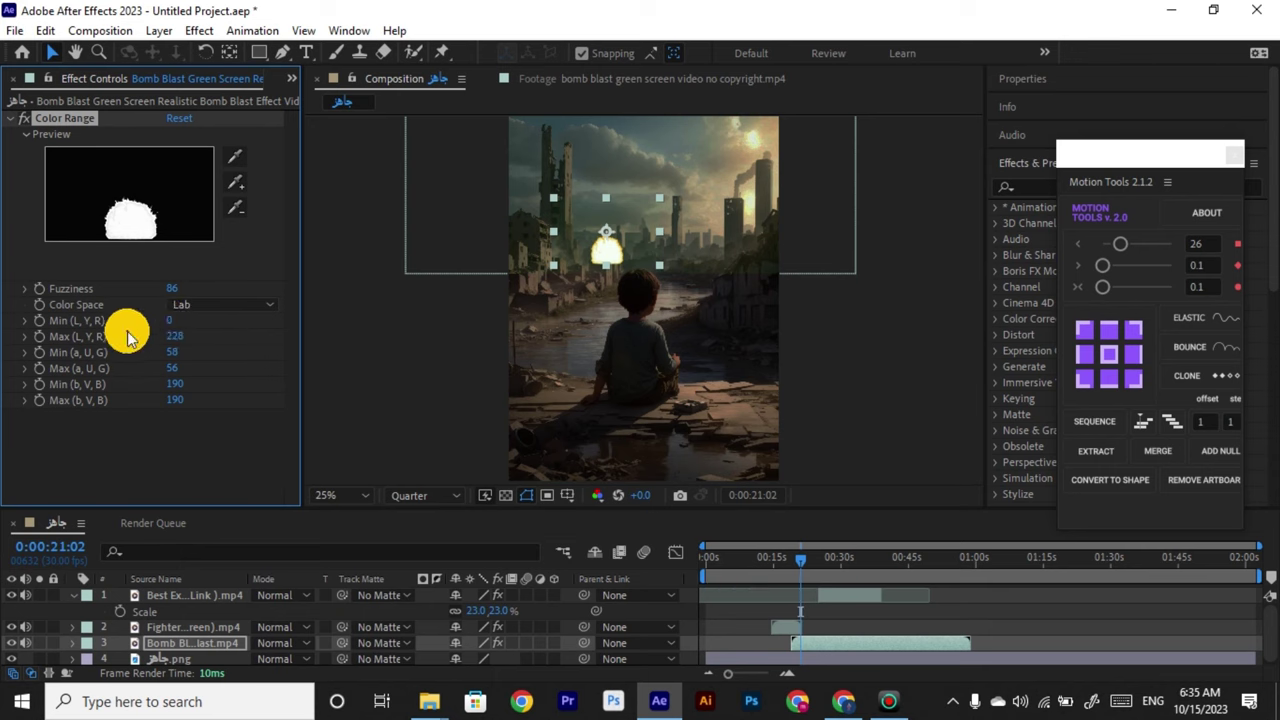
left_click(888, 700)
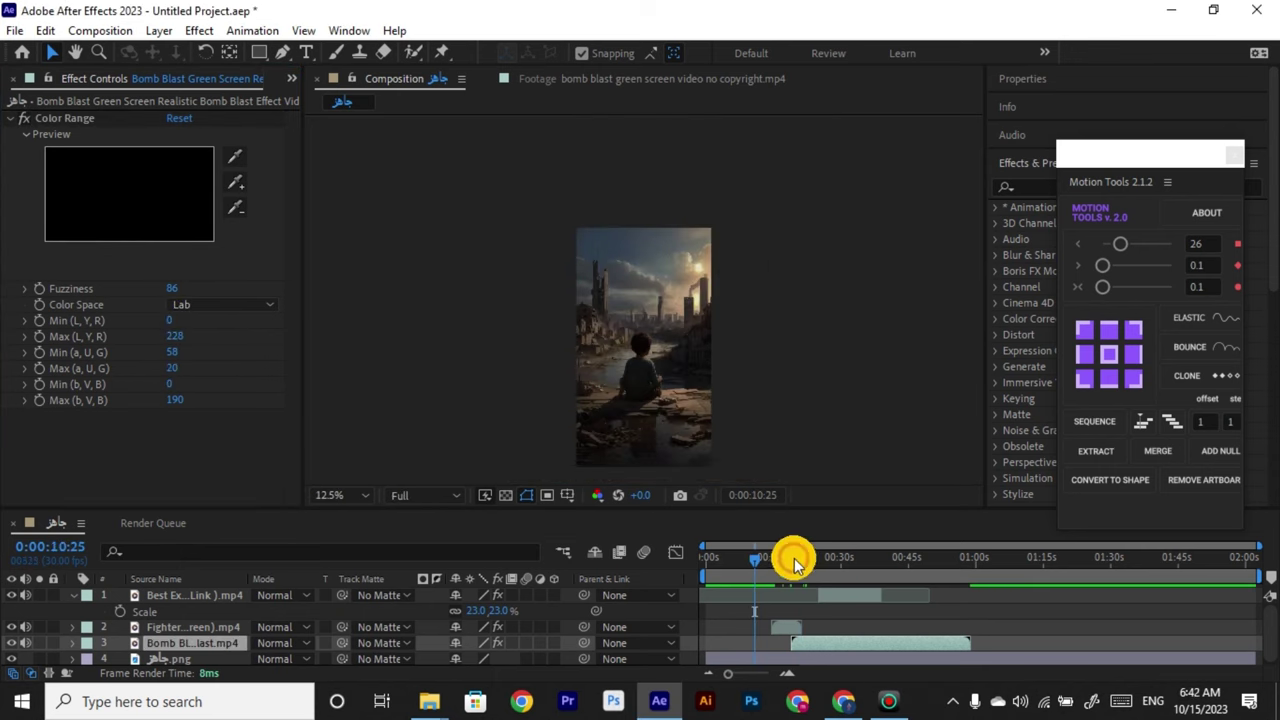
Preview the fighter jet section, set the composition preview resolution to Quarter and fit the composition in the viewer.
mouse_move(766, 557)
left_mouse_down()
mouse_move(803, 566)
mouse_move(783, 575)
left_mouse_up()
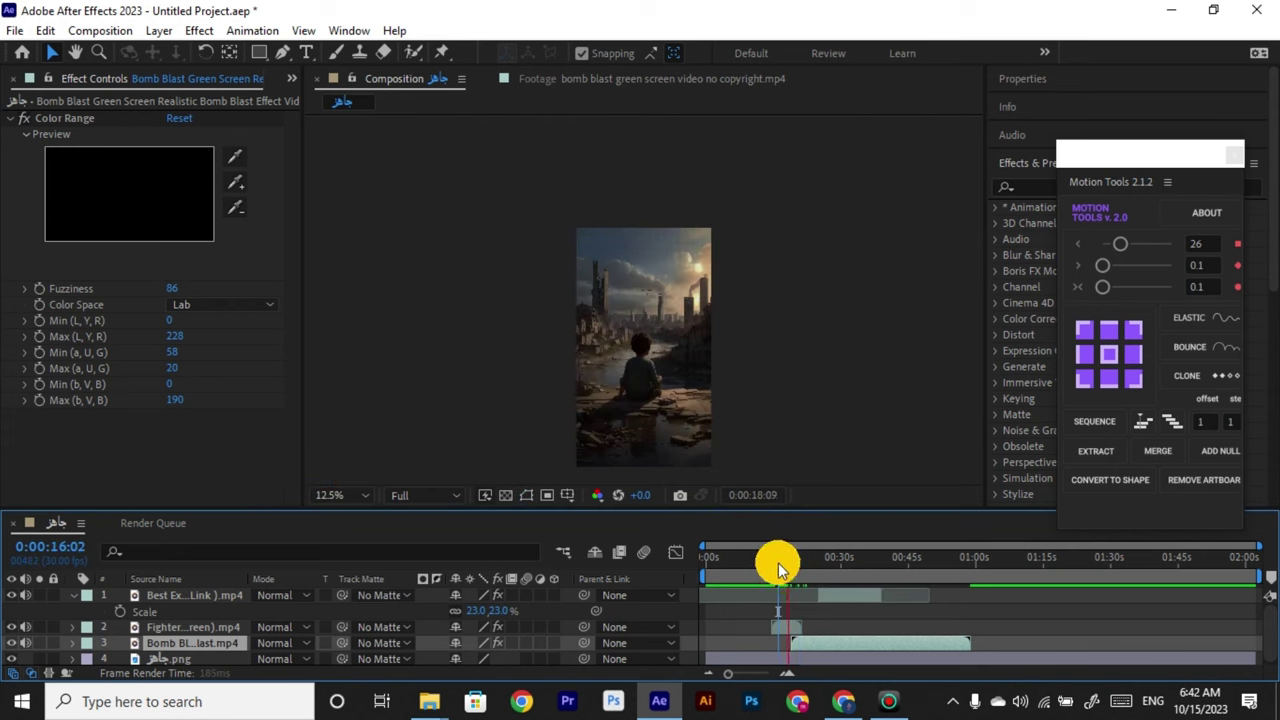
left_click(427, 494)
left_click(437, 592)
left_click_drag(800, 557, 780, 565)
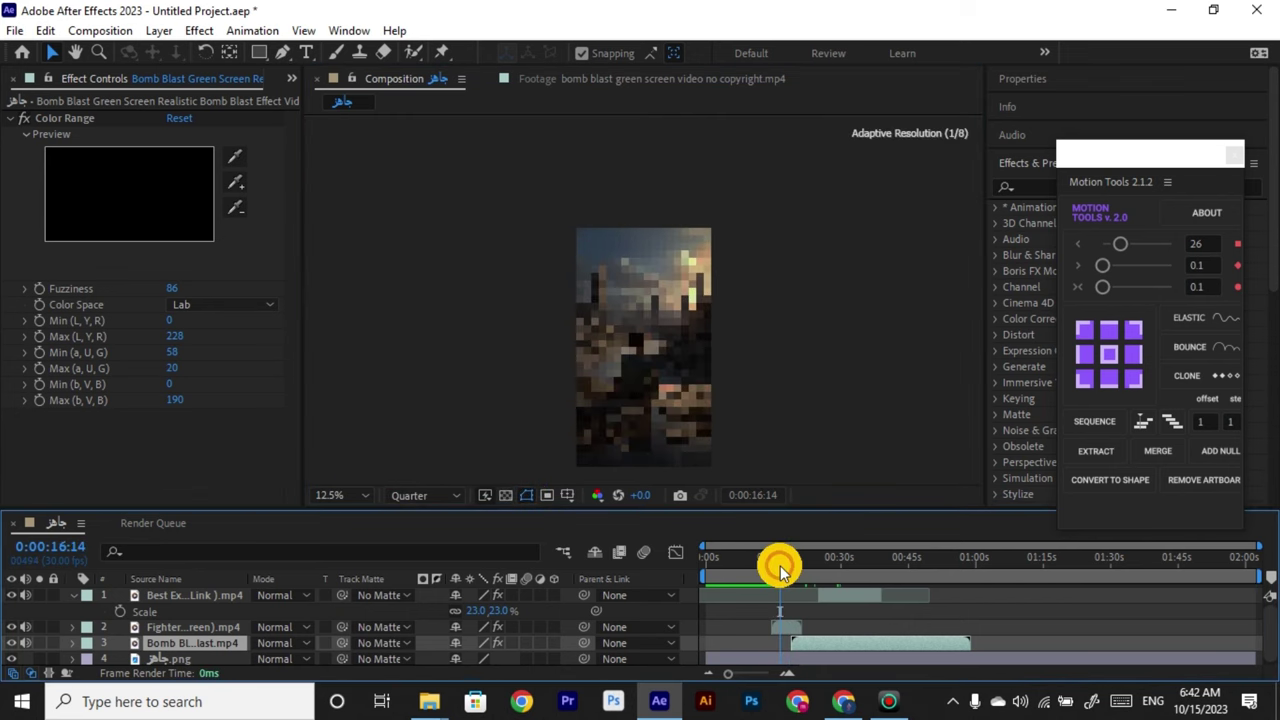
left_click(334, 497)
left_click(349, 287)
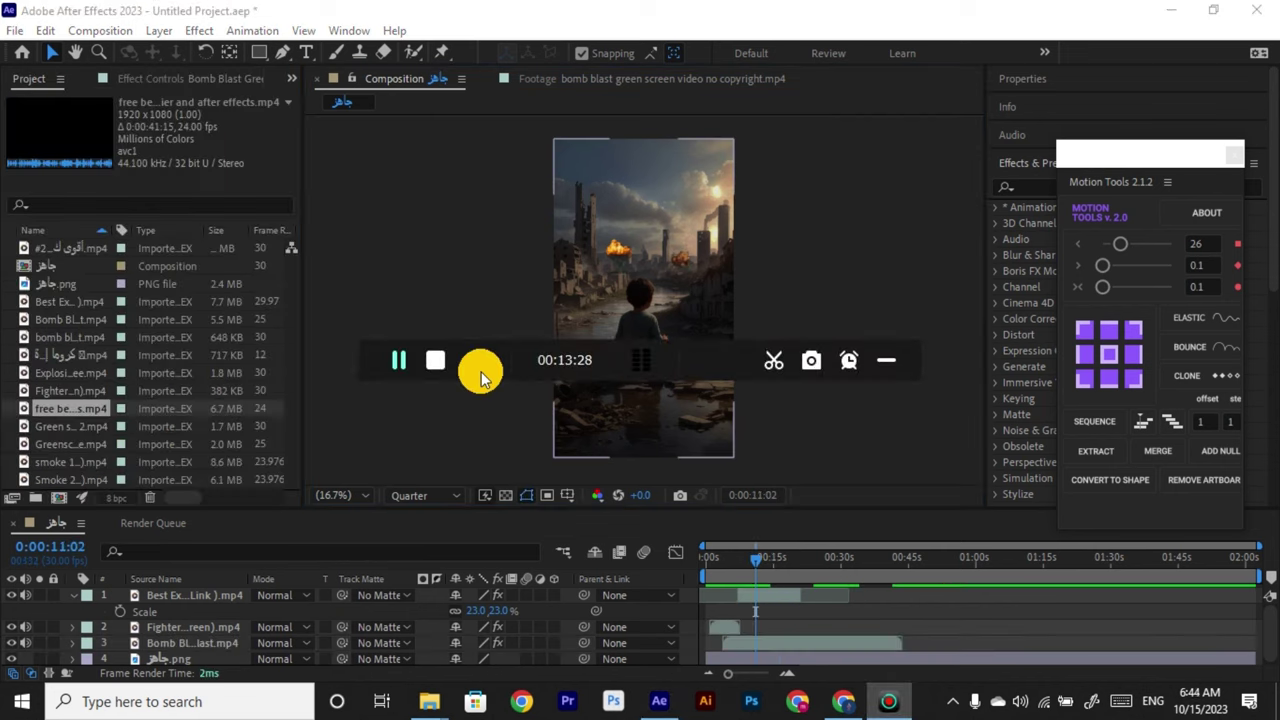
Add the F14 jet fighter green screen clip as the topmost layer, starting at about 0:00:03, and check where the jet appears.
left_click(886, 361)
left_click_drag(70, 426, 742, 590)
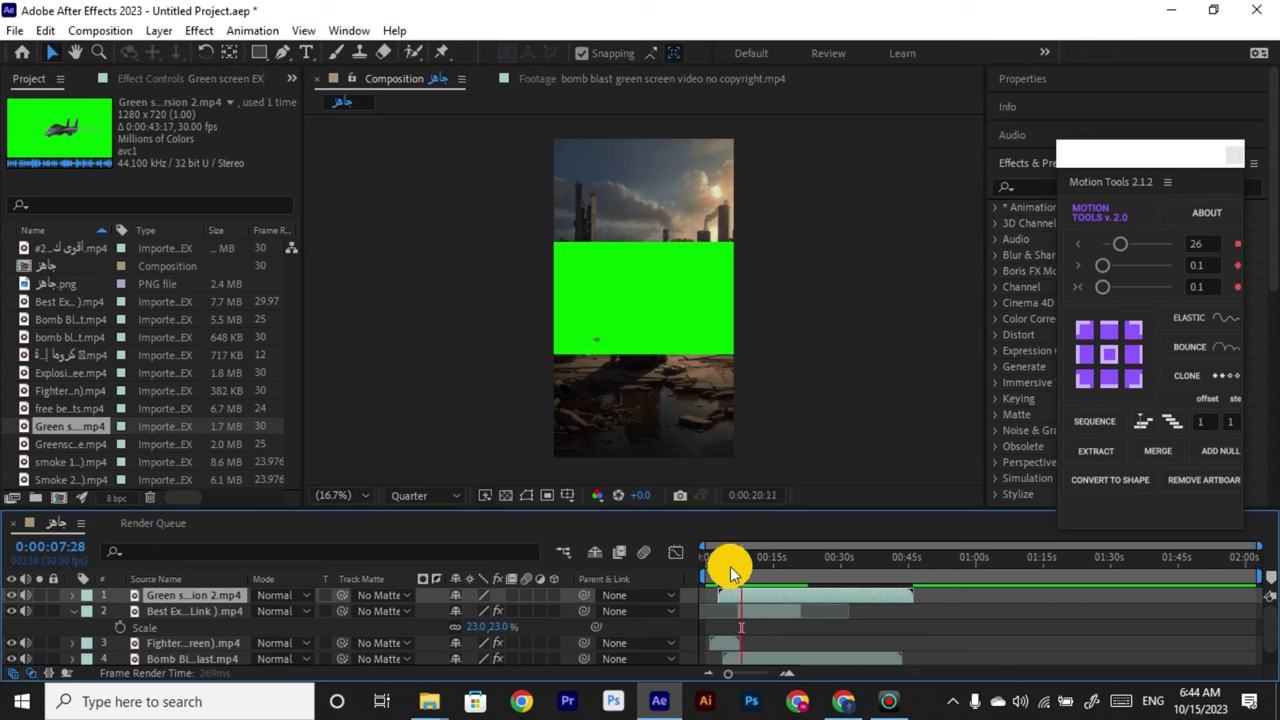
left_click(729, 570)
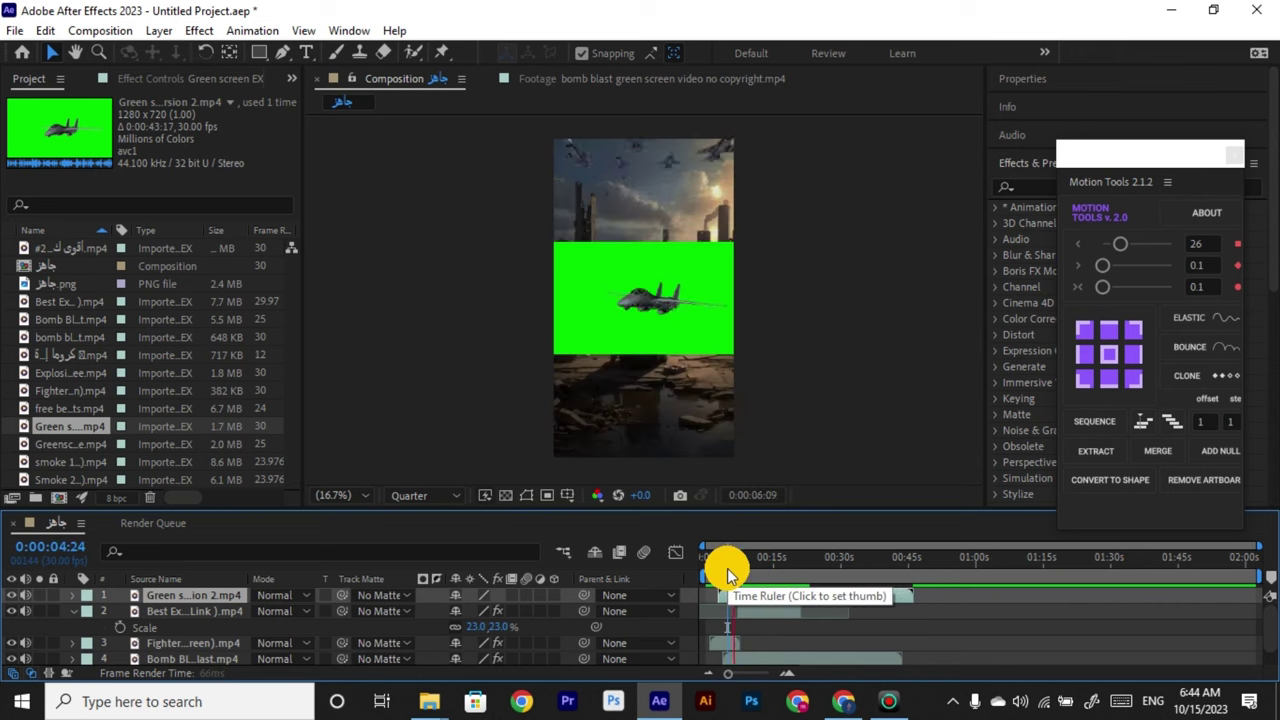
left_click(736, 572)
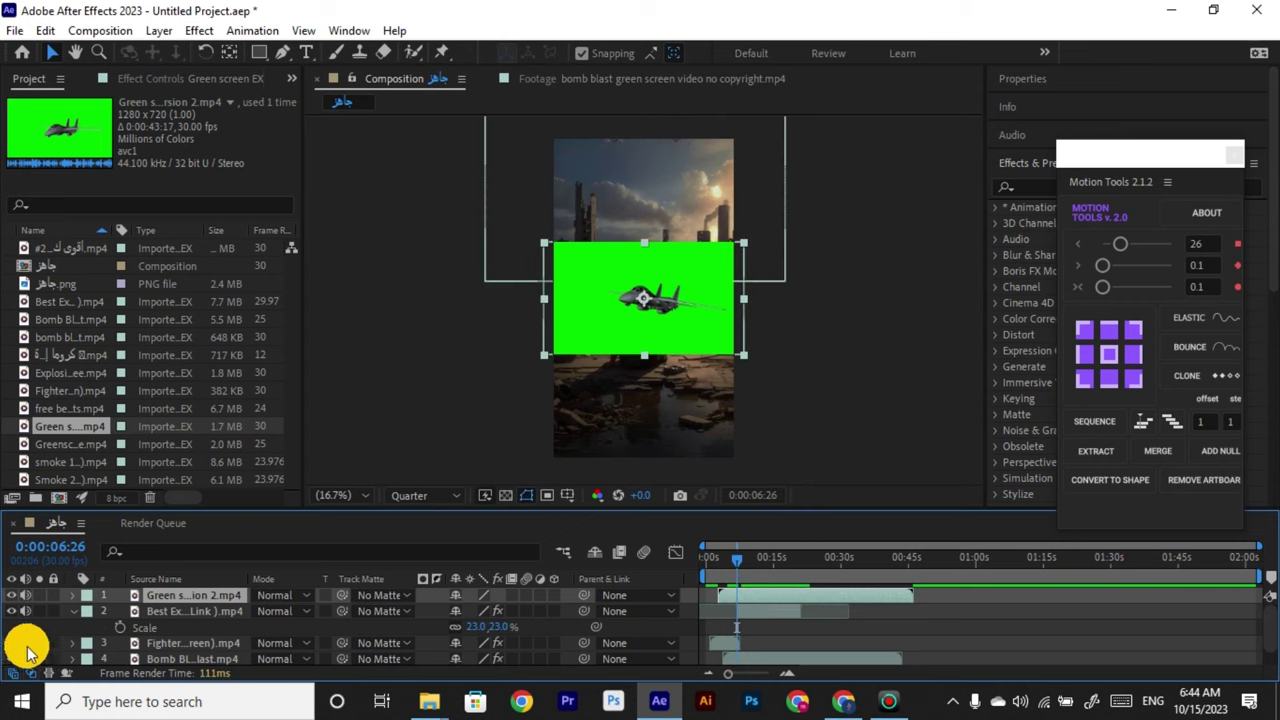
Mute the audio of the layers below the F14 jet clip and play the jet section.
left_click_drag(27, 654, 27, 604)
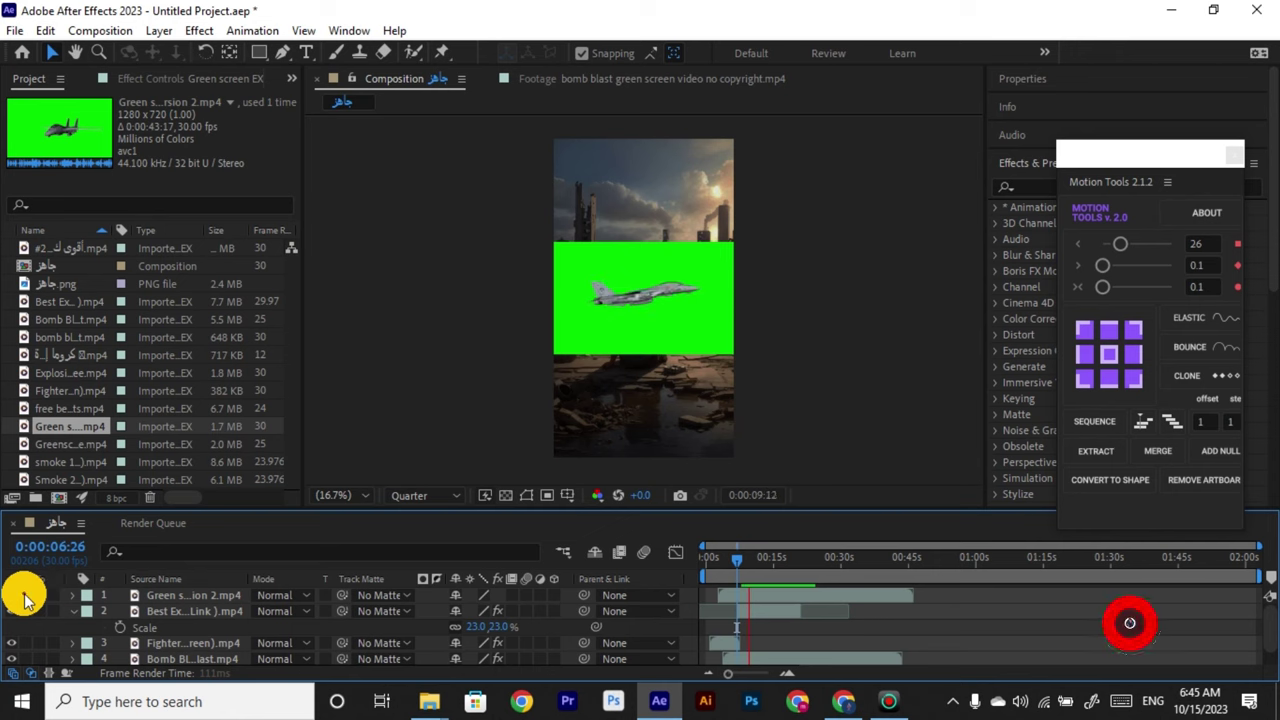
left_click_drag(737, 560, 746, 563)
key("space")
Apply Keylight (1.2) to the F14 jet layer and sample the clip's green background as the Screen Colour.
left_click(751, 595)
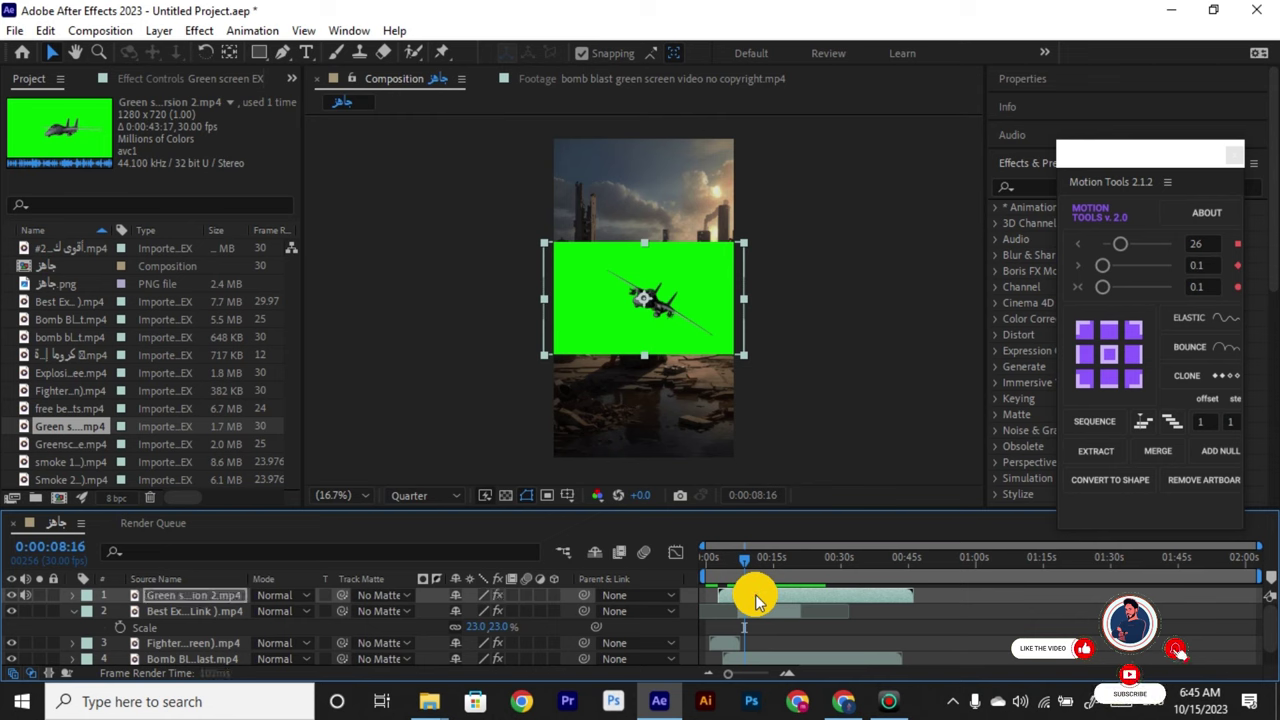
key("ctrl+v")
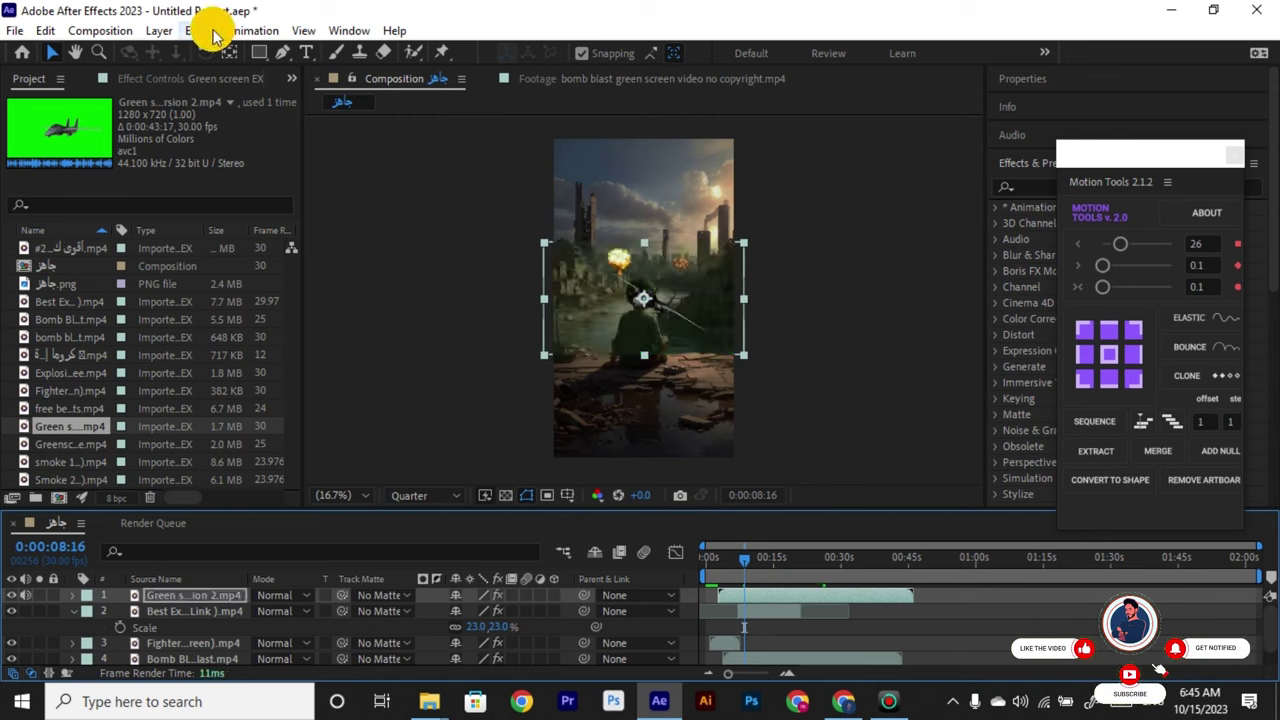
left_click(197, 30)
mouse_move(283, 379)
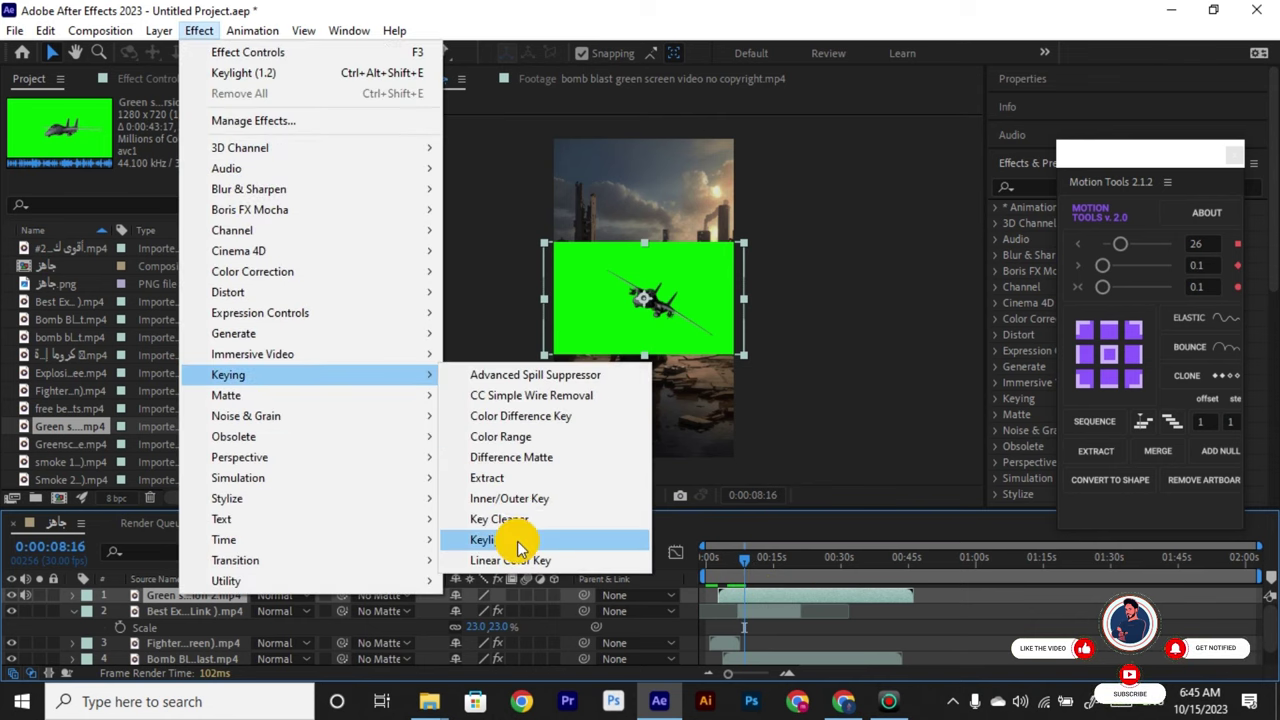
left_click(502, 539)
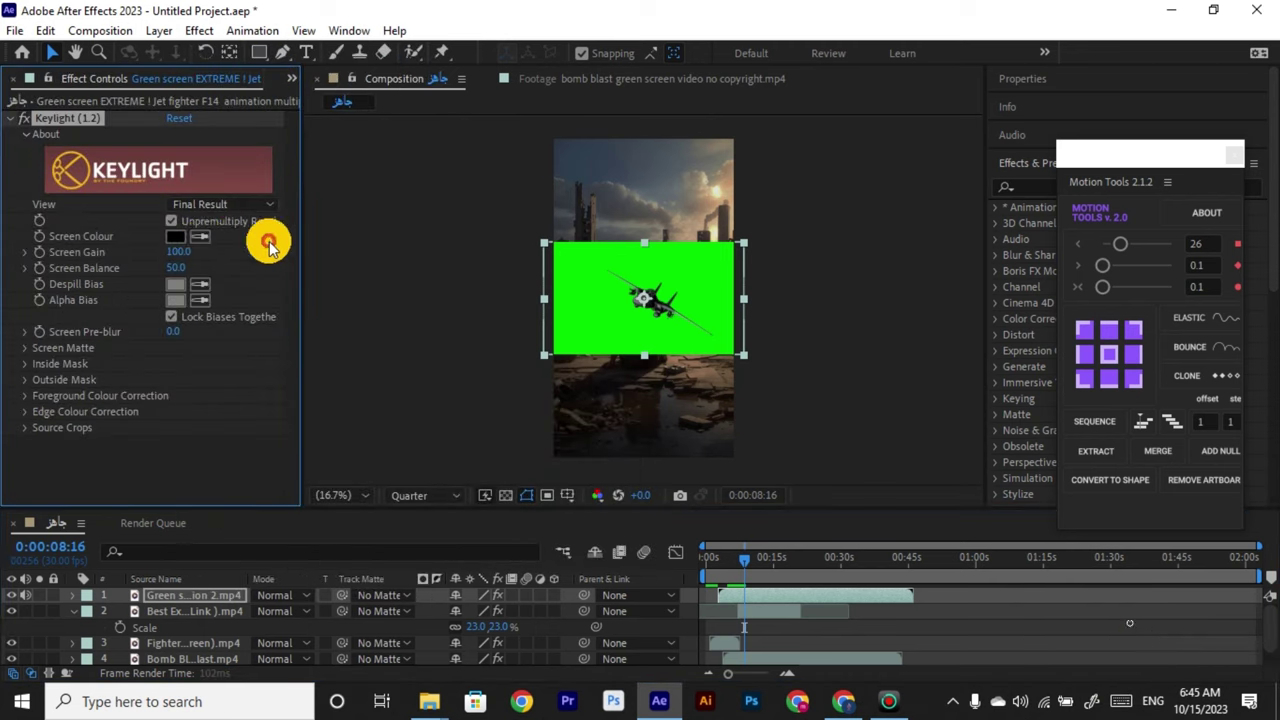
left_click(200, 236)
left_click(586, 266)
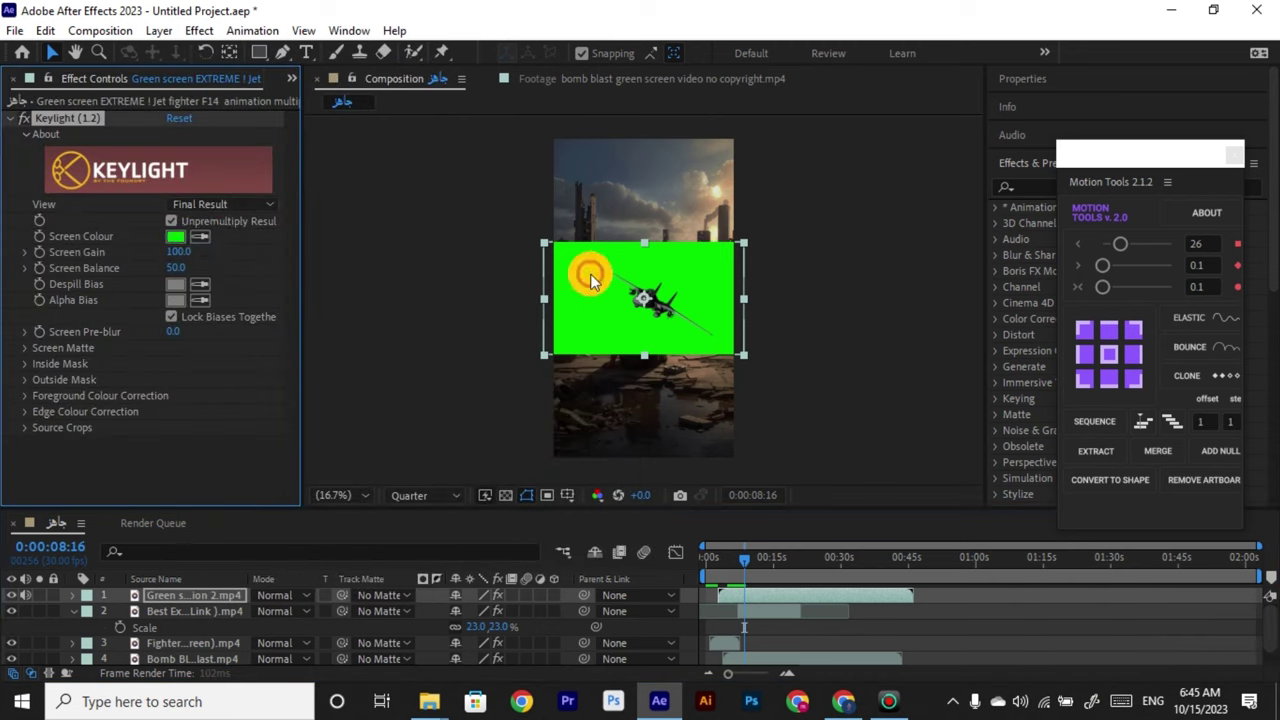
Shrink the F14 jet clip into the sky and shift its layer earlier so its visible part starts at about 0:00:09.
left_click_drag(737, 355, 677, 206)
left_click_drag(744, 560, 714, 566)
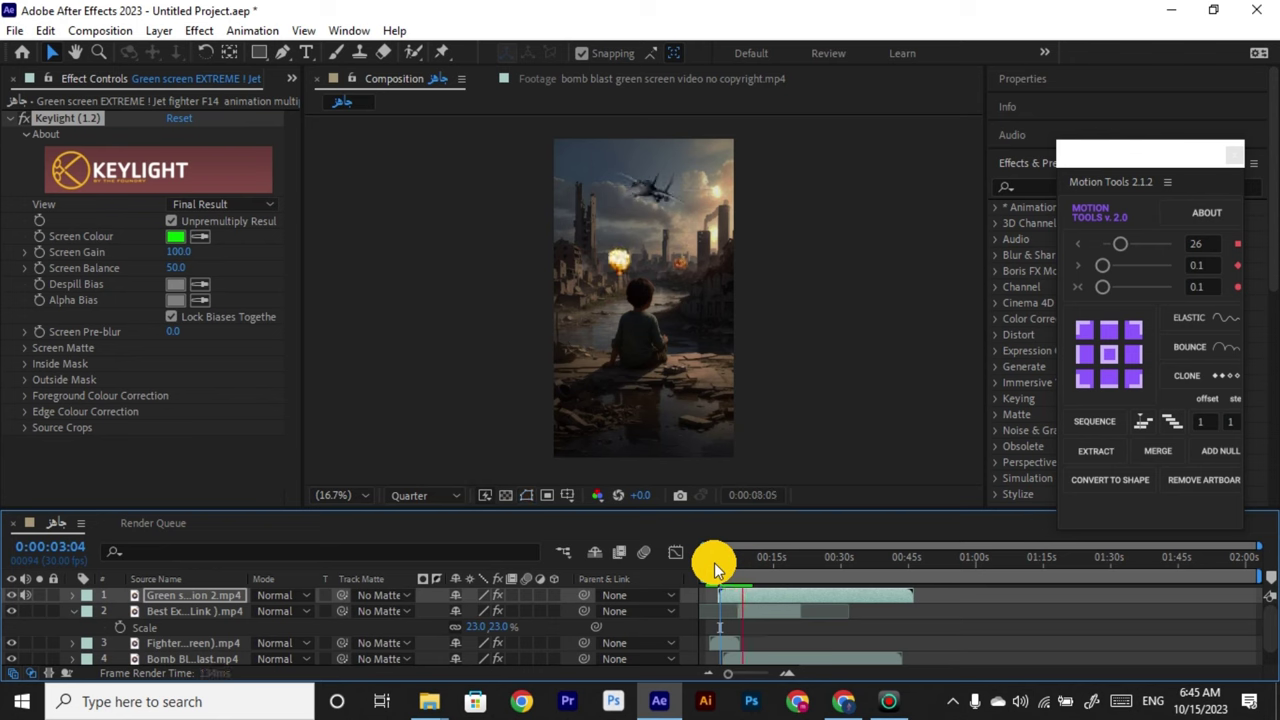
left_click(797, 598)
left_click_drag(797, 598, 763, 600)
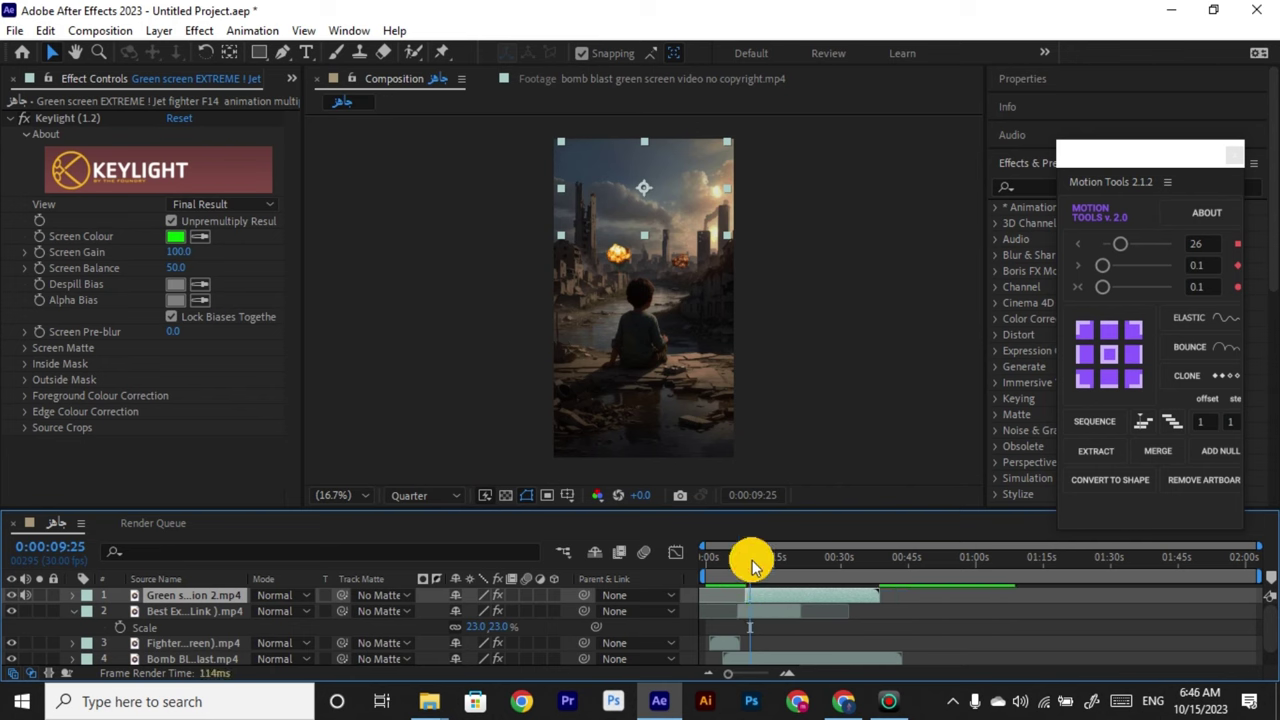
Dismiss the Internet Download Manager message and examine the explosion and smoke up close at 0:00:18:17.
left_click_drag(748, 557, 789, 566)
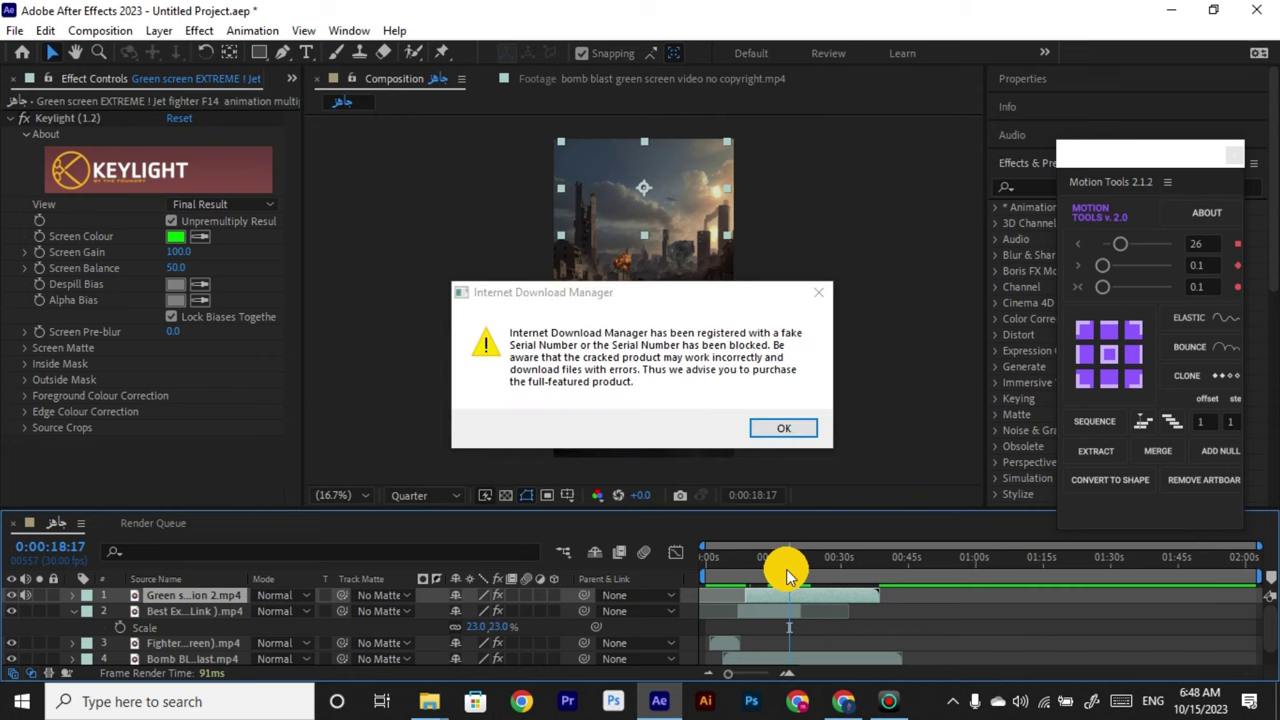
left_click(812, 288)
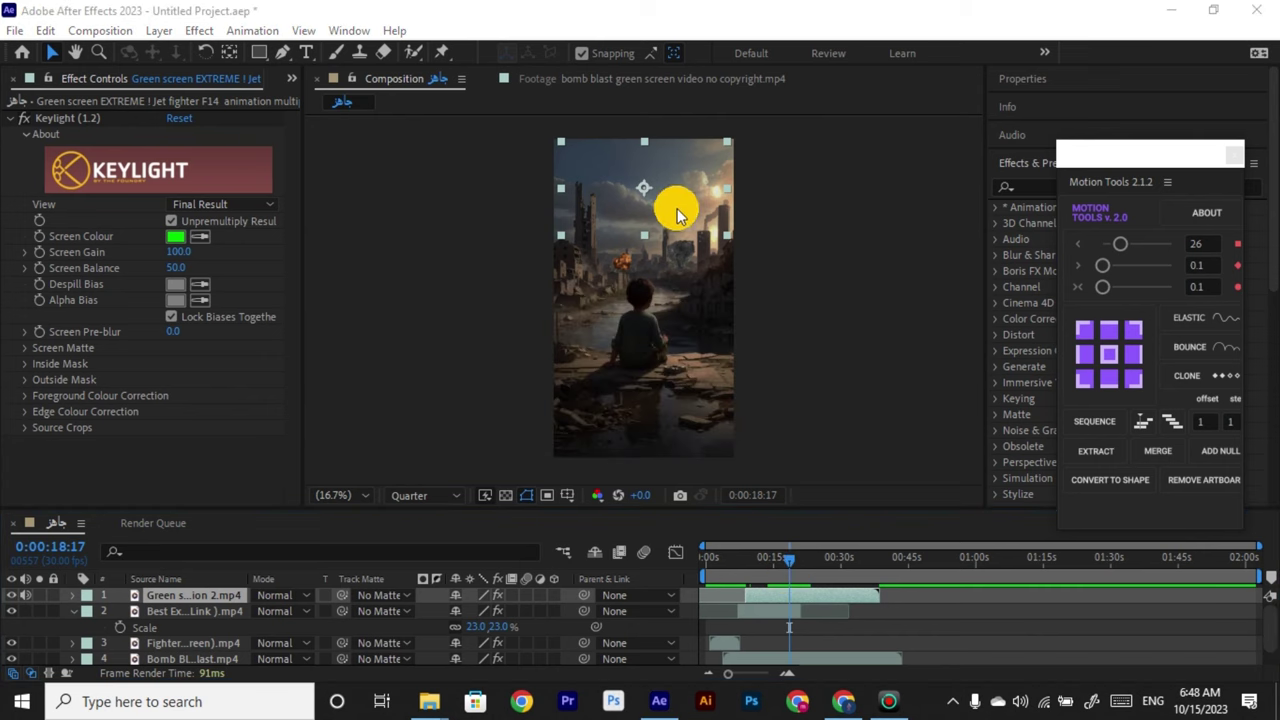
scroll(662, 208, "up", 2)
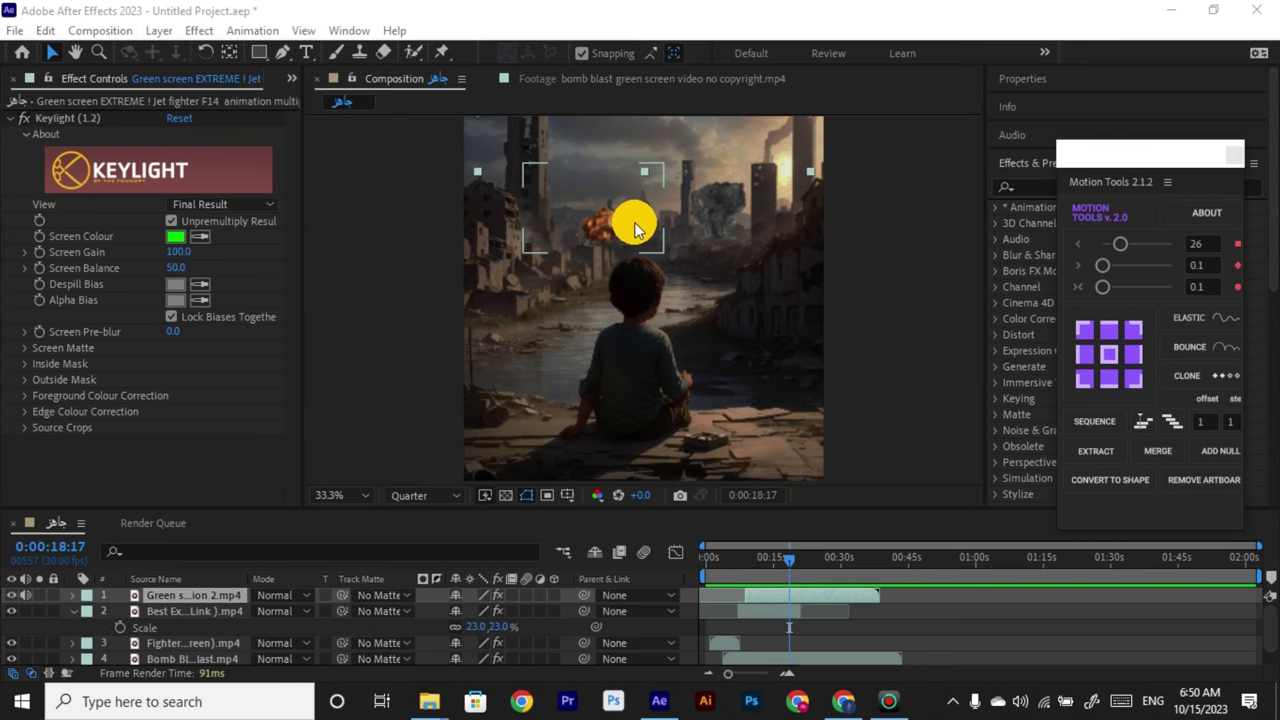
left_click(903, 694)
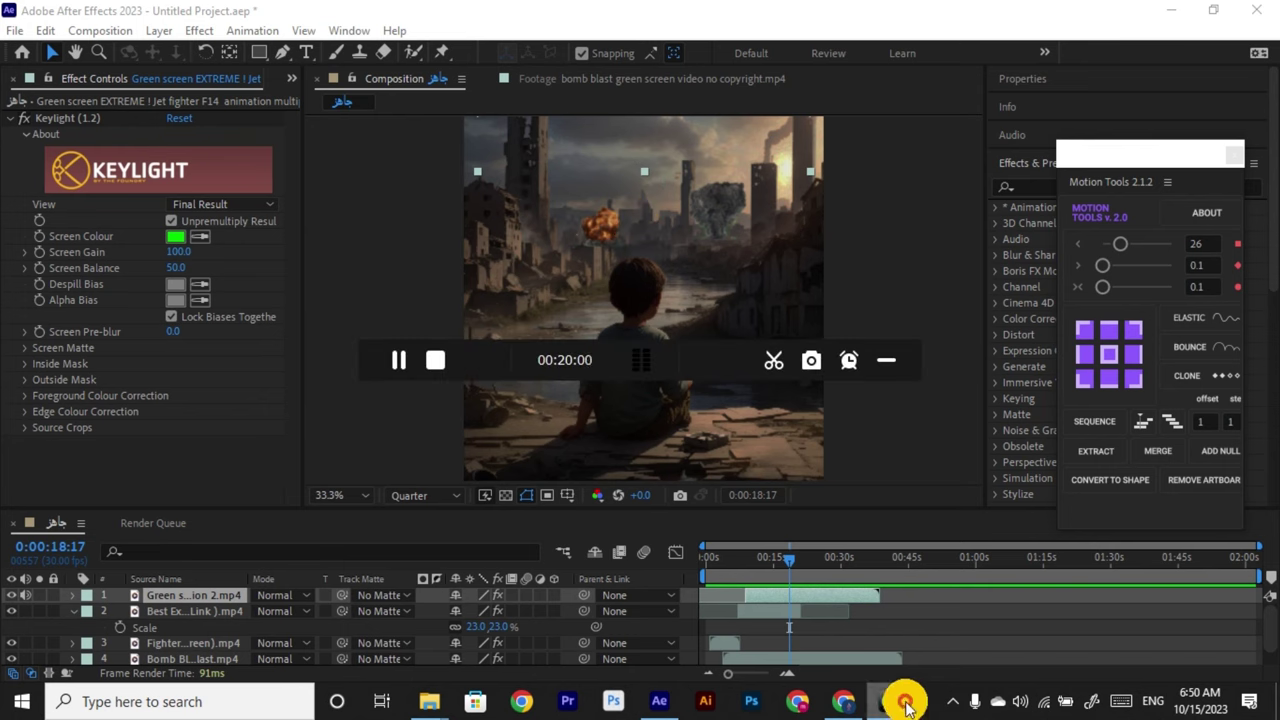
left_click(400, 357)
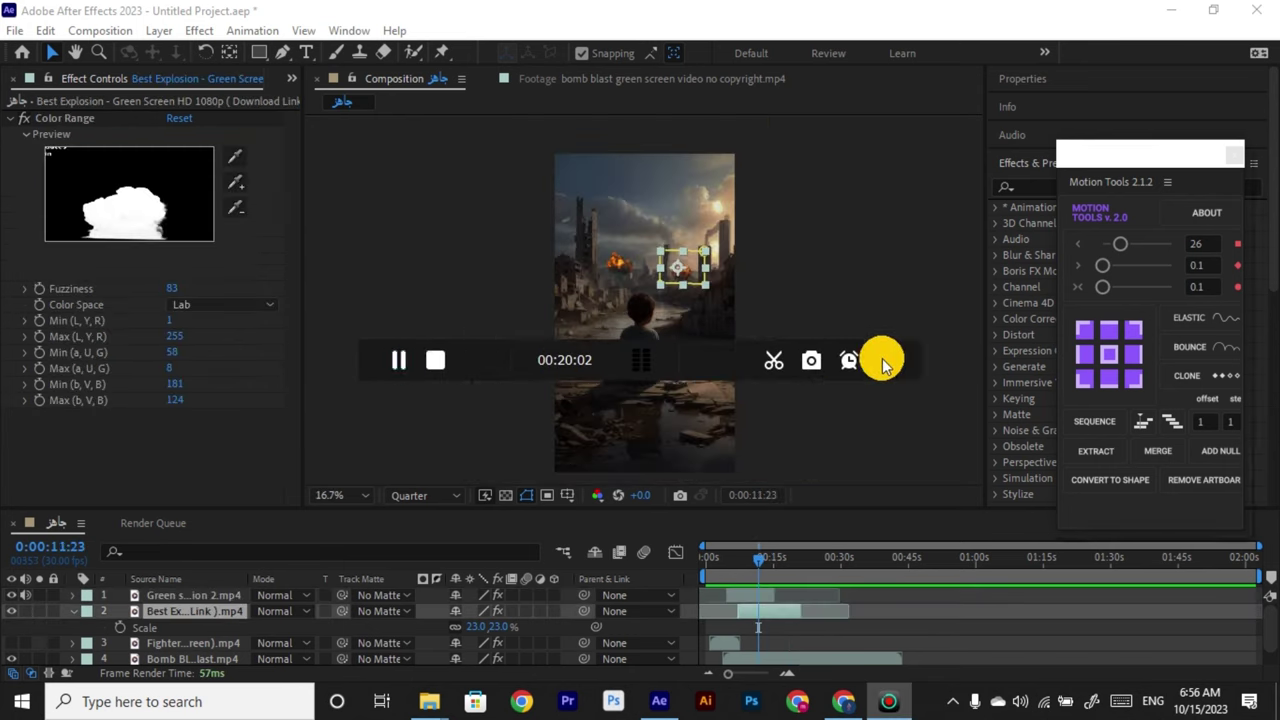
Play the composition from about 0:00:05:25 to 0:00:11:17 to examine the timing of the two explosions.
left_click_drag(758, 556, 731, 571)
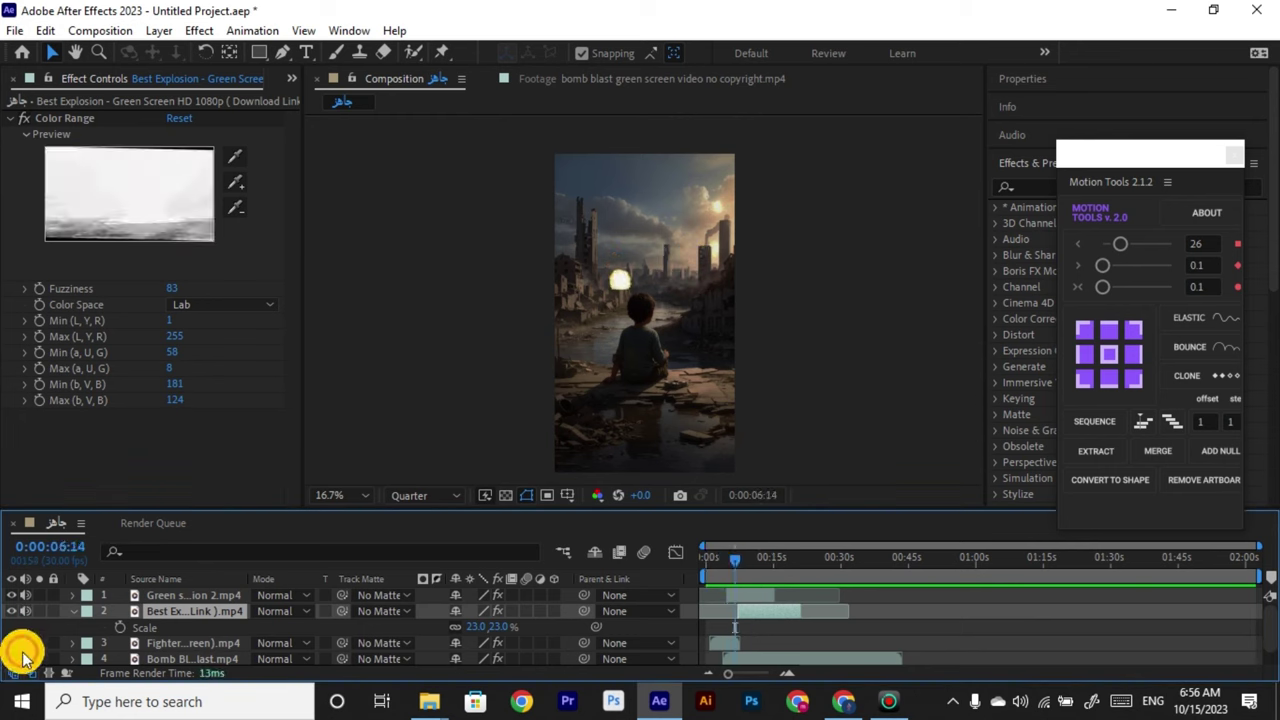
scroll(25, 660, "down", 1)
scroll(25, 660, "up", 1)
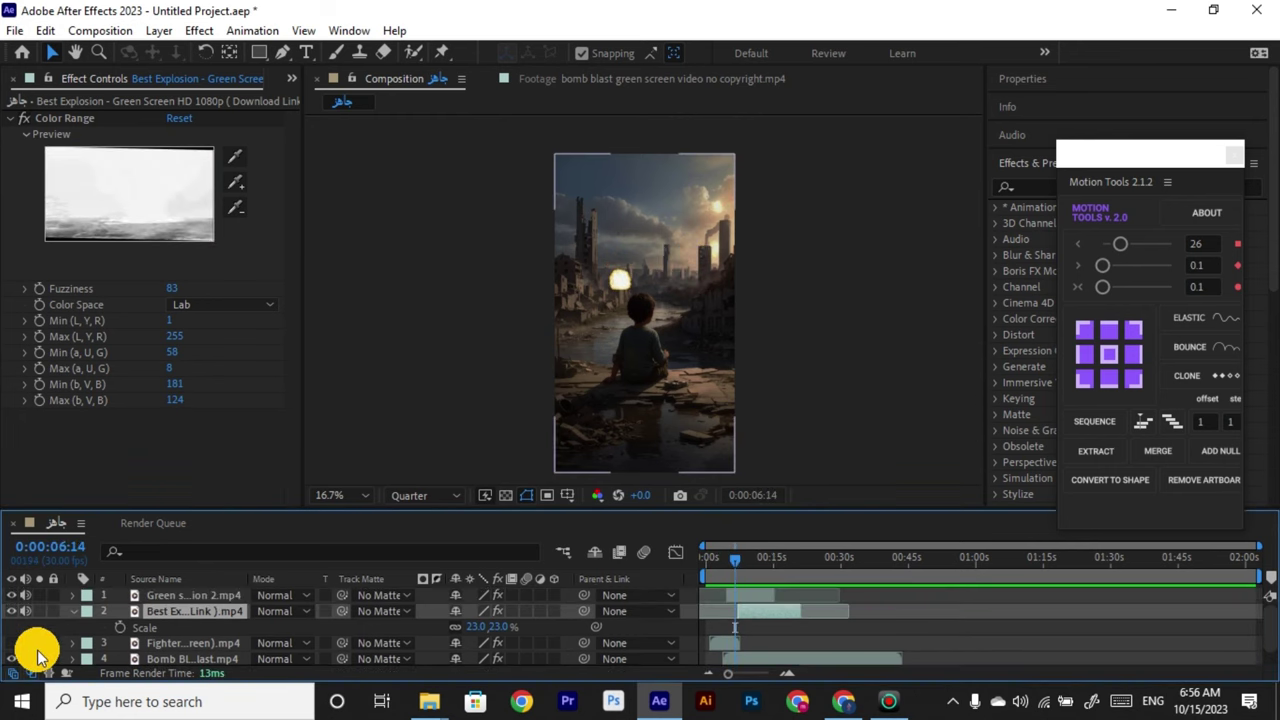
left_click(729, 559)
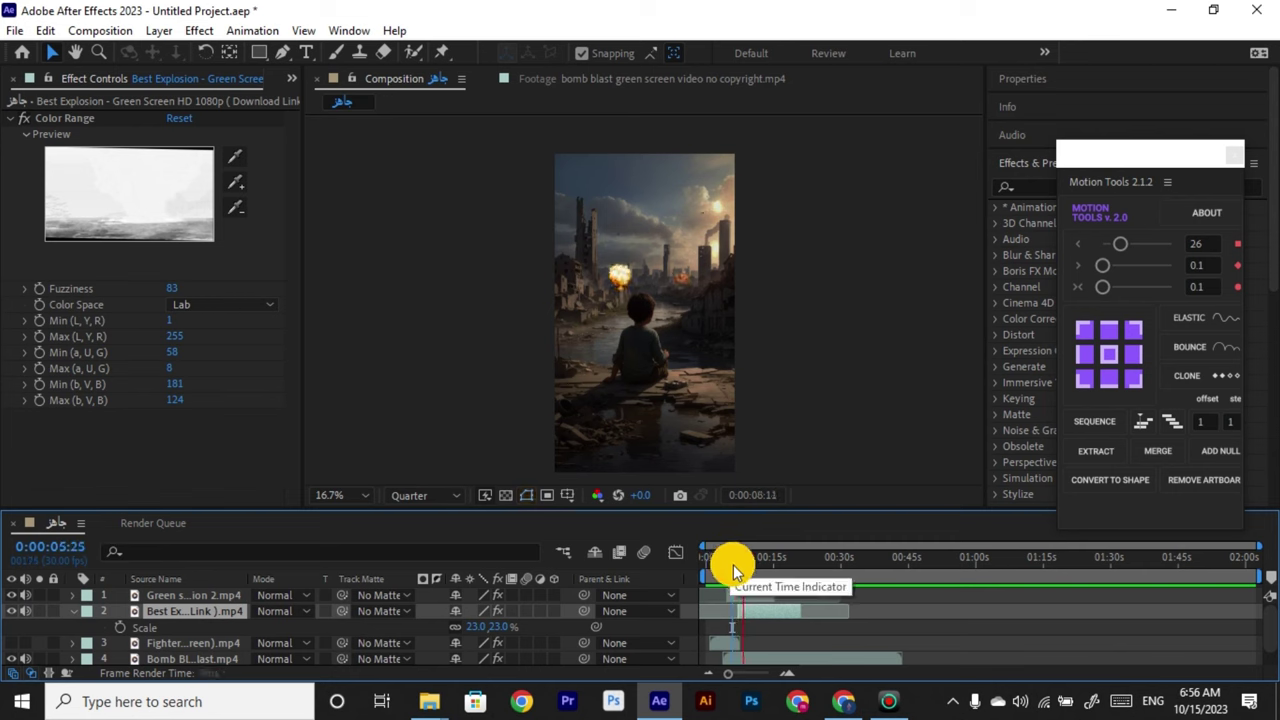
key("space")
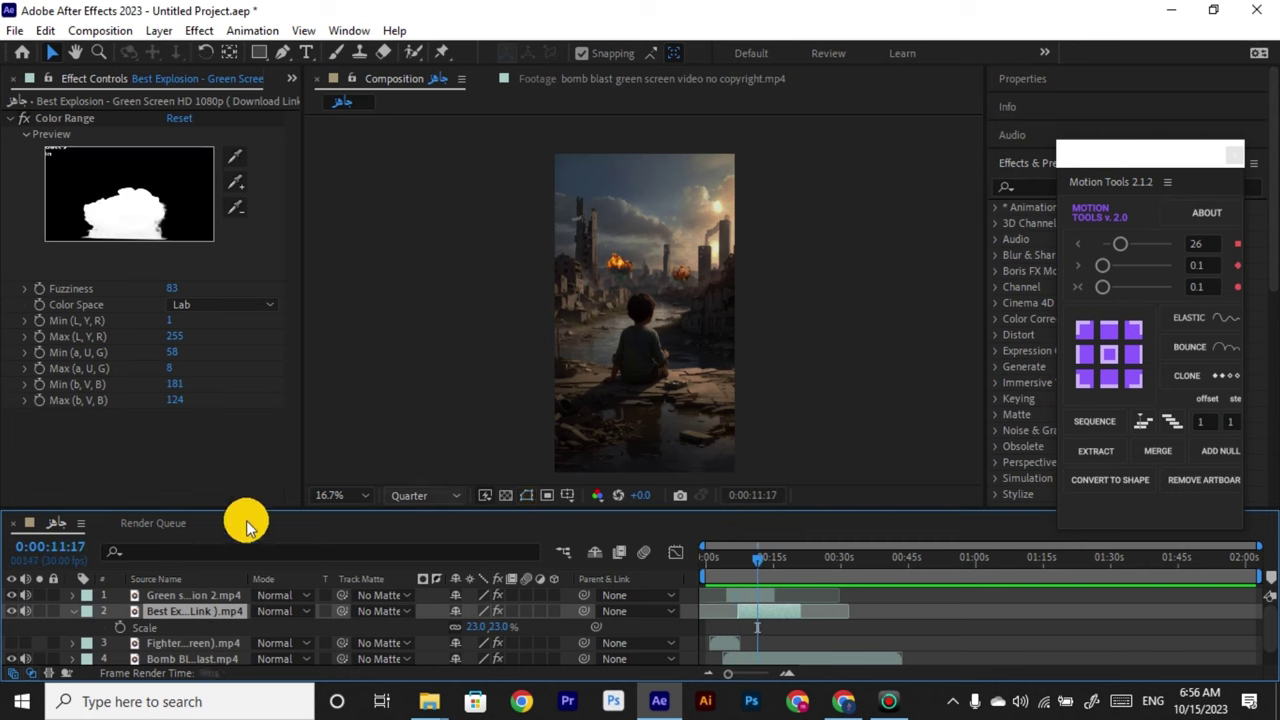
Try the Greenscreen jet fires missile clip as the top layer, scrub through its footage and delete it.
left_click(291, 78)
left_click(262, 132)
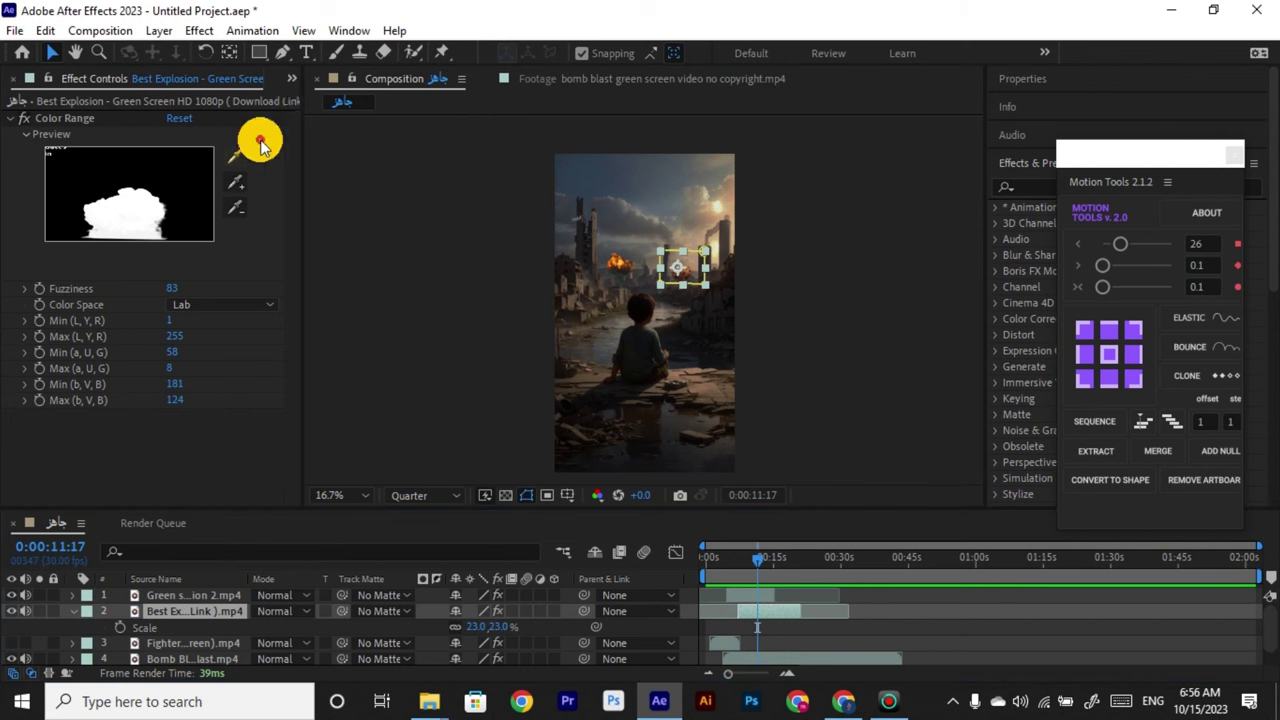
left_click(67, 444)
left_click_drag(487, 536, 857, 563)
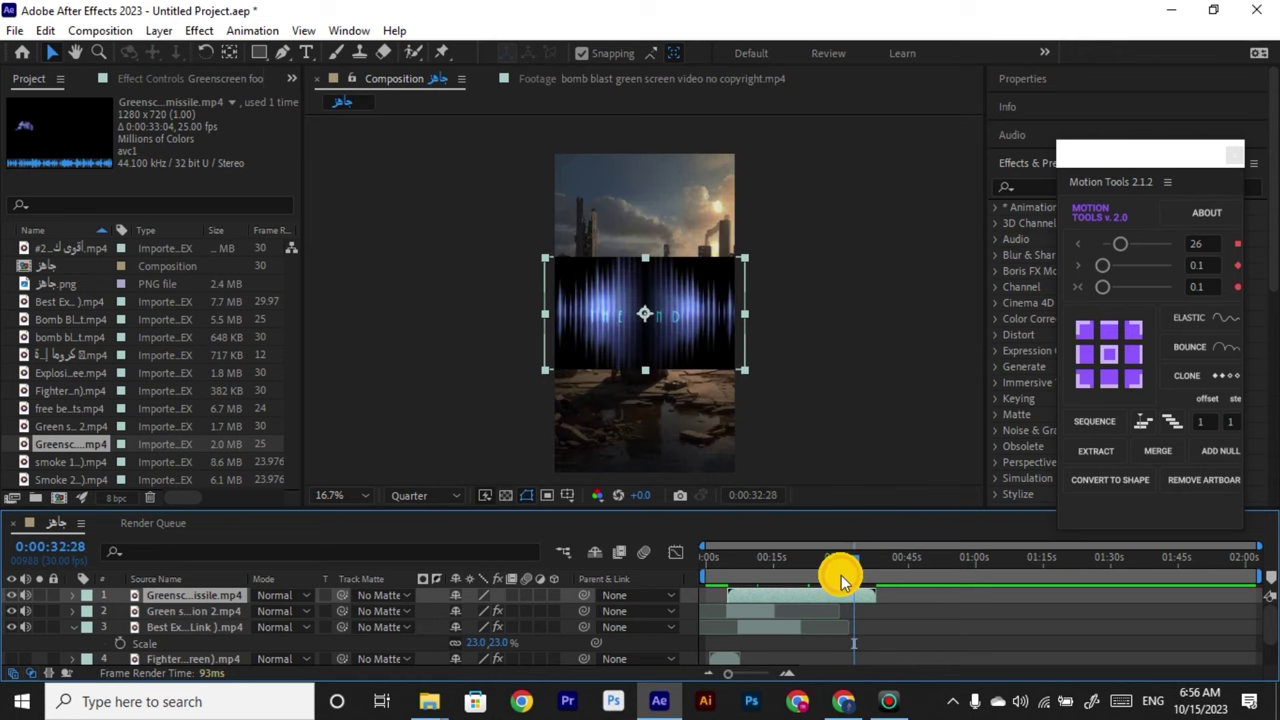
key("Delete")
Add the smoke 1 (17 slow Atmosphere) clip as the top layer and view it at 0:00:13:29.
left_click_drag(653, 613, 768, 563)
left_click(758, 564)
Try Keylight (1.2) on the smoke layer with black as Screen Colour and Screen Gain 194, and remove the effect.
left_click(201, 32)
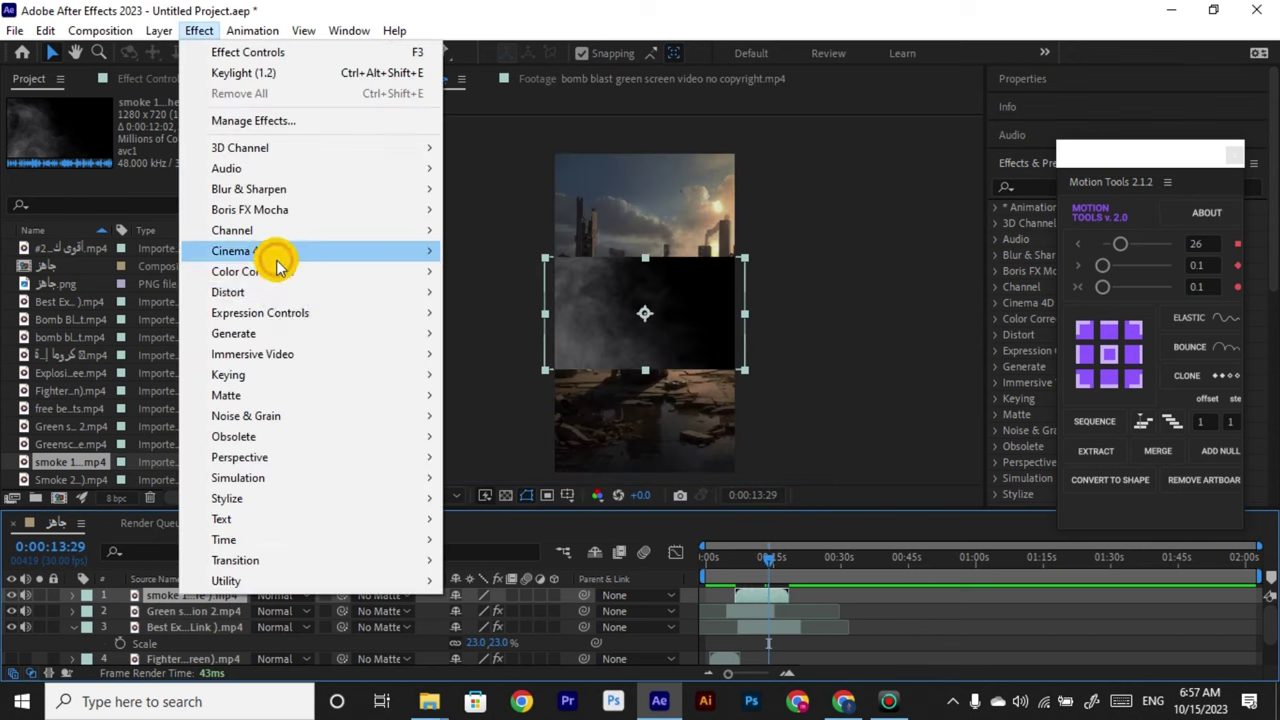
mouse_move(330, 374)
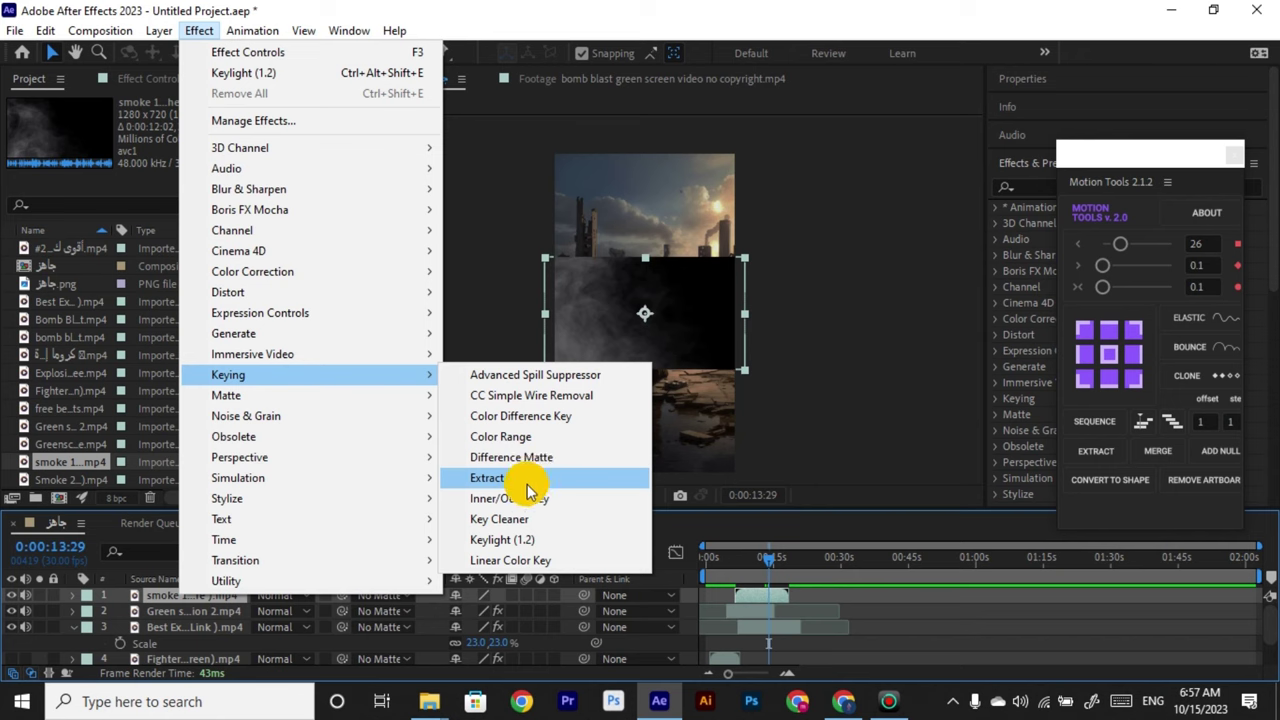
left_click(517, 539)
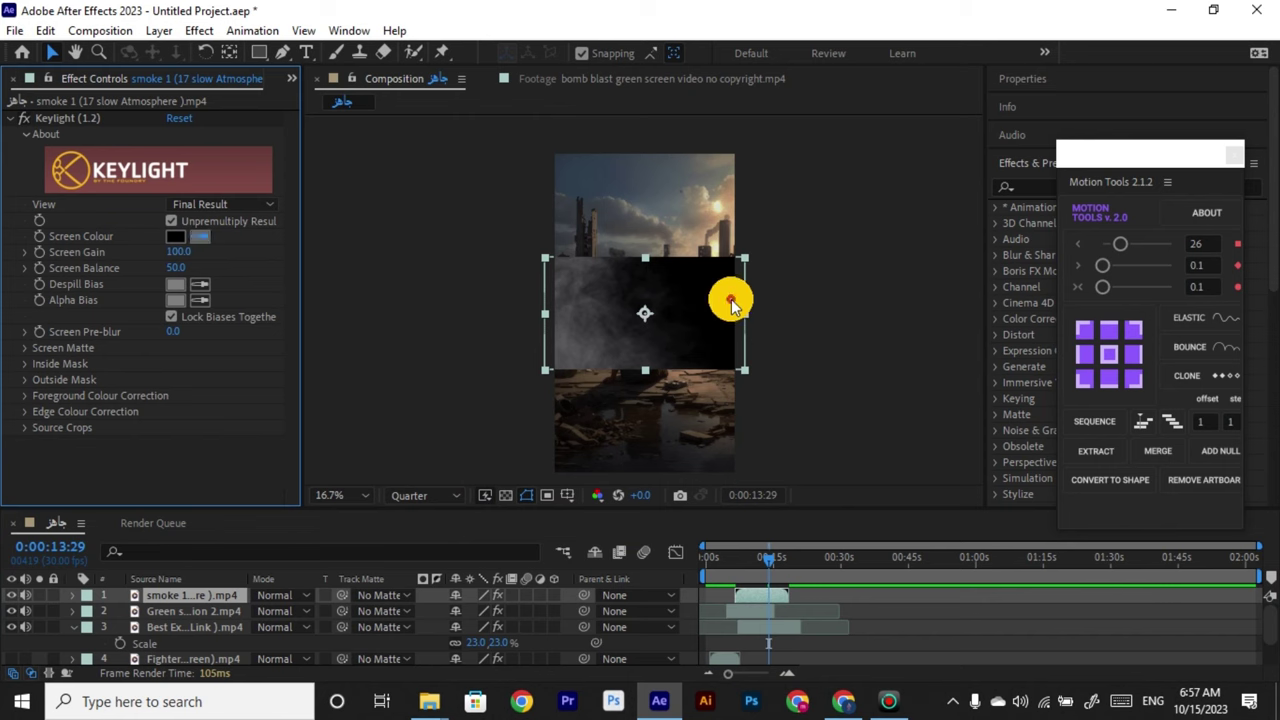
left_click(732, 305)
left_click_drag(193, 256, 267, 255)
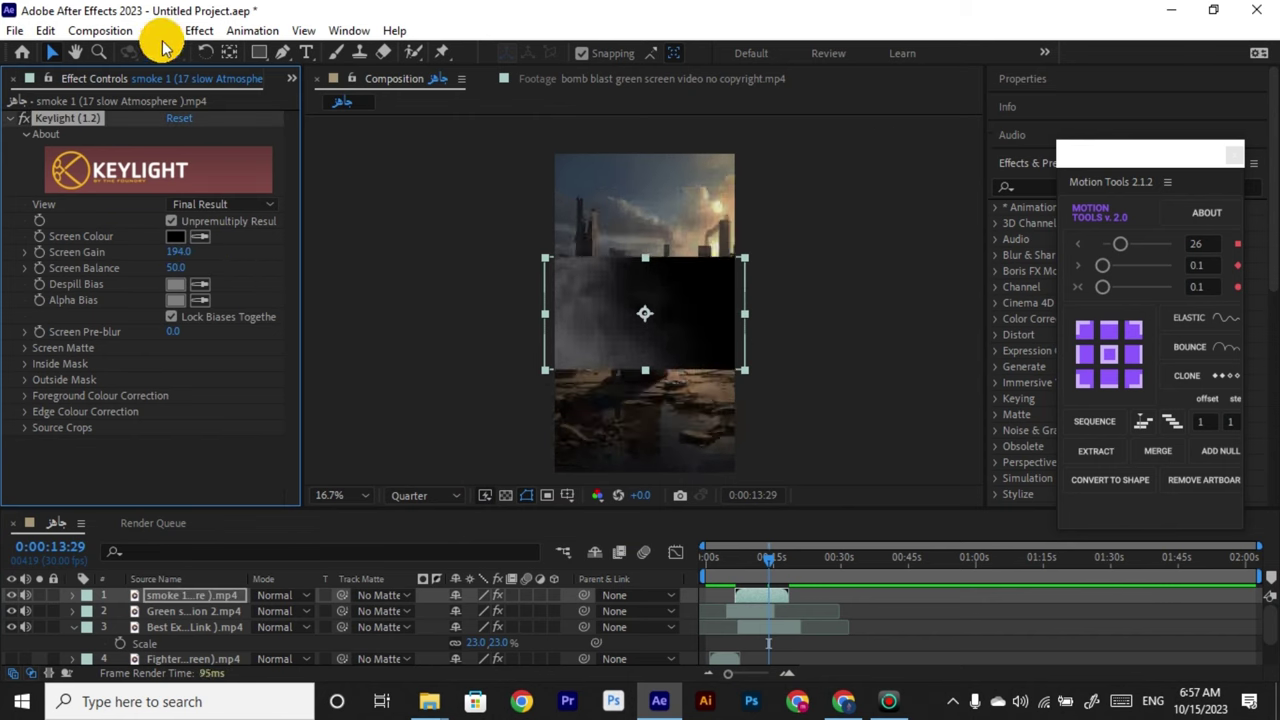
key("Delete")
Try the Key Cleaner effect on the smoke layer and remove it.
left_click(199, 30)
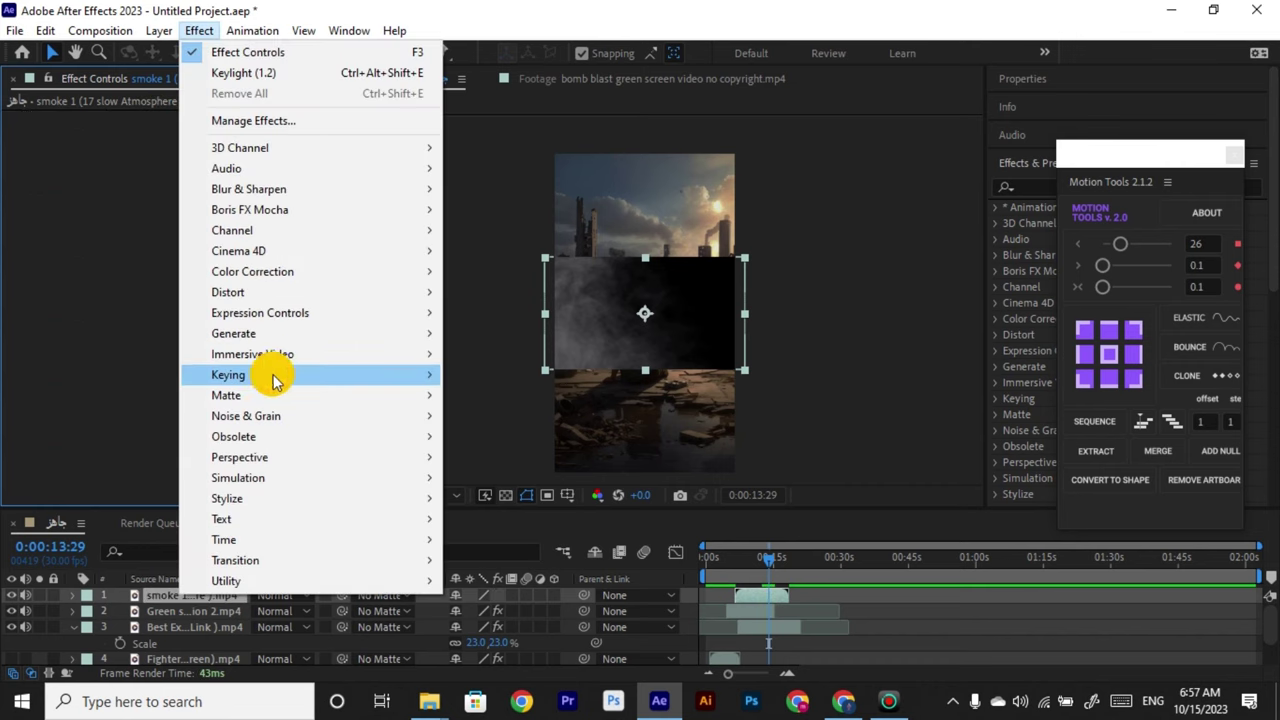
mouse_move(266, 371)
left_click(514, 517)
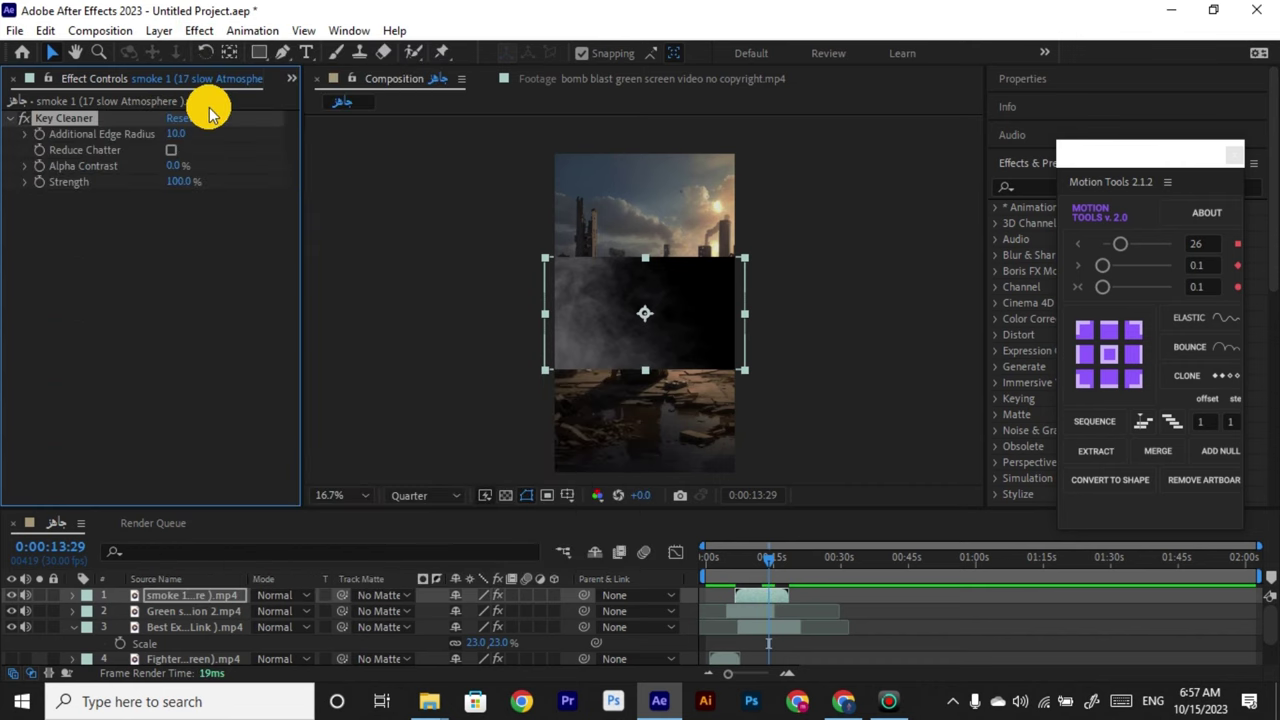
key("Delete")
Try the Color Range effect on the smoke layer by sampling its black background, and remove the effect.
left_click(199, 30)
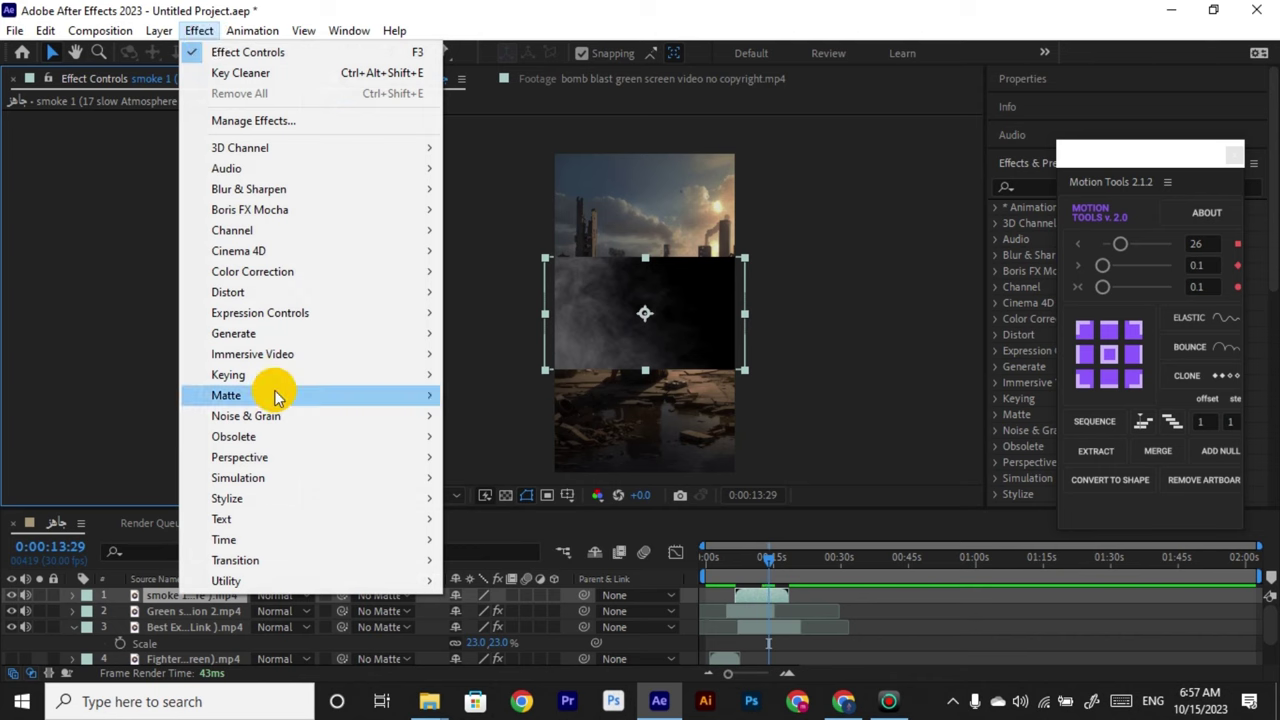
mouse_move(287, 383)
left_click(540, 437)
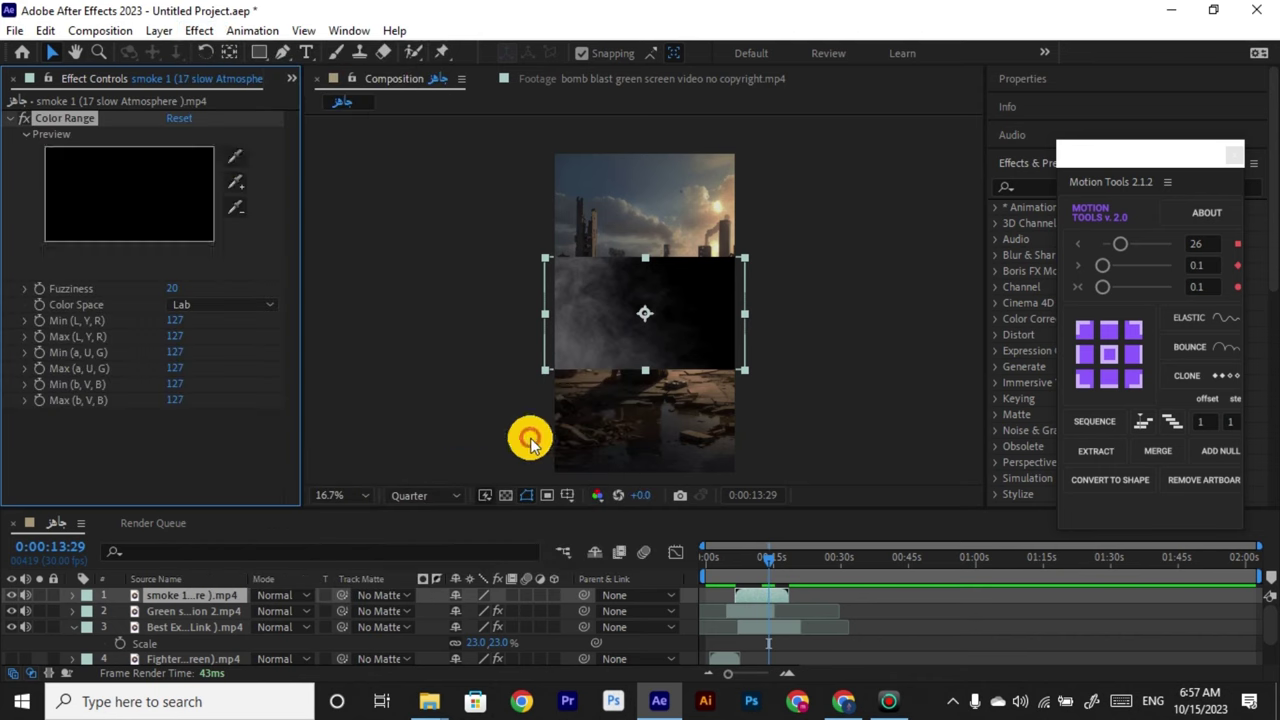
left_click(233, 156)
left_click(700, 280)
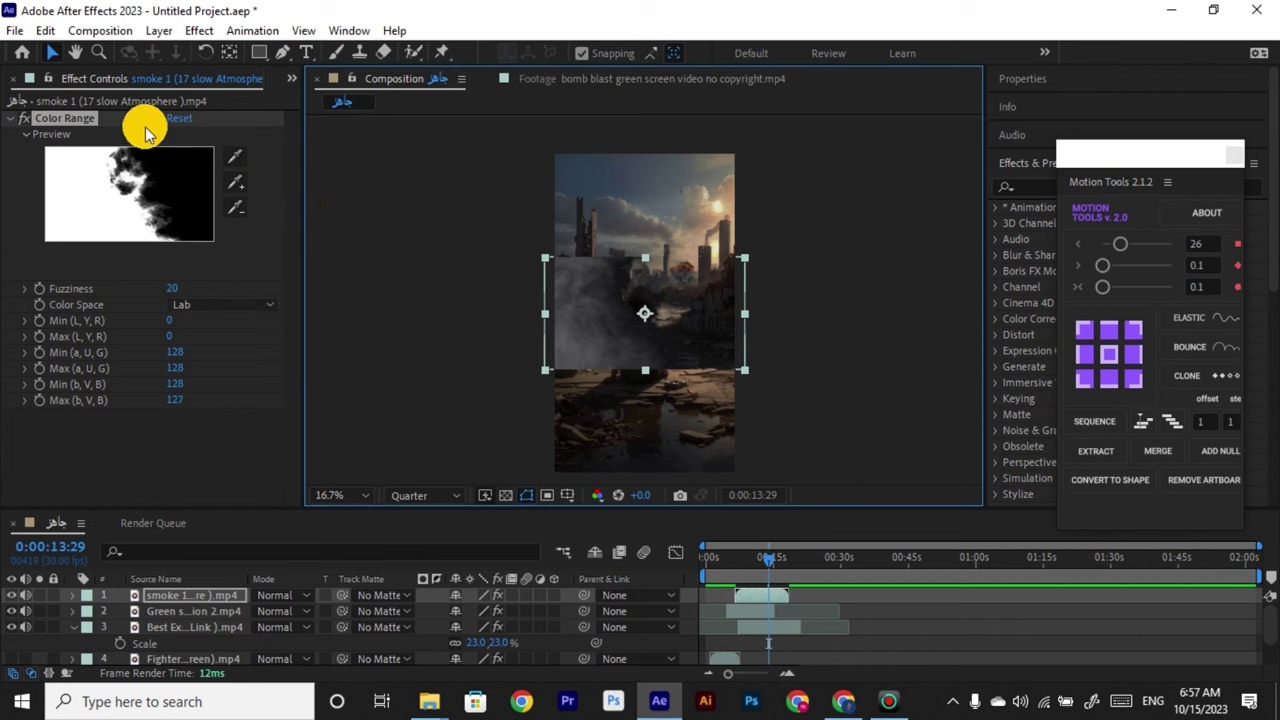
left_click(88, 120)
key("Delete")
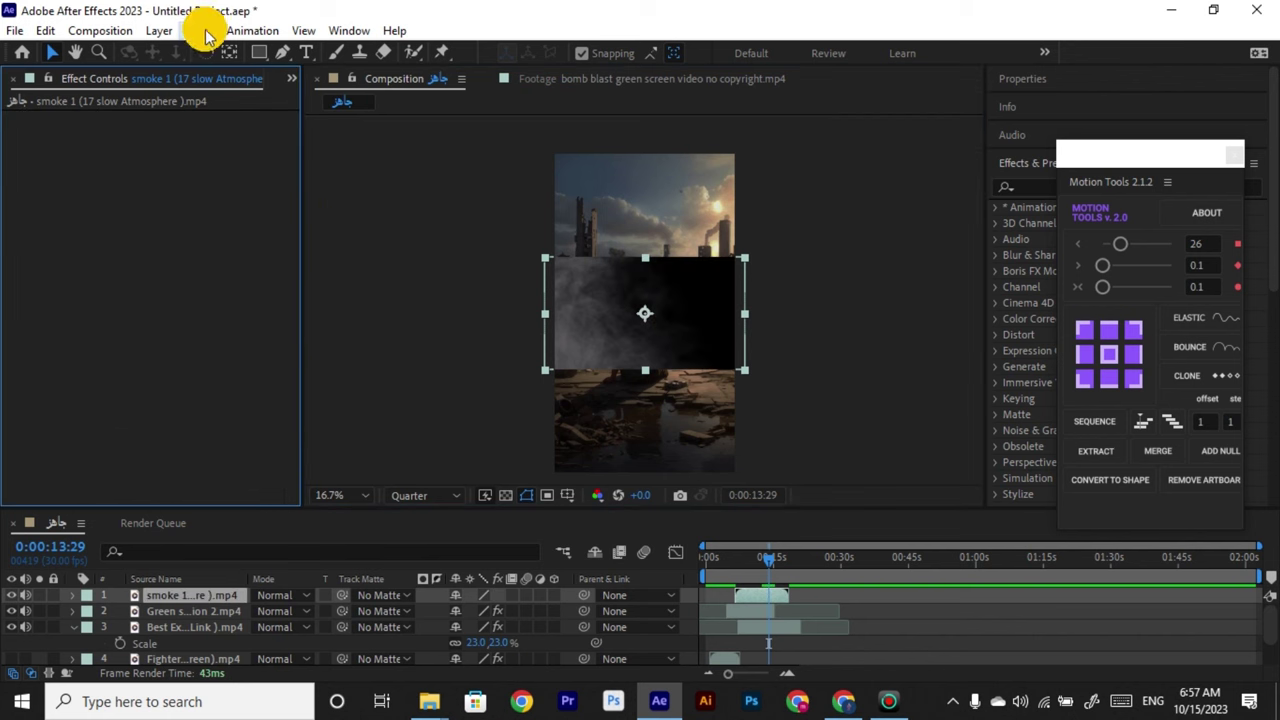
left_click(203, 31)
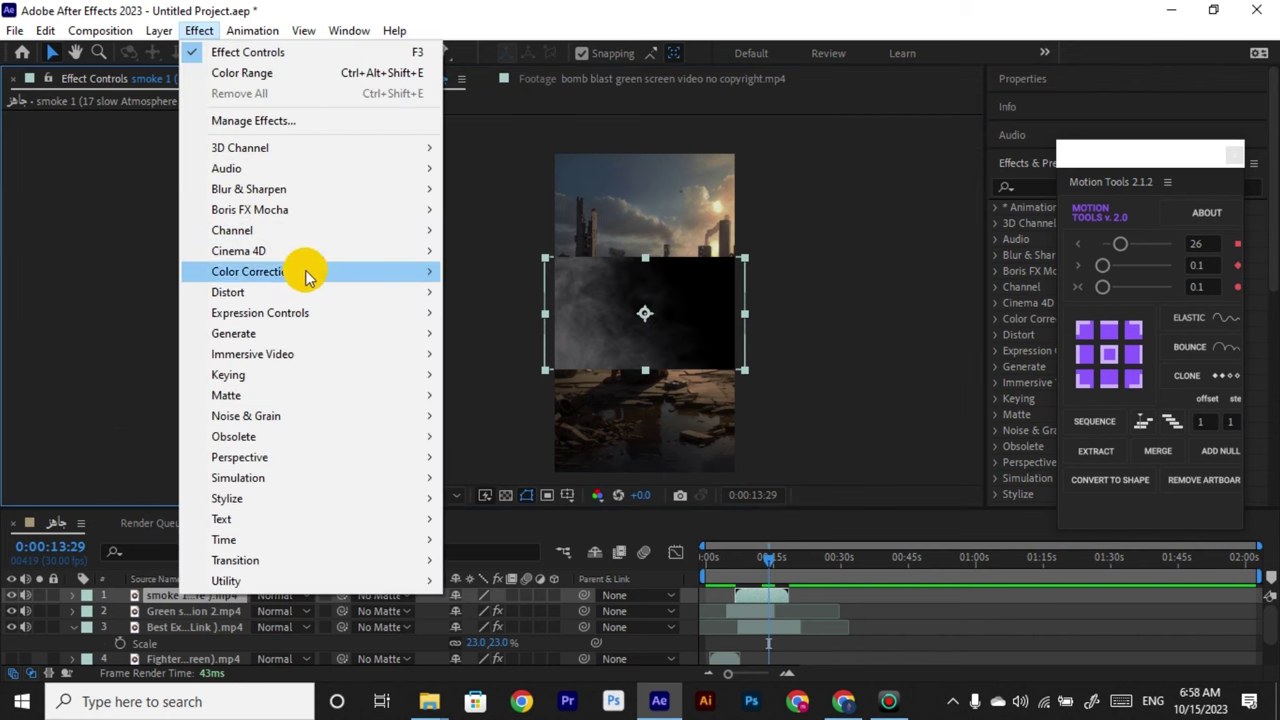
mouse_move(276, 443)
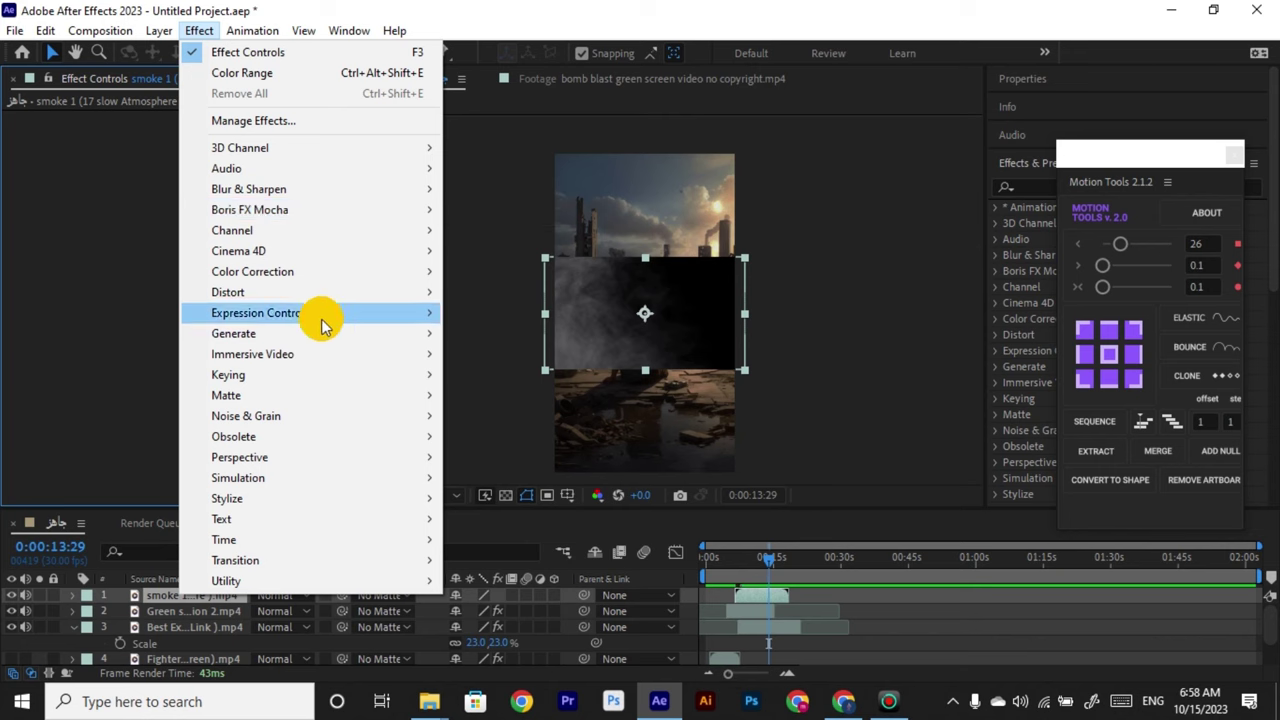
mouse_move(271, 499)
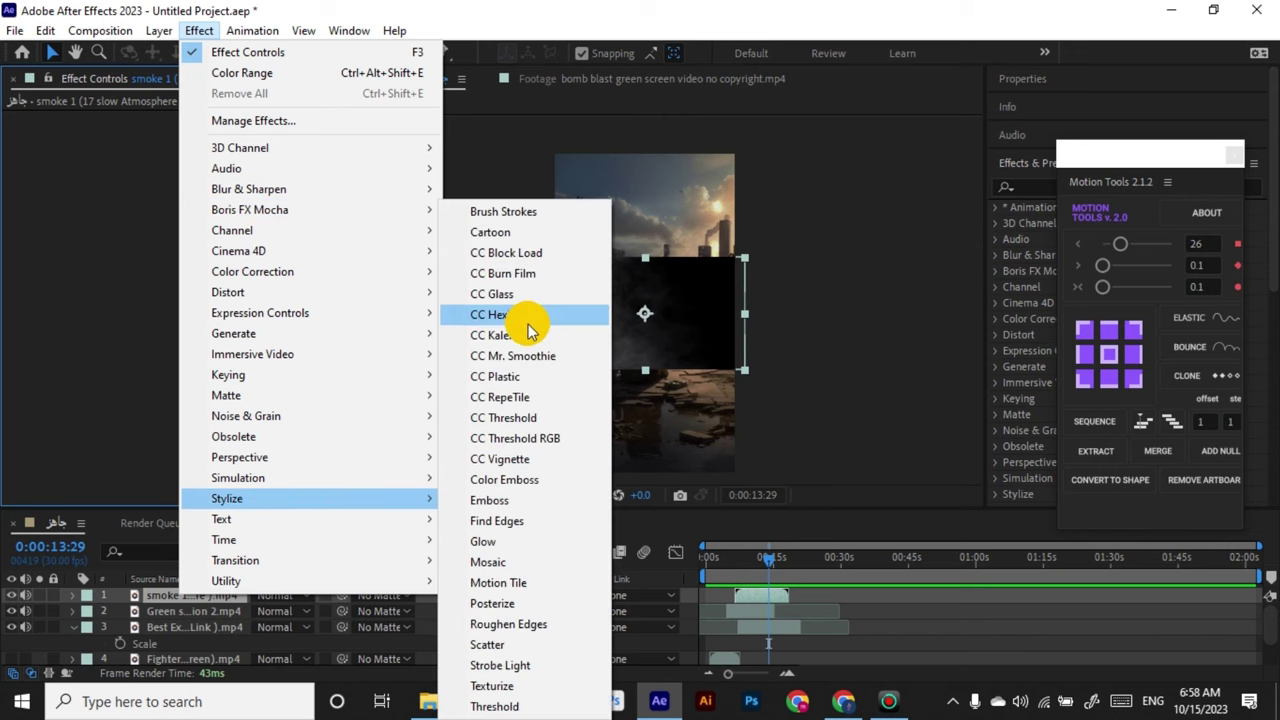
left_click(72, 596)
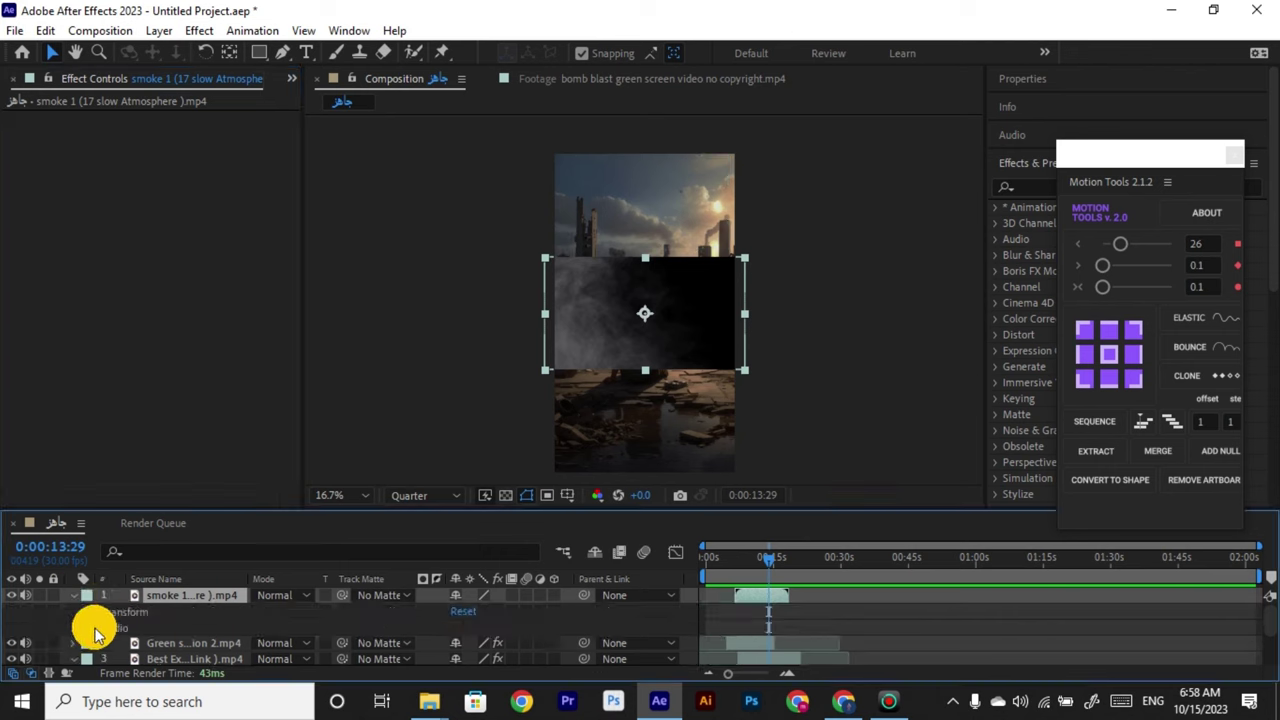
left_click(888, 701)
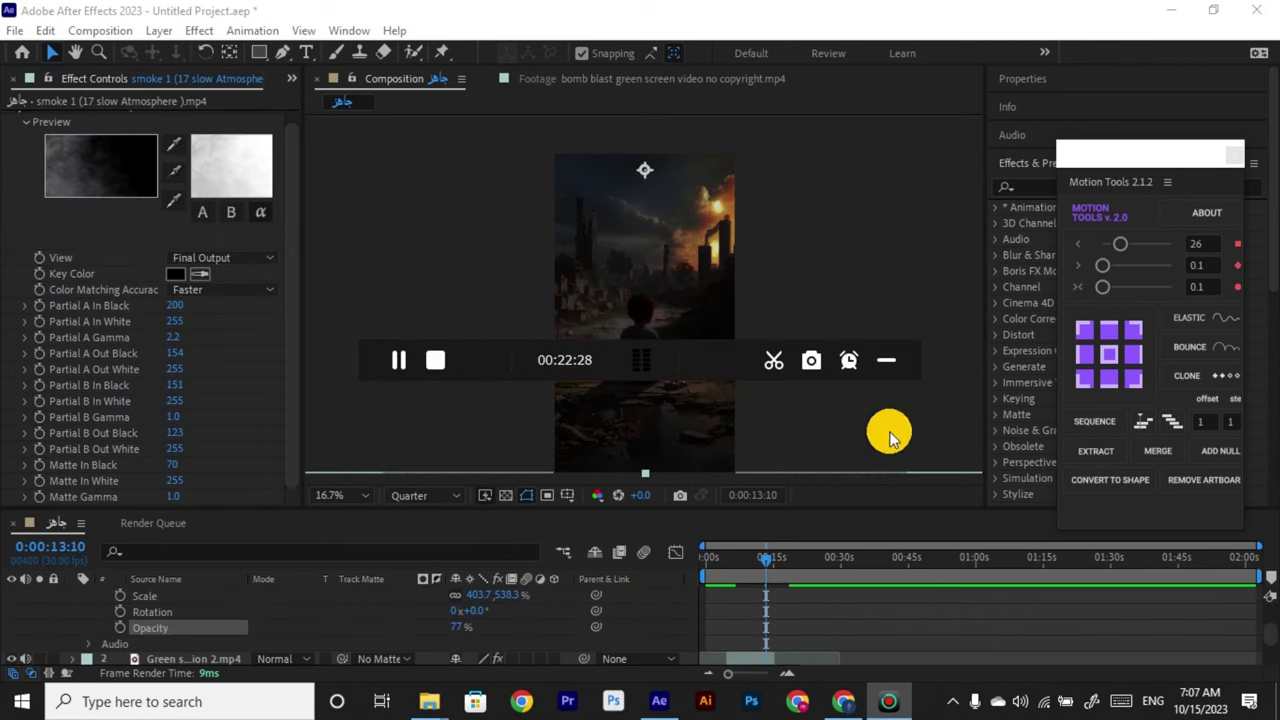
left_click(886, 360)
Examine the smoke 1 layer's transform properties and the available blending modes.
left_click(171, 585)
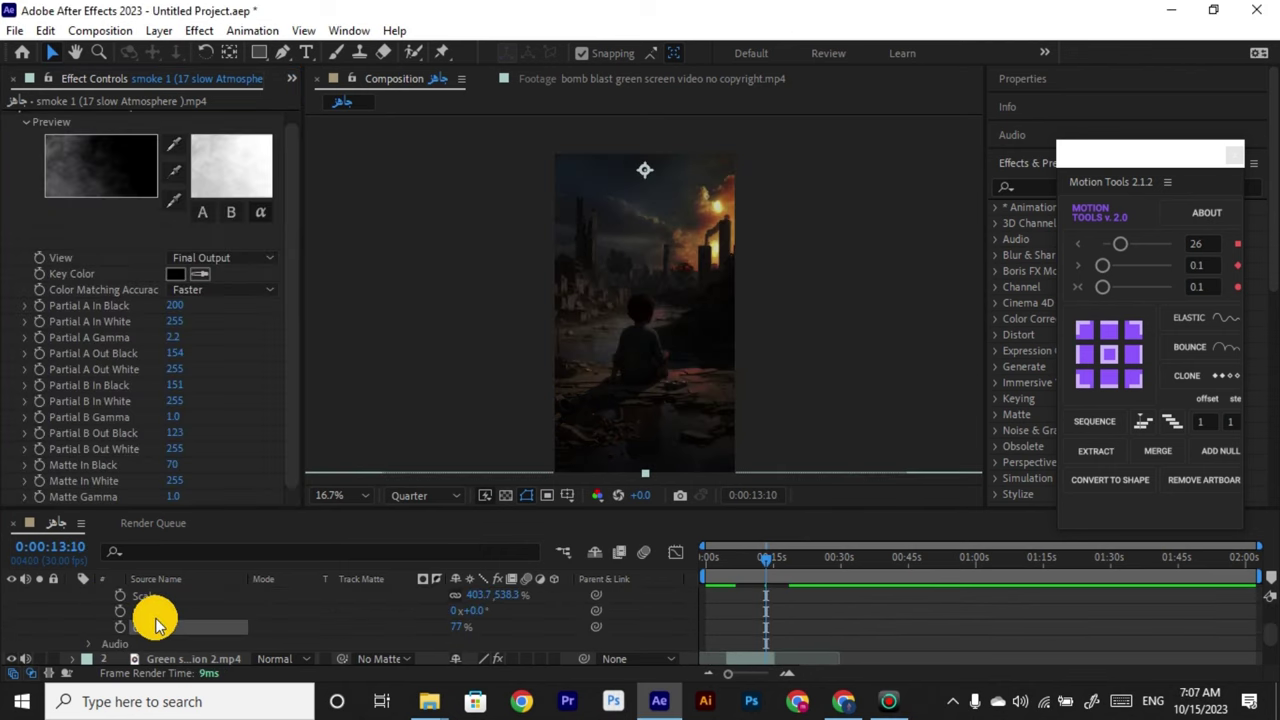
scroll(155, 625, "up", 1)
scroll(758, 610, "down", 2)
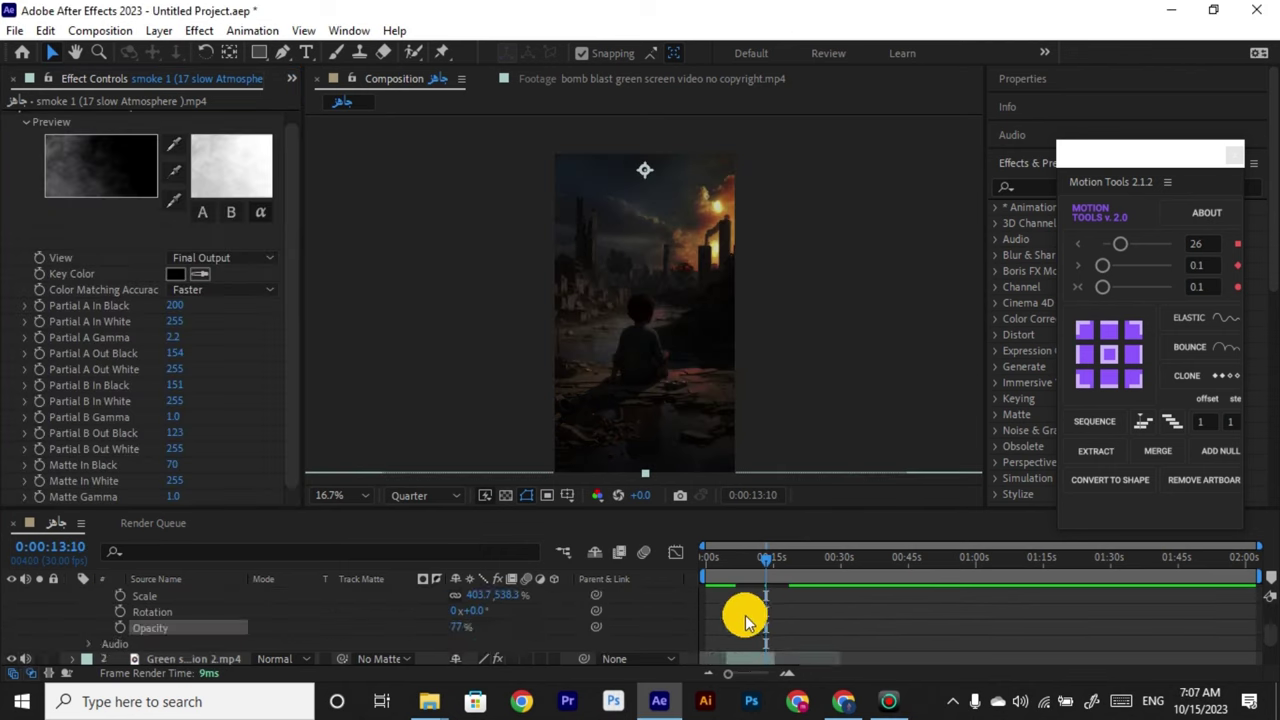
scroll(752, 625, "up", 3)
left_click(220, 623)
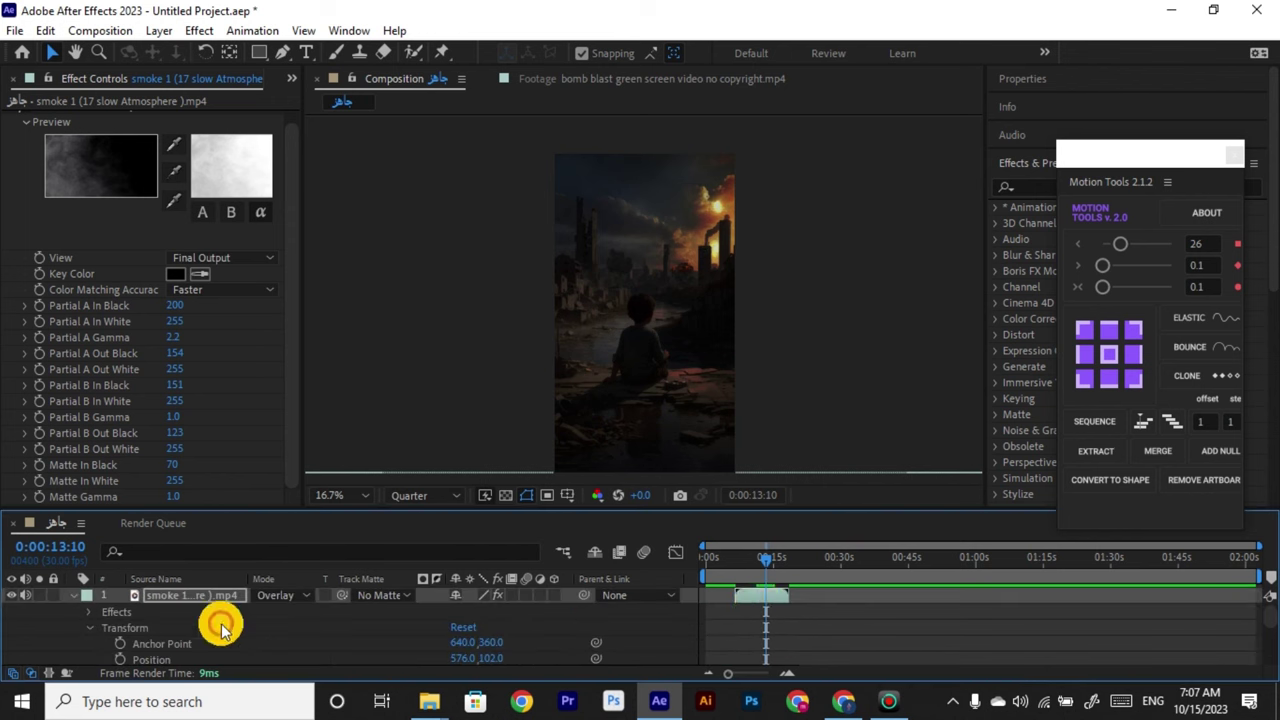
left_click(73, 597)
left_click(280, 595)
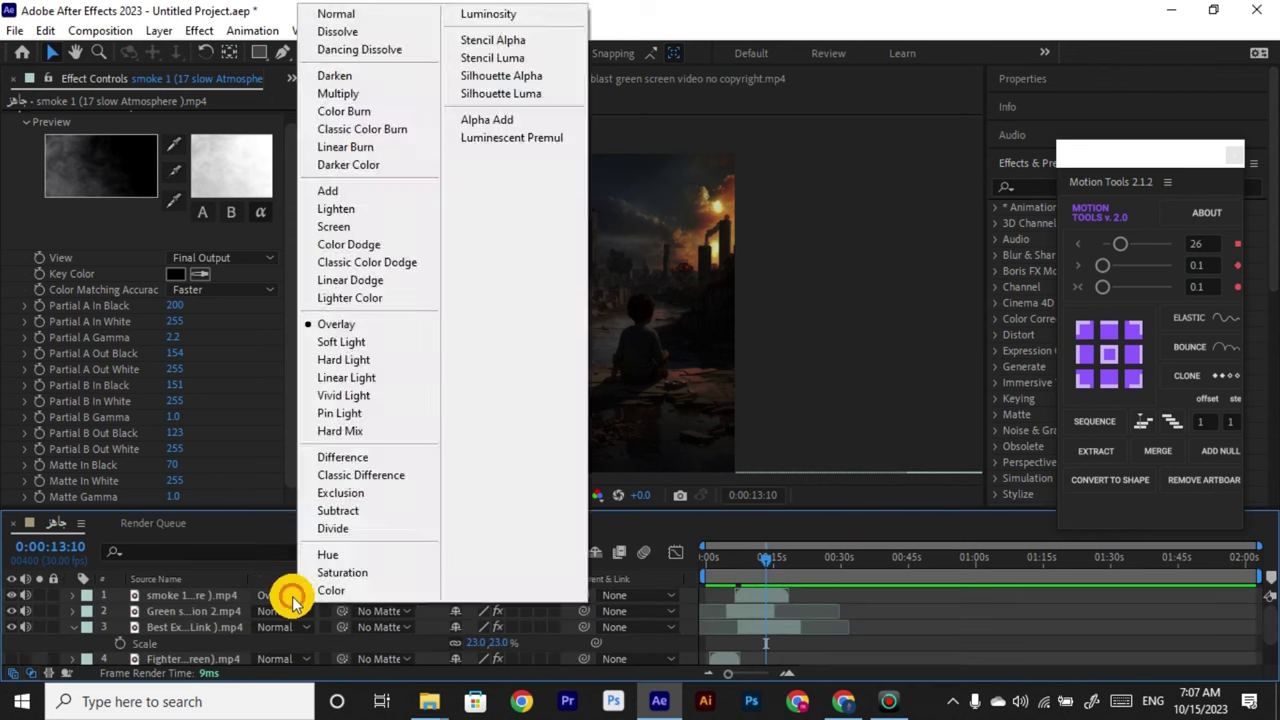
left_click(184, 605)
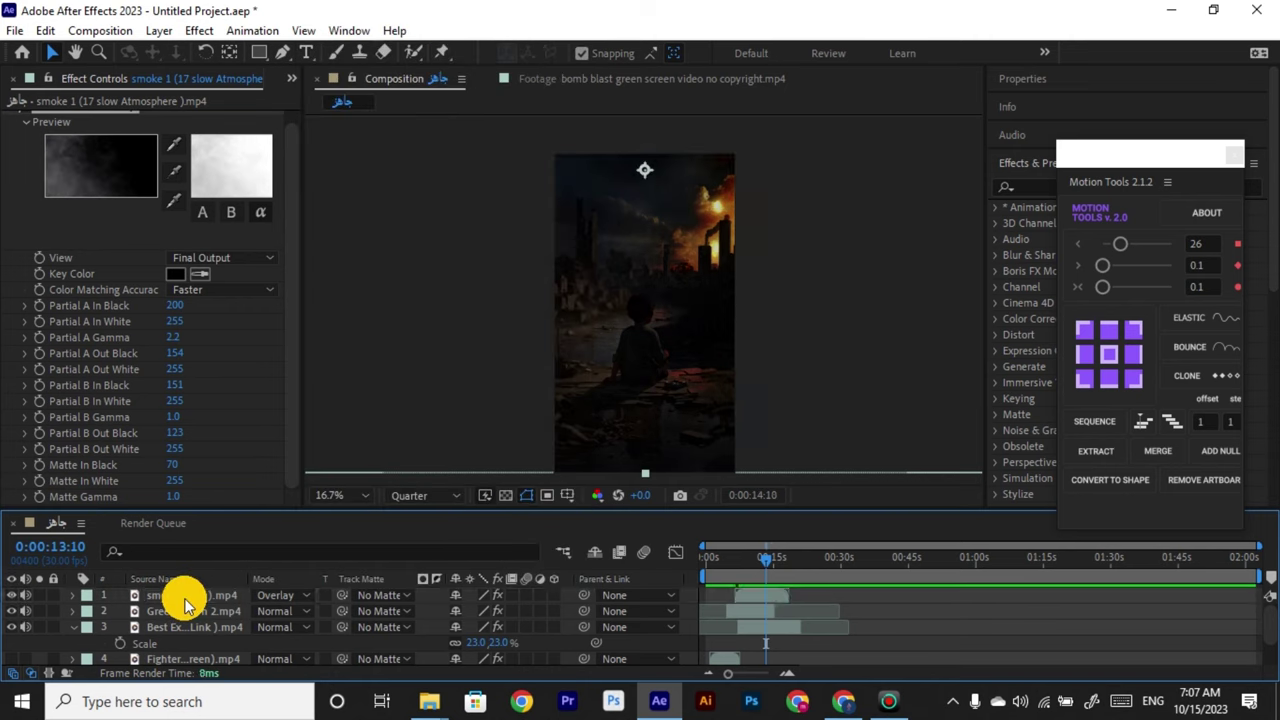
Undo the smoke 1 layer's recent blending mode, scale and position changes.
key("ctrl+z")
key("ctrl+z")
key("ctrl+z")
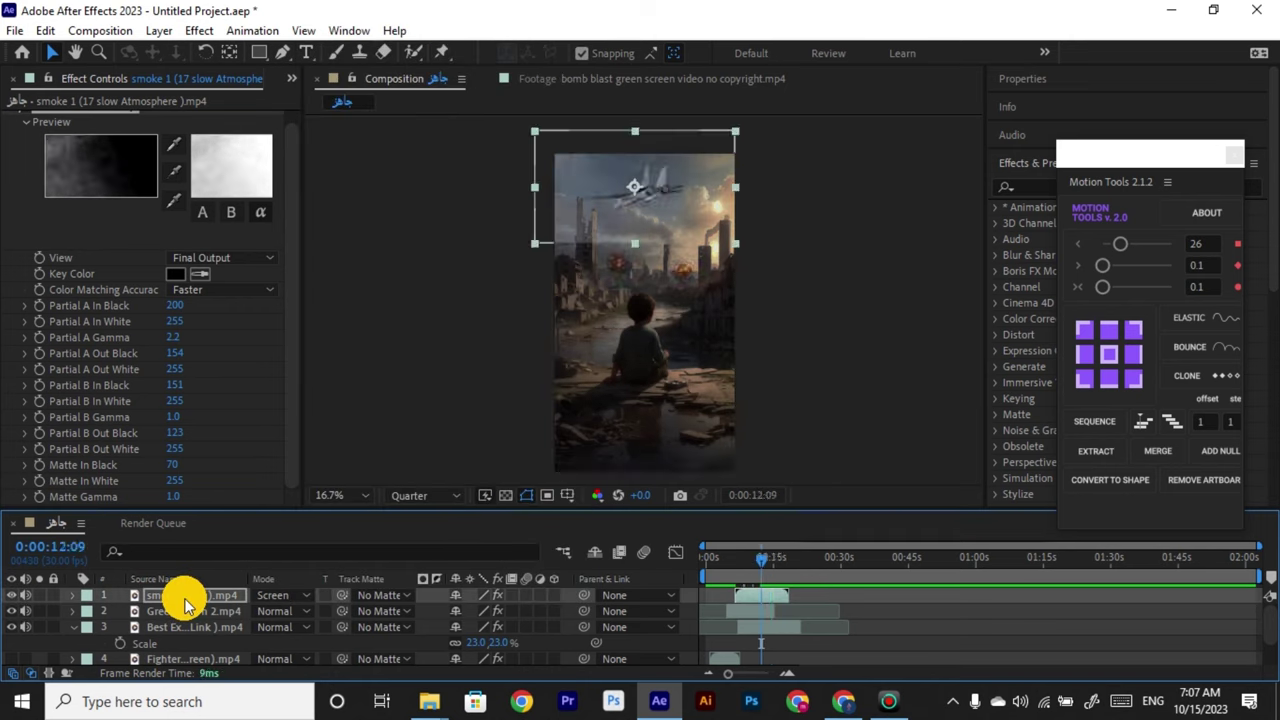
key("ctrl+z")
key("ctrl+z")
Move the smoke 1 layer up to position 576, 810 and expand its properties.
left_click_drag(661, 298, 667, 298)
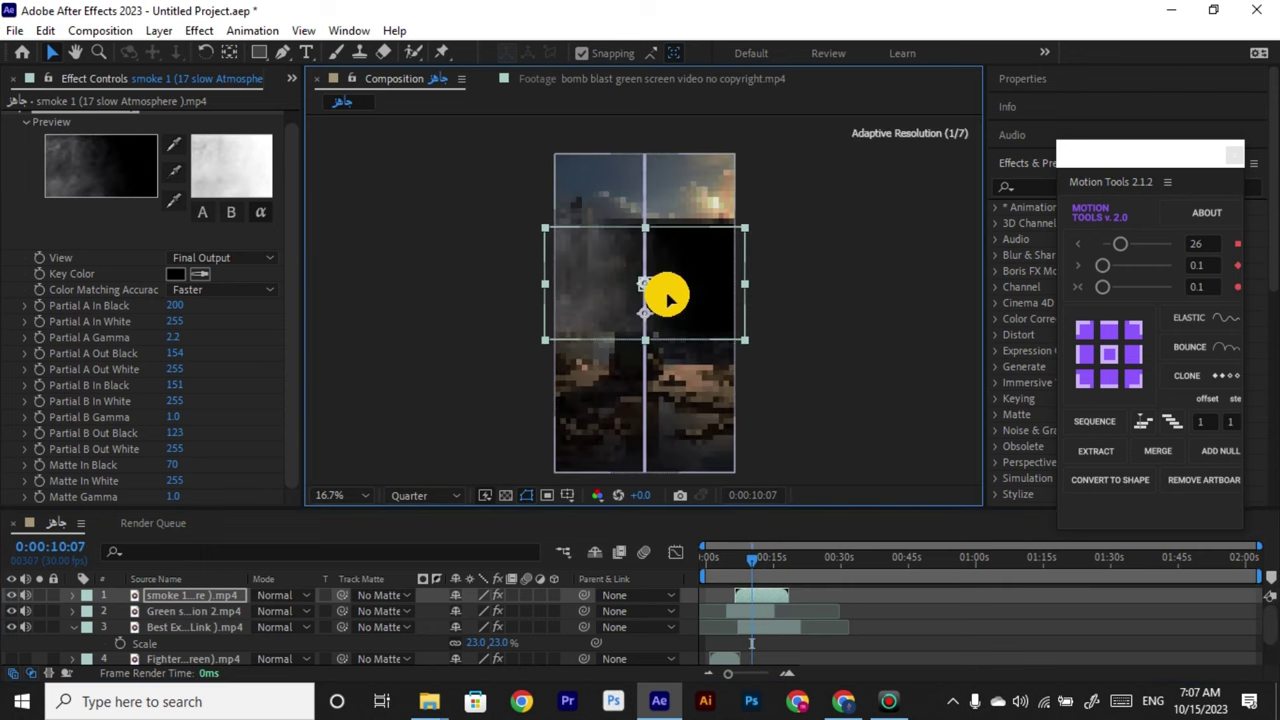
left_click(72, 595)
Set the smoke 1 layer's blending mode to Screen and enlarge the clip well beyond both sides of the frame.
left_click(276, 595)
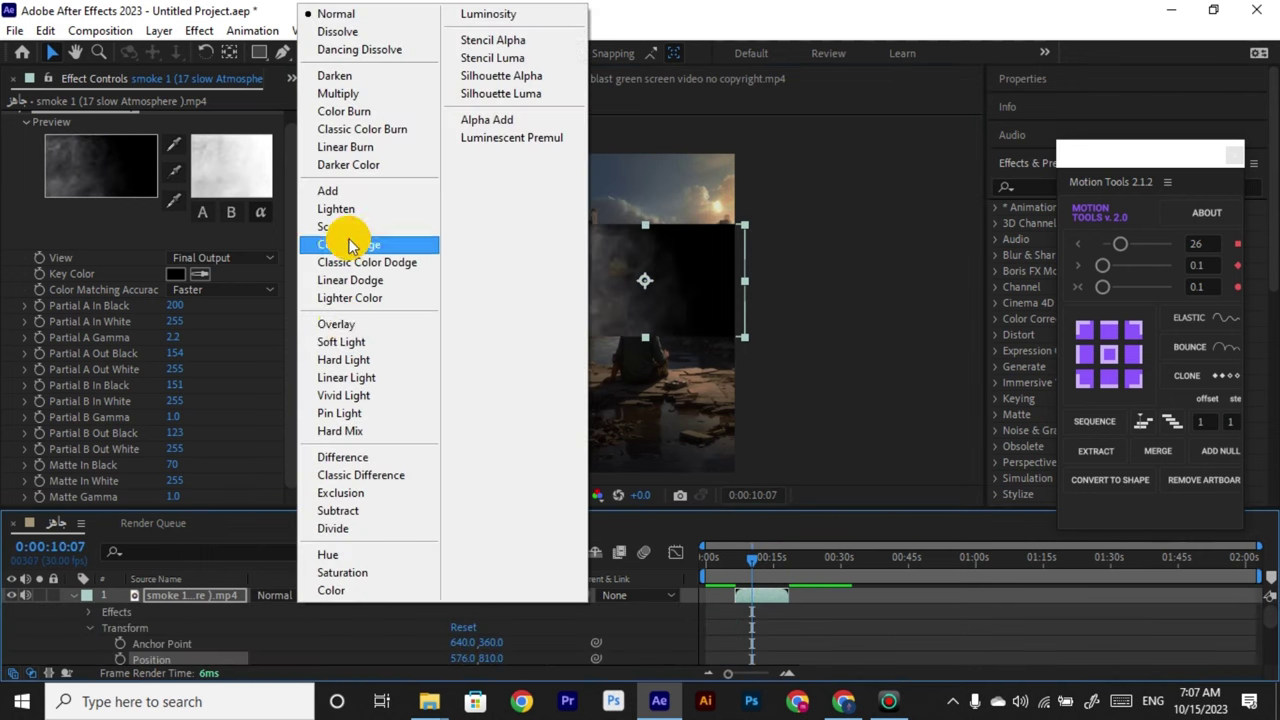
left_click(350, 228)
left_click_drag(750, 342, 871, 403)
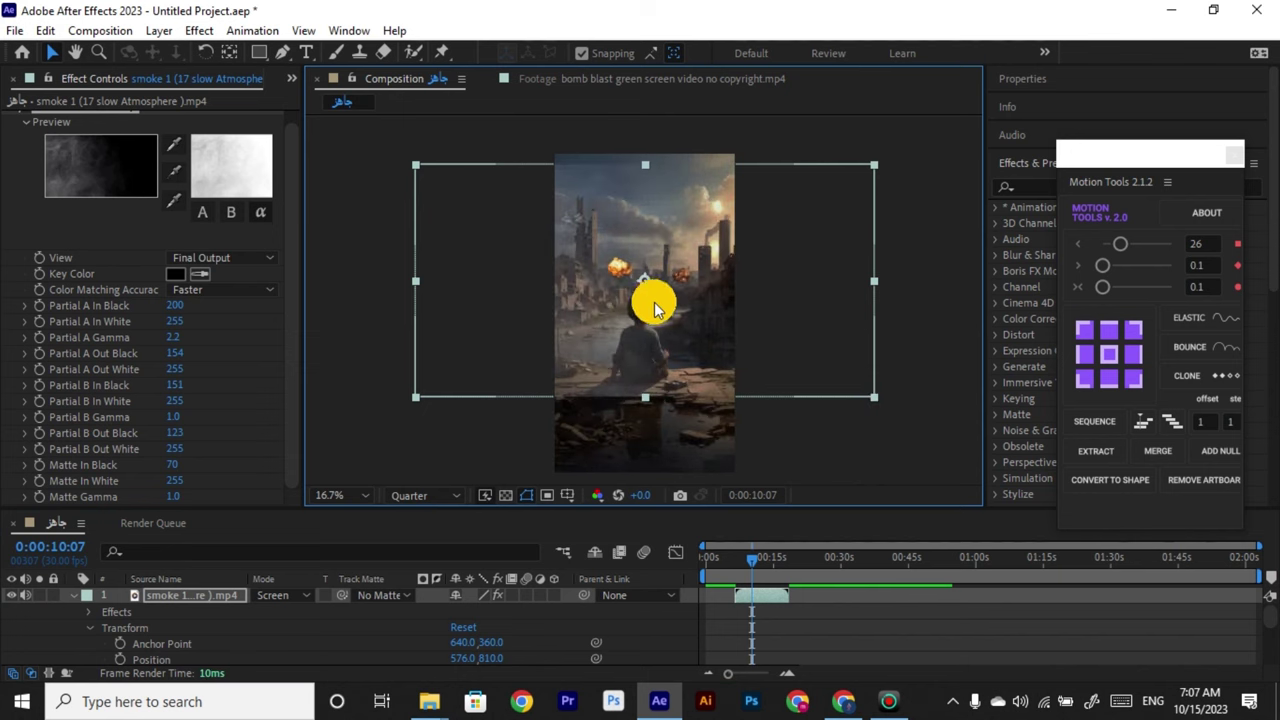
Switch to File Explorer, try to preview the Smoke 2 (4 Ground Fog Whispy) clip, and return to After Effects.
left_click(1171, 10)
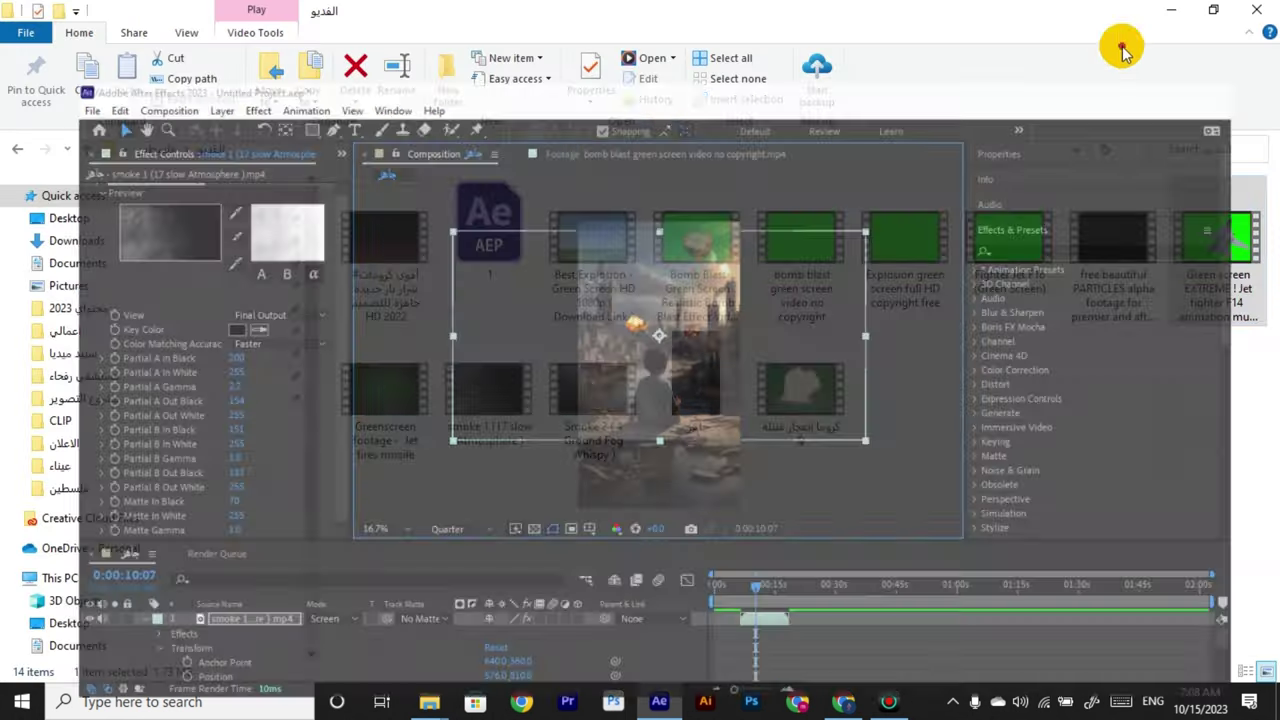
left_click(568, 390)
double_click(583, 394)
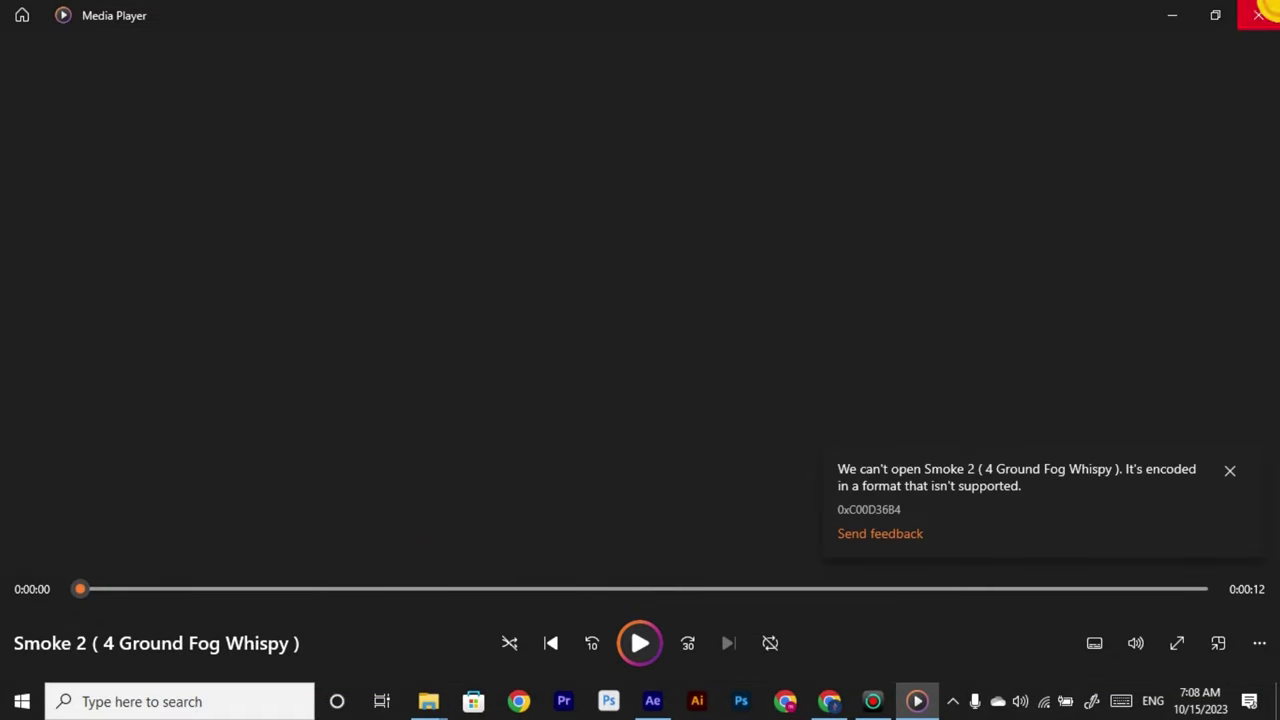
left_click(1258, 14)
left_click(665, 705)
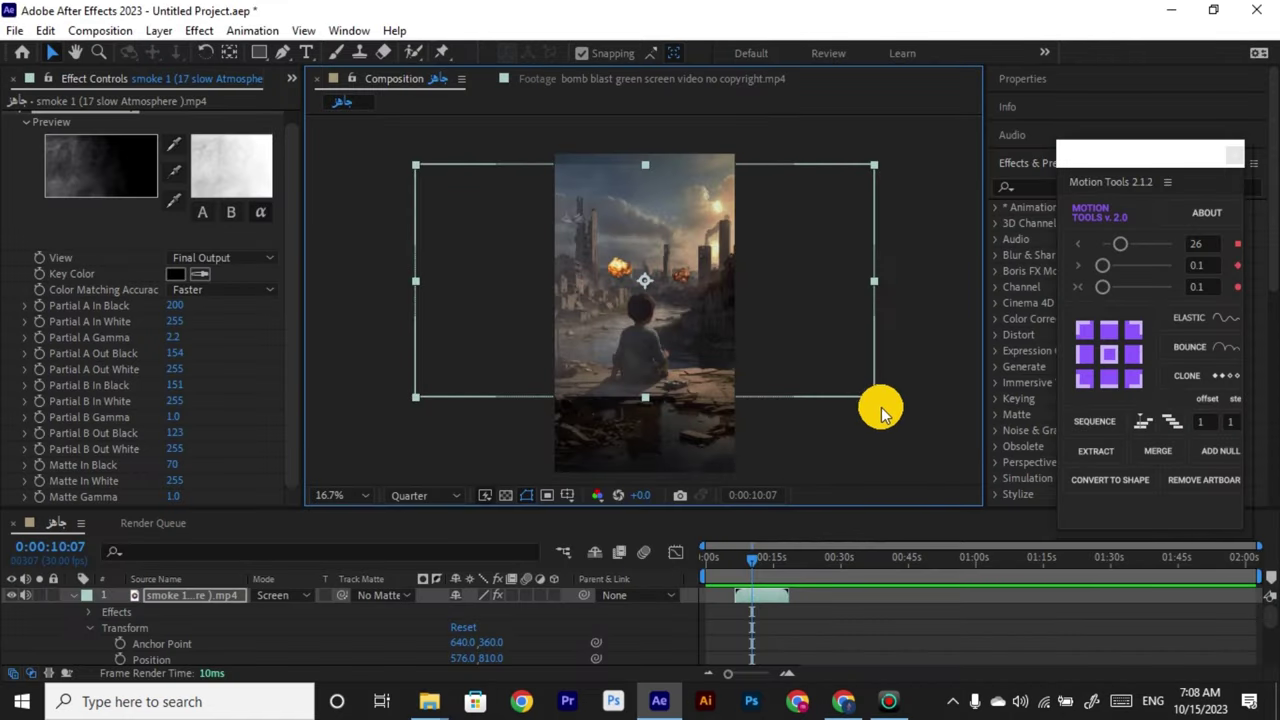
Enlarge the smoke 1 layer further past the frame's sides and switch its blending mode to Normal.
left_click_drag(880, 410, 930, 430)
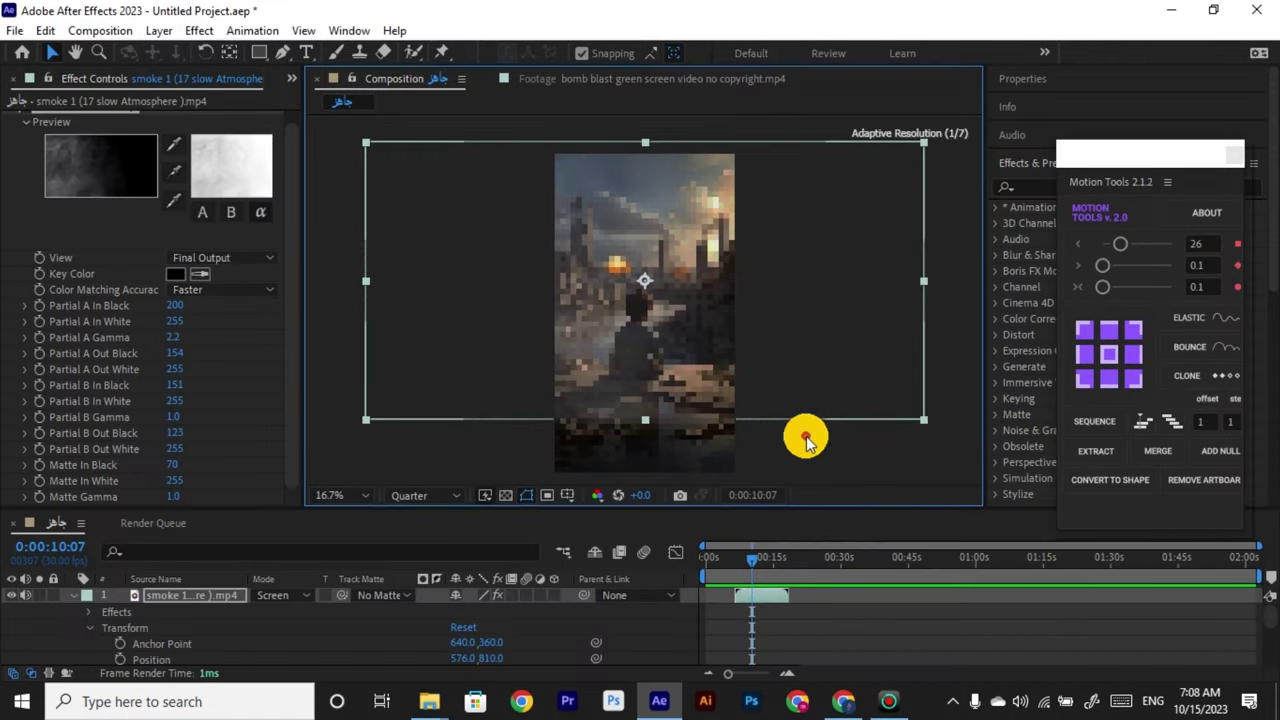
left_click(288, 600)
left_click(335, 31)
left_click(284, 596)
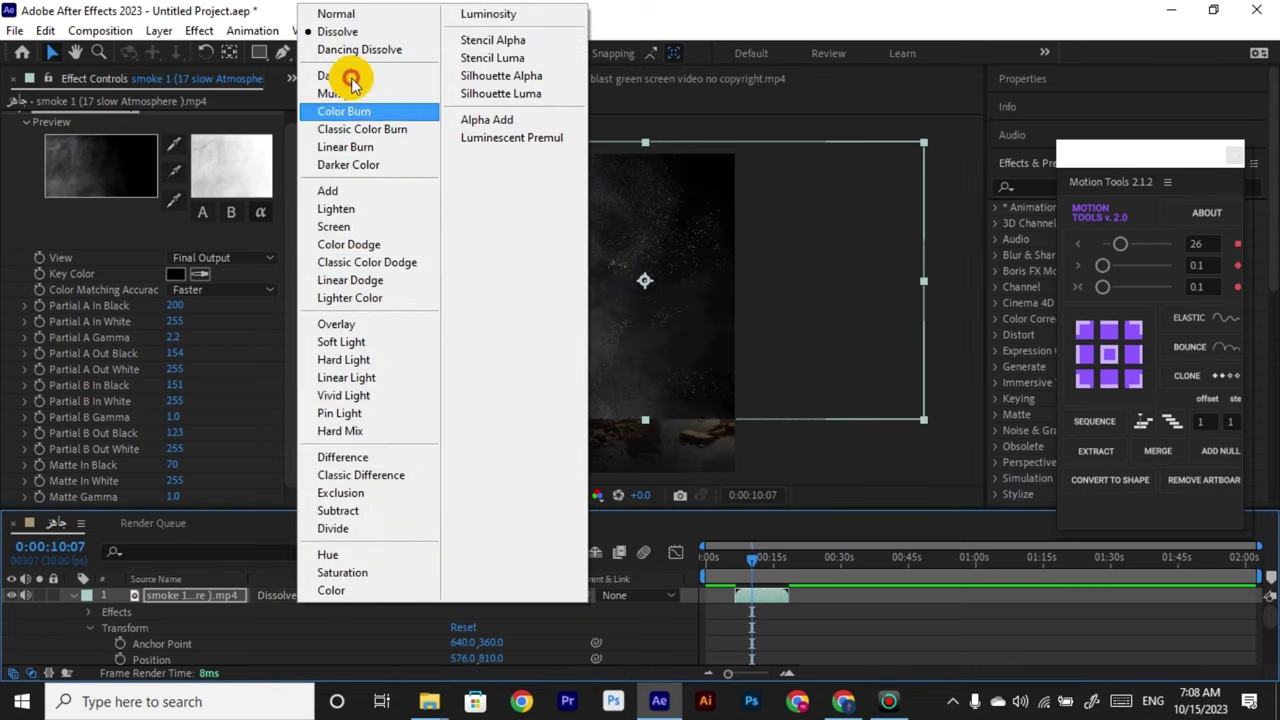
left_click(338, 14)
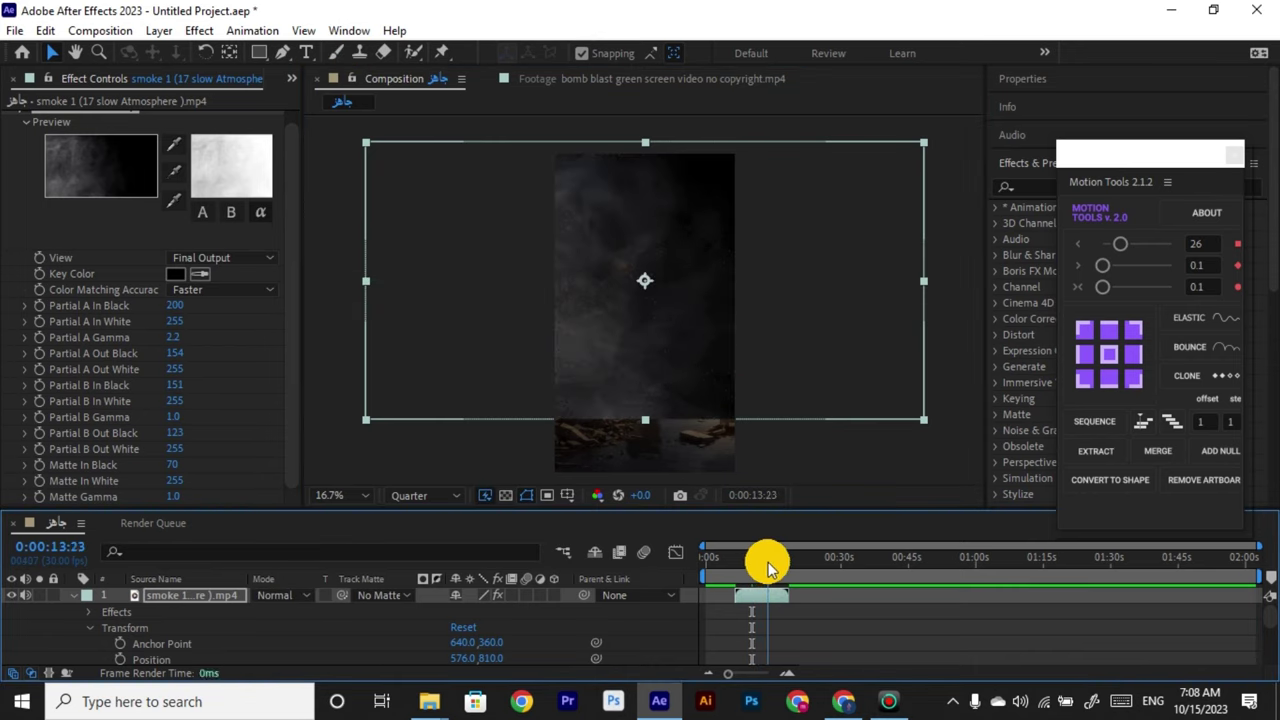
mouse_move(768, 566)
left_mouse_down()
mouse_move(734, 566)
mouse_move(747, 565)
left_mouse_up()
Rotate the smoke 1 layer to about -89° and set its scale to 199.1, 176.0% to cover the vertical frame.
left_click(205, 52)
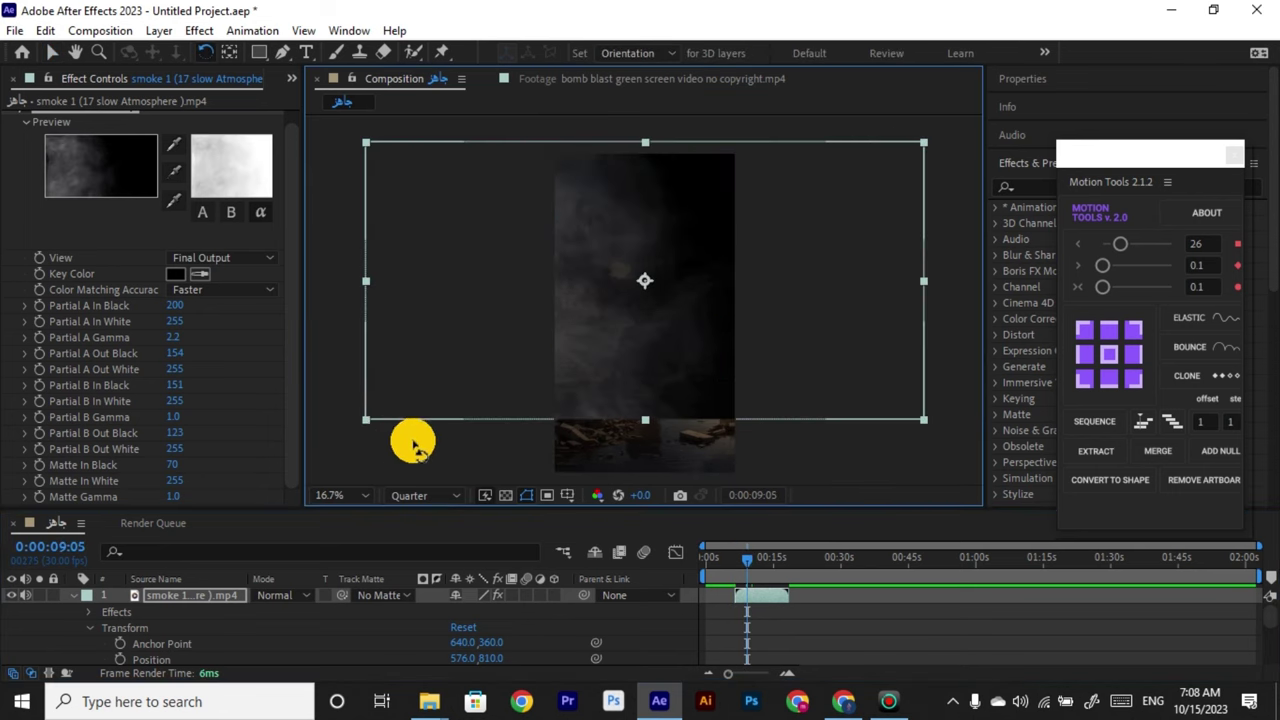
left_click_drag(414, 447, 727, 459)
scroll(214, 632, "down", 1)
left_click_drag(484, 627, 386, 630)
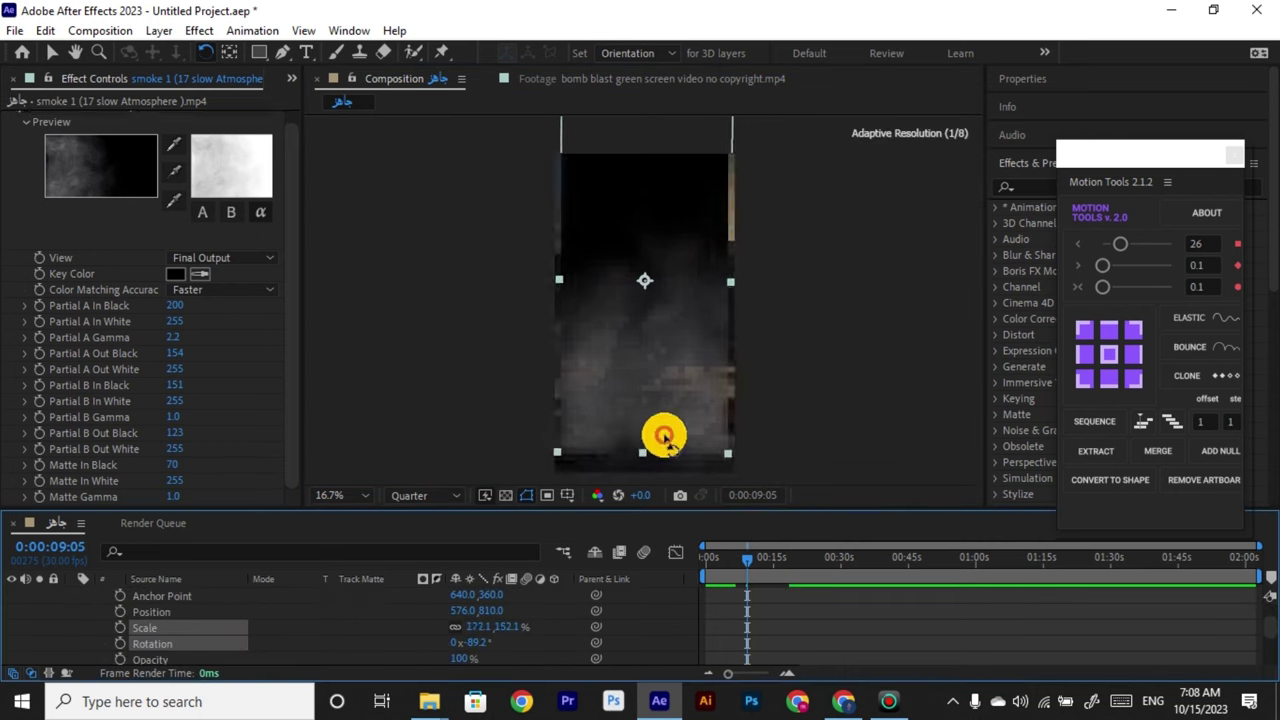
left_click_drag(665, 437, 652, 462)
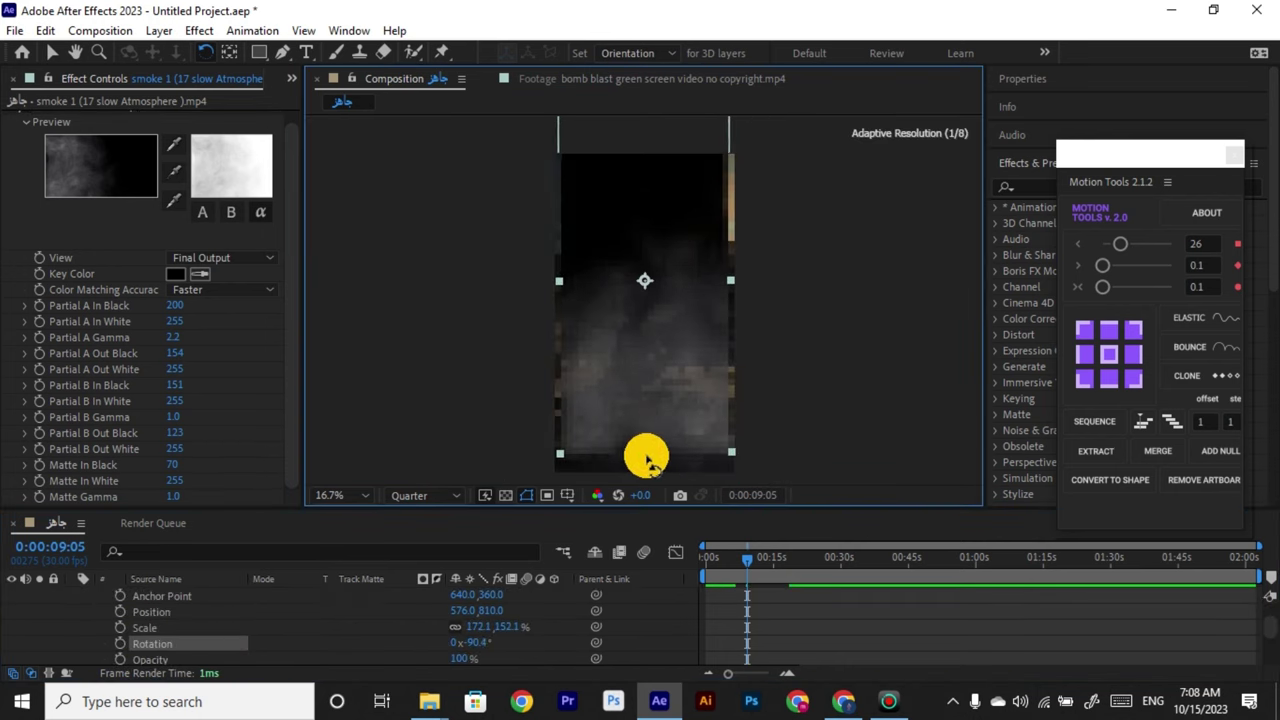
left_click_drag(741, 462, 733, 470)
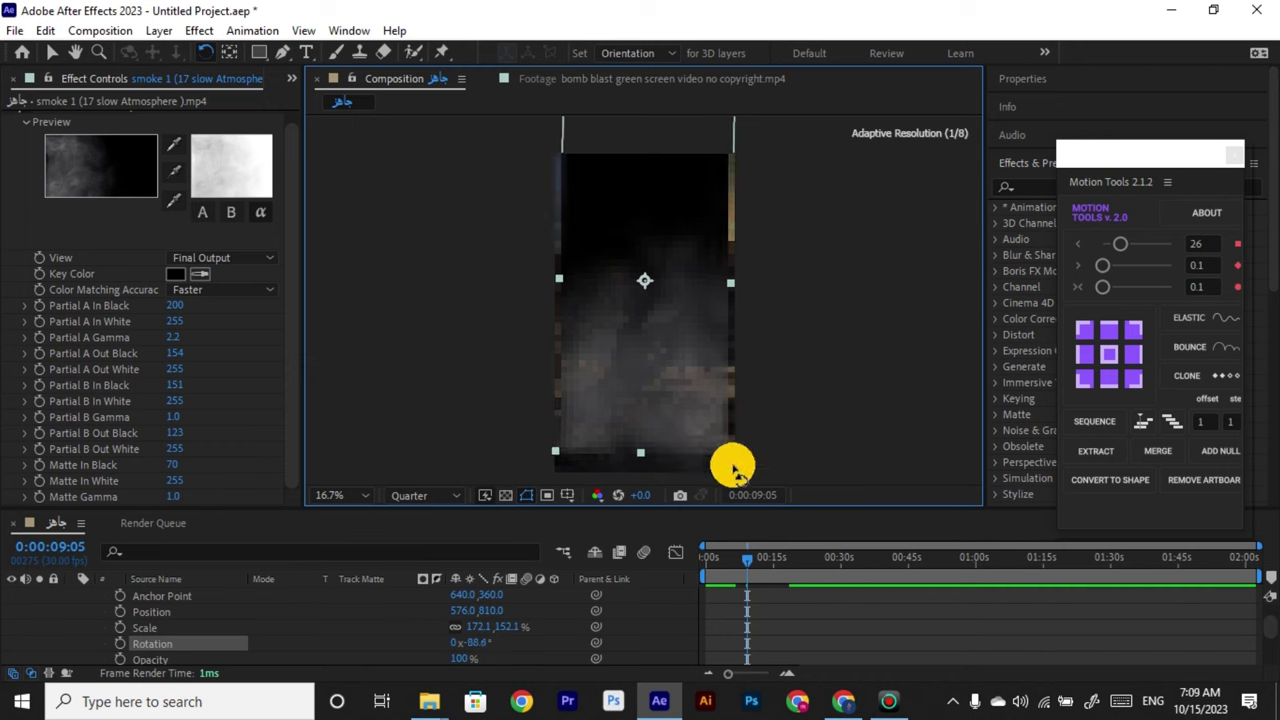
left_click_drag(479, 626, 510, 622)
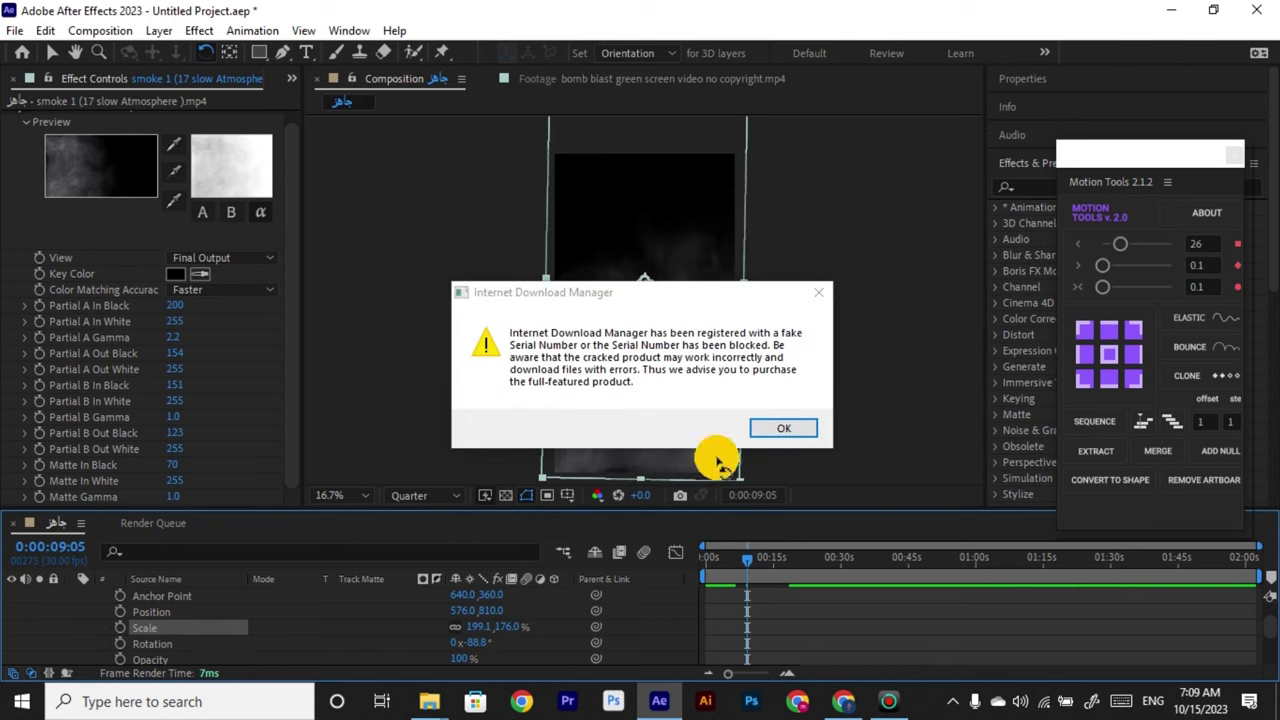
left_click(814, 294)
Set the smoke 1 layer's blending mode to Overlay and straighten its rotation to -89.7°.
scroll(253, 637, "up", 1)
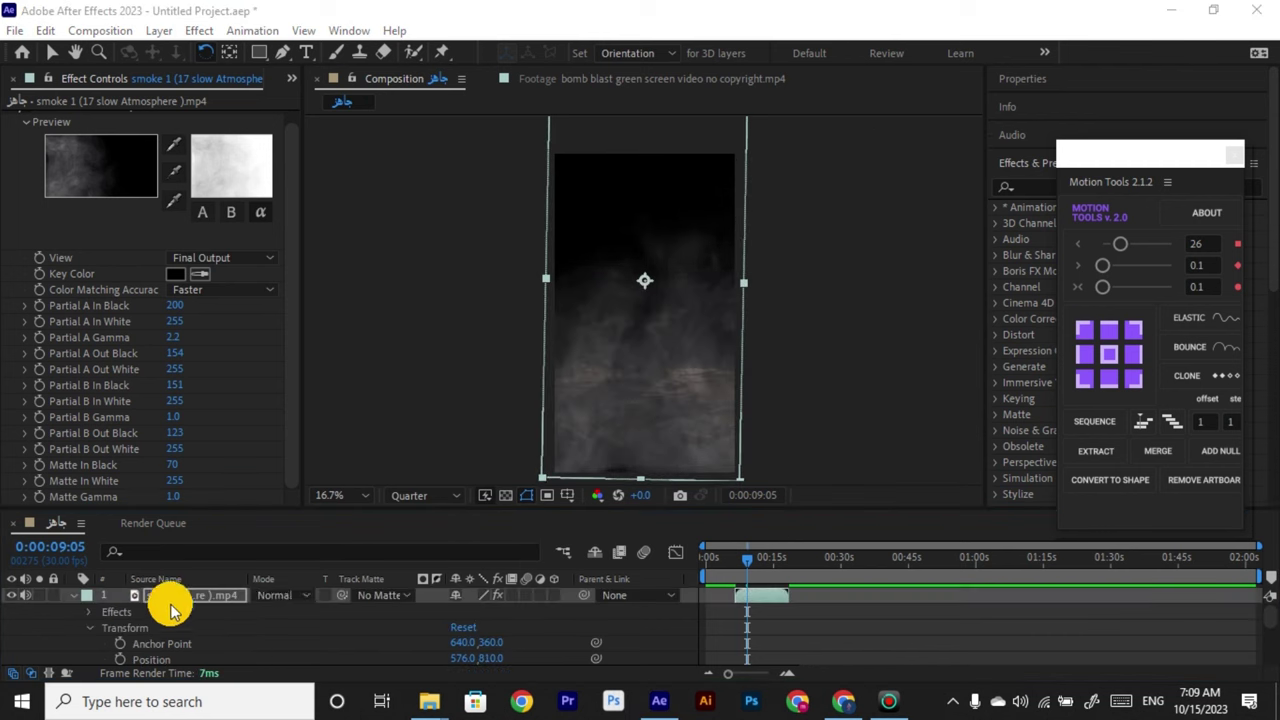
left_click(298, 597)
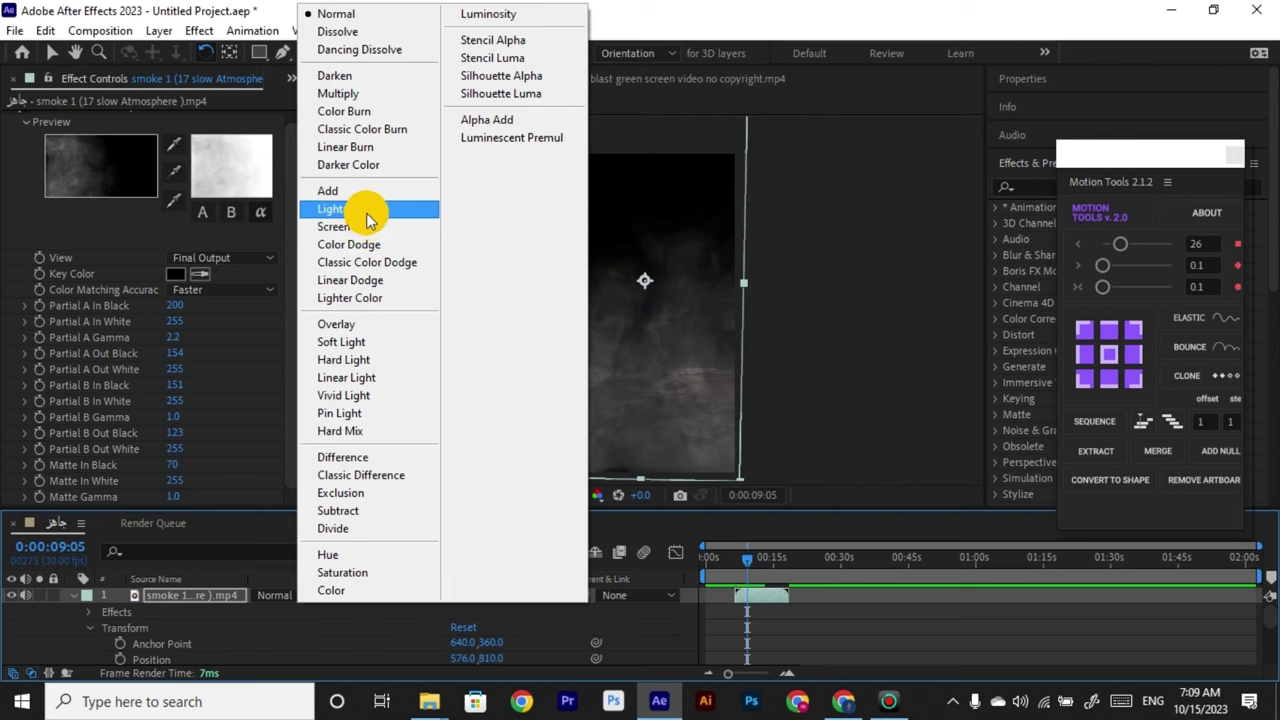
left_click(368, 324)
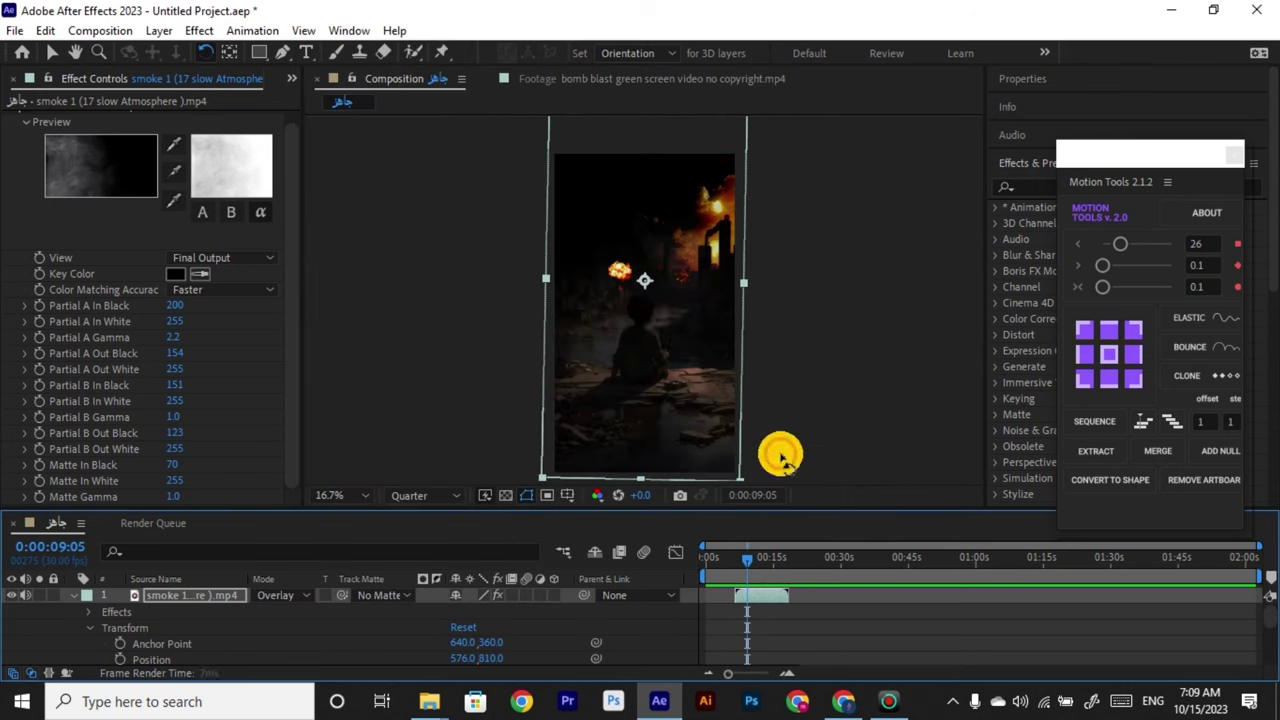
left_click_drag(752, 567, 743, 565)
left_click_drag(737, 484, 745, 487)
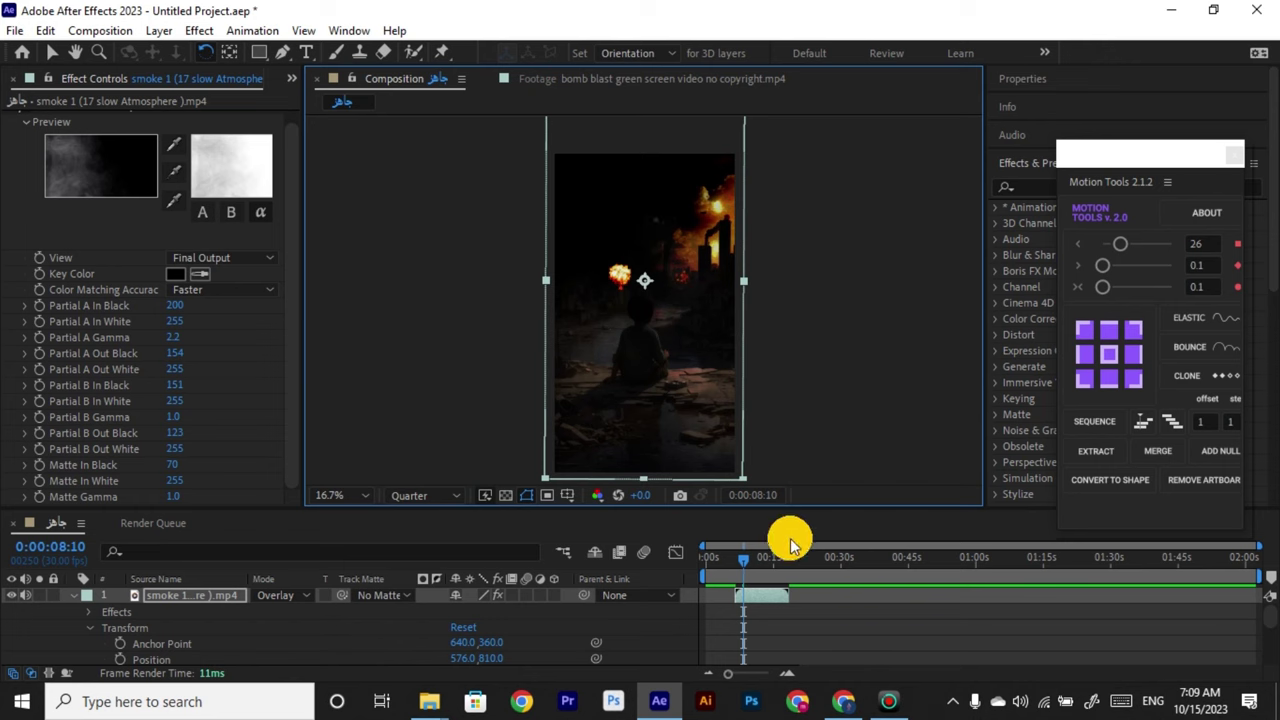
Lower the smoke 1 layer's opacity to 87% and collapse its properties.
scroll(107, 643, "down", 3)
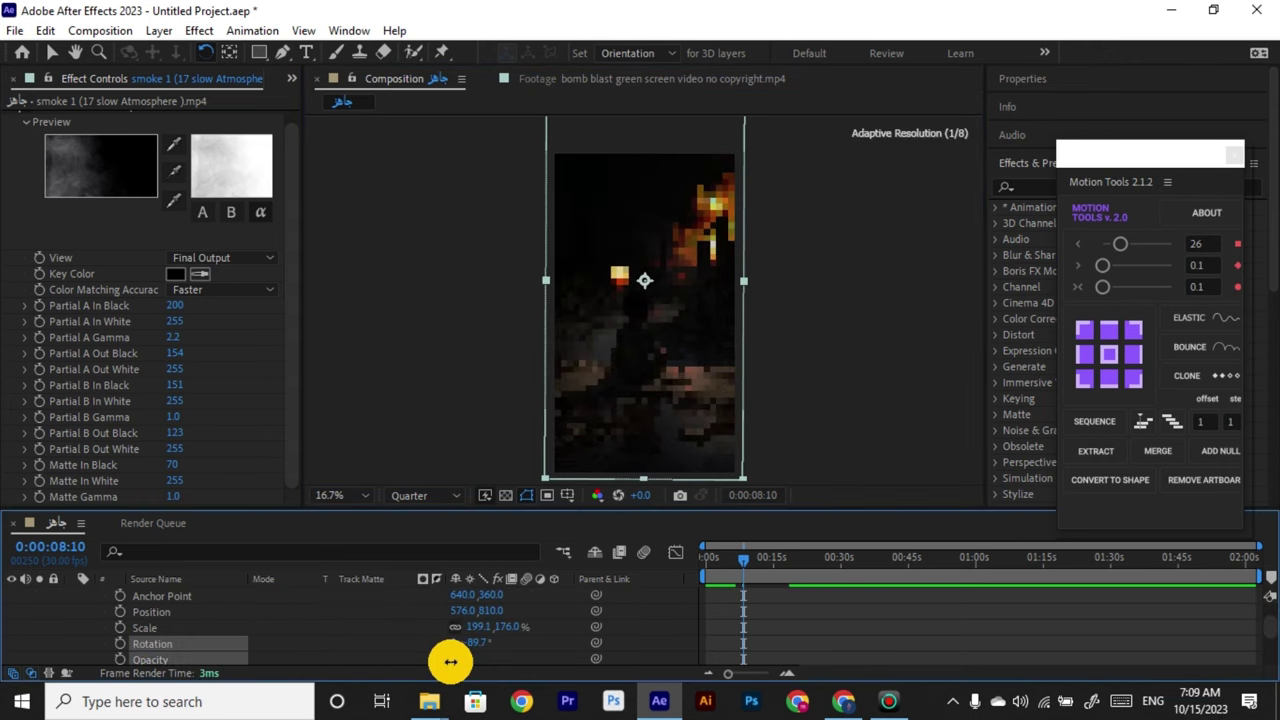
left_click(450, 662)
left_click_drag(450, 662, 444, 663)
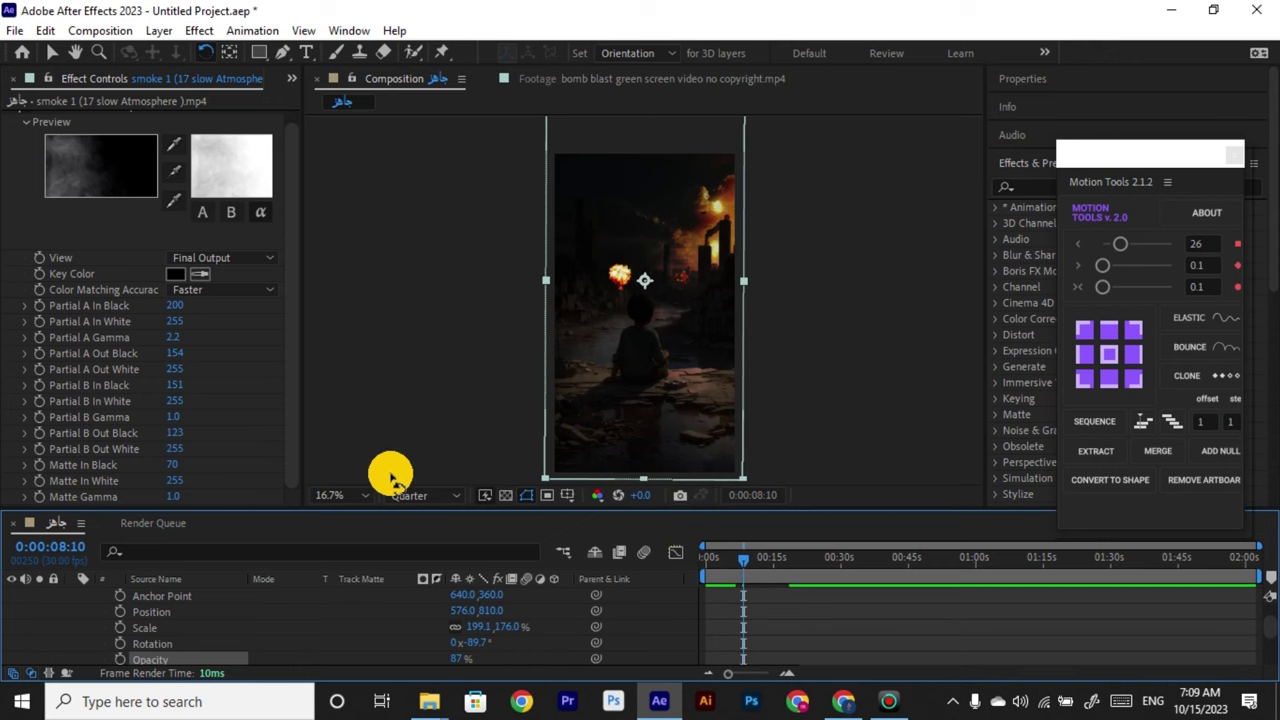
scroll(575, 625, "up", 3)
left_click(74, 594)
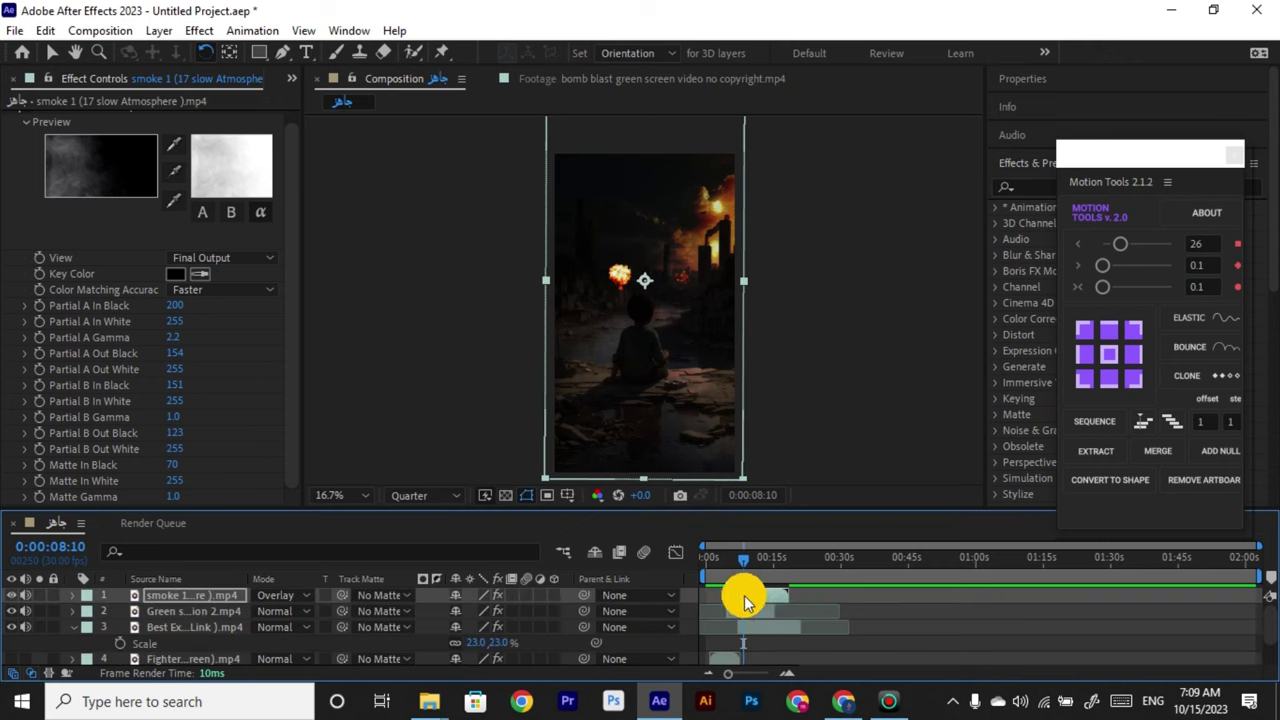
Move the smoke 1 clip earlier in the timeline and apply Time-Reverse Layer to it.
mouse_move(762, 597)
left_mouse_down()
mouse_move(729, 601)
mouse_move(761, 593)
left_mouse_up()
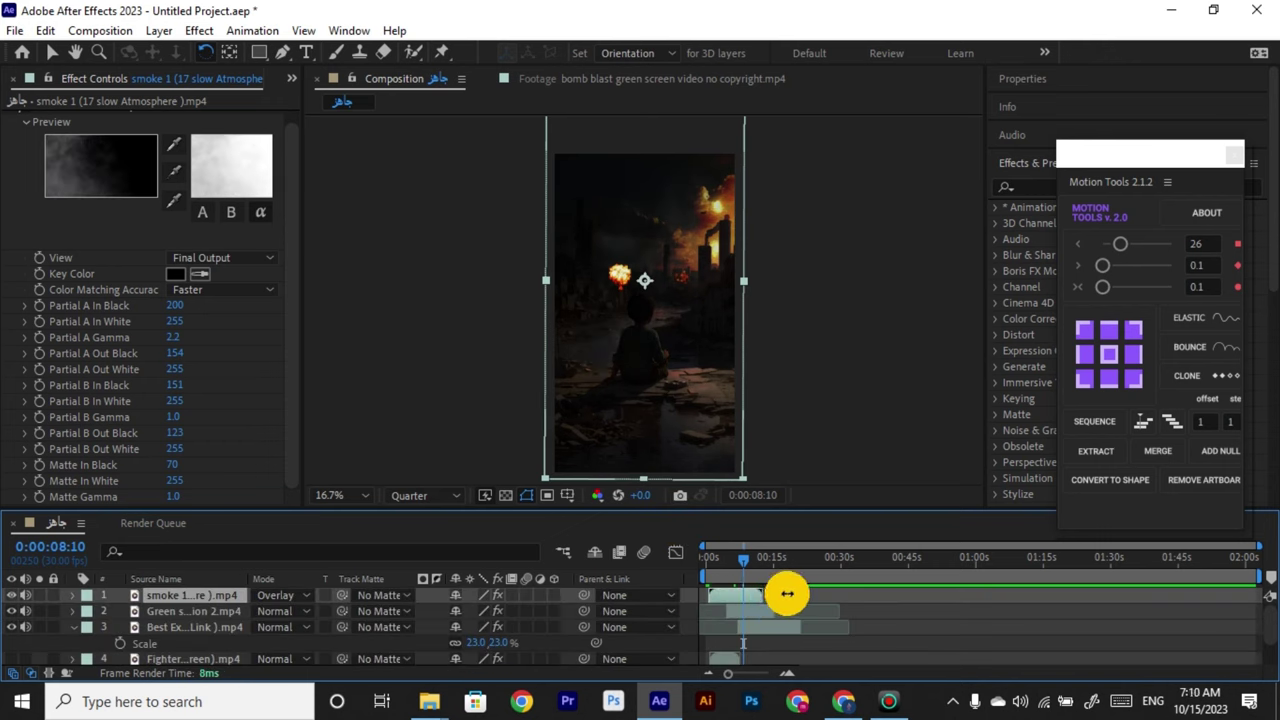
right_click(749, 598)
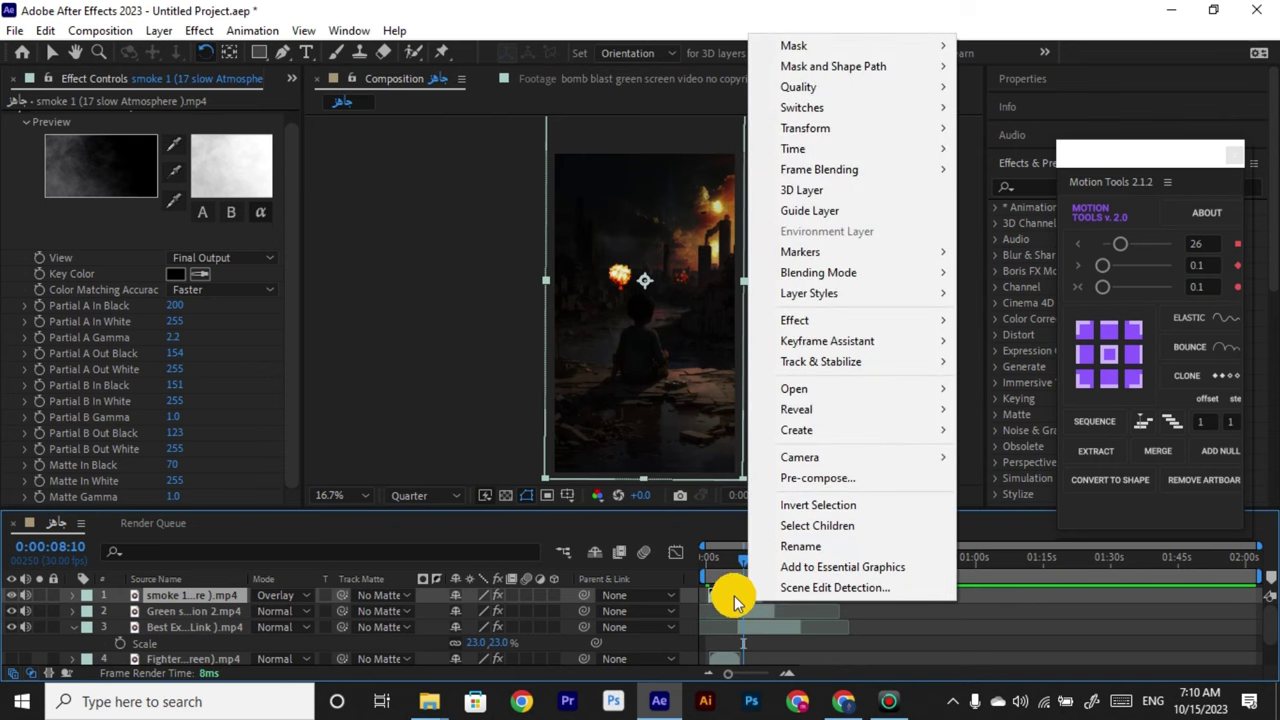
mouse_move(862, 146)
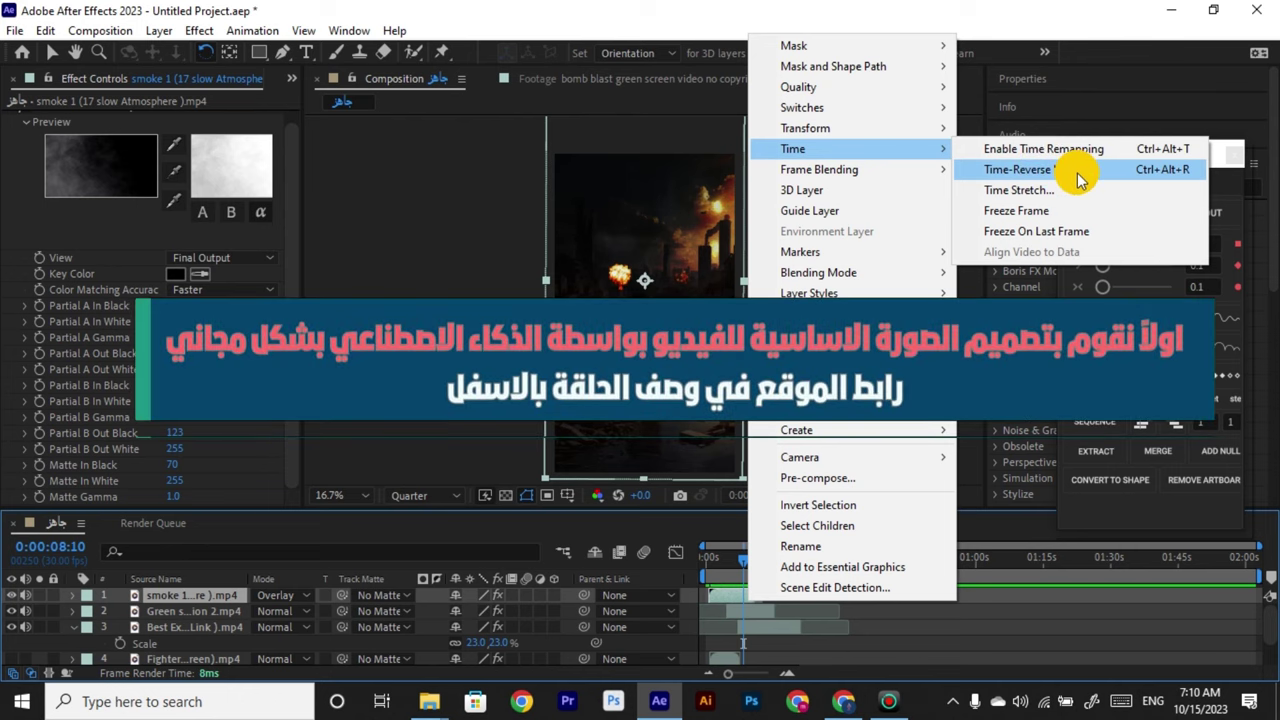
left_click(1079, 178)
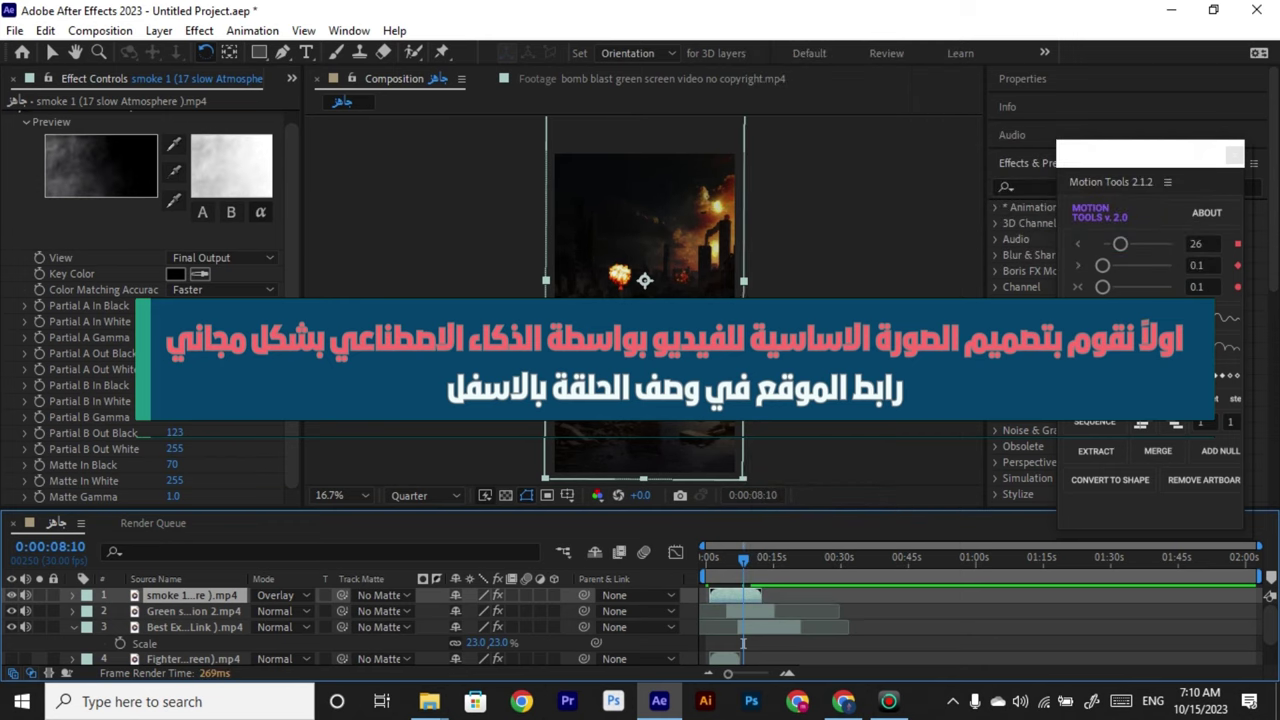
Duplicate the reversed smoke 1 layer and place the copy directly after the original in time.
left_click(745, 563)
mouse_move(727, 575)
left_mouse_down()
mouse_move(713, 575)
mouse_move(715, 596)
mouse_move(780, 600)
mouse_move(734, 563)
mouse_move(751, 569)
mouse_move(700, 582)
mouse_move(744, 571)
left_mouse_up()
key("ctrl+d")
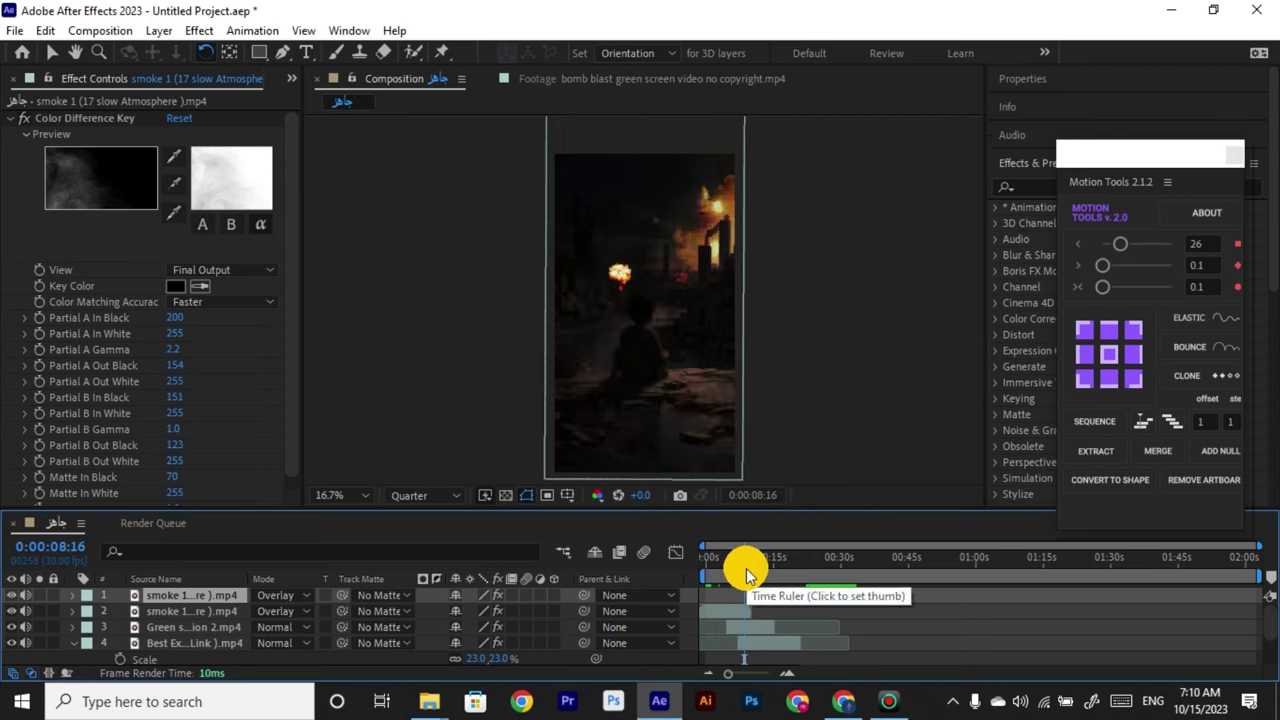
left_click(537, 318)
Add the Smoke 2 clip from the project as the top layer, spanning the playhead at 0:00:08:16.
left_click(291, 77)
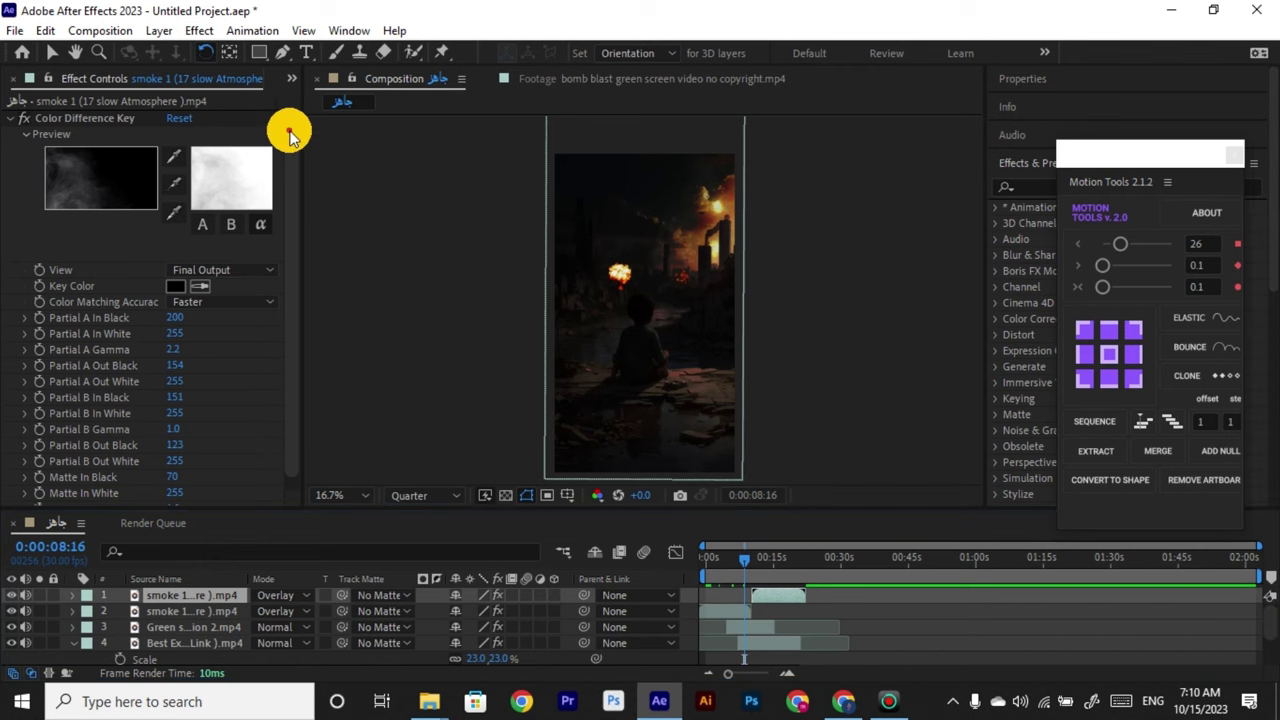
left_click(286, 126)
left_click_drag(70, 480, 752, 600)
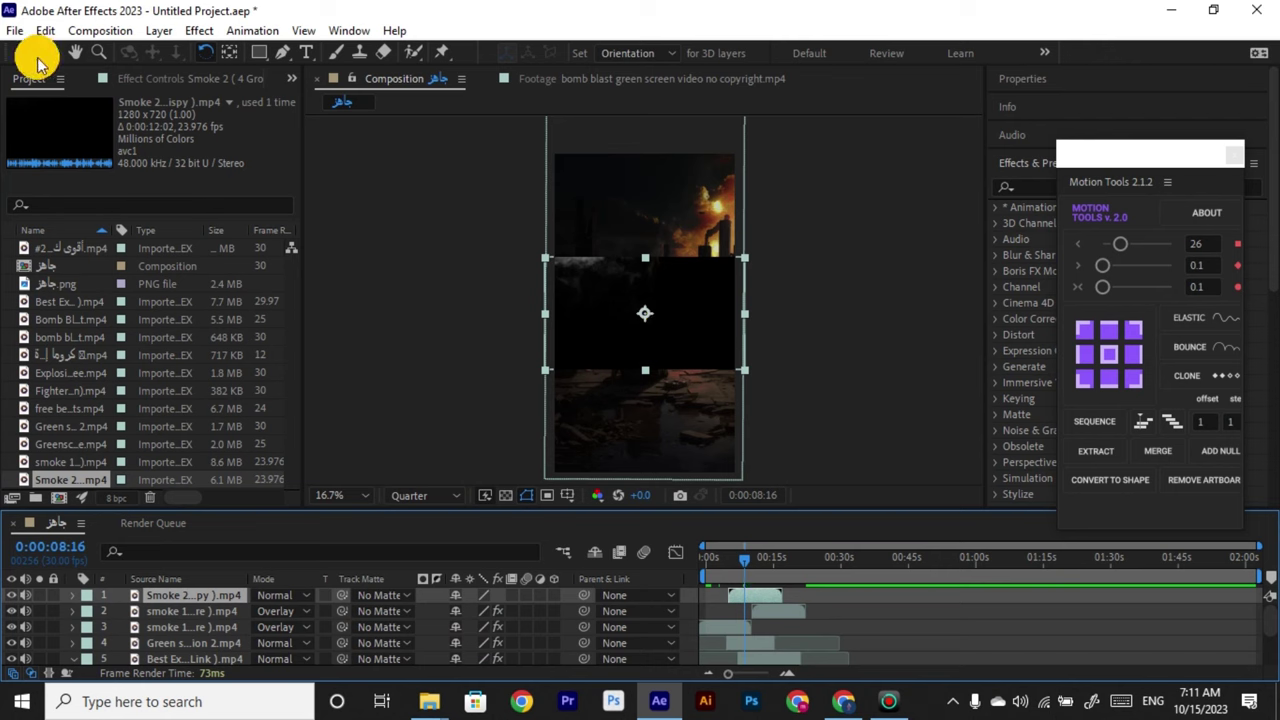
Move the Smoke 2 layer down to the bottom of the frame and adjust its slight tilt.
left_click_drag(690, 383, 652, 194)
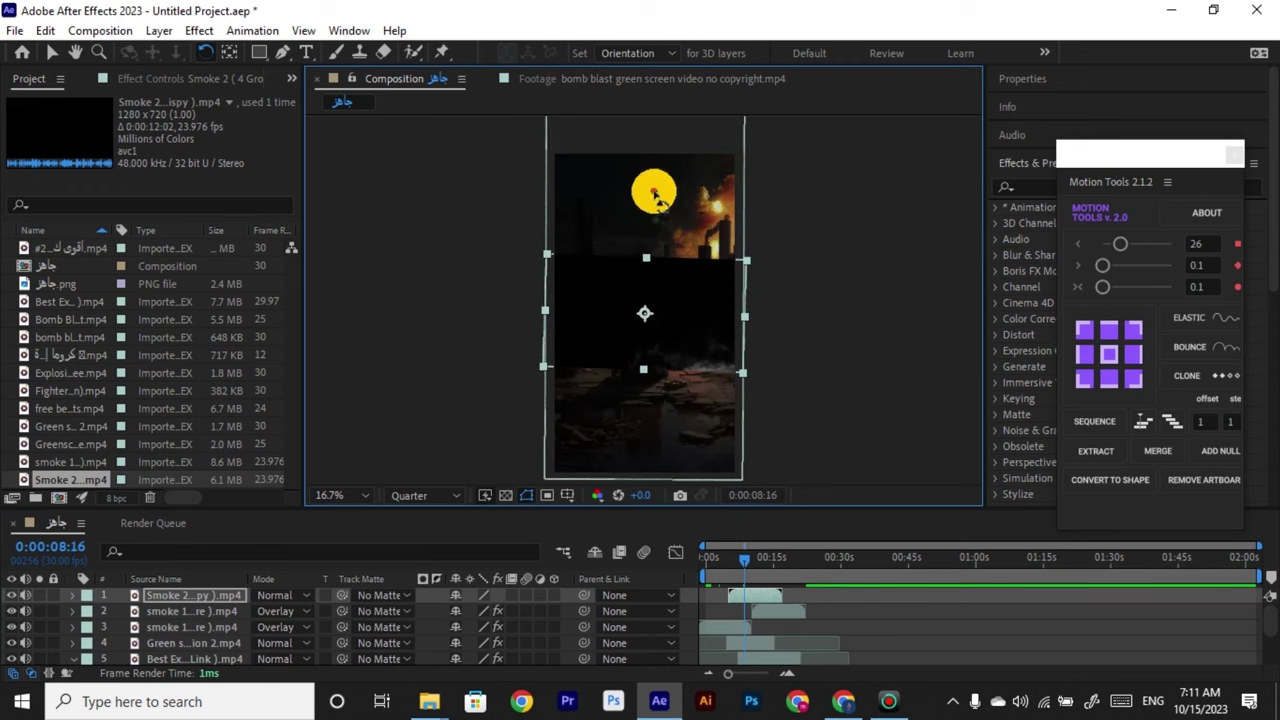
left_click(52, 52)
left_click(613, 342)
left_click_drag(613, 342, 623, 449)
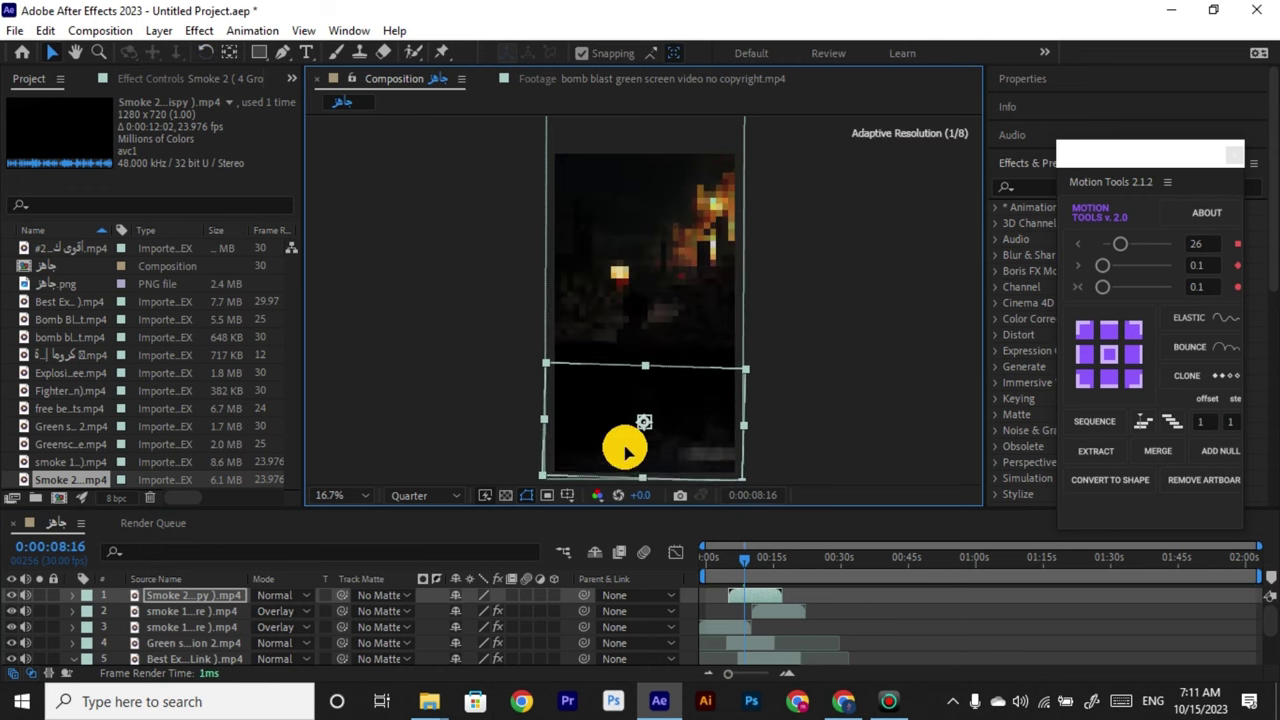
left_click(206, 52)
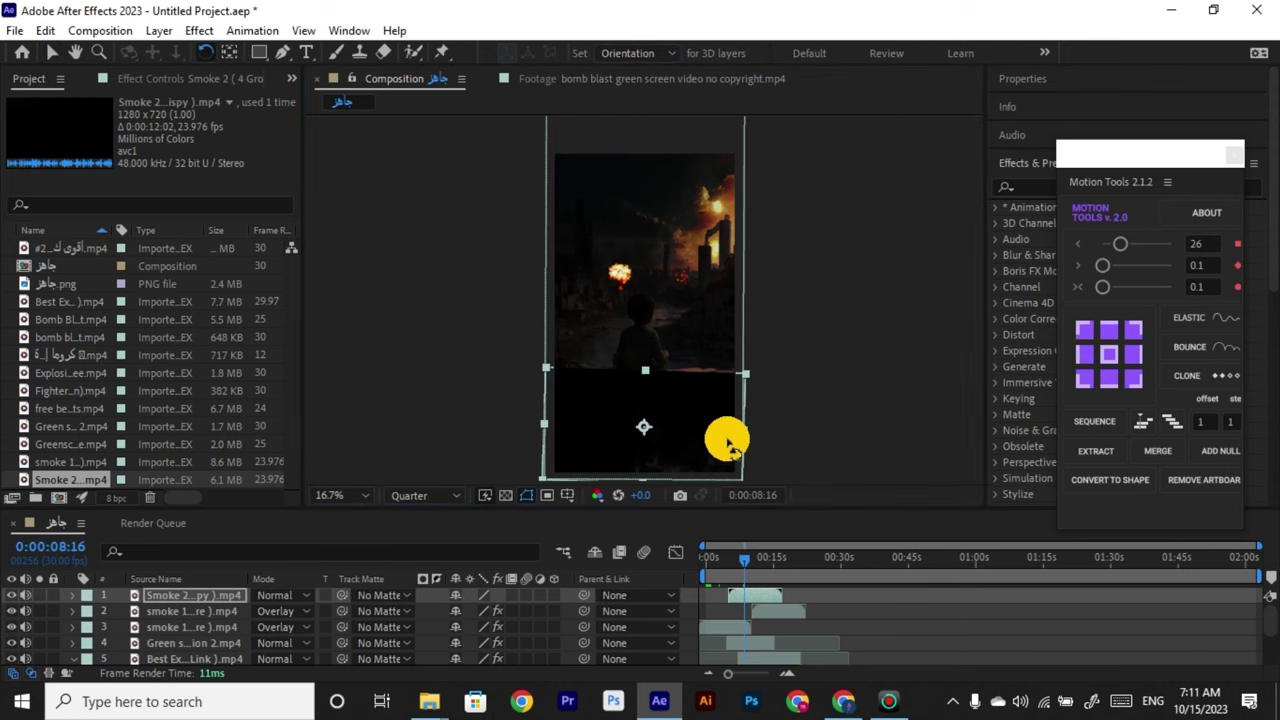
left_click_drag(643, 429, 680, 495)
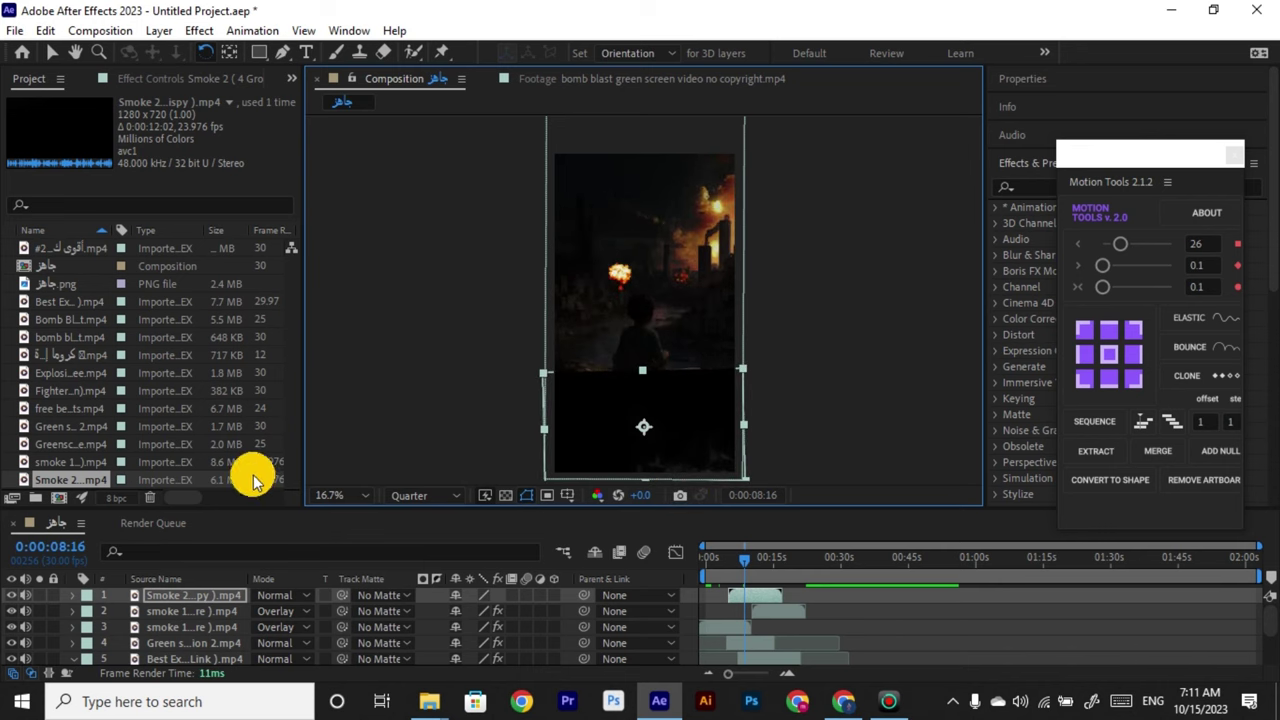
Set the Smoke 2 layer's blending mode to Screen and place it below the top smoke 1 layer.
left_click(304, 595)
left_click(336, 232)
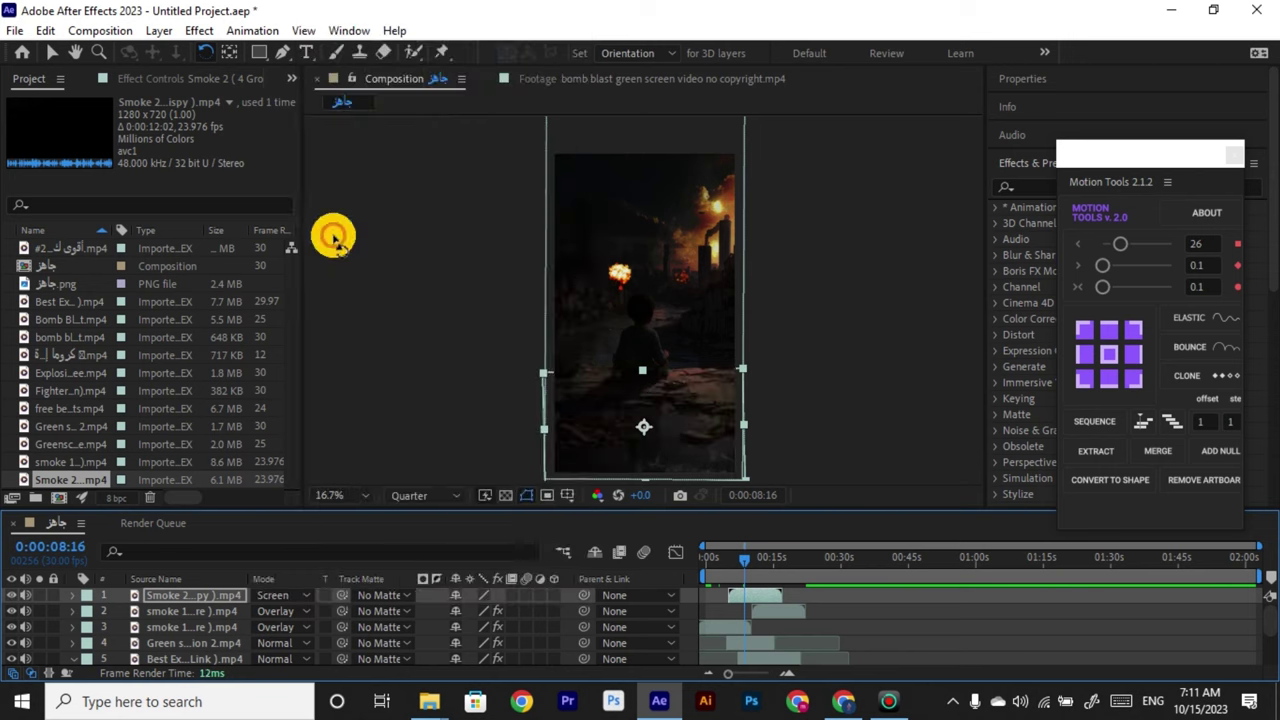
left_click(215, 30)
left_click(760, 612)
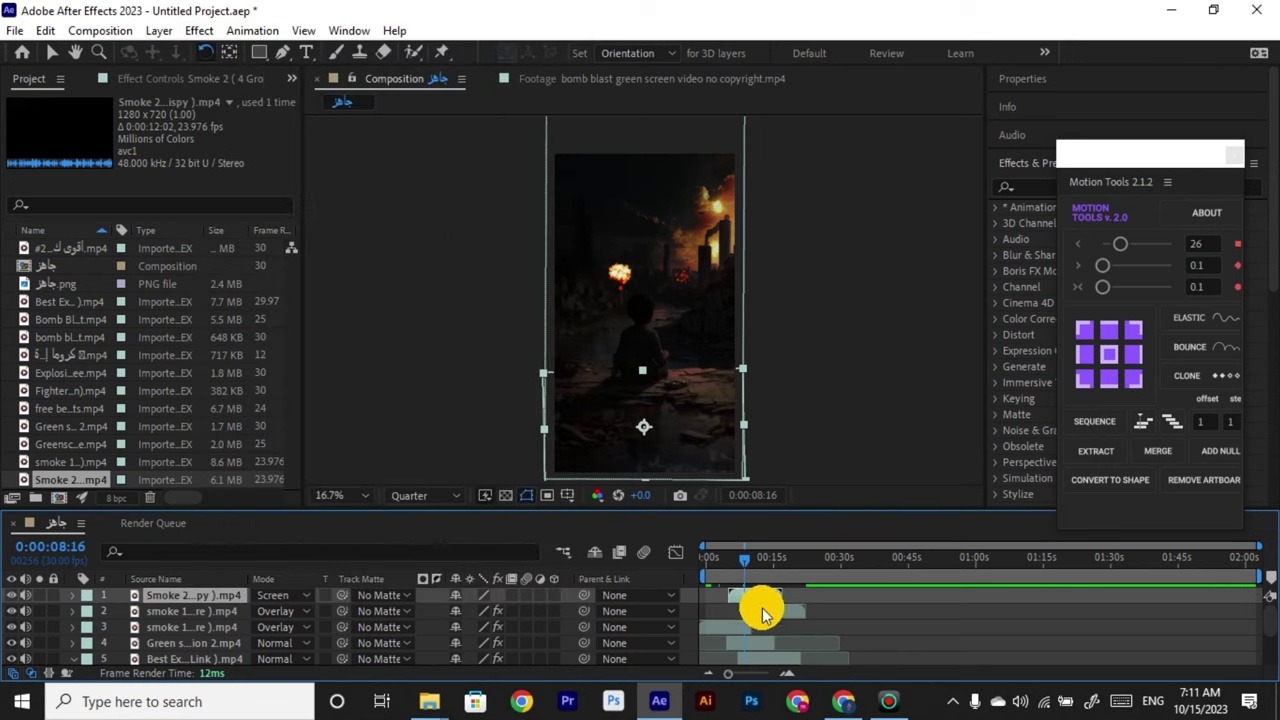
left_click_drag(190, 597, 185, 614)
Inspect the ground fog around 0:00:10:00 and try Overlay, followed by Lighter Color, as the Smoke 2 layer's blending mode.
left_click_drag(745, 563, 753, 560)
left_click(808, 425)
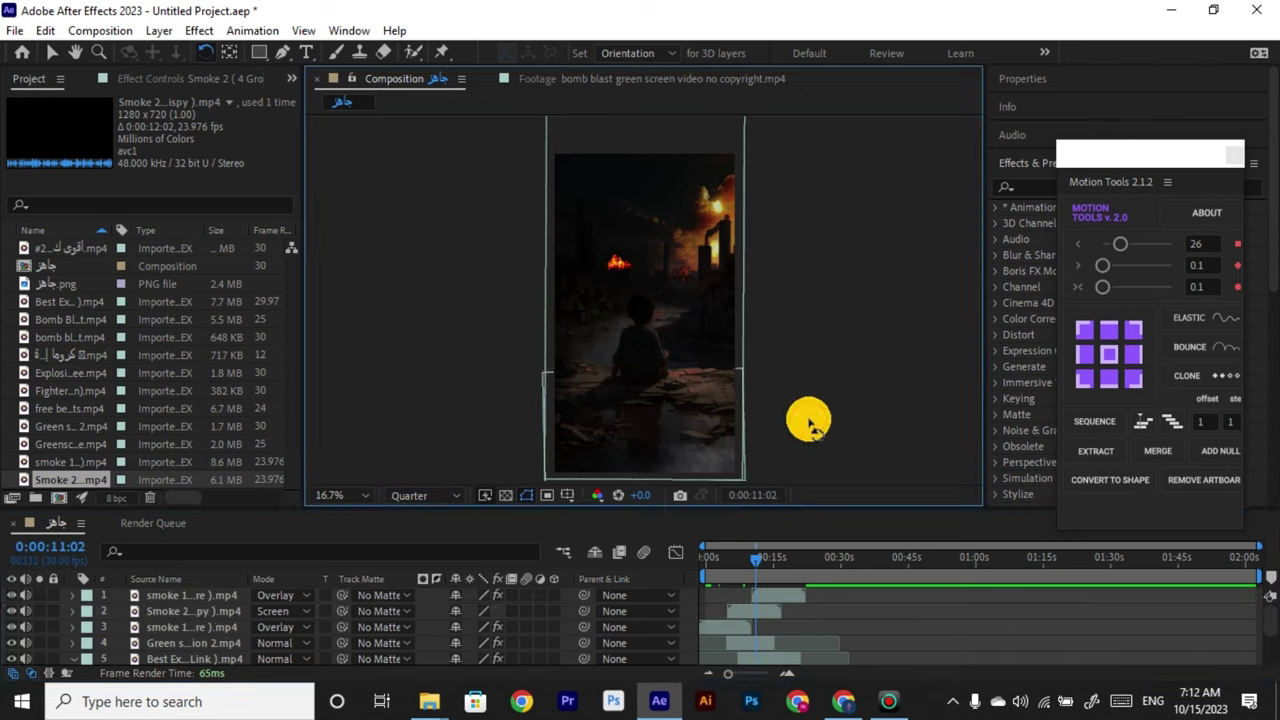
left_click_drag(760, 575, 754, 563)
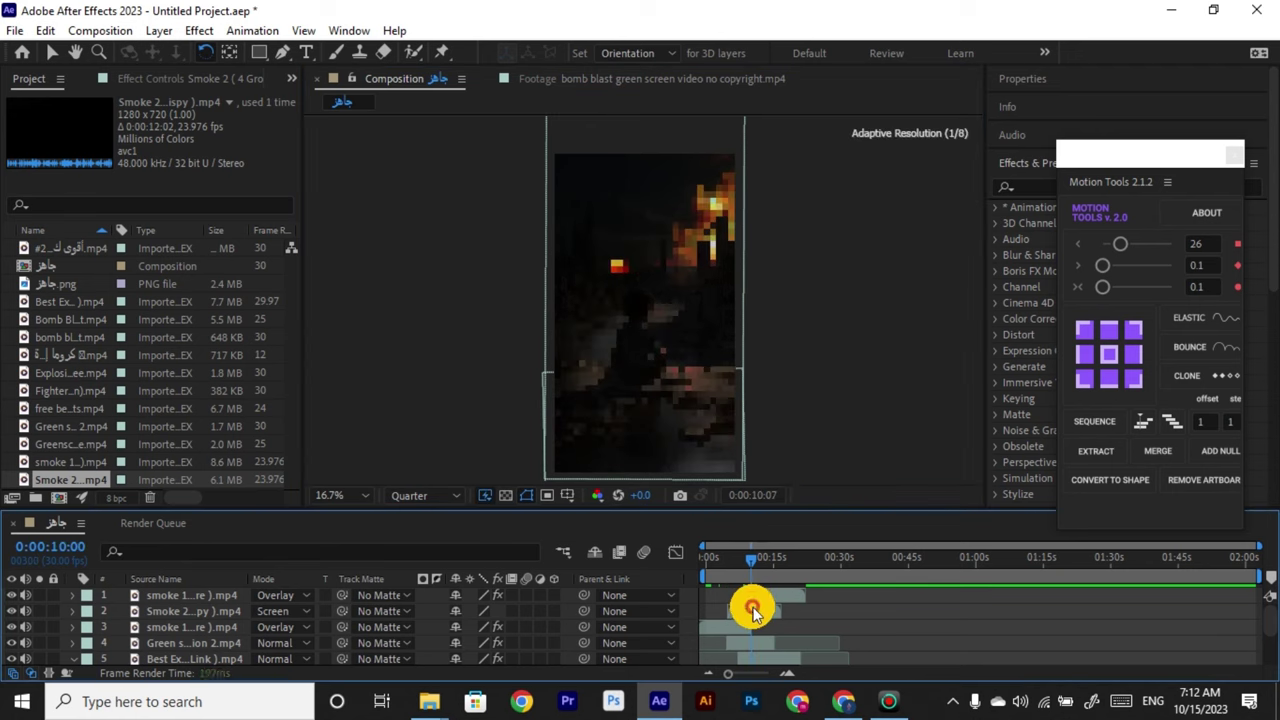
left_click(754, 610)
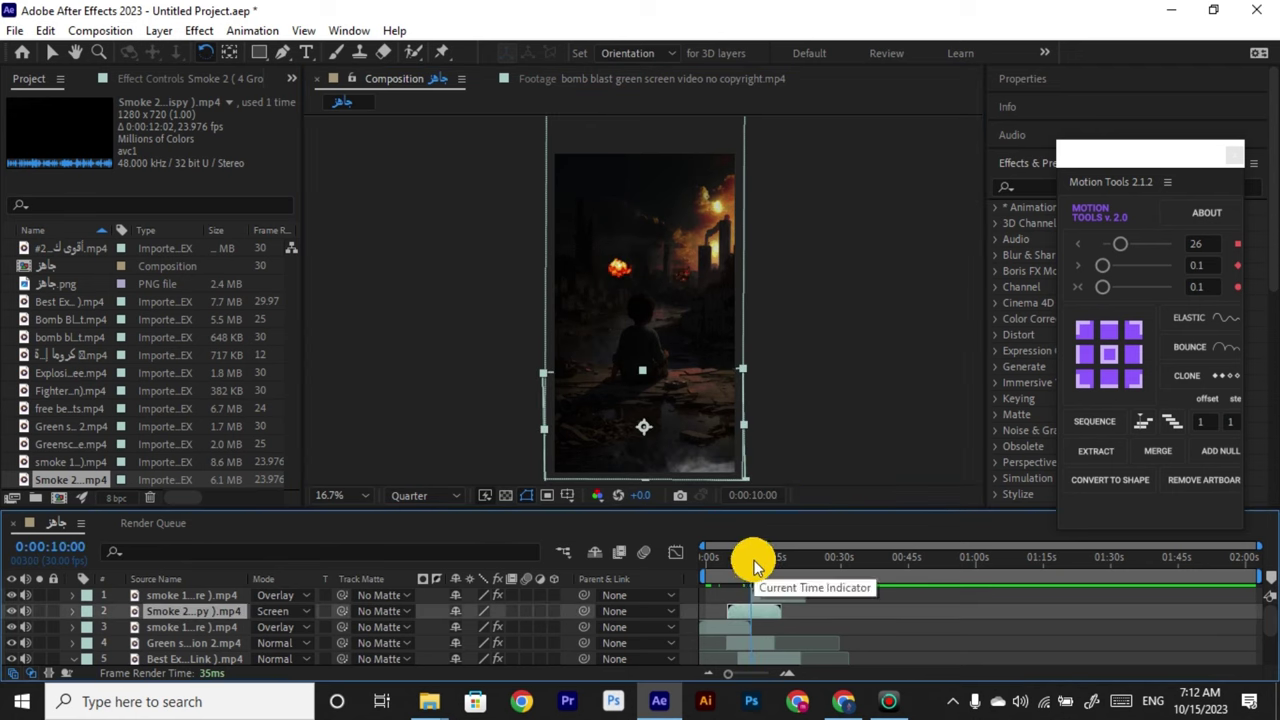
left_click(270, 611)
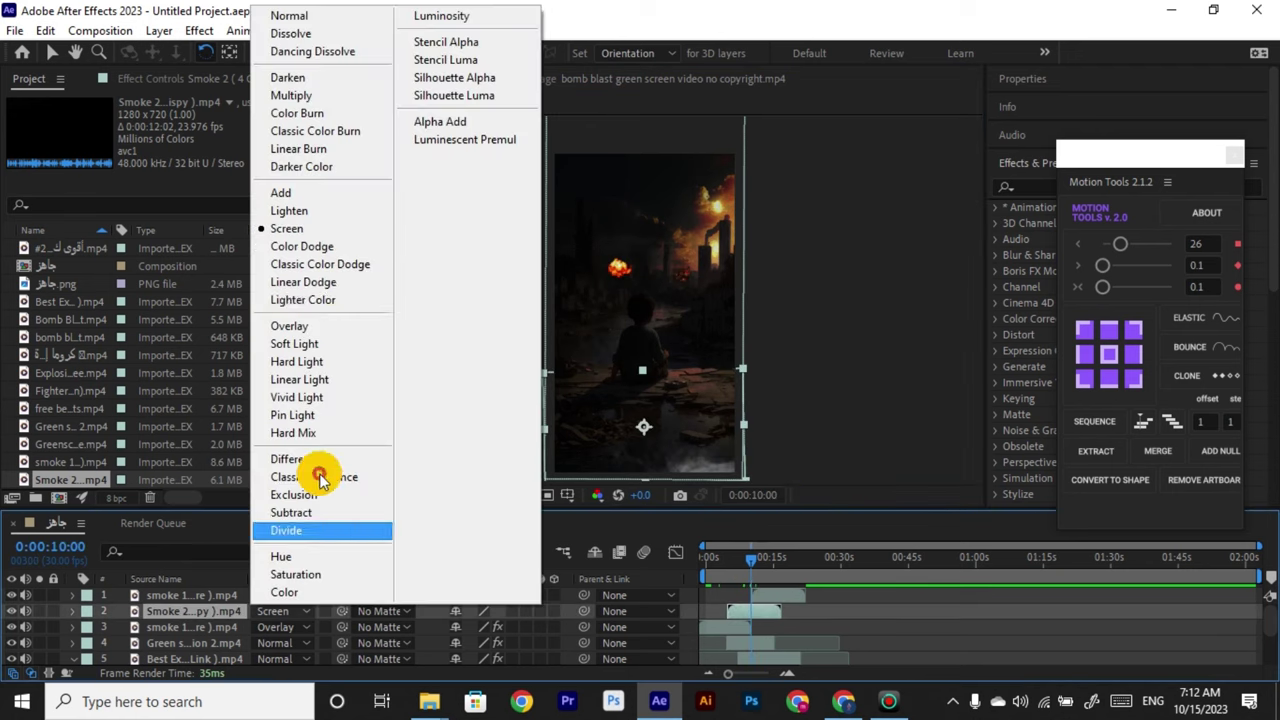
left_click(296, 324)
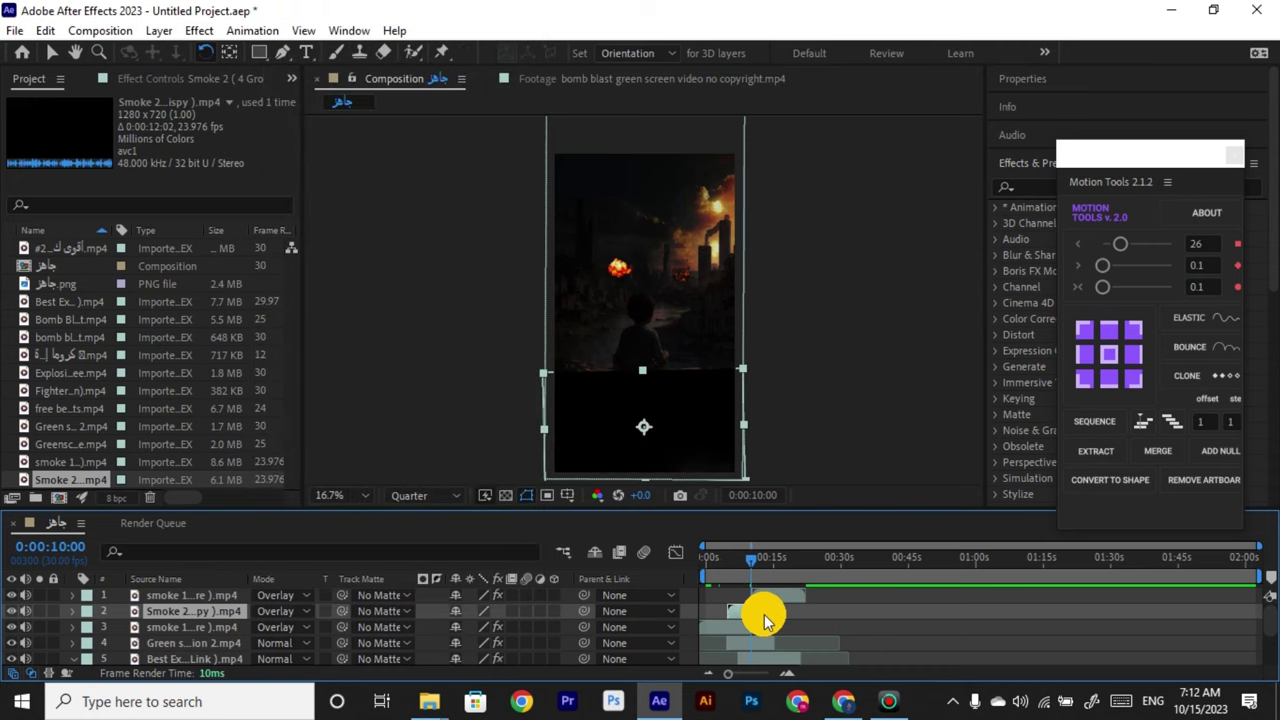
left_click(285, 611)
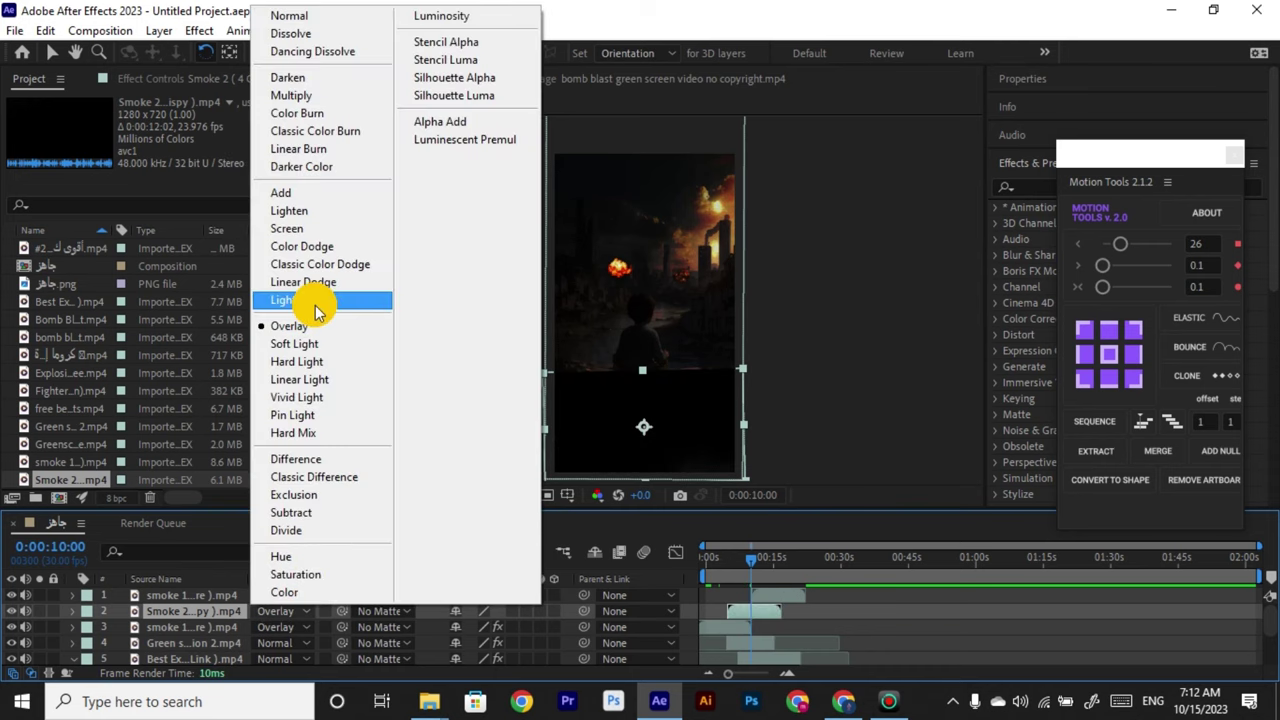
left_click(316, 305)
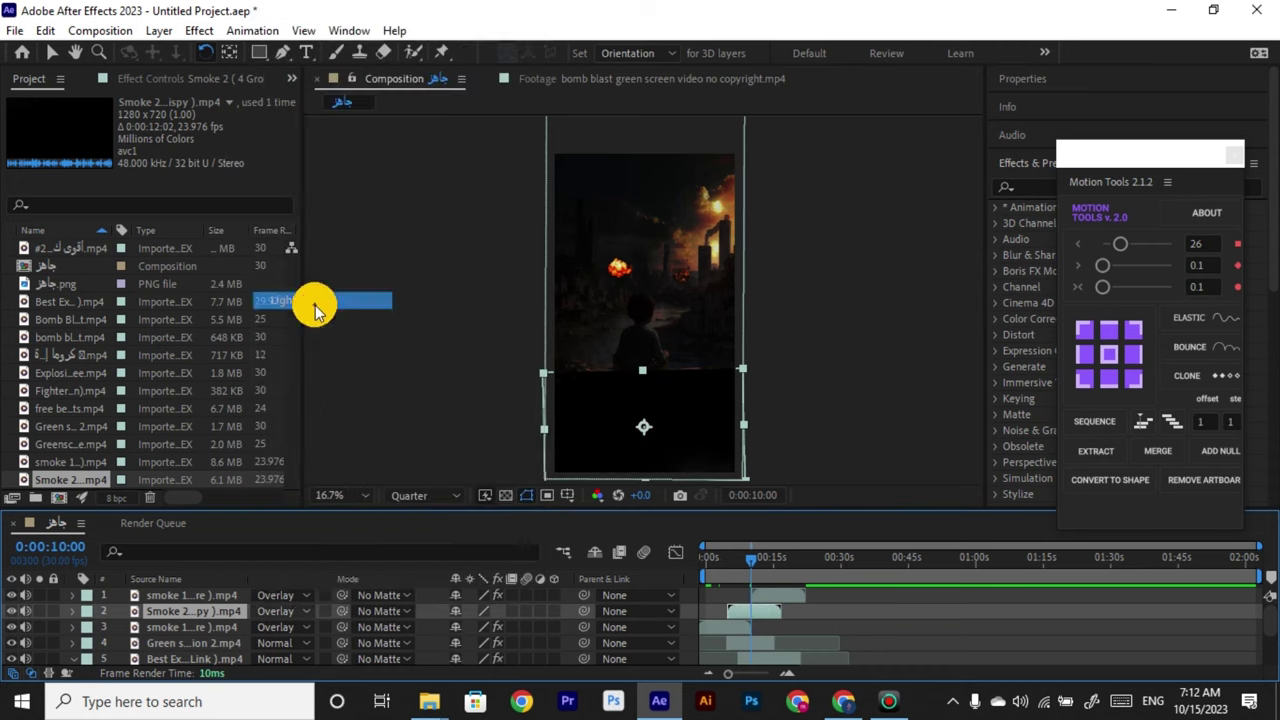
Try Lighten, Hard Mix and Difference as the Smoke 2 layer's blending mode.
left_click(305, 611)
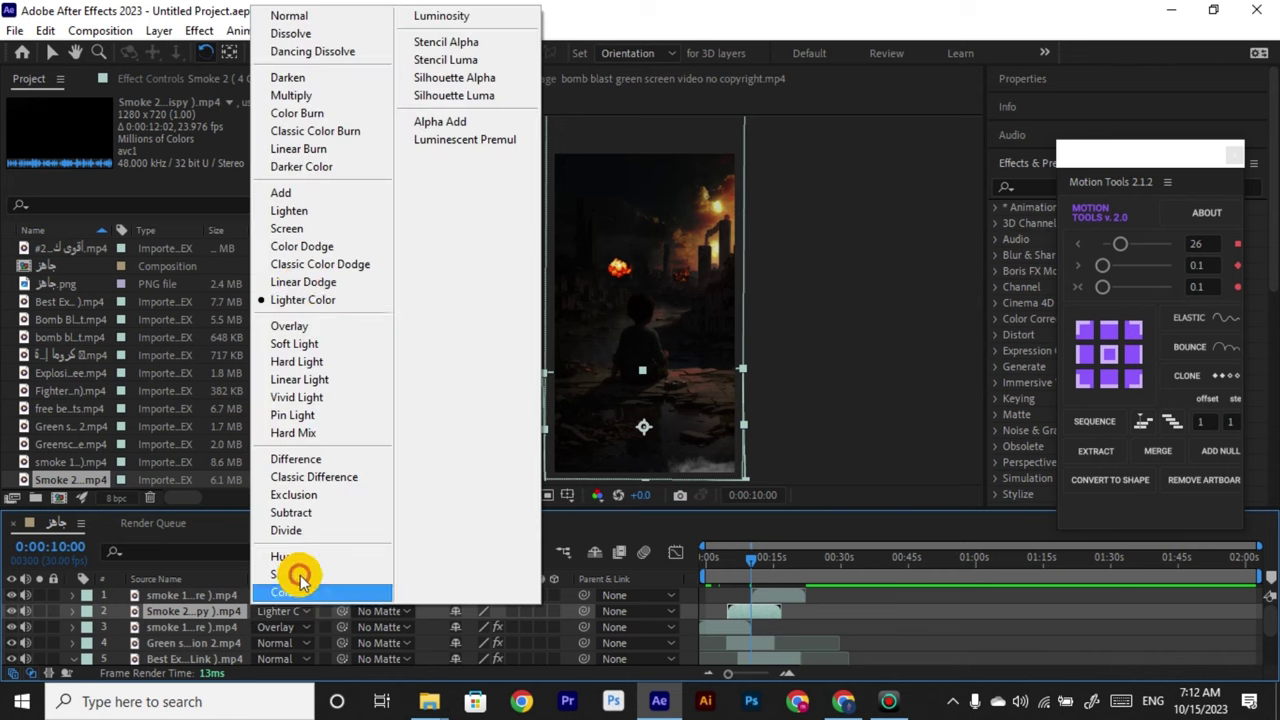
left_click(306, 216)
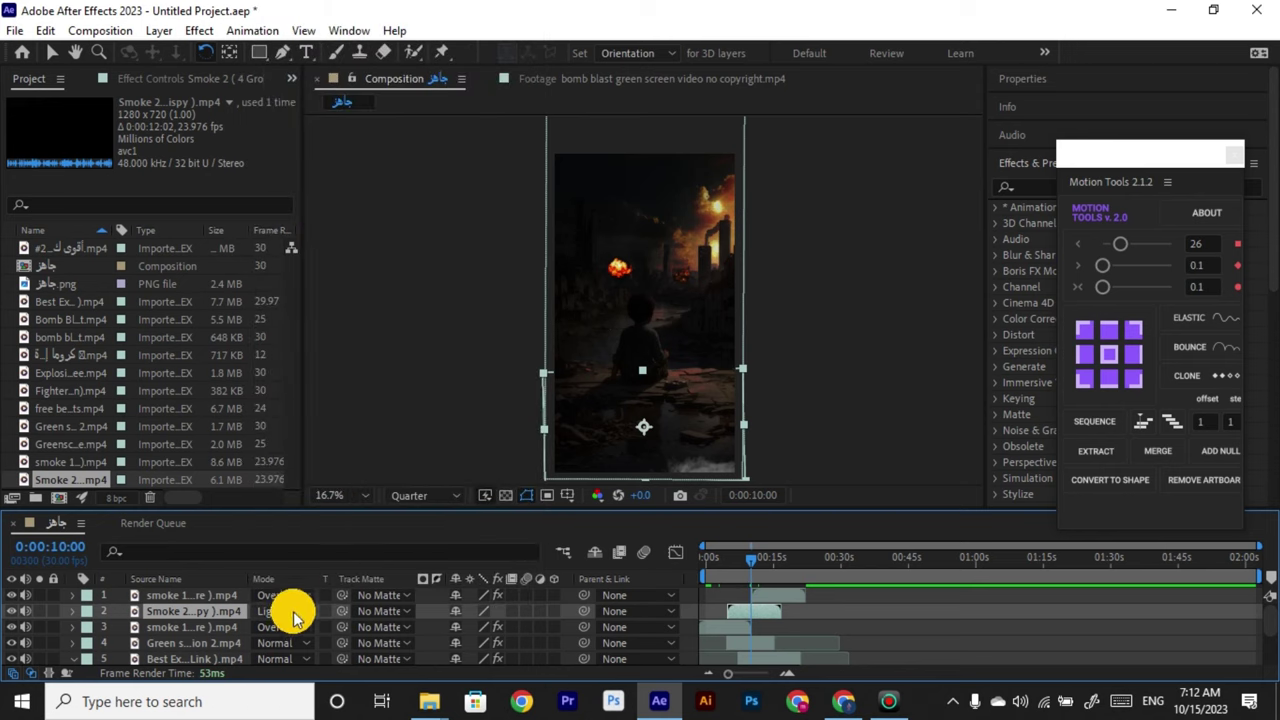
left_click(290, 611)
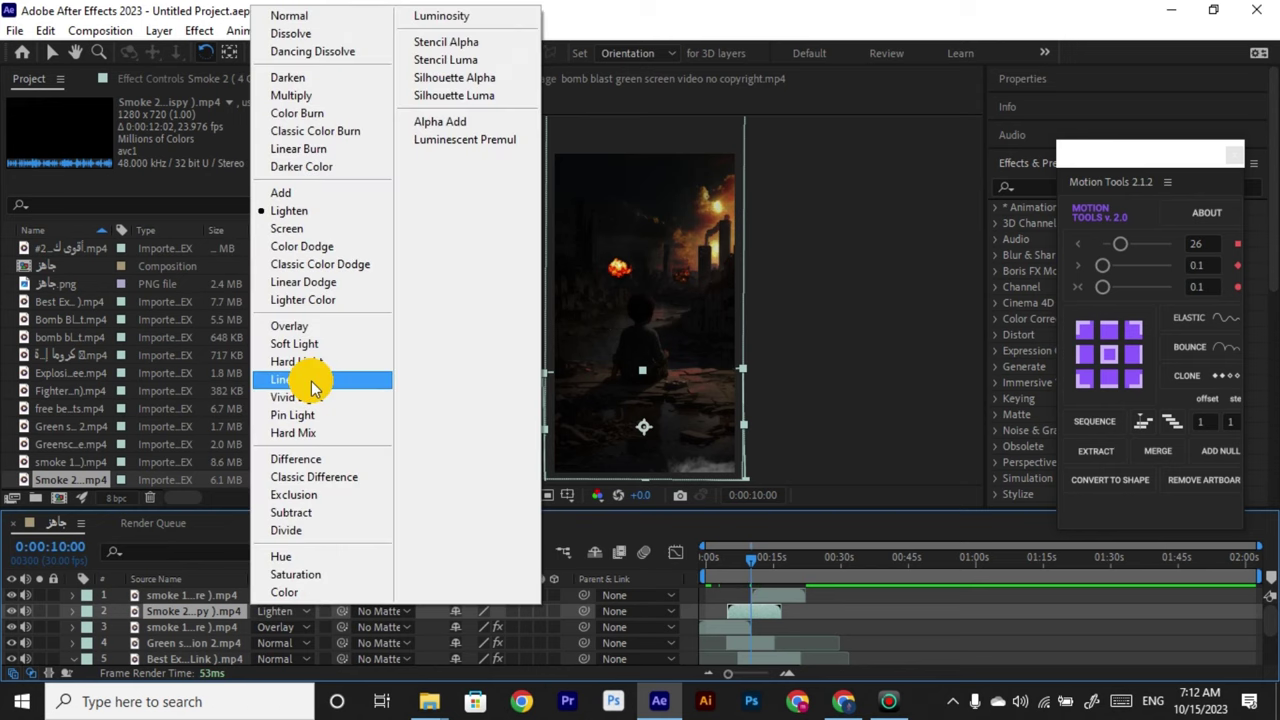
left_click(300, 432)
left_click(305, 611)
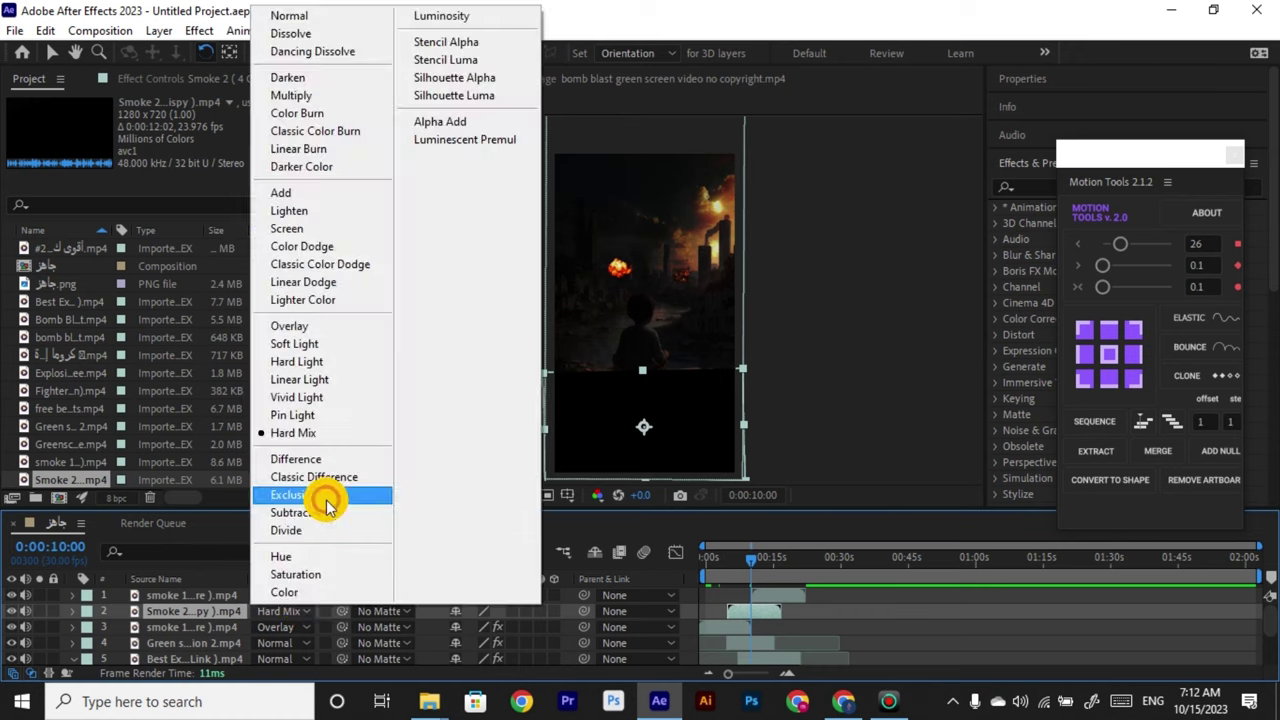
left_click(322, 460)
Try Hue, Darken and Color Burn as the Smoke 2 layer's blending mode.
left_click(300, 611)
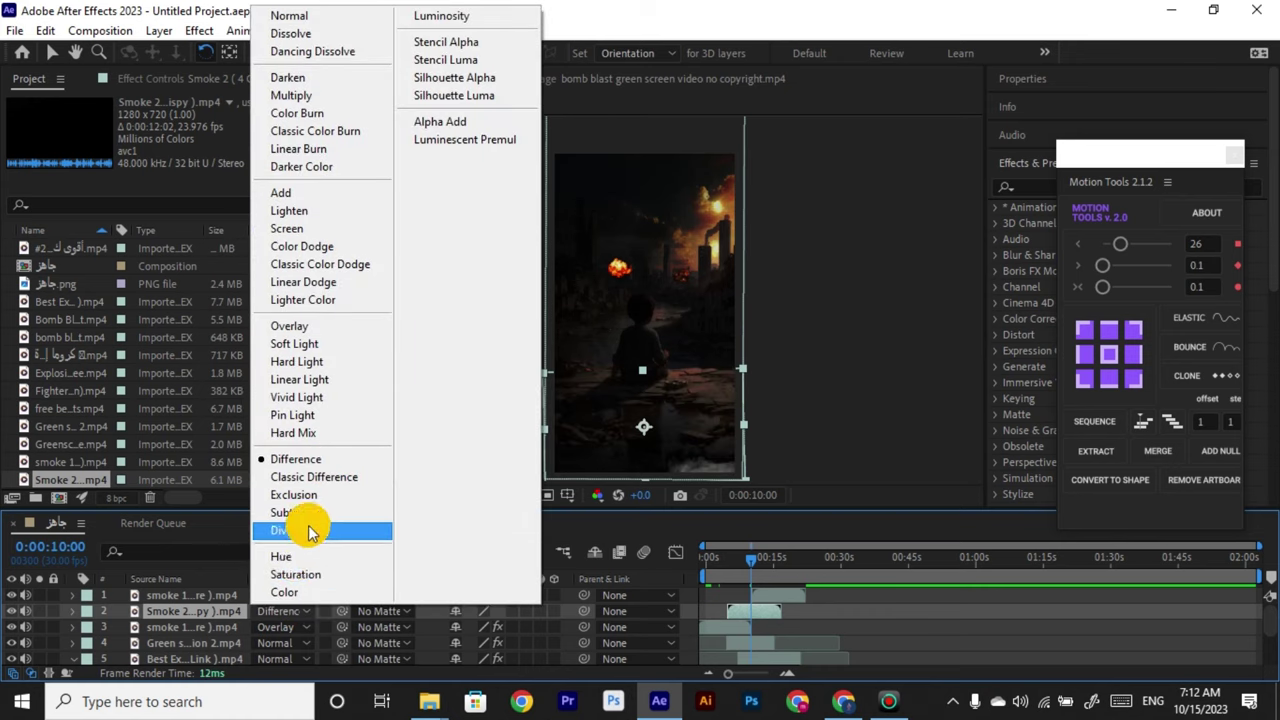
left_click(300, 557)
left_click(308, 609)
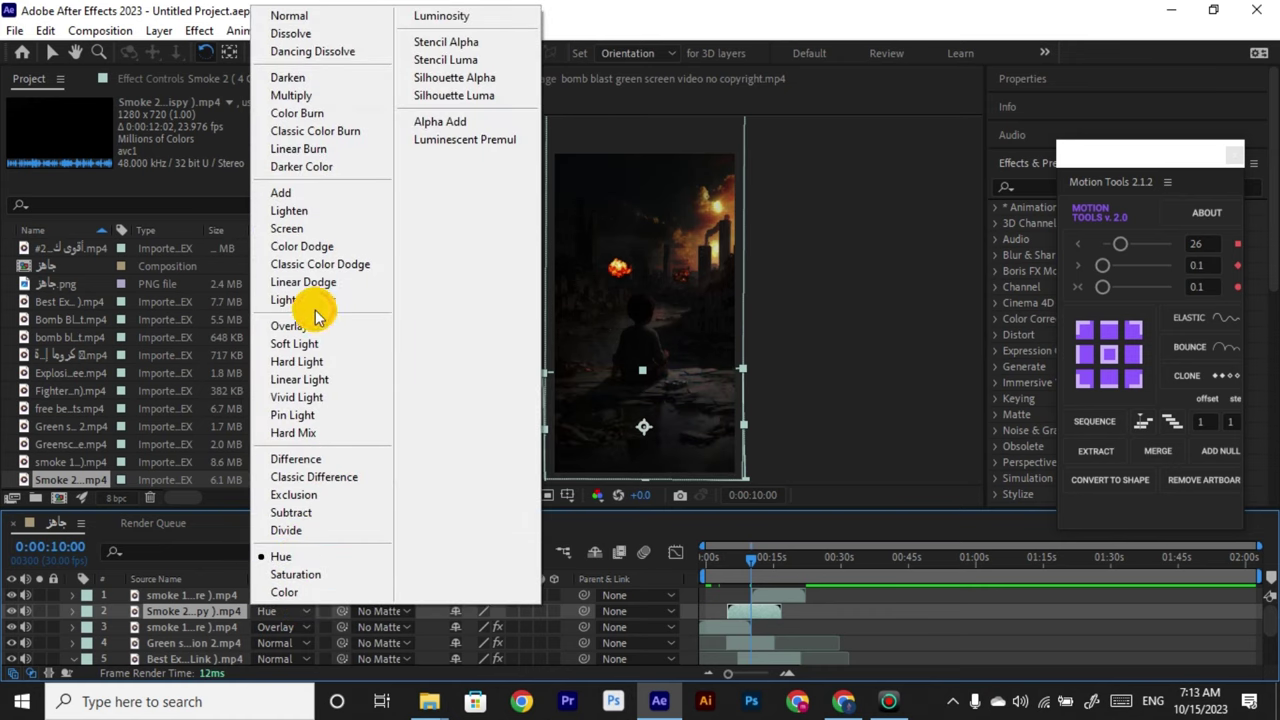
left_click(290, 77)
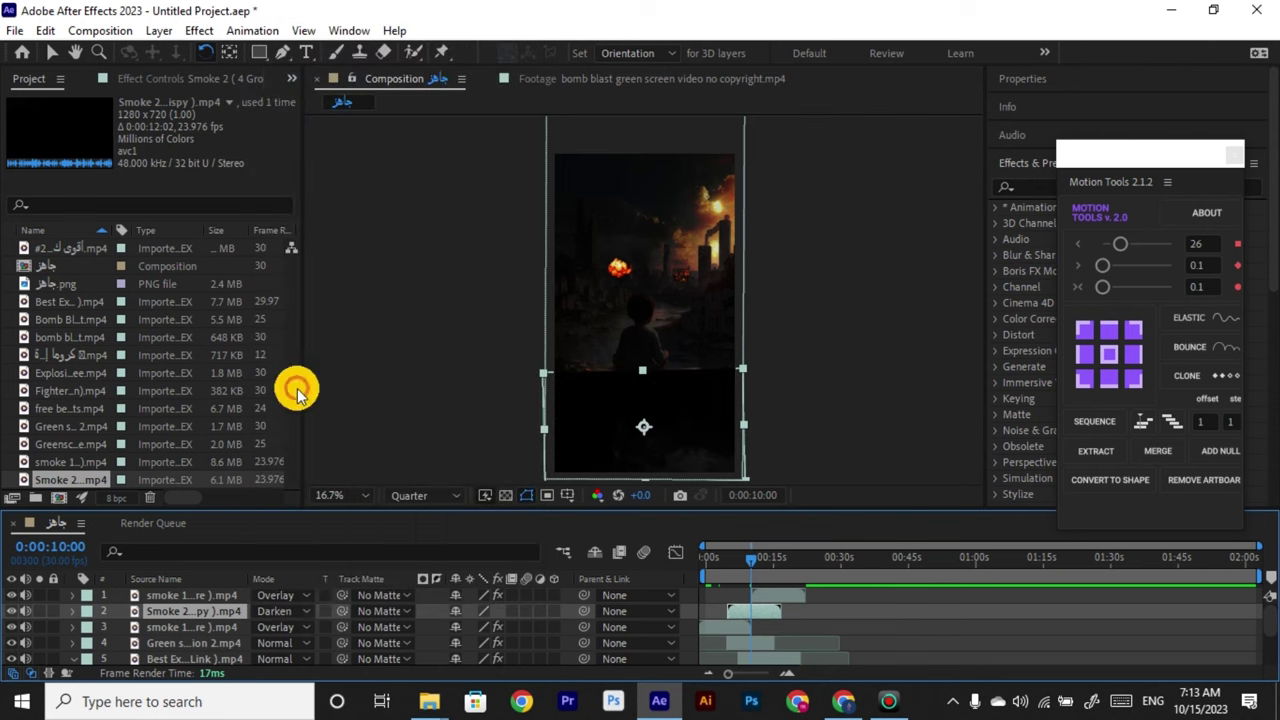
left_click(304, 609)
left_click(309, 114)
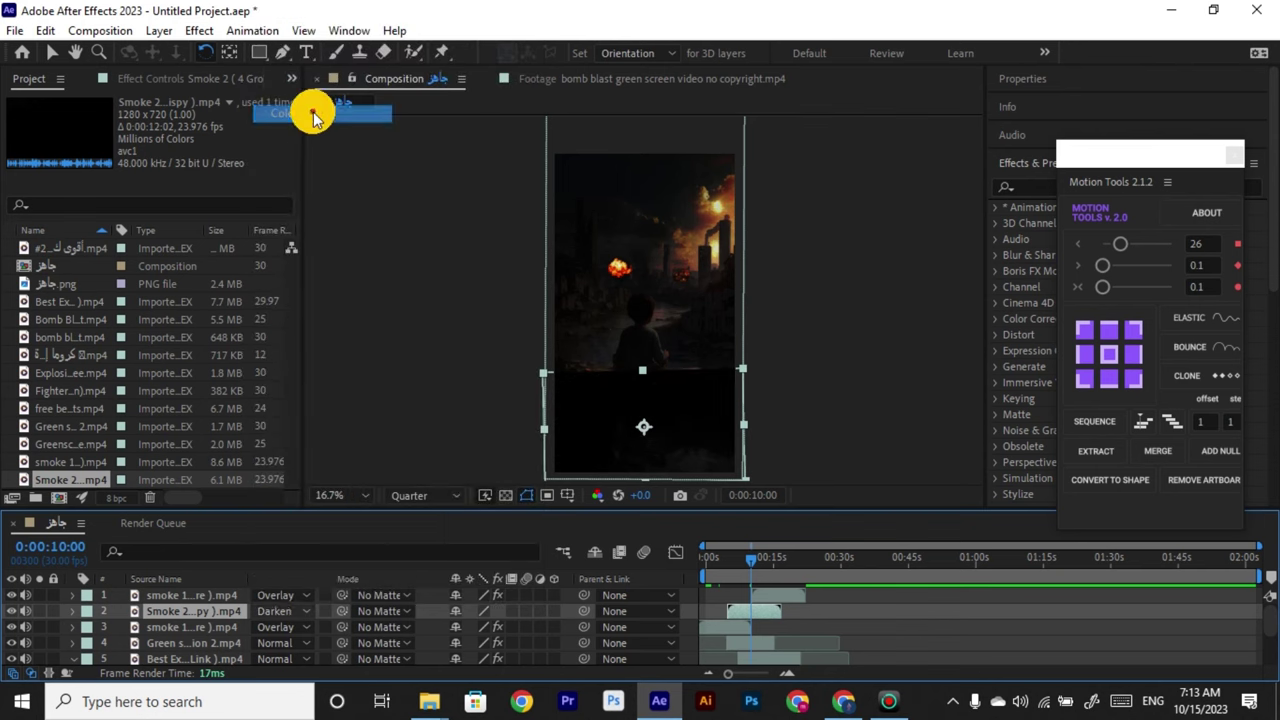
Try Screen as the top smoke 1 layer's blending mode, then delete the Smoke 2 layer and undo that deletion.
left_click(302, 596)
left_click(343, 229)
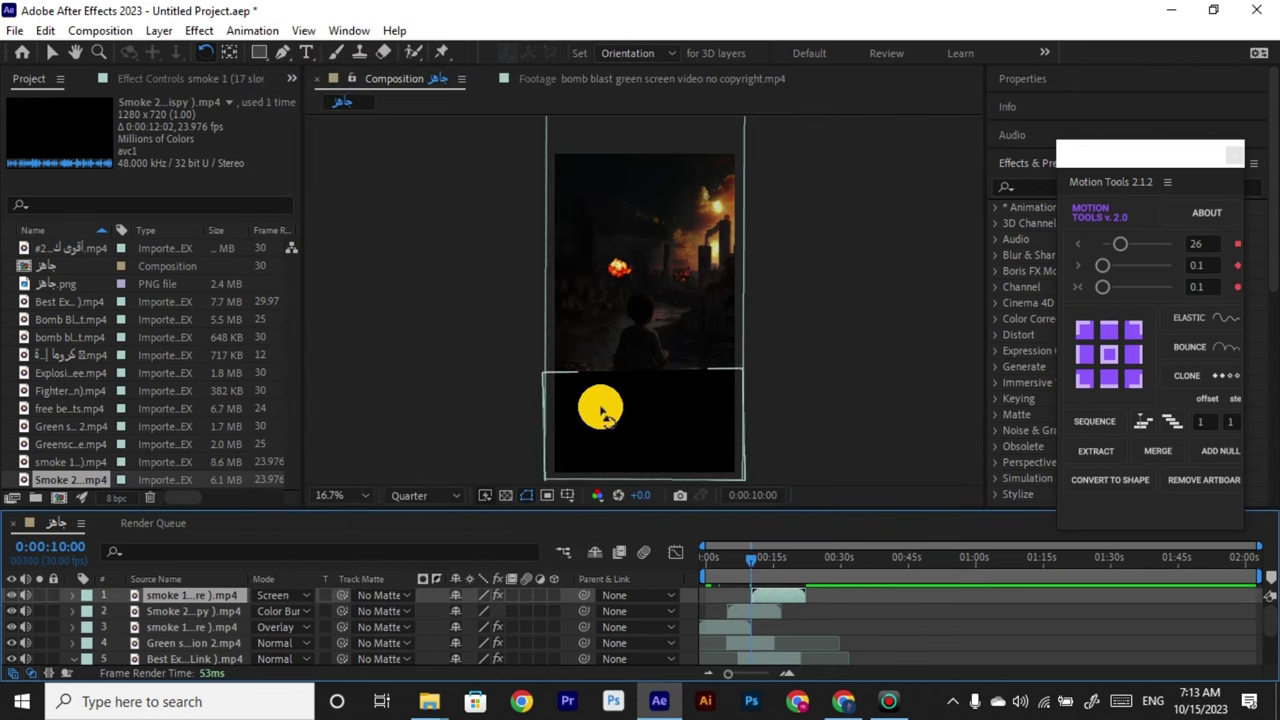
left_click(745, 607)
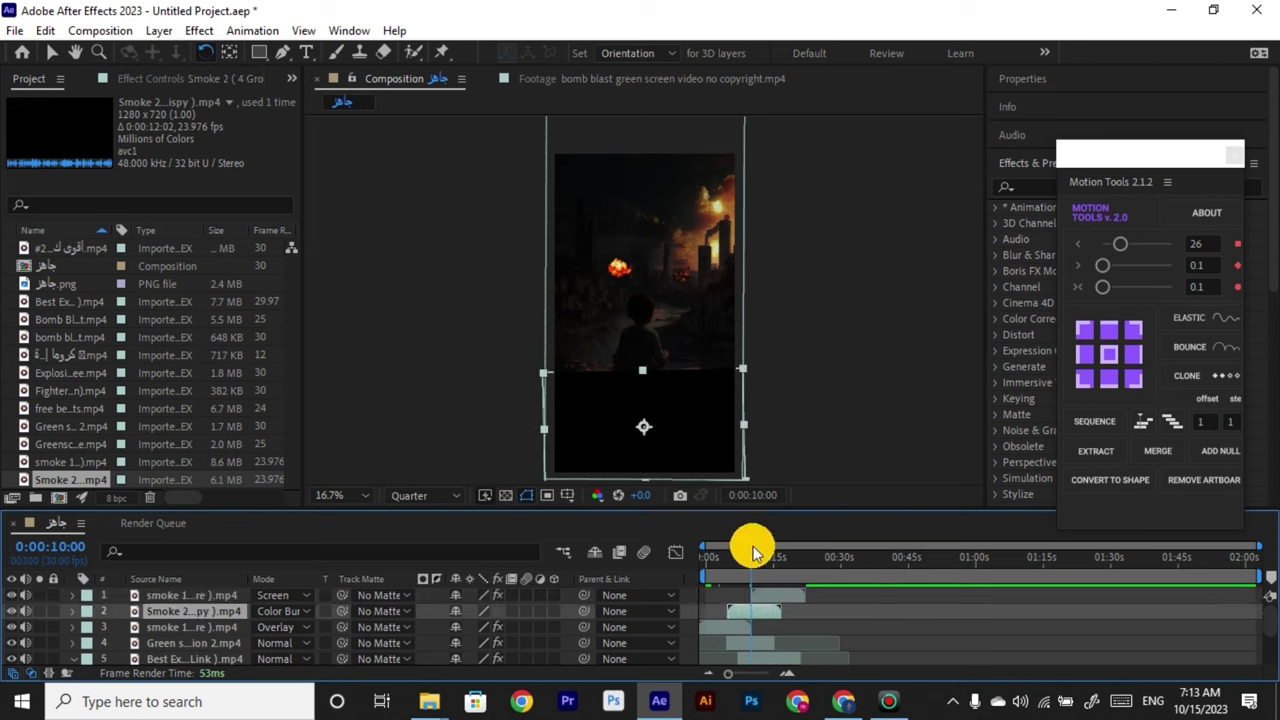
left_click_drag(756, 566, 749, 569)
key("Delete")
left_click(766, 598)
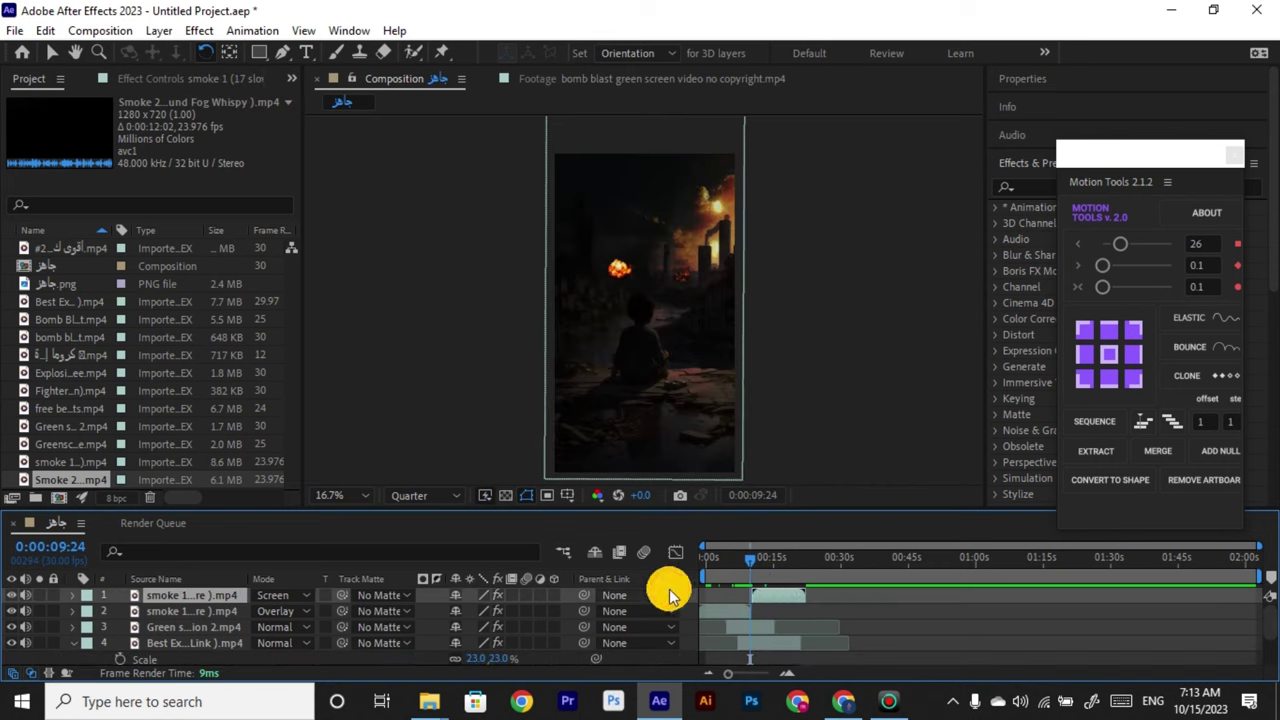
key("ctrl+z")
Return the top smoke 1 layer's blending mode to Overlay.
left_click(772, 598)
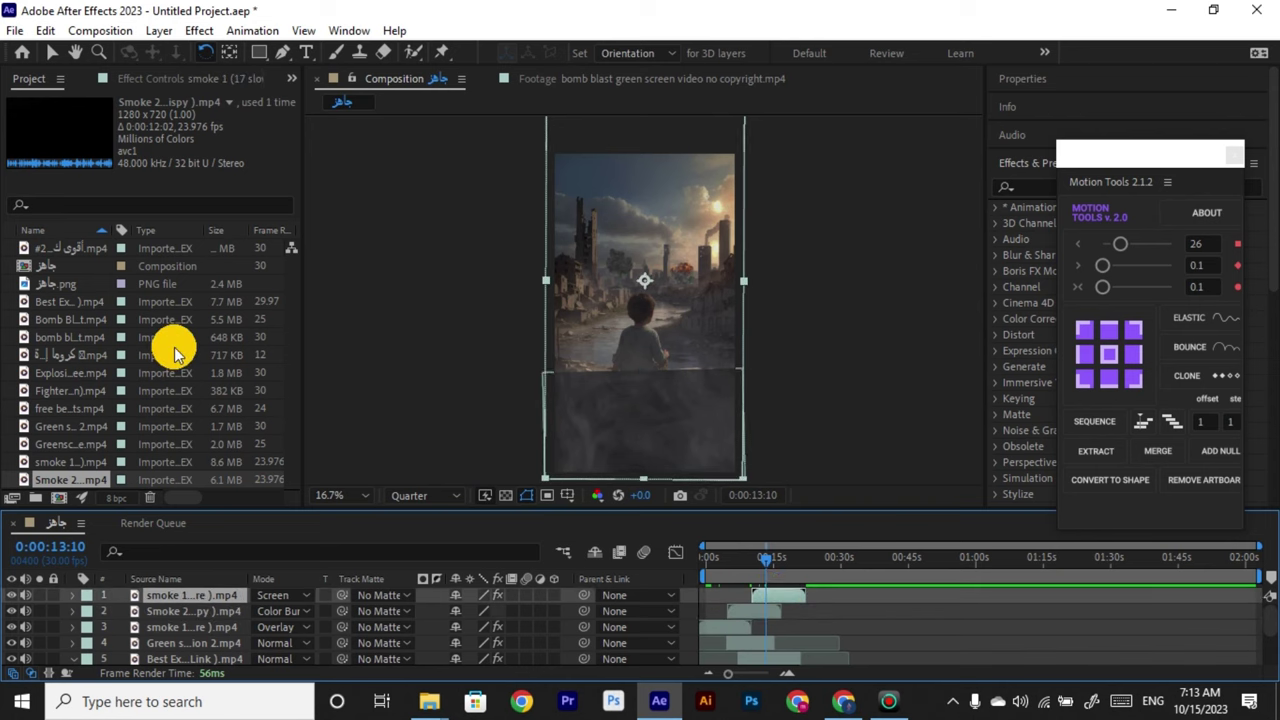
left_click(292, 598)
left_click(325, 405)
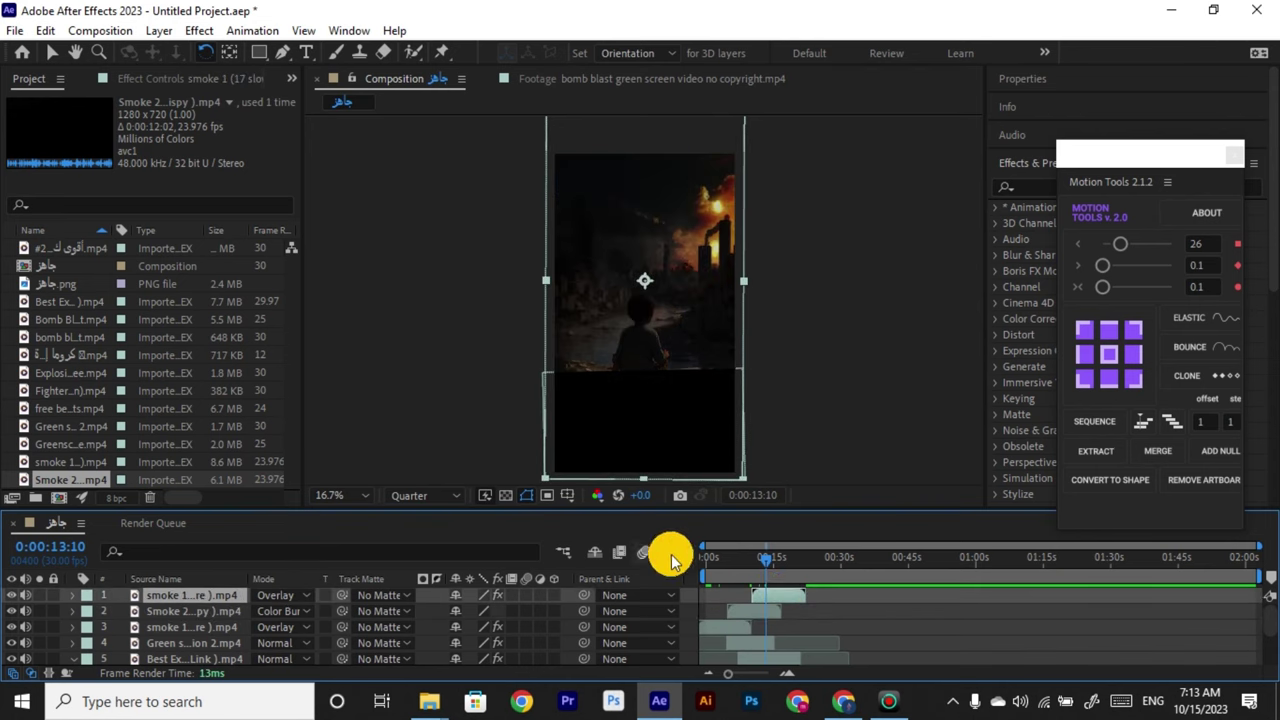
Try Screen and Overlay on the Smoke 2 layer at 0:00:09:18, and delete the layer from the composition.
left_click_drag(765, 562, 748, 567)
left_click(756, 610)
left_click(300, 611)
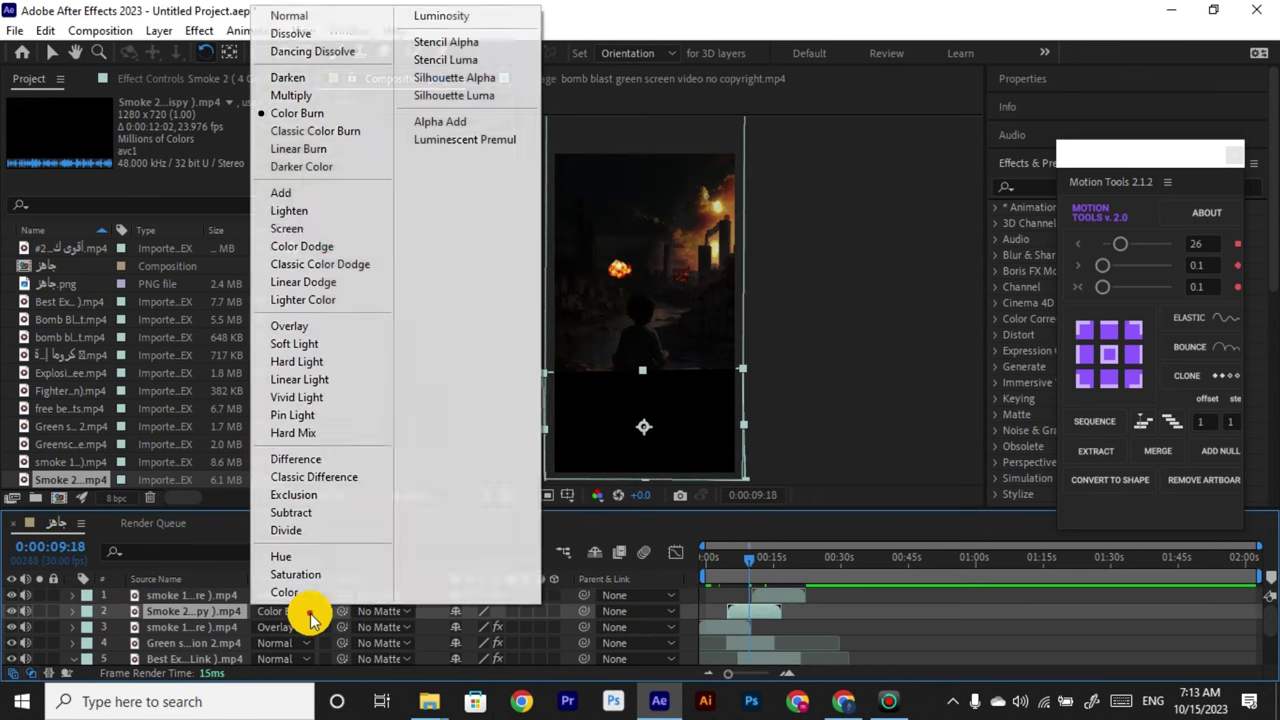
left_click(335, 226)
left_click(295, 611)
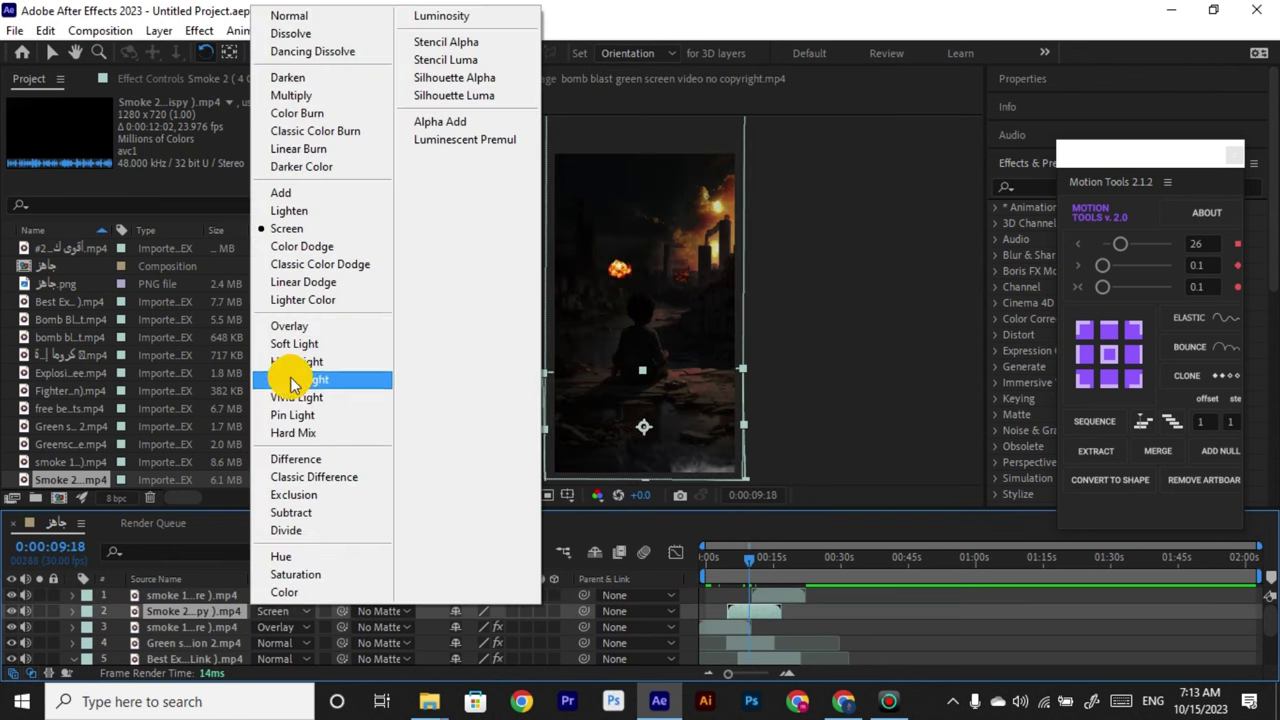
left_click(295, 326)
key("Delete")
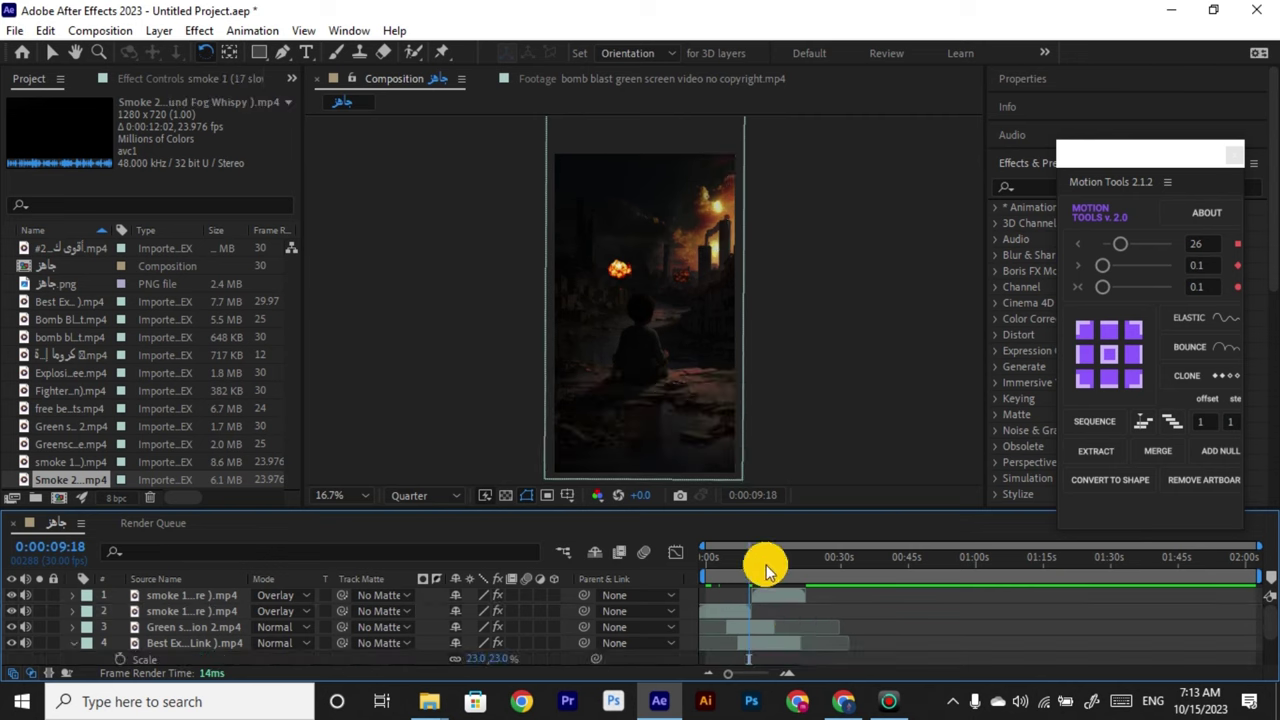
Check the clip timing around the explosions and shift the Green screen explosion 2 clip slightly earlier, with the playhead at 0:00:05:00.
left_click(741, 610)
mouse_move(752, 566)
left_mouse_down()
mouse_move(737, 566)
mouse_move(761, 565)
left_mouse_up()
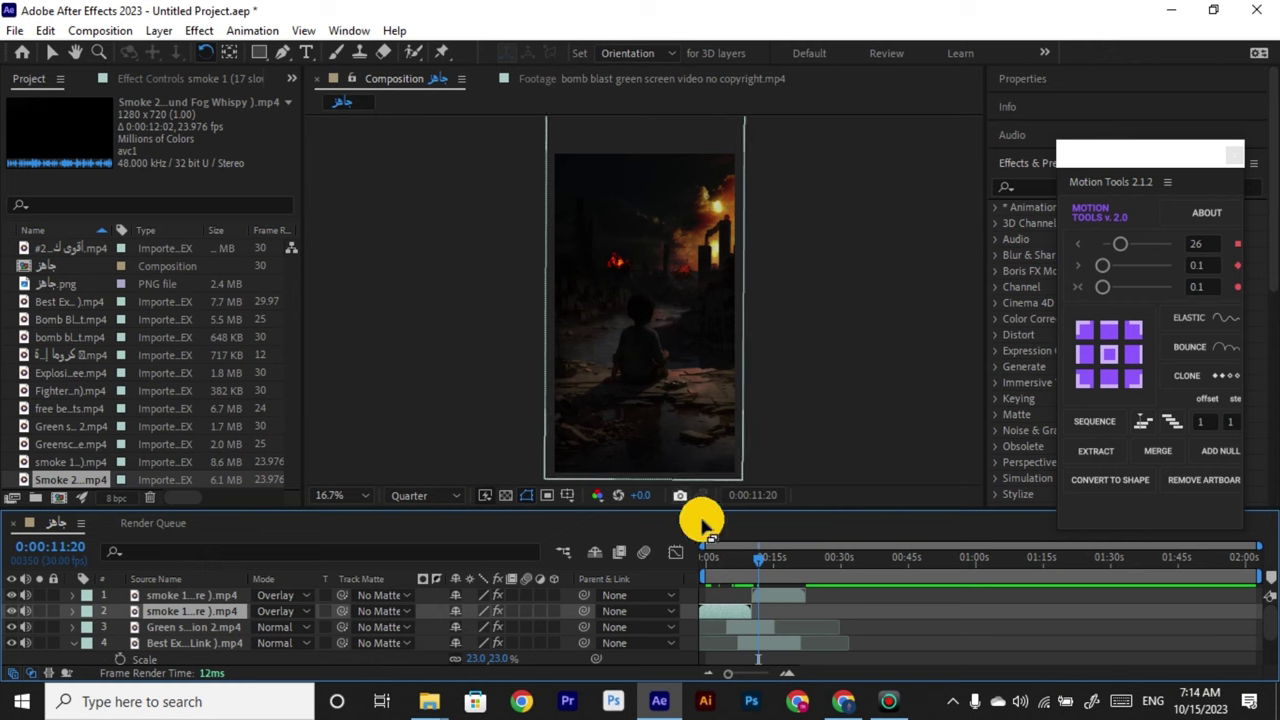
left_click(720, 575)
scroll(743, 614, "down", 2)
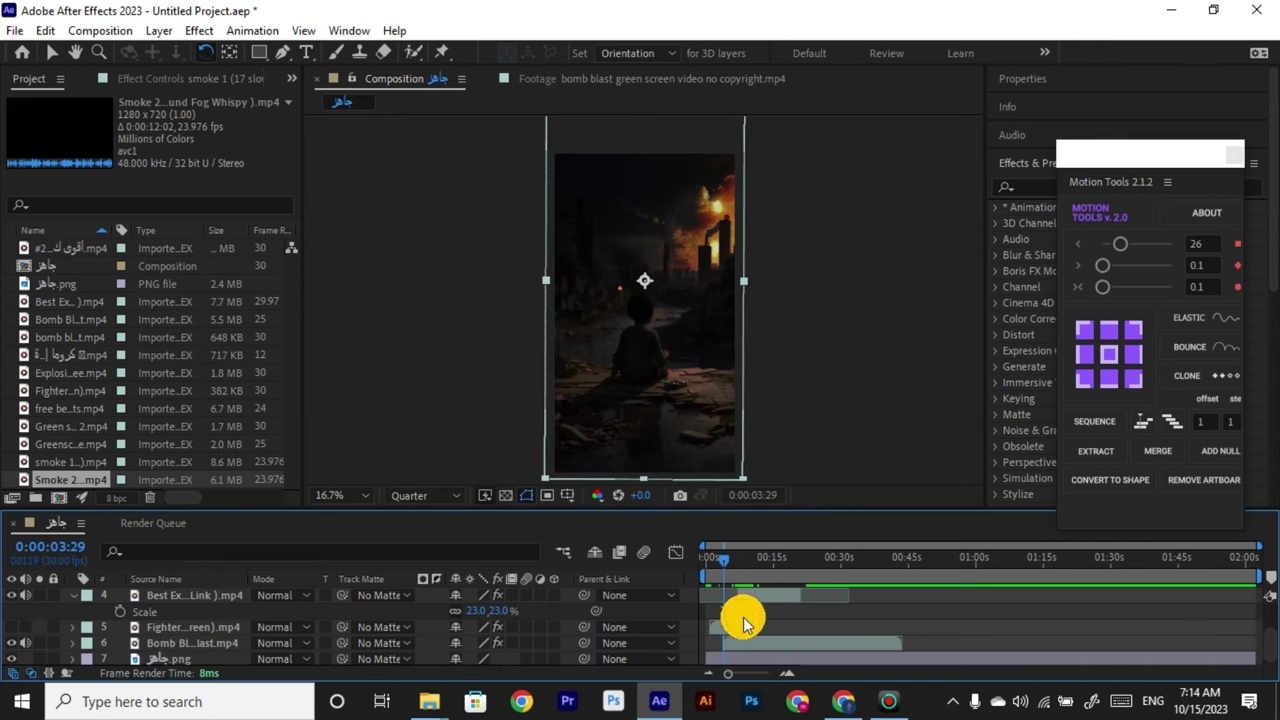
left_click(728, 566)
scroll(722, 614, "up", 2)
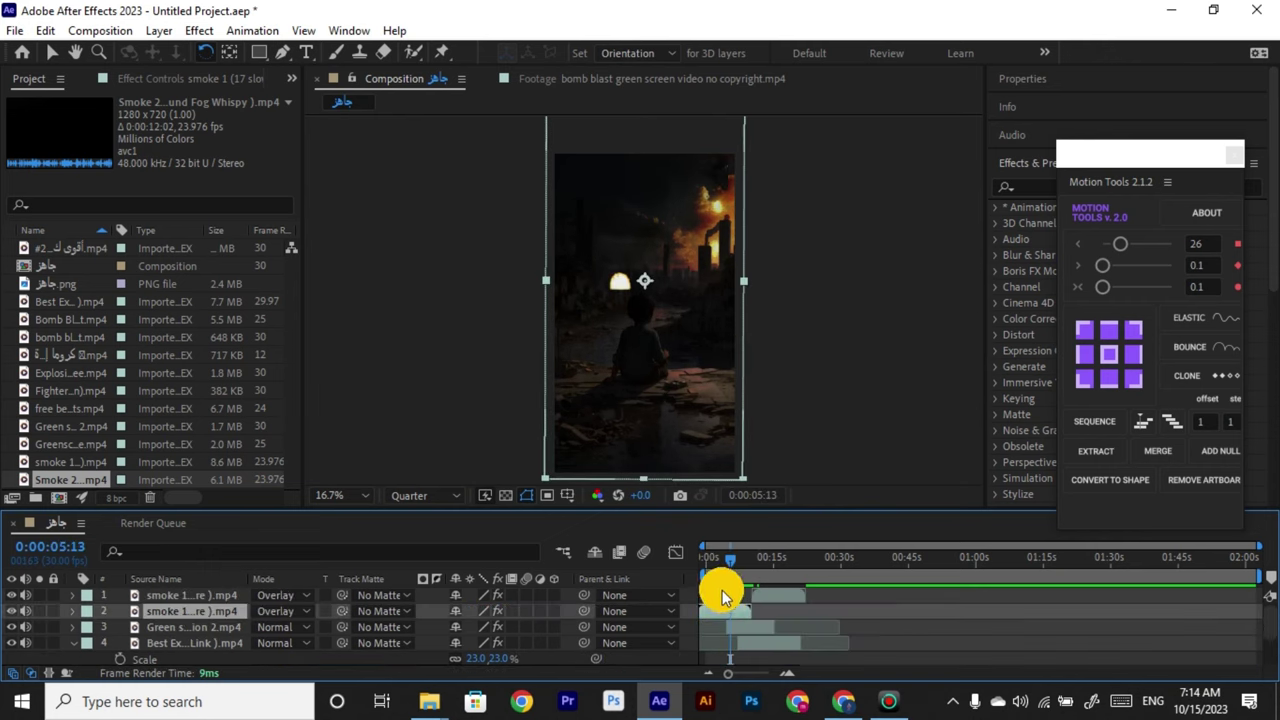
left_click(727, 563)
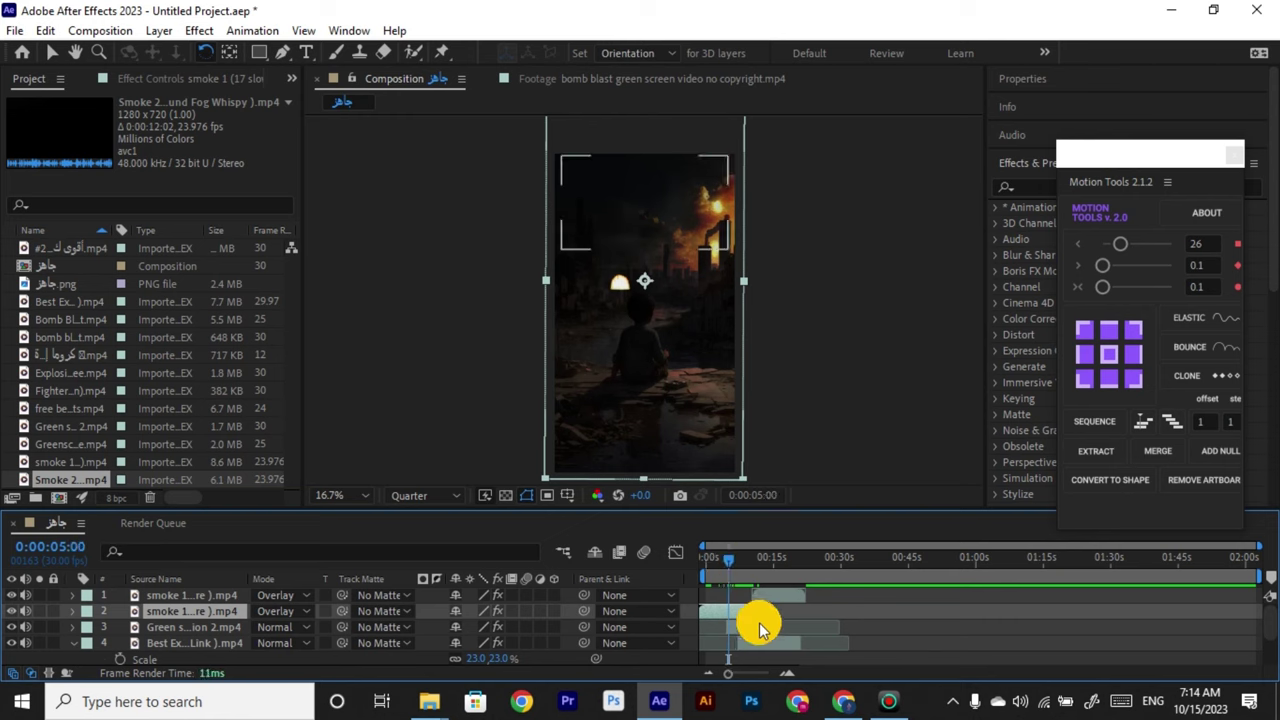
left_click_drag(748, 626, 740, 586)
Move the Green screen explosion 2 layer to the top of the layer stack, above both smoke 1 layers.
left_click_drag(209, 626, 214, 608)
scroll(660, 631, "down", 3)
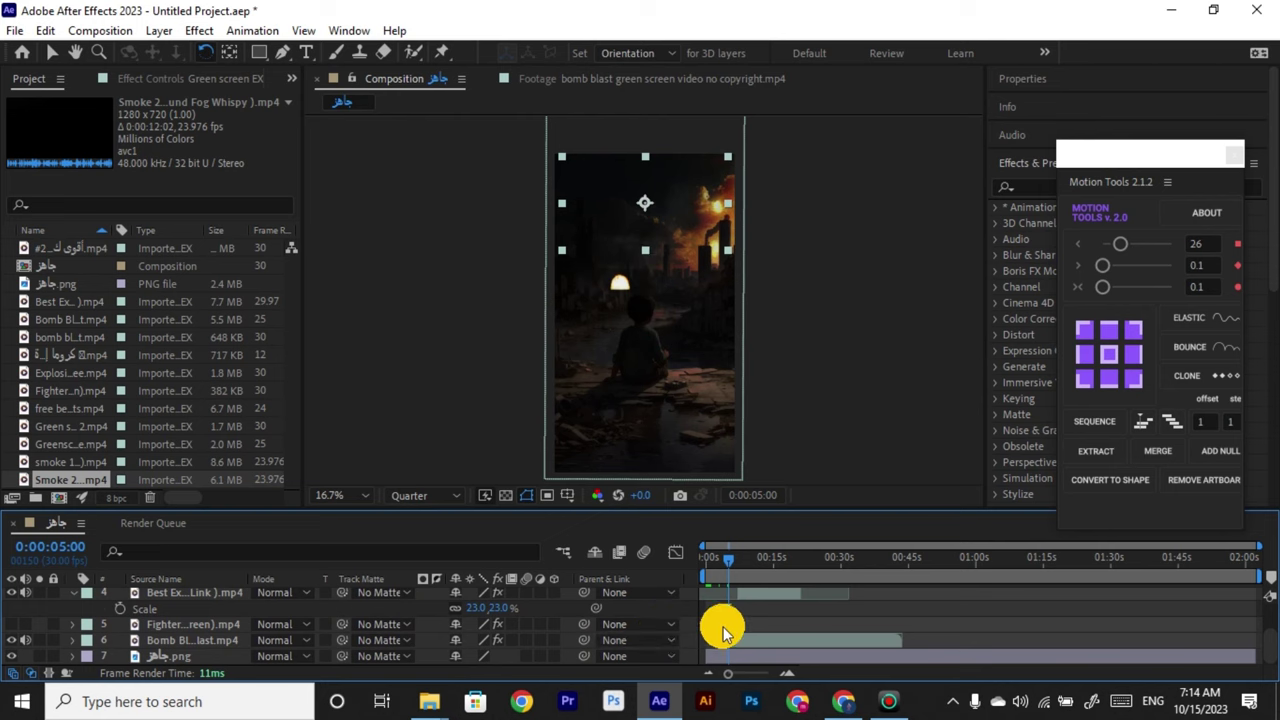
left_click(220, 622)
scroll(686, 629, "up", 3)
left_click(734, 611)
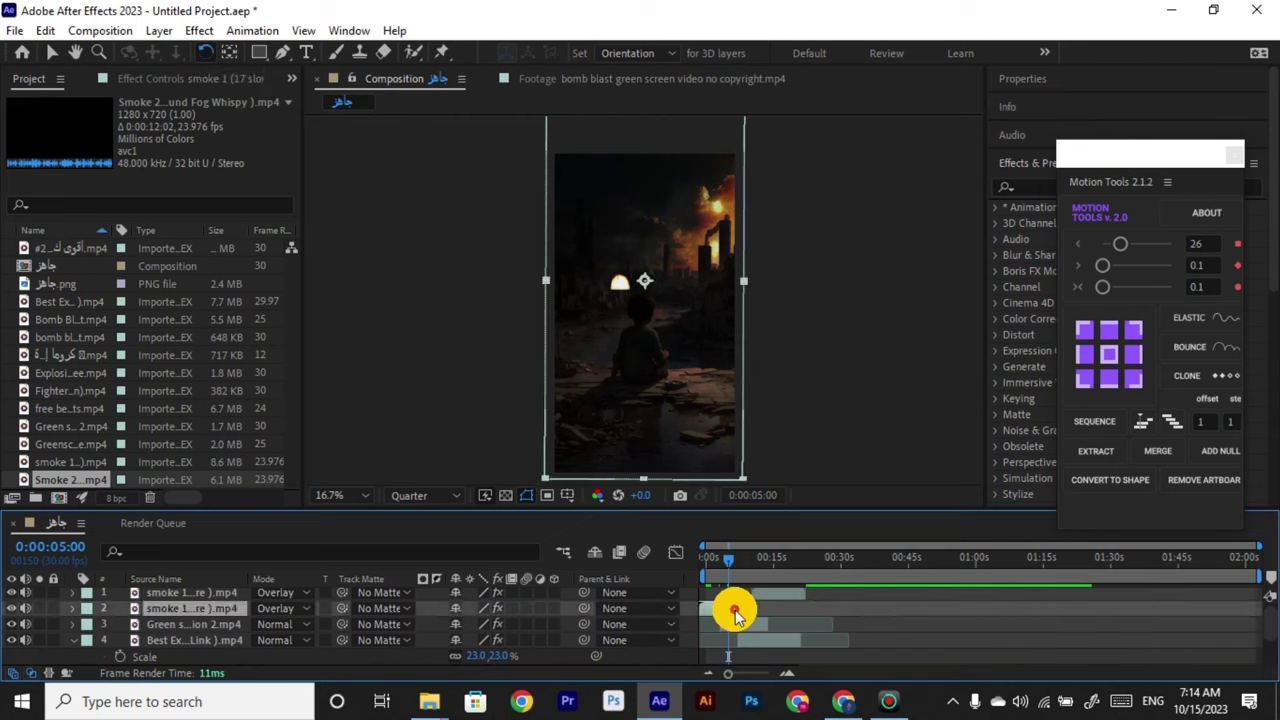
left_click(731, 624)
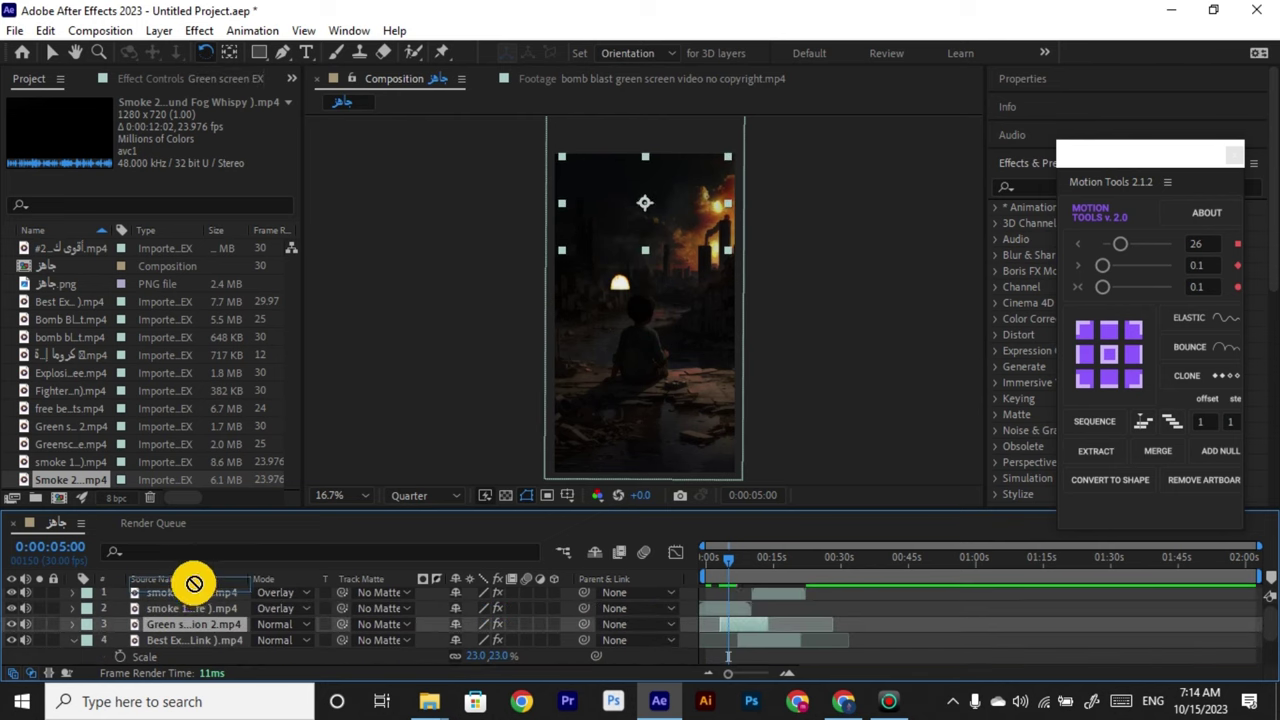
left_click_drag(195, 583, 195, 593)
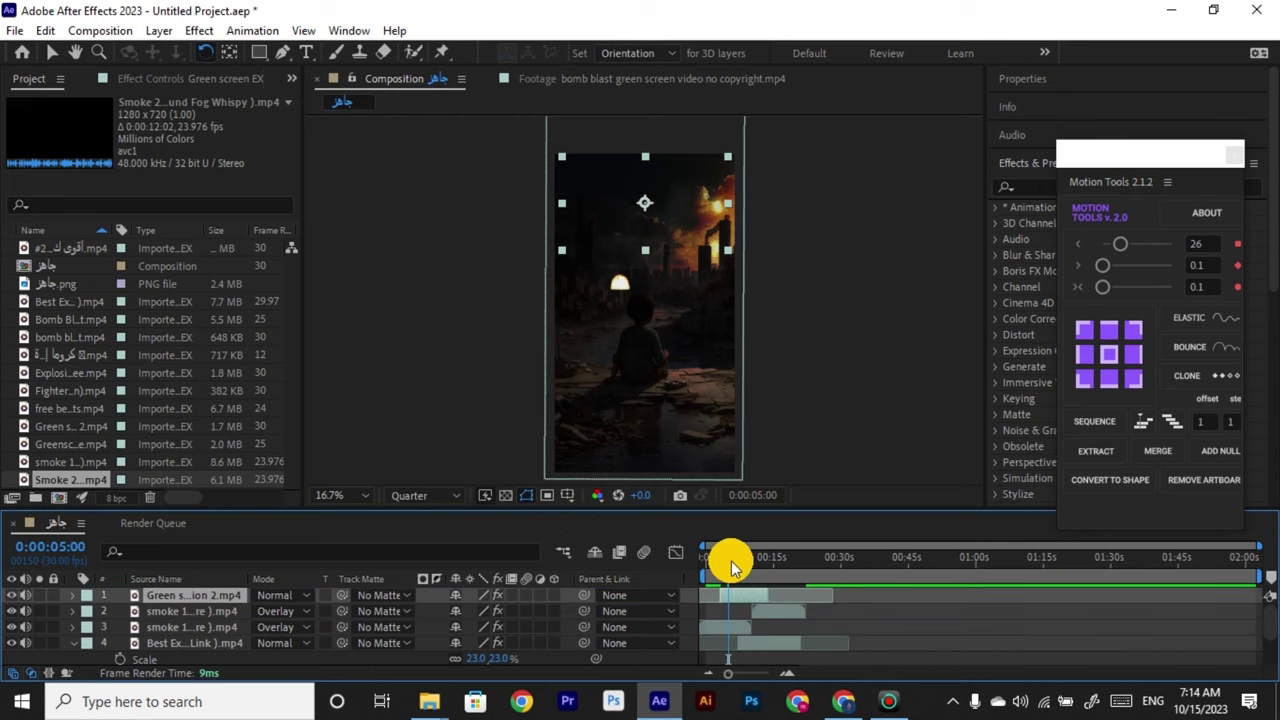
Preview the explosions and smoke from about 0:00:03:04, and inspect the first smoke 1 layer's properties at 0:00:07:21.
key("space")
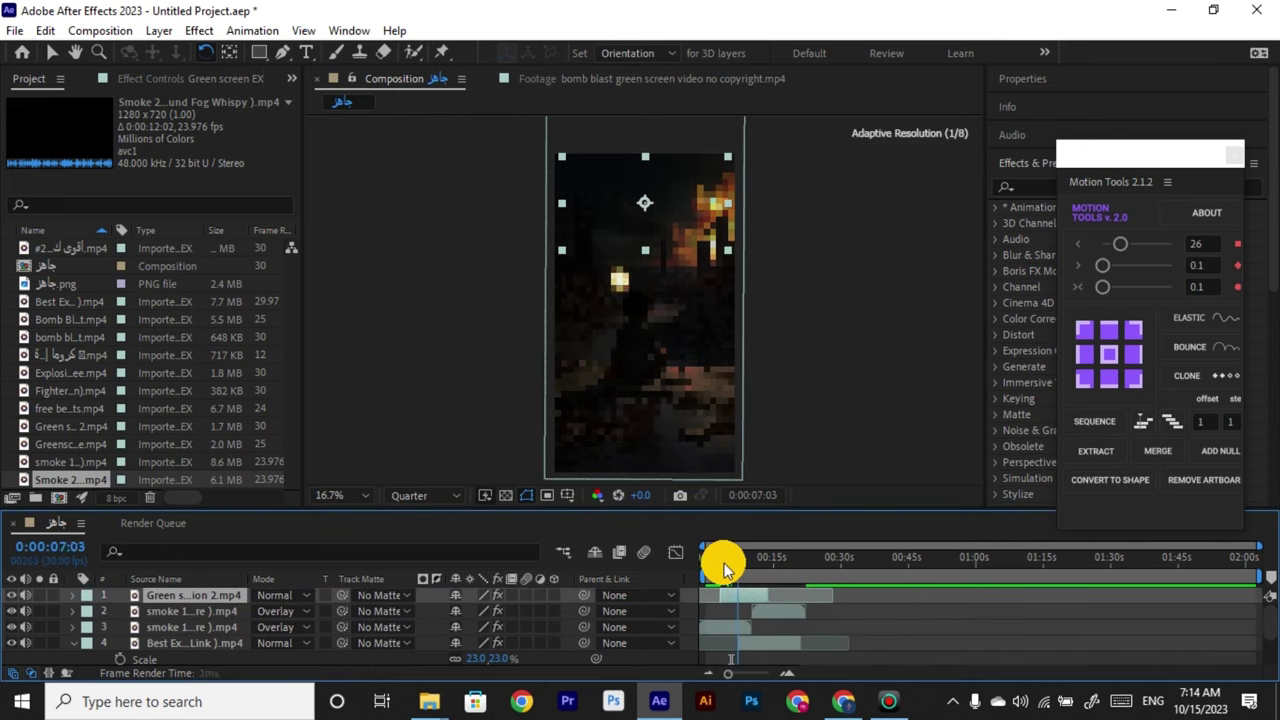
left_click(721, 567)
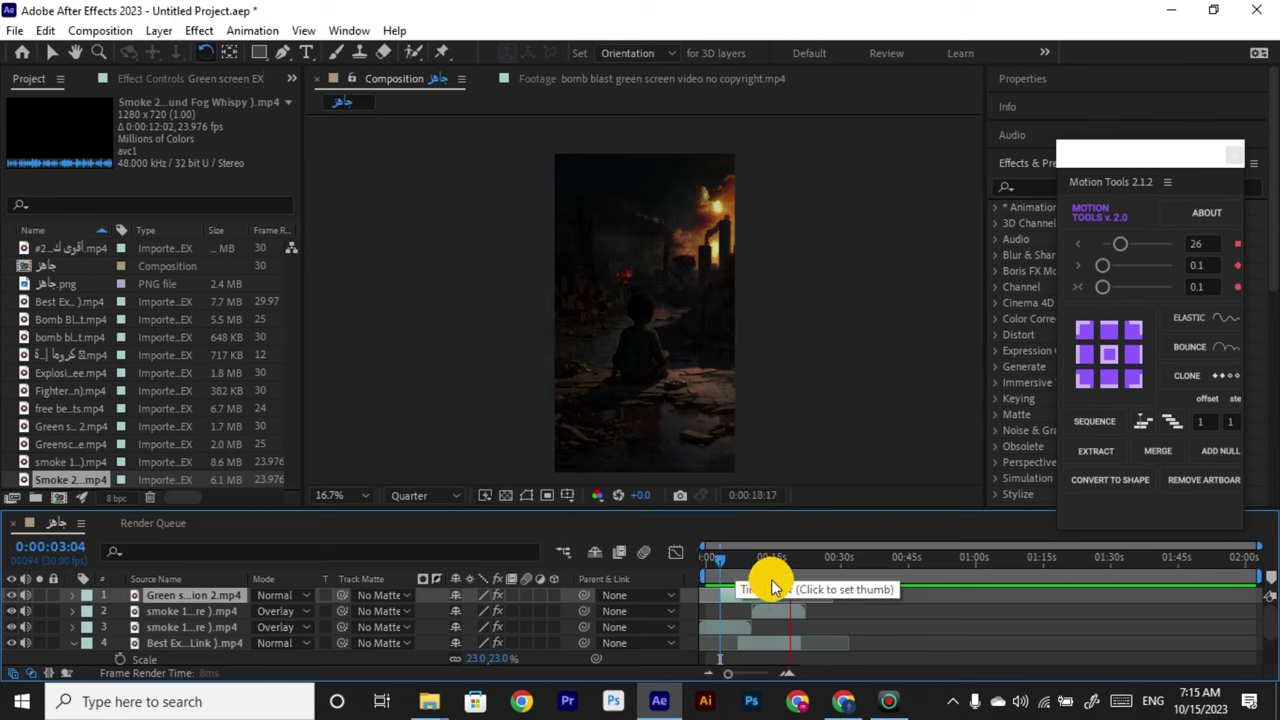
left_click(732, 578)
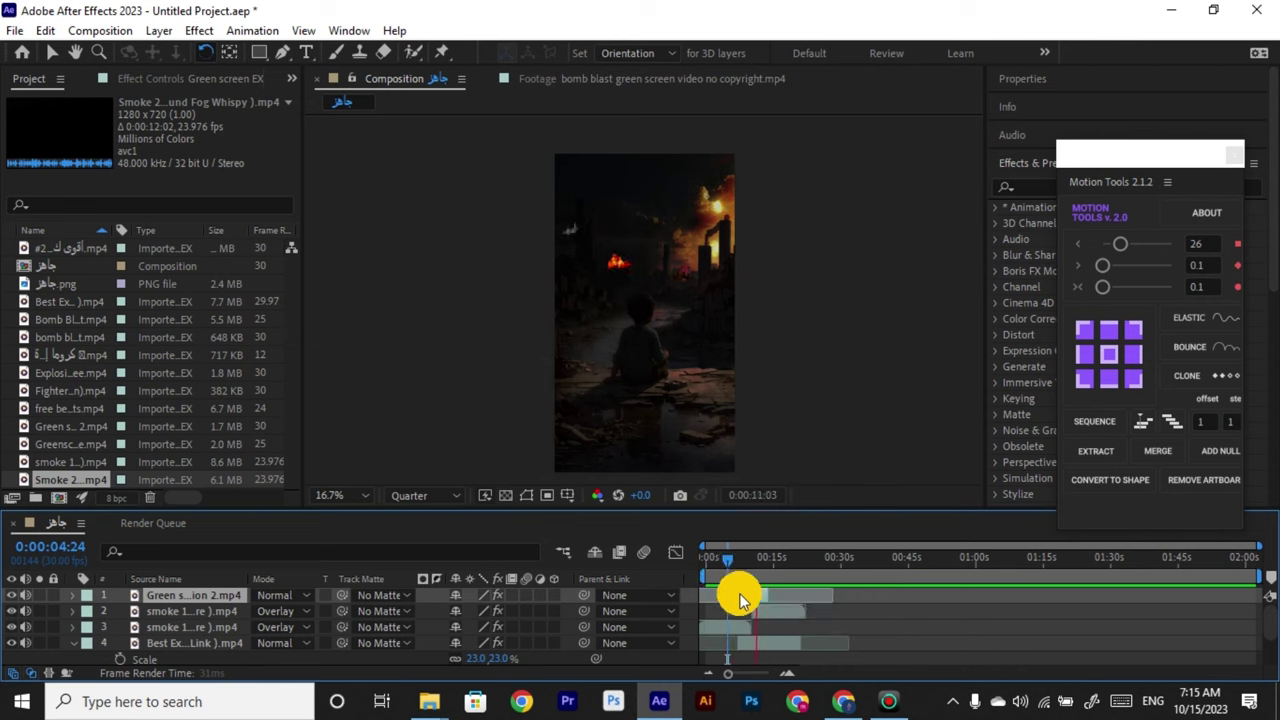
key("space")
left_click(740, 564)
left_click(729, 624)
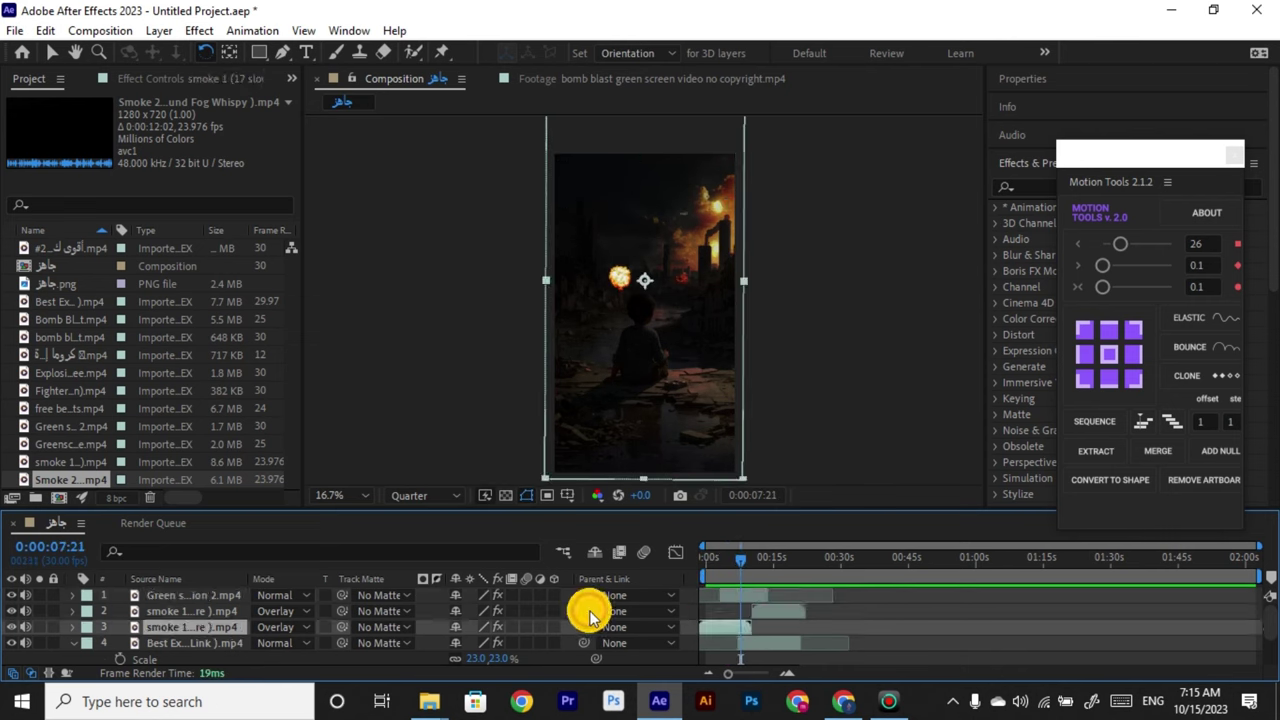
left_click(72, 627)
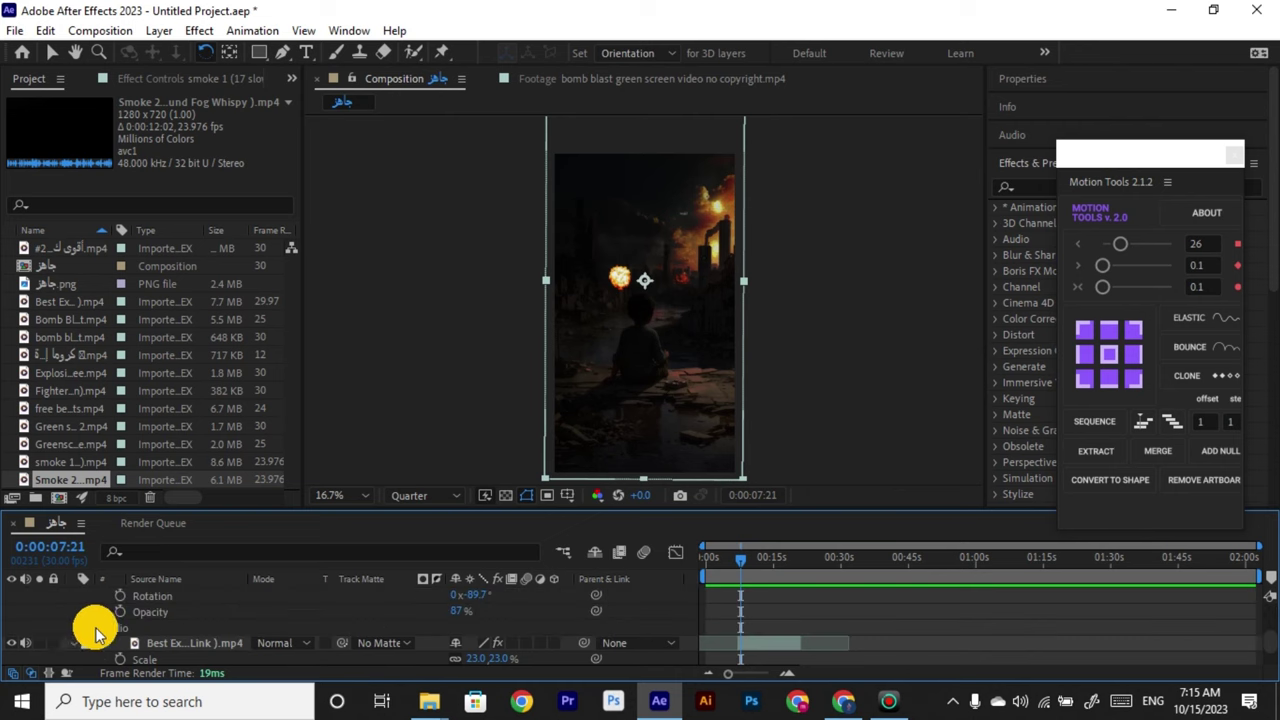
Replace the second smoke 1 clip with a duplicate of the first, starting where the first one ends, and preview the transition.
left_click(766, 610)
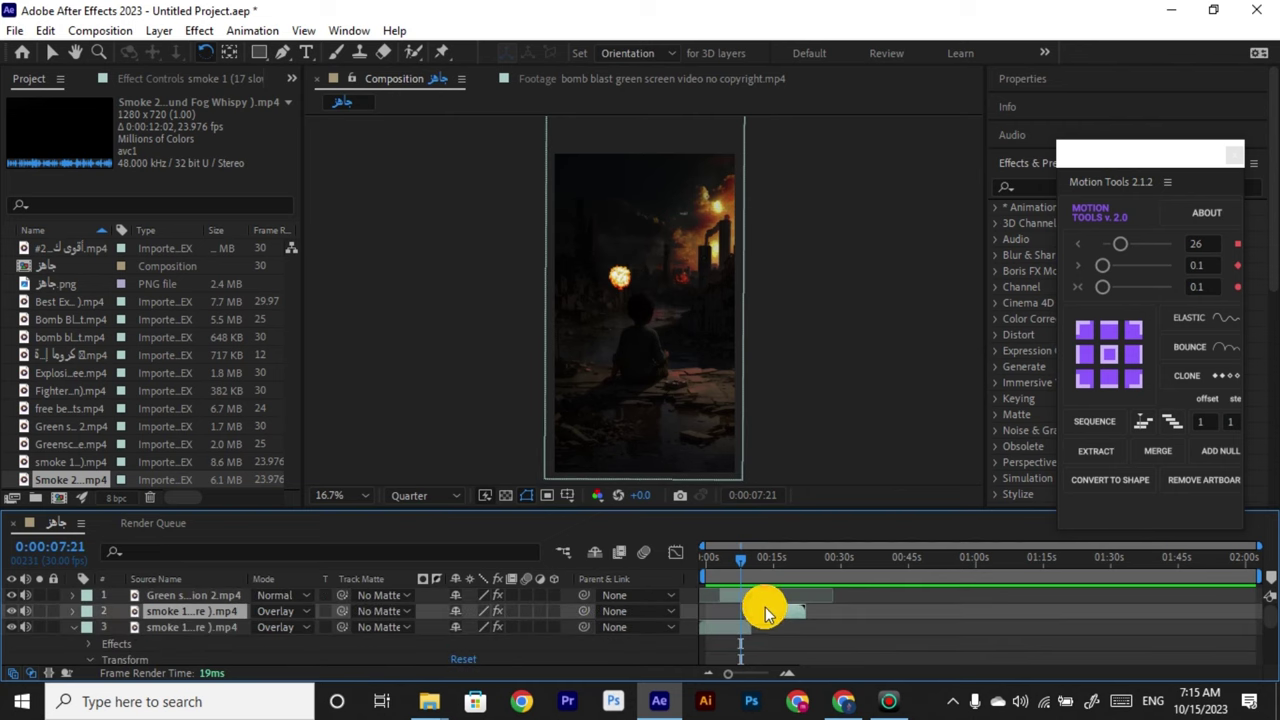
key("Delete")
left_click(732, 616)
key("ctrl+d")
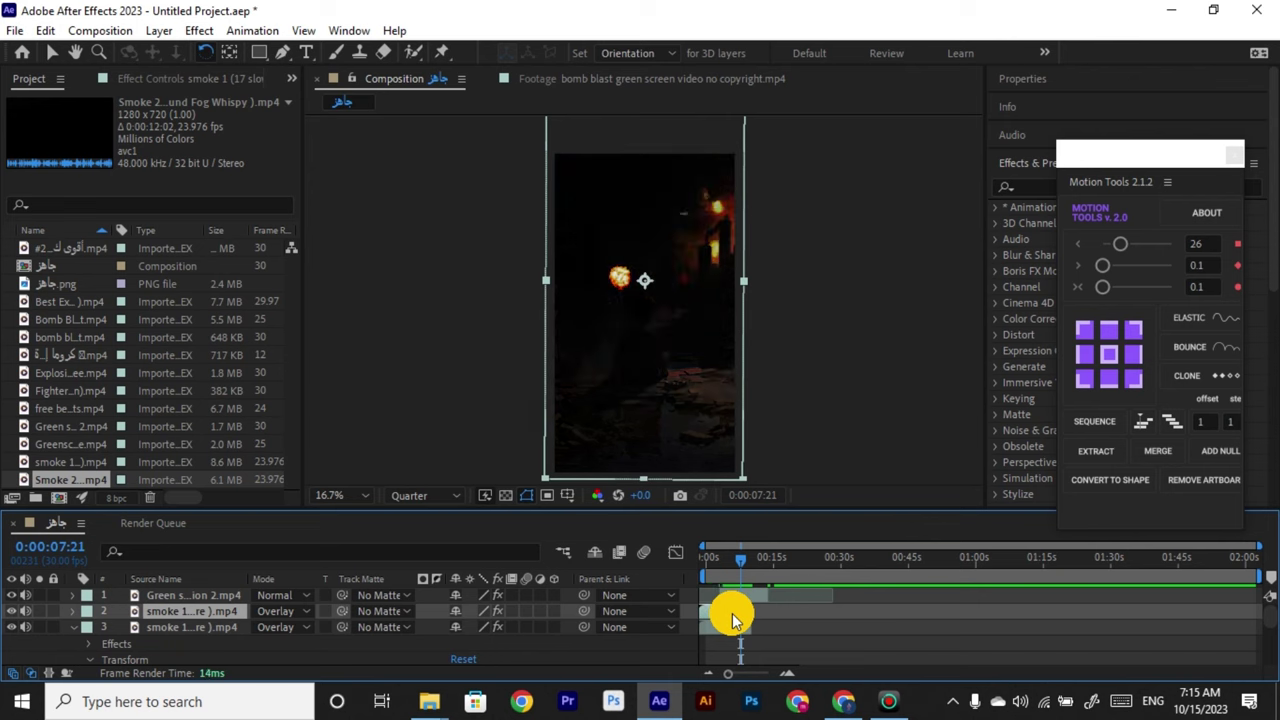
left_click_drag(743, 617, 787, 624)
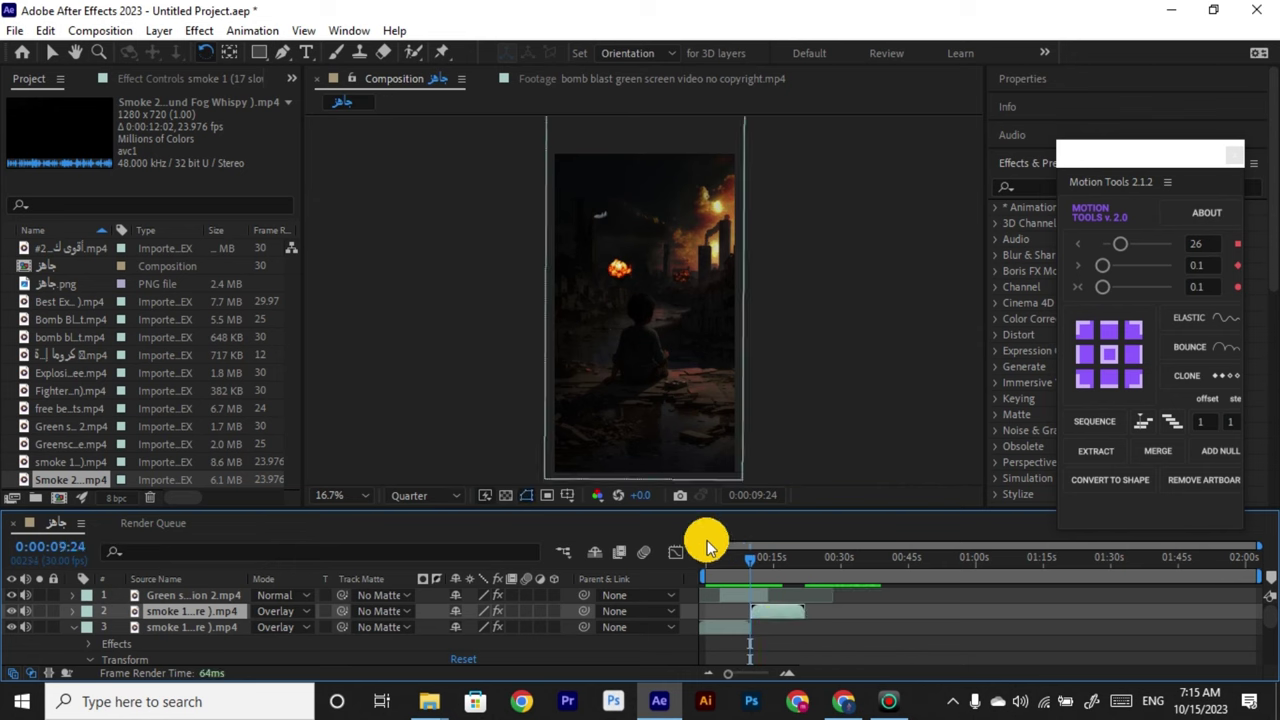
left_click(737, 564)
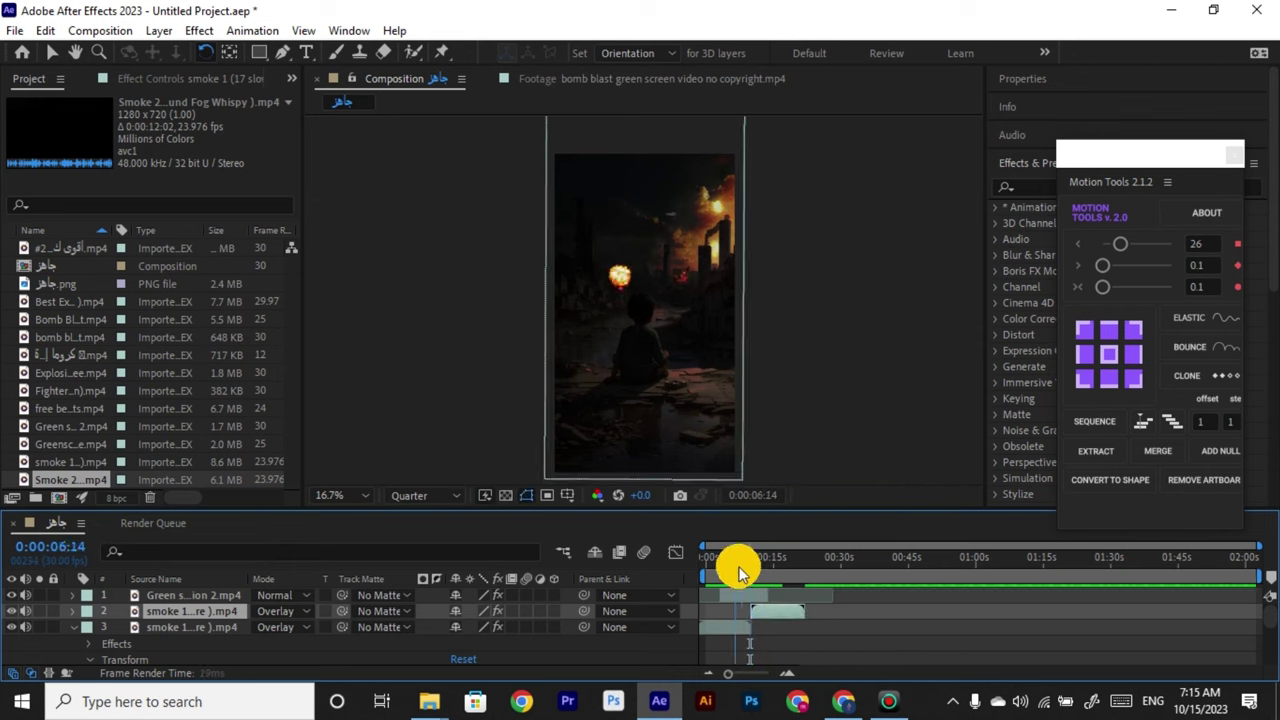
Add the fire sparks clip titled in Arabic, ending in HD 2022, from the footage folder to the composition as the top layer.
left_click(93, 465)
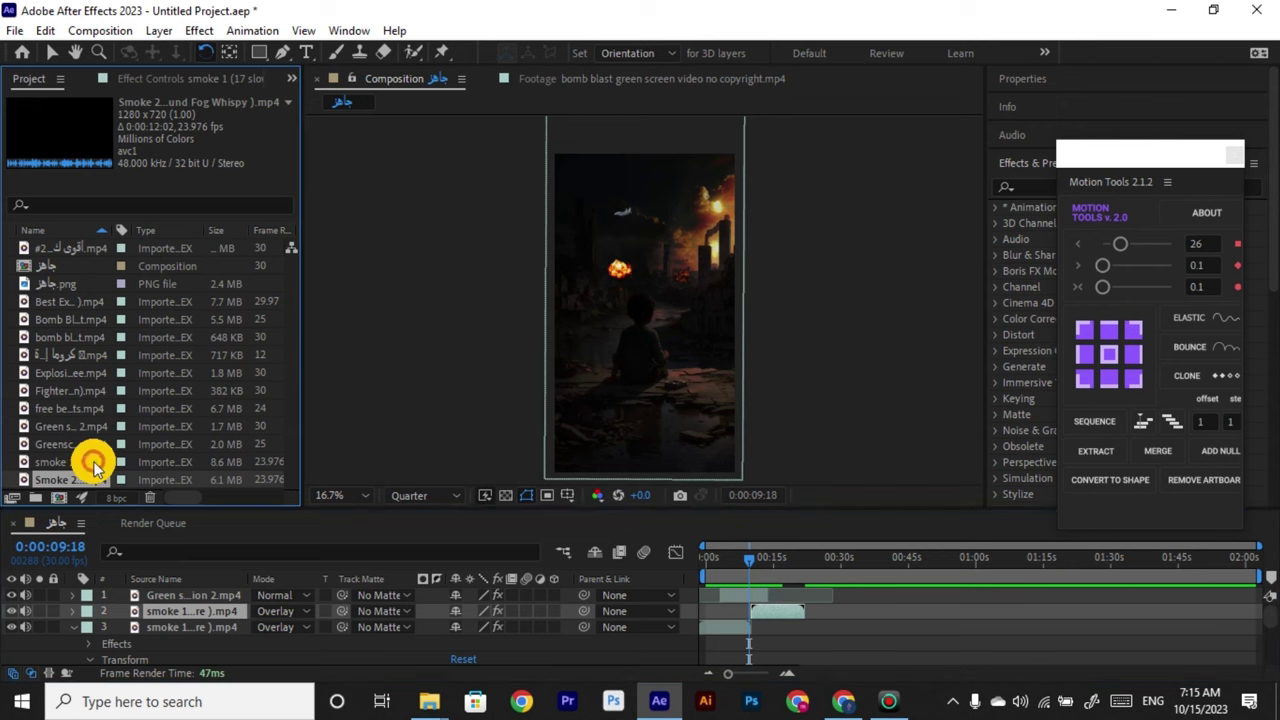
left_click(424, 700)
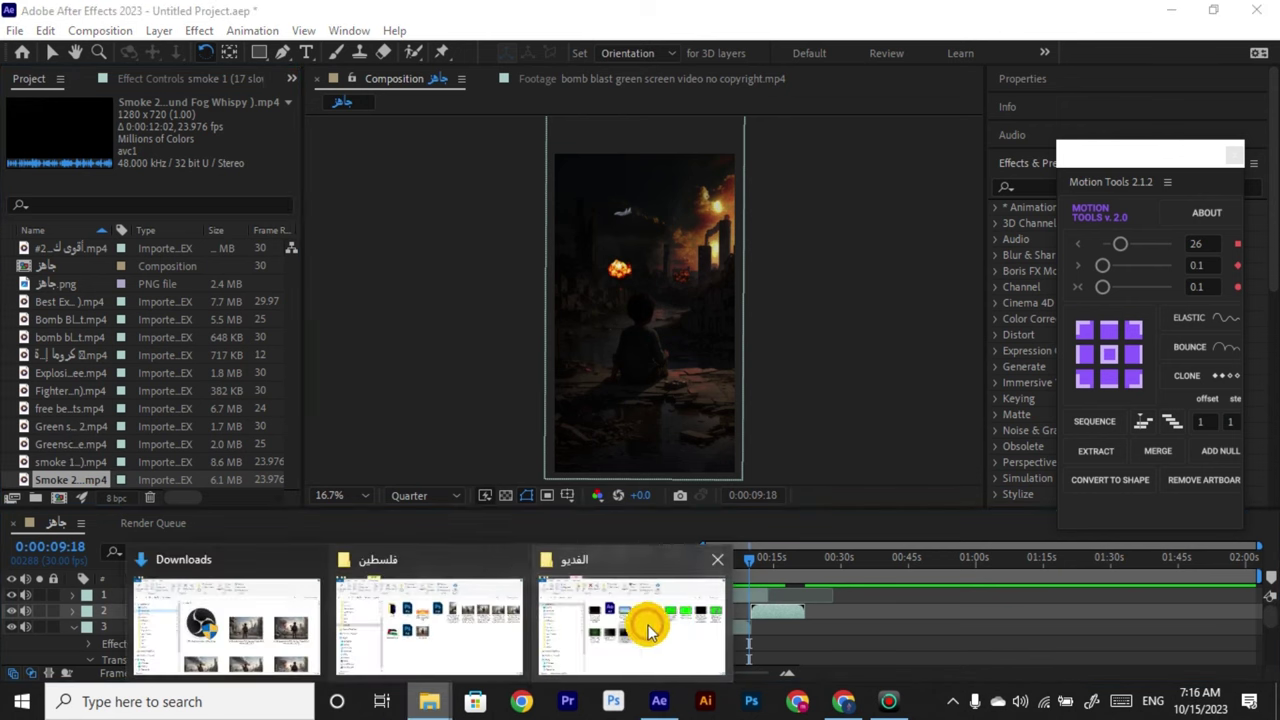
left_click(651, 623)
left_click(411, 256)
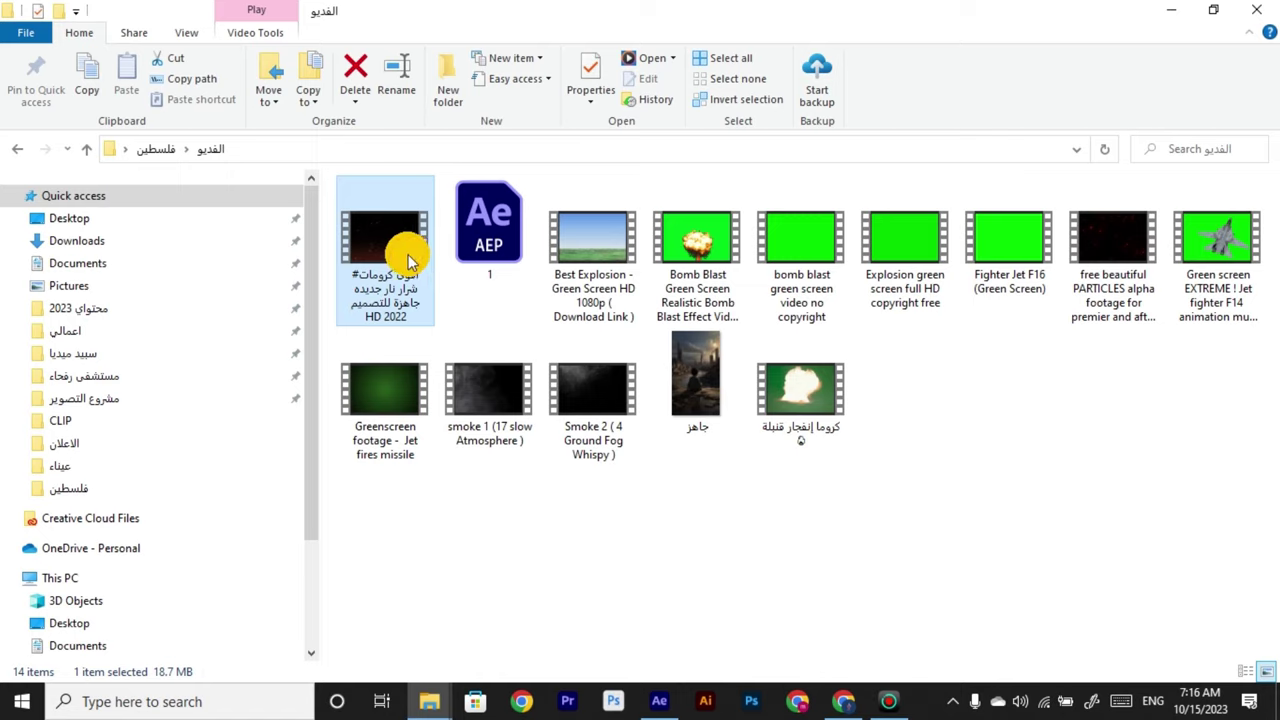
left_click_drag(489, 390, 731, 600)
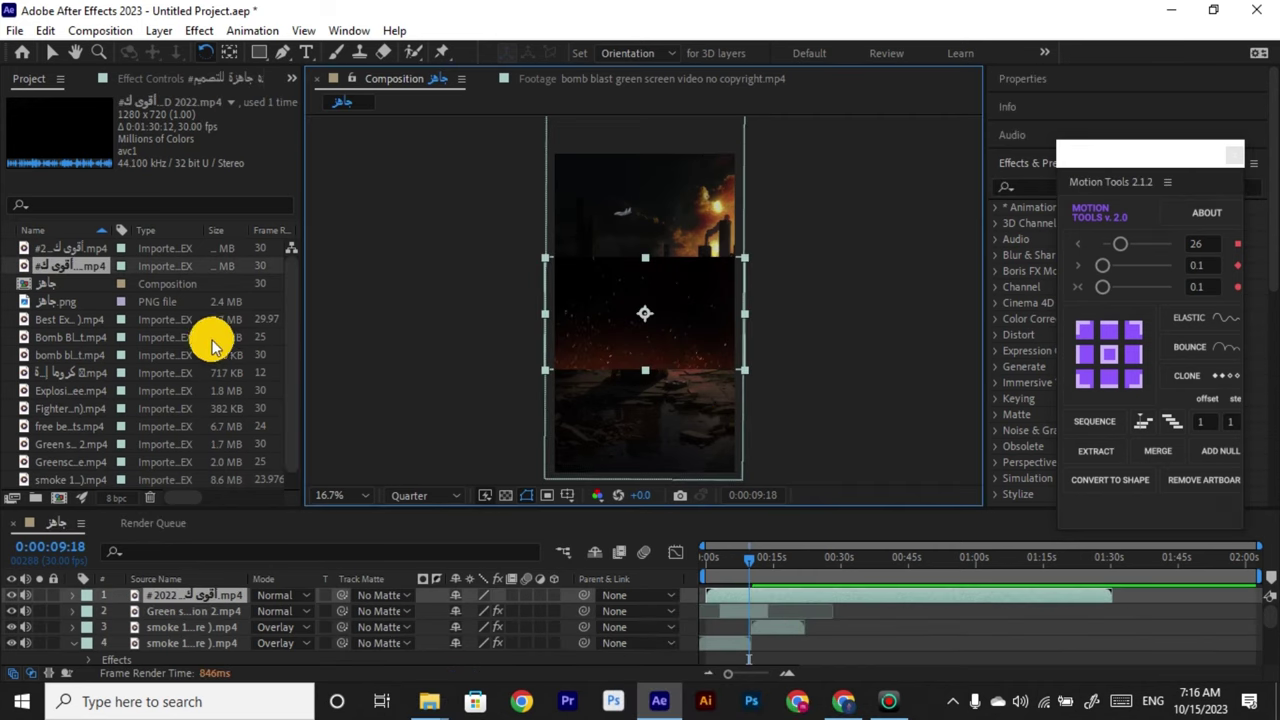
Try the Overlay blending mode on the fire sparks layer and check the composite at 0:00:14:05.
left_click(205, 31)
mouse_move(240, 378)
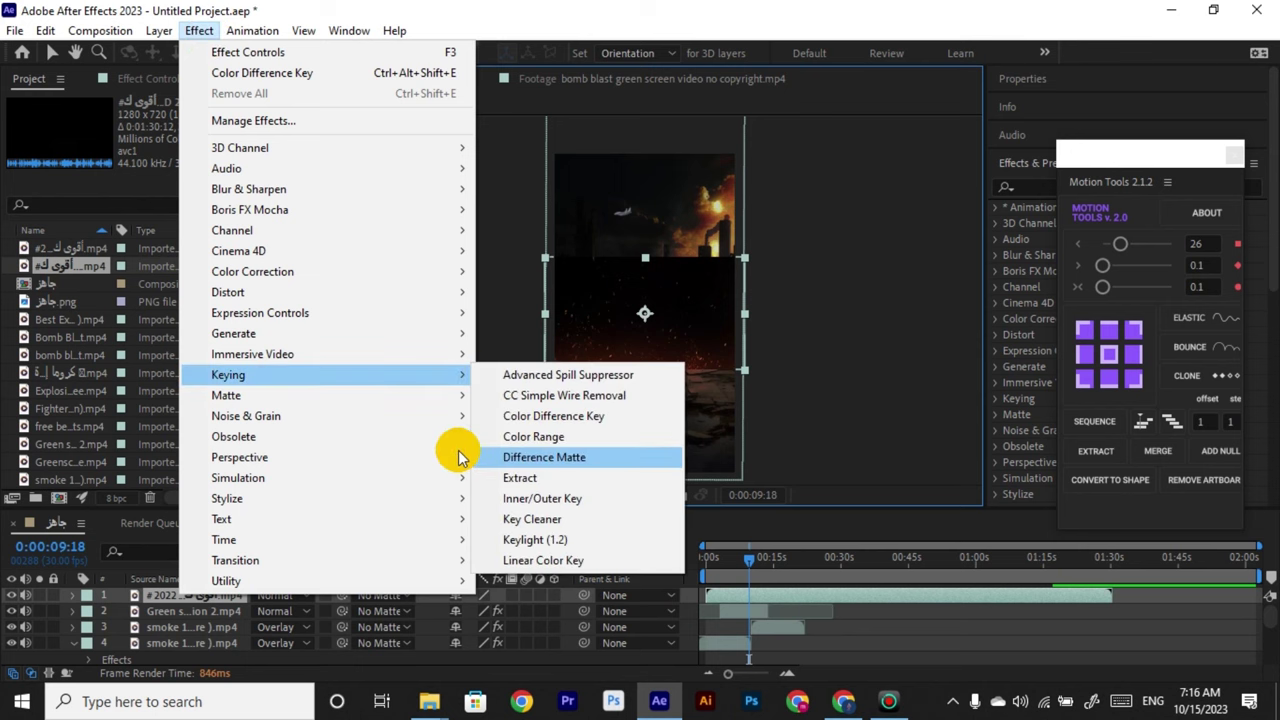
left_click(303, 597)
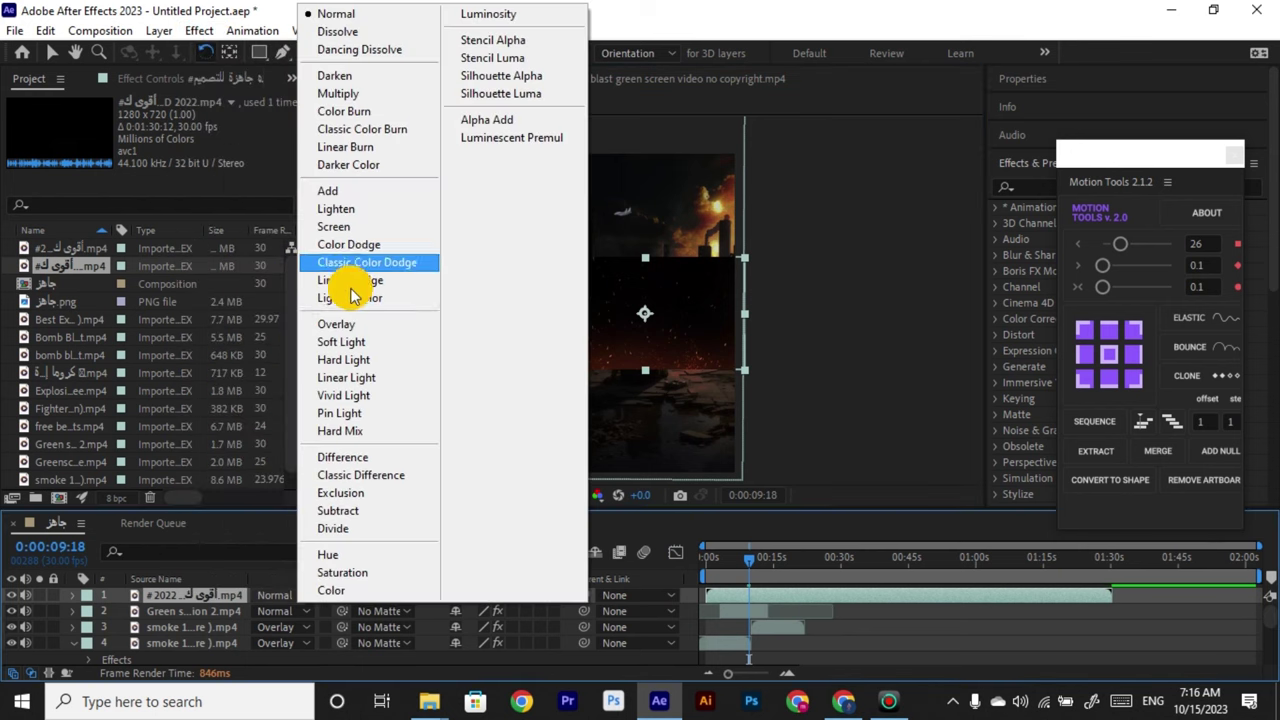
left_click(345, 324)
left_click_drag(749, 257, 771, 243)
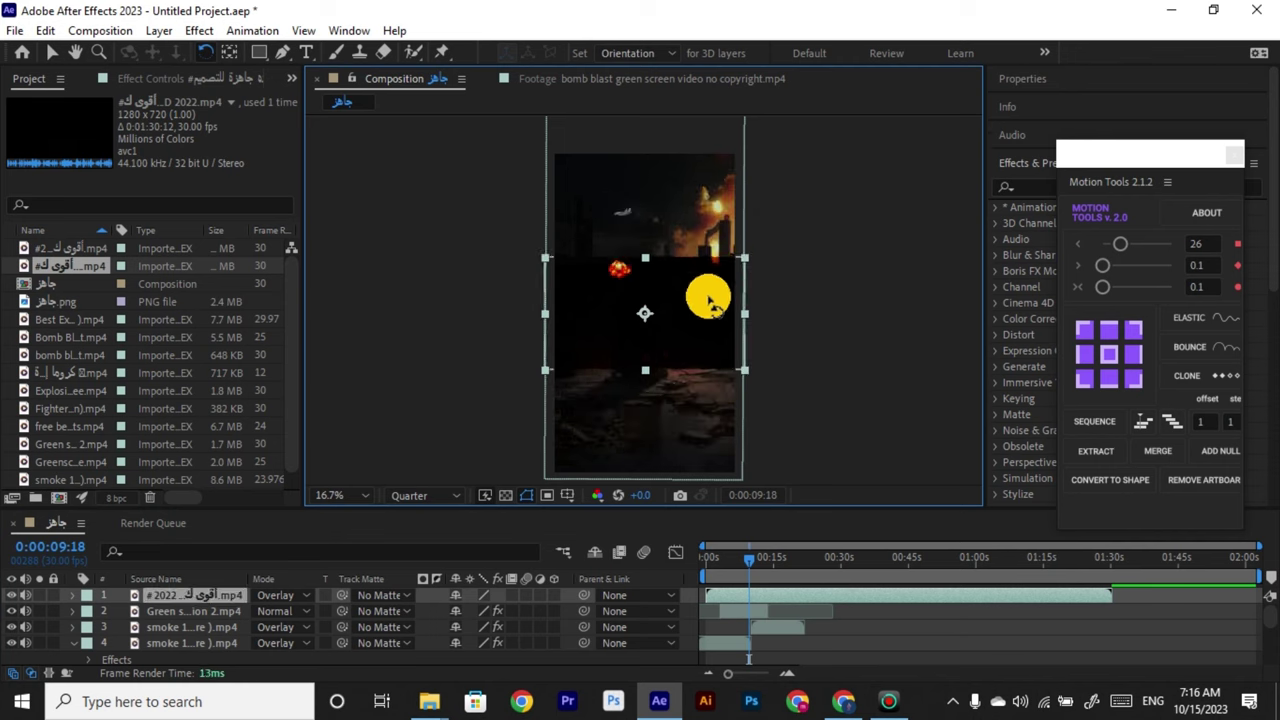
left_click_drag(754, 563, 767, 566)
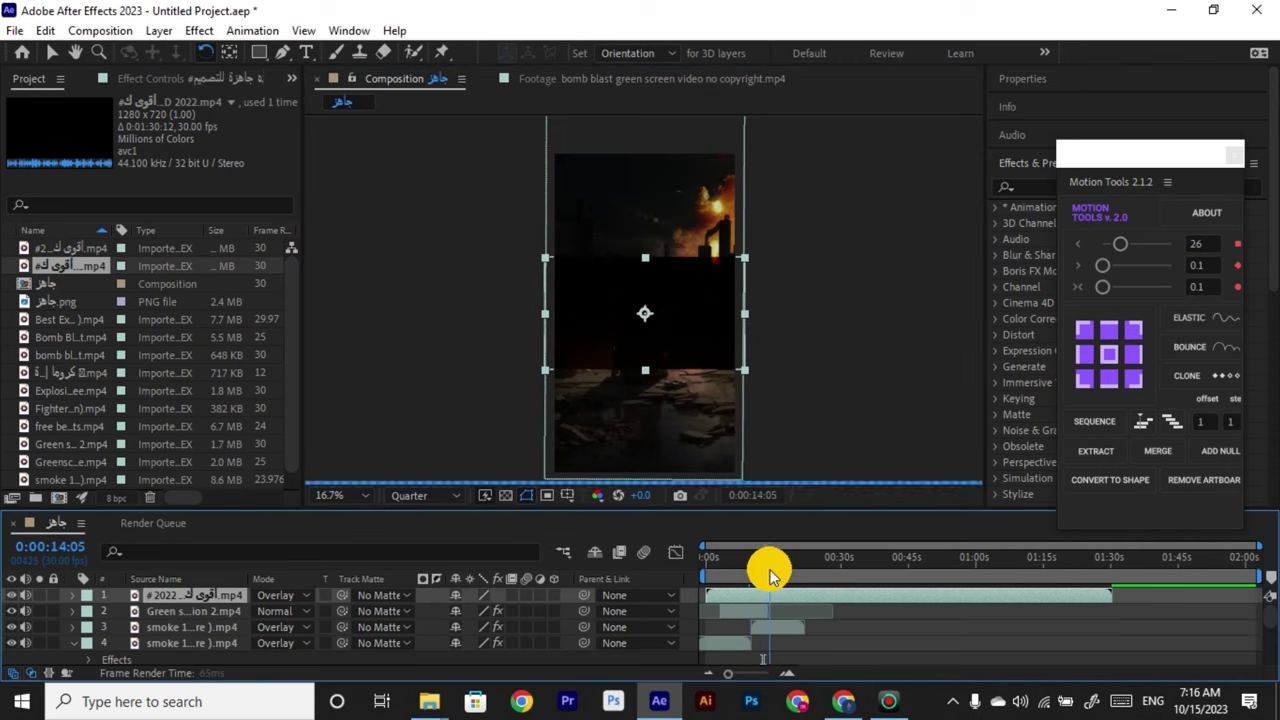
Scale the fire sparks layer to about 304% so it covers the whole frame and set its blending mode to Screen.
left_click(52, 52)
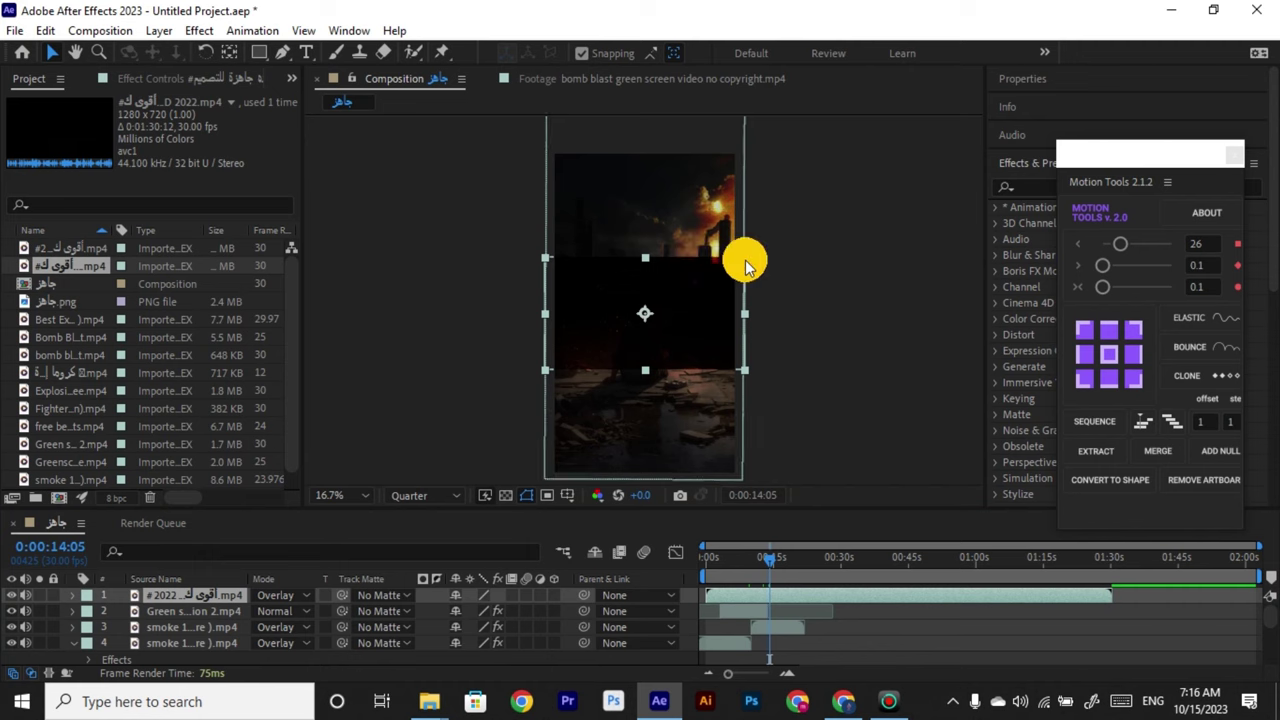
left_click_drag(745, 265, 949, 163)
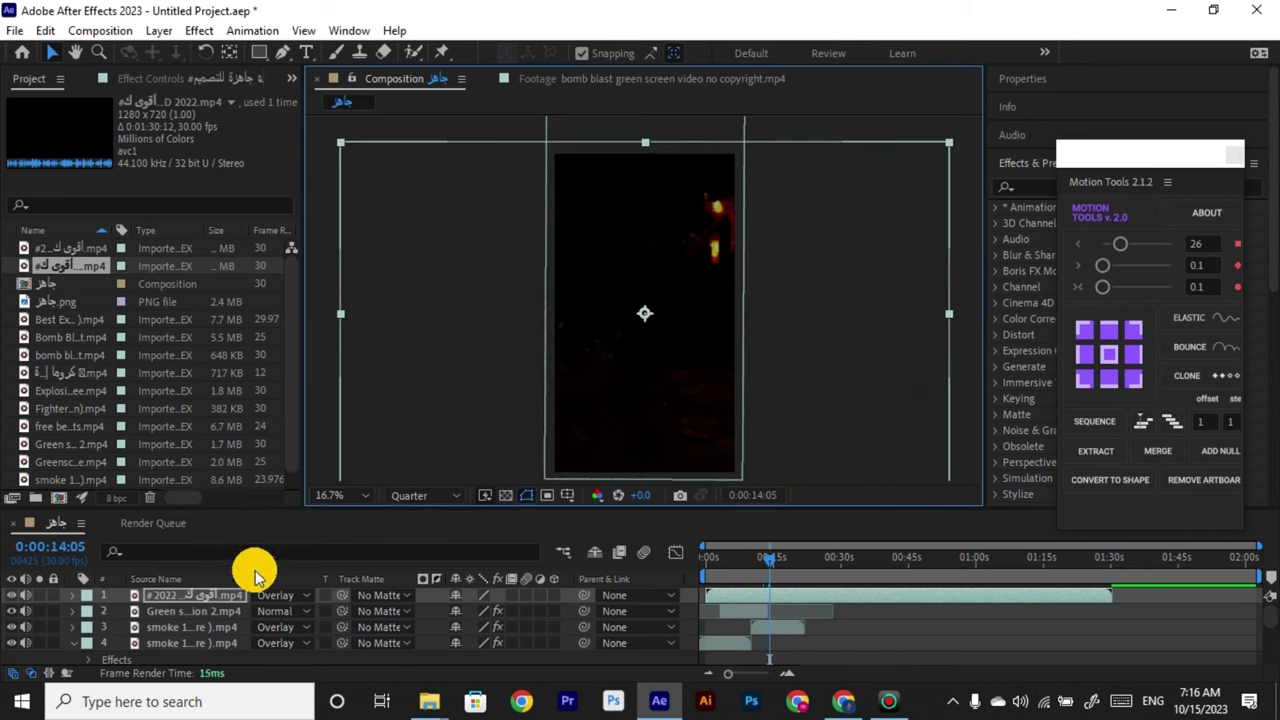
left_click(283, 595)
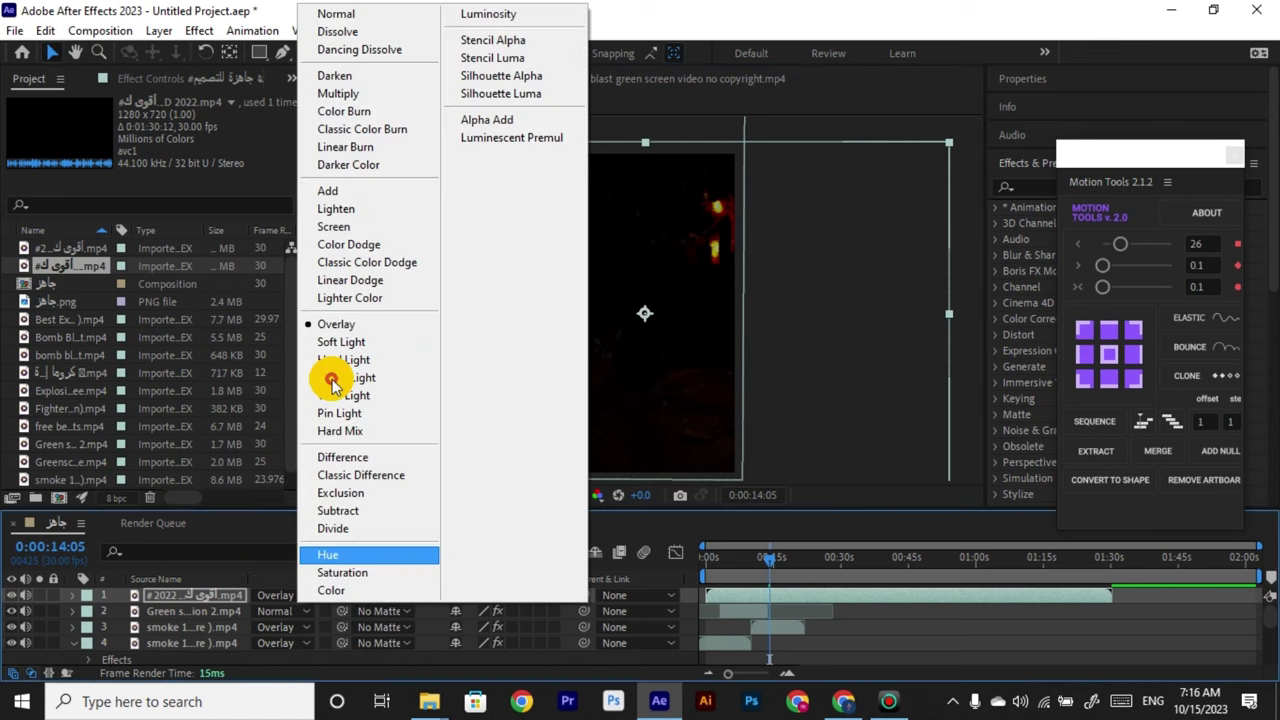
left_click(340, 223)
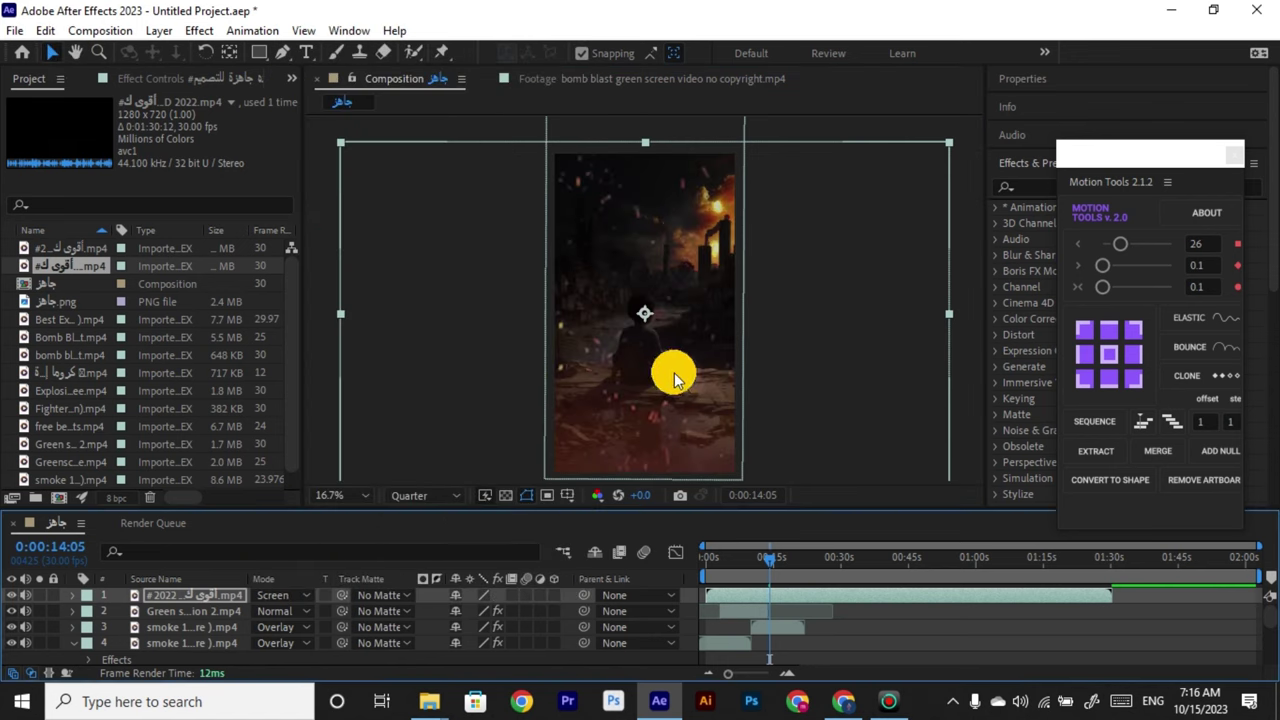
Shift the fire sparks clip slightly earlier and preview the scene from 0:00:00:00.
left_click_drag(769, 560, 716, 595)
left_click(705, 565)
key("space")
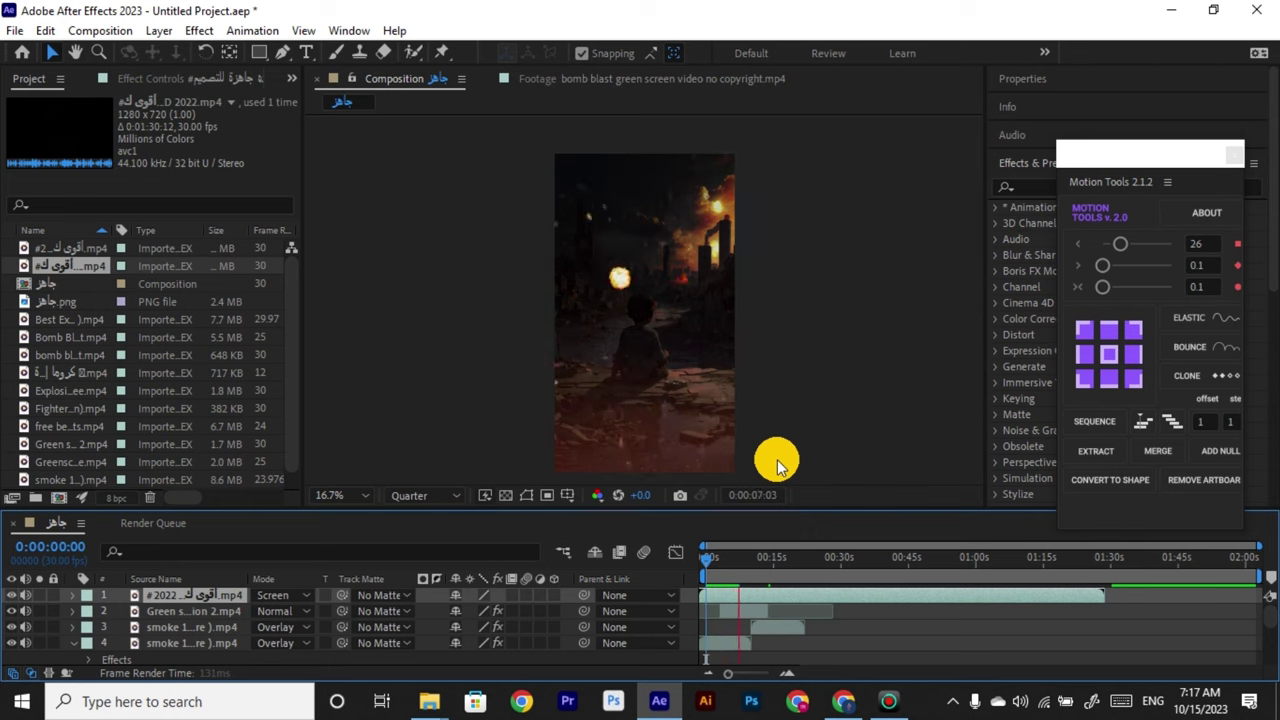
key("space")
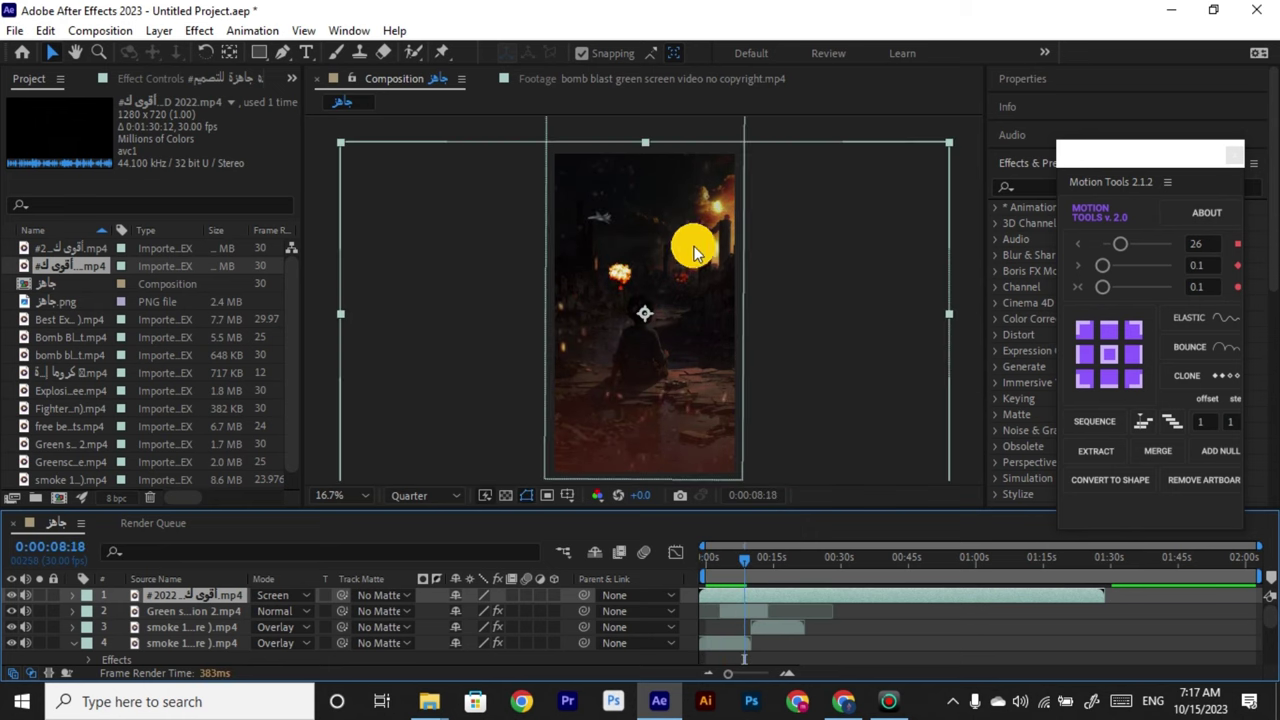
Trim the end of the fire sparks clip to about the one-minute mark and set its opacity to 56%.
left_click_drag(1088, 598, 969, 615)
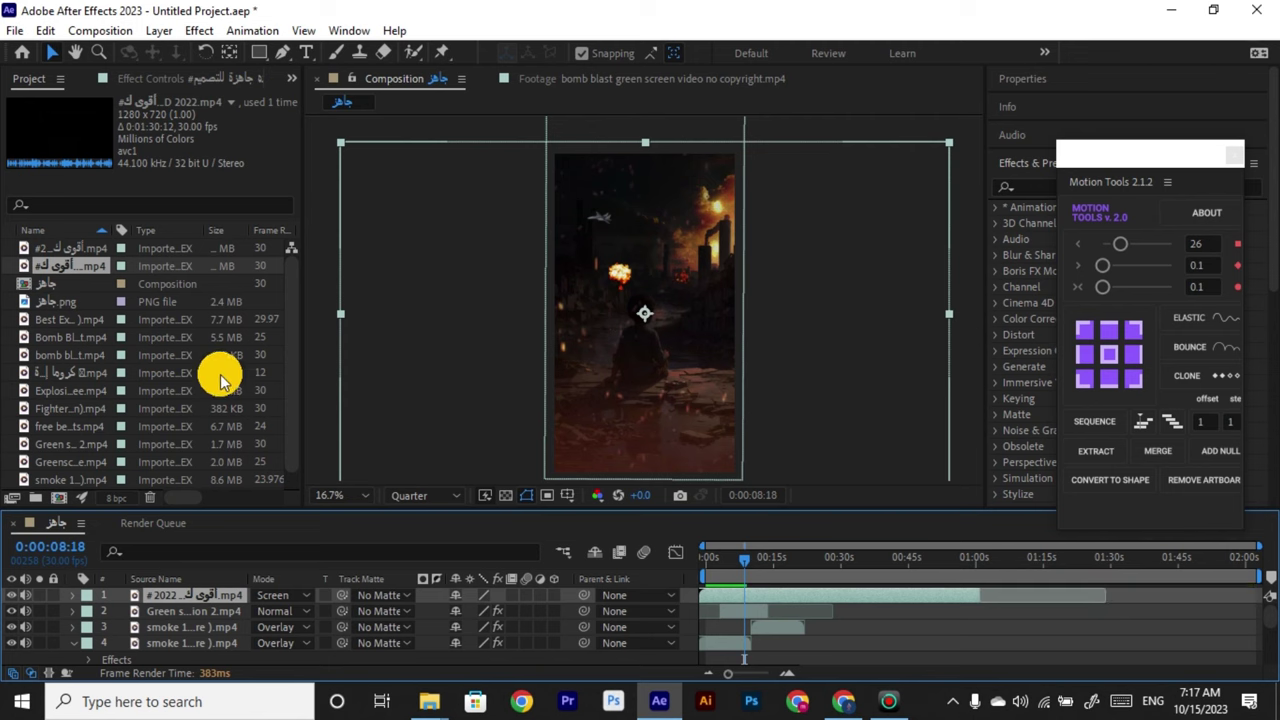
left_click(87, 596)
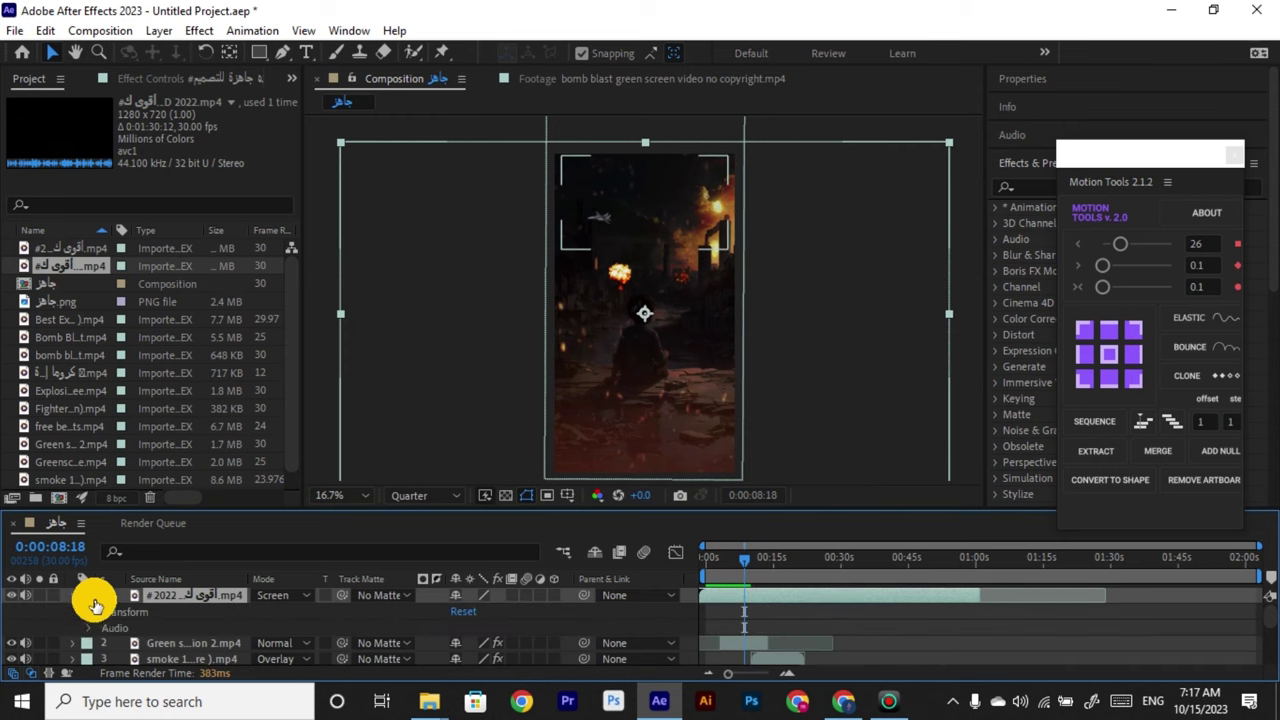
left_click(90, 618)
left_click_drag(460, 626, 432, 623)
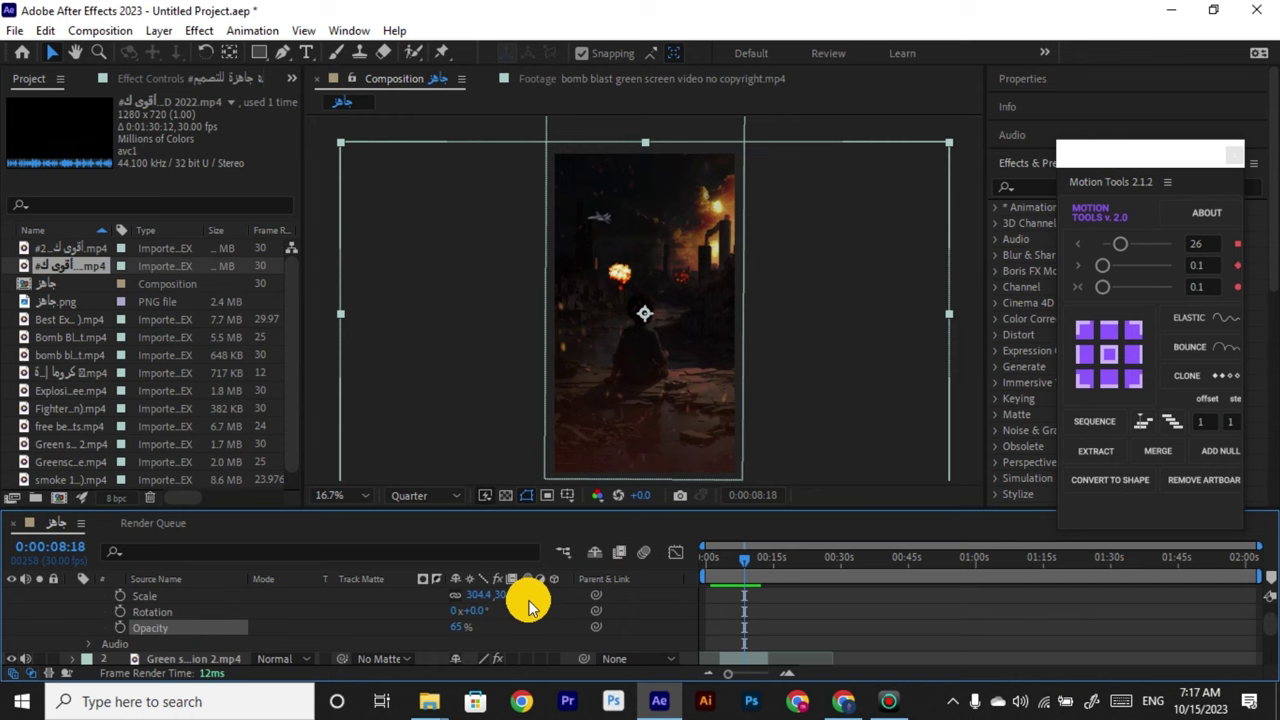
left_click(447, 628)
Preview the blended sparks from 0:00:08:18 and again from 0:00:08:04.
key("space")
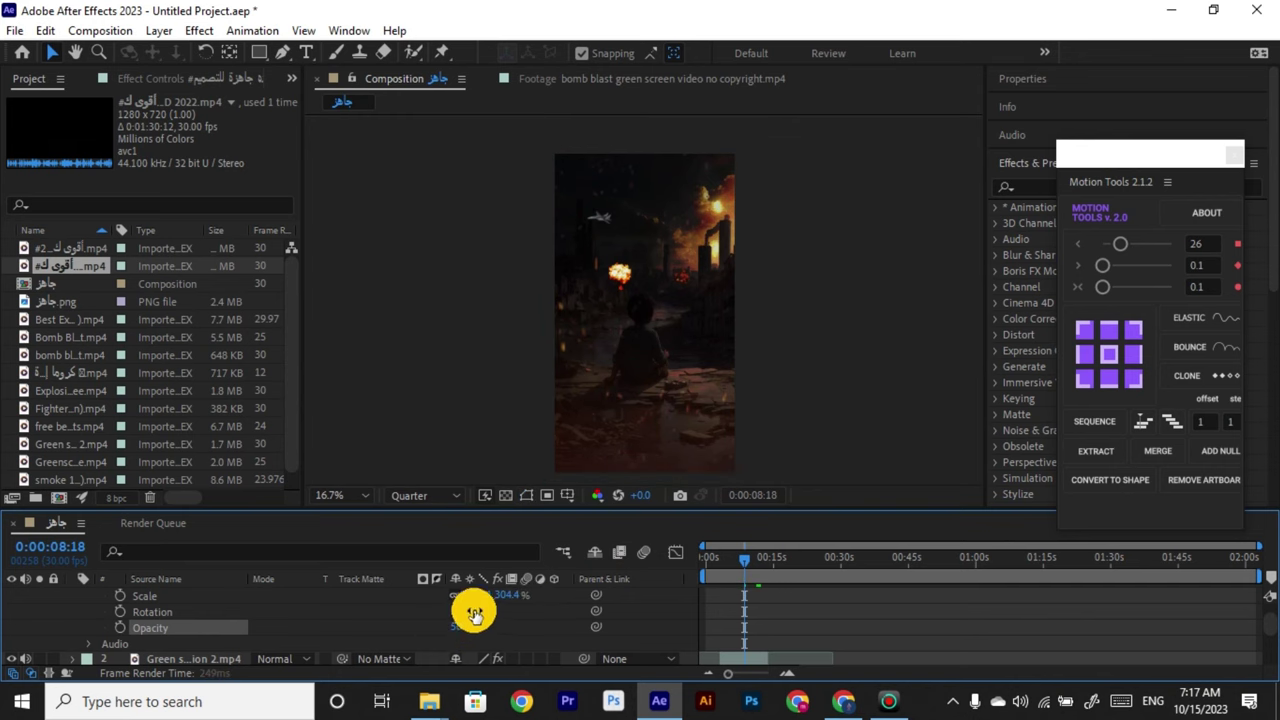
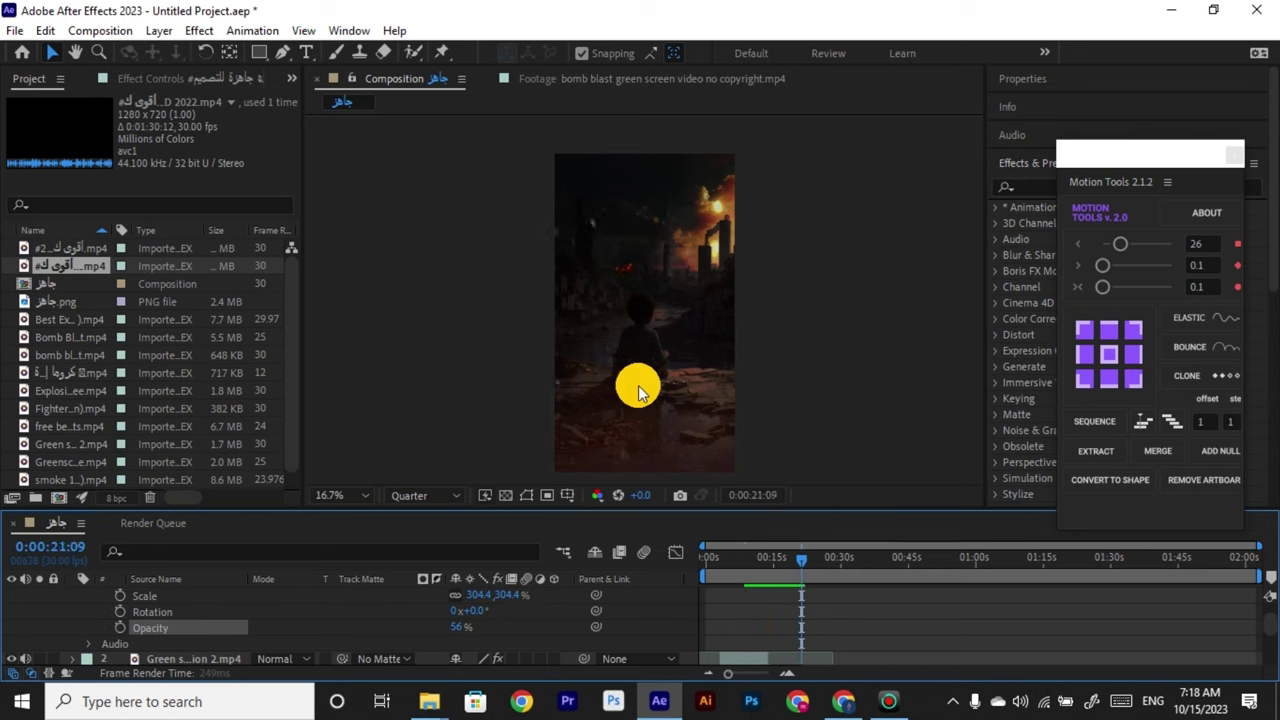
key("space")
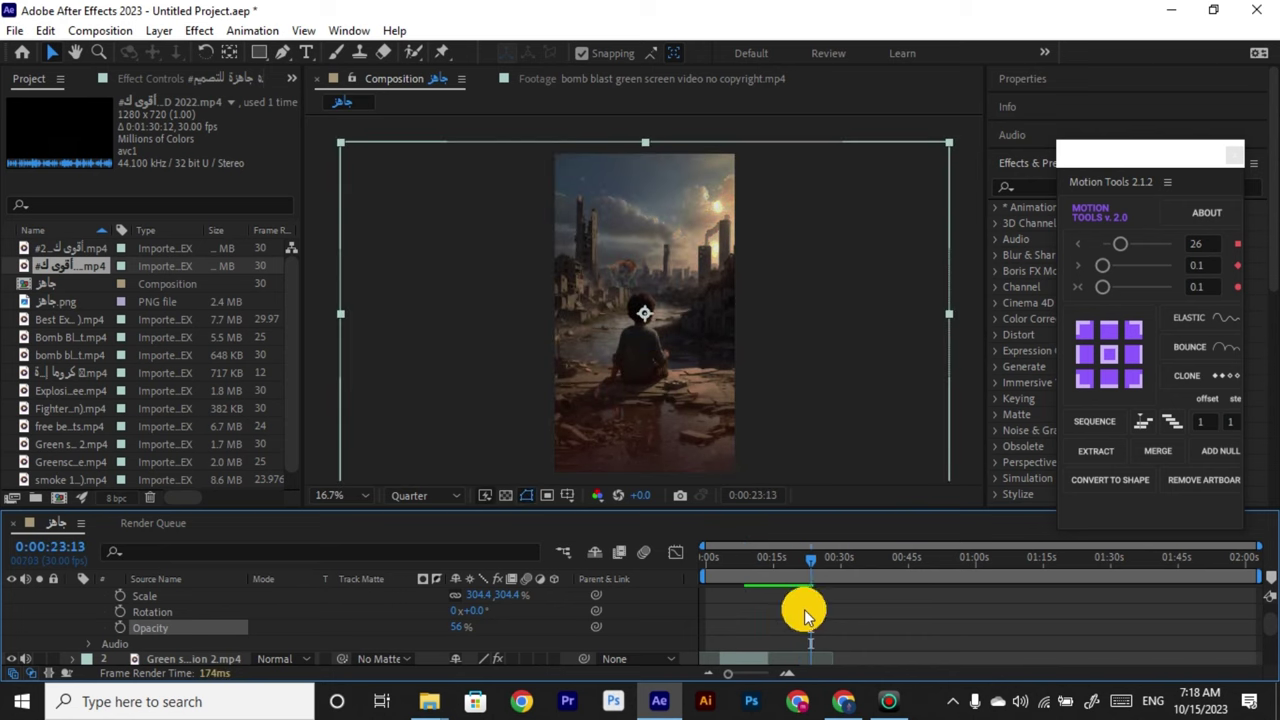
left_click_drag(775, 572, 738, 580)
key("space")
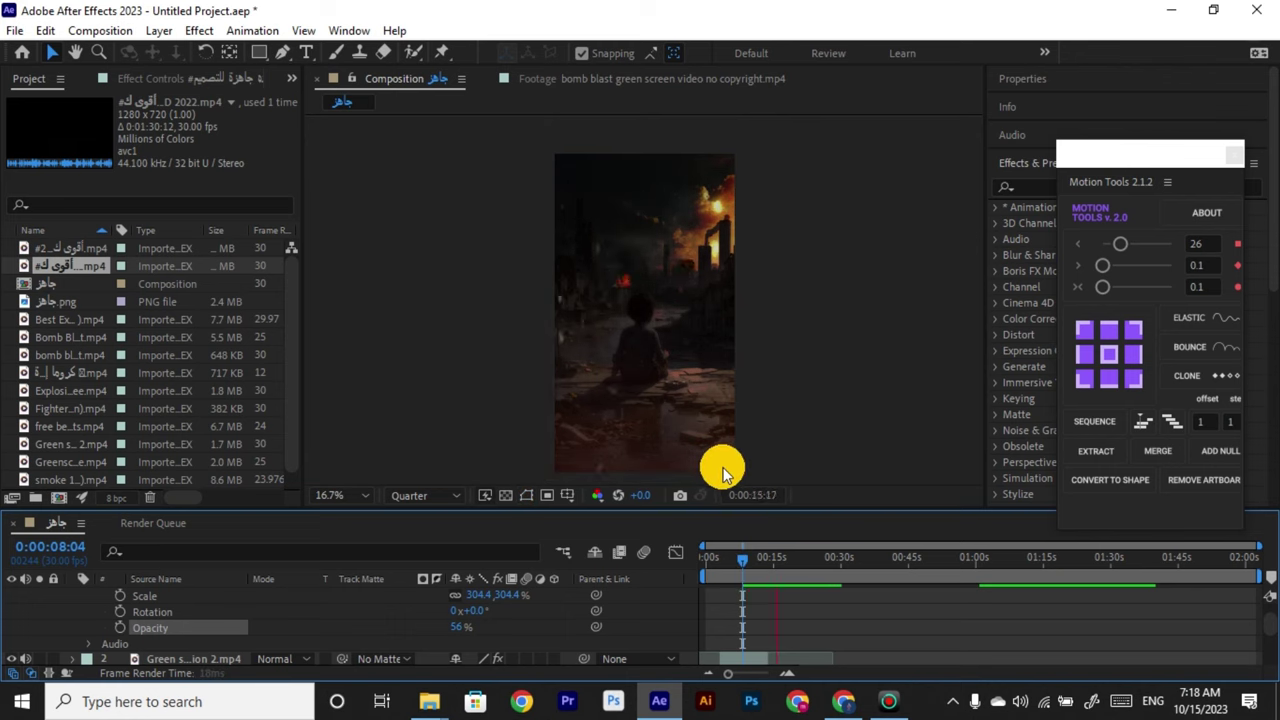
key("space")
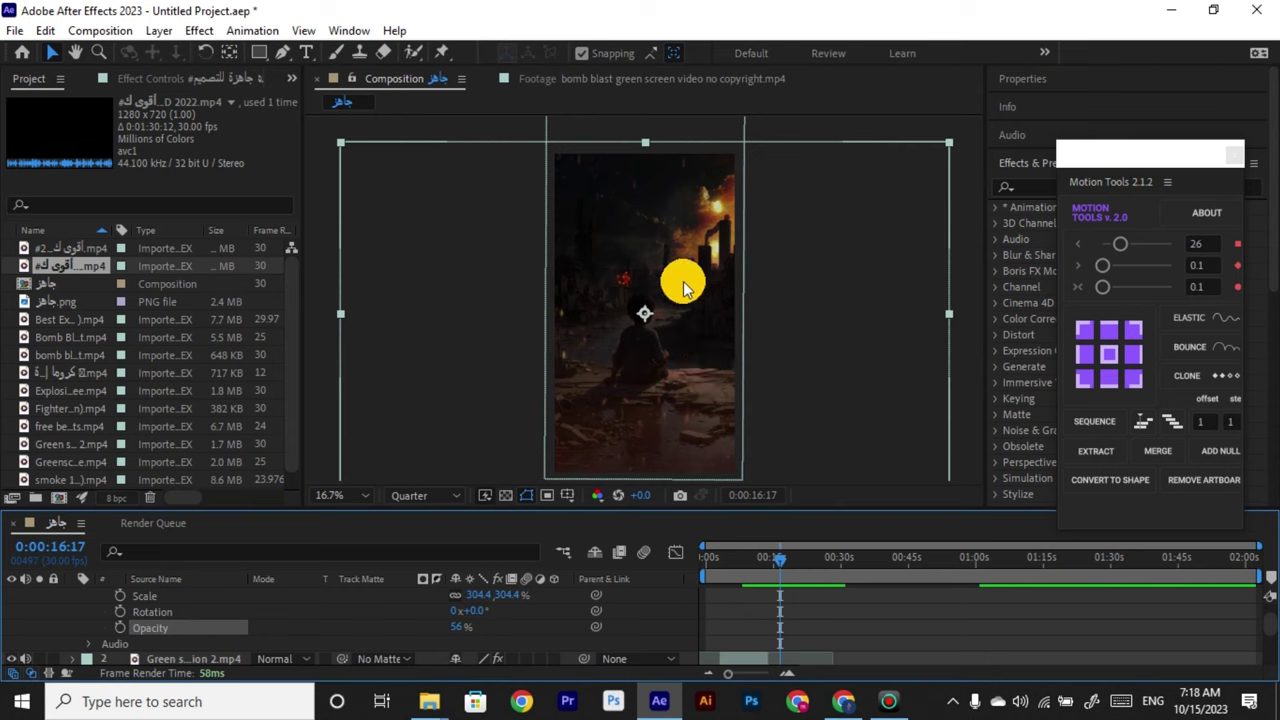
Duplicate the Green screen version 2 jet fighter layer near 0:00:03:29 and shift the copy slightly later than the original.
left_click(757, 572)
scroll(742, 600, "up", 2)
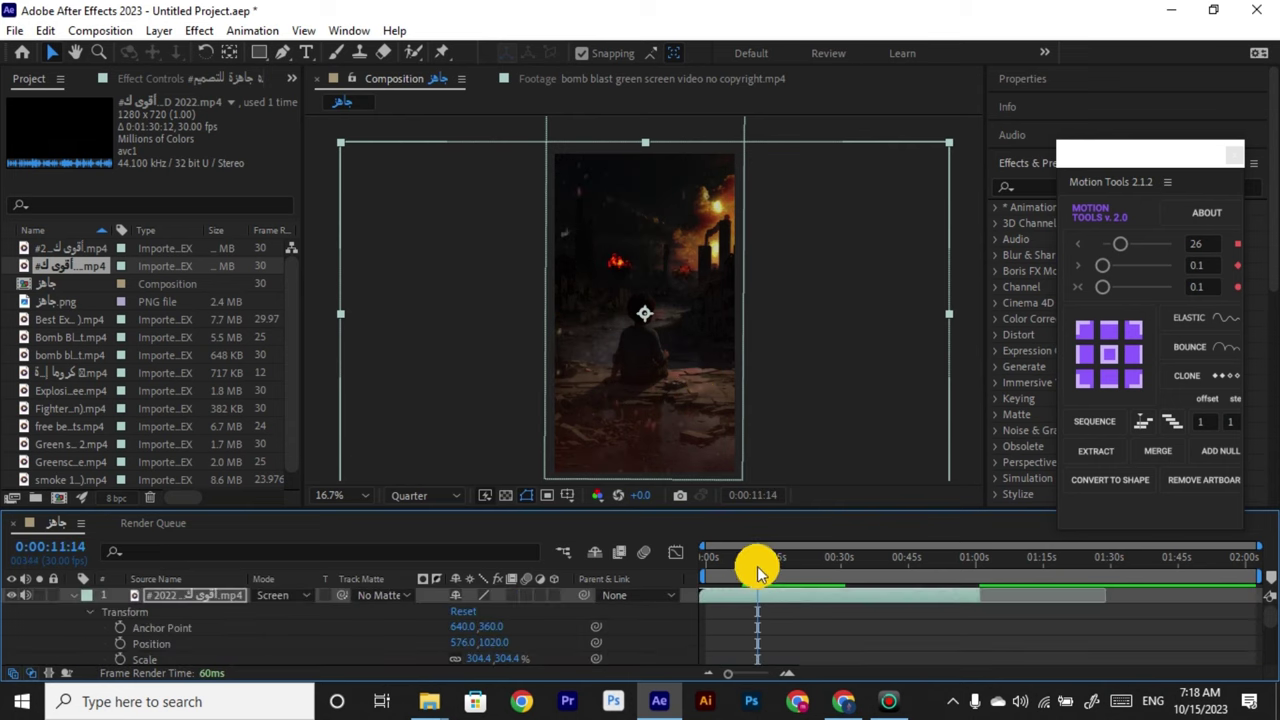
scroll(754, 591, "down", 2)
left_click(745, 625)
left_click_drag(760, 569, 720, 577)
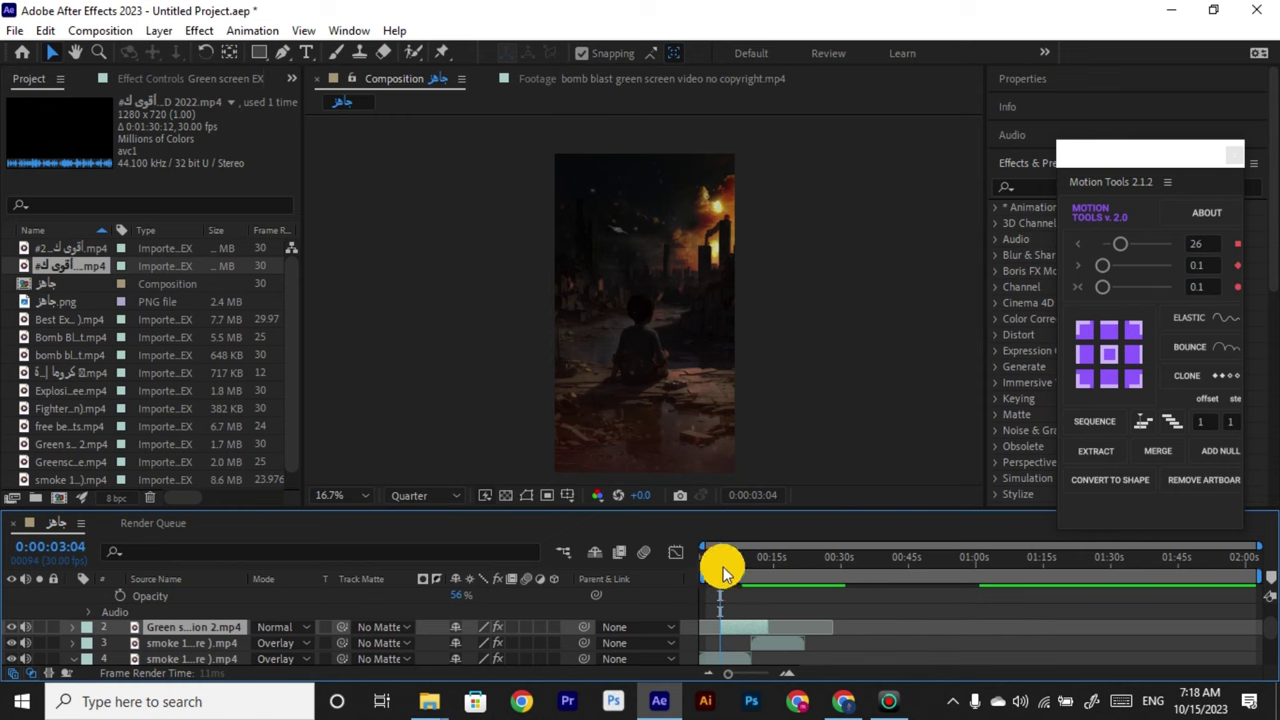
left_click(725, 568)
key("ctrl+d")
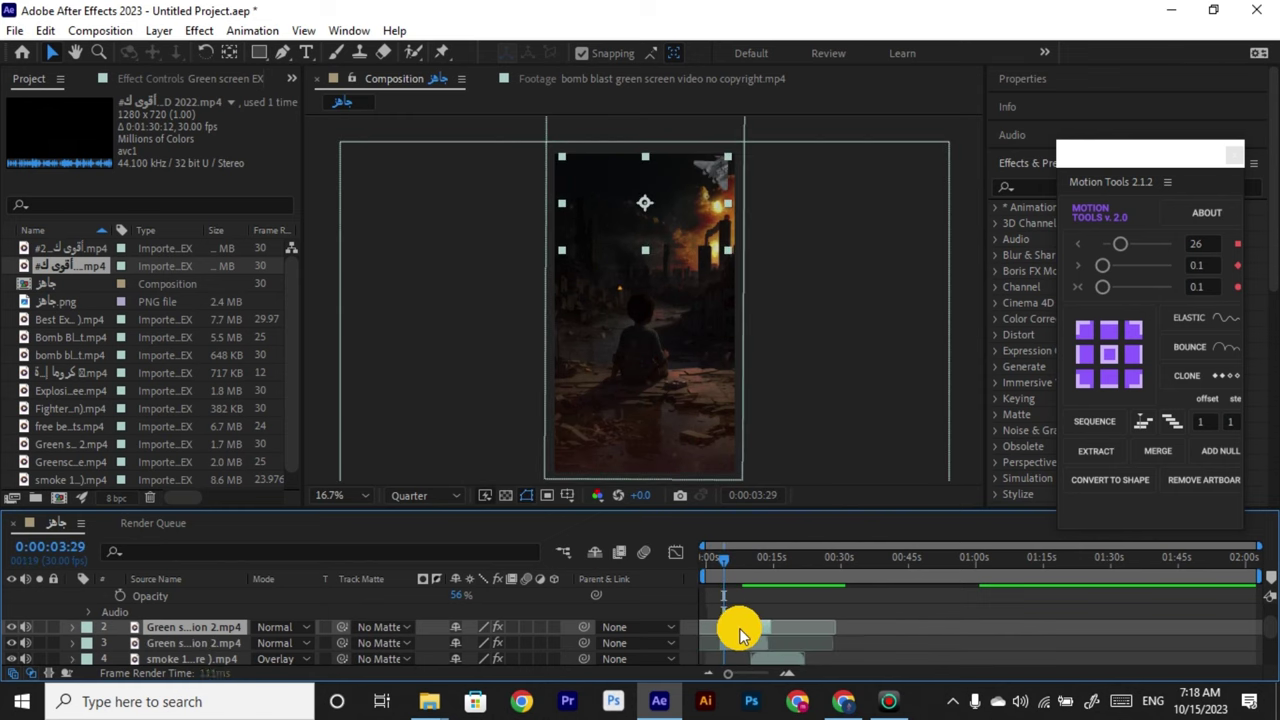
left_click_drag(737, 626, 744, 626)
Hide the duplicated jet fighter layer and preview the original jet clip from 0:00:03:10.
left_click(723, 563)
left_click(58, 615)
left_click(11, 627)
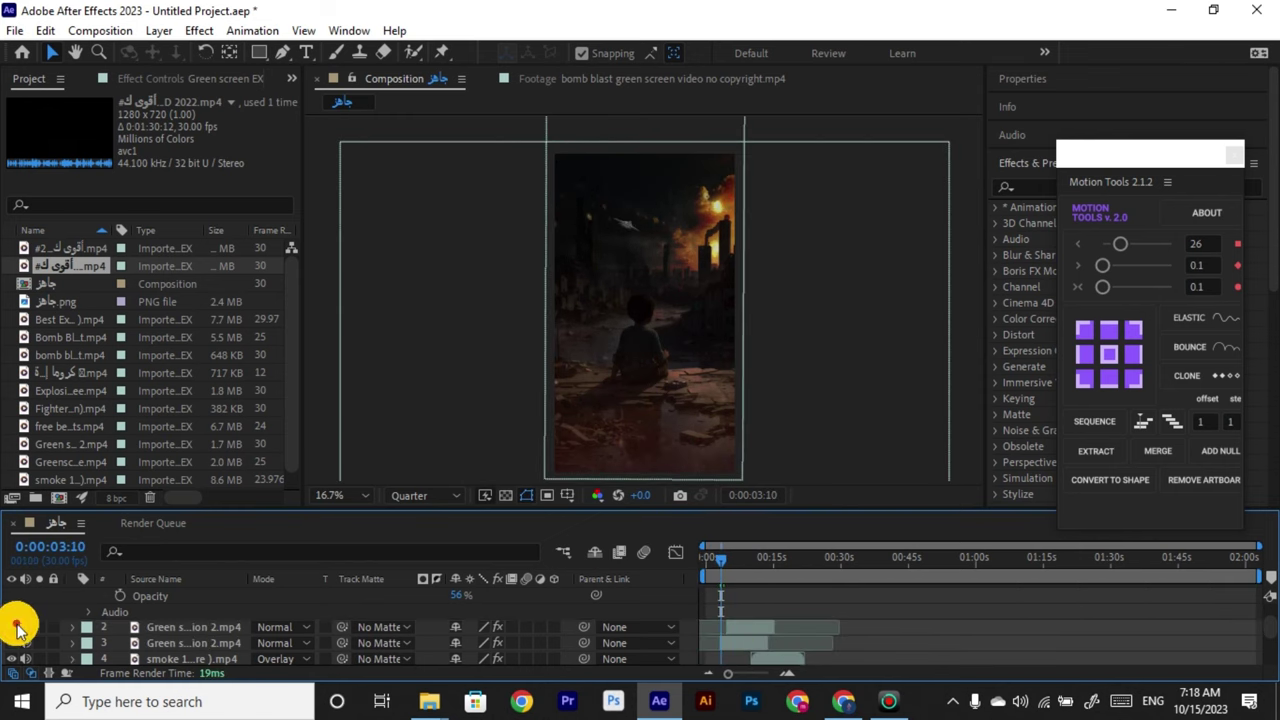
left_click(731, 646)
key("space")
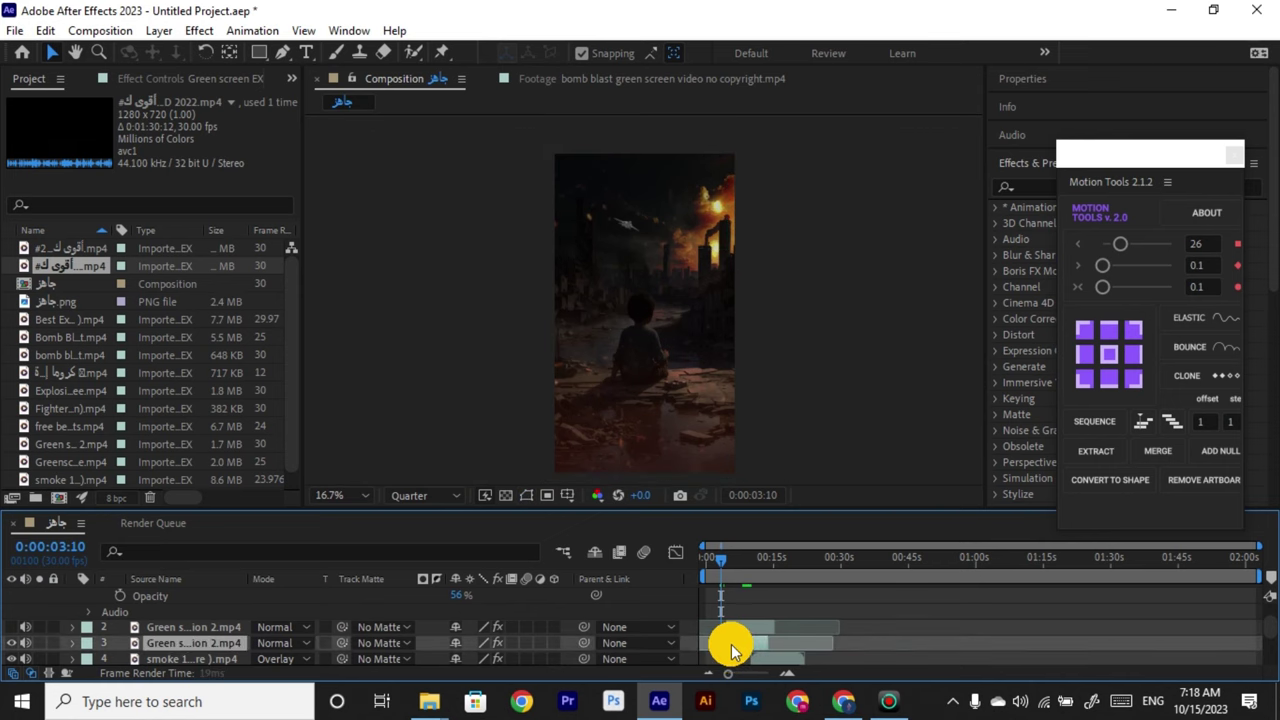
Check the jet's pass over the explosion at 0:00:06:14, and replay it from 0:00:04:18 and 0:00:03:16.
left_click(734, 566)
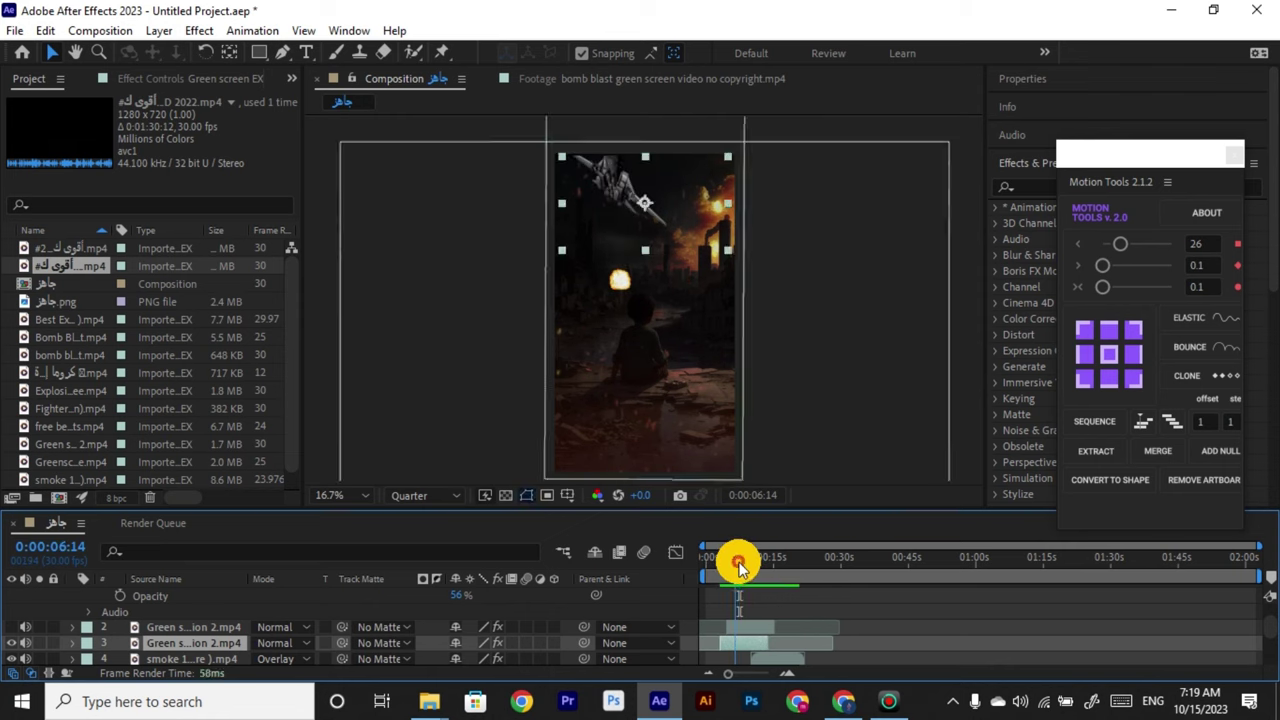
left_click_drag(738, 568, 730, 566)
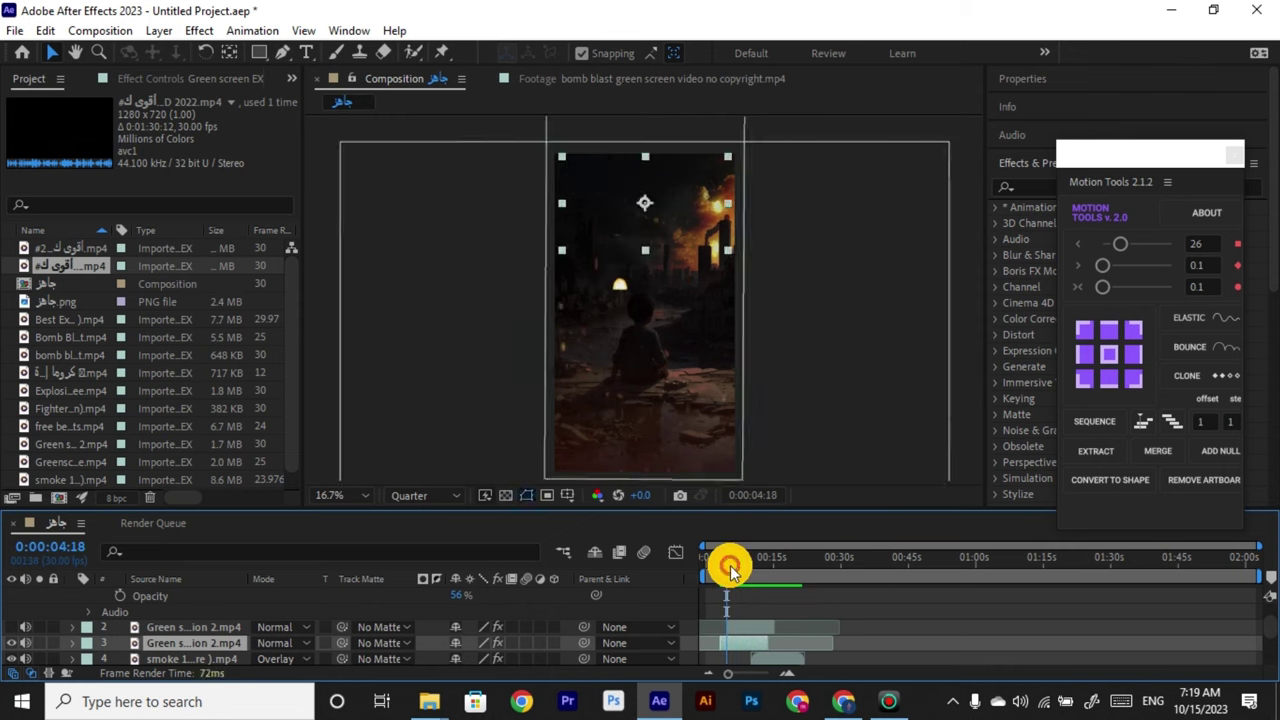
key("space")
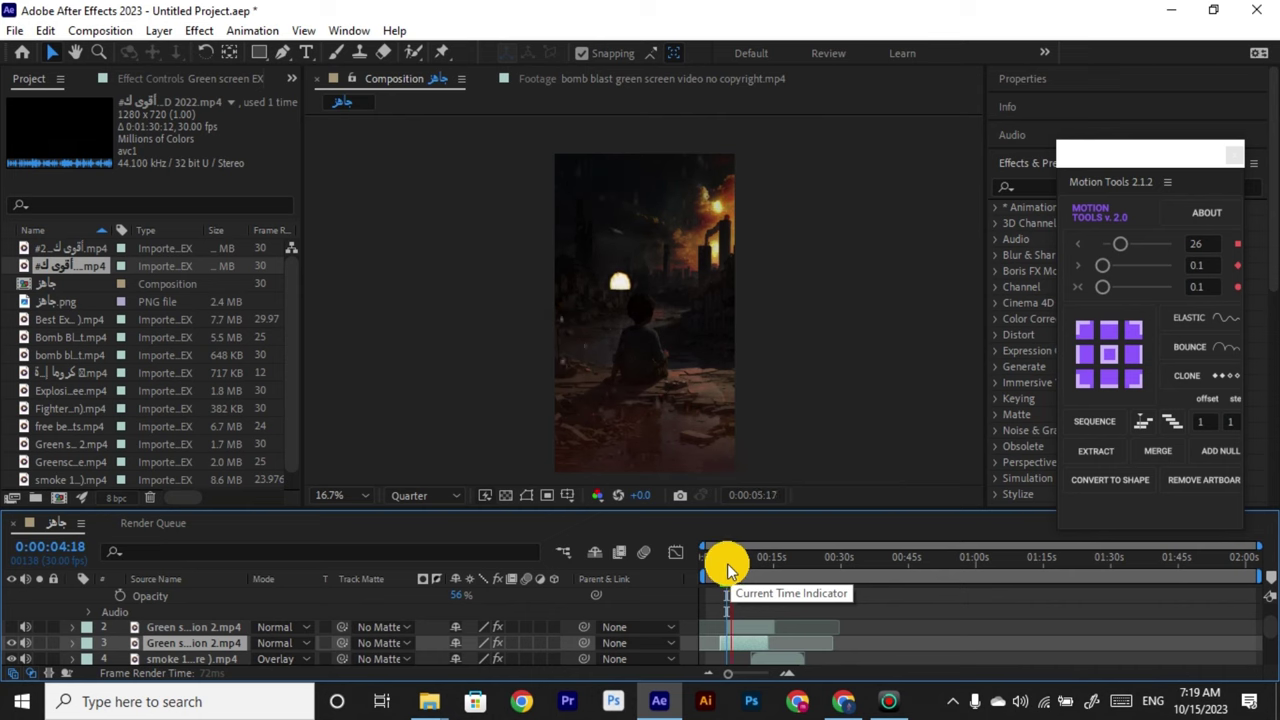
key("space")
left_click_drag(729, 567, 721, 571)
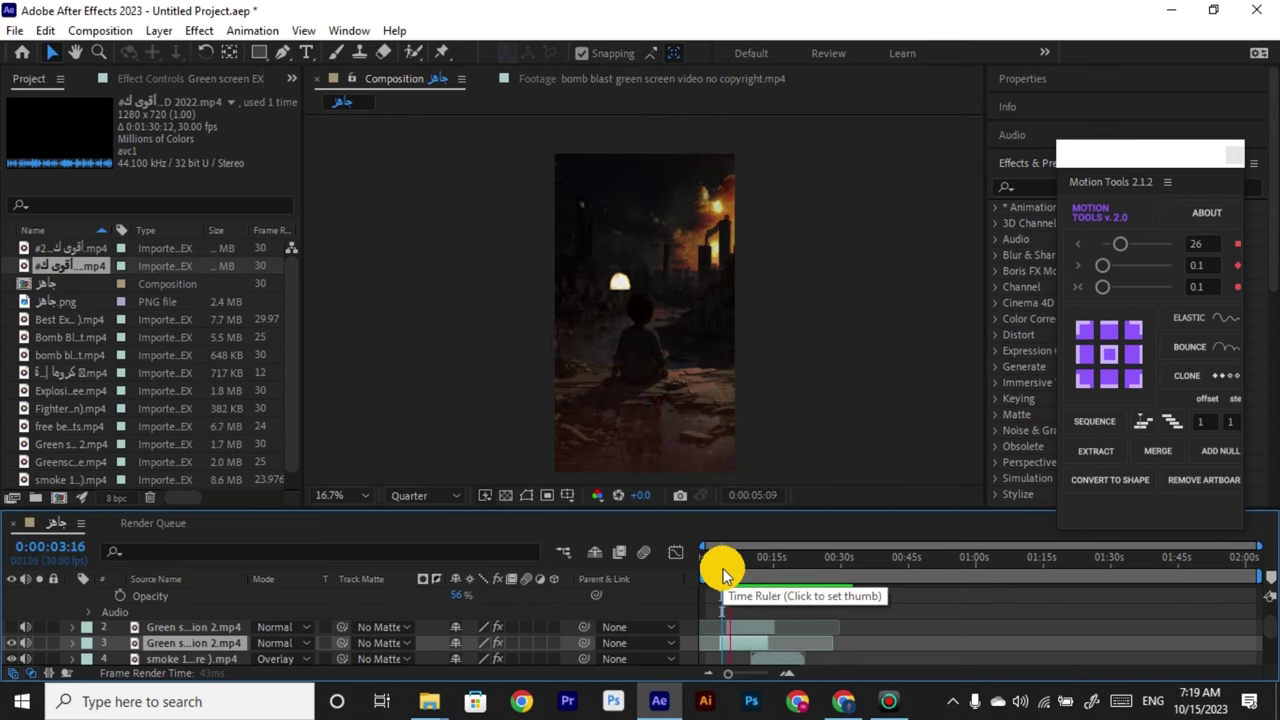
mouse_move(723, 568)
left_mouse_down()
mouse_move(748, 566)
mouse_move(737, 565)
left_mouse_up()
left_click(818, 292)
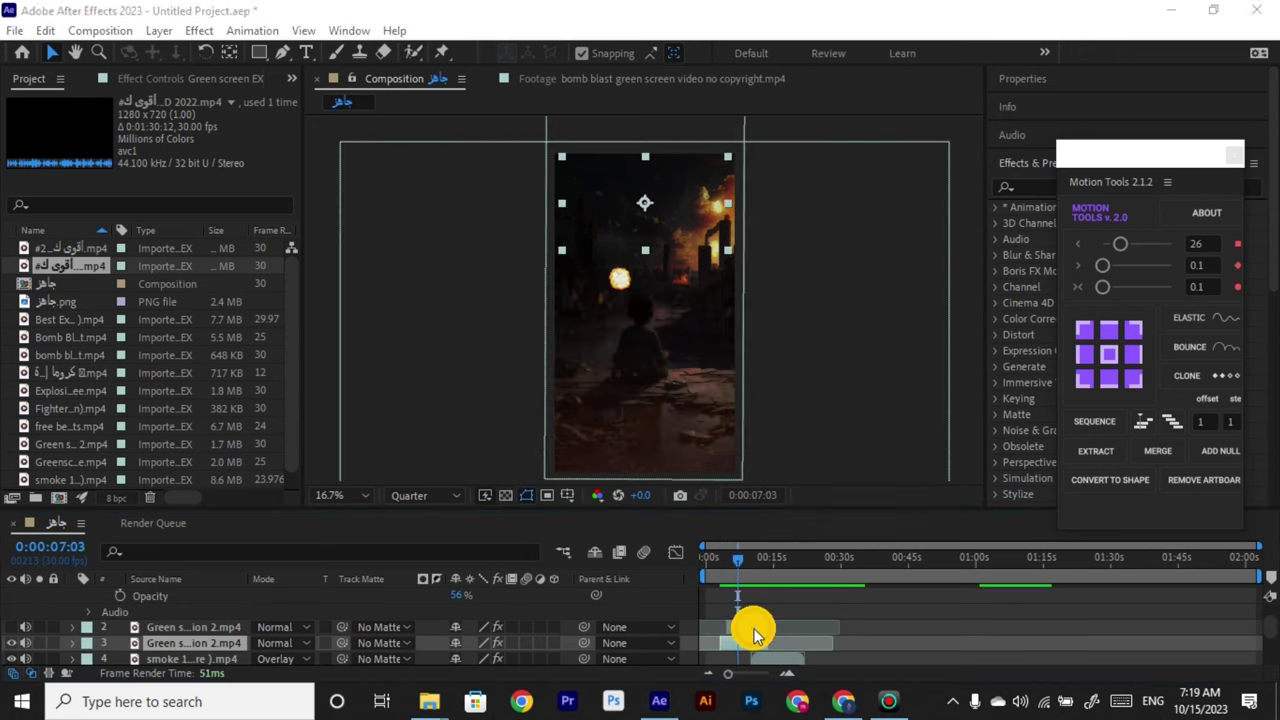
Hide the original jet layer as well and add the Green screen Jet fighter F14 clip again from the footage folder.
left_click(745, 628)
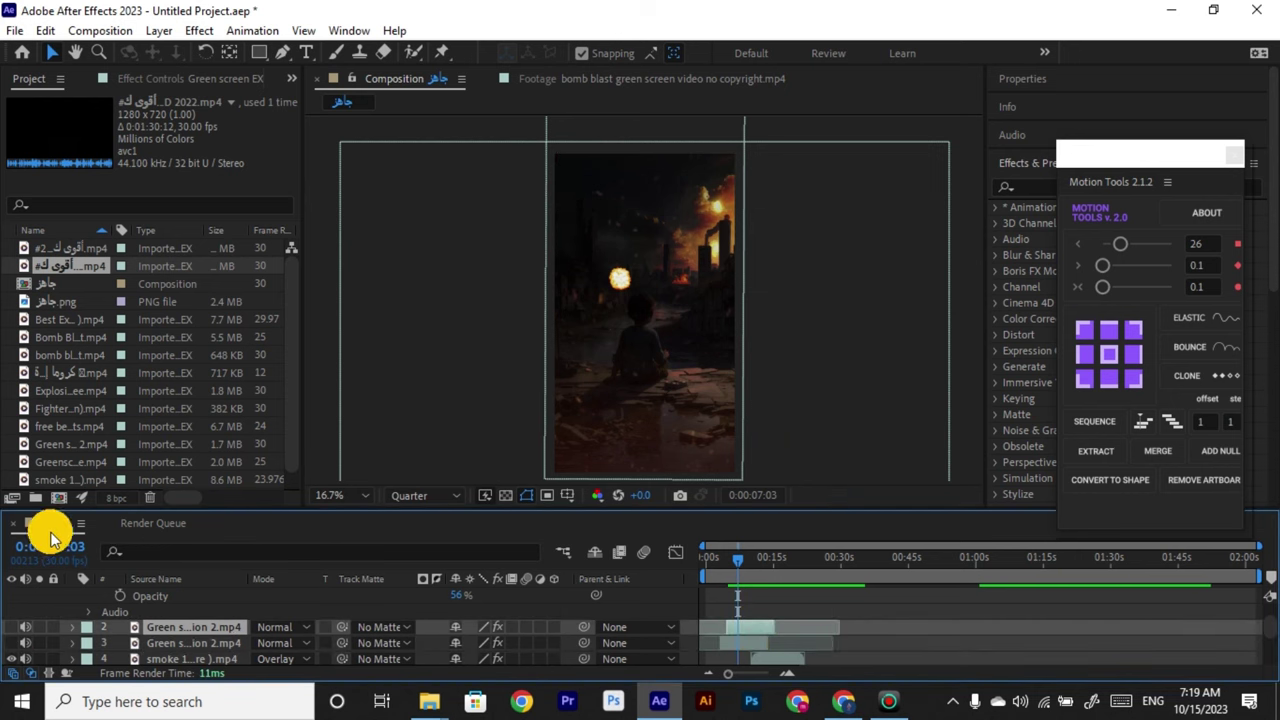
left_click(1168, 10)
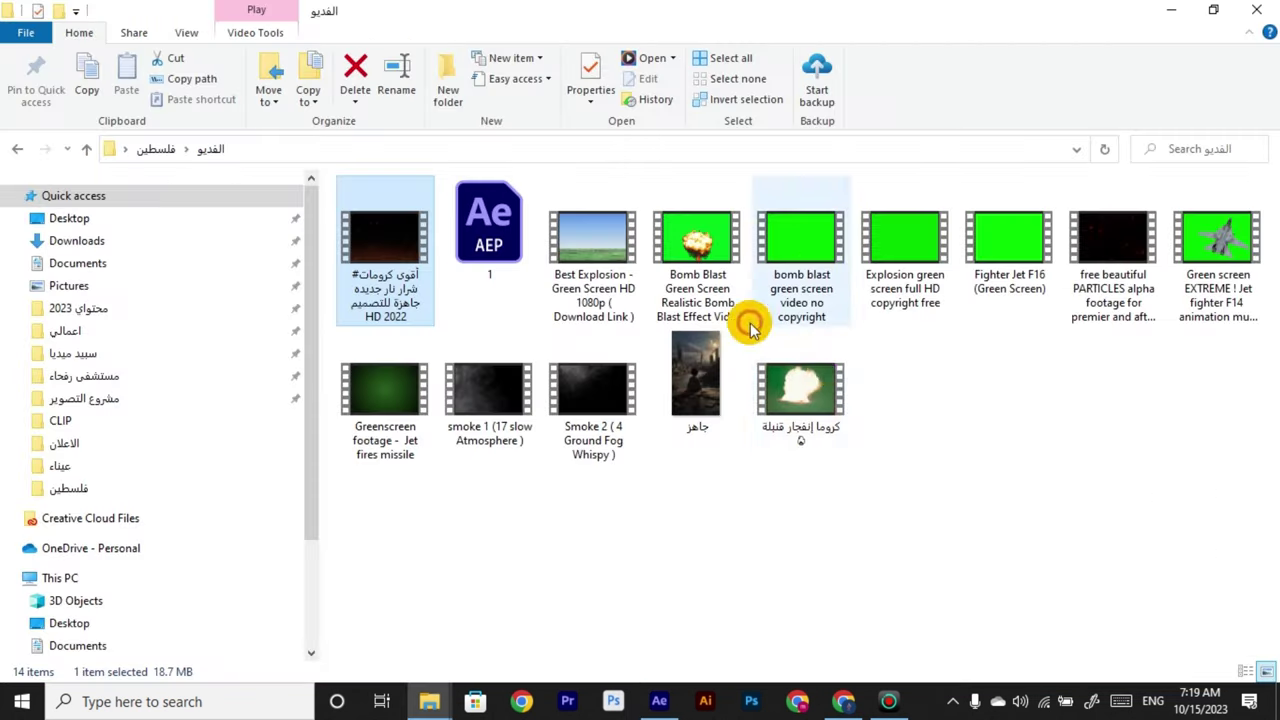
left_click(1208, 250)
left_click_drag(728, 608, 208, 620)
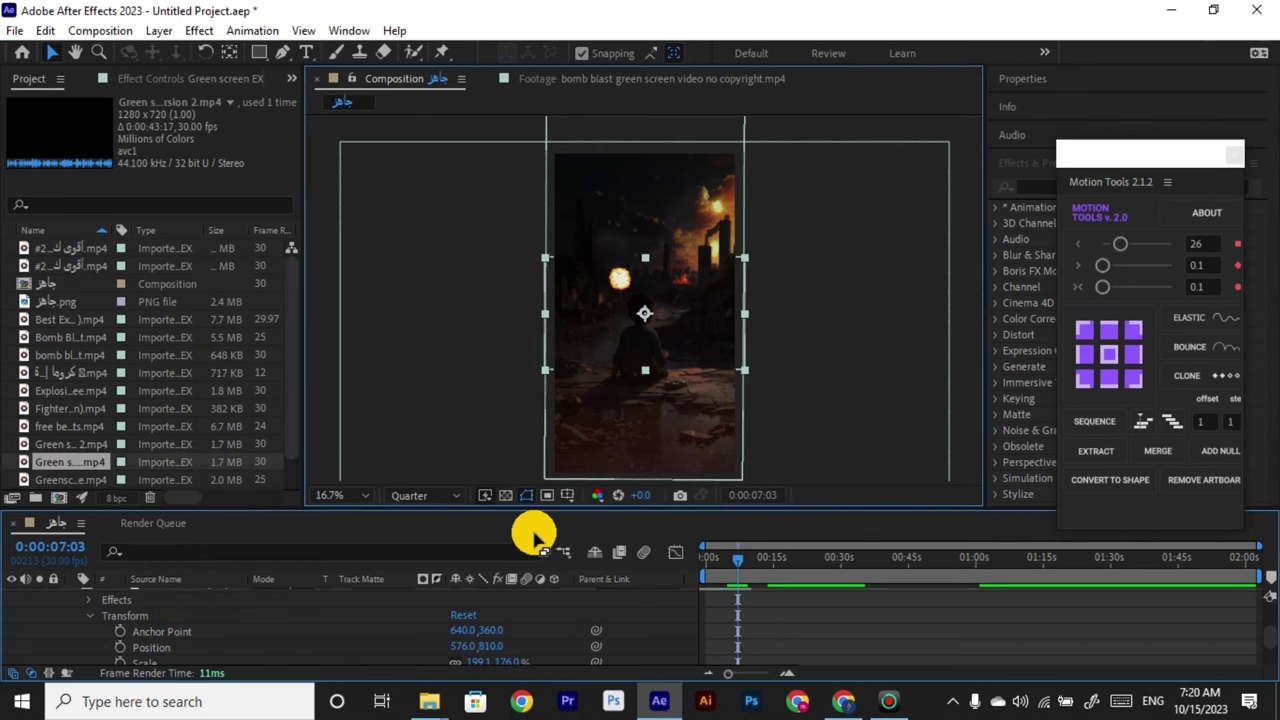
Move the newly added jet fighter layer directly beneath the Screen-blended #2022 overlay layer in the layer stack.
left_click(200, 600)
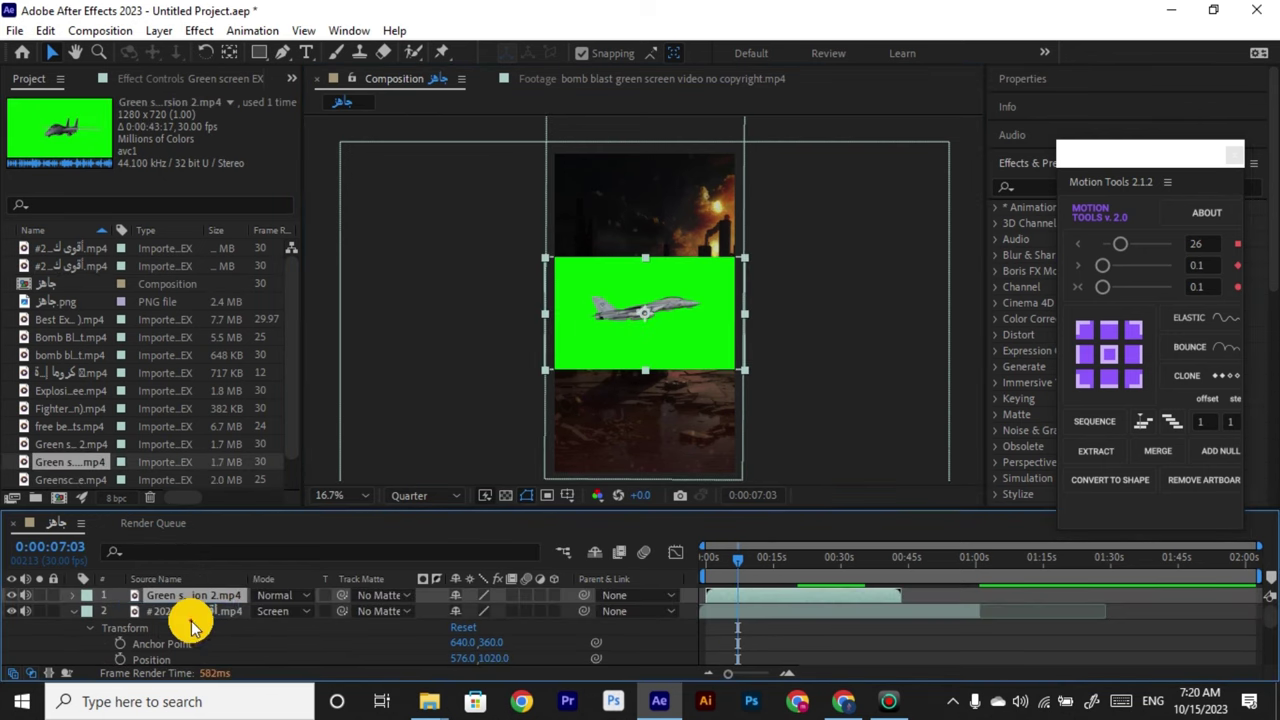
key("Delete")
scroll(749, 606, "down", 2)
scroll(749, 606, "up", 2)
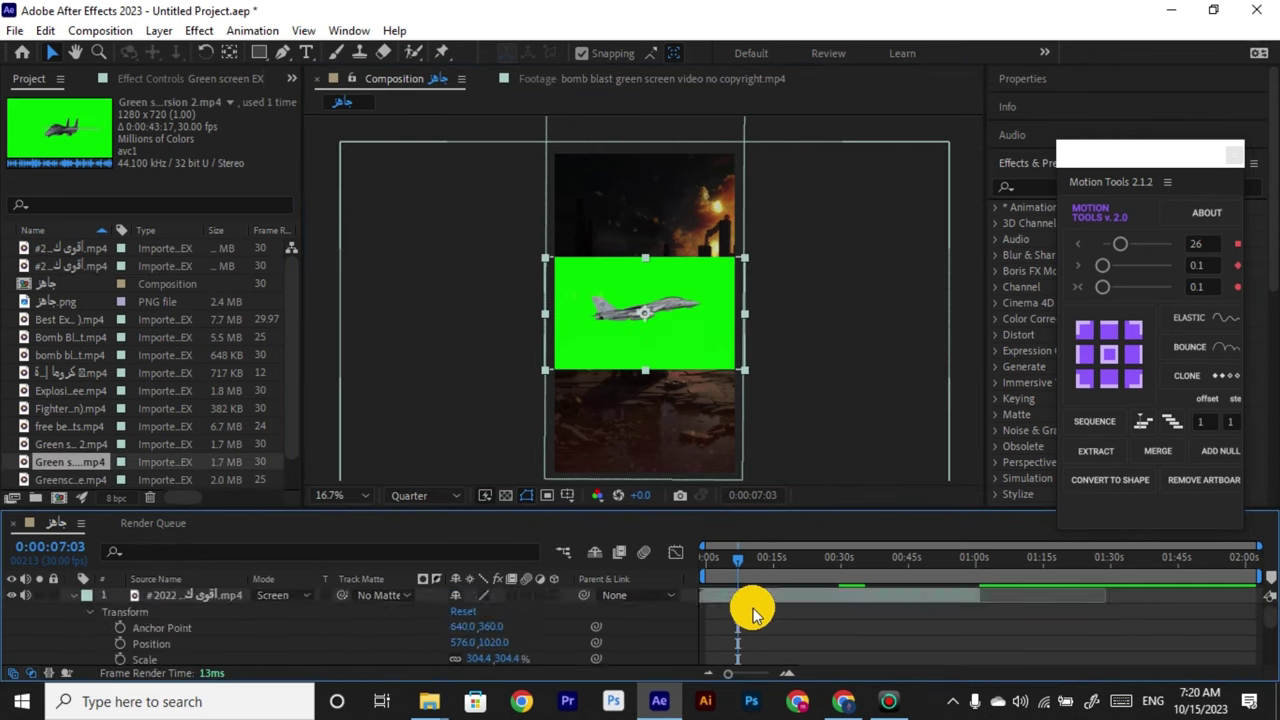
scroll(749, 606, "down", 2)
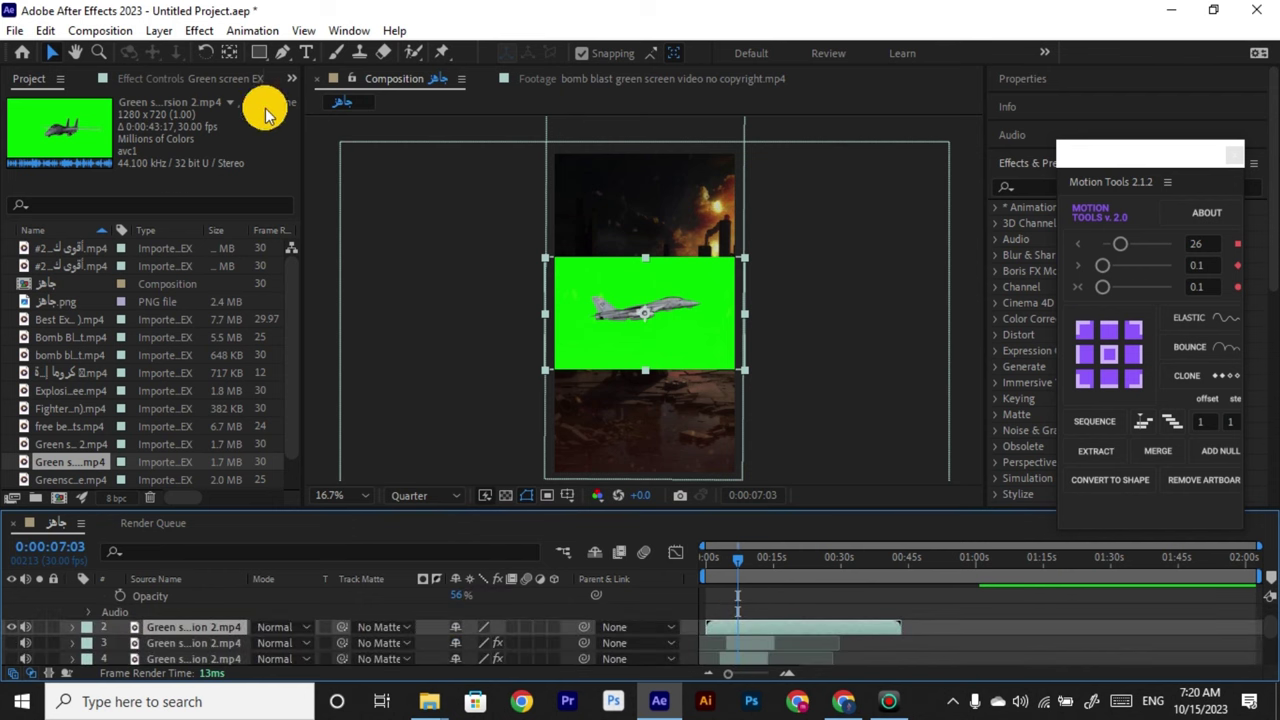
Apply Keylight (1.2) to the new jet fighter layer and sample its green background as the Screen Colour.
left_click(199, 30)
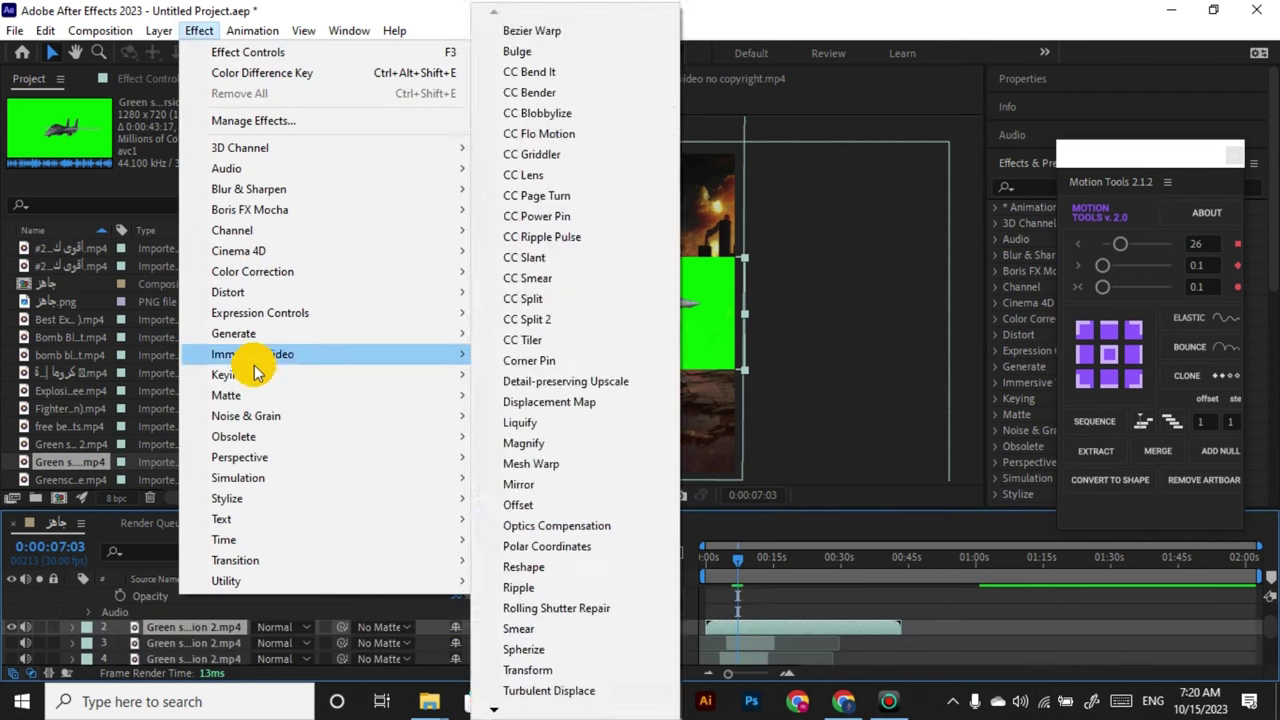
mouse_move(300, 374)
left_click(586, 541)
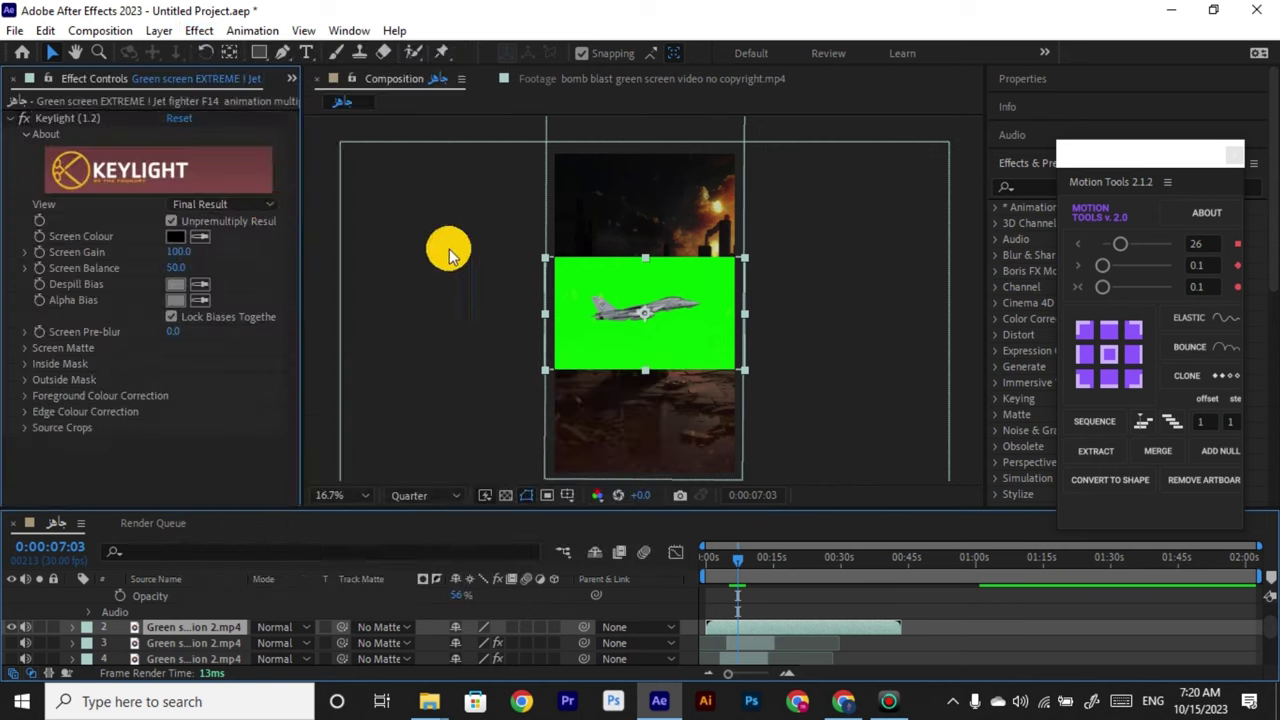
left_click(691, 275)
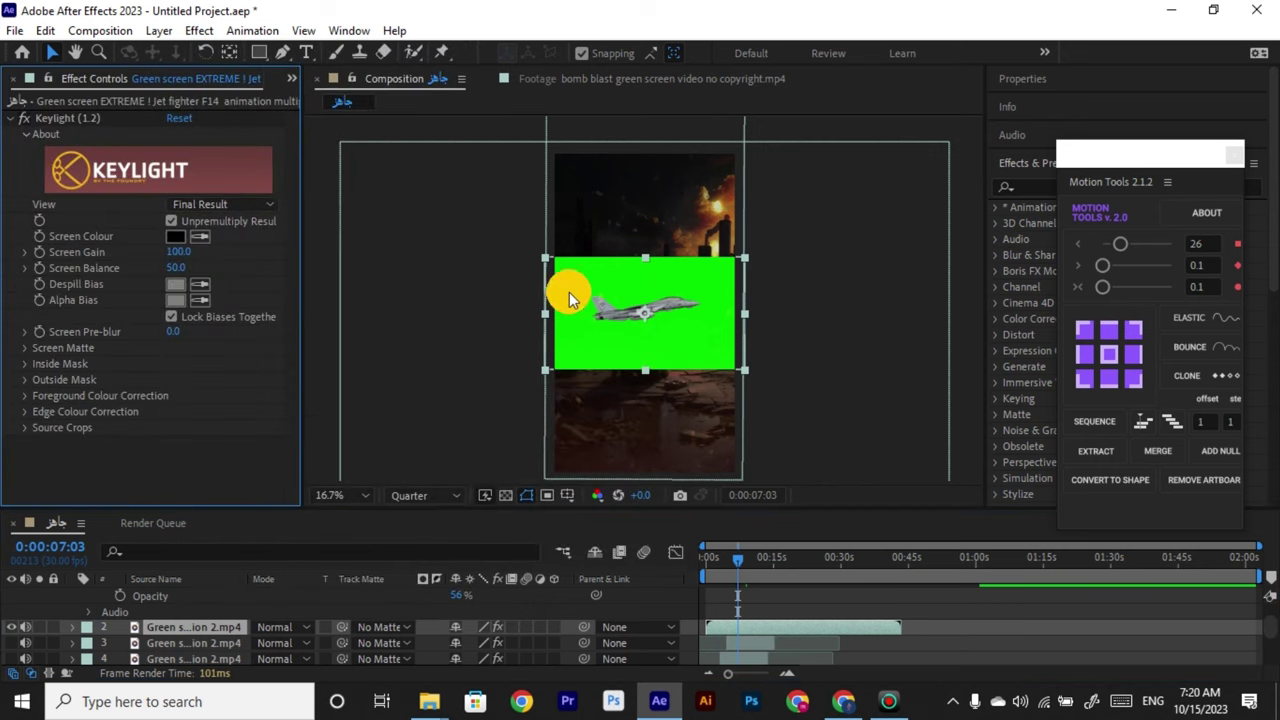
left_click(597, 291)
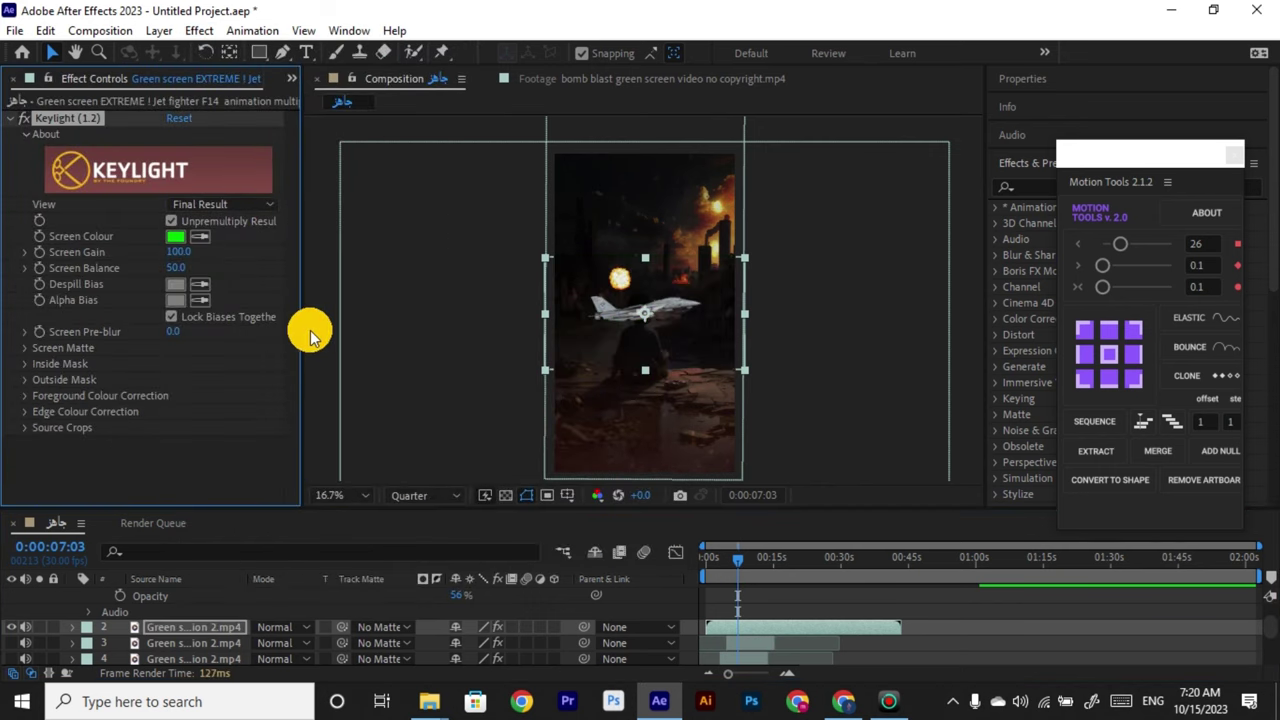
Scale the keyed jet clip down within the frame and check its flight up to about 0:00:15:13.
left_click(740, 375)
left_click_drag(740, 375, 720, 356)
left_click_drag(737, 563, 760, 570)
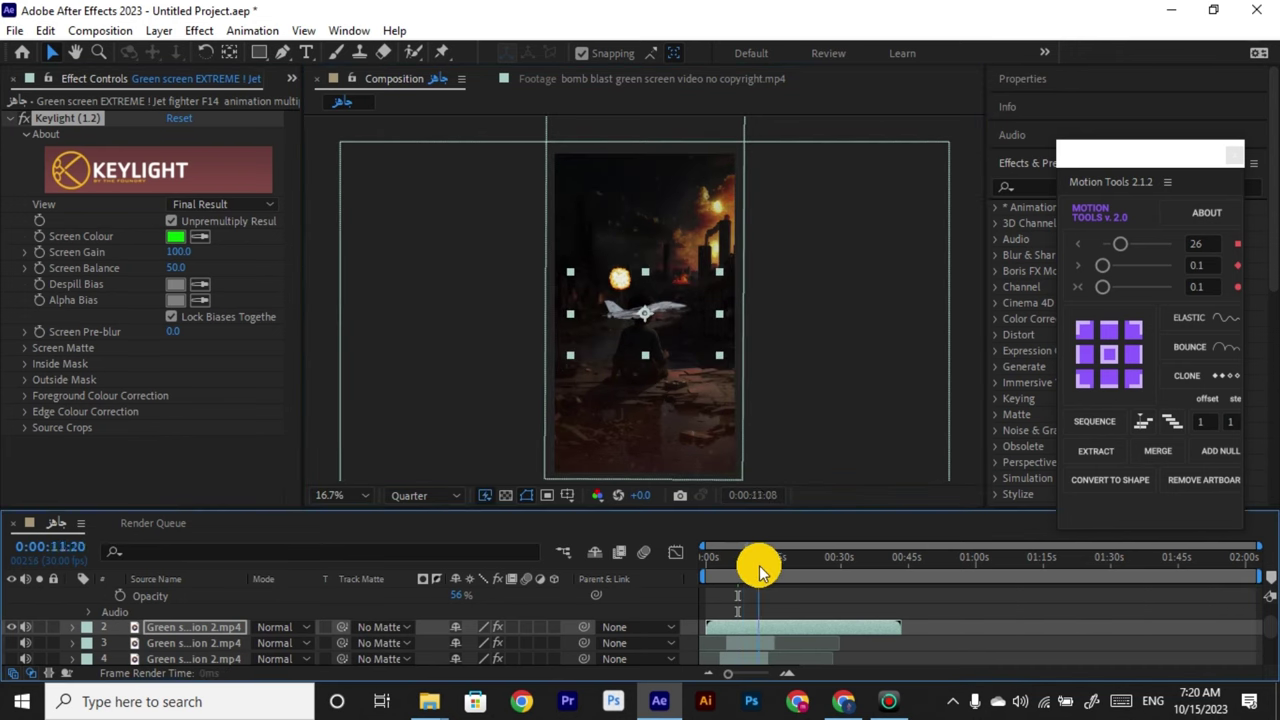
key("space")
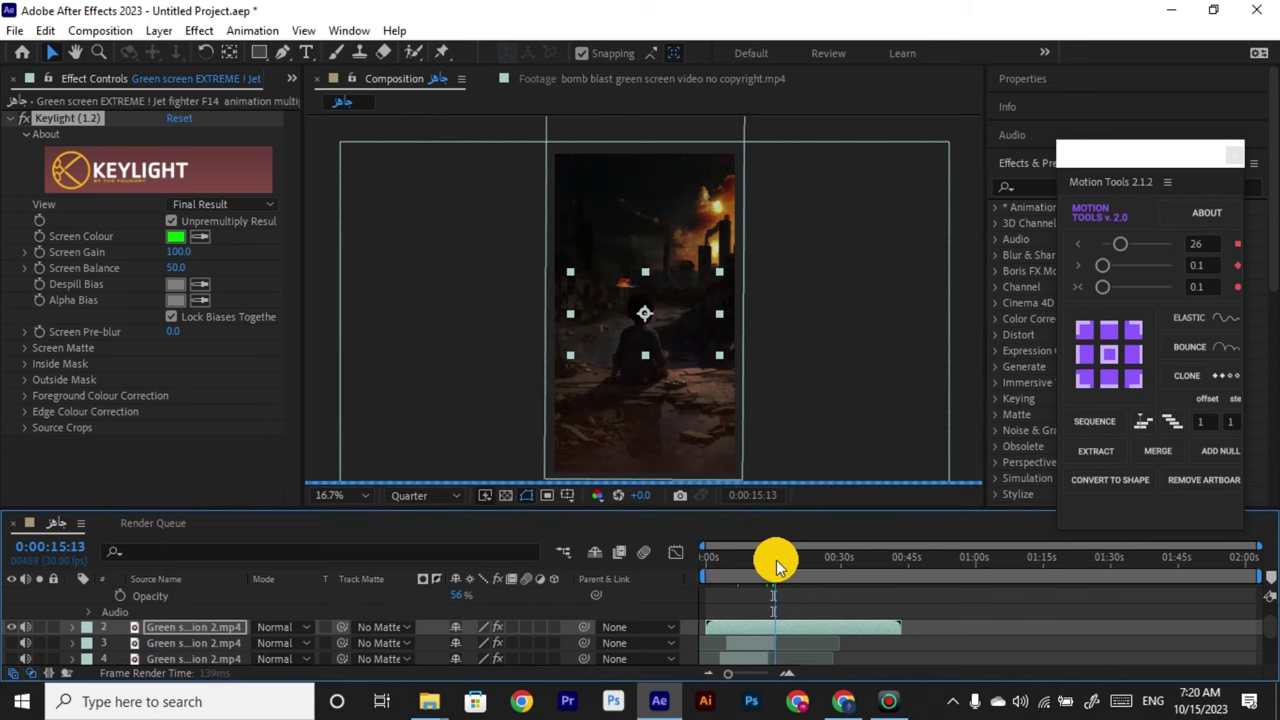
Shorten the keyed jet clip and move it up into the sky above the boy.
left_click_drag(776, 560, 723, 586)
left_click(783, 561)
left_click_drag(645, 345, 650, 243)
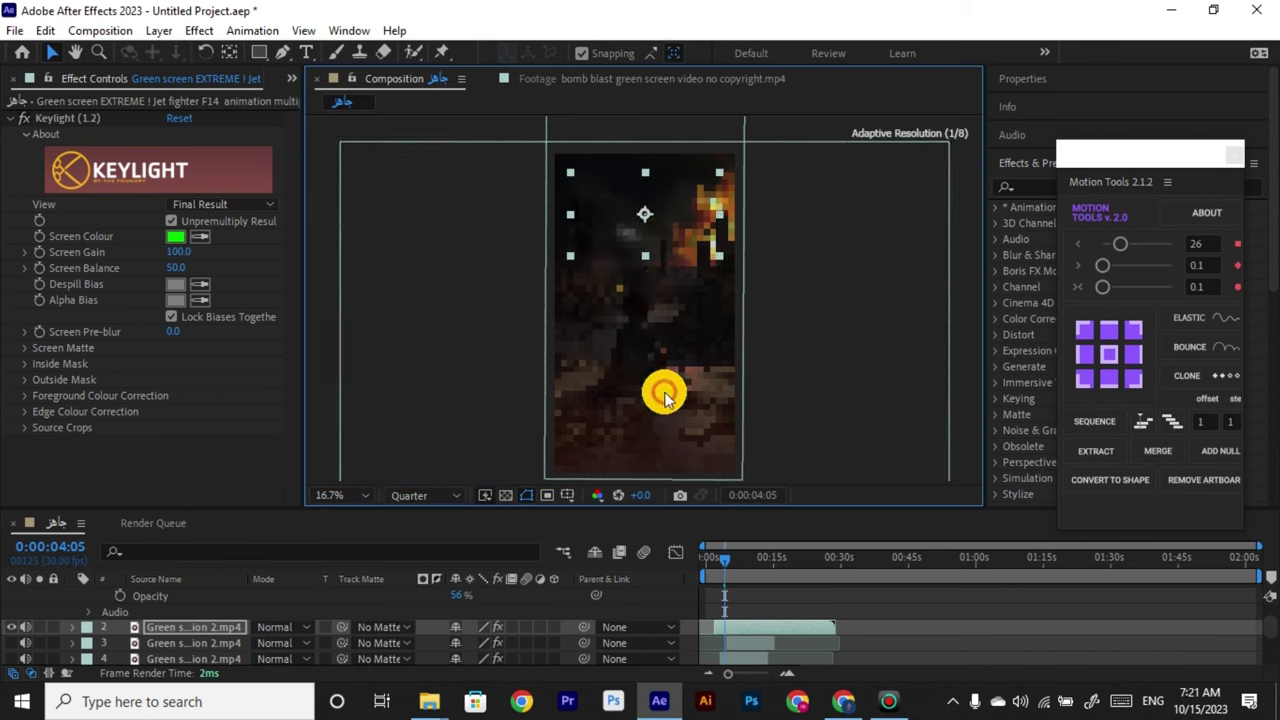
Check the jet around 0:00:05:25 and 0:00:10:07, and enlarge its clip to span the frame's width.
left_click(731, 565)
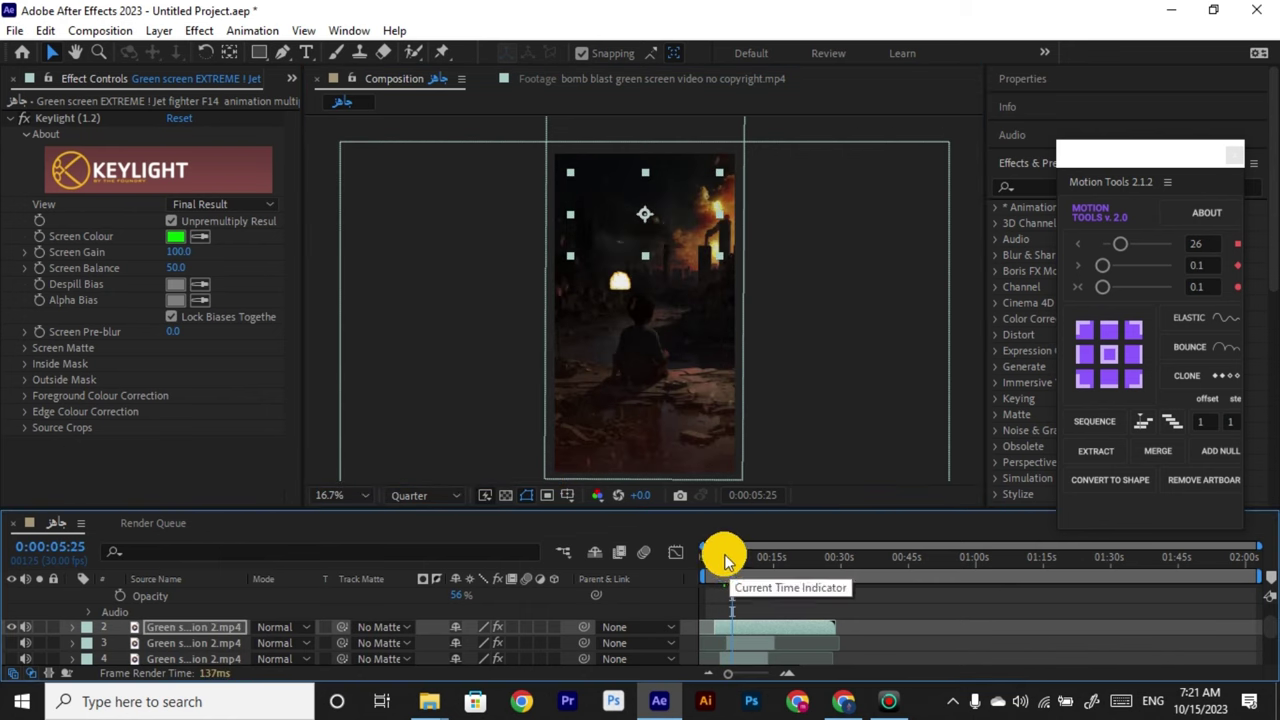
left_click_drag(731, 566, 753, 566)
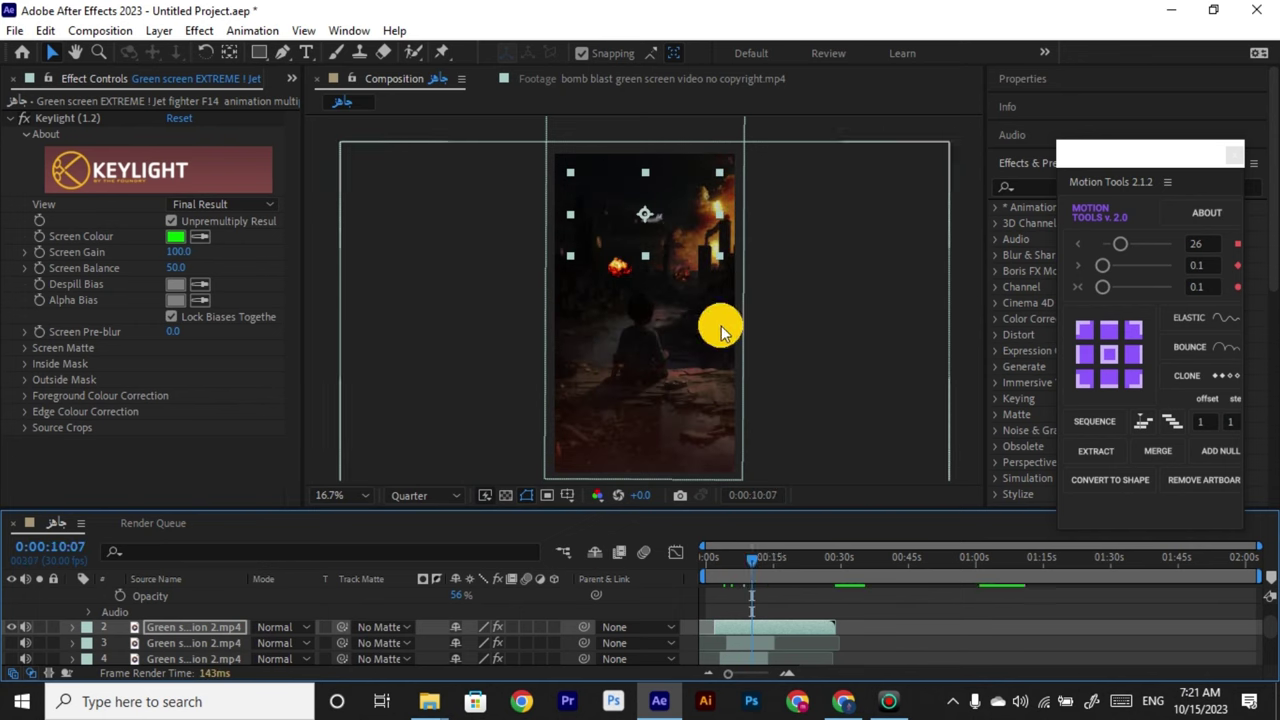
left_click_drag(720, 257, 732, 260)
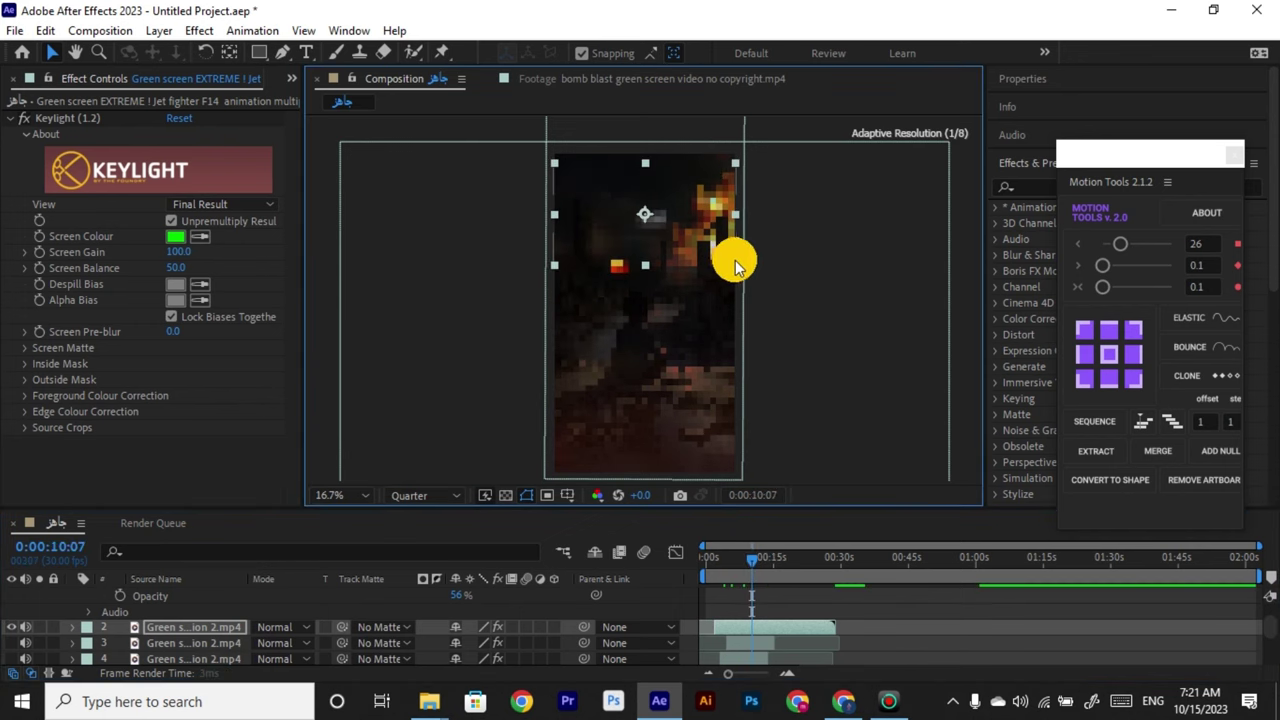
Preview the enlarged jet's flight from 0:00:06:14 and again from 0:00:11:25.
left_click_drag(751, 566, 735, 568)
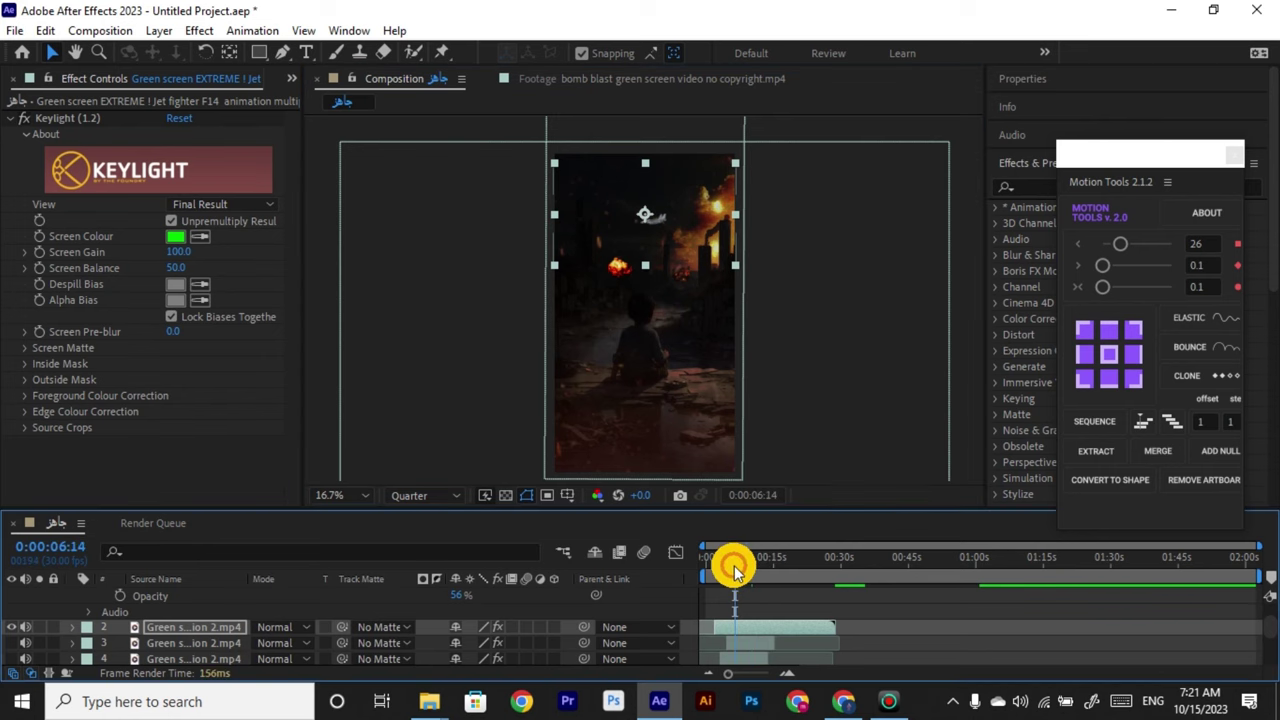
key("space")
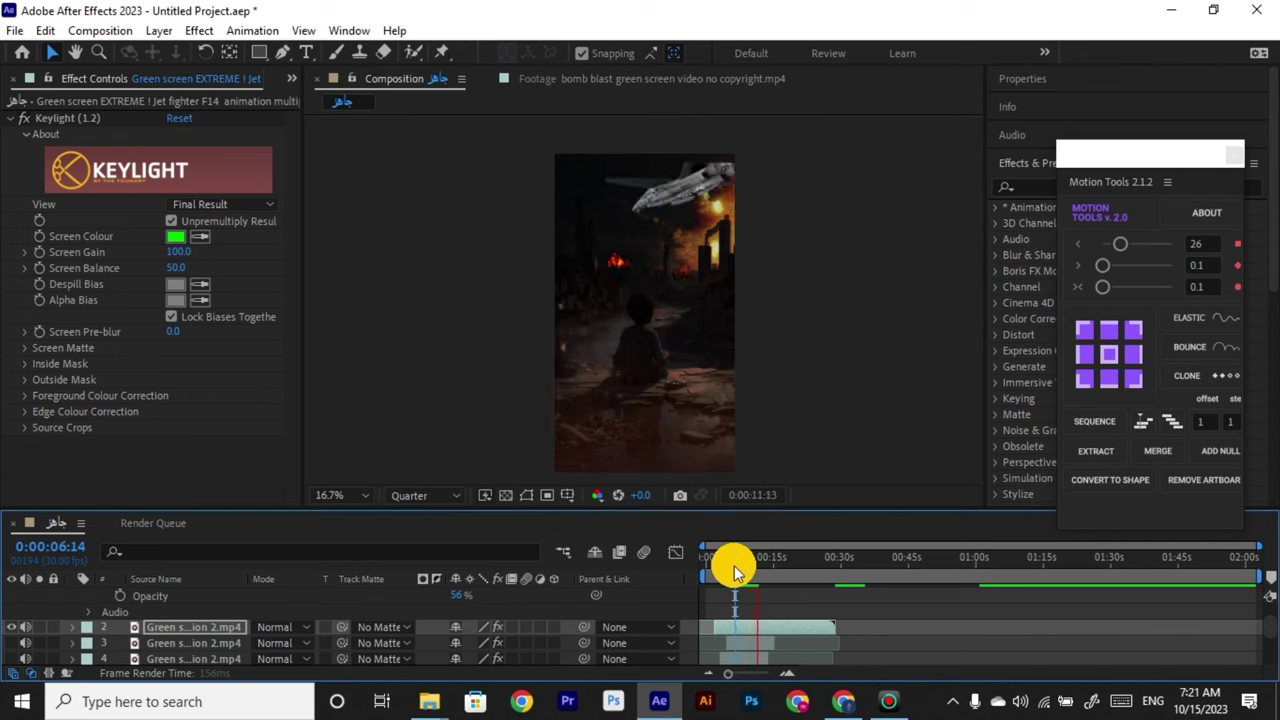
key("space")
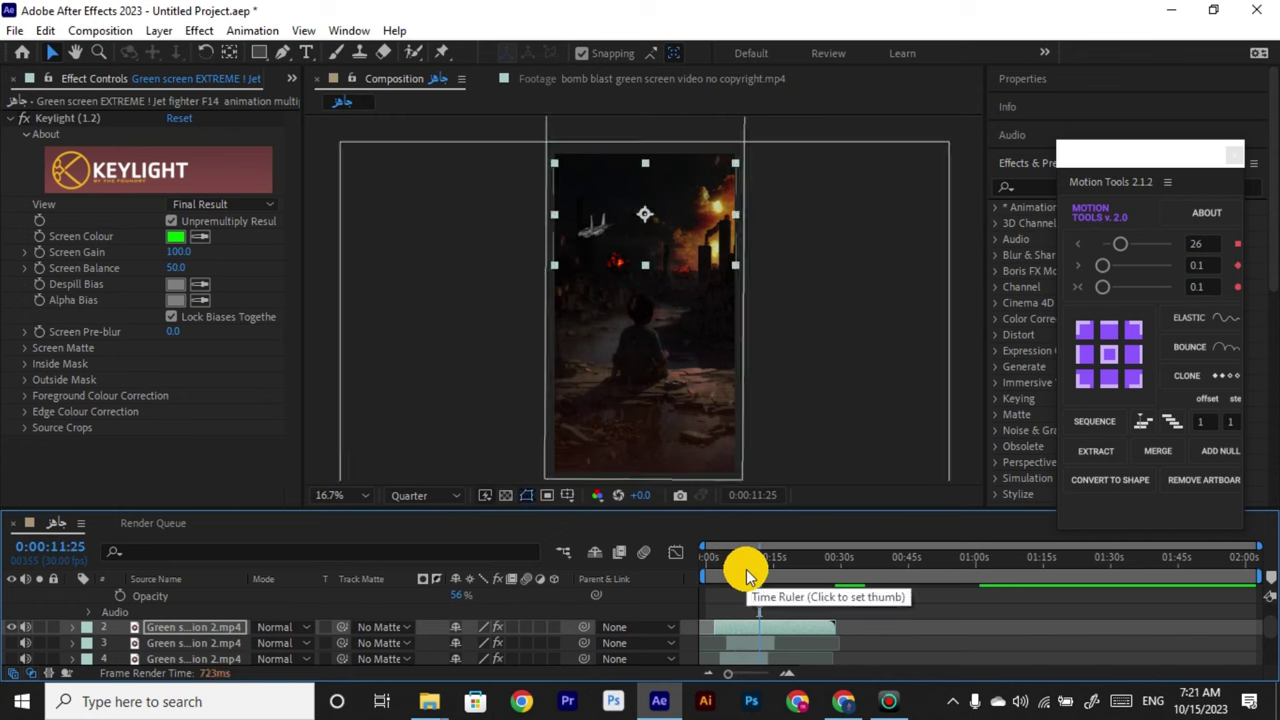
key("space")
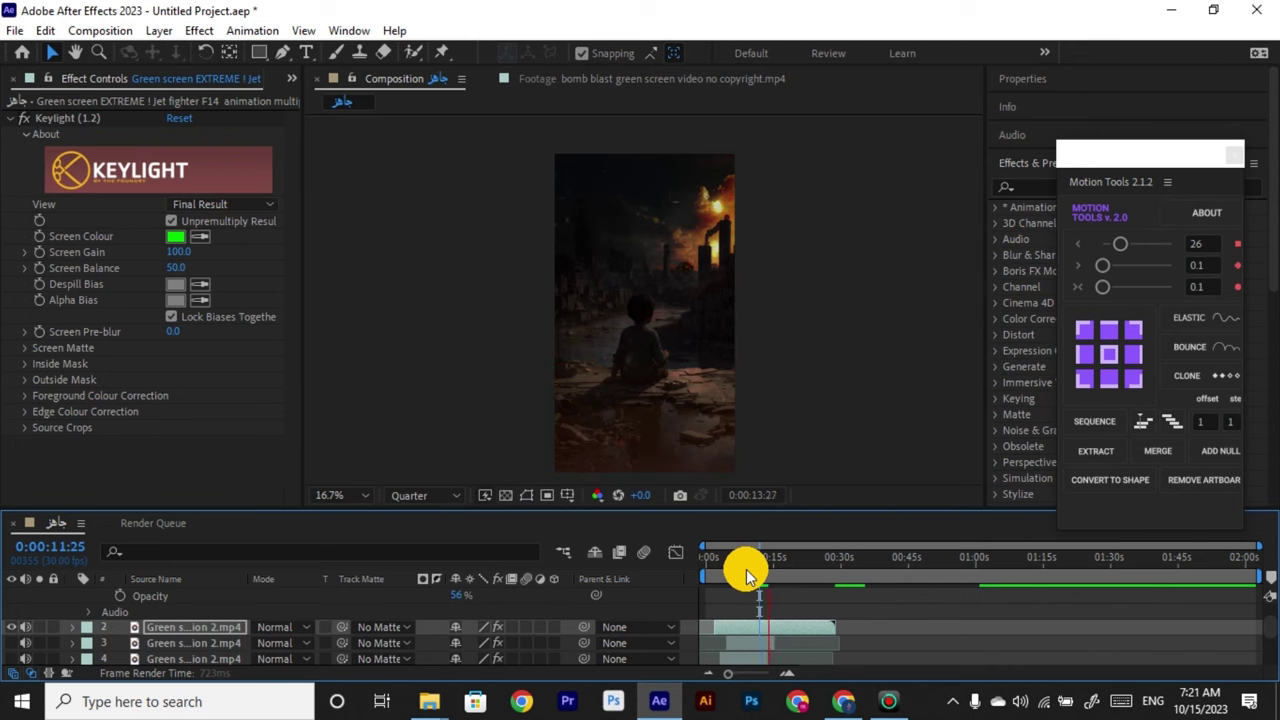
Find the end of the jet's usable pass and trim the jet layer's end to 0:00:15:14.
left_click(777, 566)
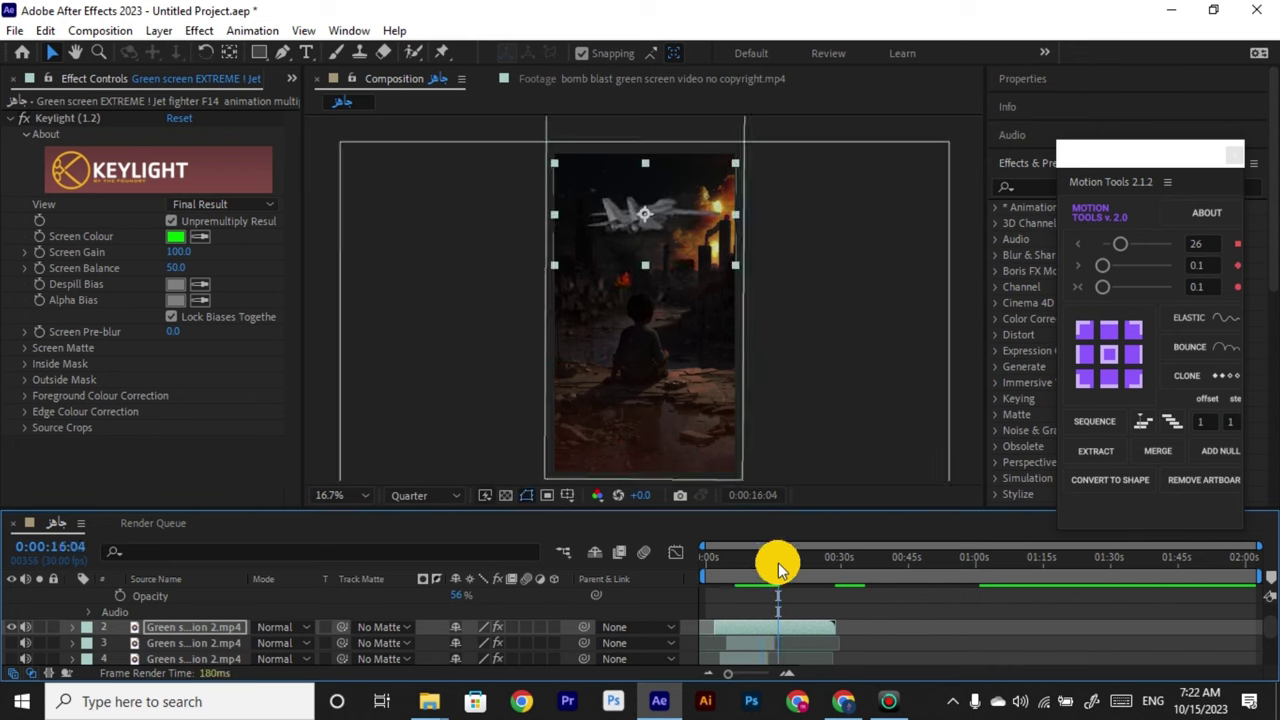
left_click_drag(777, 564, 777, 566)
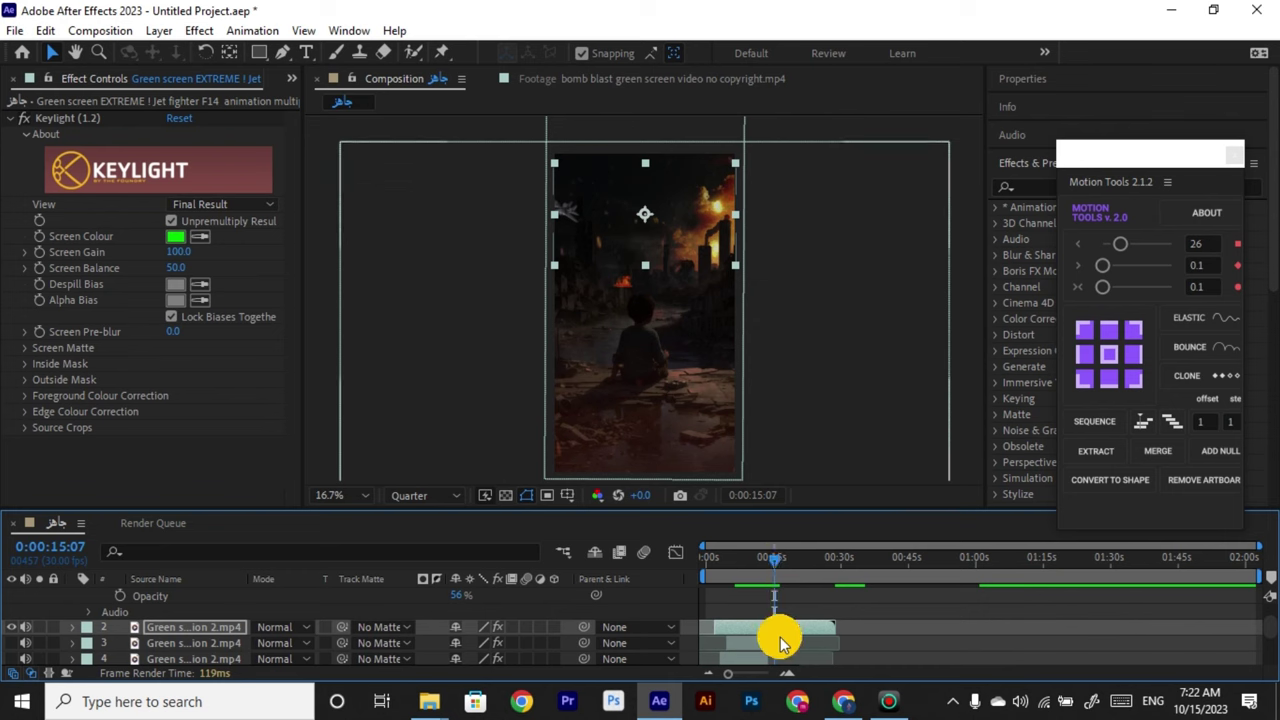
left_click_drag(737, 677, 763, 674)
left_click(992, 607)
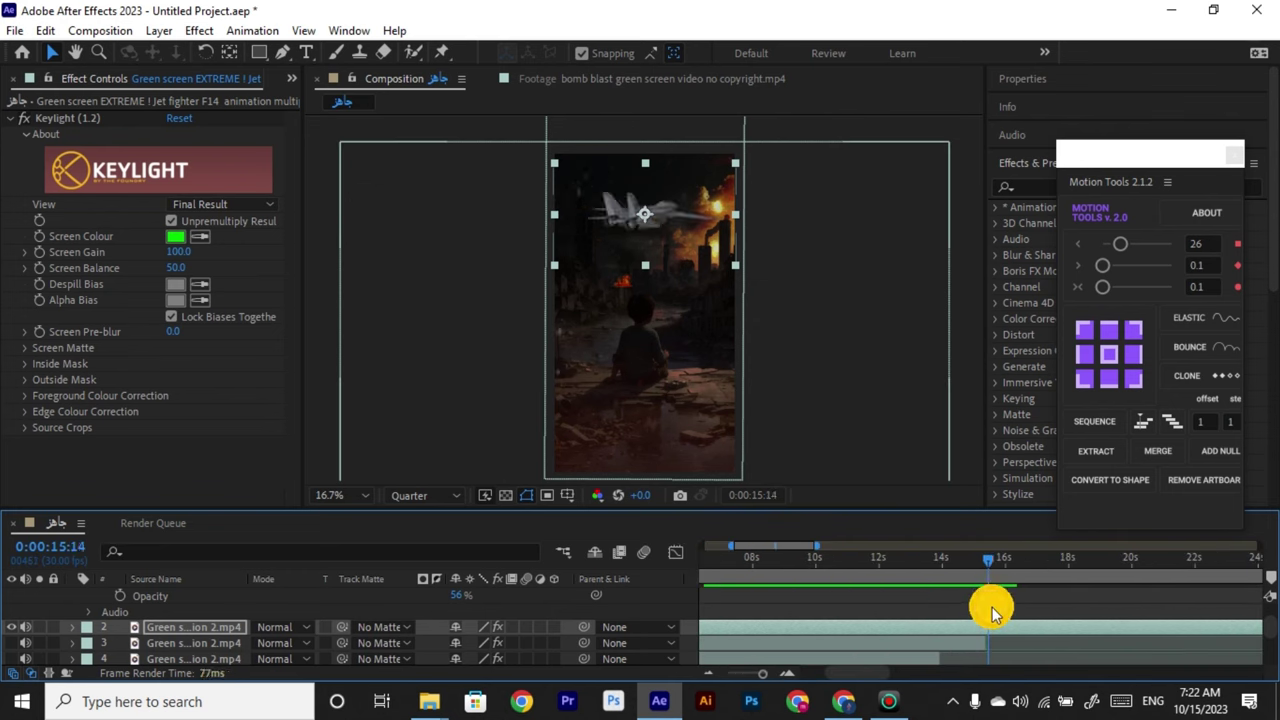
left_click_drag(993, 612, 680, 634)
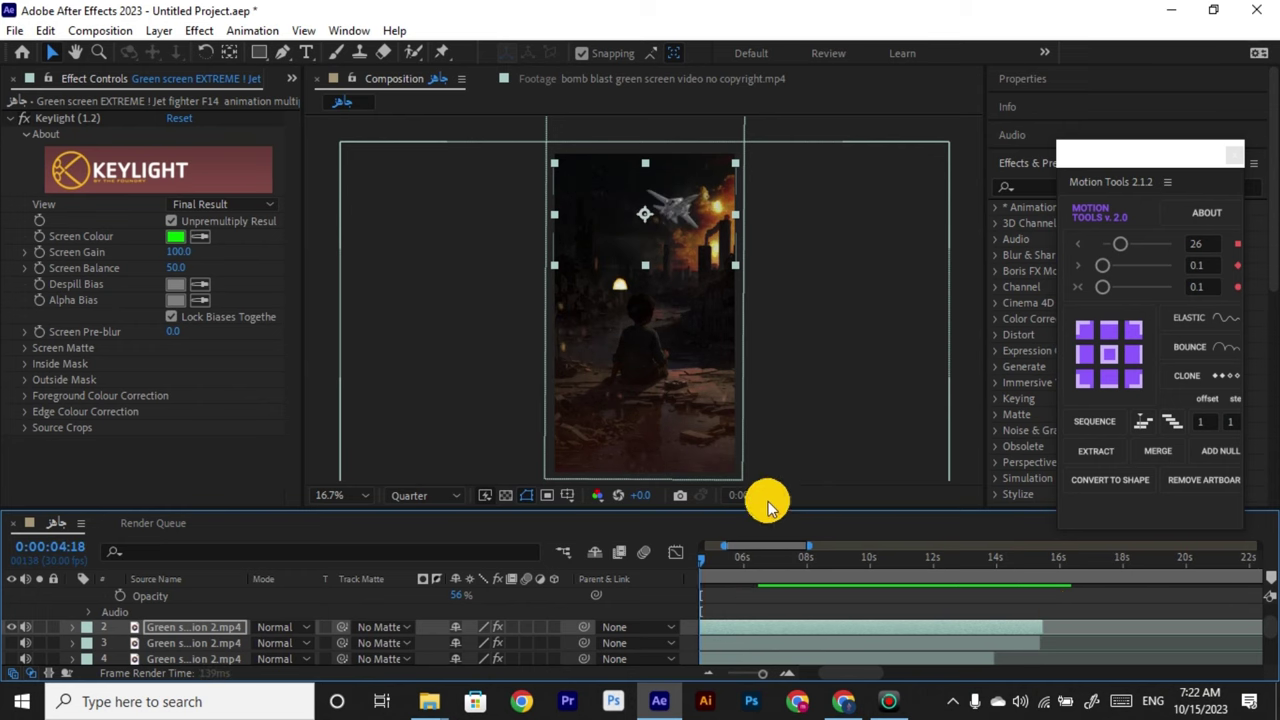
Preview the jet's entrance from 0:00:01:19 and trim the start of the jet layer to 0:00:02:14.
left_click(756, 674)
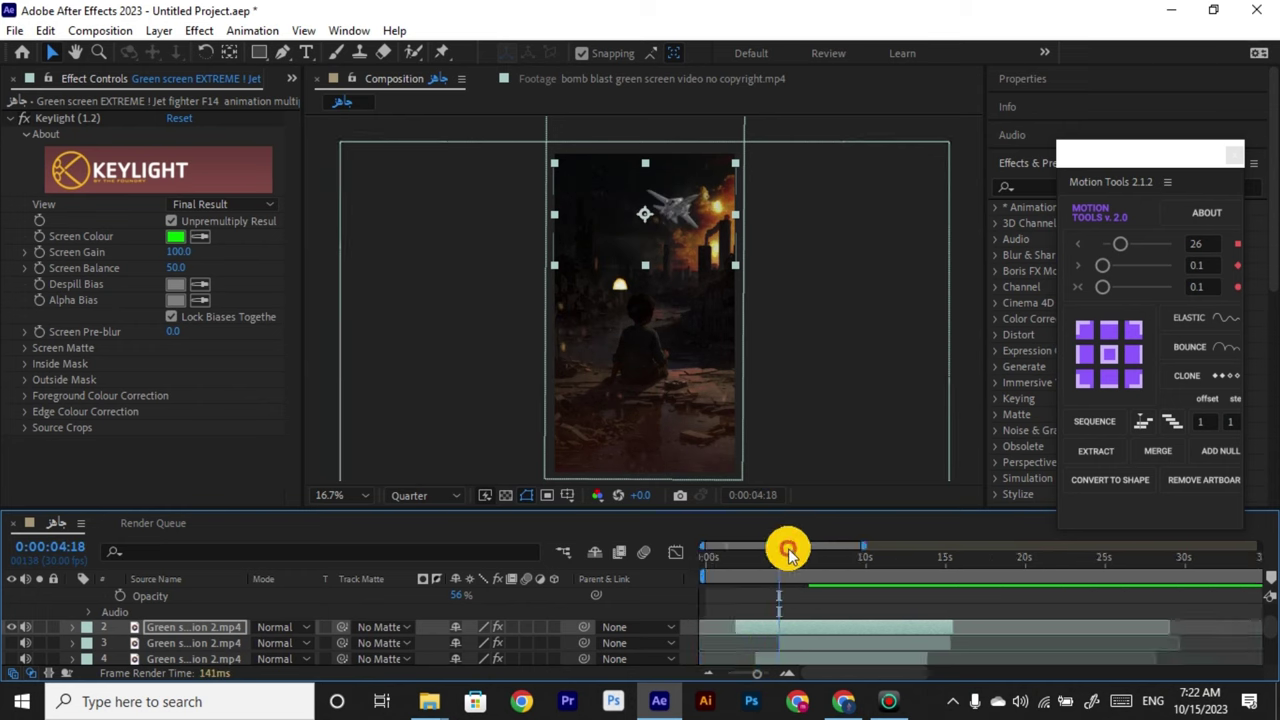
left_click_drag(788, 553, 731, 586)
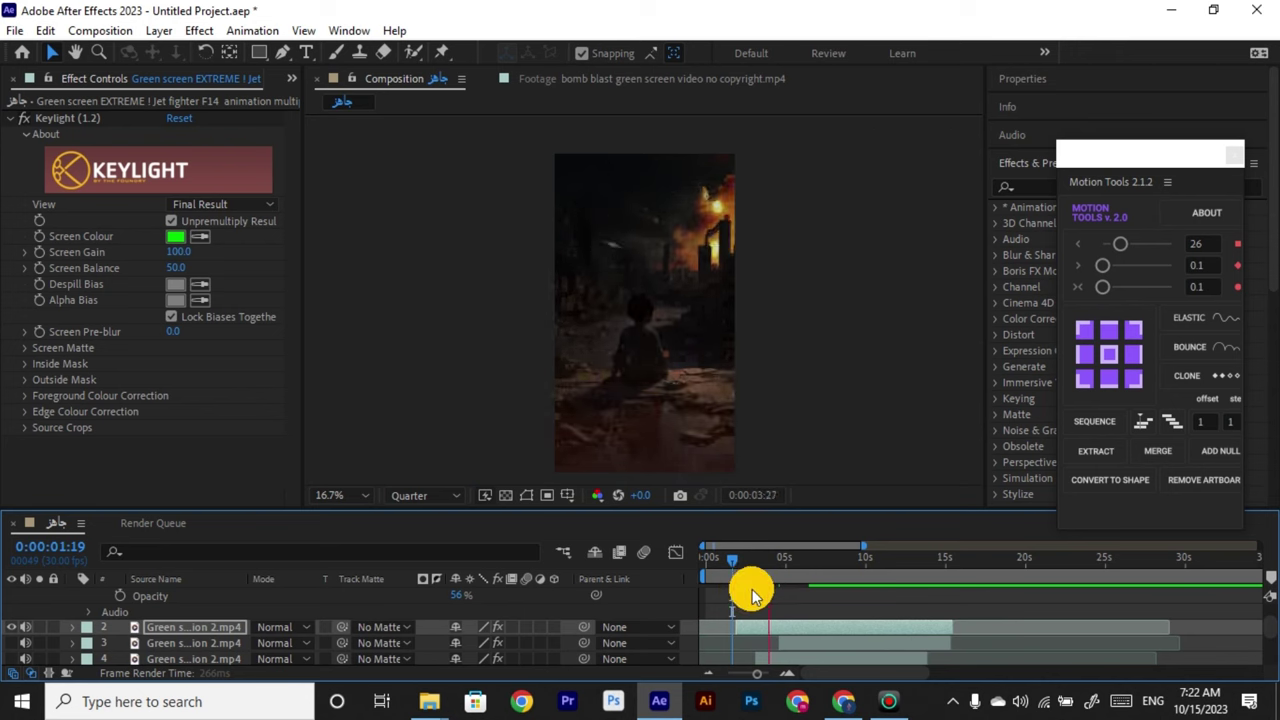
mouse_move(752, 592)
left_mouse_down()
mouse_move(780, 563)
mouse_move(737, 580)
mouse_move(748, 588)
mouse_move(730, 568)
mouse_move(741, 573)
left_mouse_up()
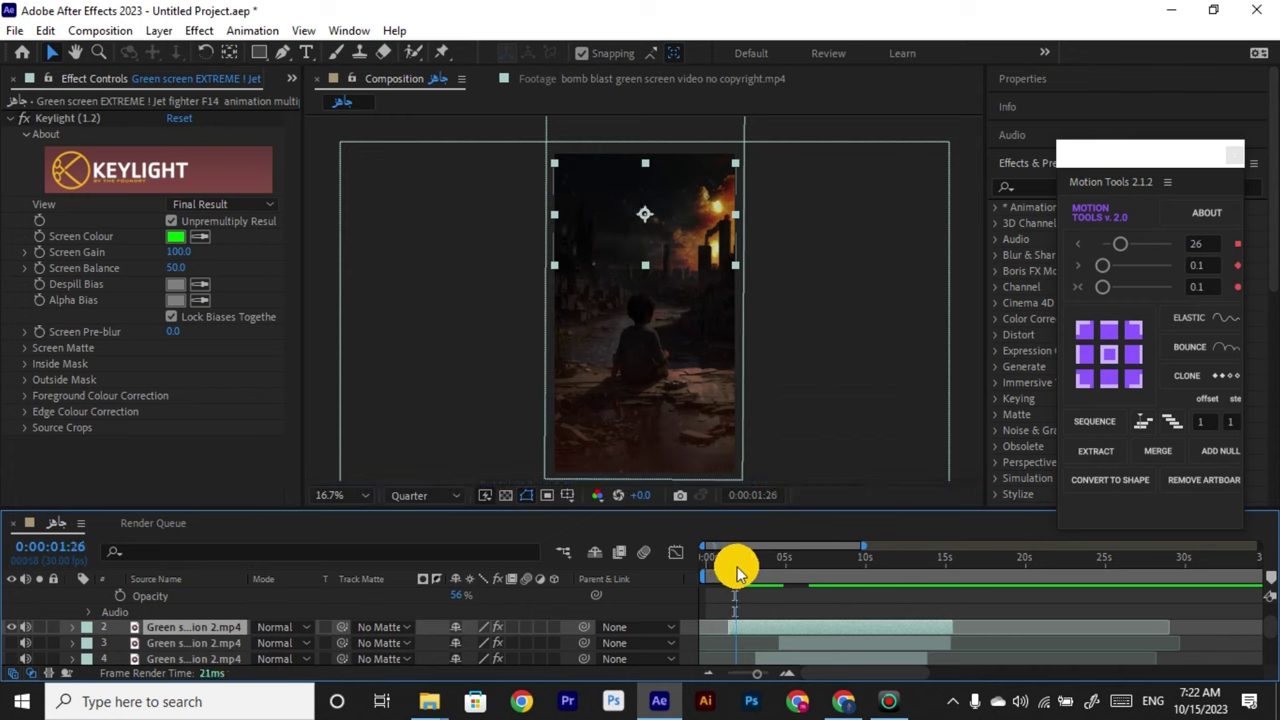
left_click_drag(743, 570, 752, 570)
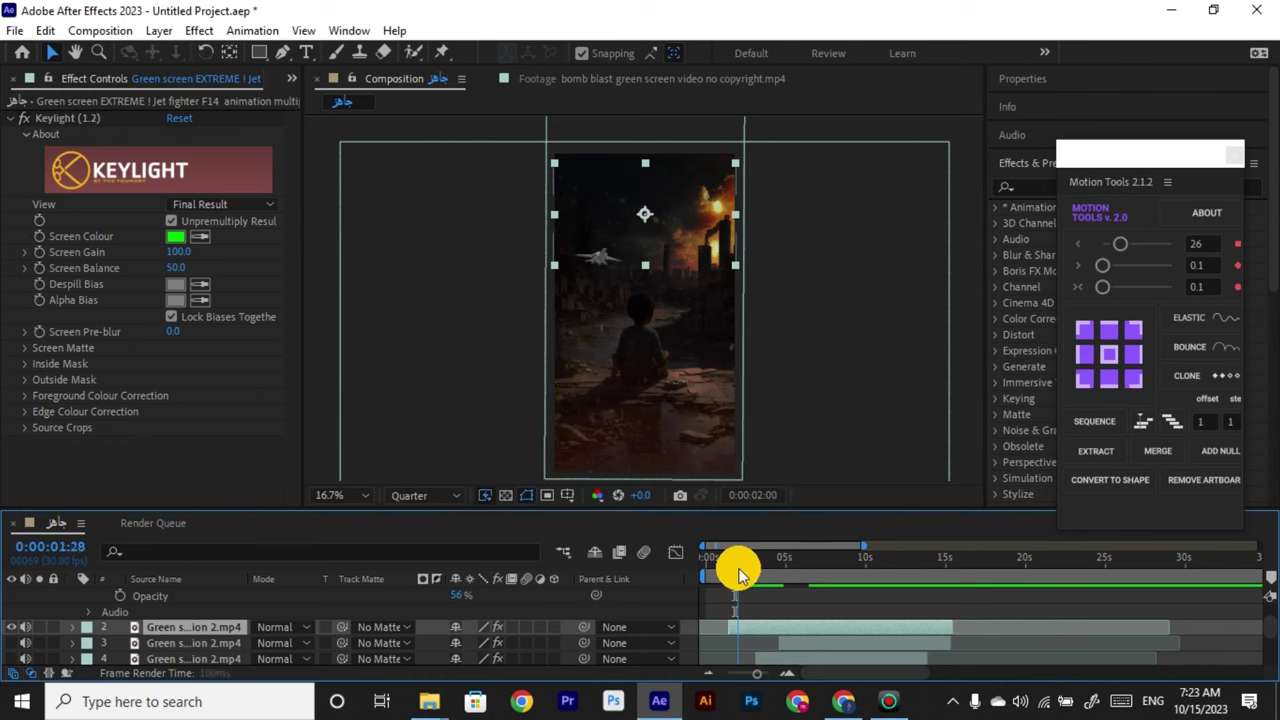
left_click_drag(742, 572, 748, 573)
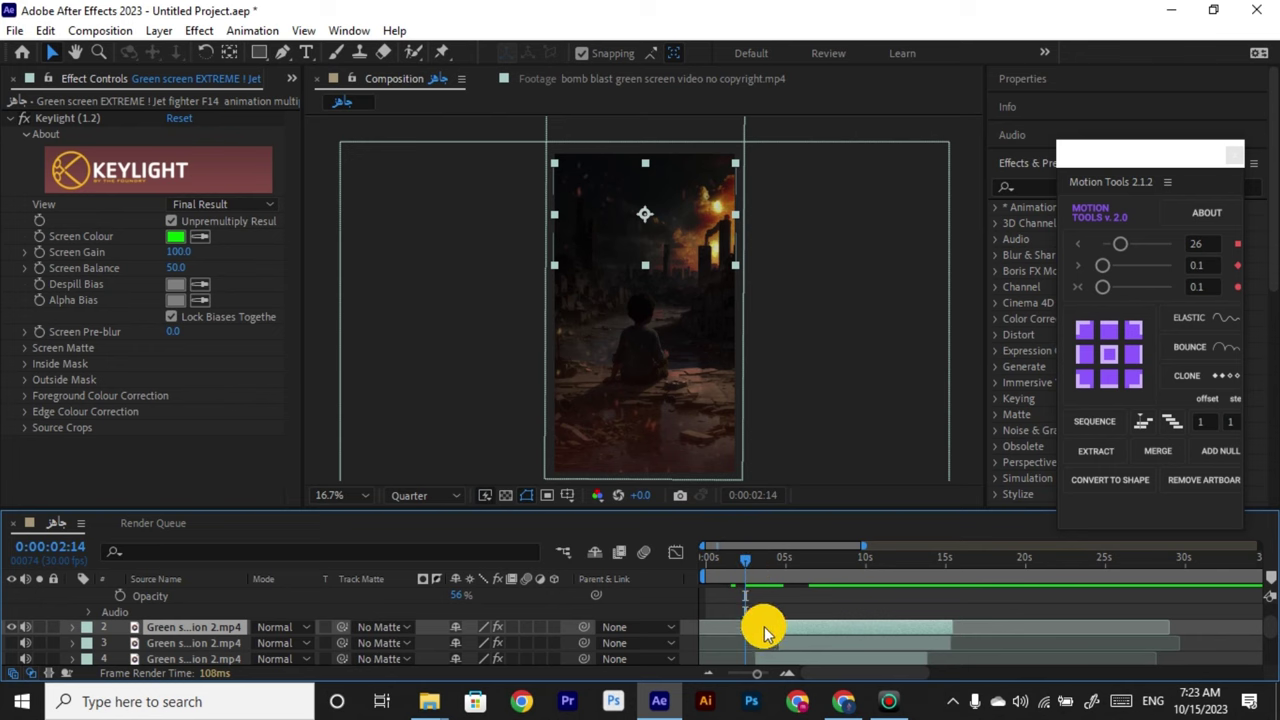
Slide the trimmed jet clip earlier, near the start of the composition, and preview it from 0:00:00:05.
left_click_drag(763, 627, 731, 633)
left_click_drag(754, 574, 709, 566)
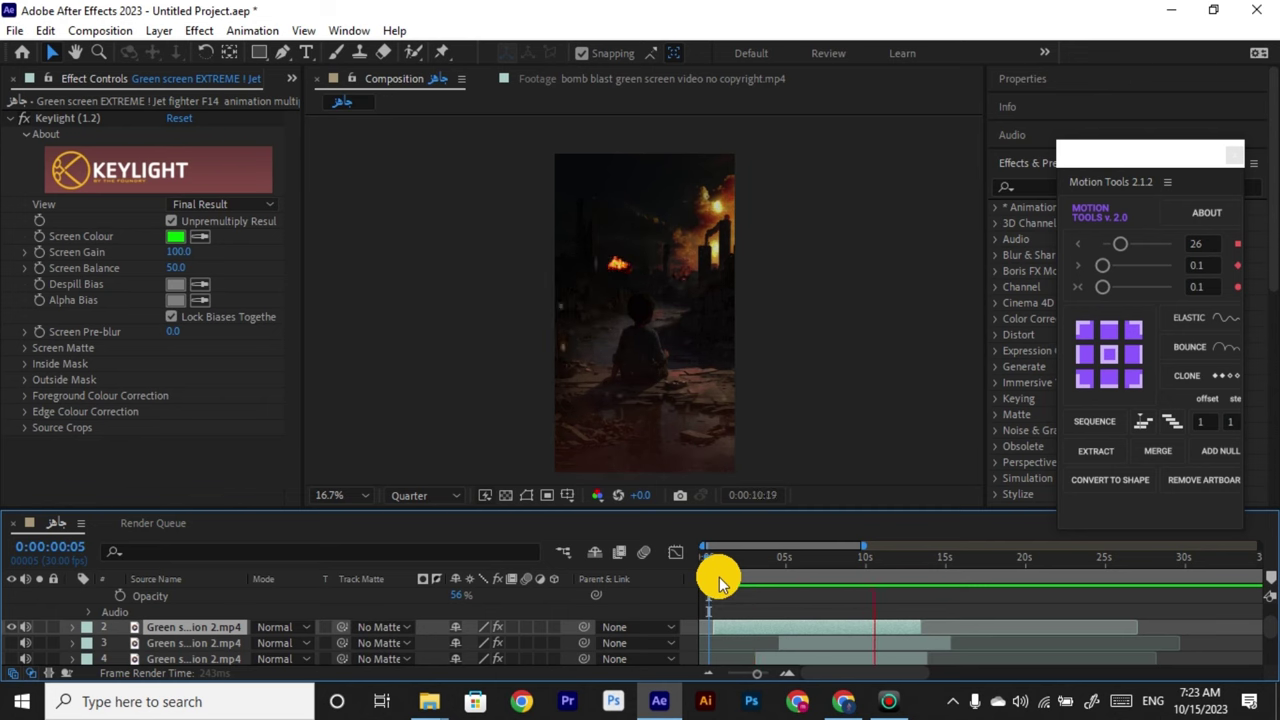
left_click(895, 566)
Check the jet's pass over the explosion by replaying it from 0:00:07:03 and 0:00:09:06.
left_click_drag(838, 585, 822, 590)
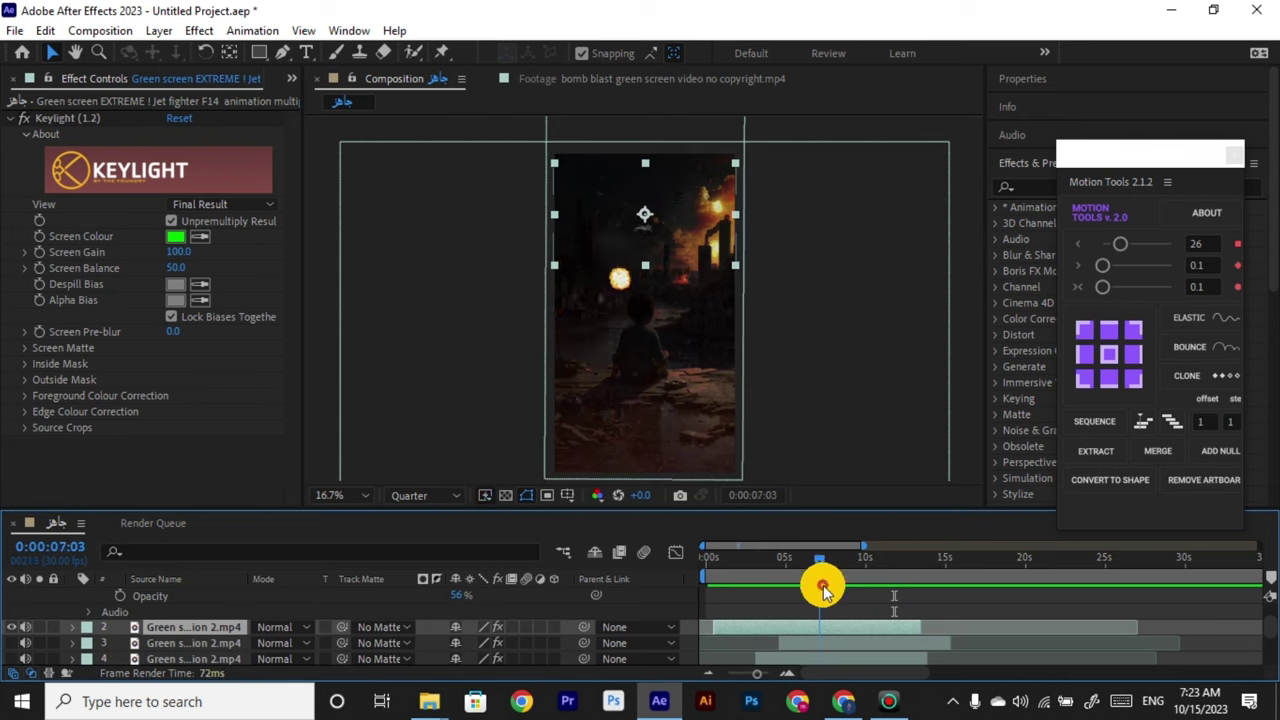
key("ctrl+shift+h")
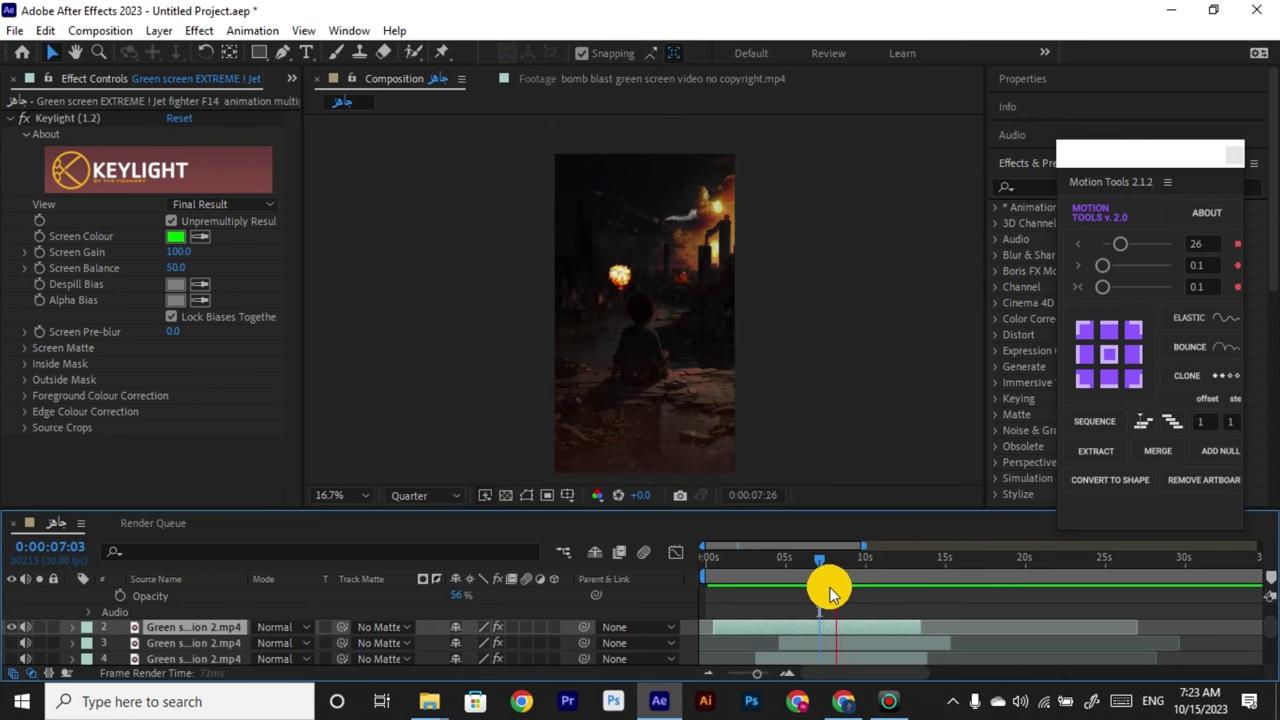
key("space")
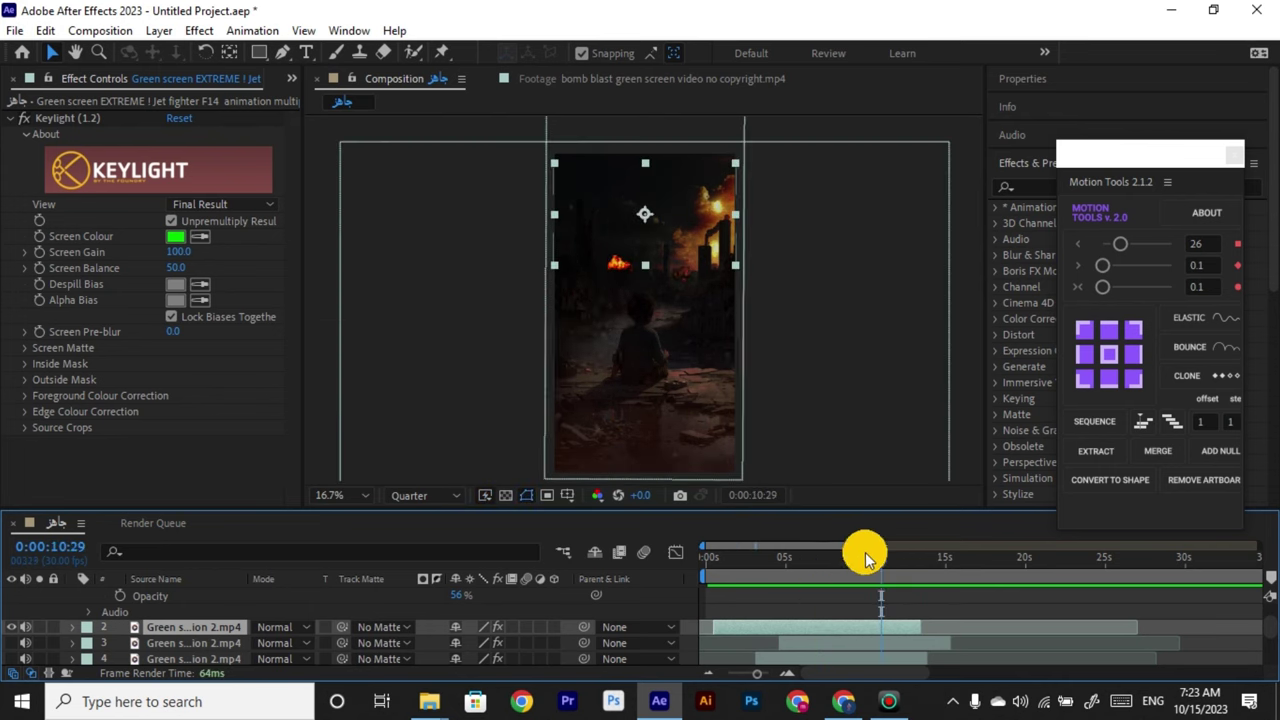
left_click_drag(879, 566, 872, 572)
scroll(862, 619, "down", 2)
scroll(863, 622, "up", 3)
left_click(852, 564)
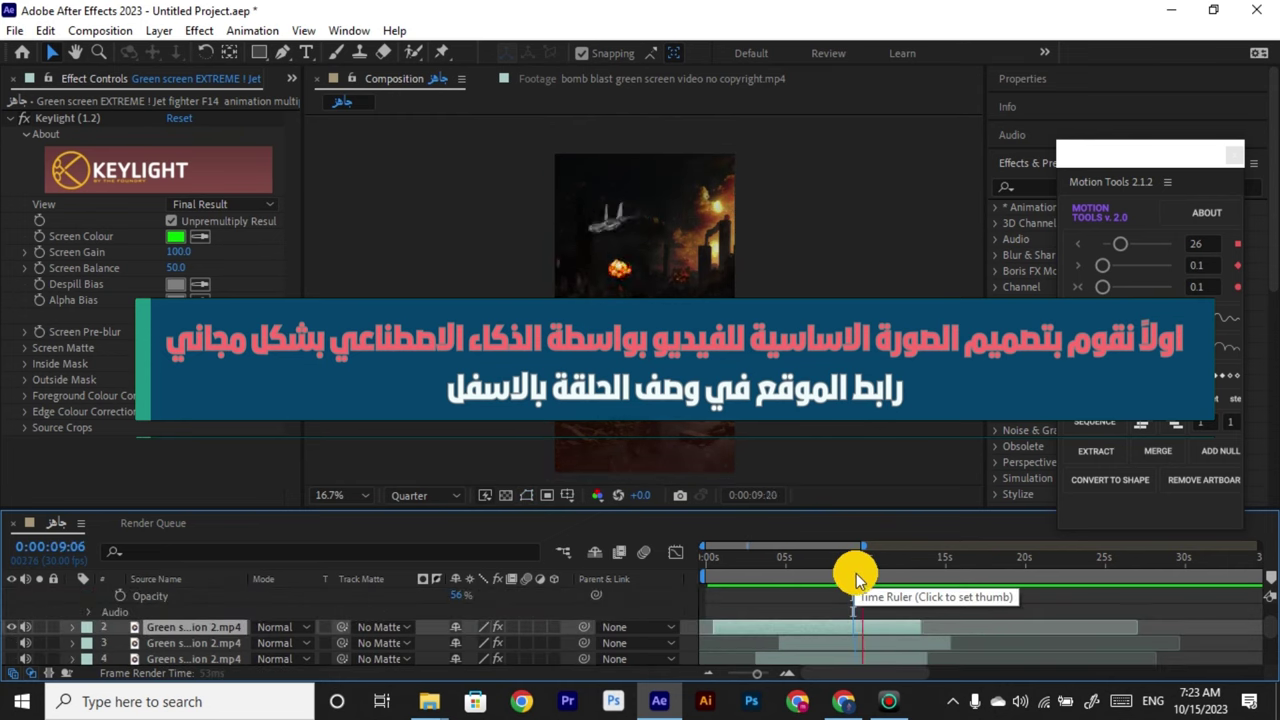
key("space")
left_click_drag(862, 576, 865, 576)
Slide the second smoke clip so it starts exactly where the first smoke clip ends, and preview the transition.
left_click(872, 622)
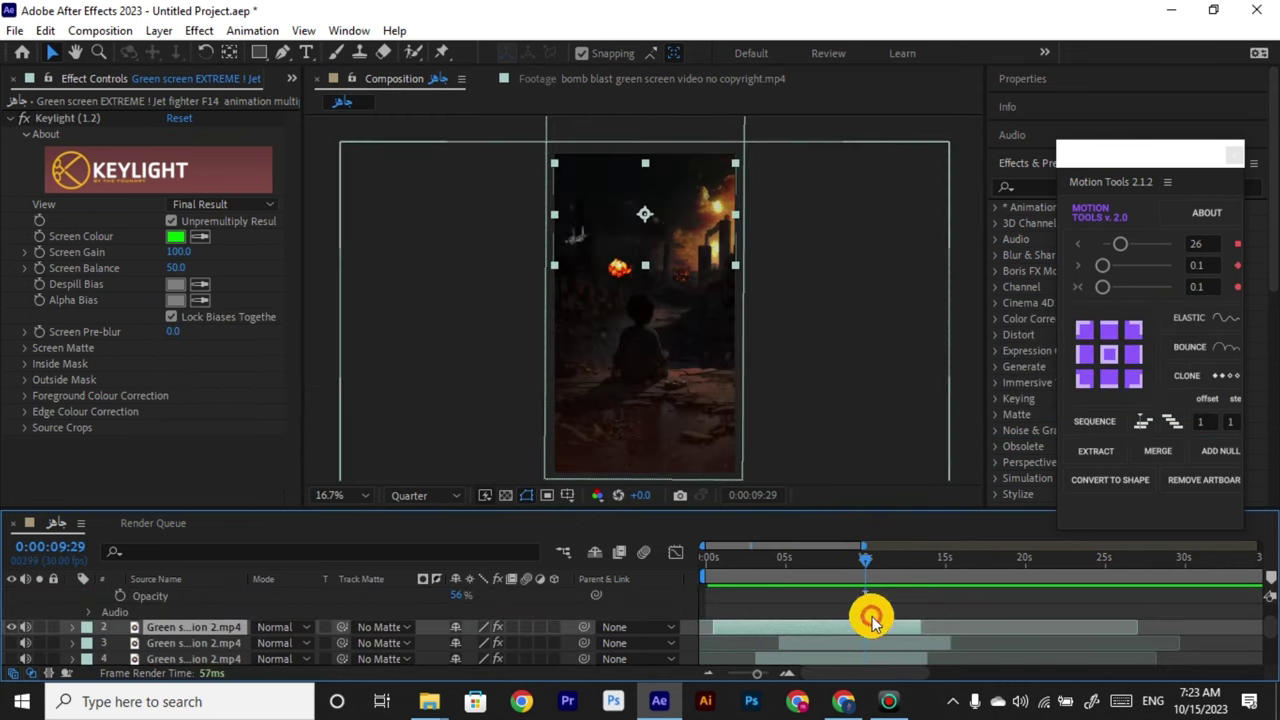
scroll(872, 622, "down", 2)
left_click(875, 627)
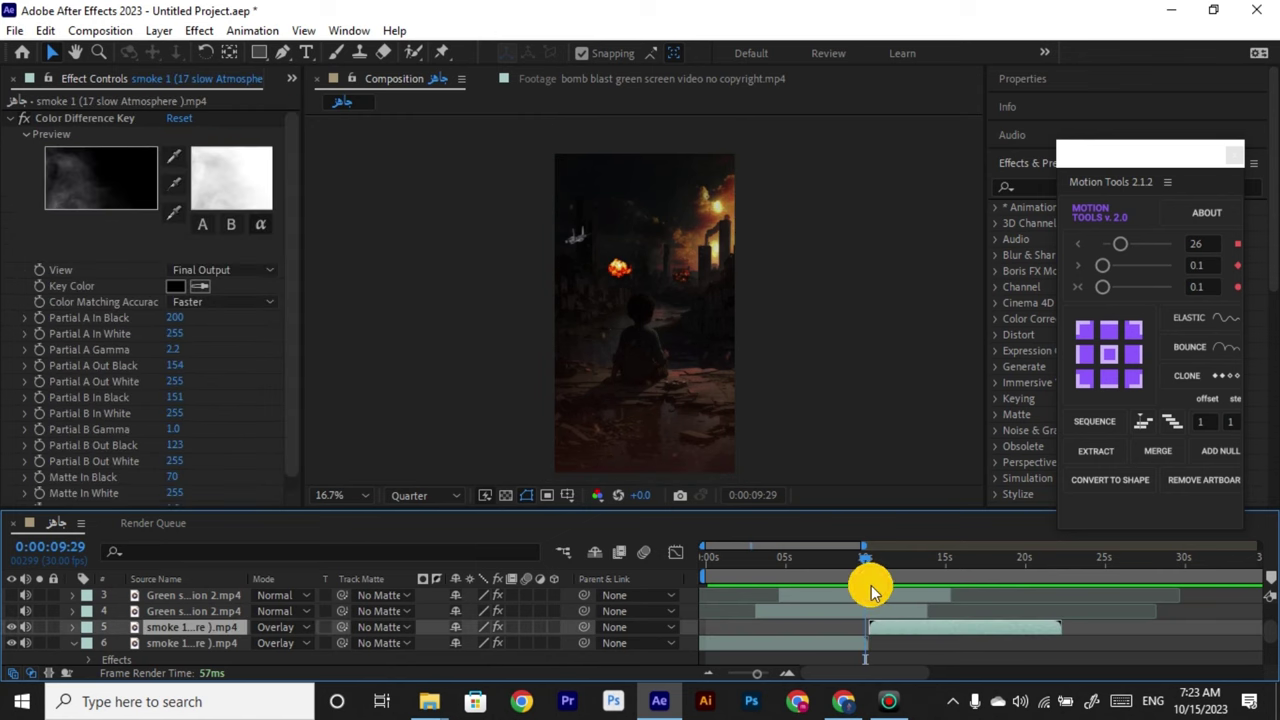
key("space")
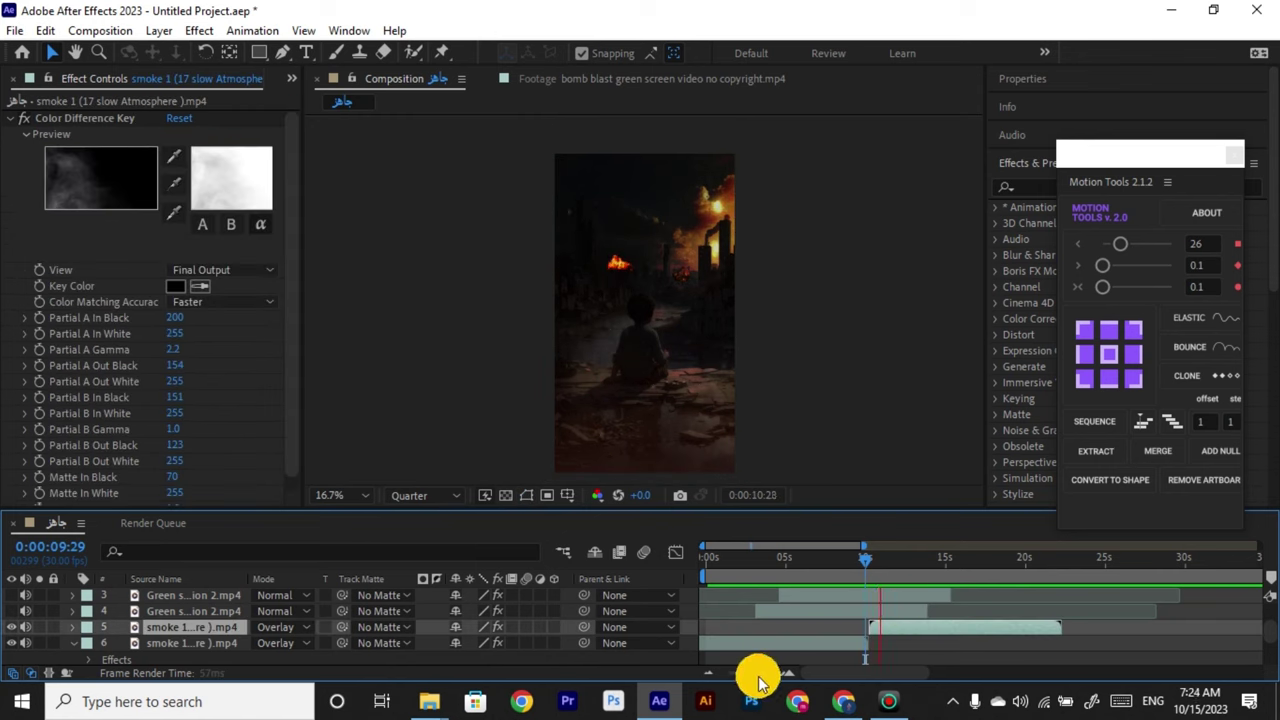
mouse_move(755, 676)
left_mouse_down()
mouse_move(780, 683)
mouse_move(767, 674)
left_mouse_up()
left_click(918, 627)
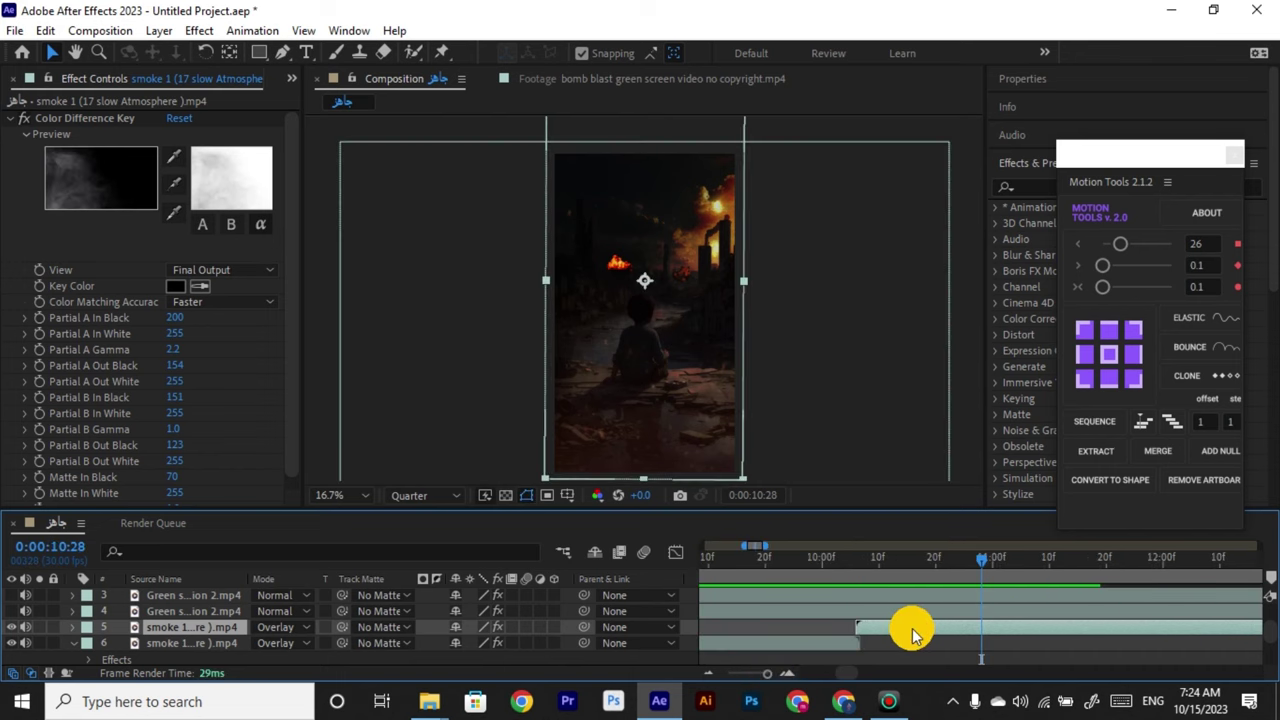
left_click_drag(912, 629, 913, 629)
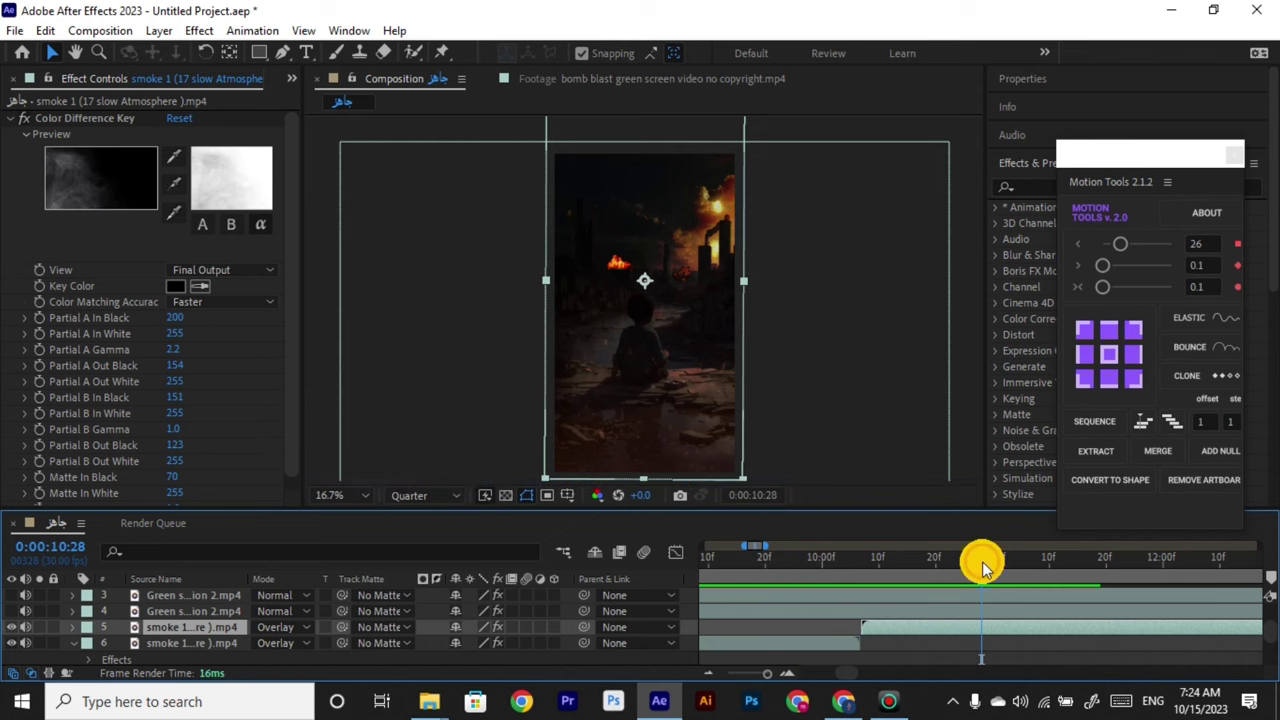
left_click_drag(982, 565, 851, 594)
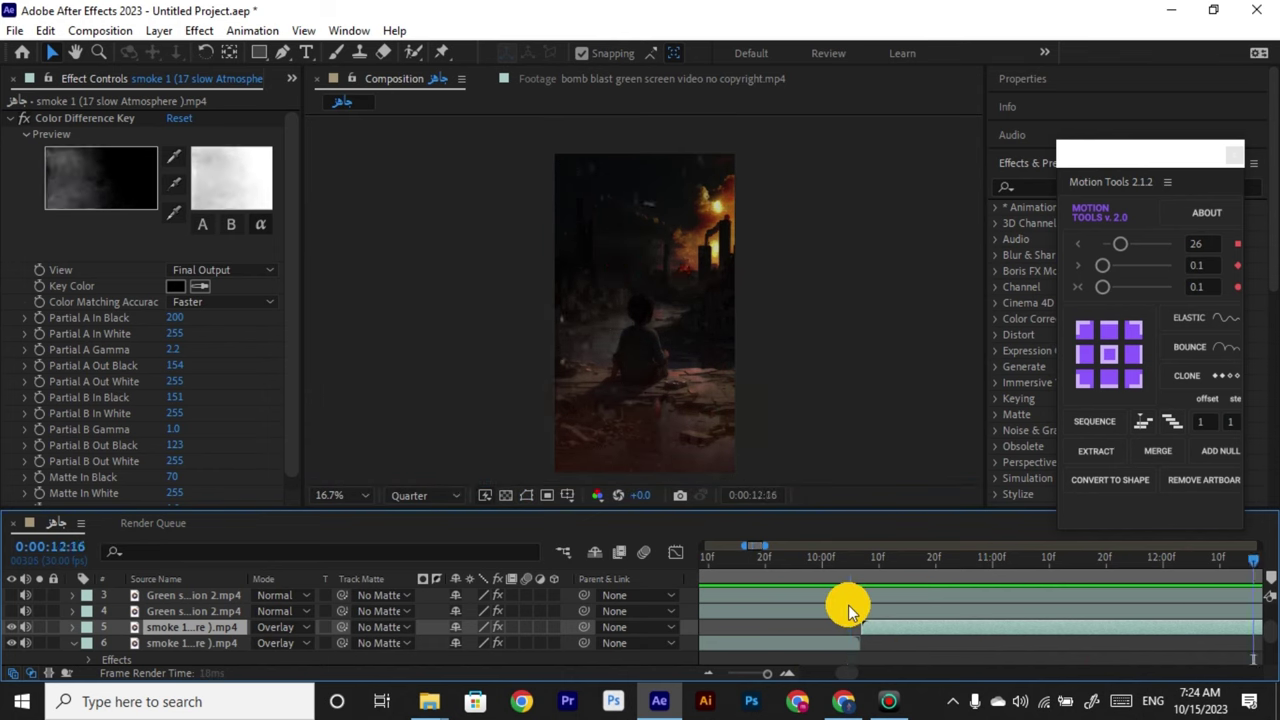
key("space")
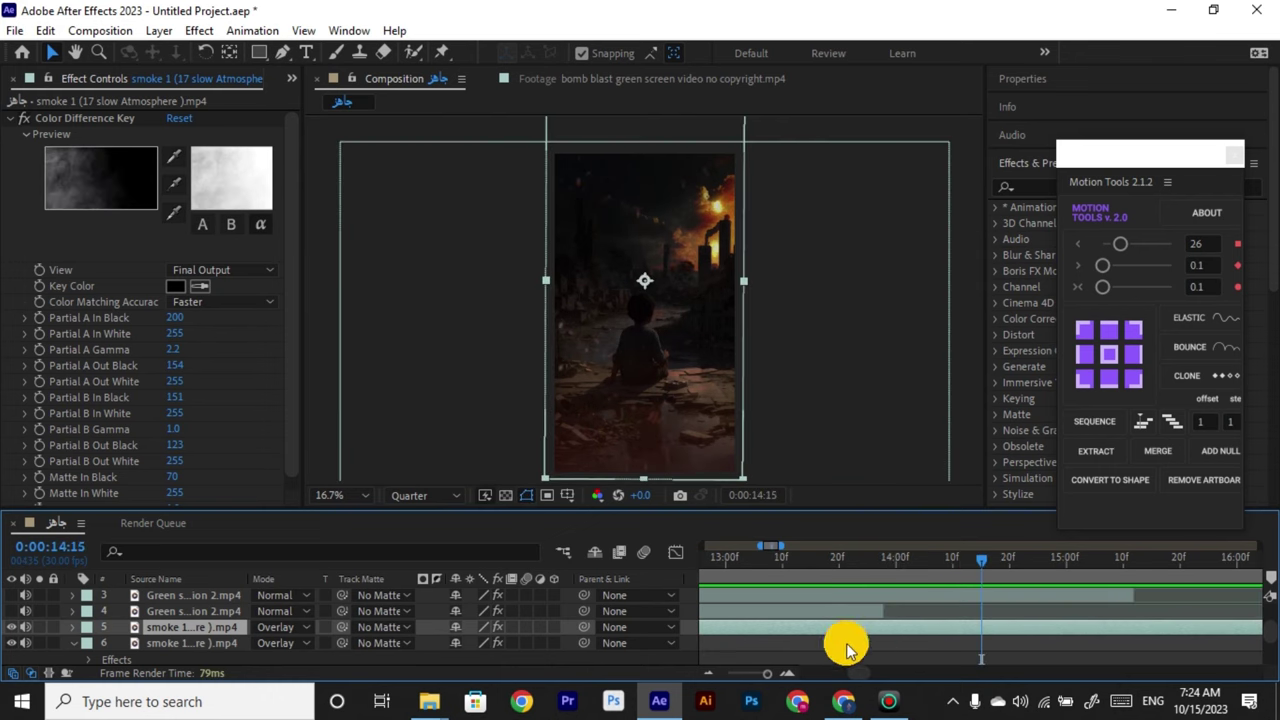
Preview the jet's exit from 0:00:13:00 and trim the end of the jet clip on layer 4 to 0:00:13:09.
left_click_drag(770, 673, 760, 669)
left_click(955, 608)
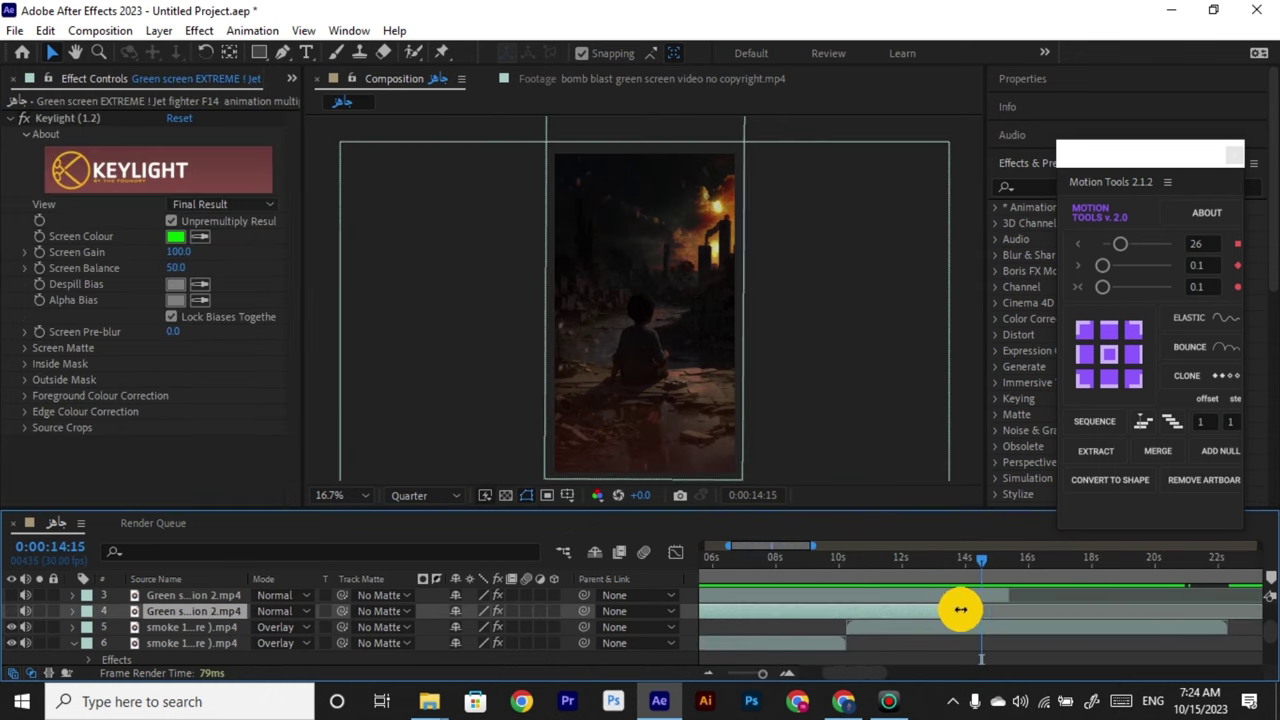
left_click_drag(980, 566, 933, 595)
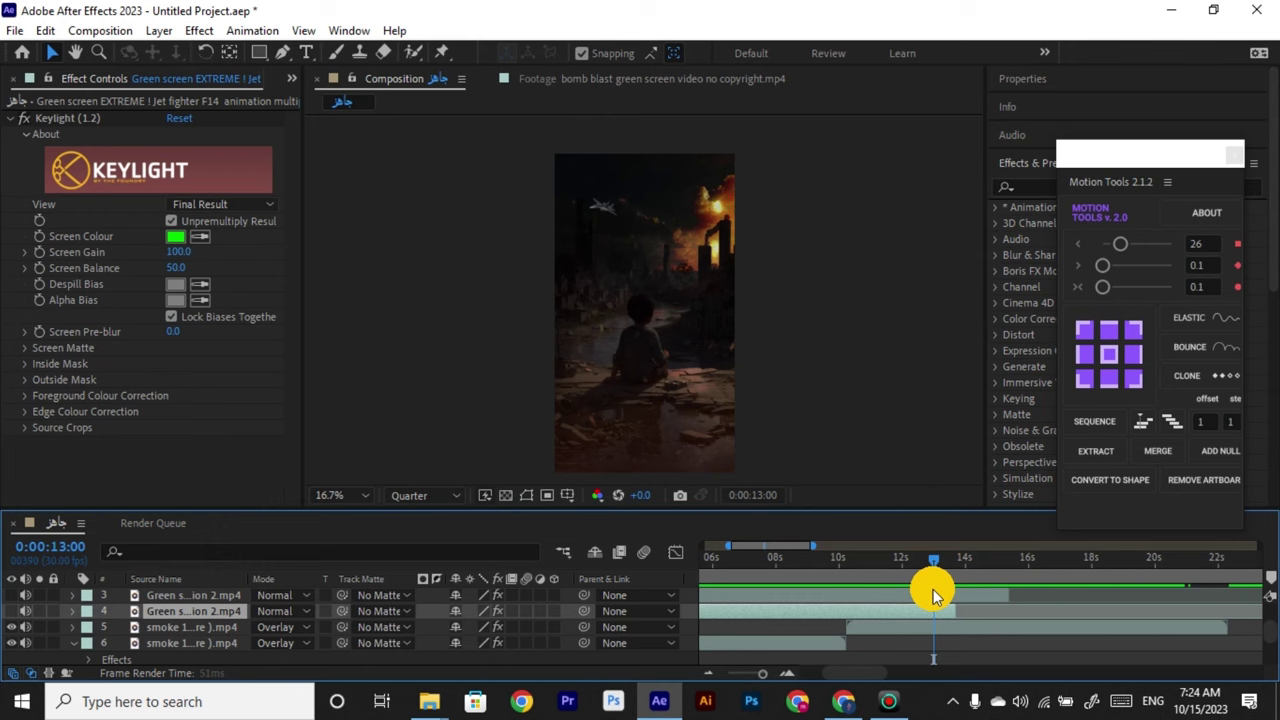
key("space")
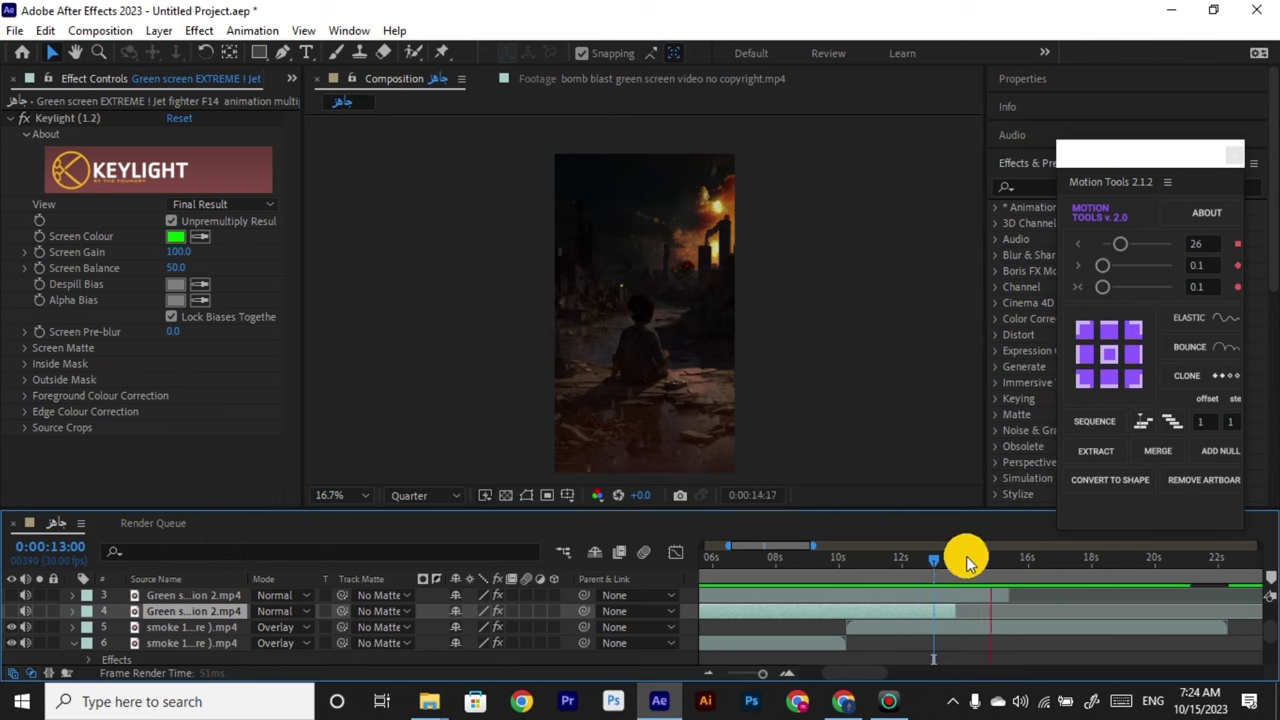
key("space")
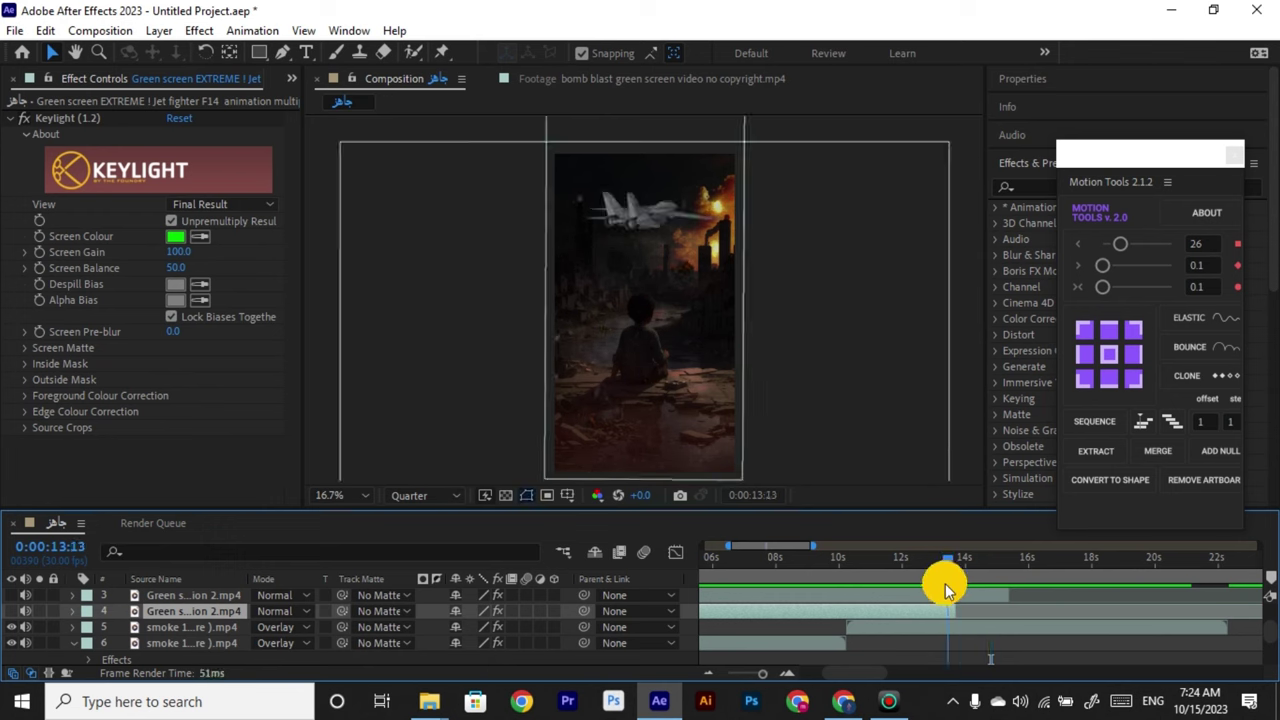
left_click_drag(947, 590, 940, 619)
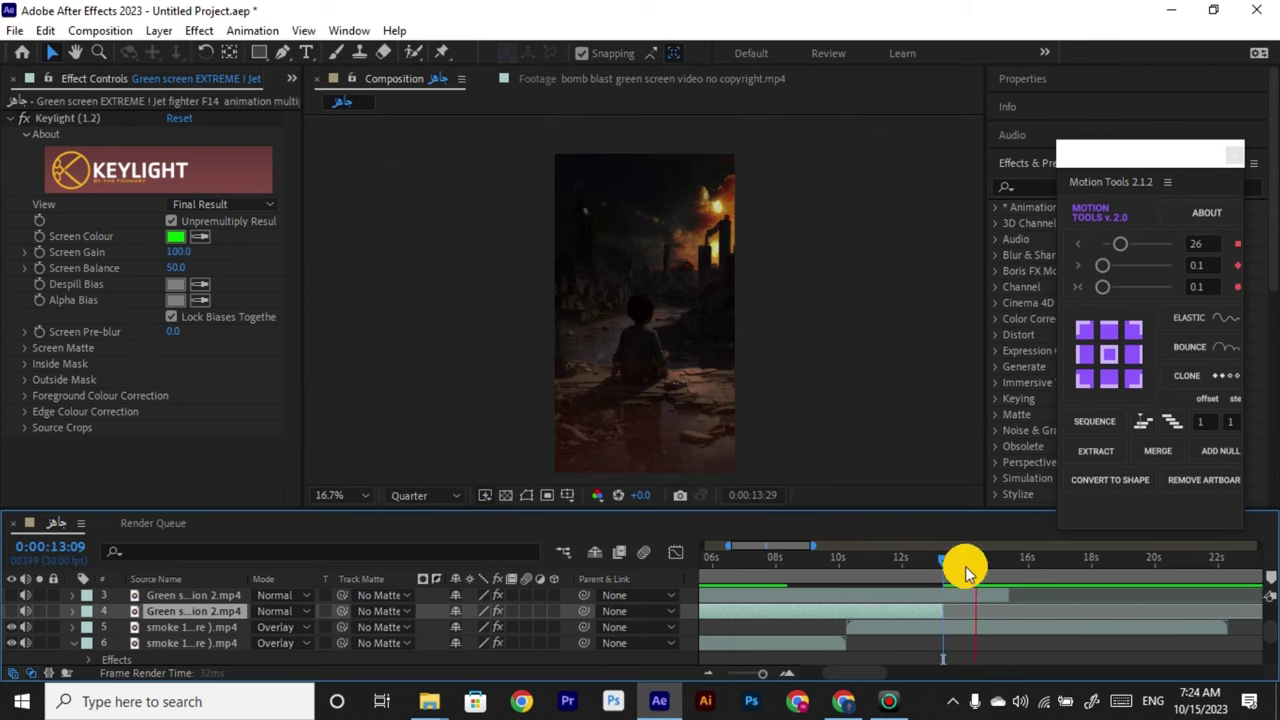
Compare the ends of the jet clips on layers 2, 3 and 4 around 0:00:13:13.
left_click_drag(972, 563, 947, 585)
left_click(952, 596)
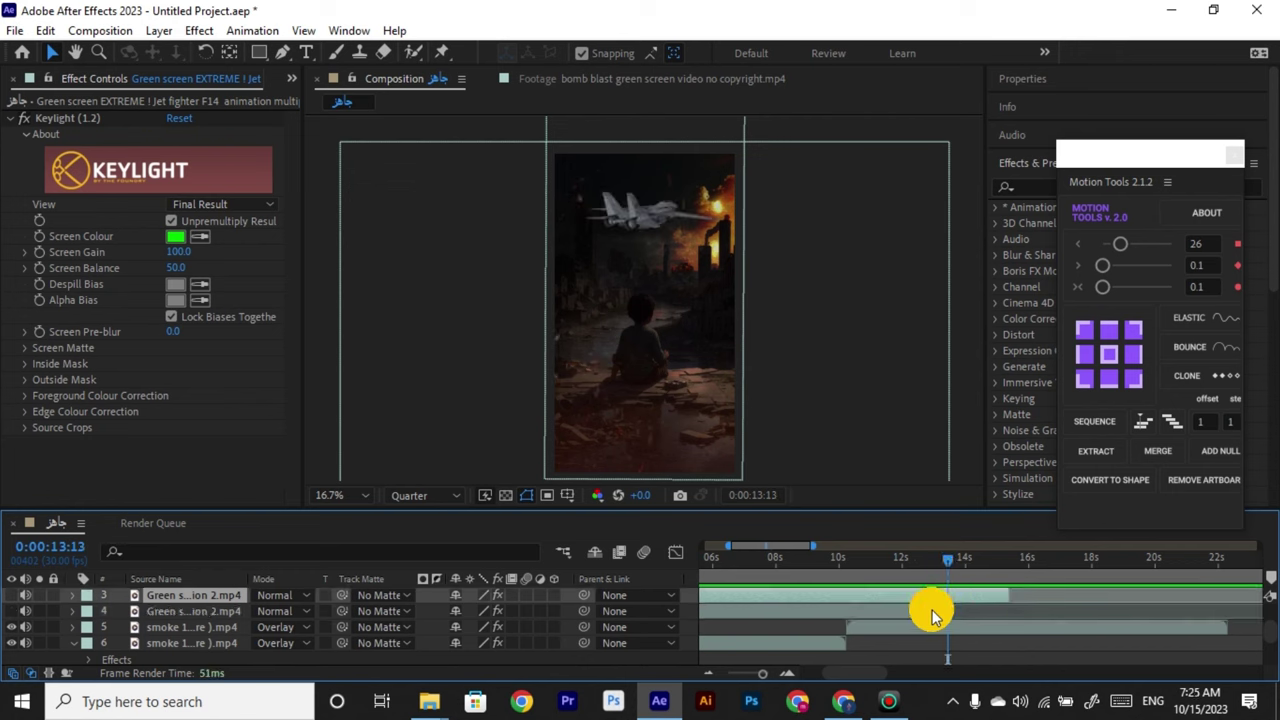
left_click(937, 611)
left_click_drag(933, 611, 948, 578)
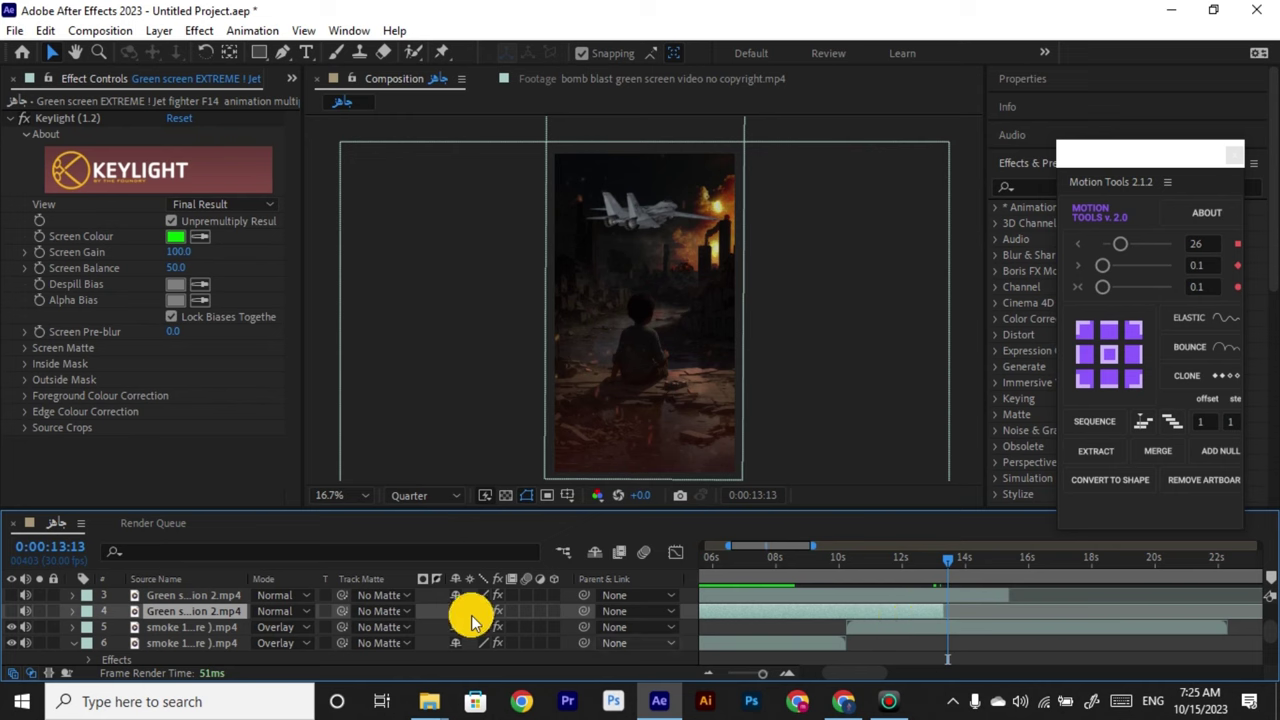
scroll(846, 626, "up", 5)
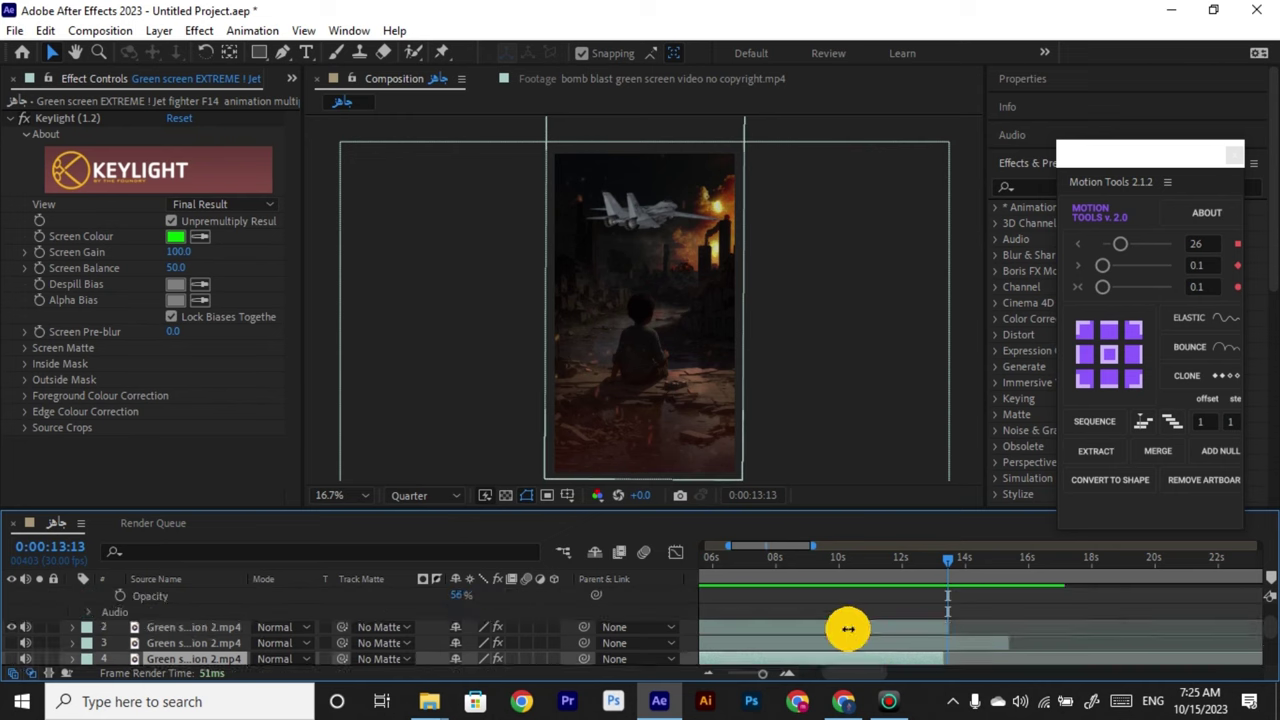
left_click(886, 595)
scroll(886, 600, "down", 3)
left_click(904, 629)
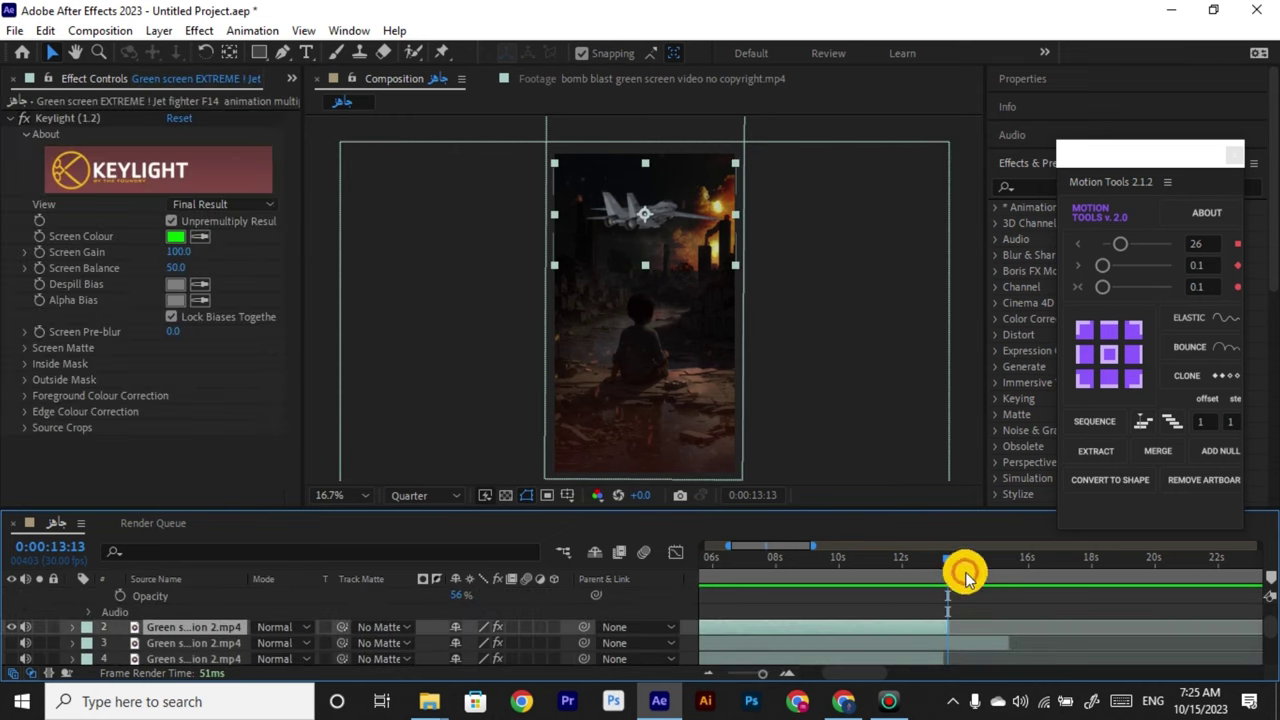
left_click_drag(949, 564, 940, 568)
left_click_drag(949, 627, 678, 647)
Replay the composition from 0:00:00:09 and check the explosion frame at 0:00:06:13.
left_click_drag(763, 673, 754, 673)
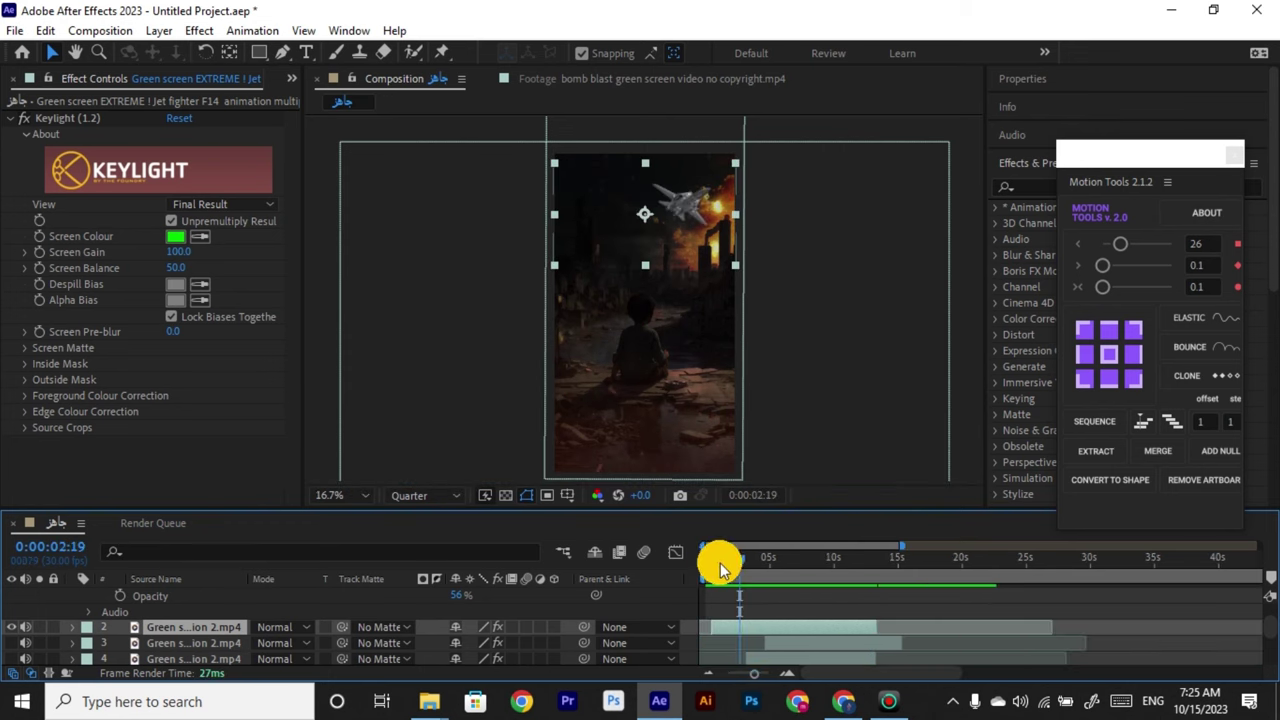
key("space")
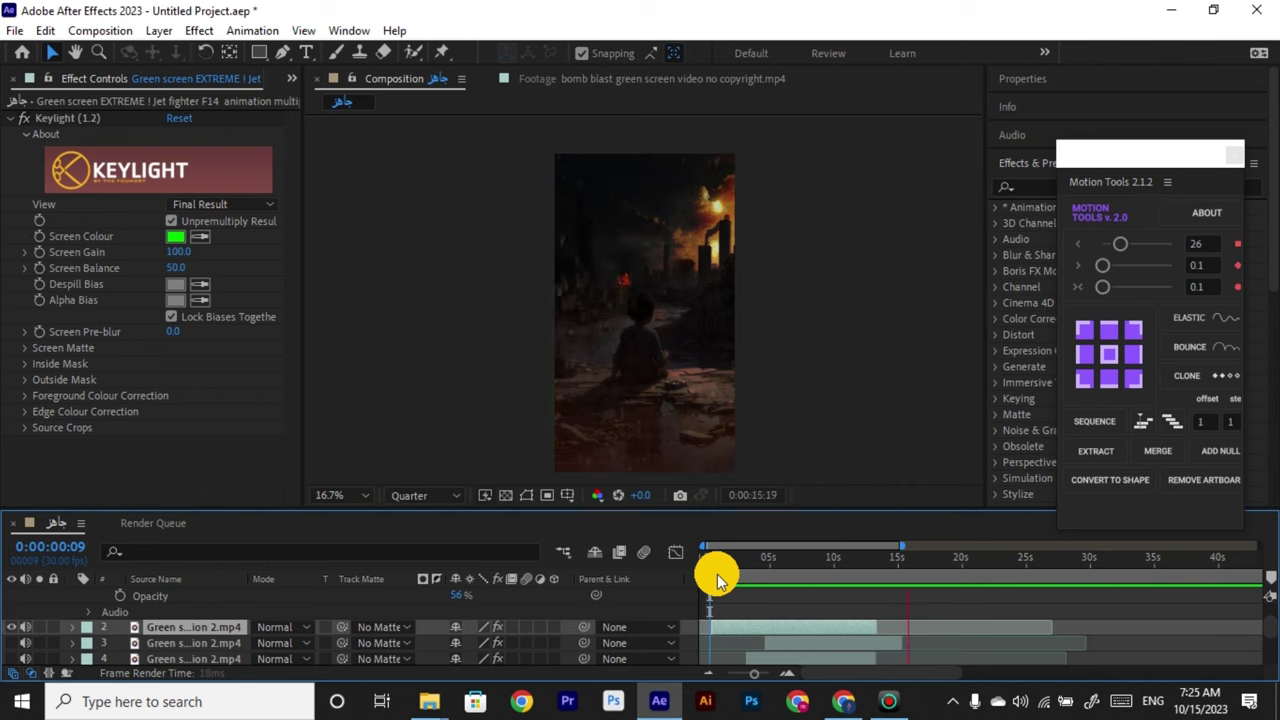
left_click_drag(926, 569, 788, 606)
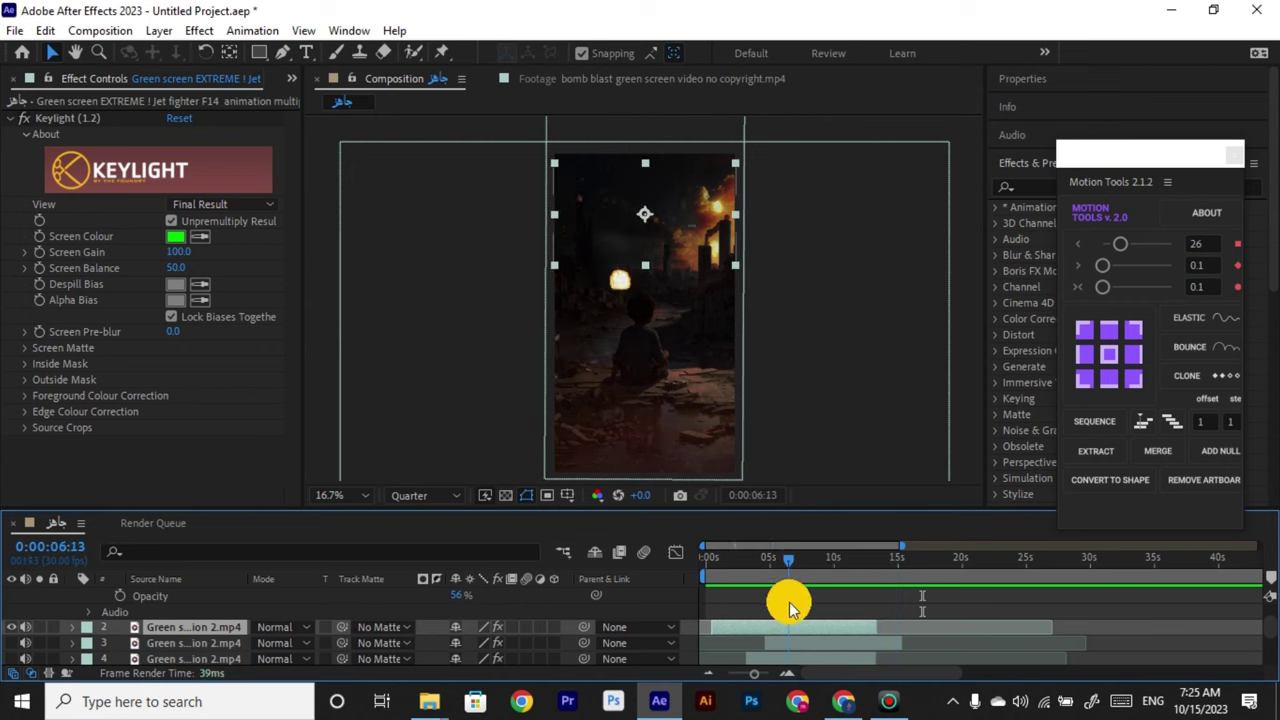
left_click(900, 705)
left_click(400, 357)
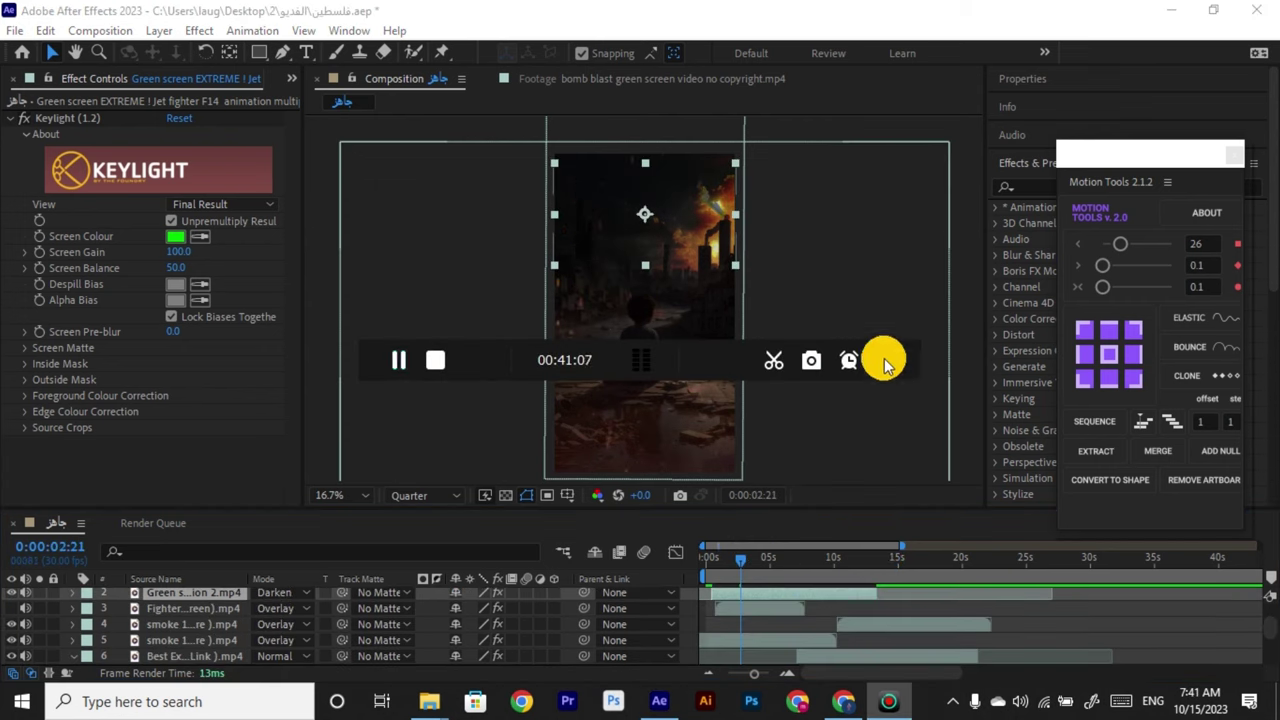
left_click(886, 360)
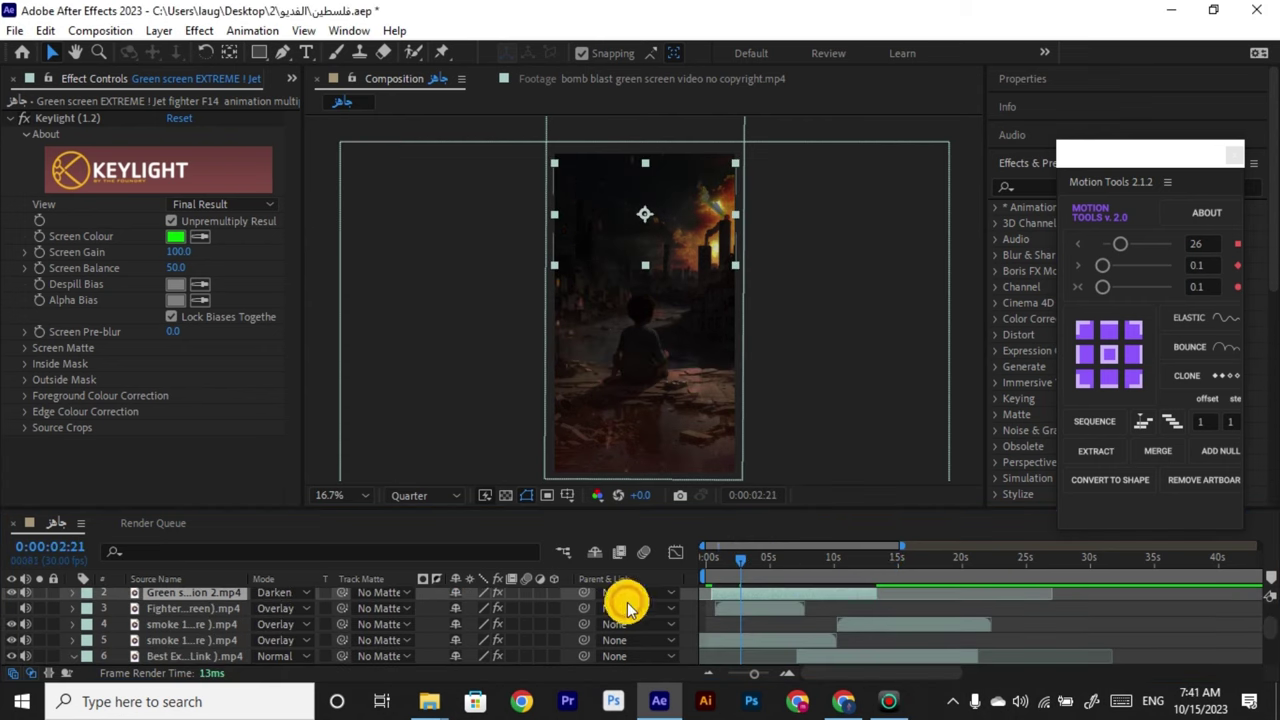
Set the blending mode of the jet clip on layer 2 to Normal.
left_click(300, 592)
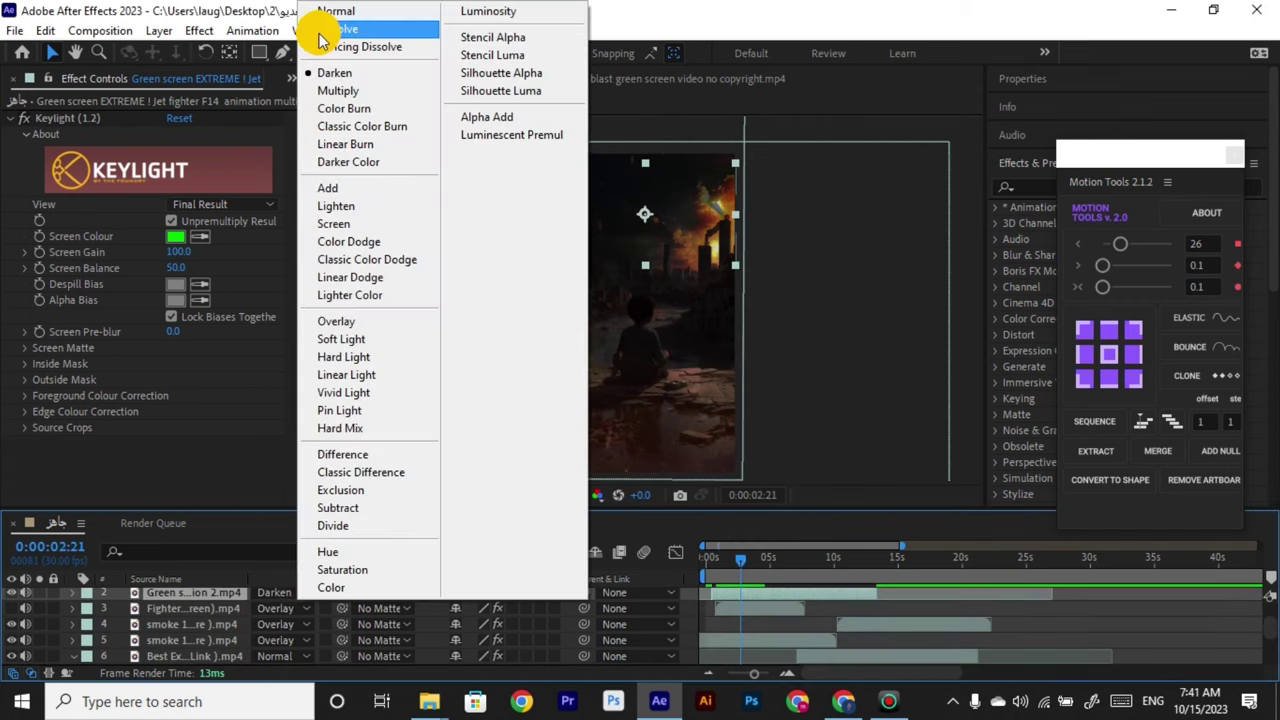
left_click(330, 11)
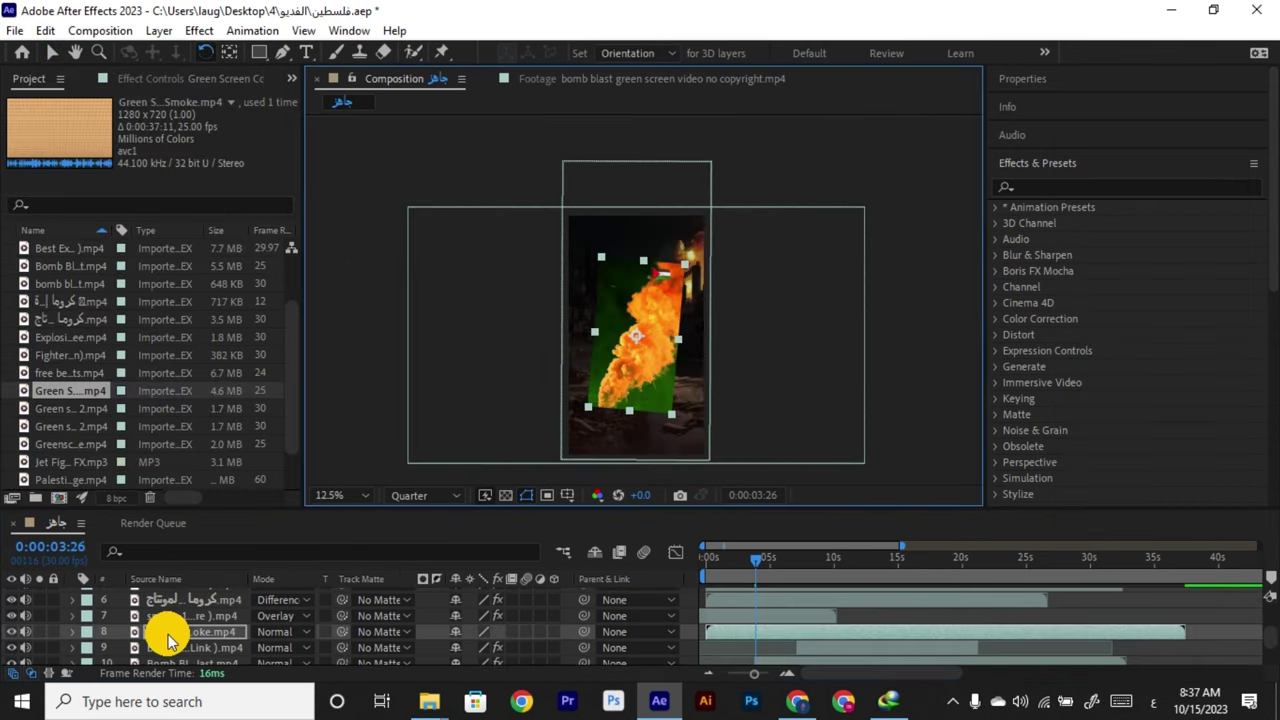
Rotate the green-screen smoke clip upright and key out its green background with Keylight (1.2).
left_click_drag(674, 417, 678, 420)
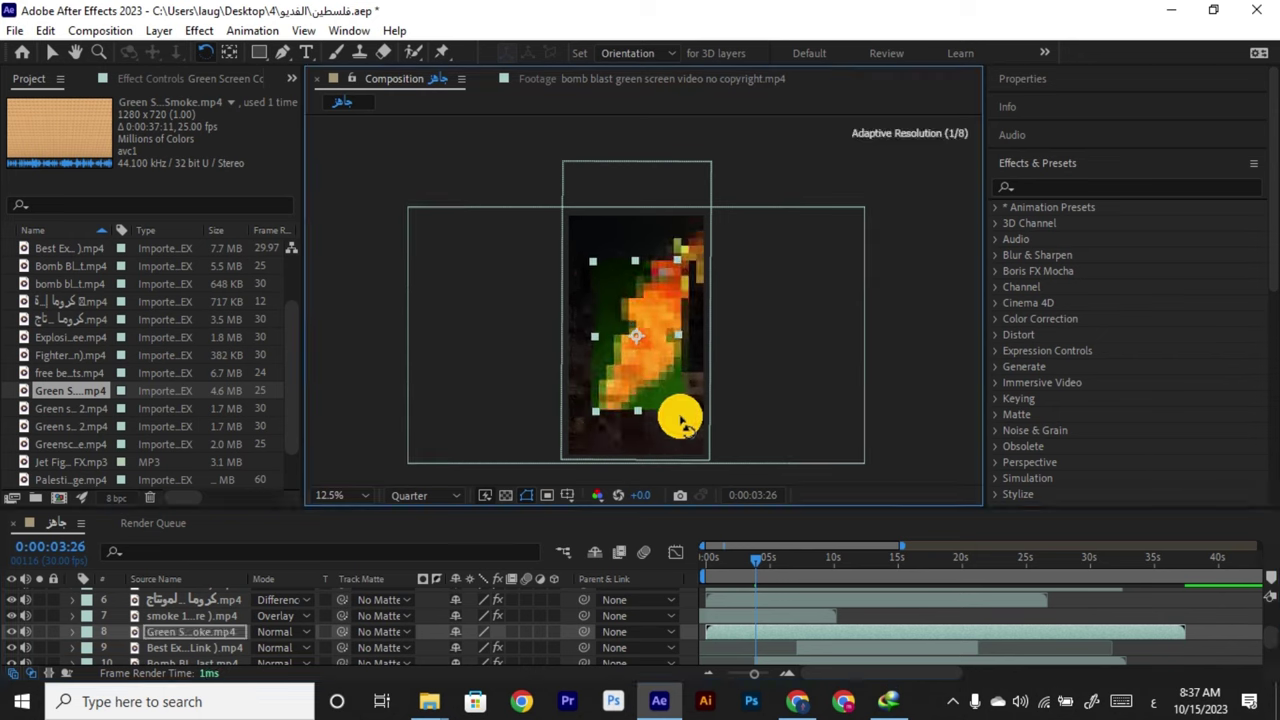
left_click(199, 30)
mouse_move(280, 385)
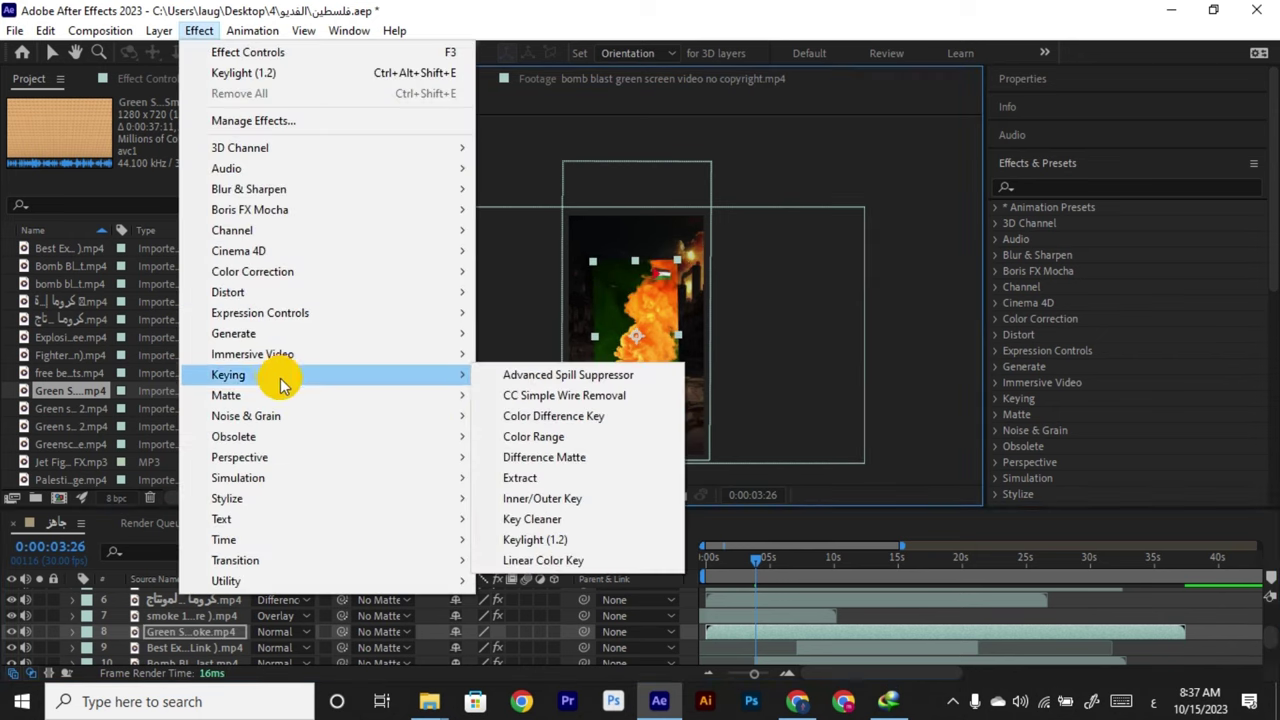
left_click(538, 539)
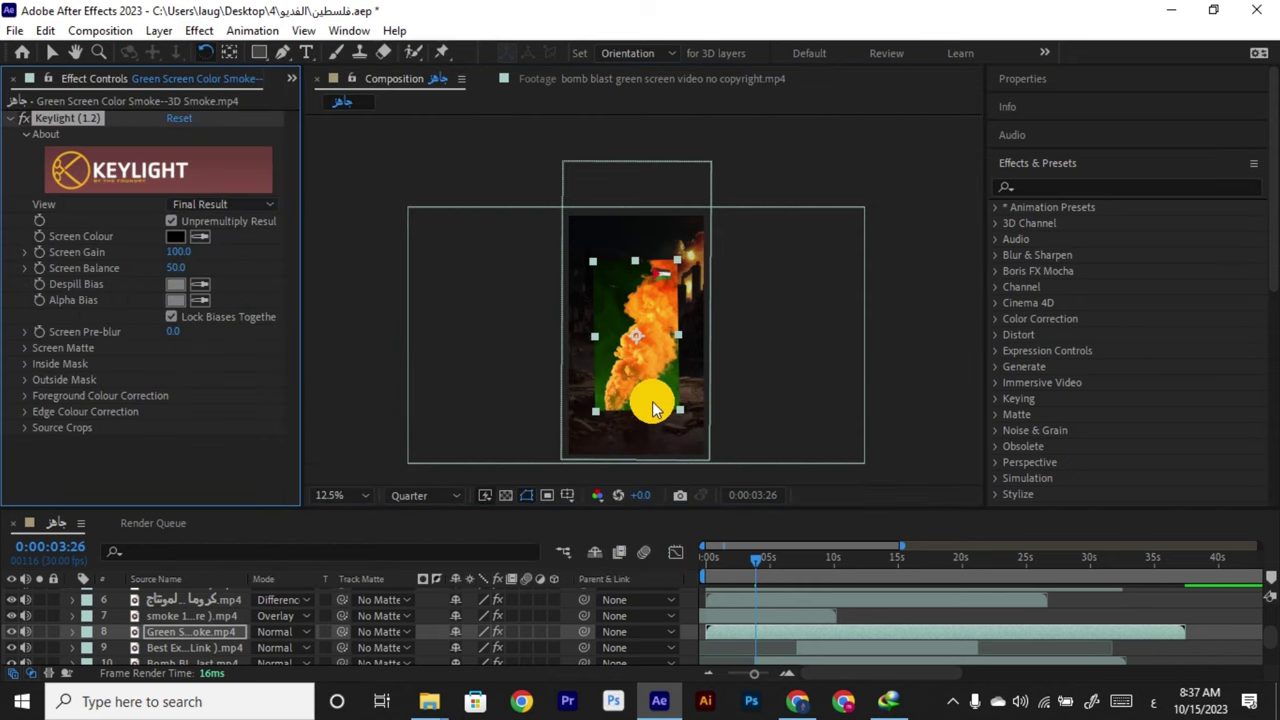
left_click(200, 236)
left_click(607, 366)
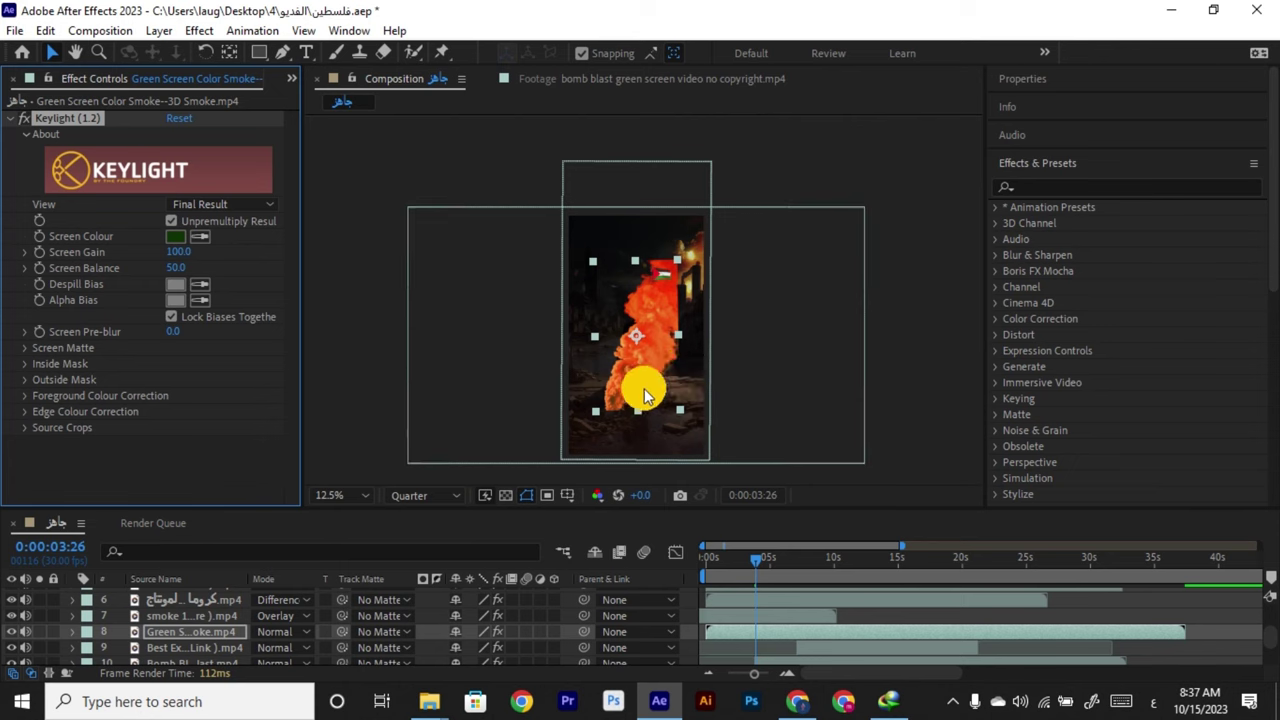
Move the keyed smoke over the burning buildings in the picture's upper right and scale it proportionally to about half its size.
left_click_drag(640, 380, 743, 255)
scroll(681, 272, "up", 1)
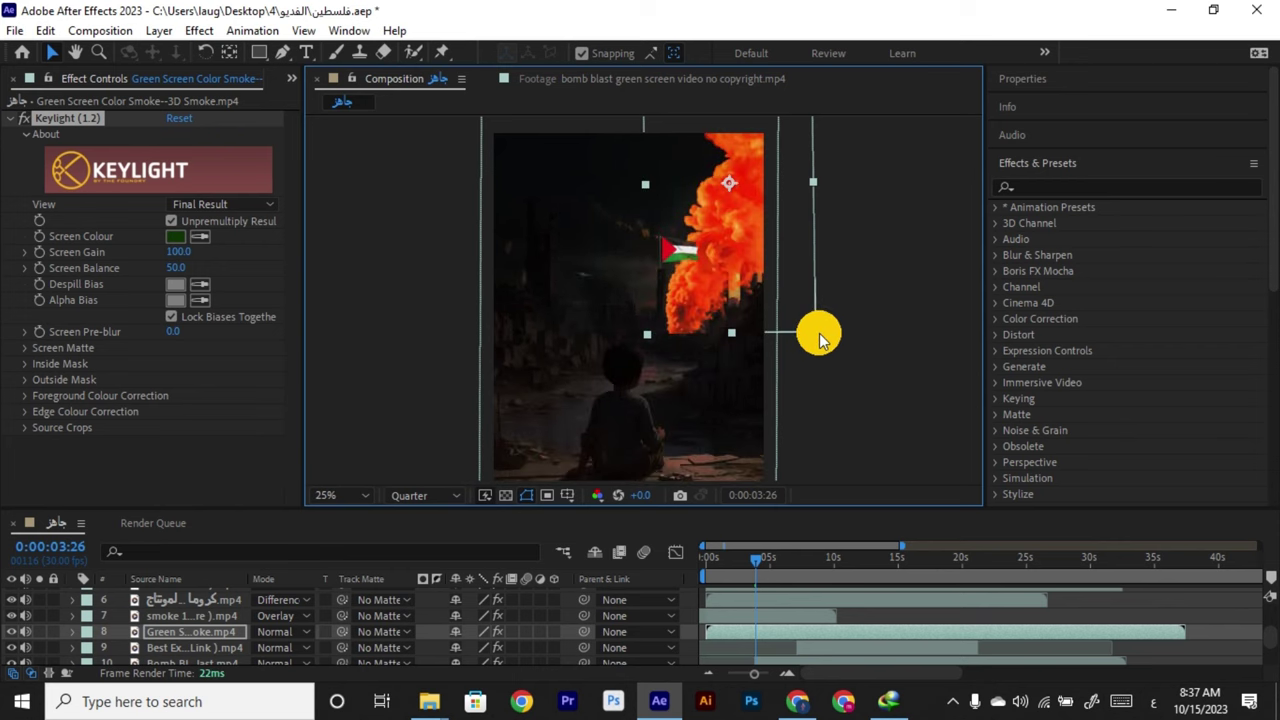
left_click_drag(813, 336, 748, 250)
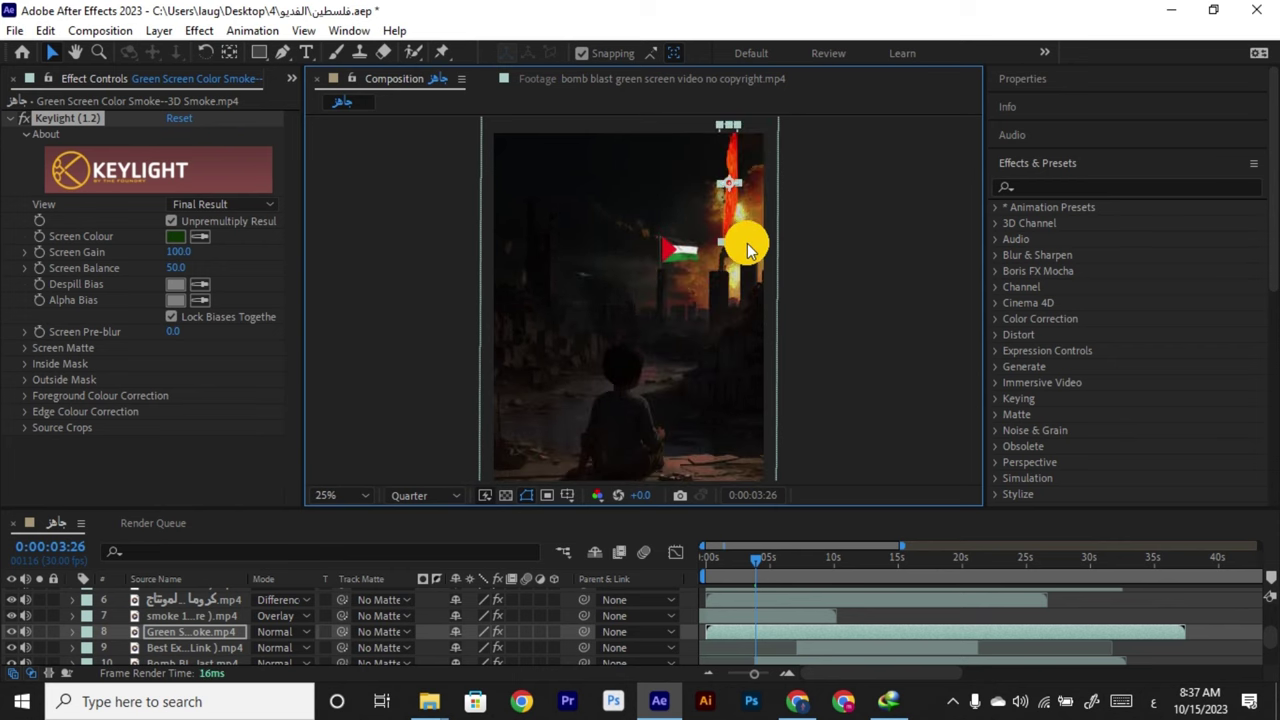
key("ctrl+z")
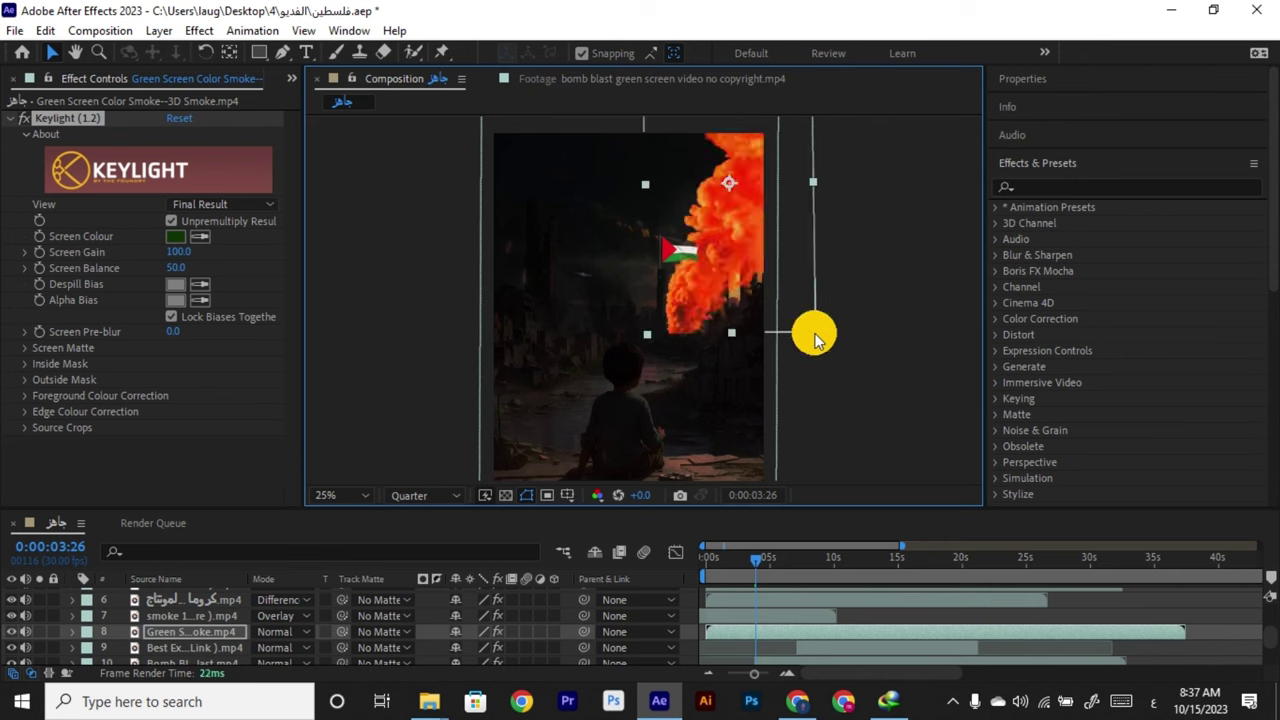
left_click_drag(813, 334, 770, 268)
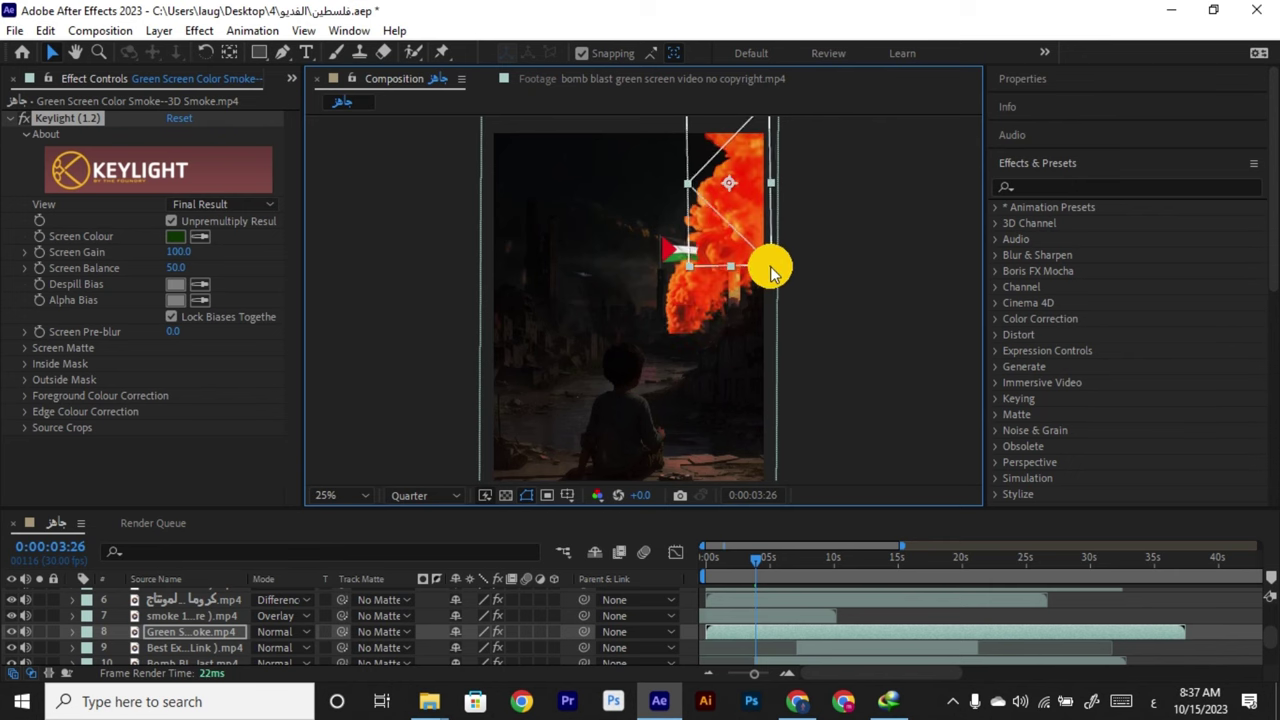
left_click_drag(737, 223, 747, 230)
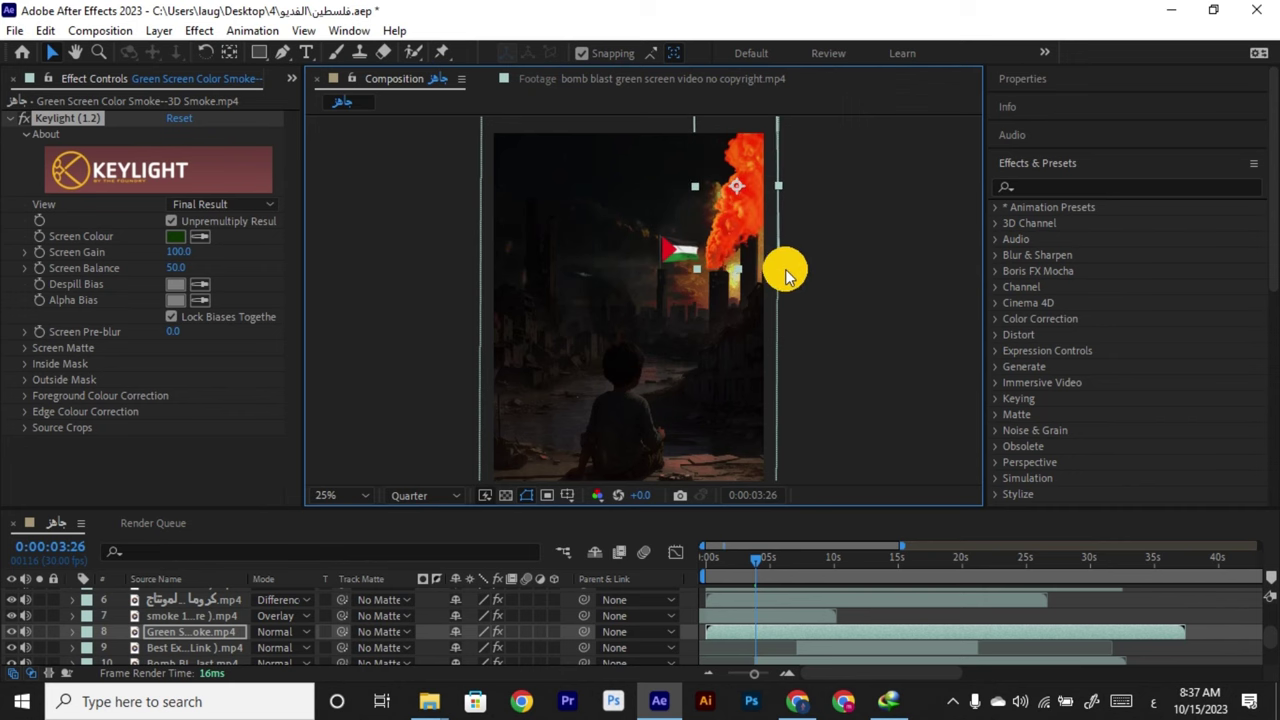
key("Right")
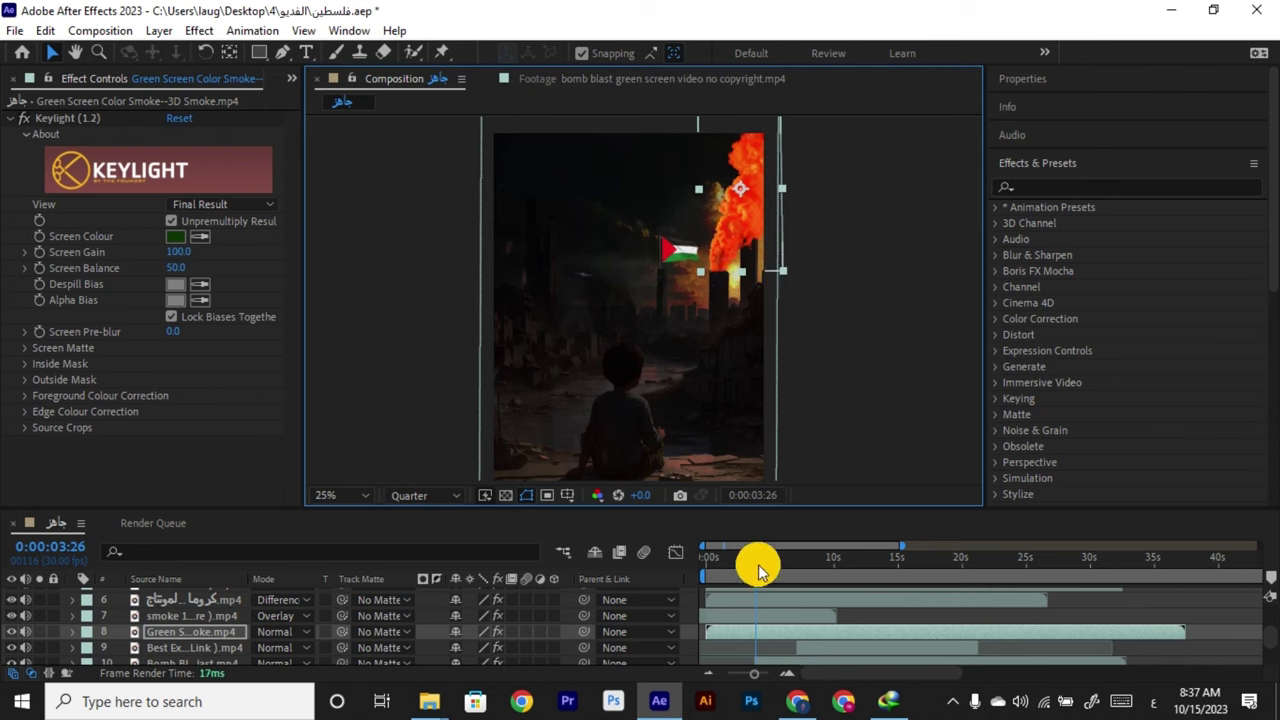
Set the blending mode of the green-screen smoke on layer 8 to Overlay, judging it at 0:00:04:16.
left_click_drag(757, 563, 763, 563)
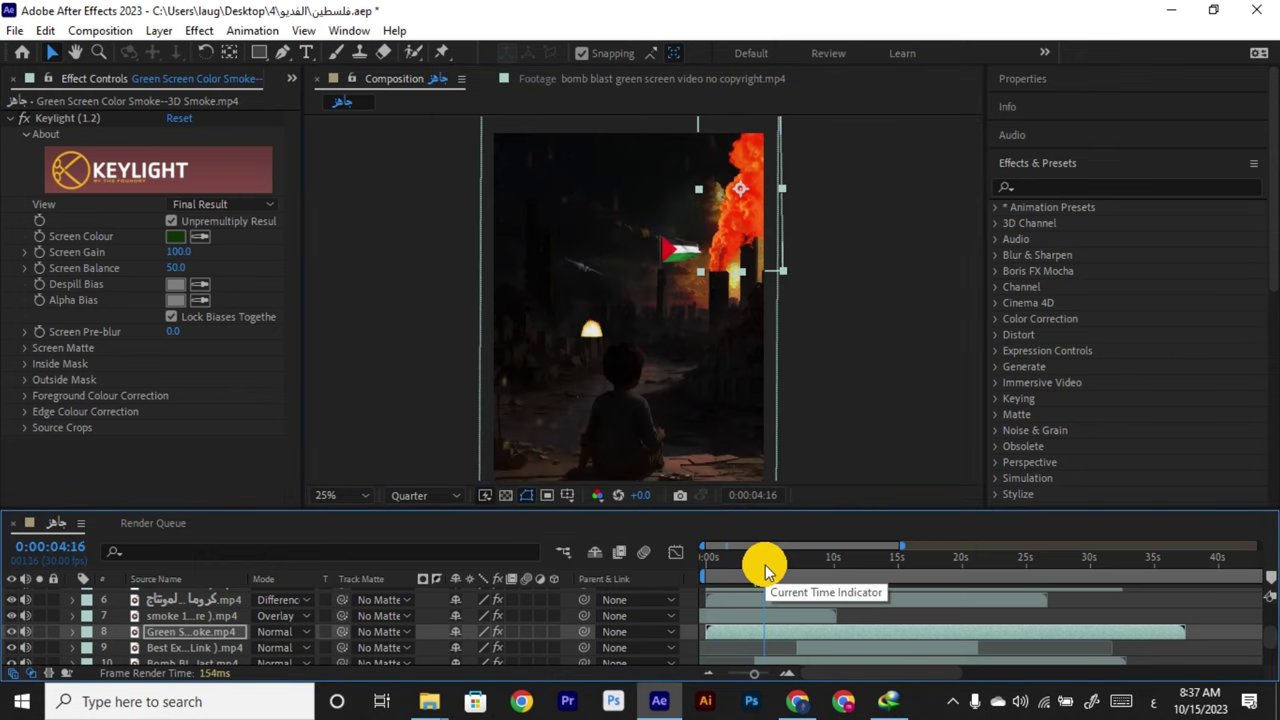
left_click(300, 631)
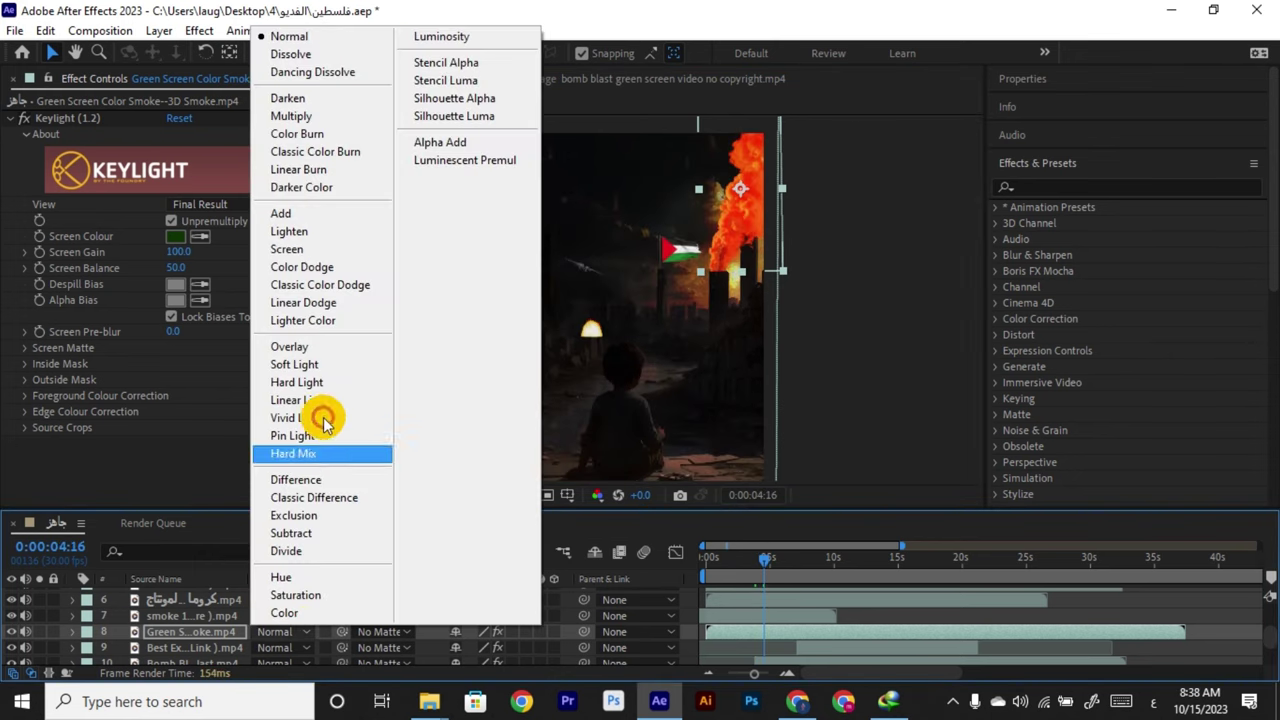
left_click(315, 345)
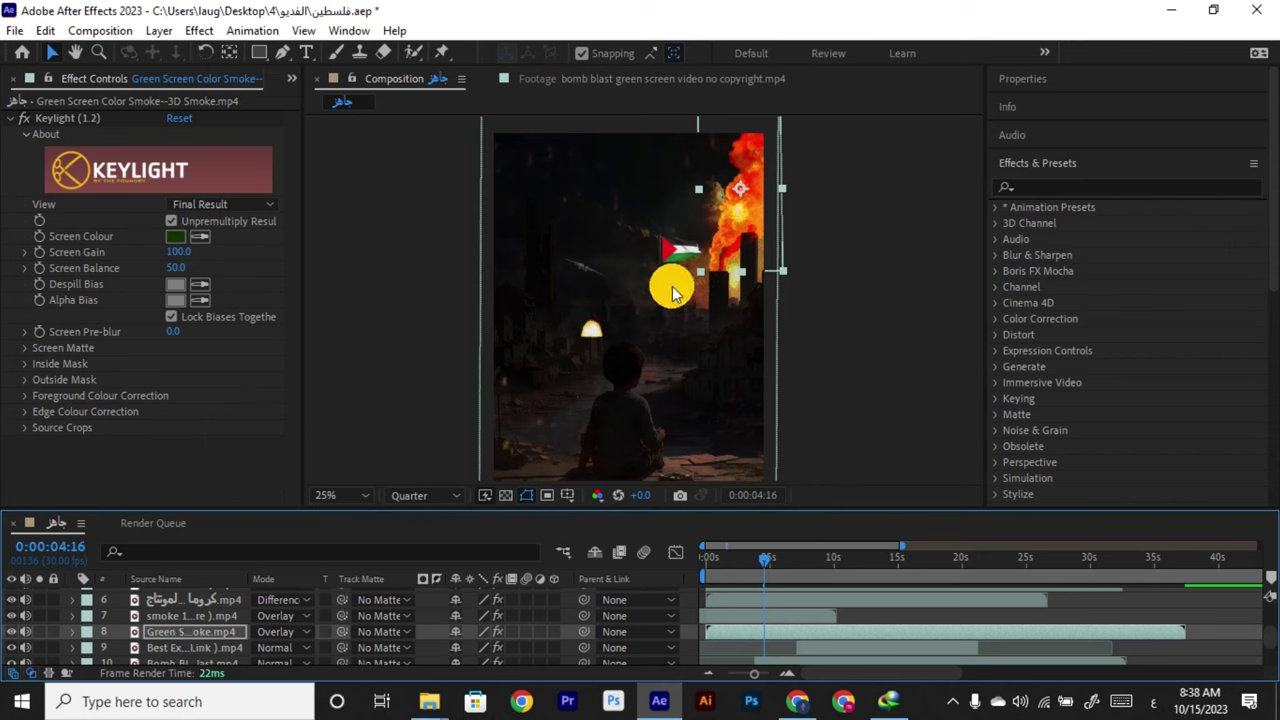
Duplicate the green-screen smoke layer, shrink the copy and place it over the buildings at the picture's left edge.
key("ctrl+d")
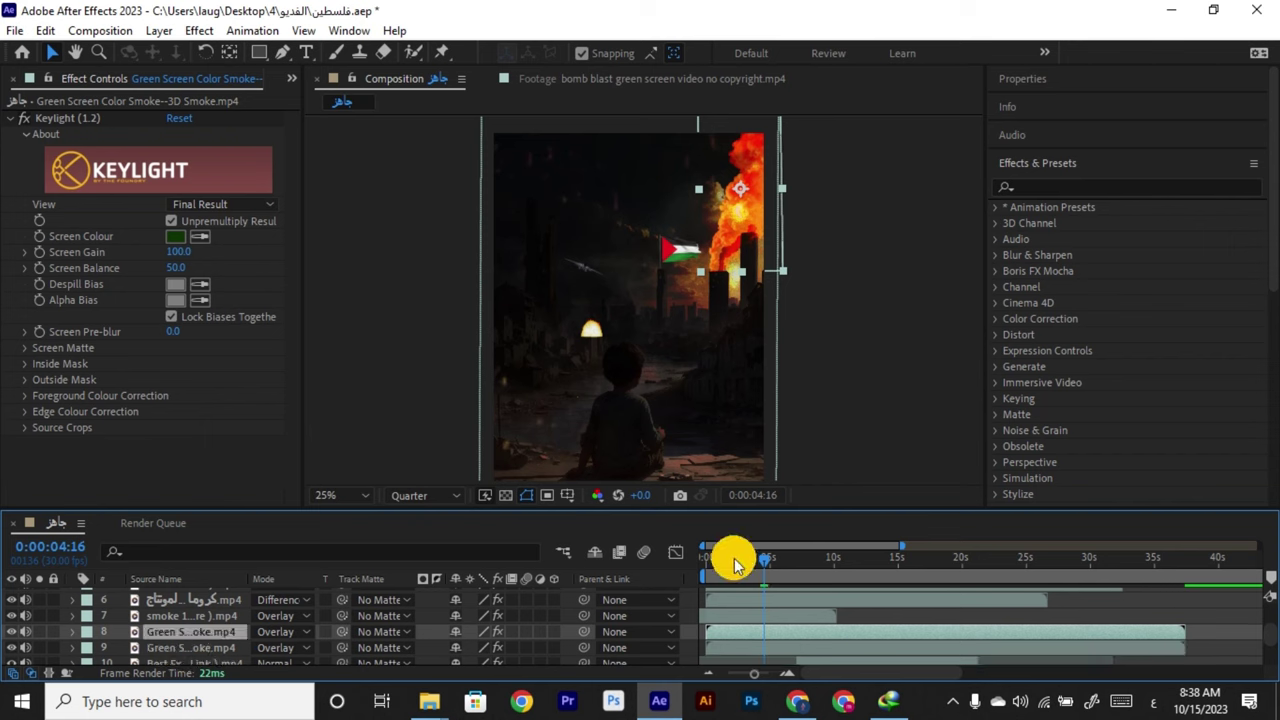
left_click(640, 243)
left_click_drag(640, 243, 663, 290)
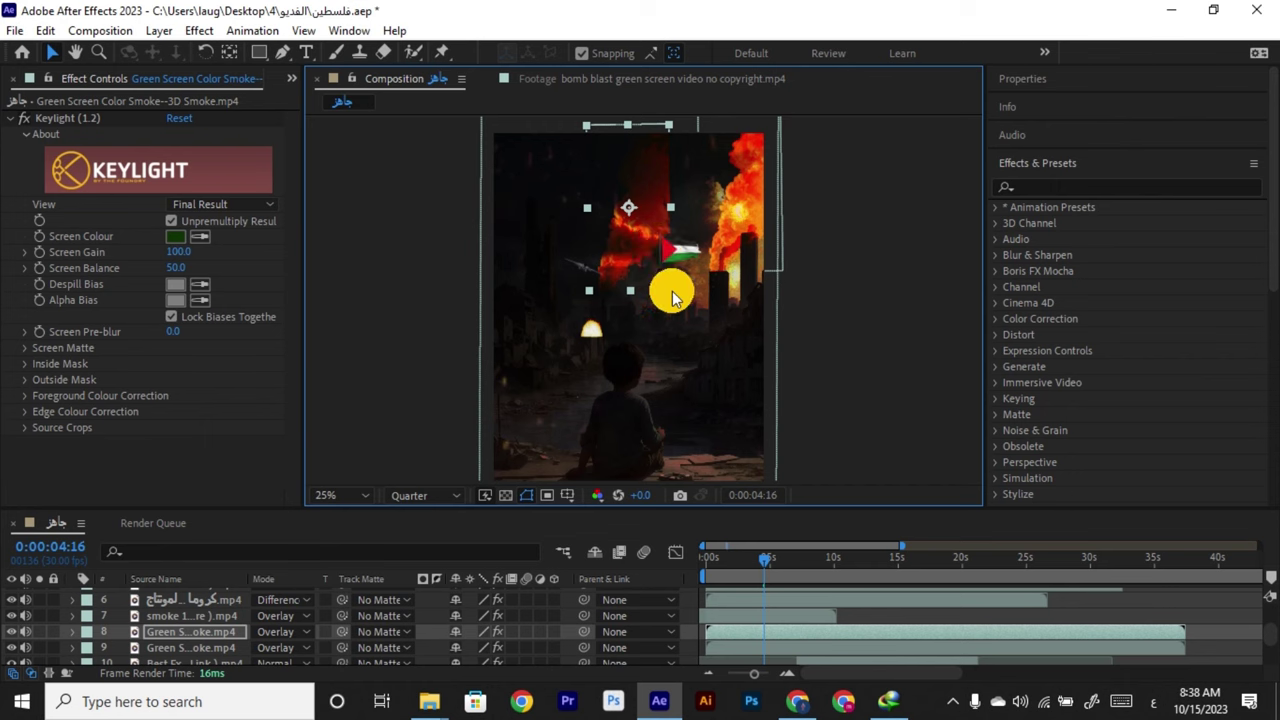
left_click_drag(672, 291, 520, 265)
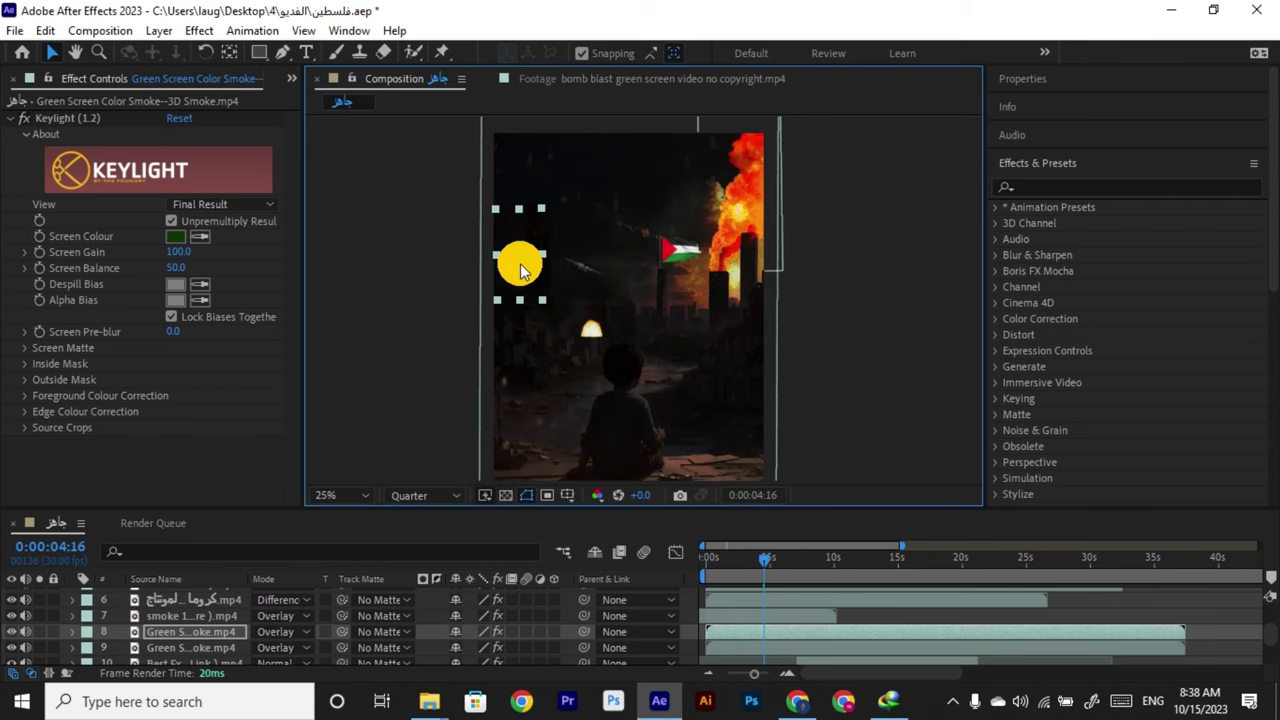
scroll(520, 265, "up", 2)
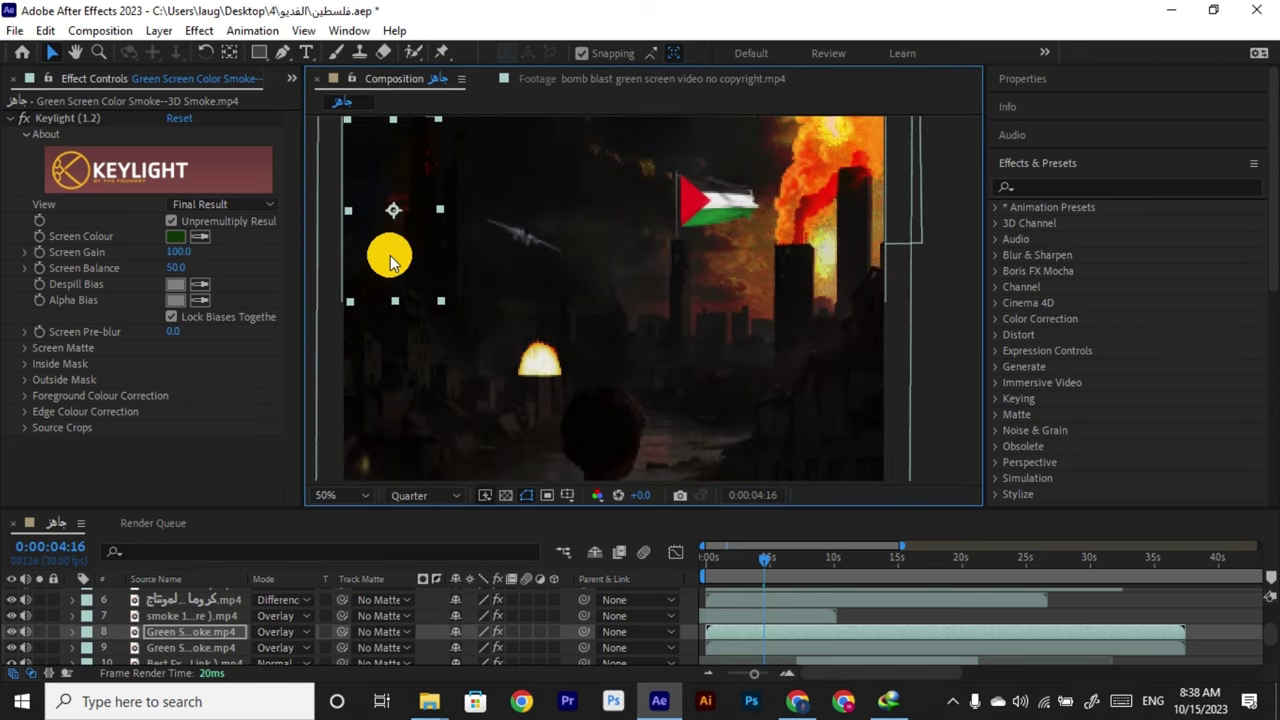
left_click_drag(396, 238, 400, 221)
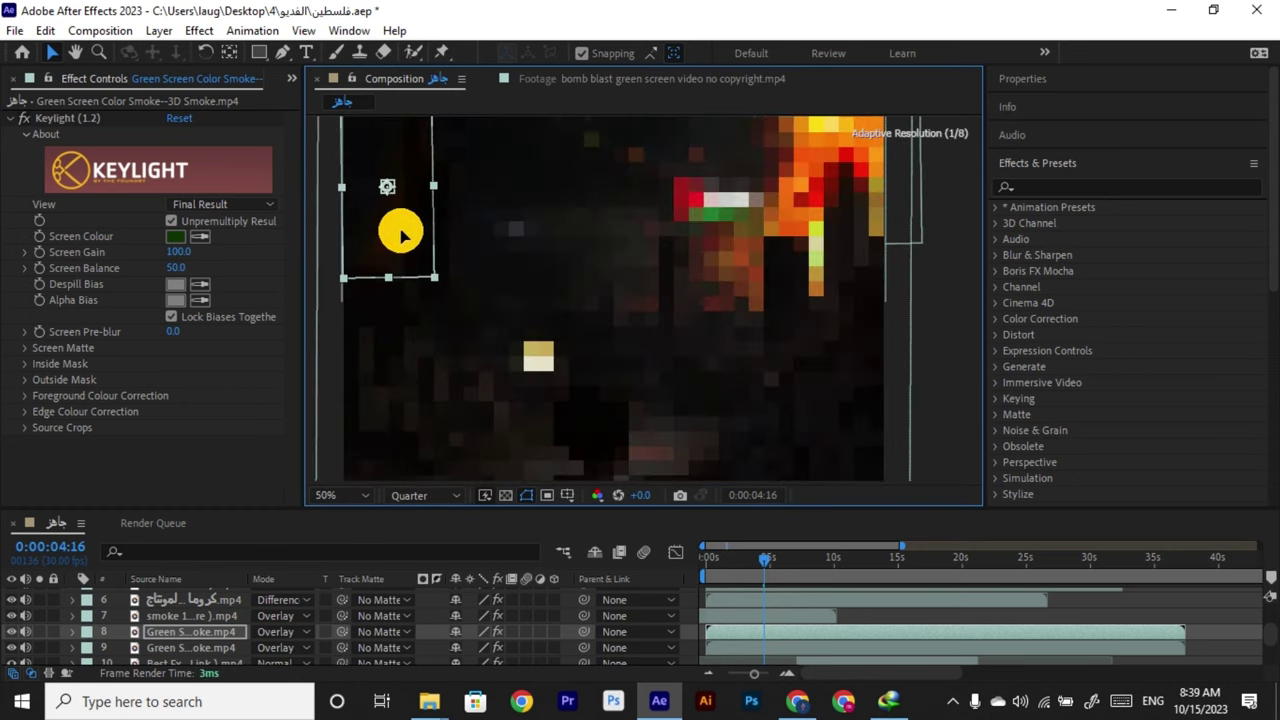
Try the Normal blending mode on the smoke copy at the picture's left edge, and return it to Overlay.
left_click(313, 621)
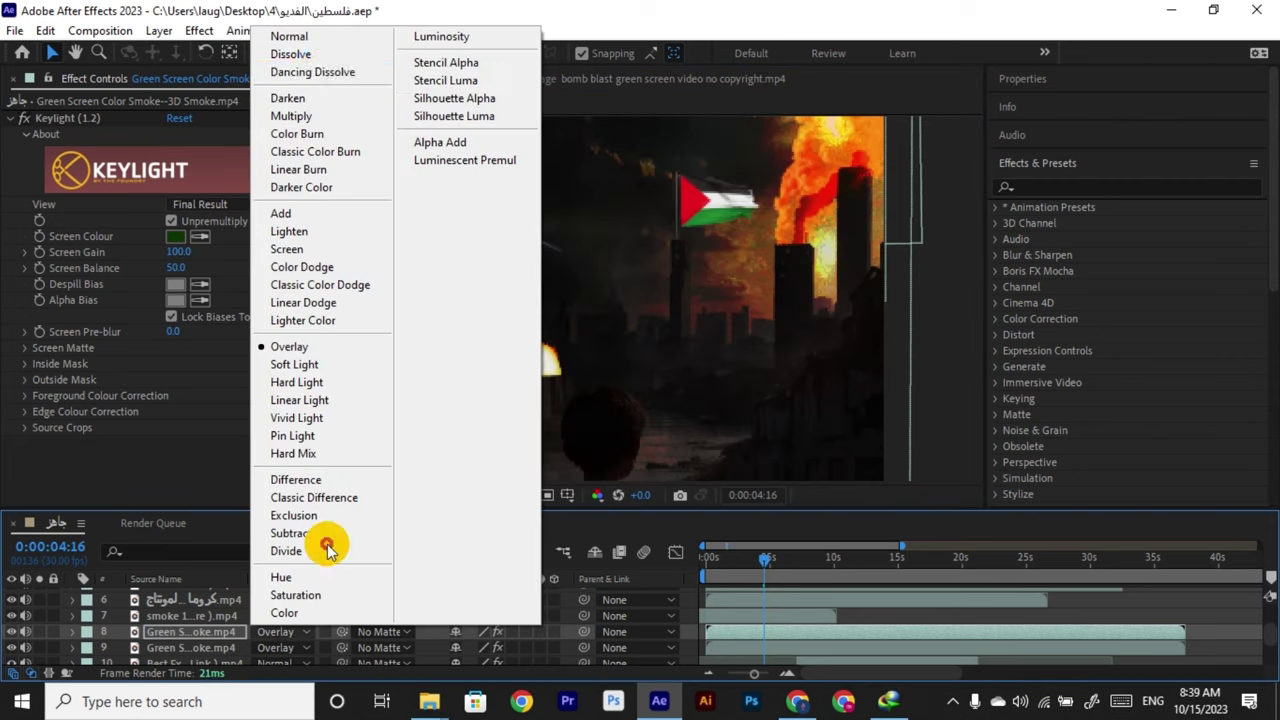
left_click(322, 40)
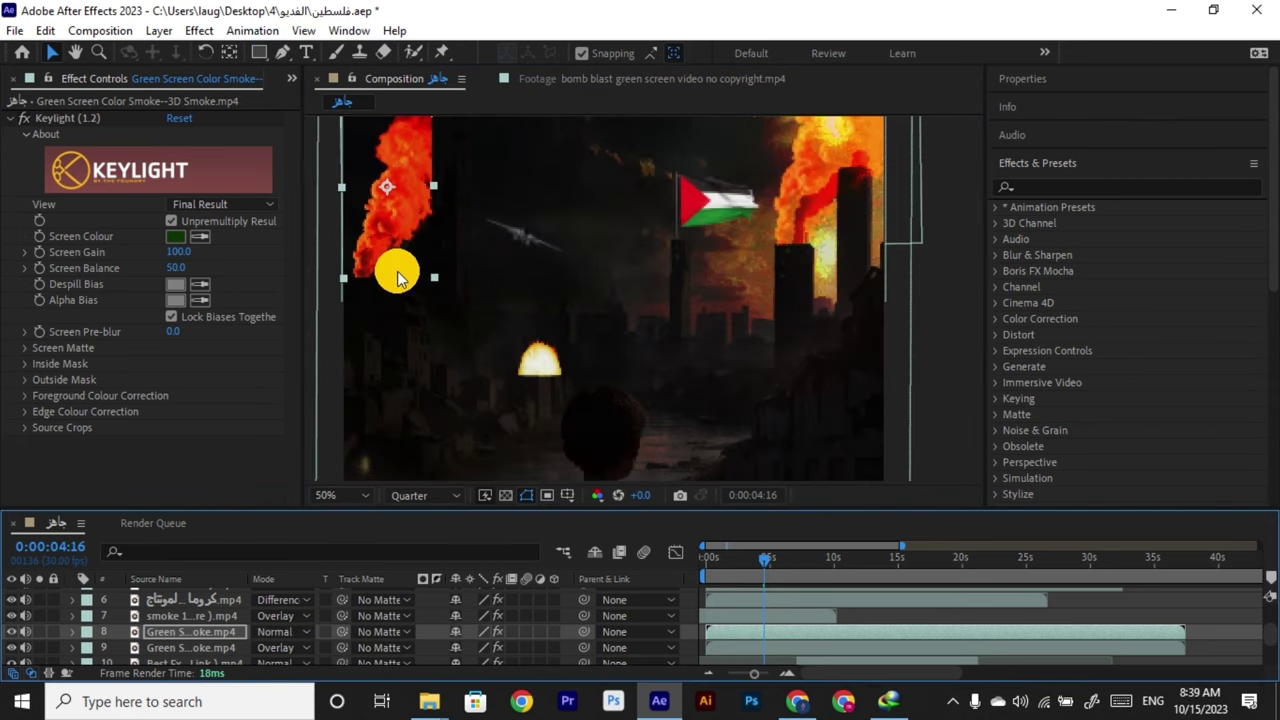
key("comma")
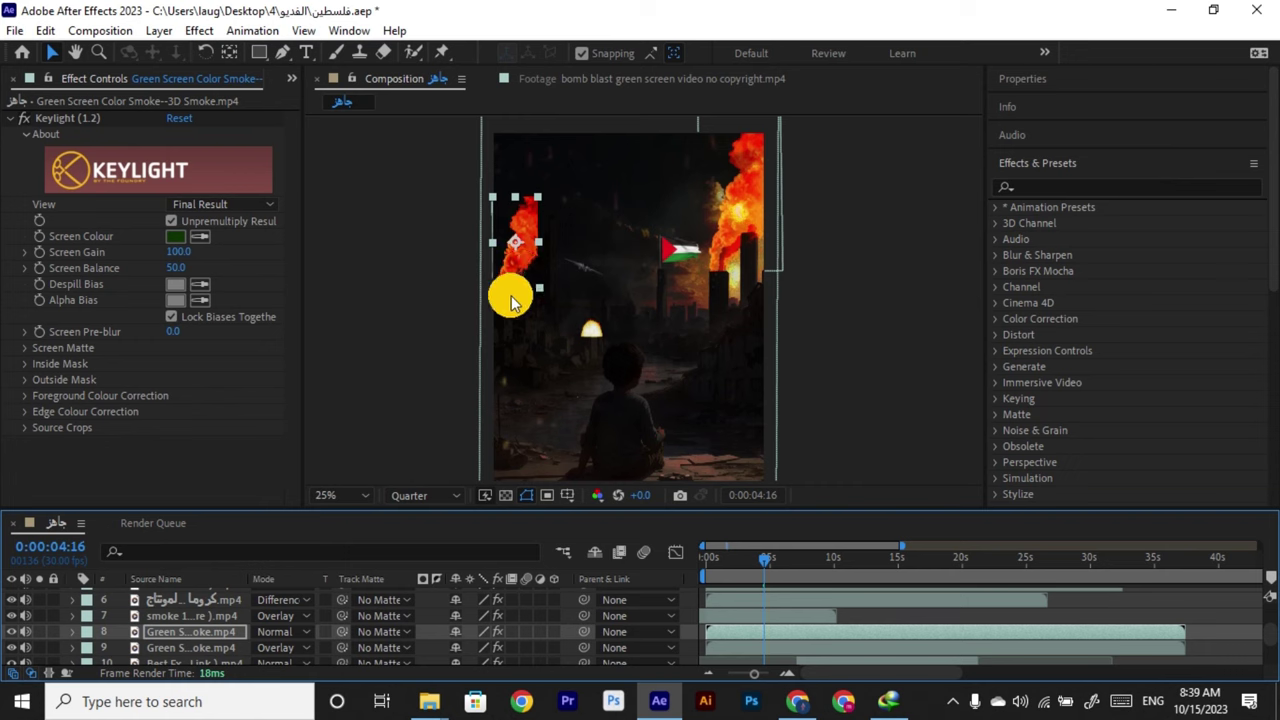
left_click(295, 632)
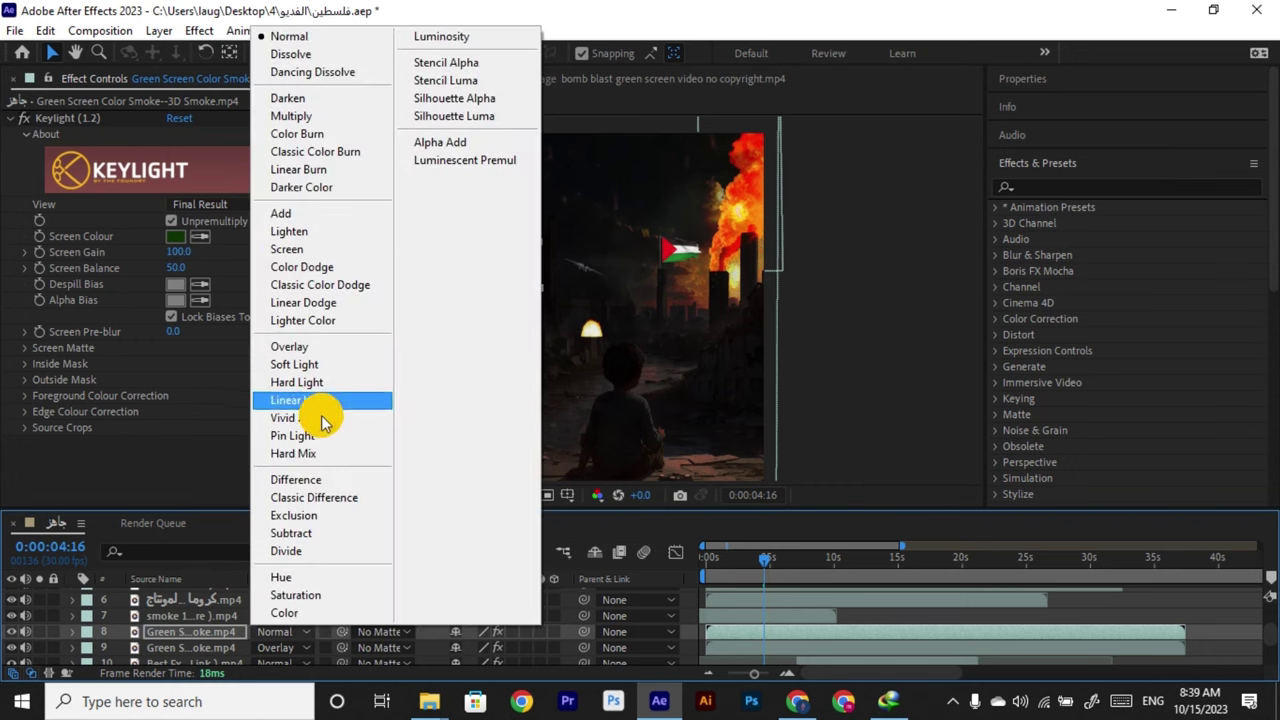
left_click(327, 350)
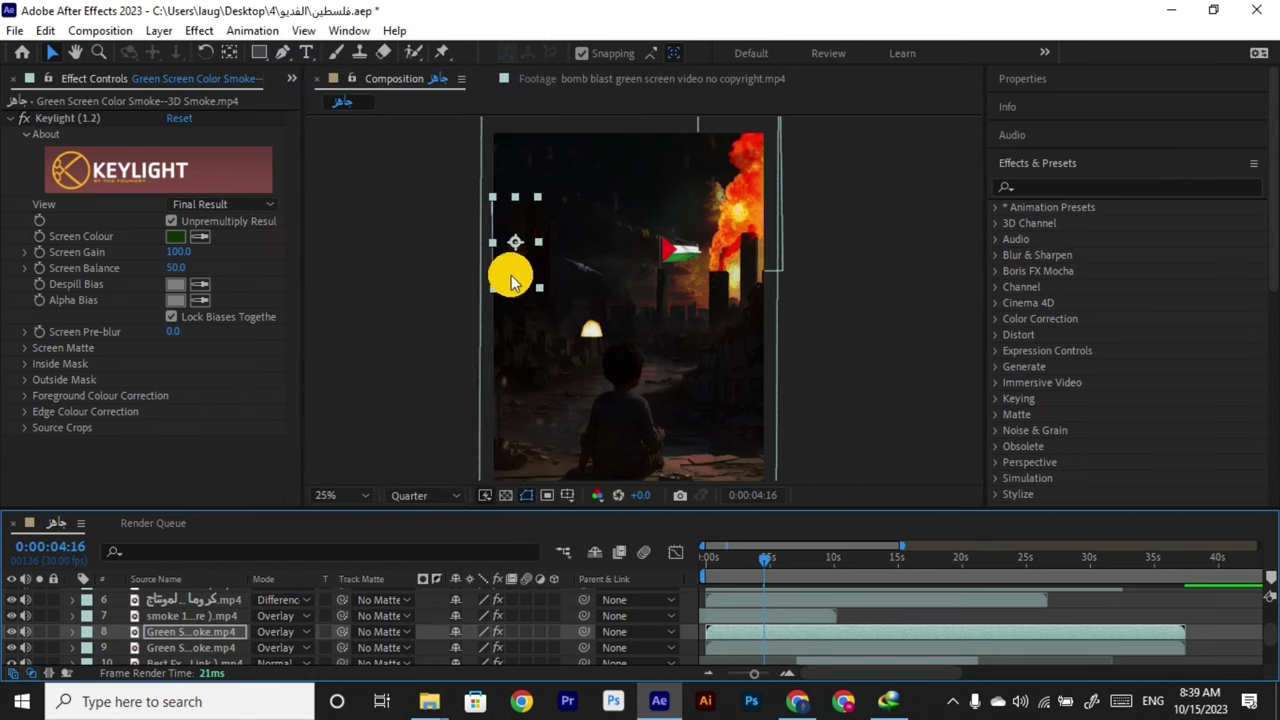
key("period")
key("comma")
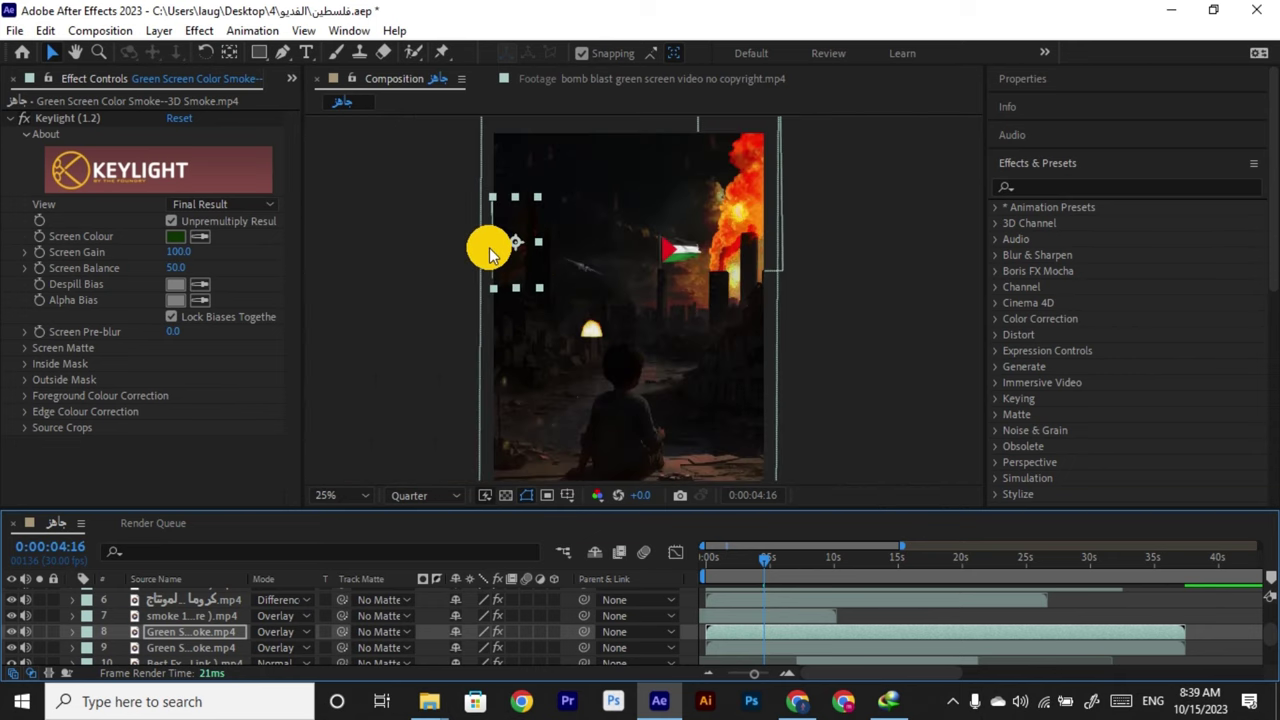
Lower the opacity of the original green-screen smoke on layer 9, over the burning buildings, to 51%.
left_click(754, 562)
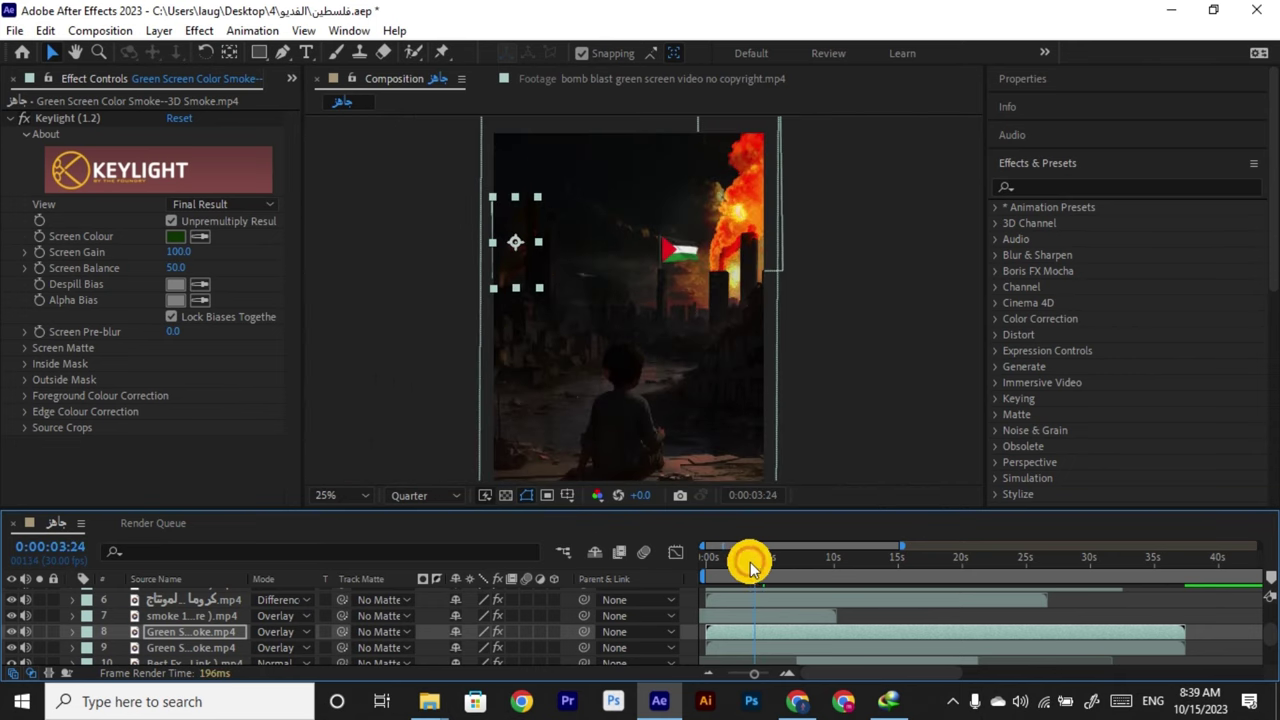
left_click(739, 214)
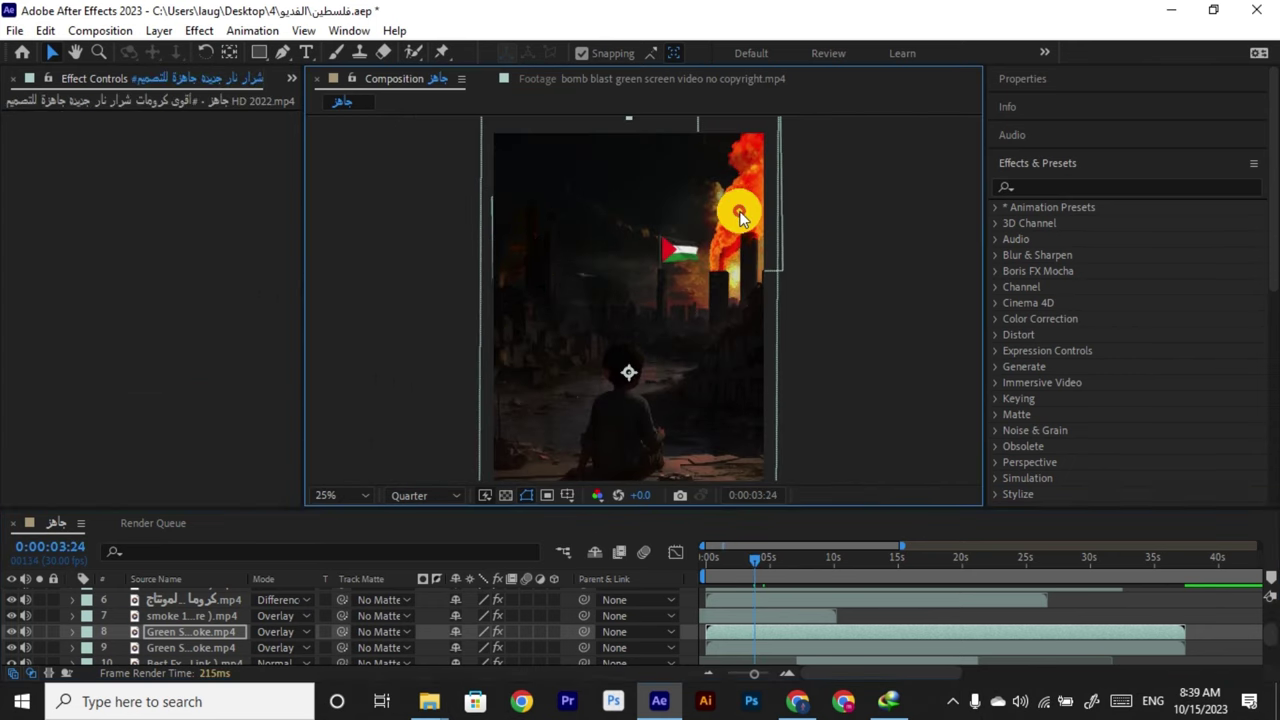
left_click(791, 600)
scroll(793, 604, "up", 1)
left_click(800, 632)
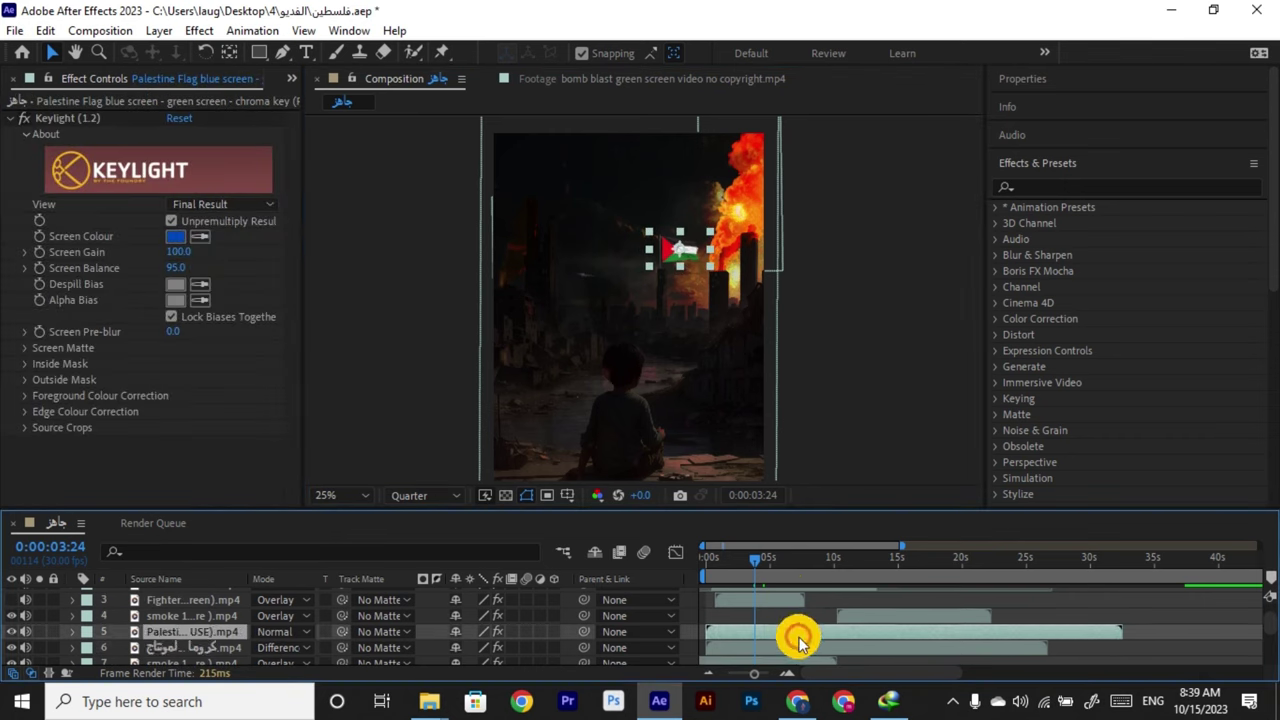
scroll(800, 634, "up", 2)
left_click(805, 598)
scroll(800, 615, "down", 3)
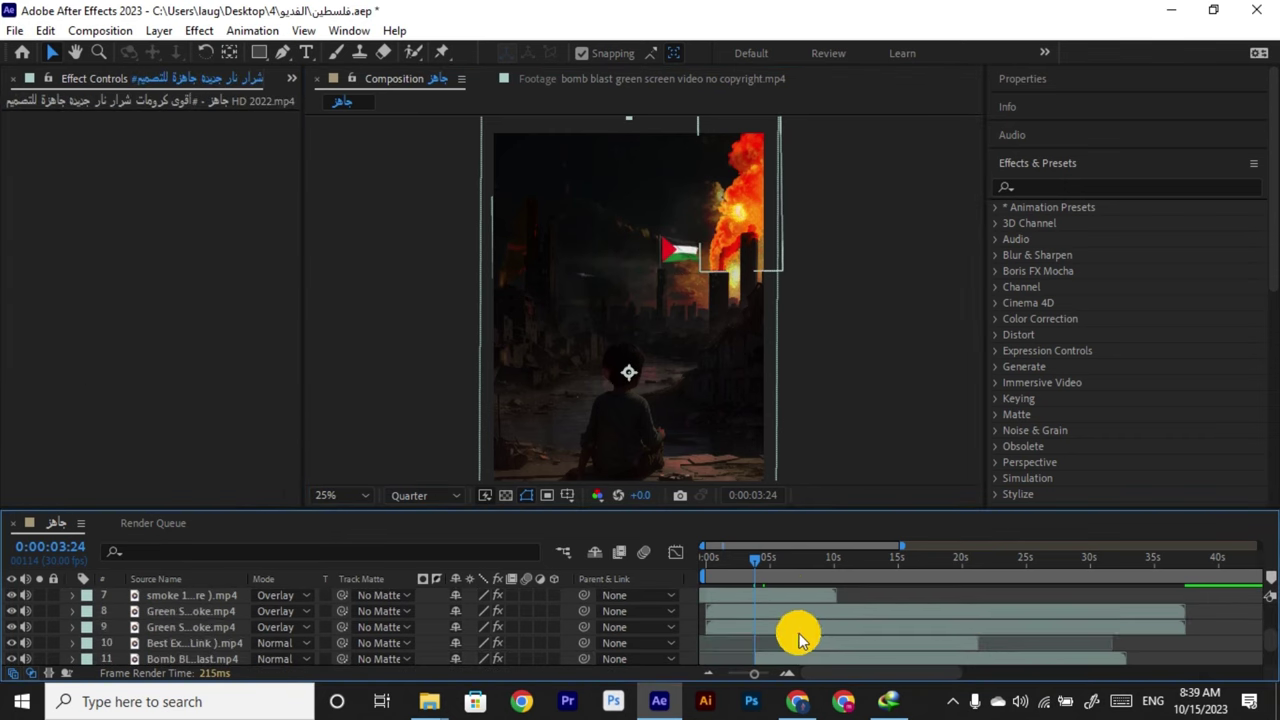
left_click(796, 628)
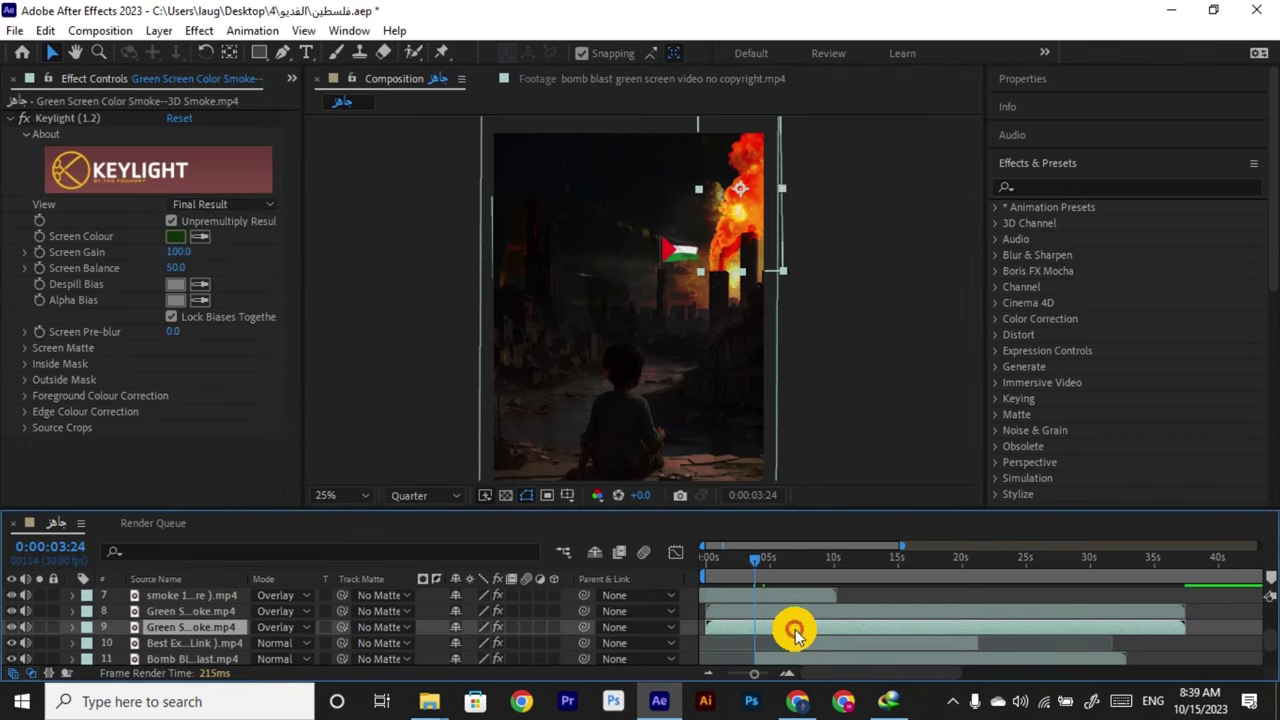
left_click(288, 627)
left_click(307, 627)
left_click(306, 627)
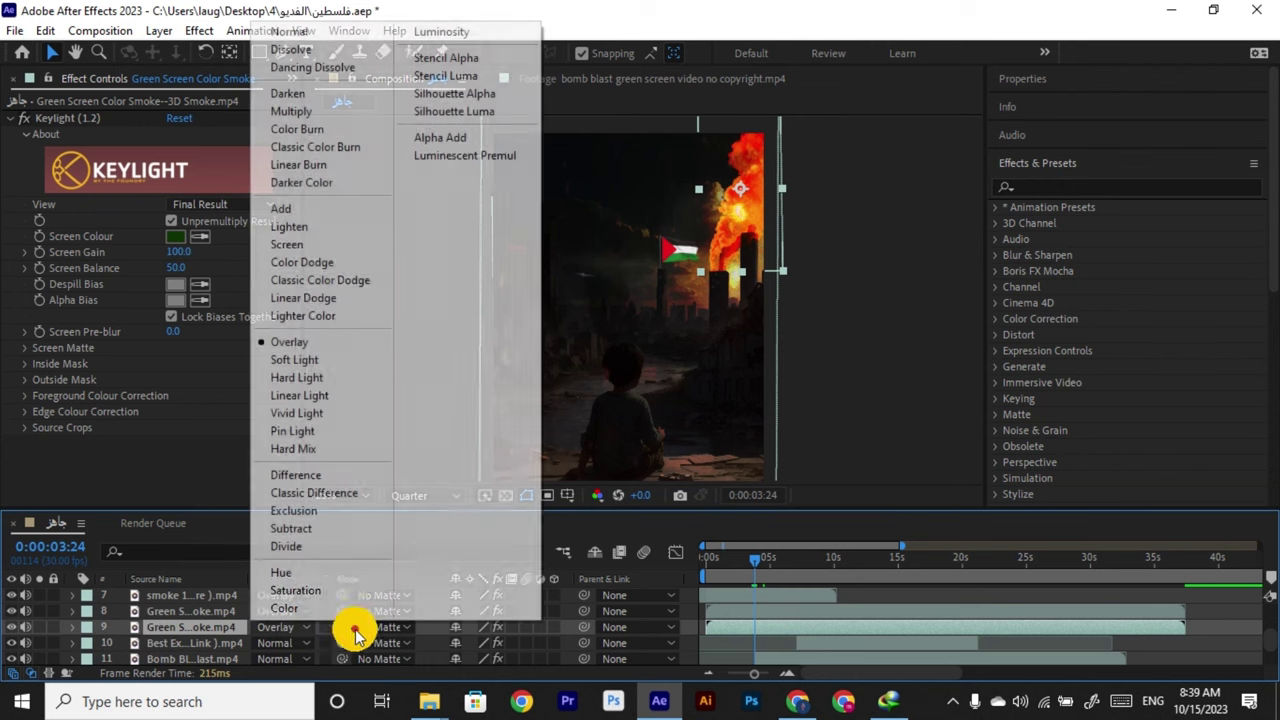
left_click(72, 628)
left_click(73, 627)
scroll(96, 632, "down", 2)
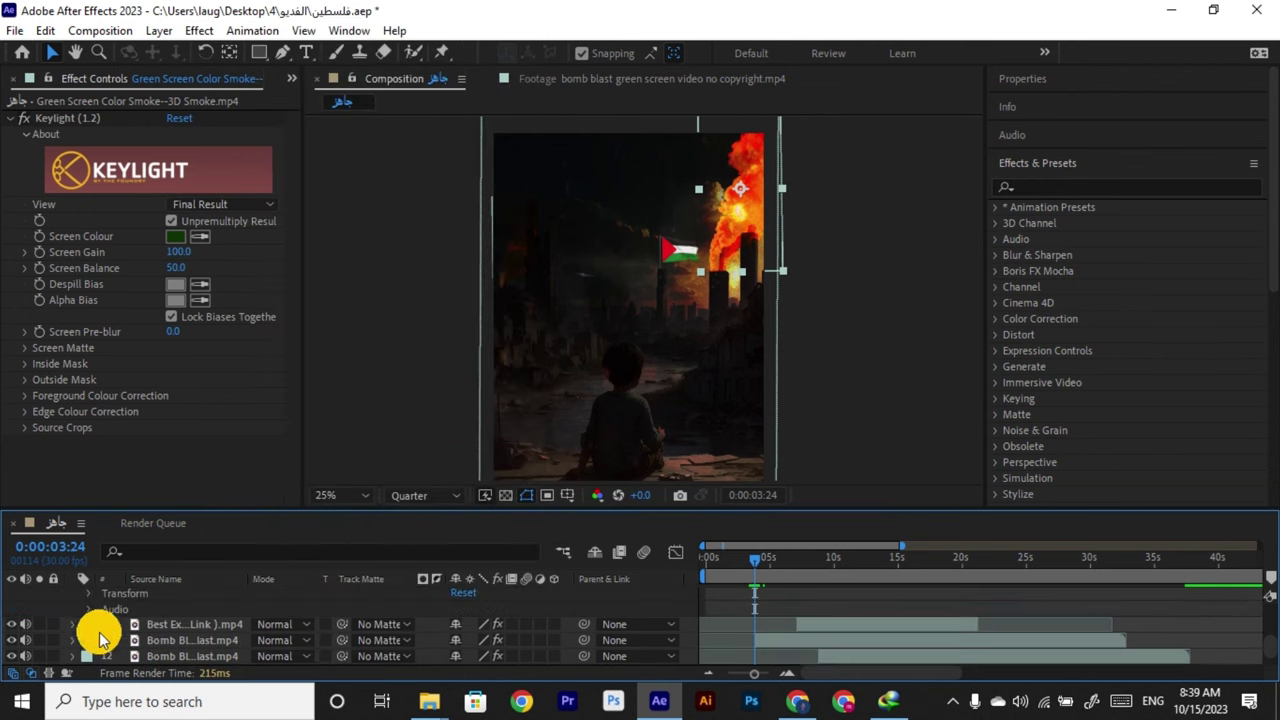
left_click(87, 593)
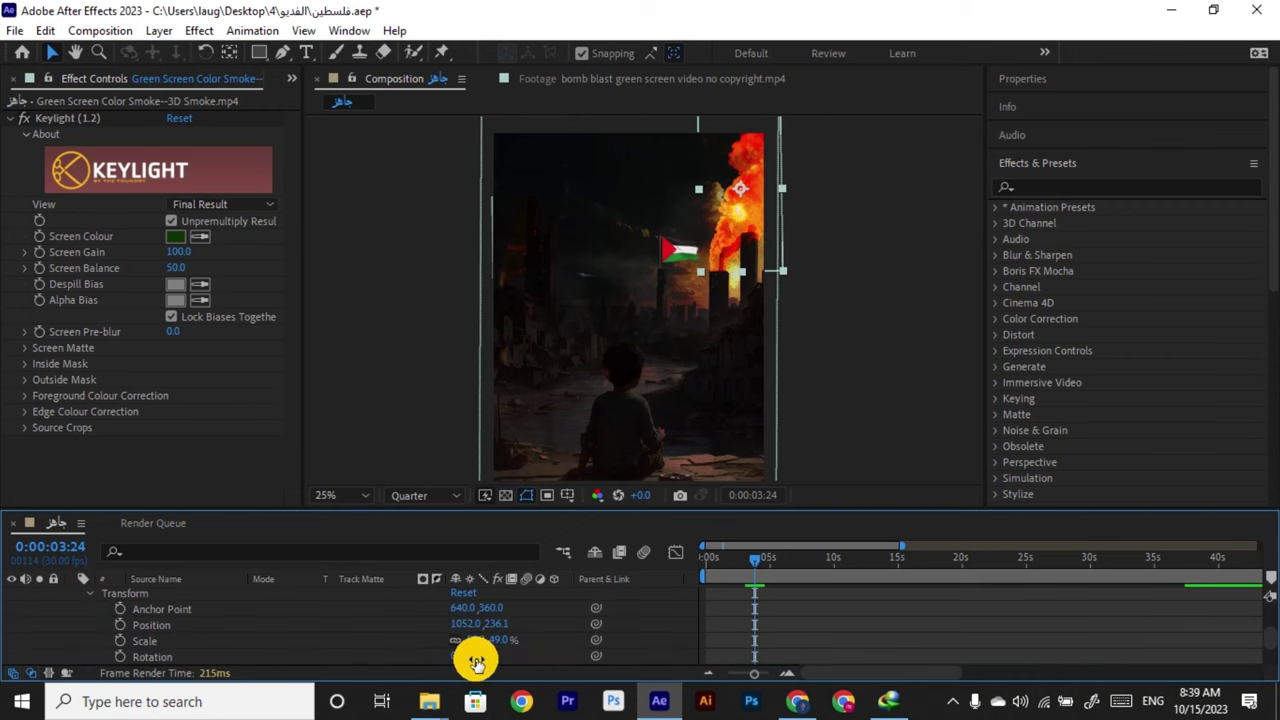
scroll(386, 634, "down", 2)
left_click_drag(447, 625, 424, 634)
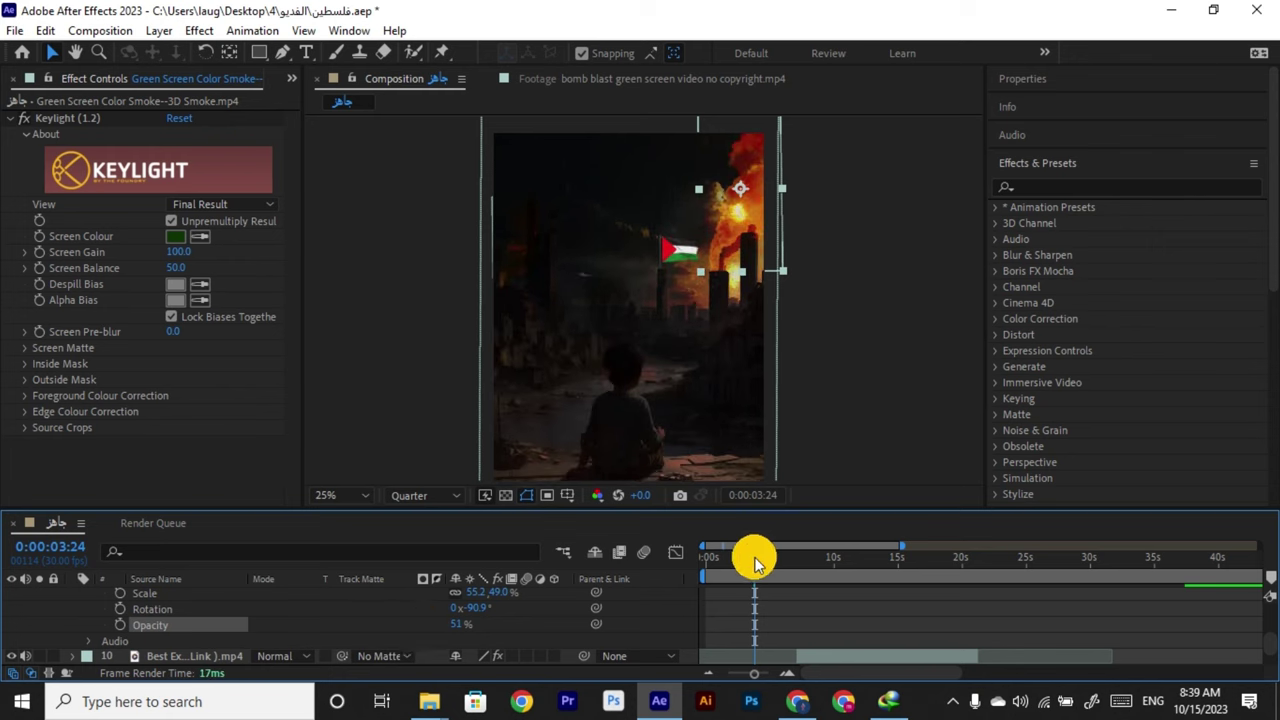
Trim the intro footage off the green-screen smoke on layer 9 and slide the clip to the composition's start.
left_click_drag(741, 562, 741, 568)
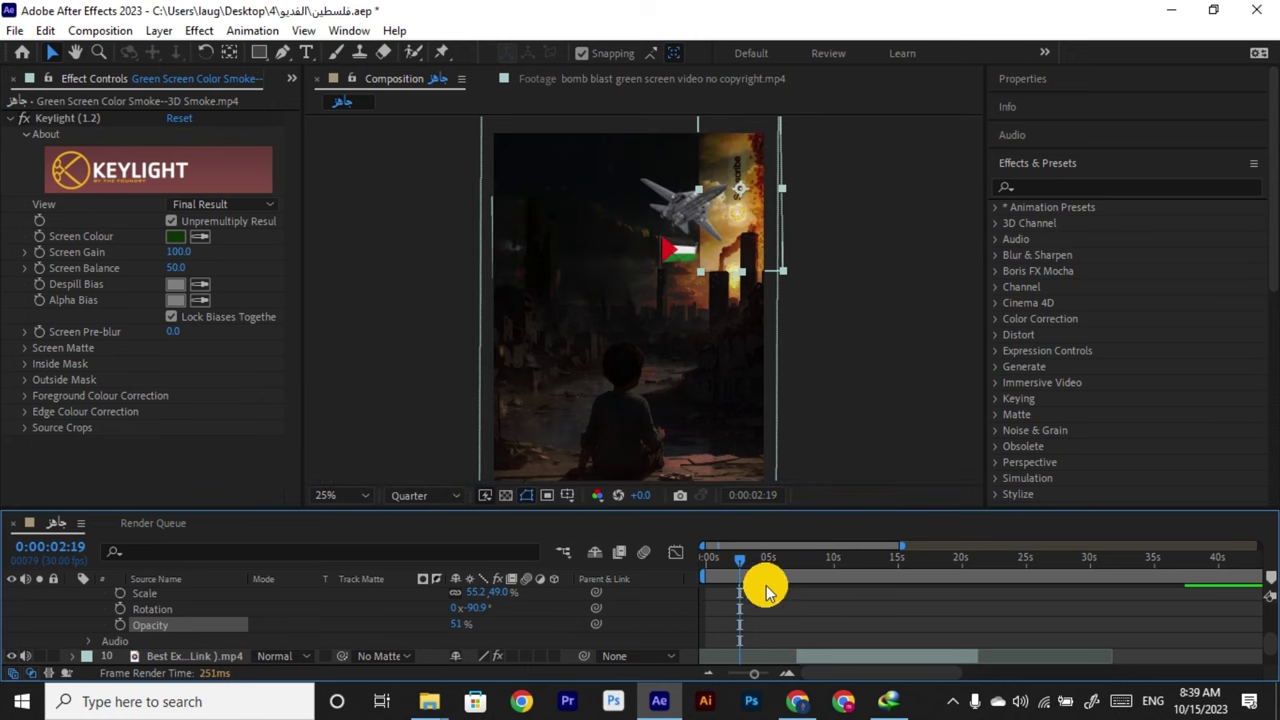
scroll(758, 622, "up", 2)
scroll(758, 622, "down", 2)
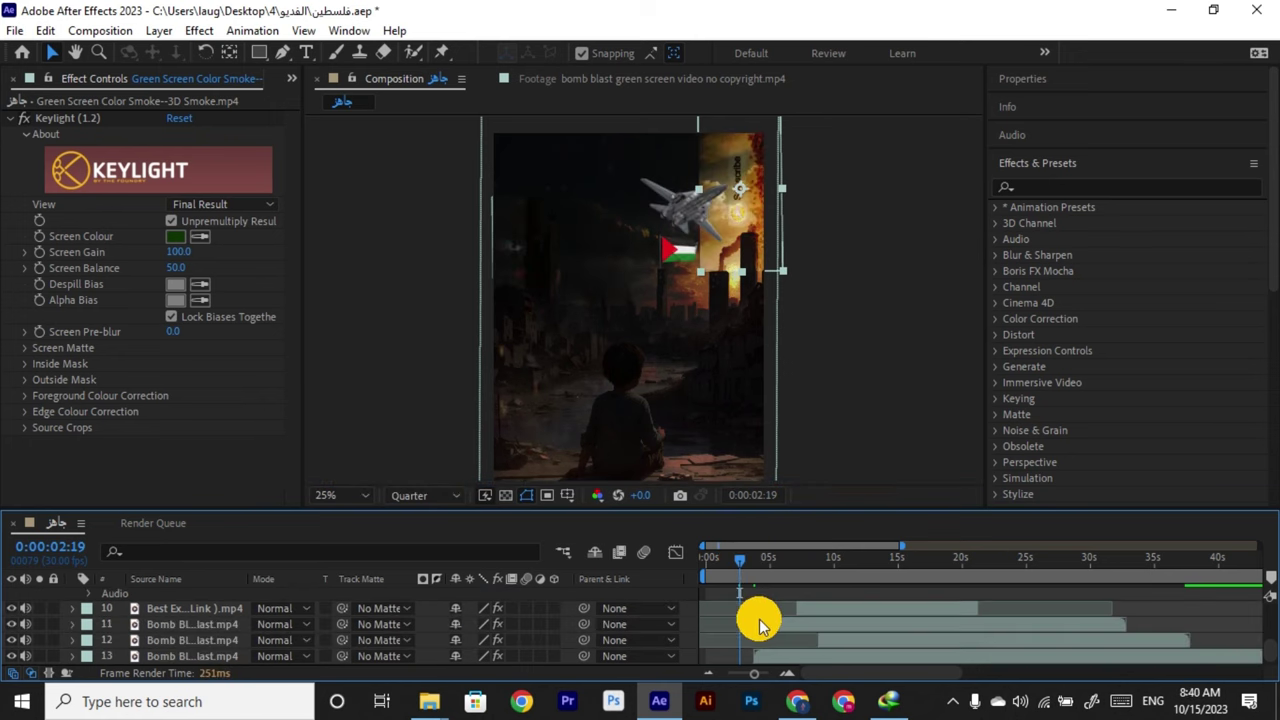
scroll(758, 622, "up", 5)
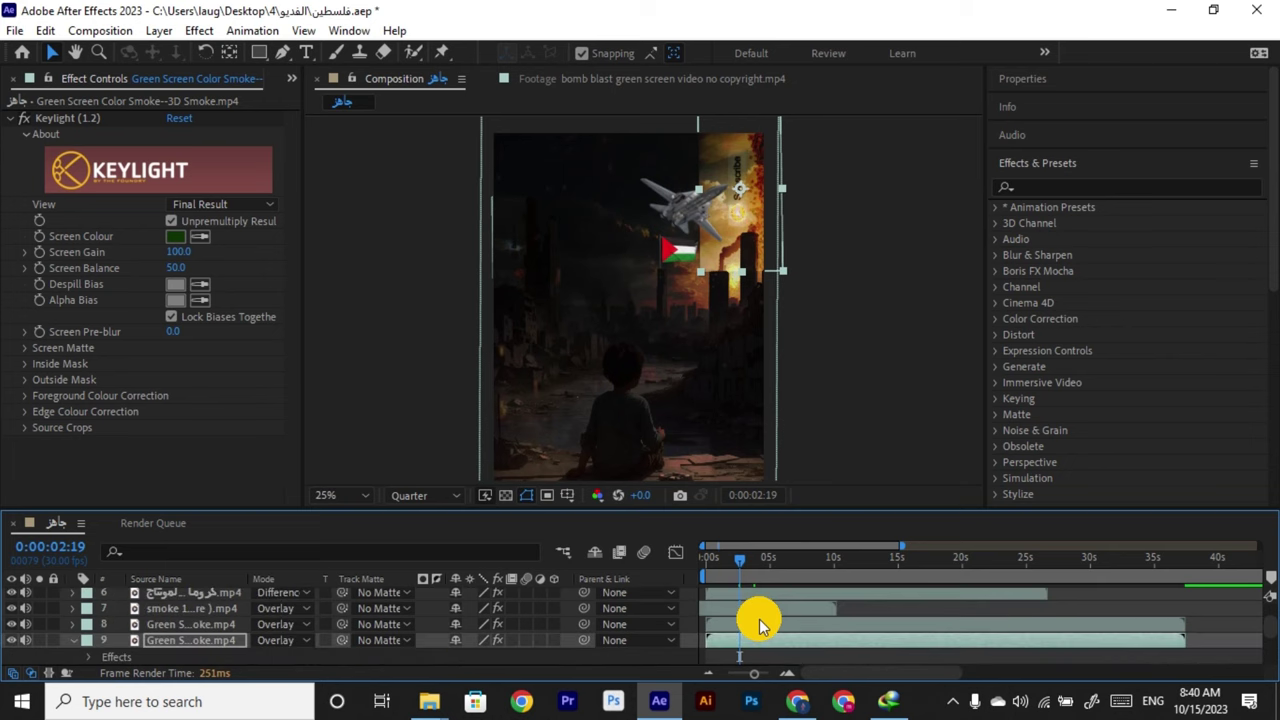
mouse_move(743, 644)
left_mouse_down()
mouse_move(760, 646)
mouse_move(724, 648)
mouse_move(736, 642)
left_mouse_up()
left_click_drag(746, 564, 820, 578)
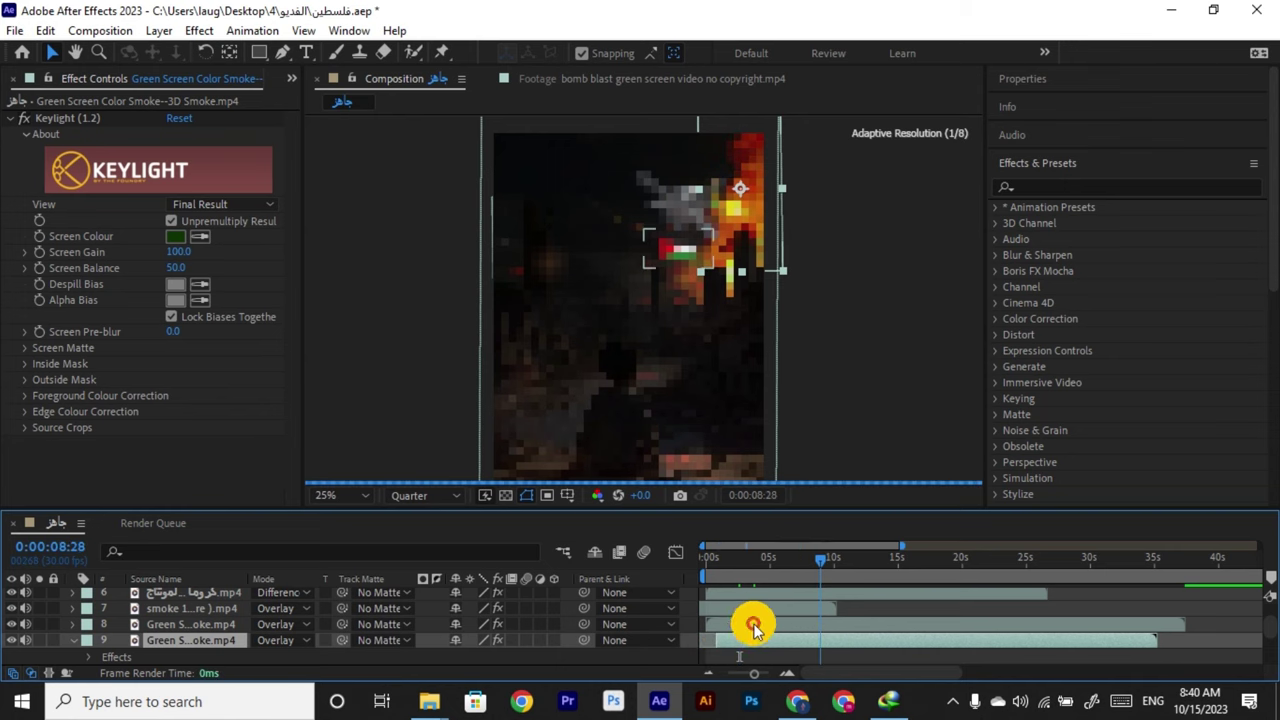
left_click_drag(754, 642, 742, 644)
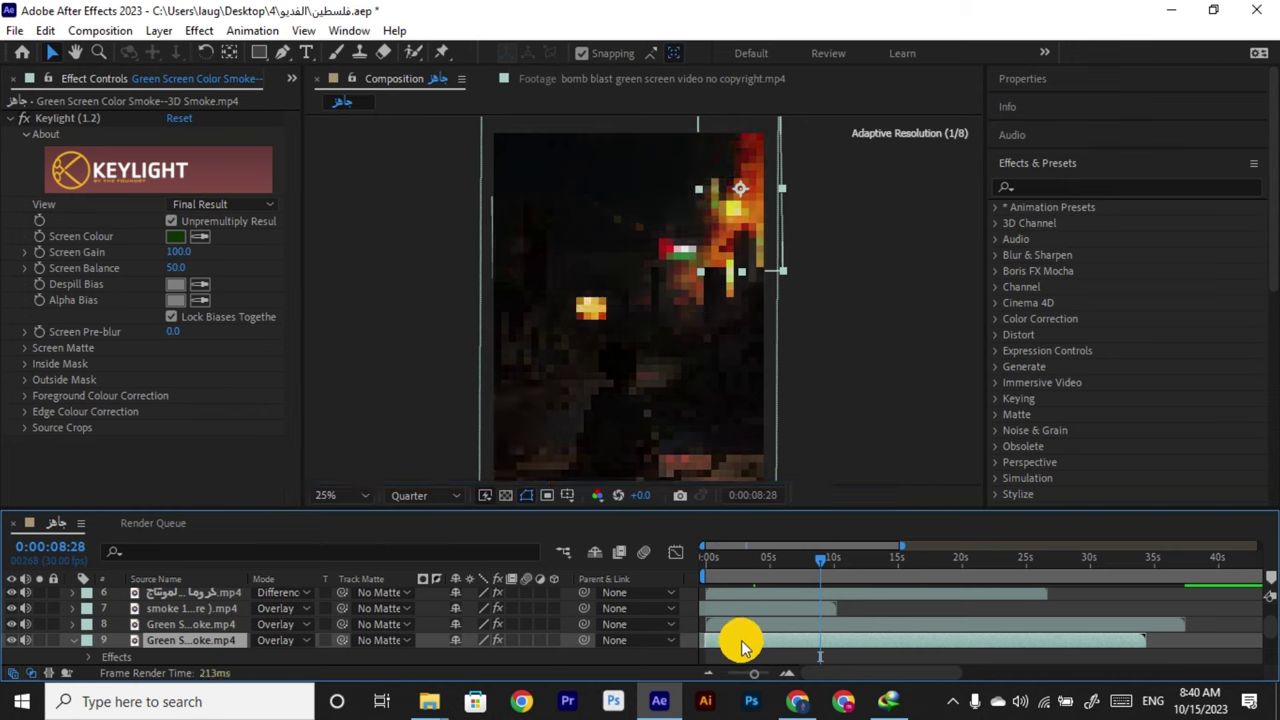
Shift the green-screen smoke copy on layer 8 earlier, checking its opening at 0:00:00:00.
left_click(723, 626)
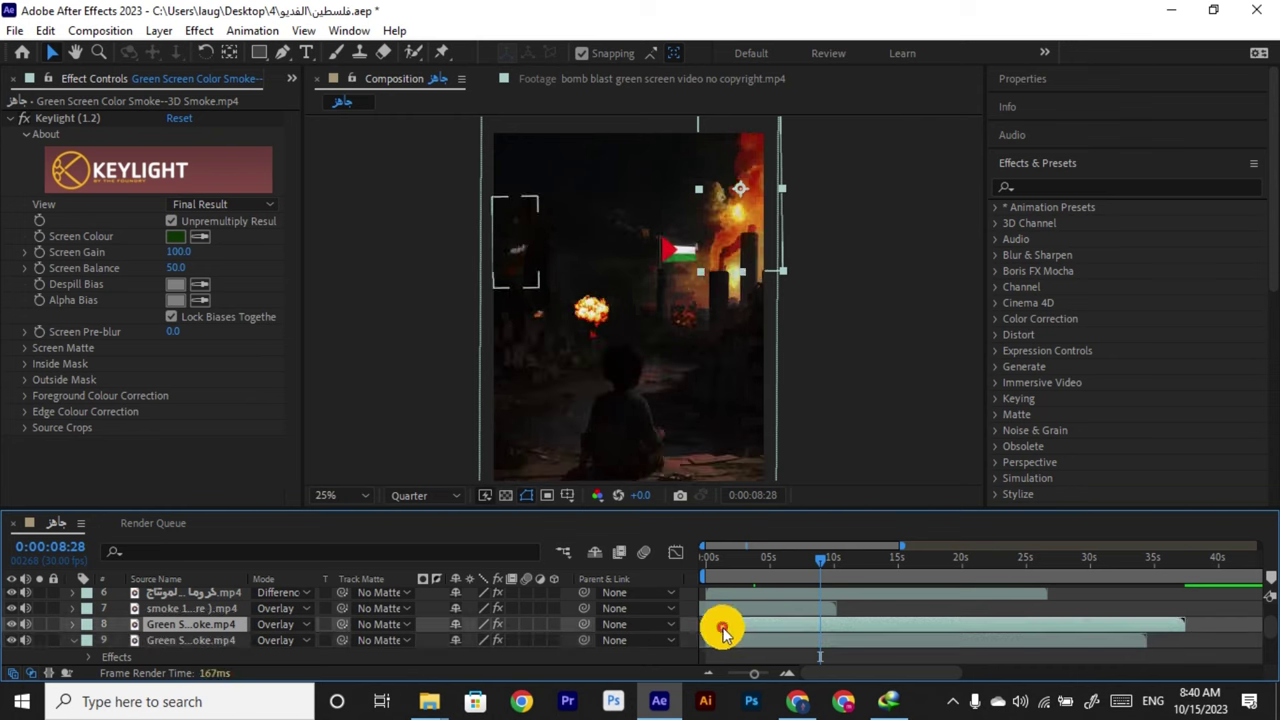
left_click_drag(803, 571, 731, 630)
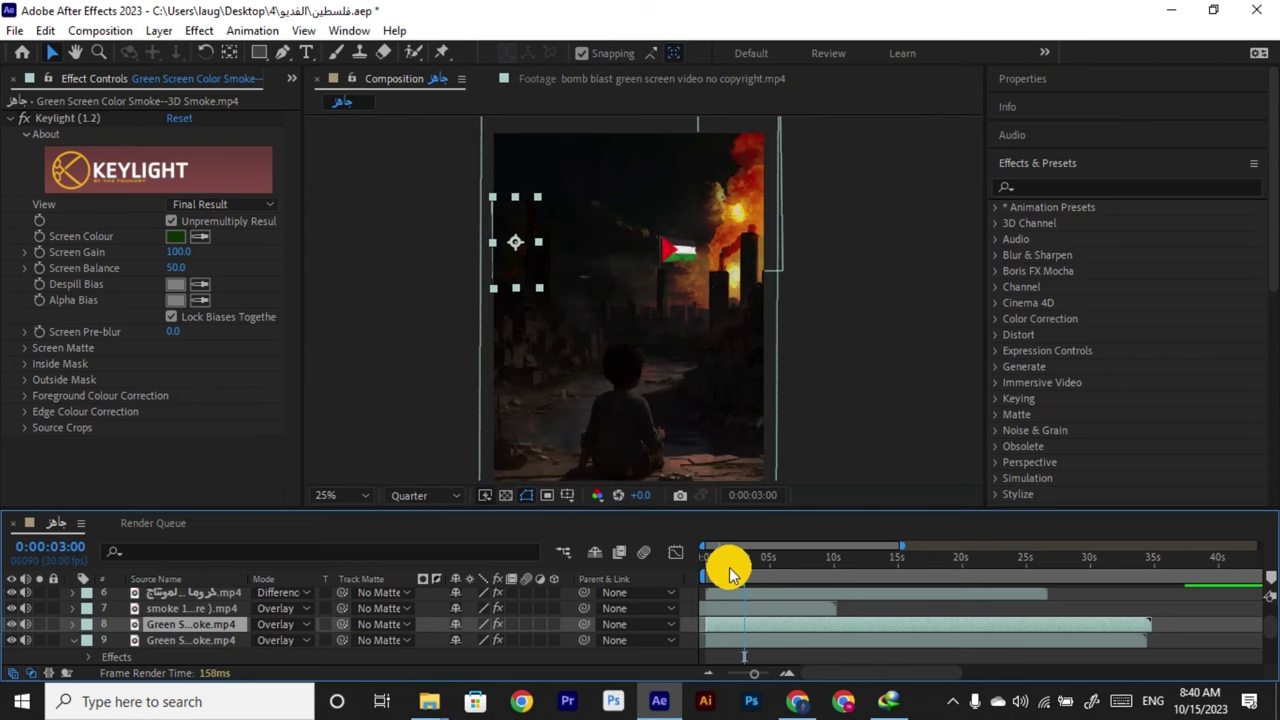
left_click_drag(729, 566, 703, 580)
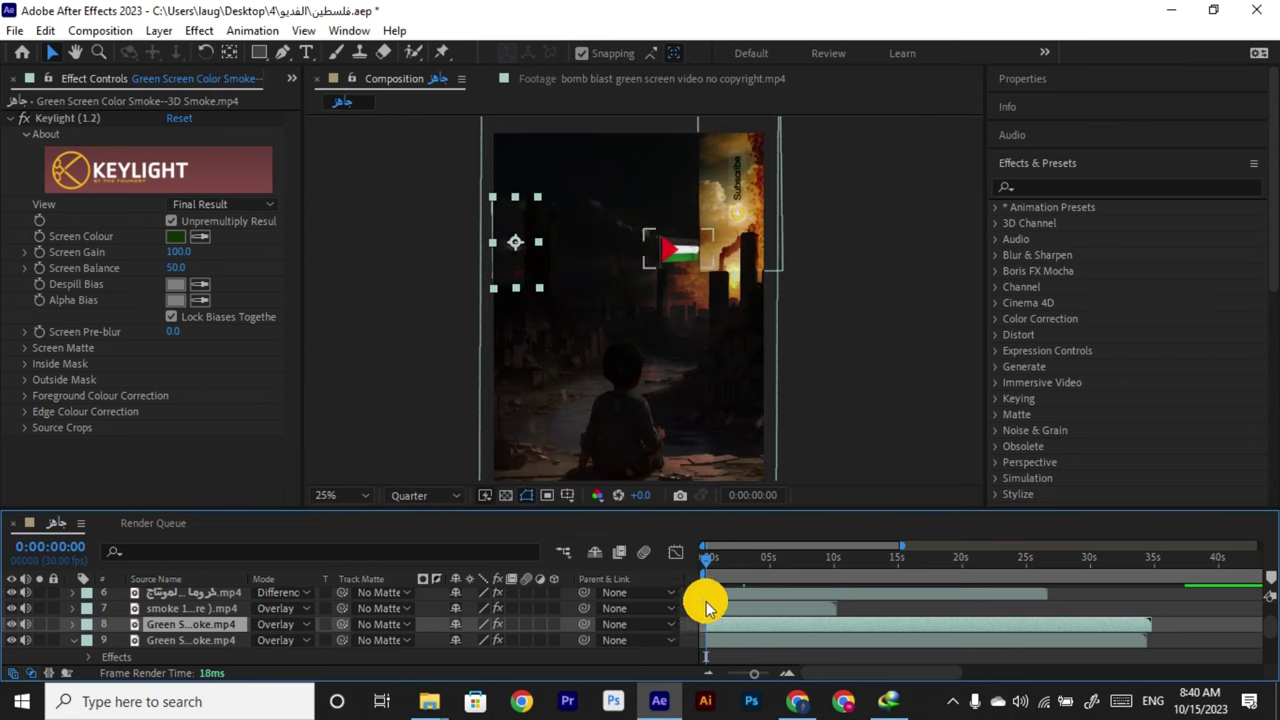
left_click_drag(718, 621, 722, 624)
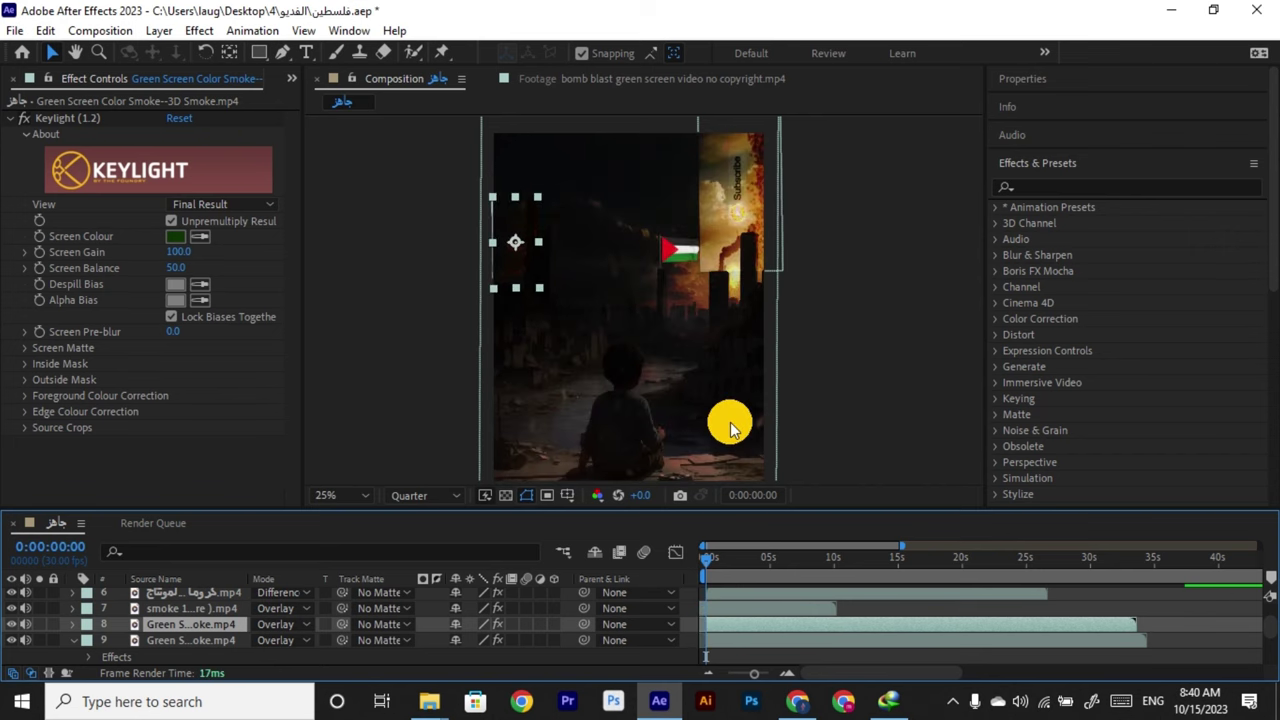
Slide the green-screen smoke clips on layers 9 and 8 further back until the smoke already rises at 0:00:00:00.
left_click(710, 641)
left_click_drag(718, 640, 725, 647)
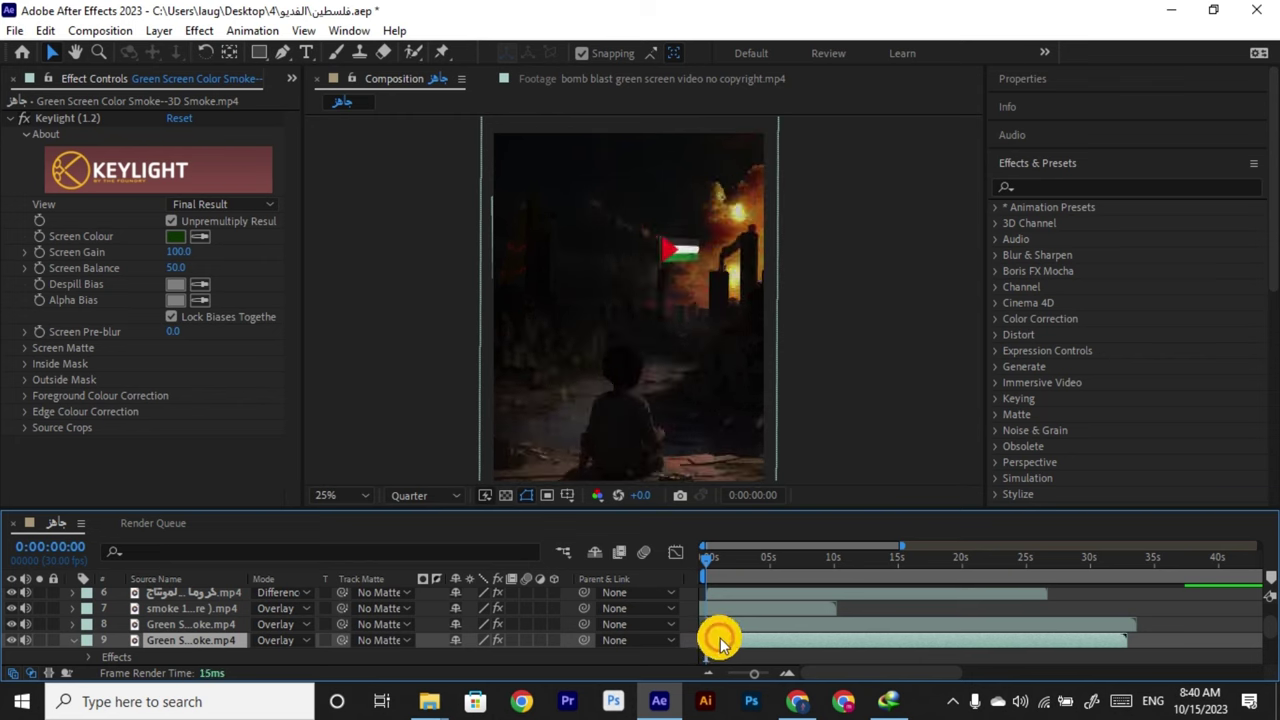
left_click_drag(717, 640, 707, 624)
left_click(719, 626)
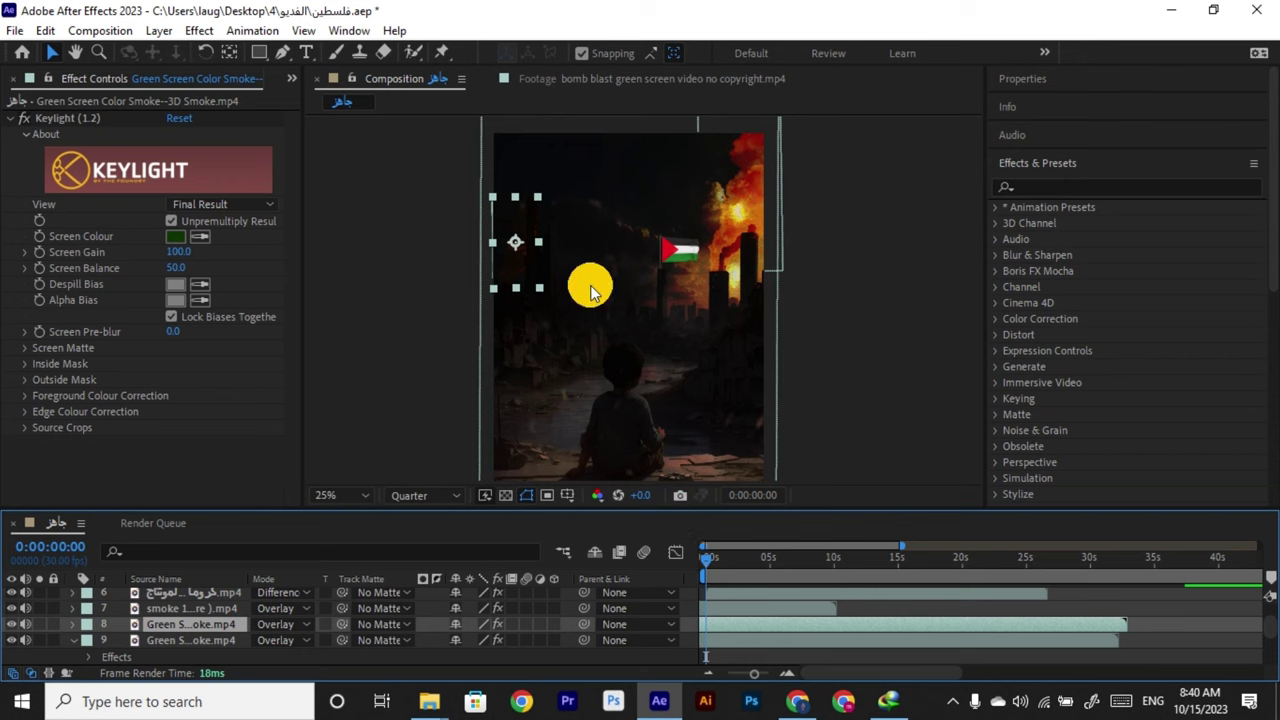
left_click(722, 611)
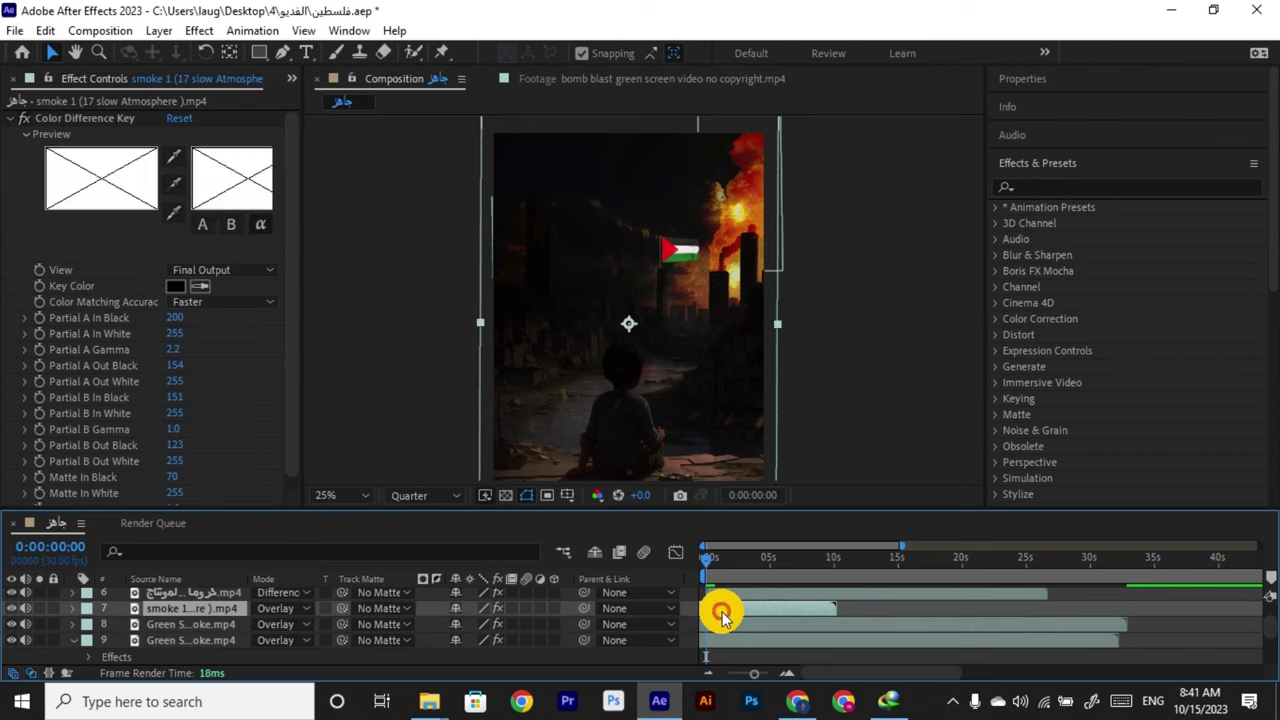
key("ctrl+d")
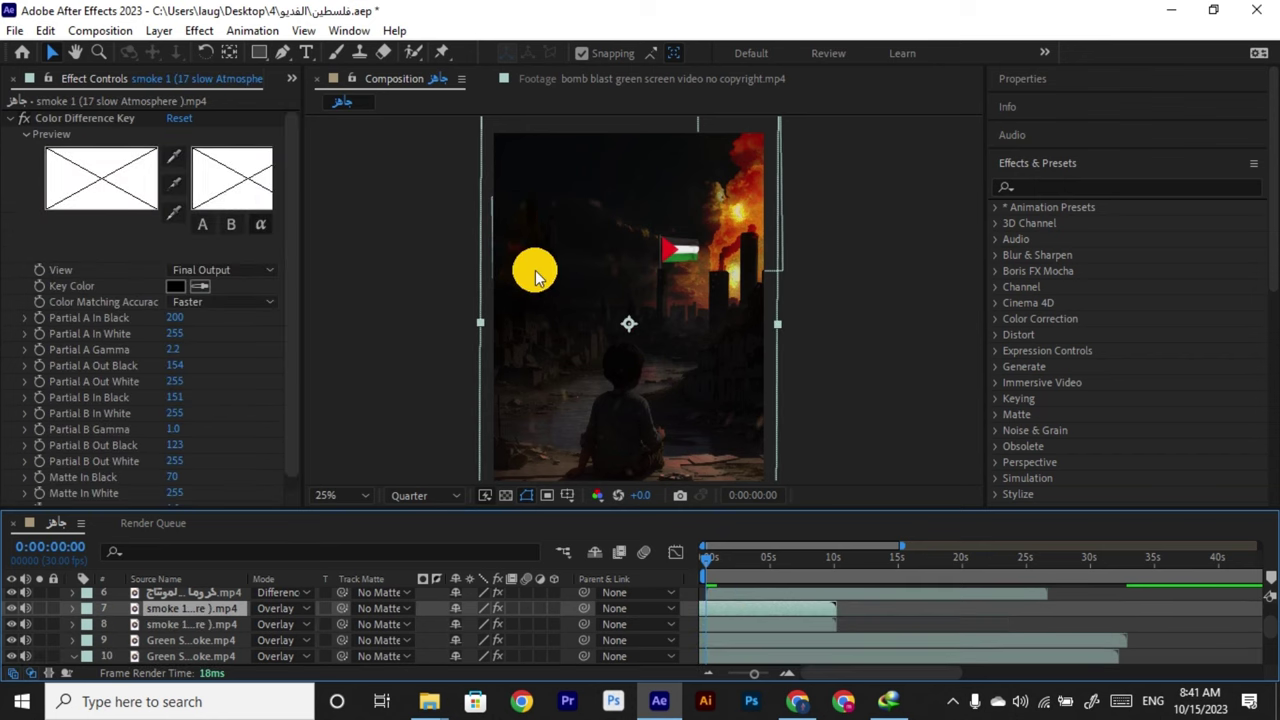
key("Delete")
Duplicate the green-screen smoke on layer 8 and place the copy over the skyline beside the flag.
left_click(738, 624)
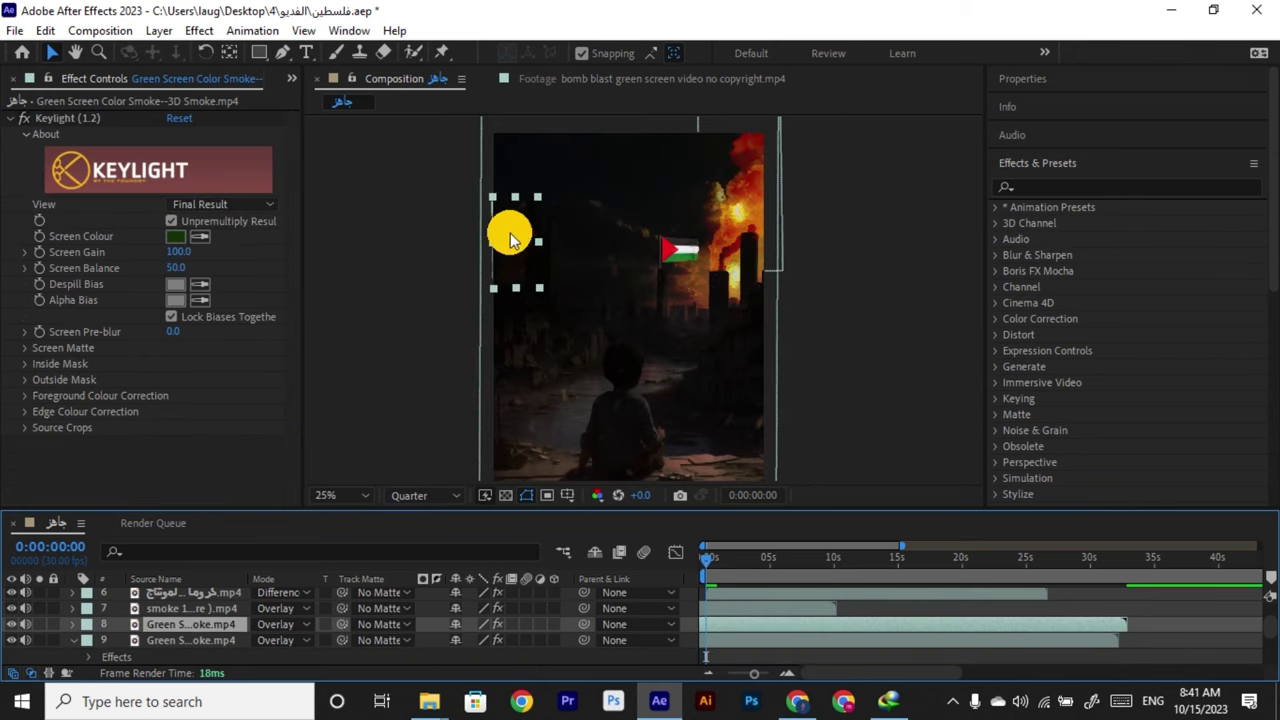
left_click_drag(517, 238, 636, 270)
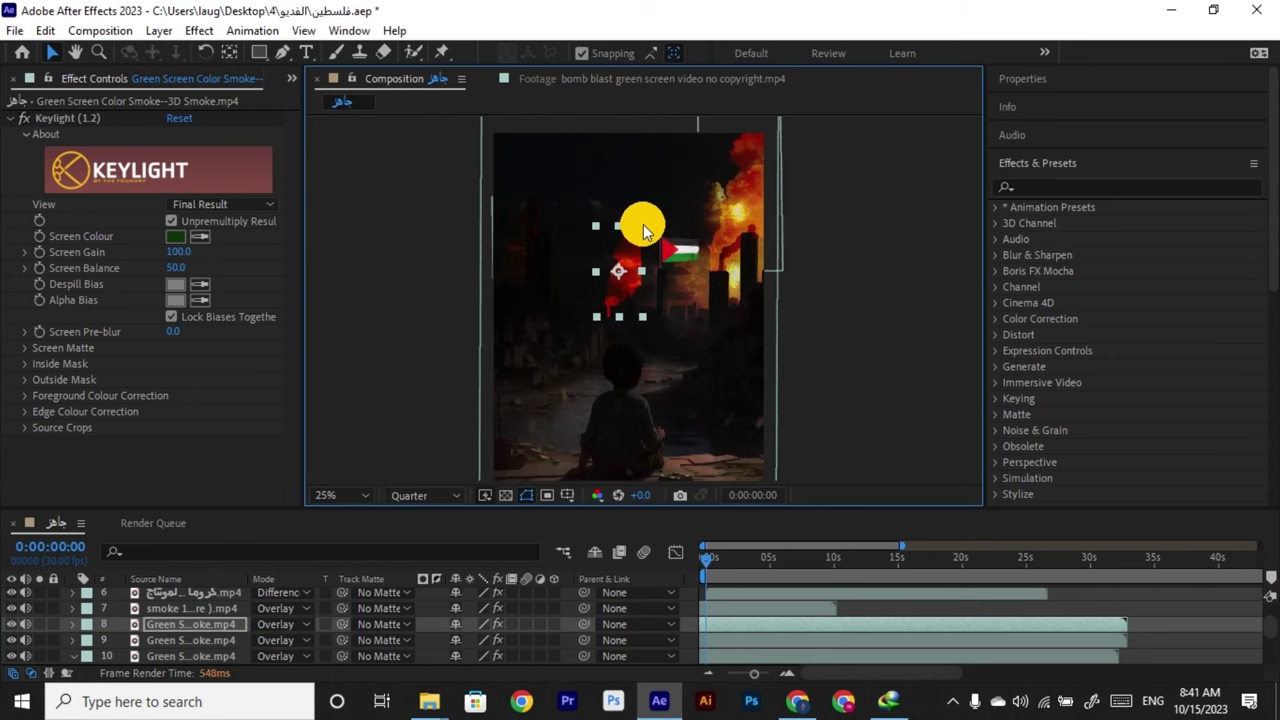
left_click(643, 230)
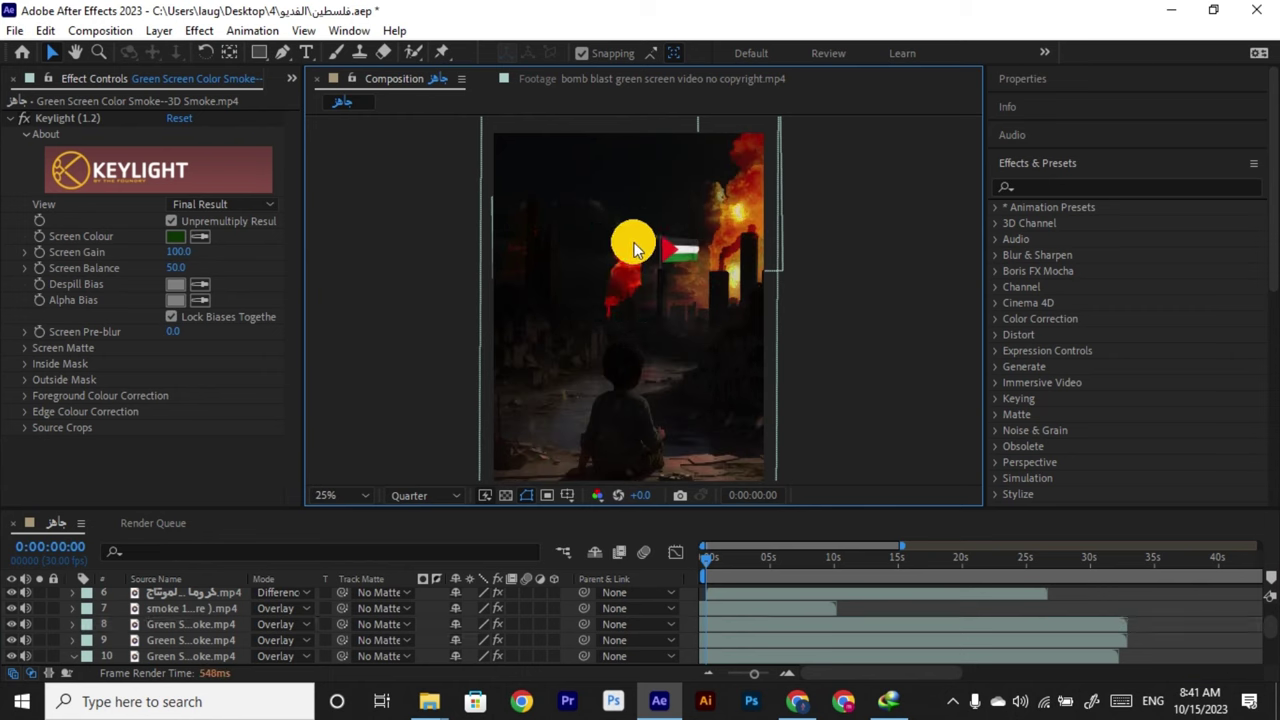
left_click(721, 610)
left_click(723, 623)
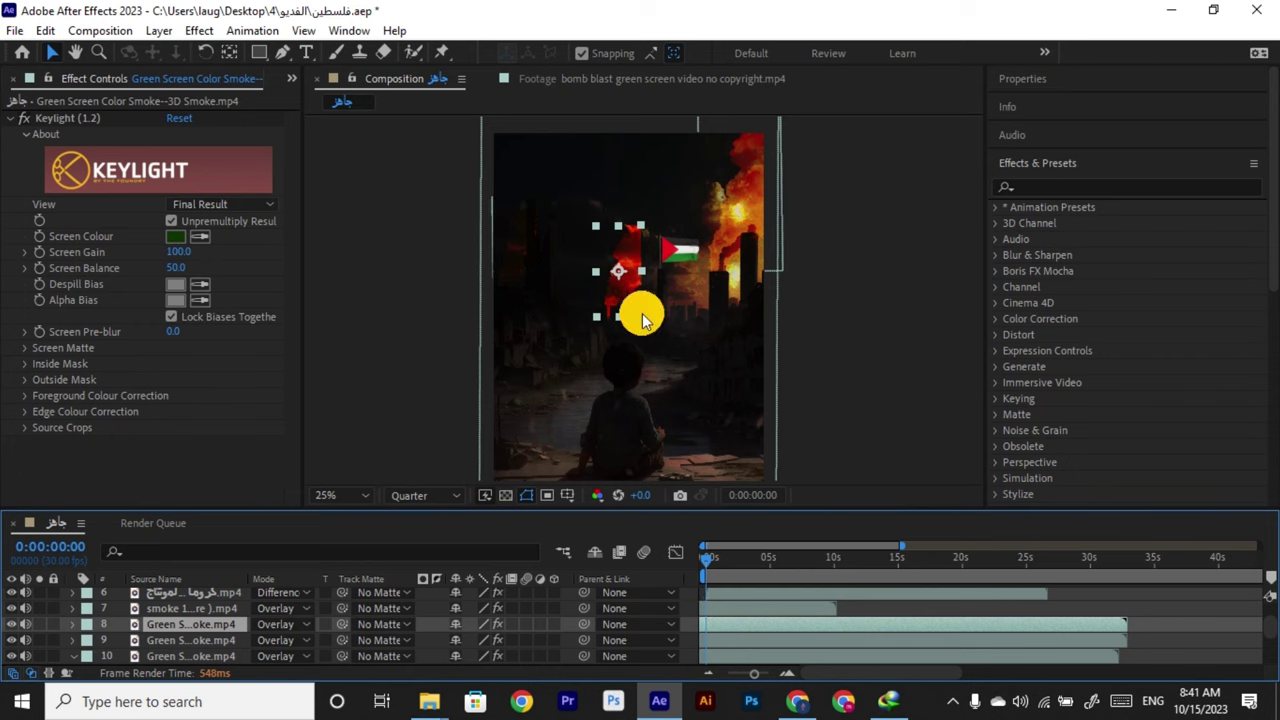
Shrink the new smoke copy on layer 8 and position it against the side of the building below the flag.
left_click_drag(635, 315, 620, 301)
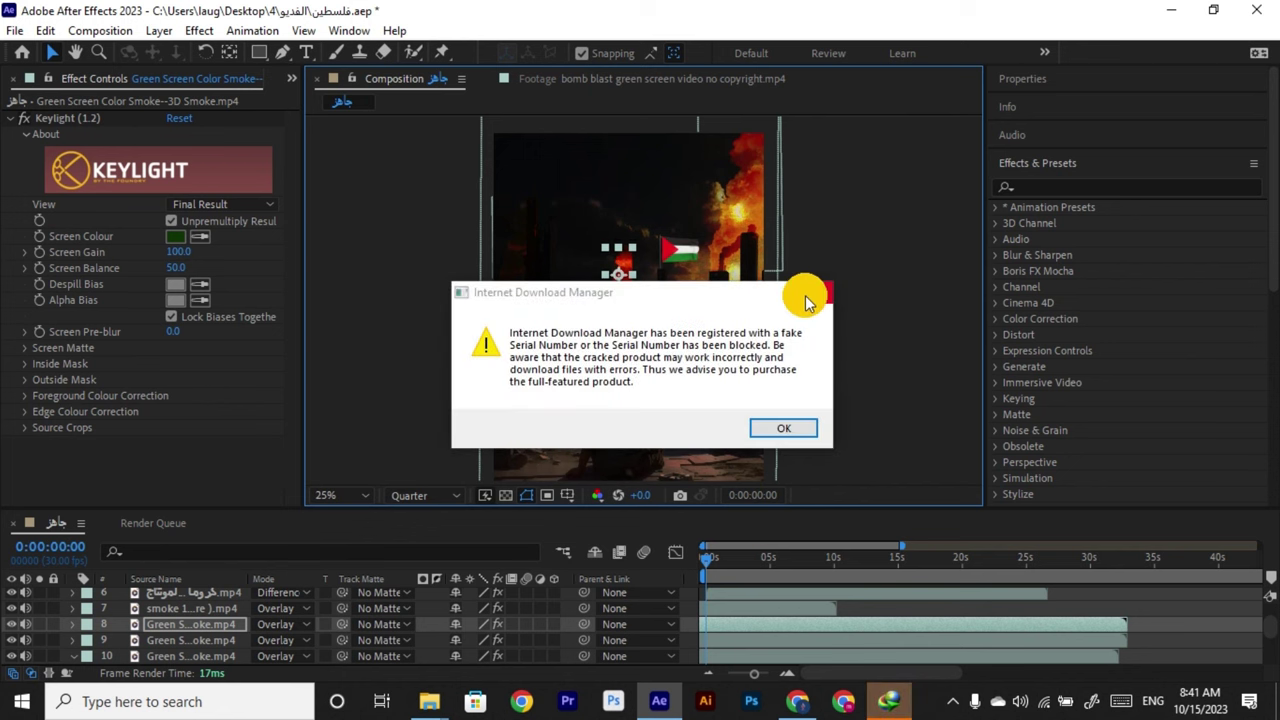
left_click(809, 296)
left_click(695, 143)
scroll(638, 290, "up", 3)
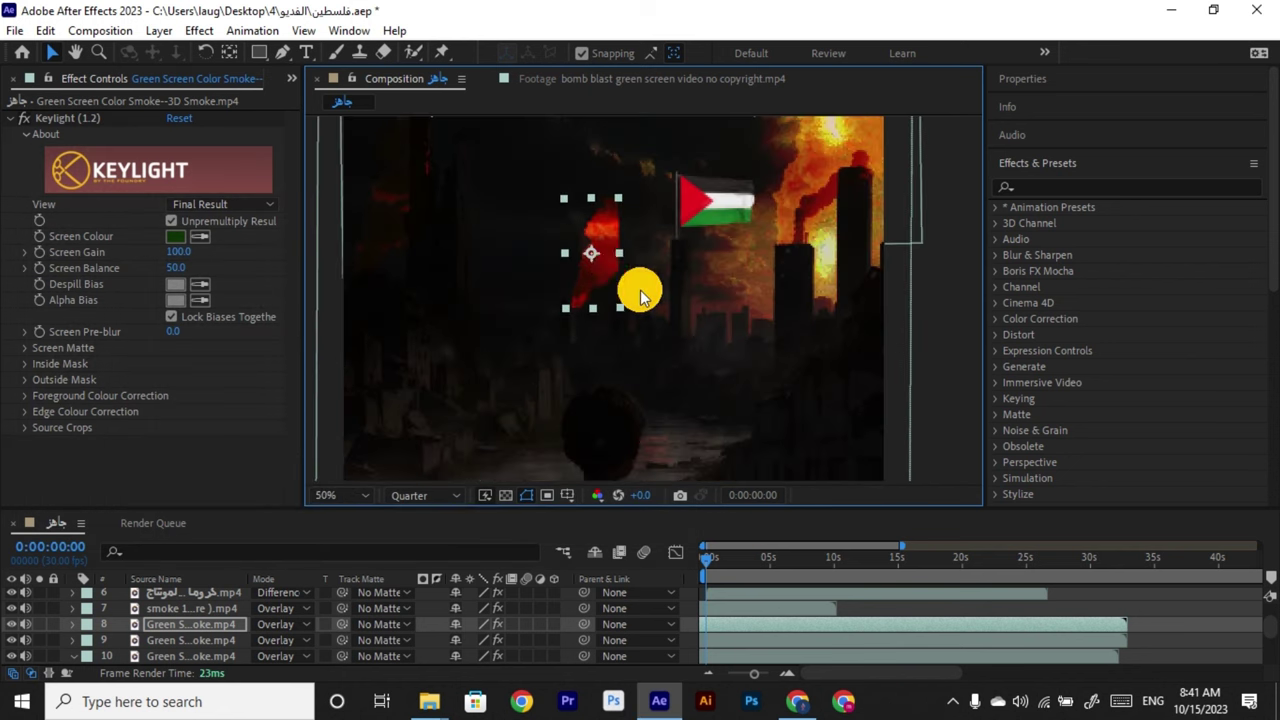
left_click_drag(552, 222, 552, 277)
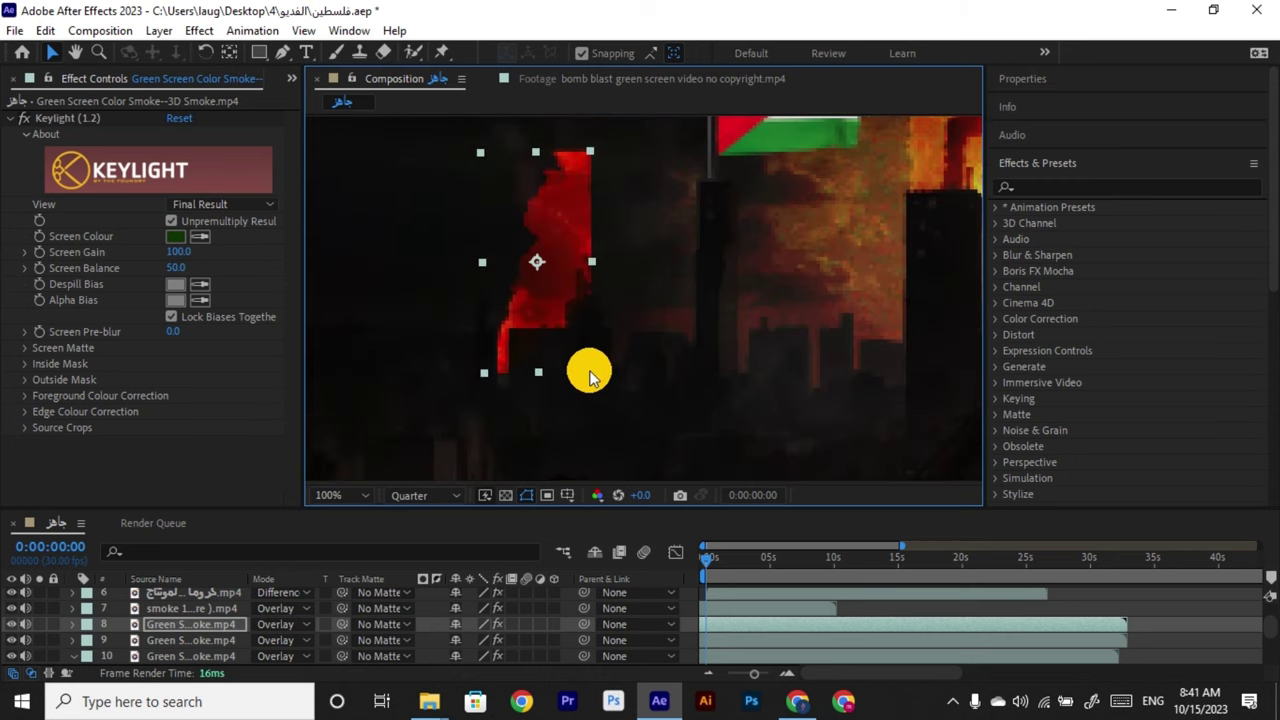
left_click_drag(589, 374, 654, 323)
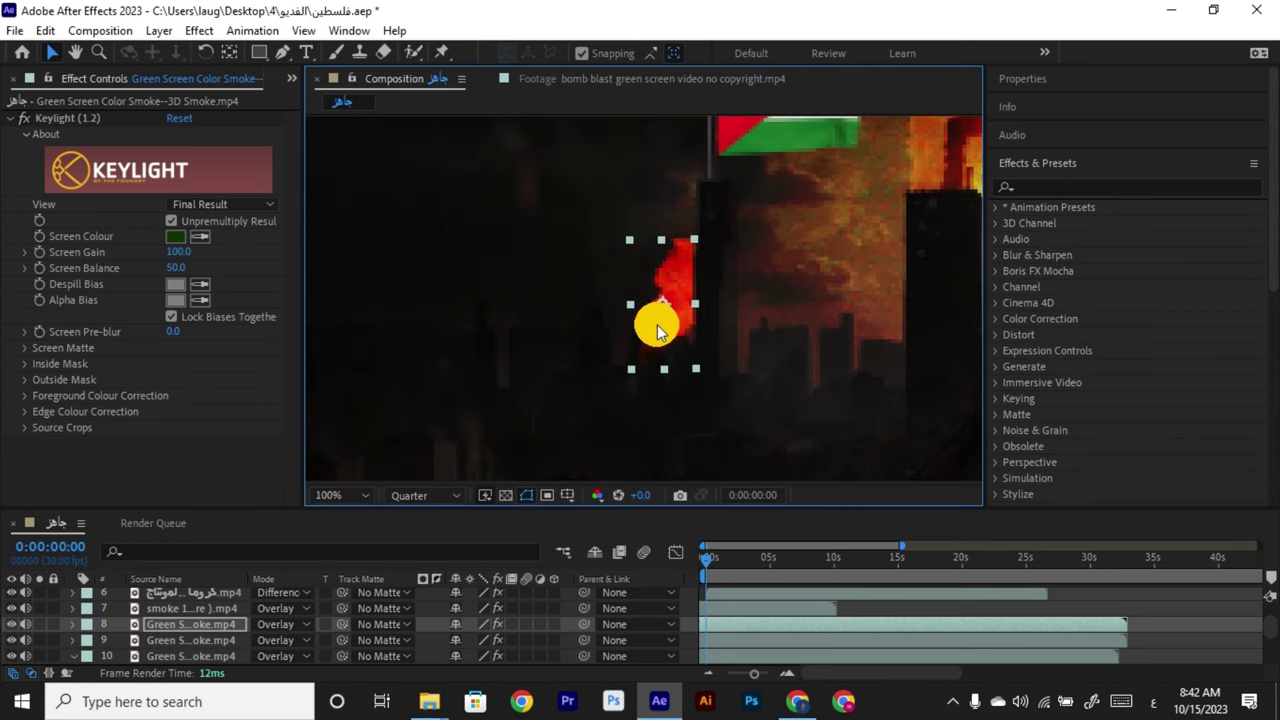
scroll(635, 338, "down", 4)
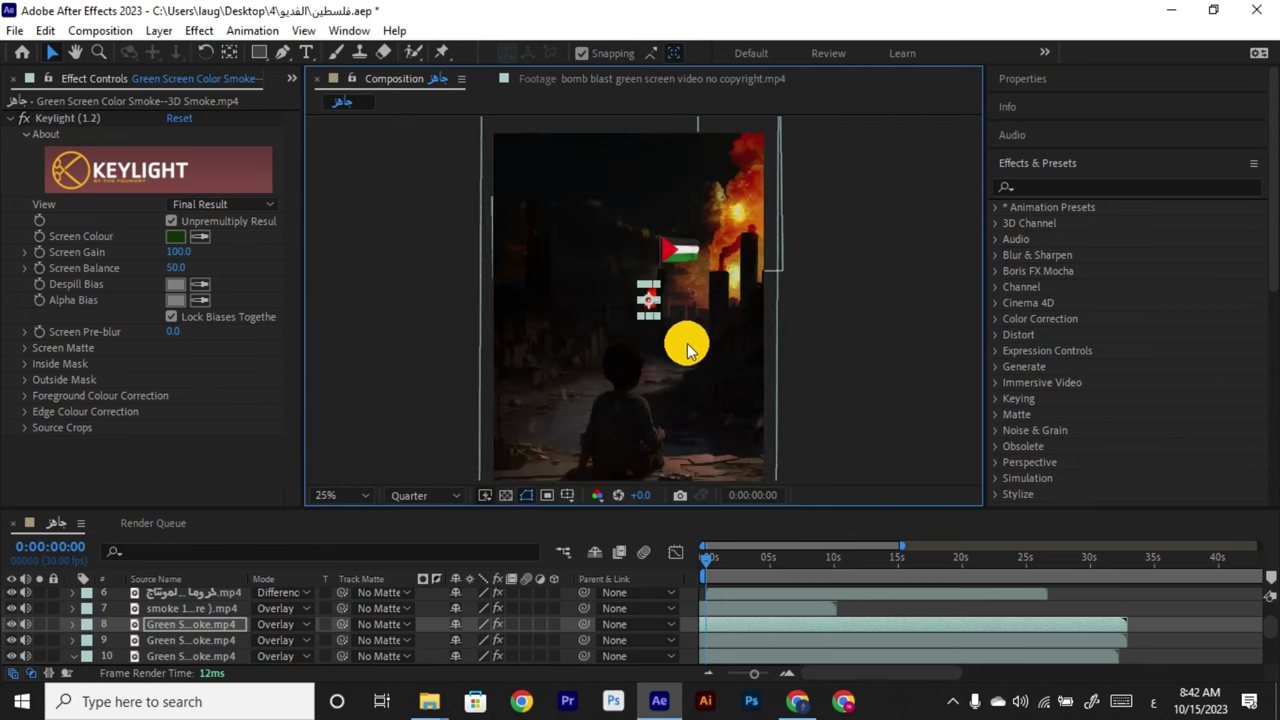
left_click(686, 345)
Preview the composition from 0:00:00:00 to check the small smoke copy below the flag.
left_click(703, 566)
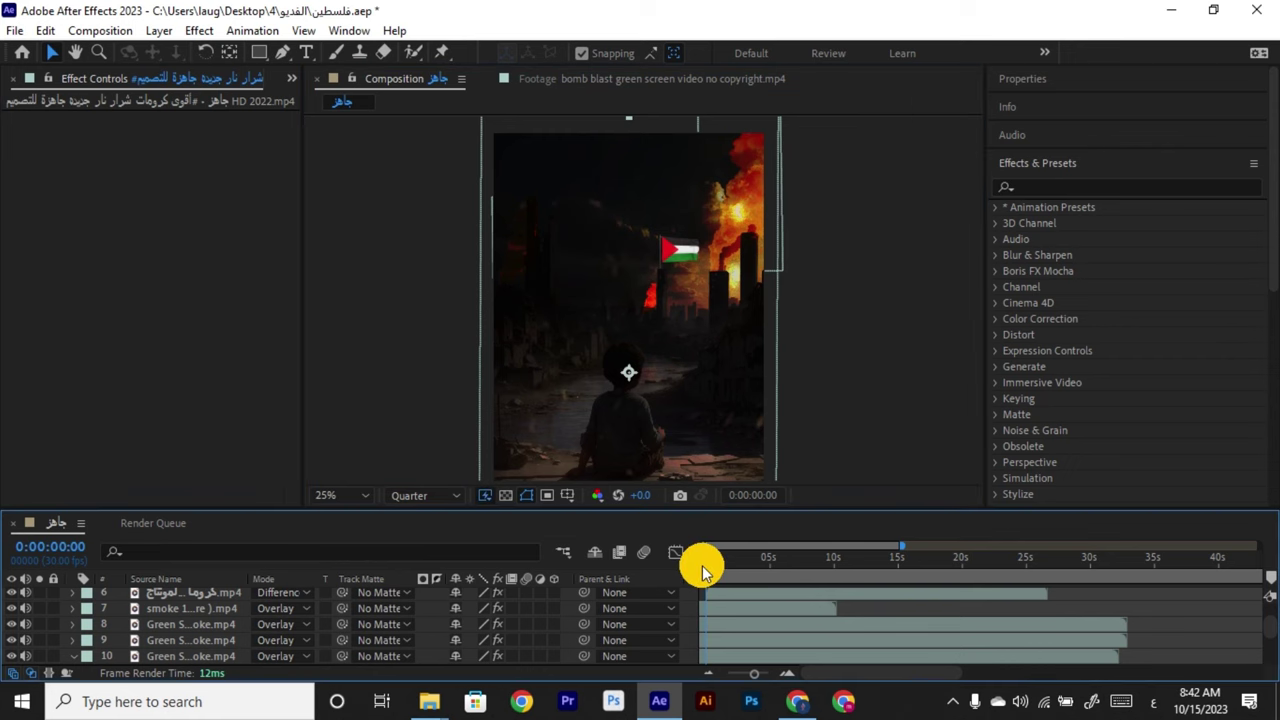
key("space")
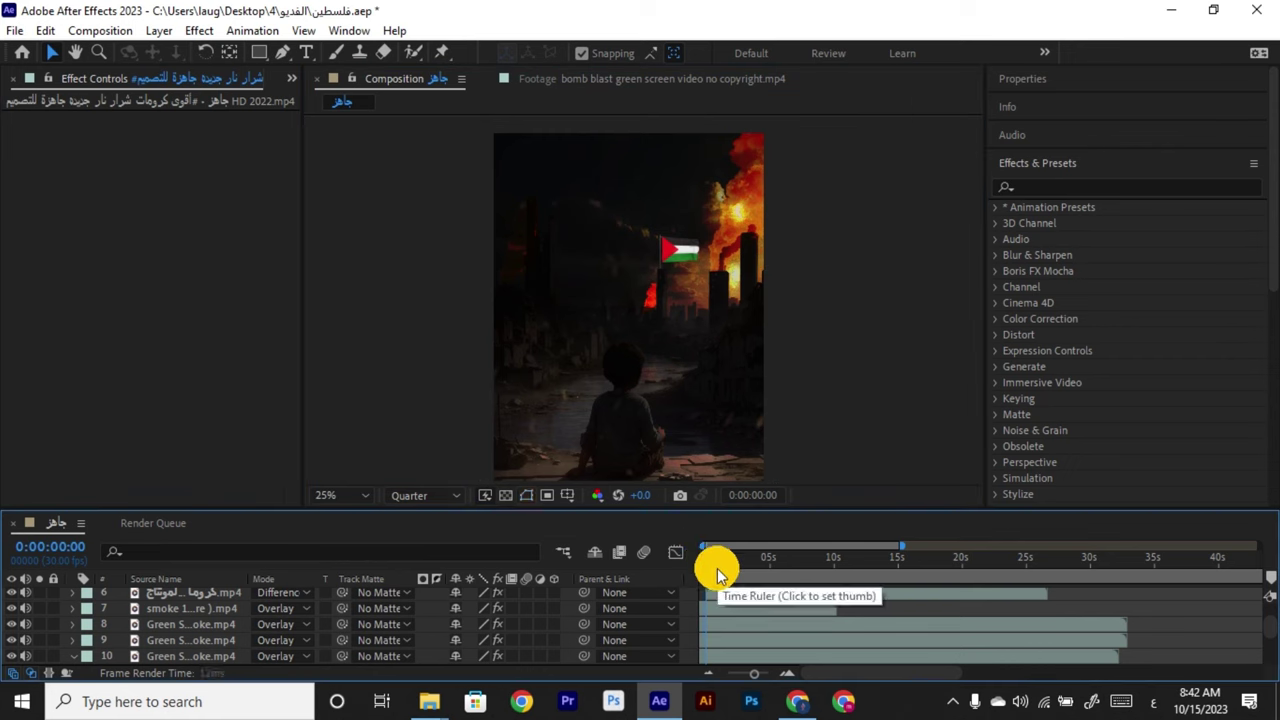
left_click(748, 443)
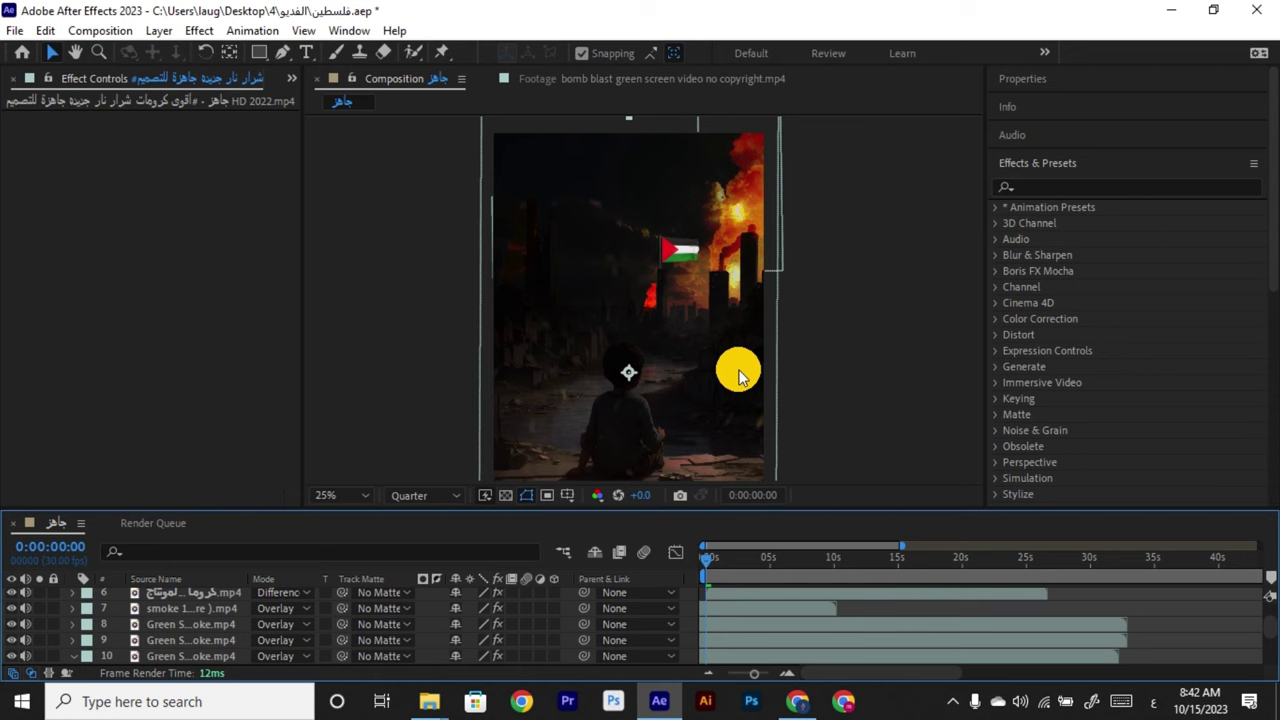
key("space")
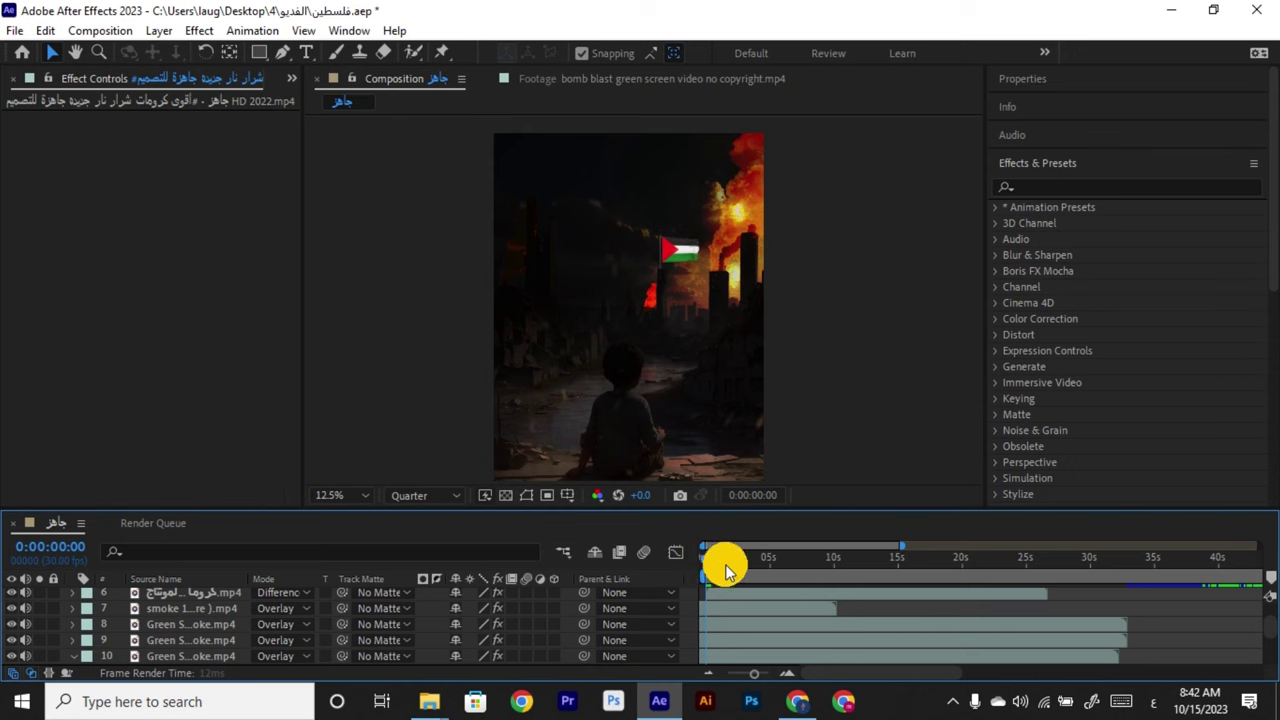
Scrub through the composition to 0:00:23:04, collapse layer 10's properties and examine where each layer's clip ends.
left_click(802, 572)
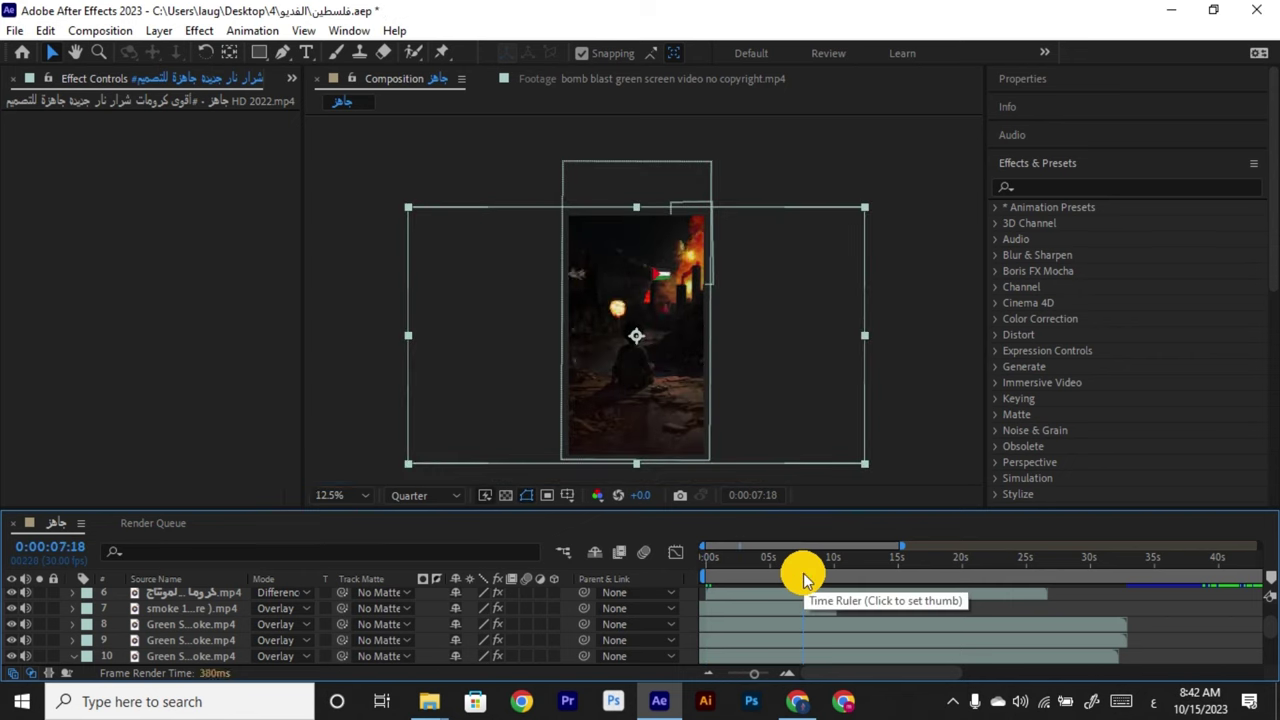
left_click_drag(814, 563, 997, 614)
scroll(998, 625, "up", 3)
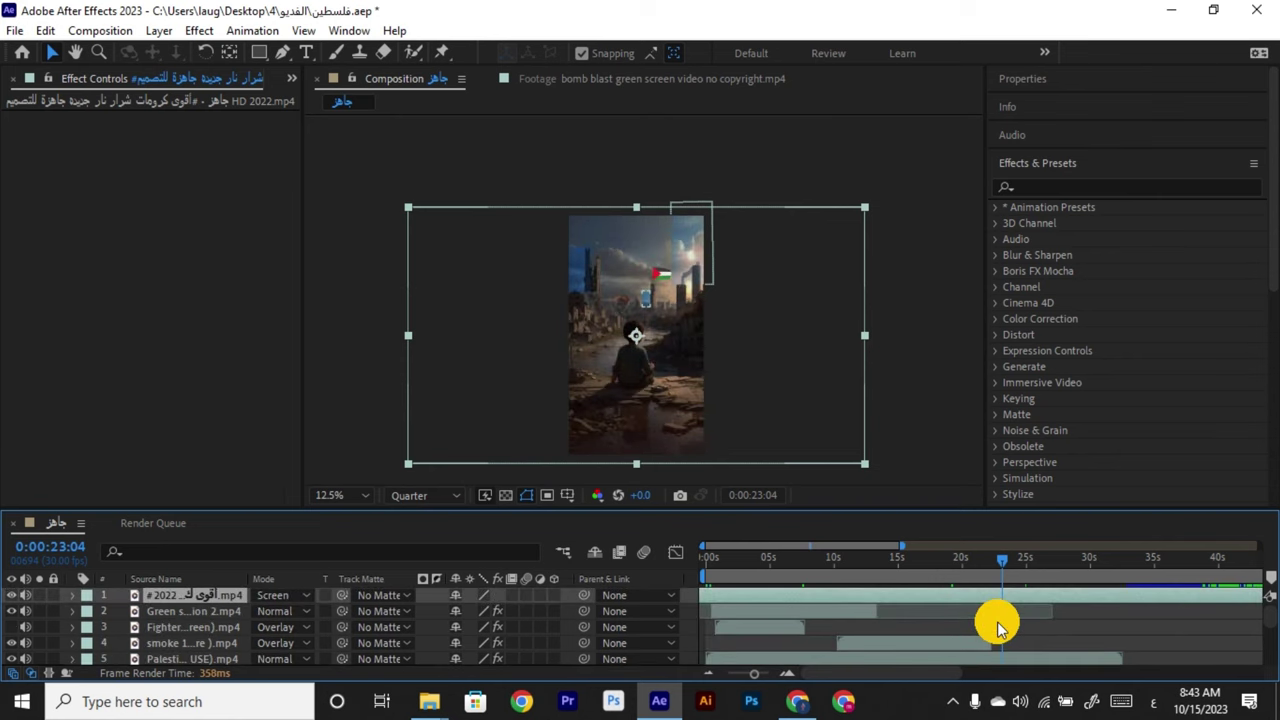
scroll(981, 652, "down", 5)
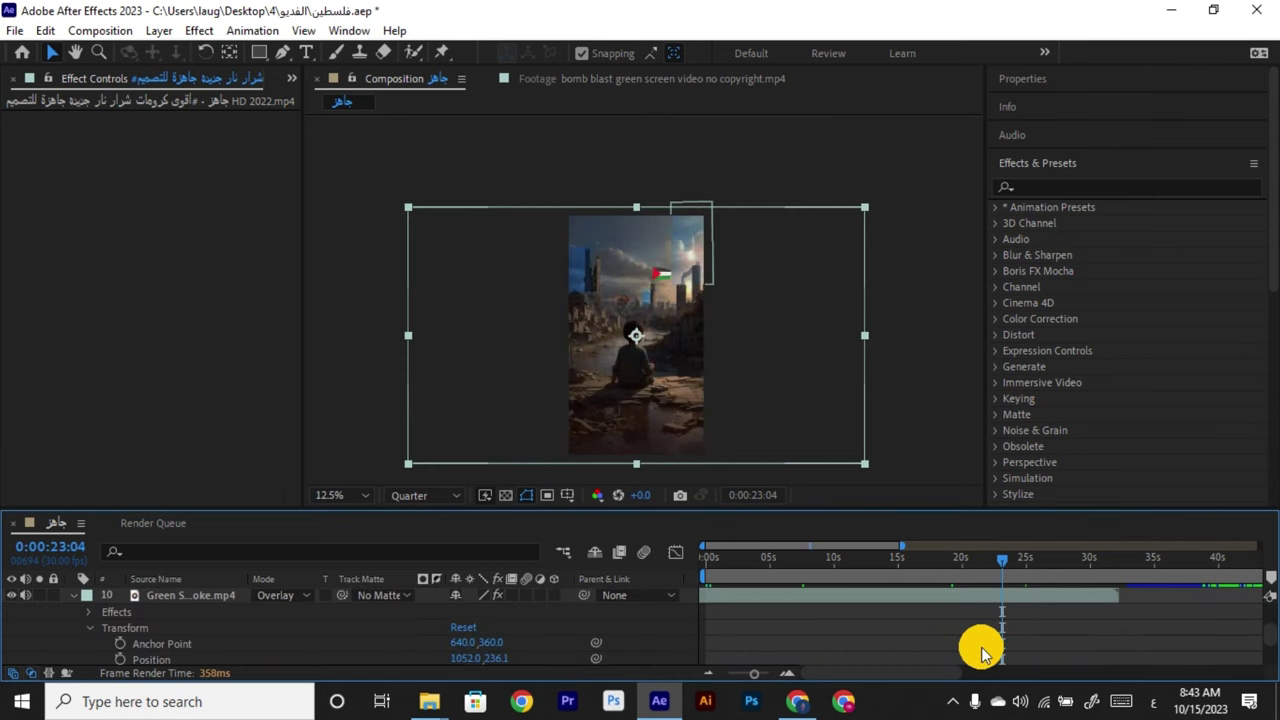
scroll(981, 652, "up", 3)
left_click(71, 643)
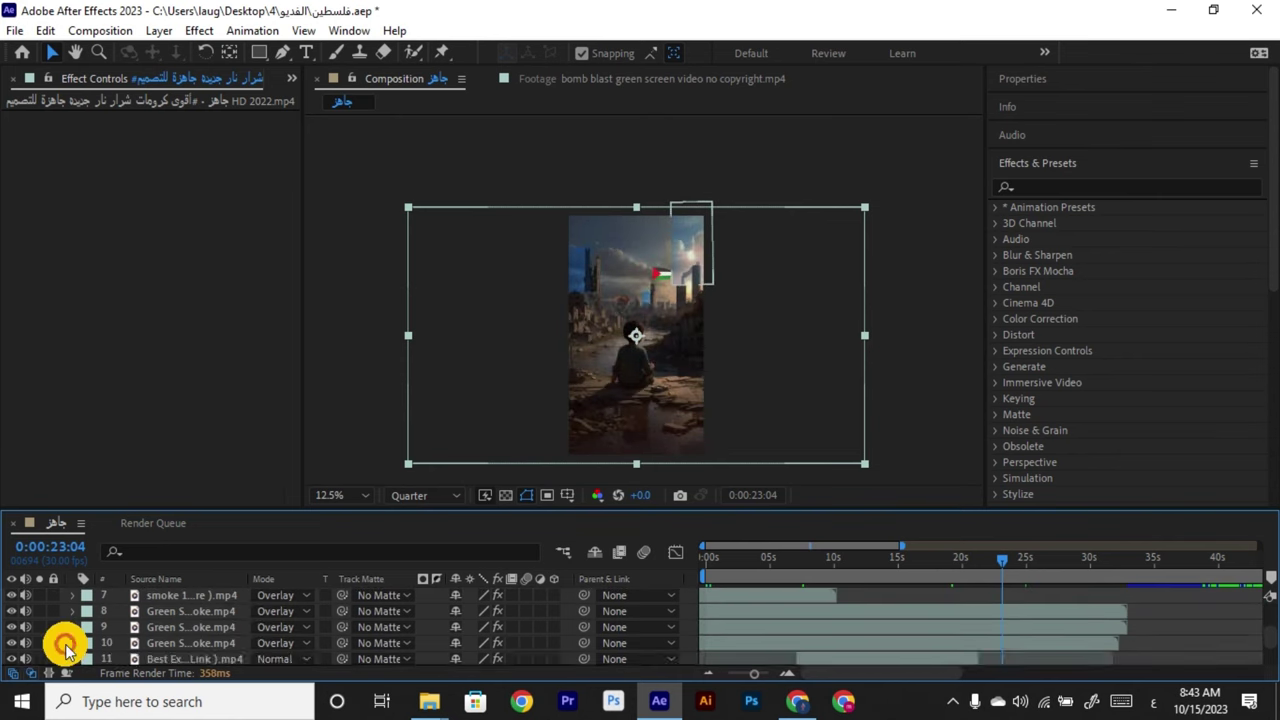
scroll(773, 620, "up", 3)
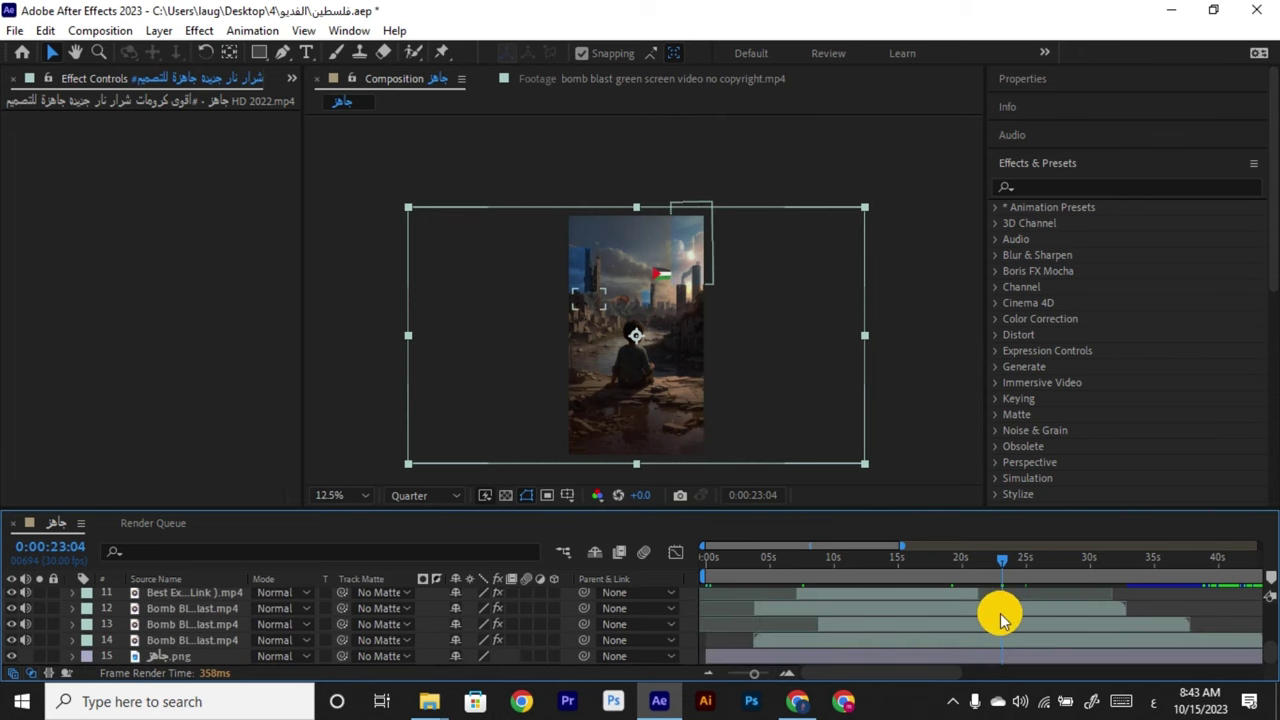
scroll(1006, 628, "up", 3)
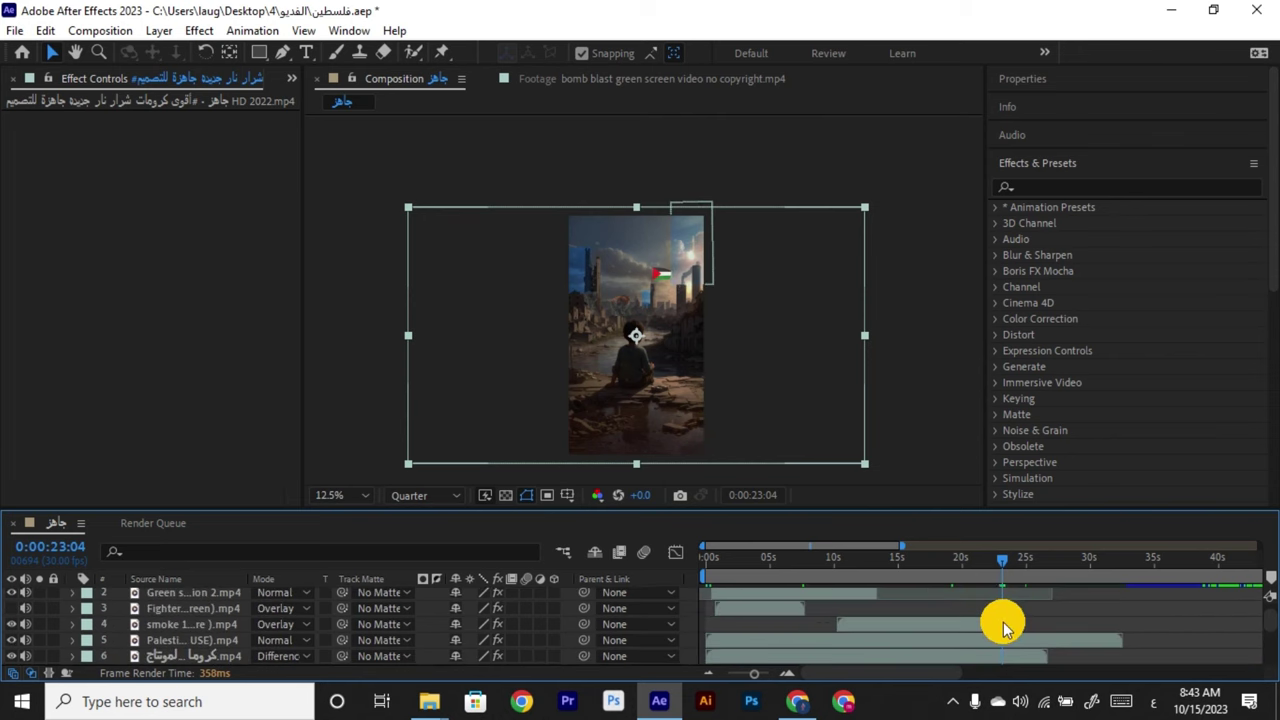
scroll(1006, 628, "up", 1)
scroll(1006, 628, "down", 10)
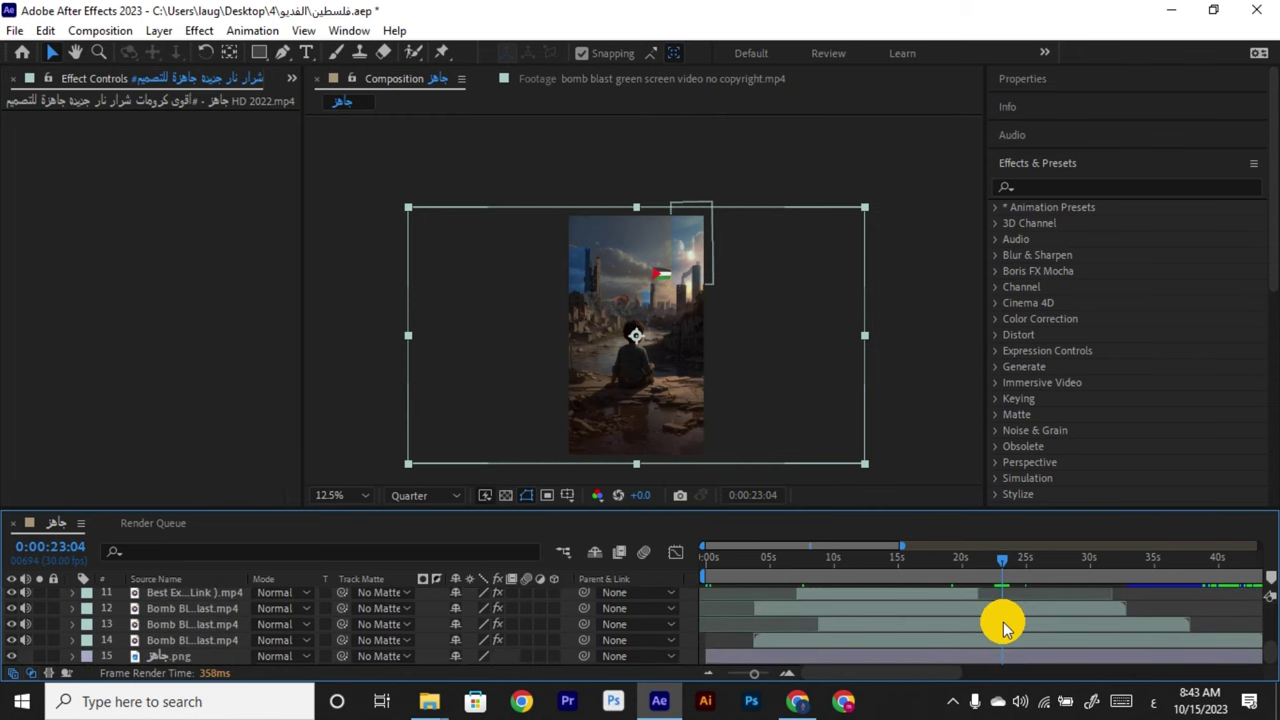
scroll(1006, 628, "up", 6)
scroll(1000, 625, "up", 2)
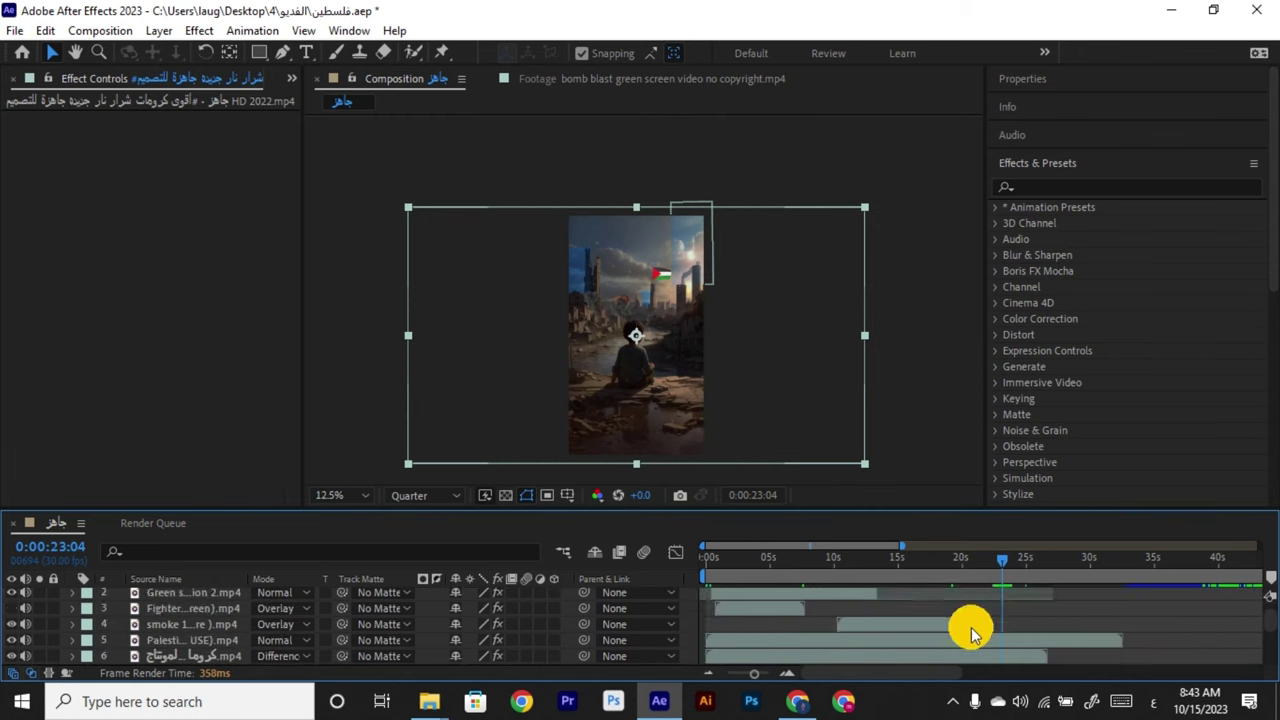
scroll(925, 622, "up", 2)
Compare frames between 0:00:02:28 and 0:00:21:24 to check how long the smoke on layers 7 to 10 stays usable.
left_click_drag(1004, 562, 952, 565)
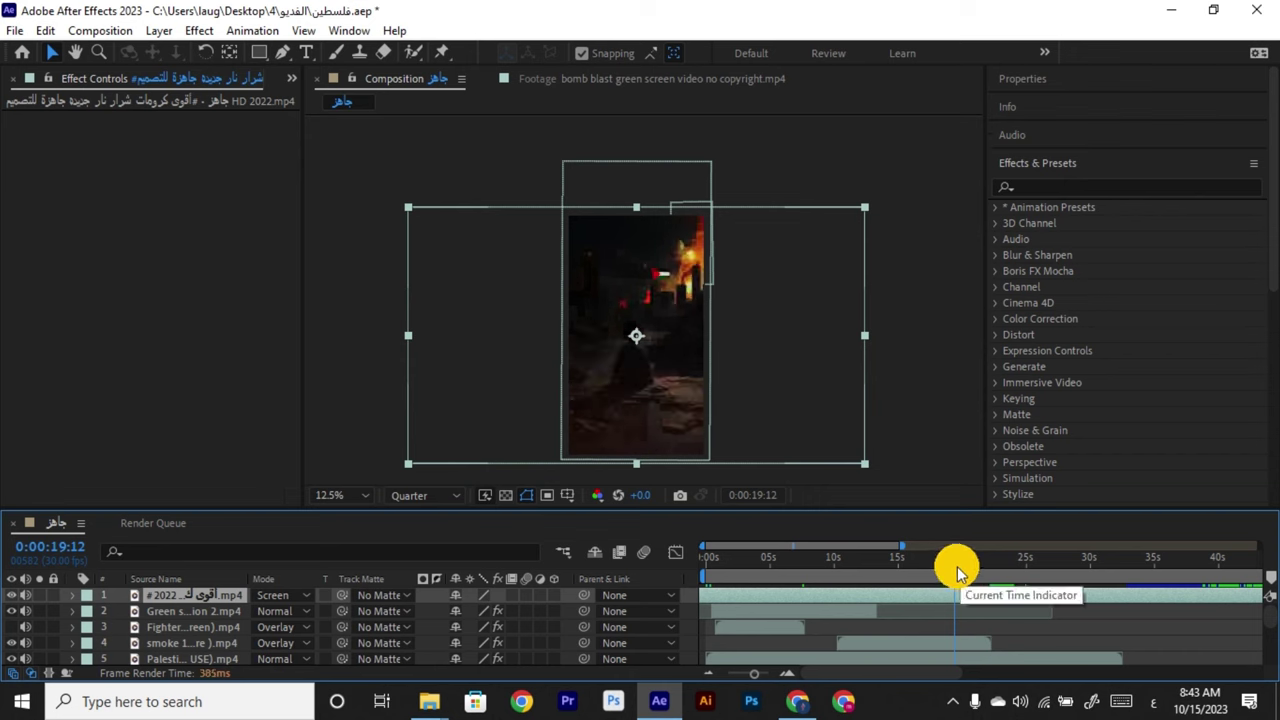
scroll(935, 598, "down", 3)
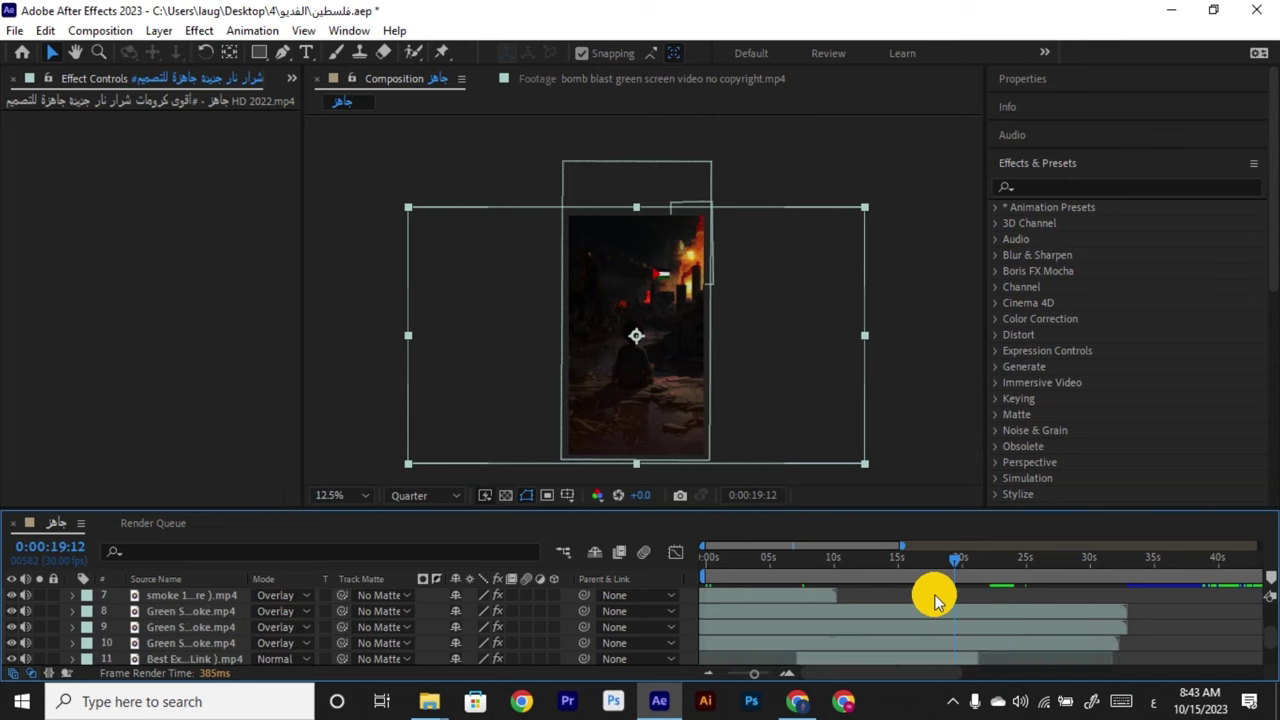
scroll(935, 598, "up", 1)
left_click(825, 597)
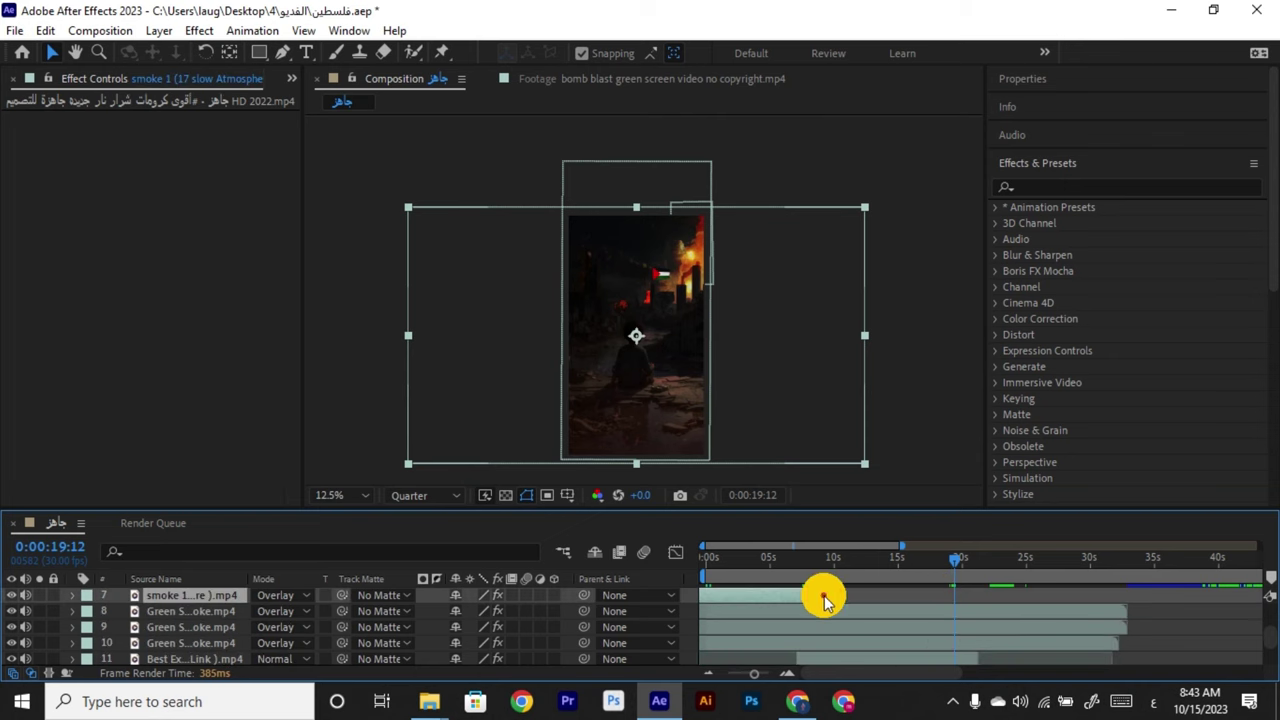
left_click_drag(953, 559, 743, 562)
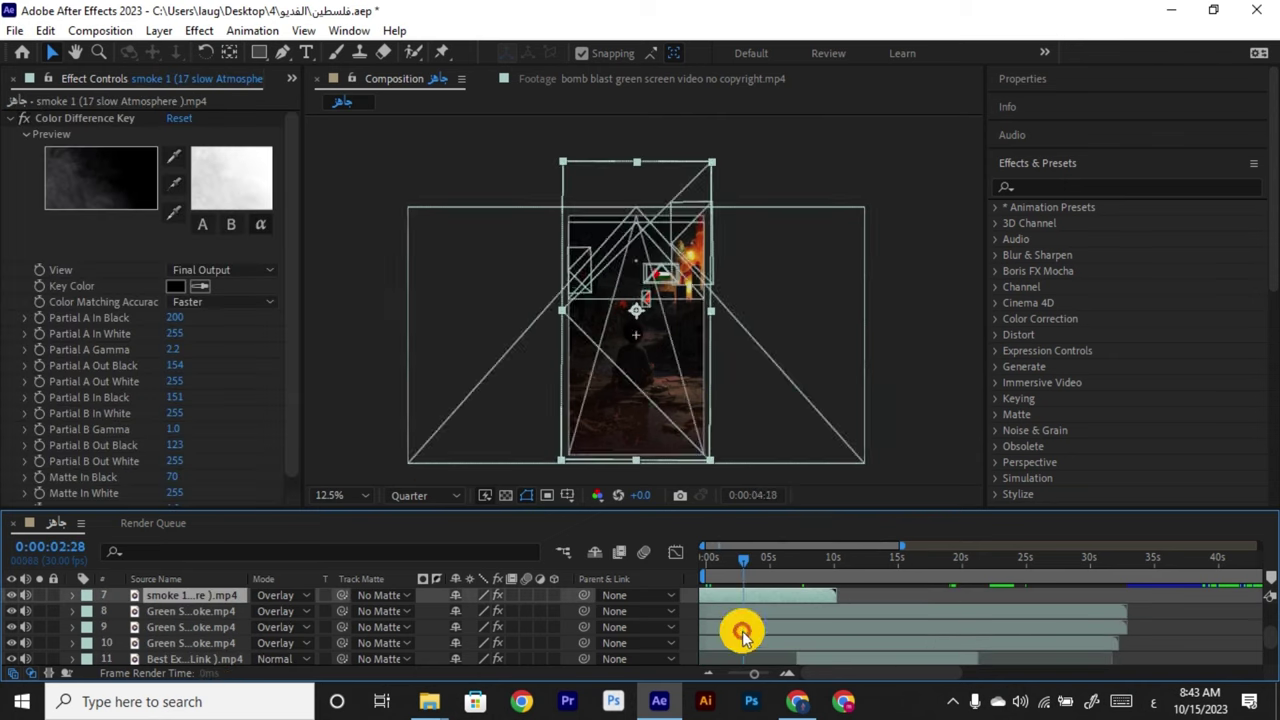
scroll(743, 612, "down", 1)
left_click(743, 610)
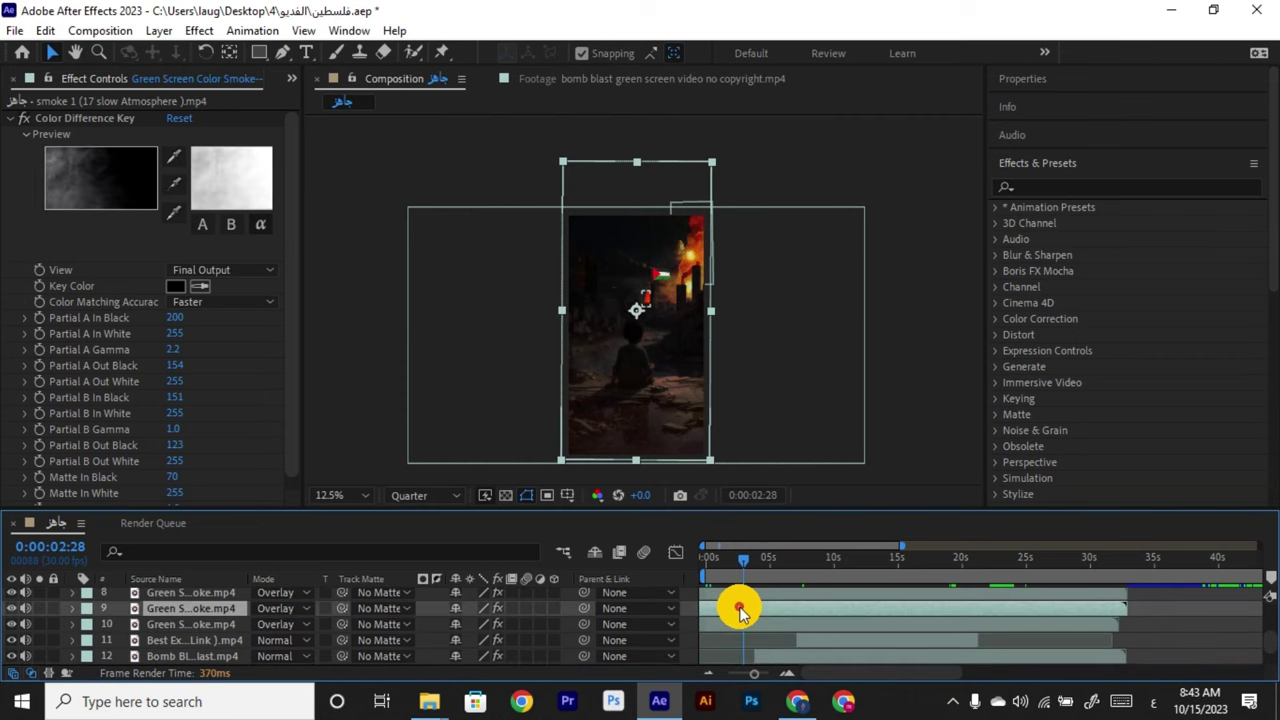
left_click_drag(741, 562, 985, 618)
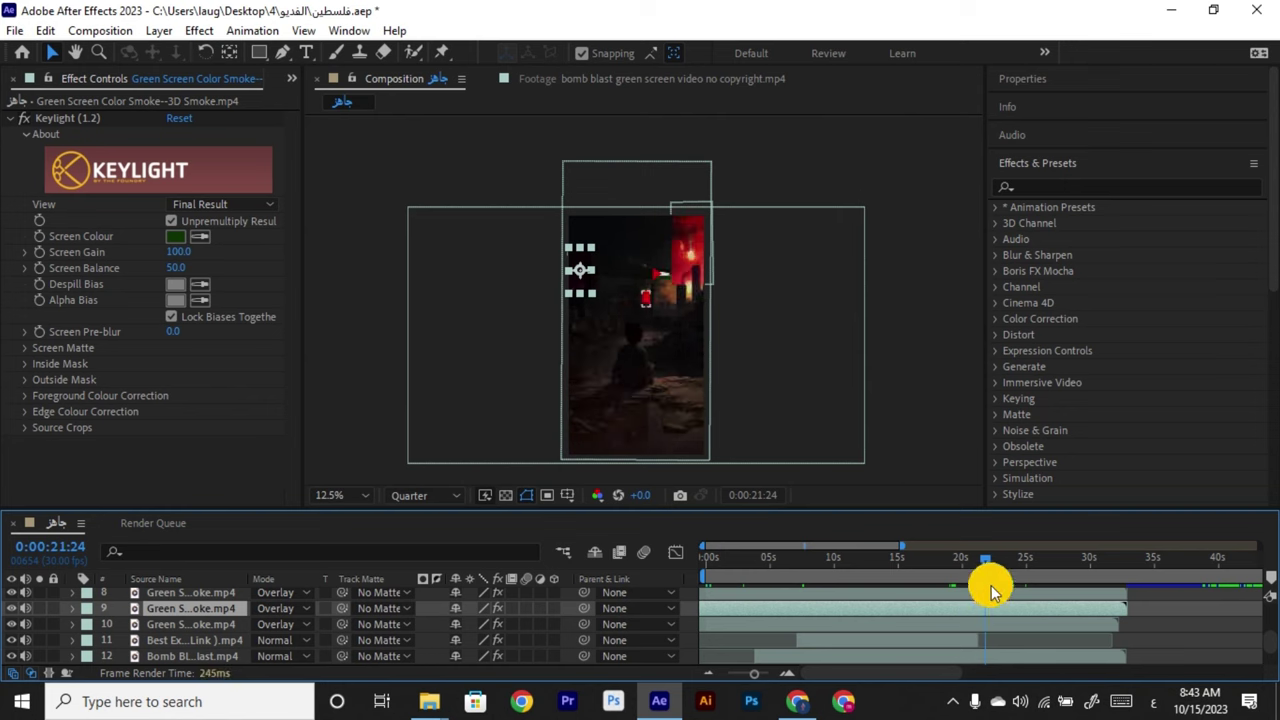
scroll(683, 227, "up", 1)
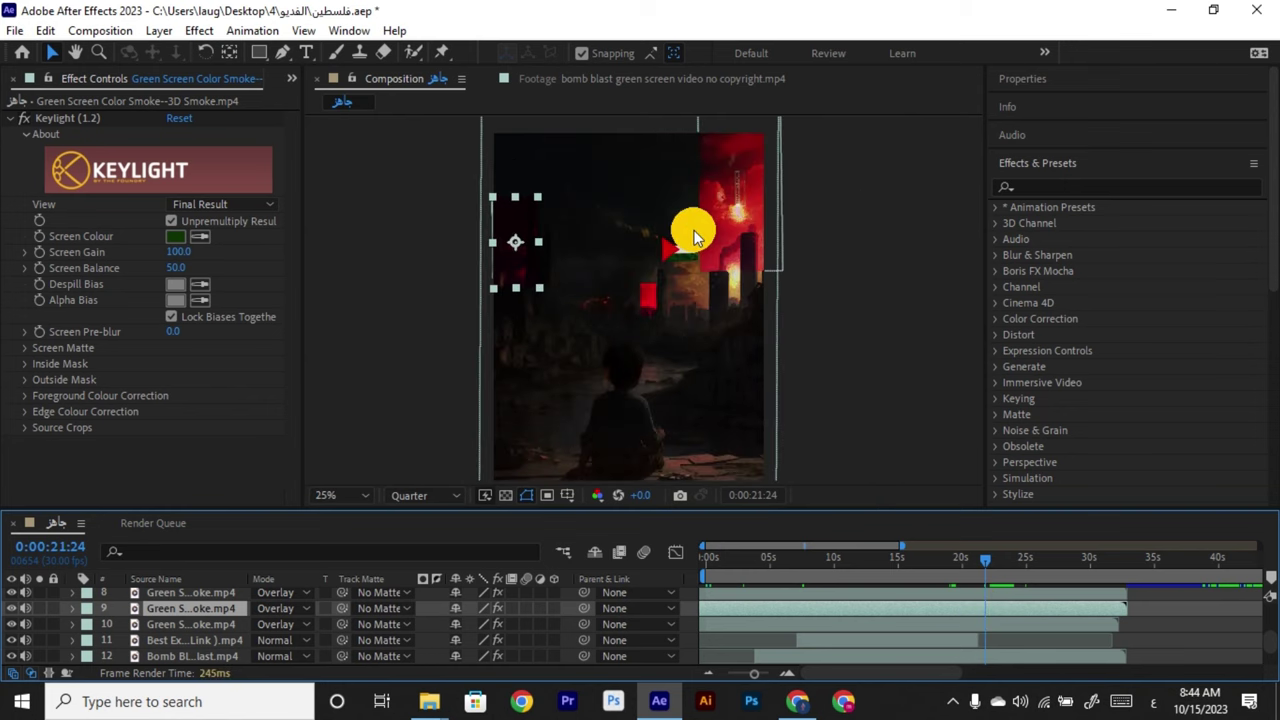
Trim the ends of the green-screen smoke clips on layers 8, 9 and 10 to 0:00:19:23.
left_click(982, 560)
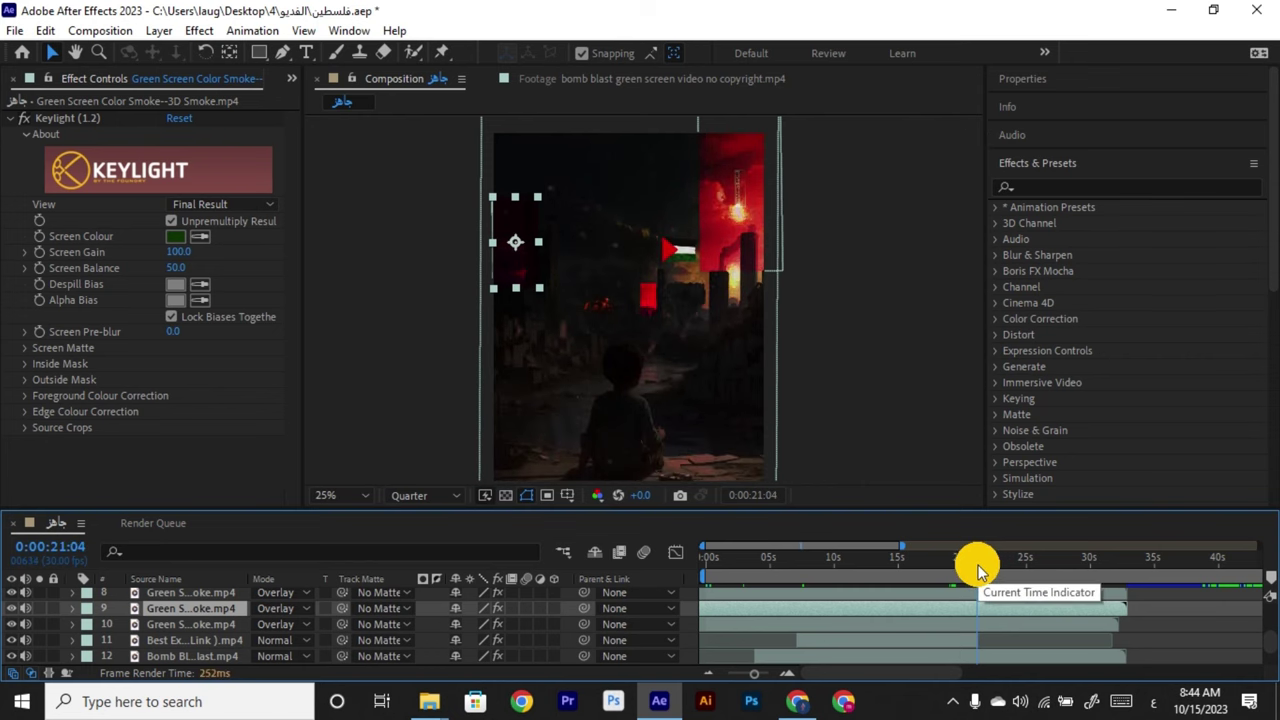
left_click_drag(977, 566, 959, 571)
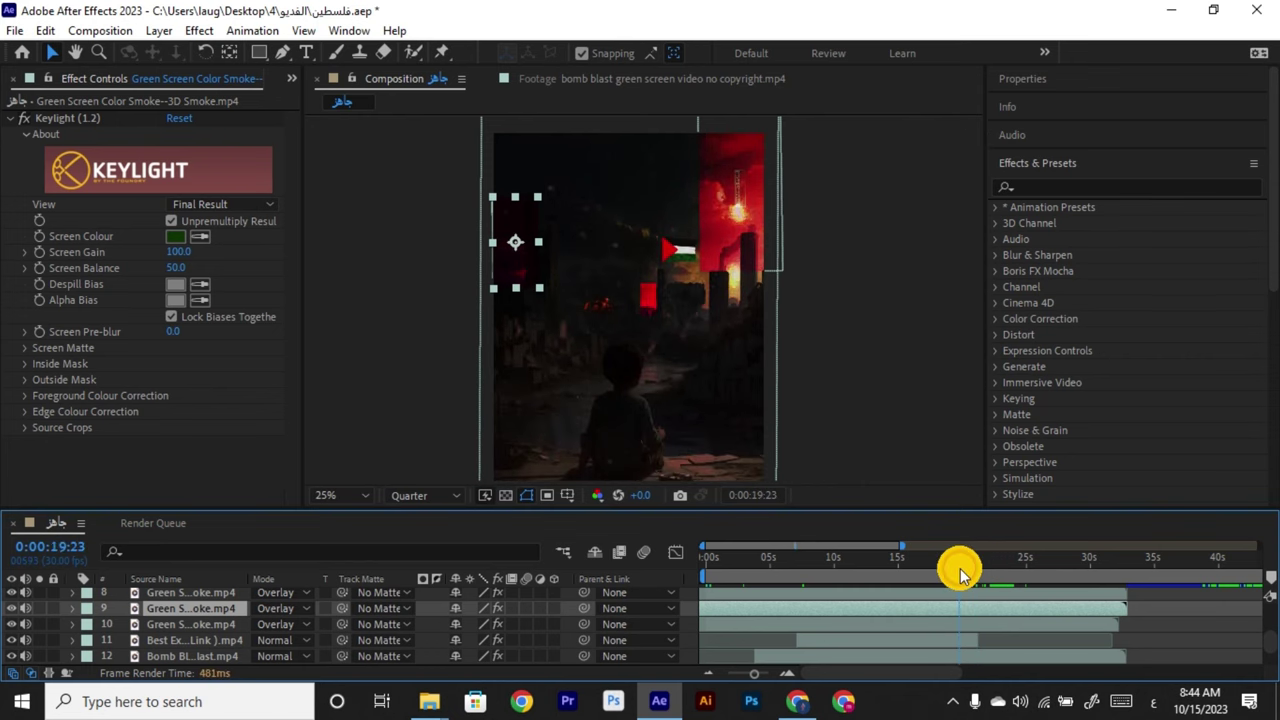
left_click(986, 625, "shift")
key("alt+]")
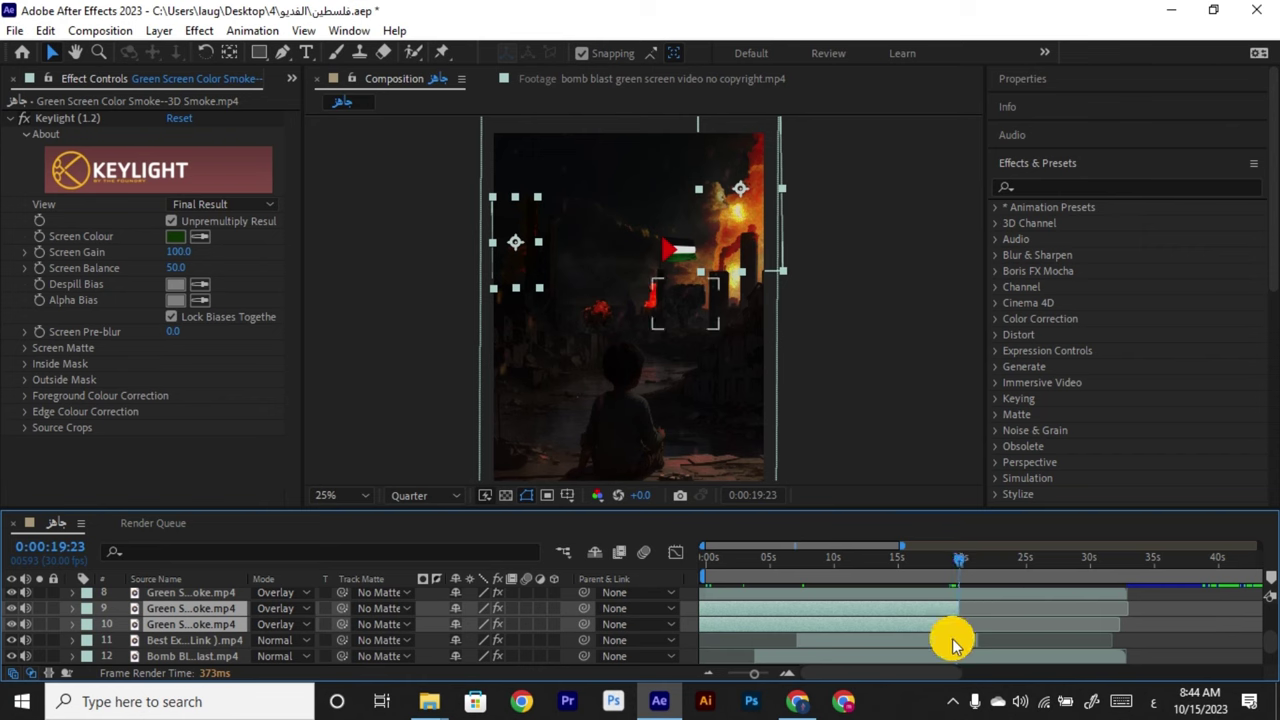
left_click(971, 596)
key("alt+]")
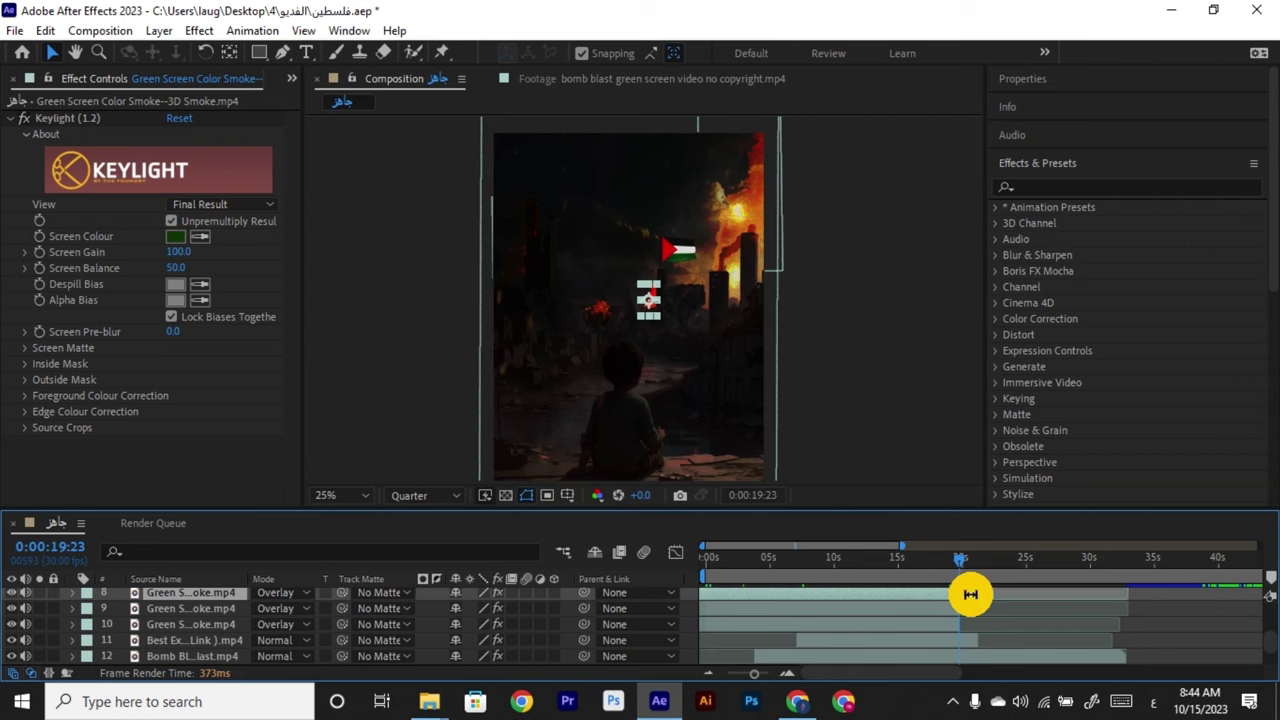
left_click_drag(956, 563, 960, 566)
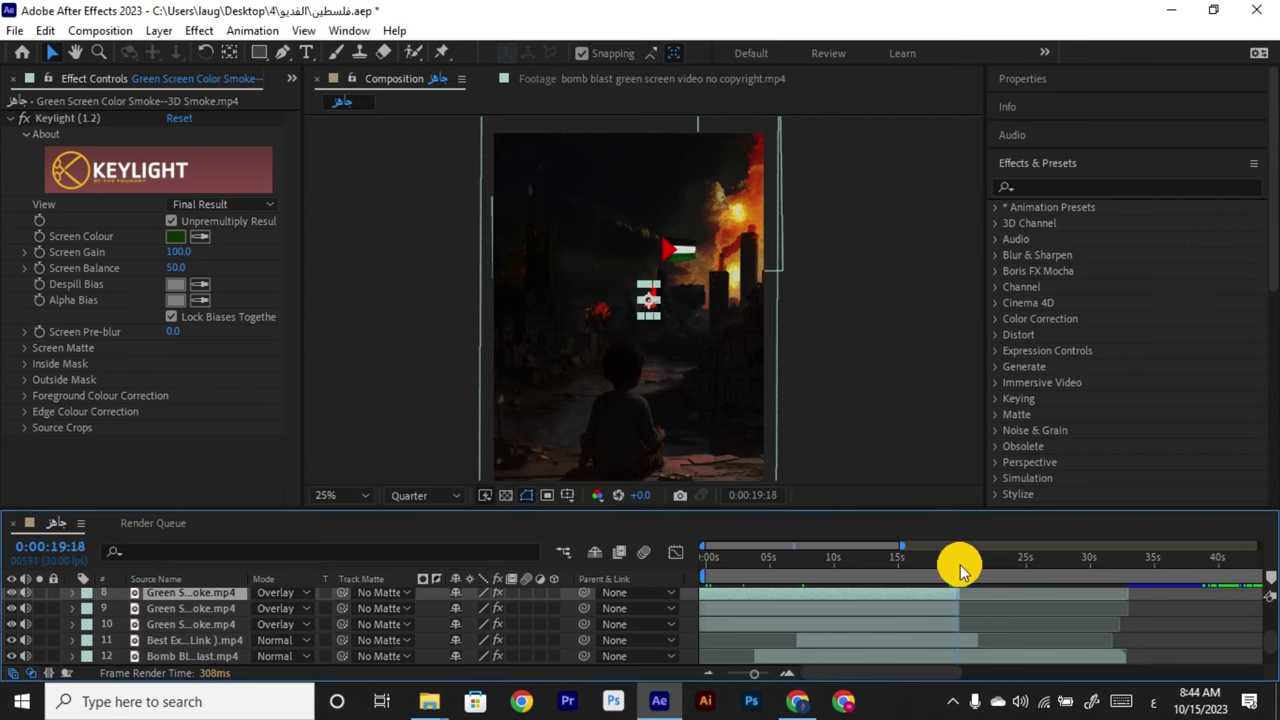
Select layers 1 through 15 and trim their clip ends to 0:00:19:21.
scroll(962, 600, "up", 3)
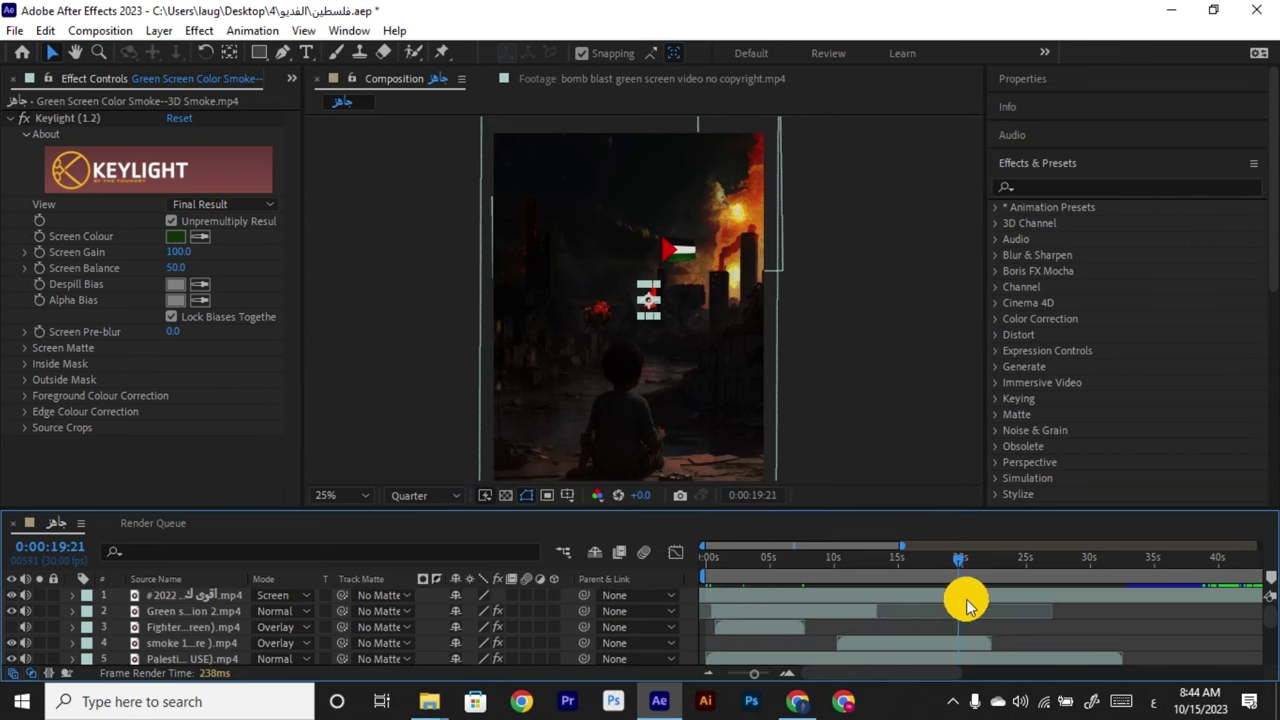
left_click(967, 596)
scroll(967, 597, "down", 5)
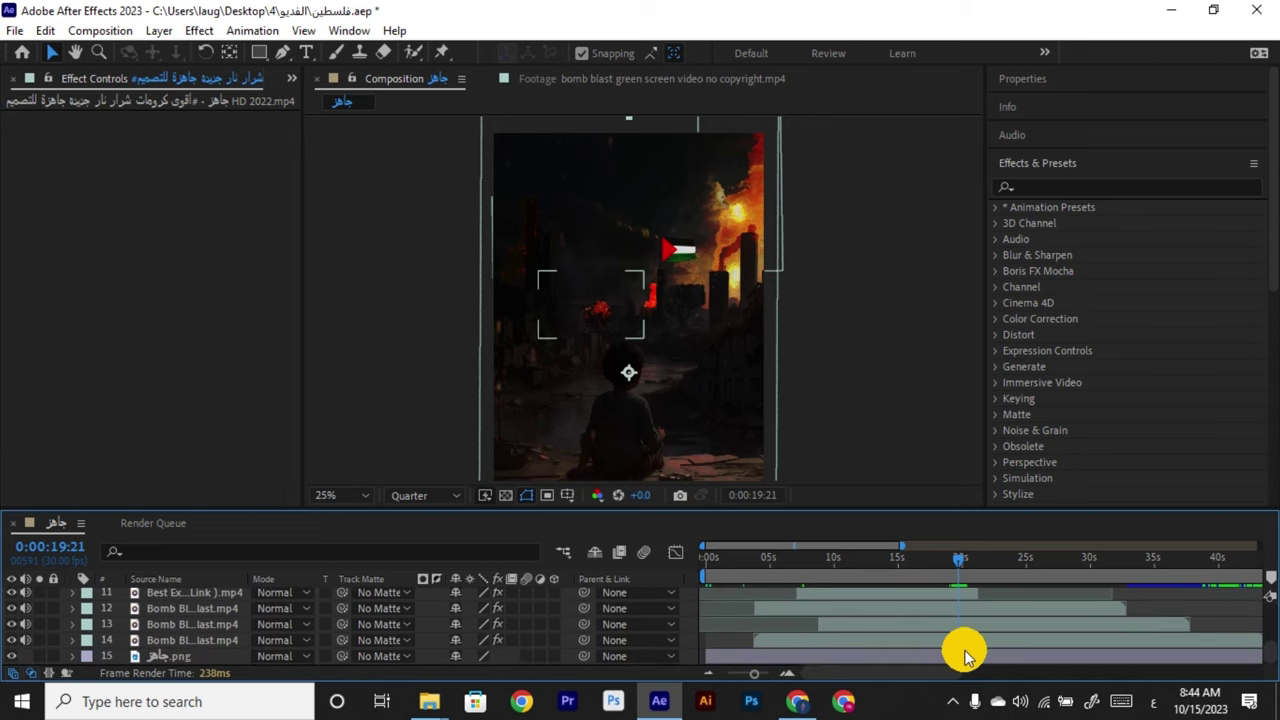
left_click(965, 657, "shift")
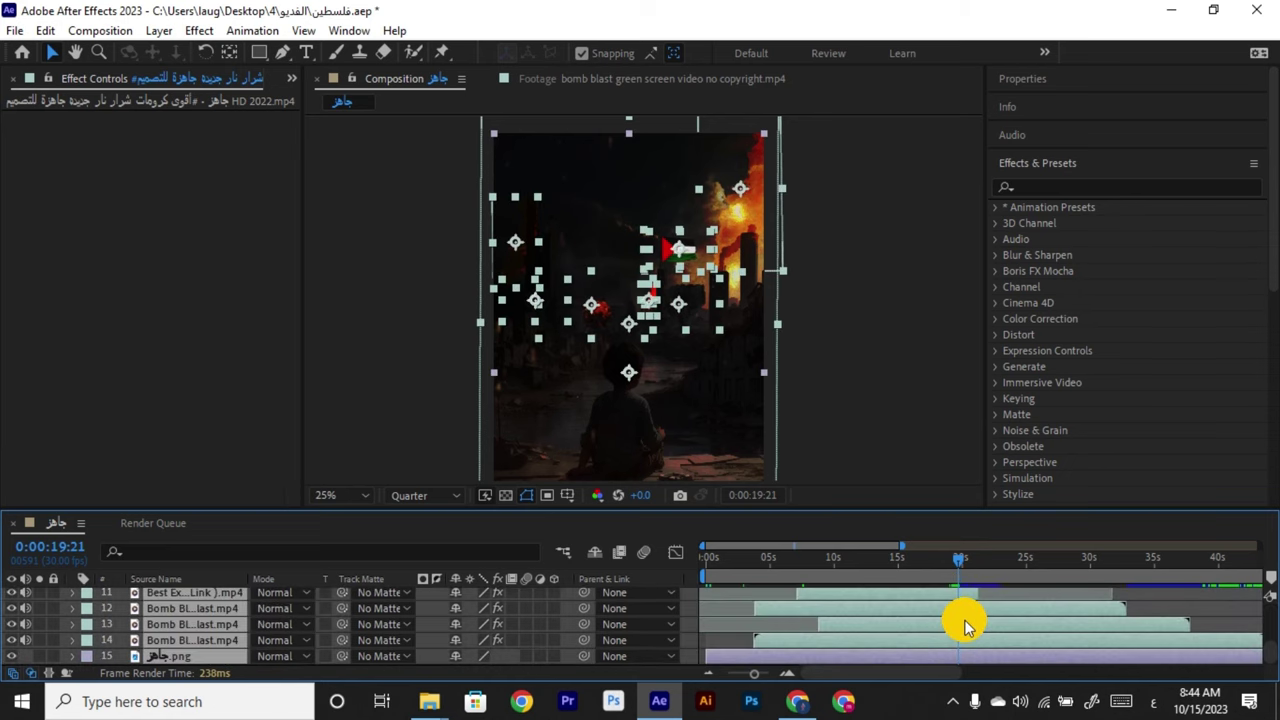
key("alt+bracketright")
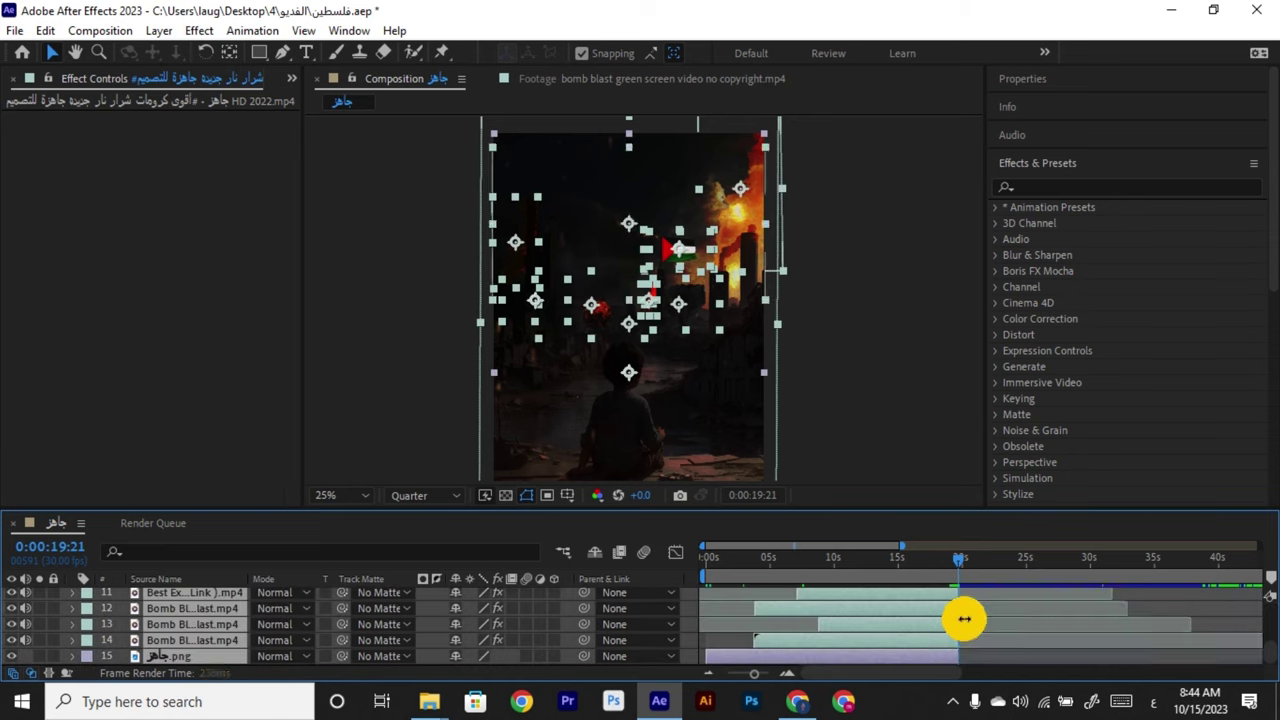
Set the composition's duration to 0:00:19:12 in the composition settings.
left_click(100, 30)
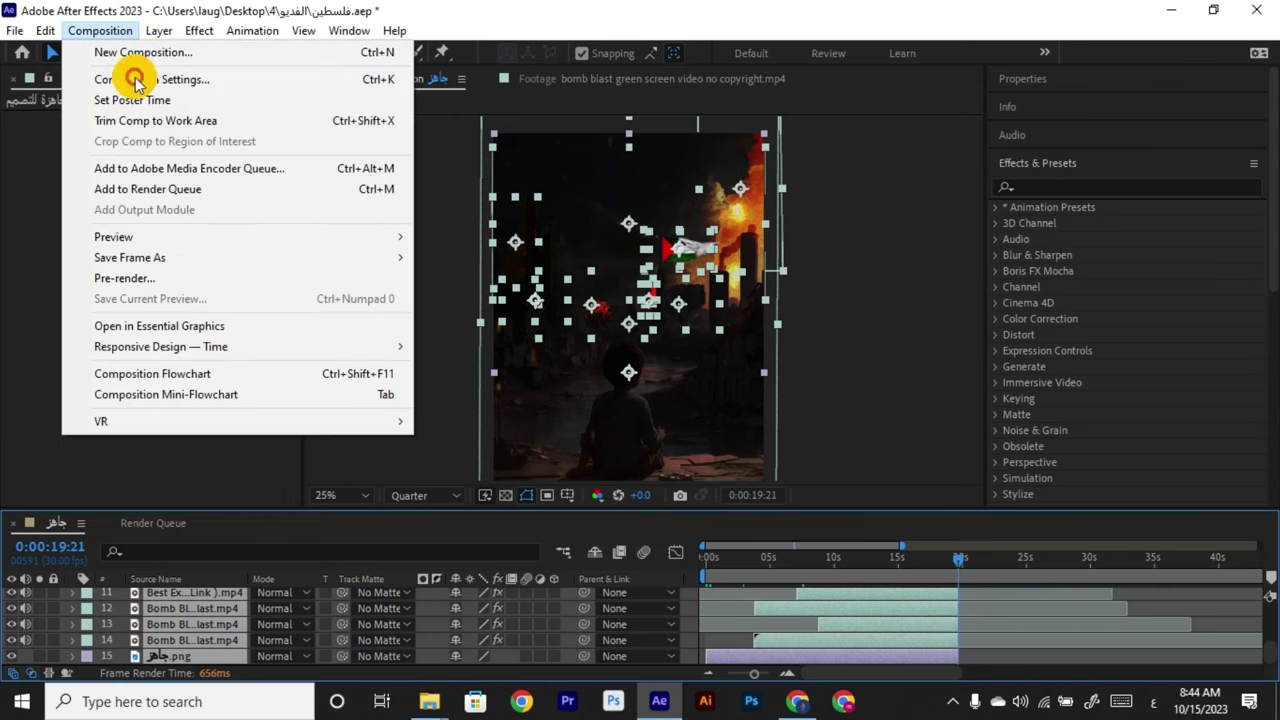
left_click(136, 82)
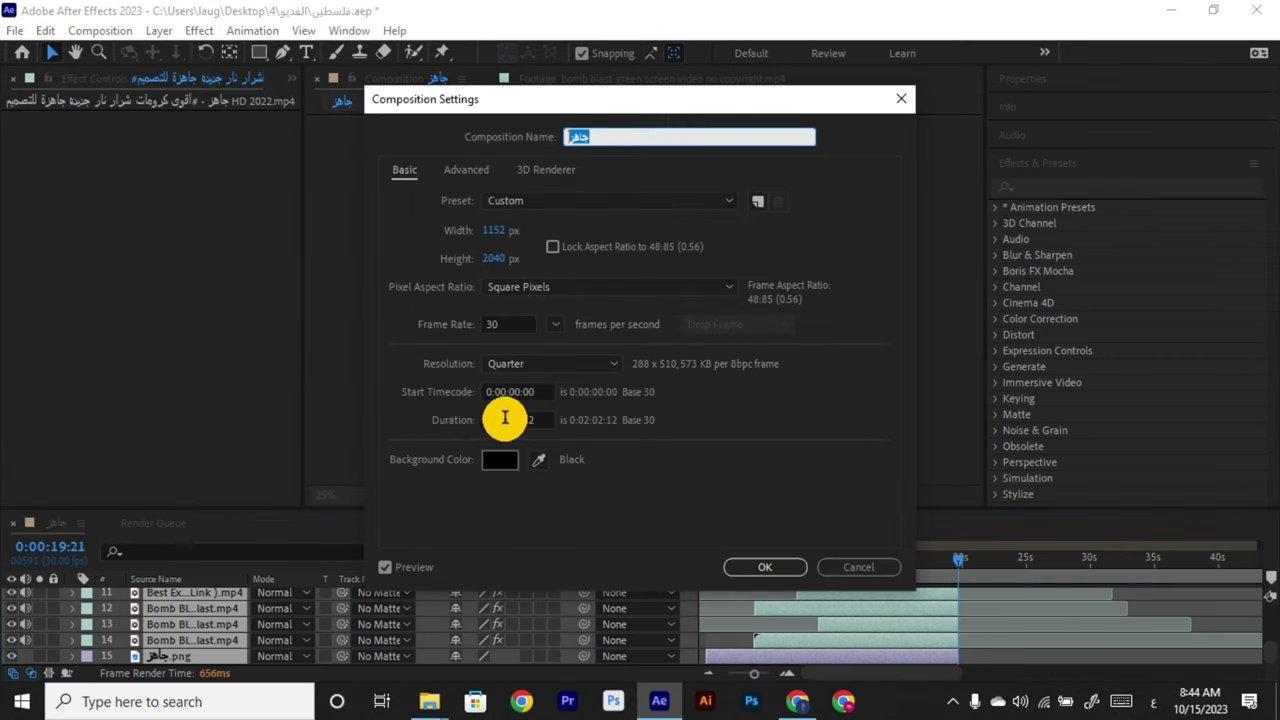
left_click(502, 422)
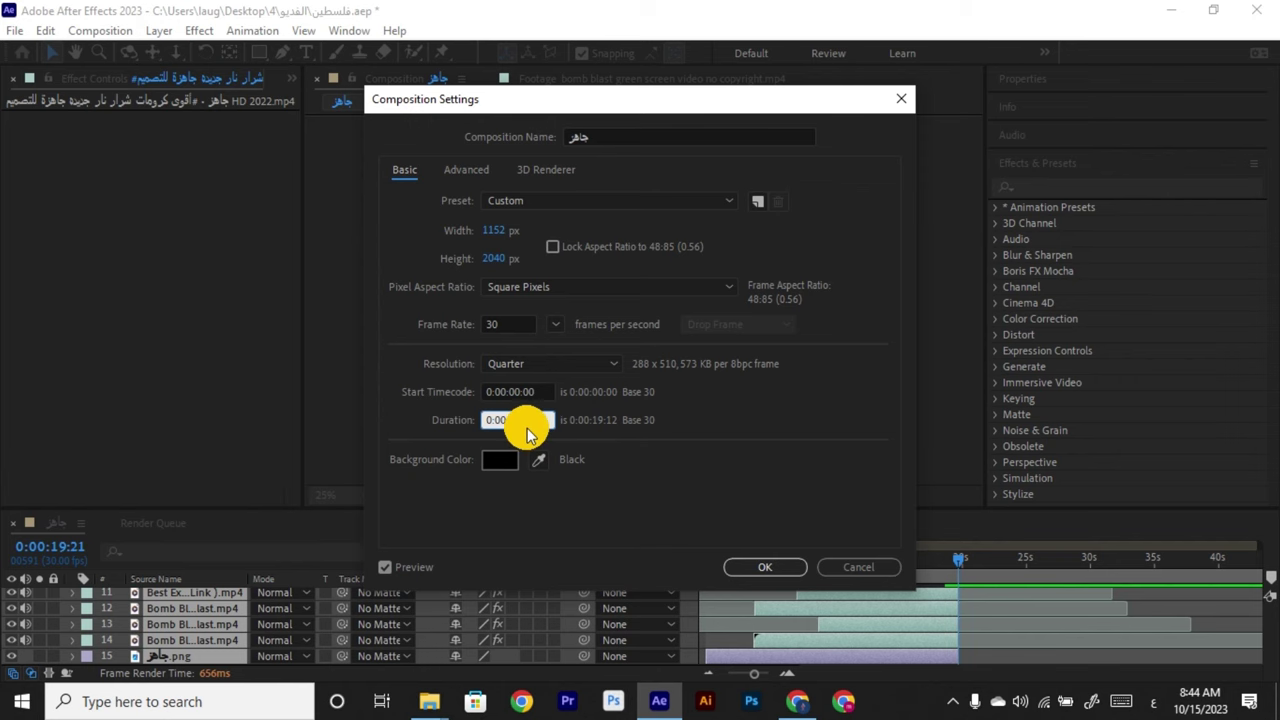
left_click(746, 568)
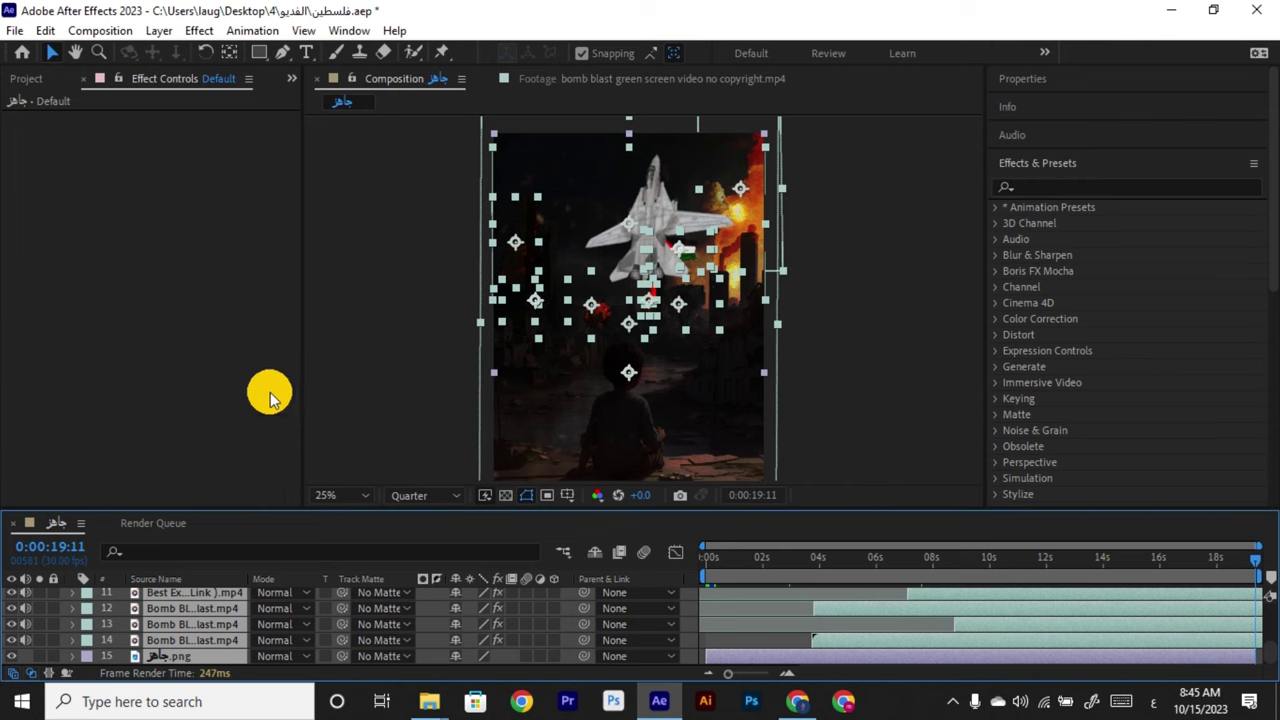
Deselect all layers, reduce the composition view to 12.5% and examine the last frames before 0:00:19:11.
left_click(394, 340)
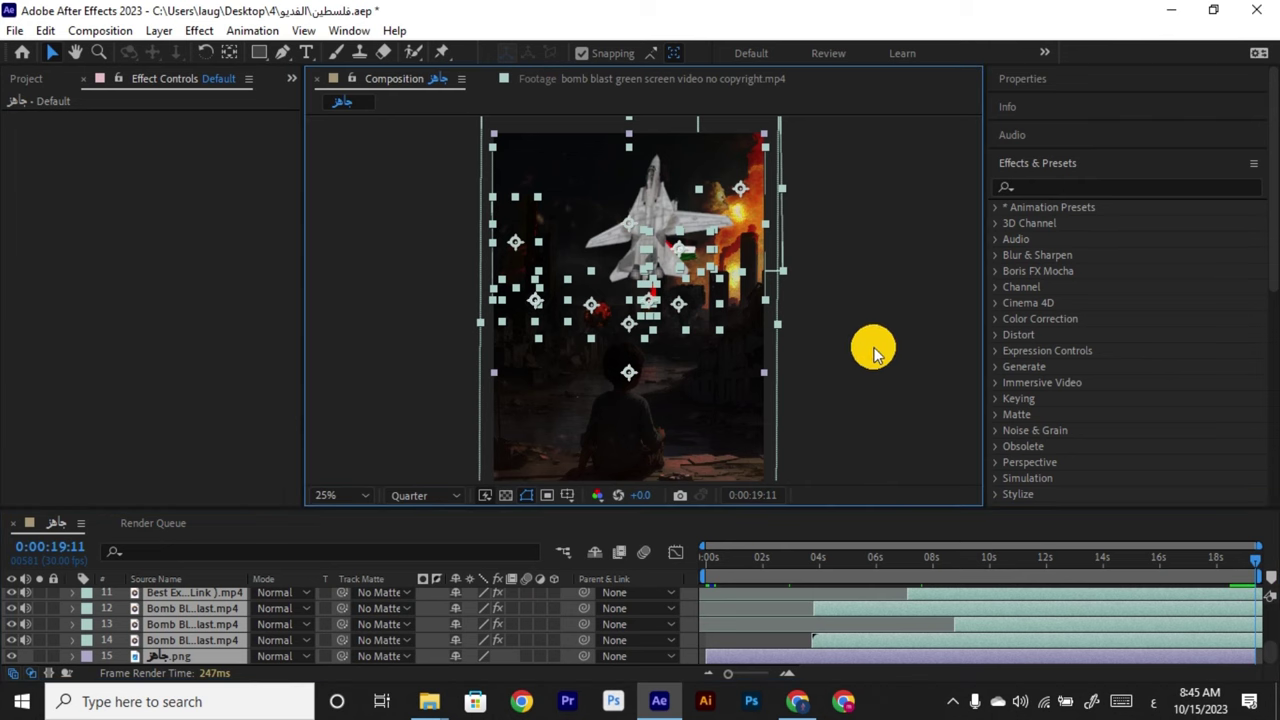
left_click(220, 638)
scroll(474, 272, "down", 1)
left_click(953, 315)
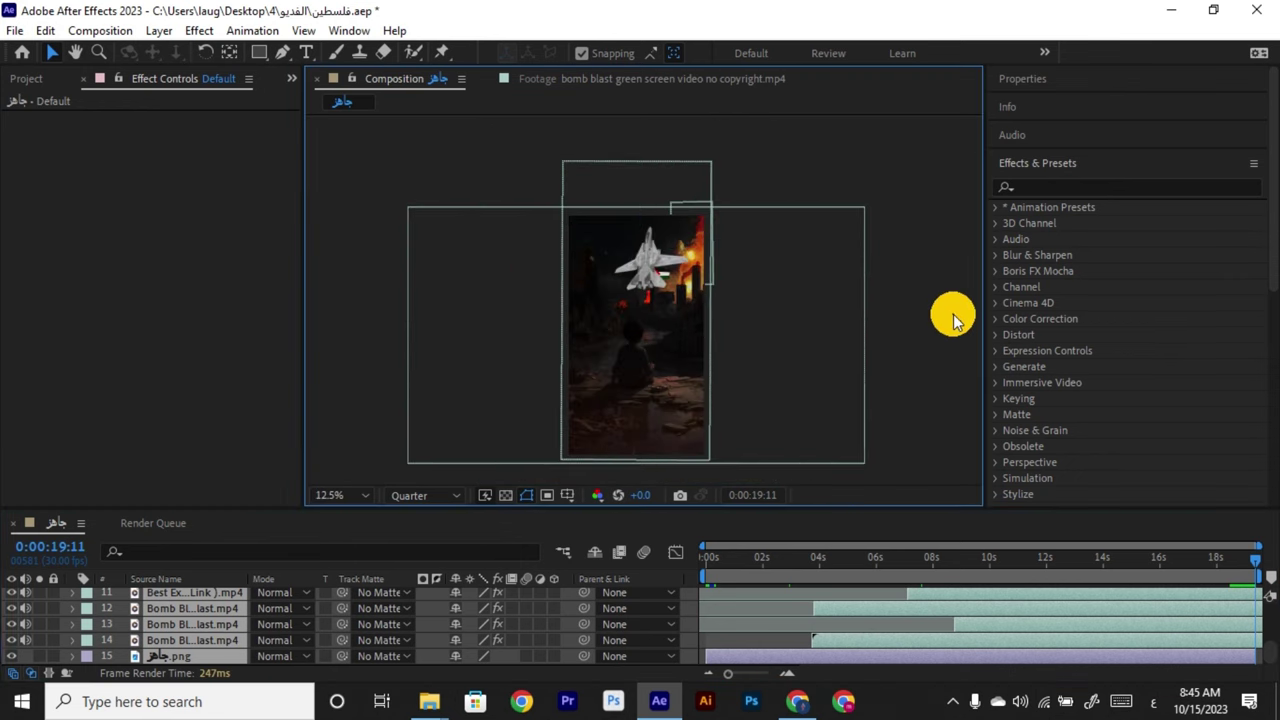
left_click(1262, 568)
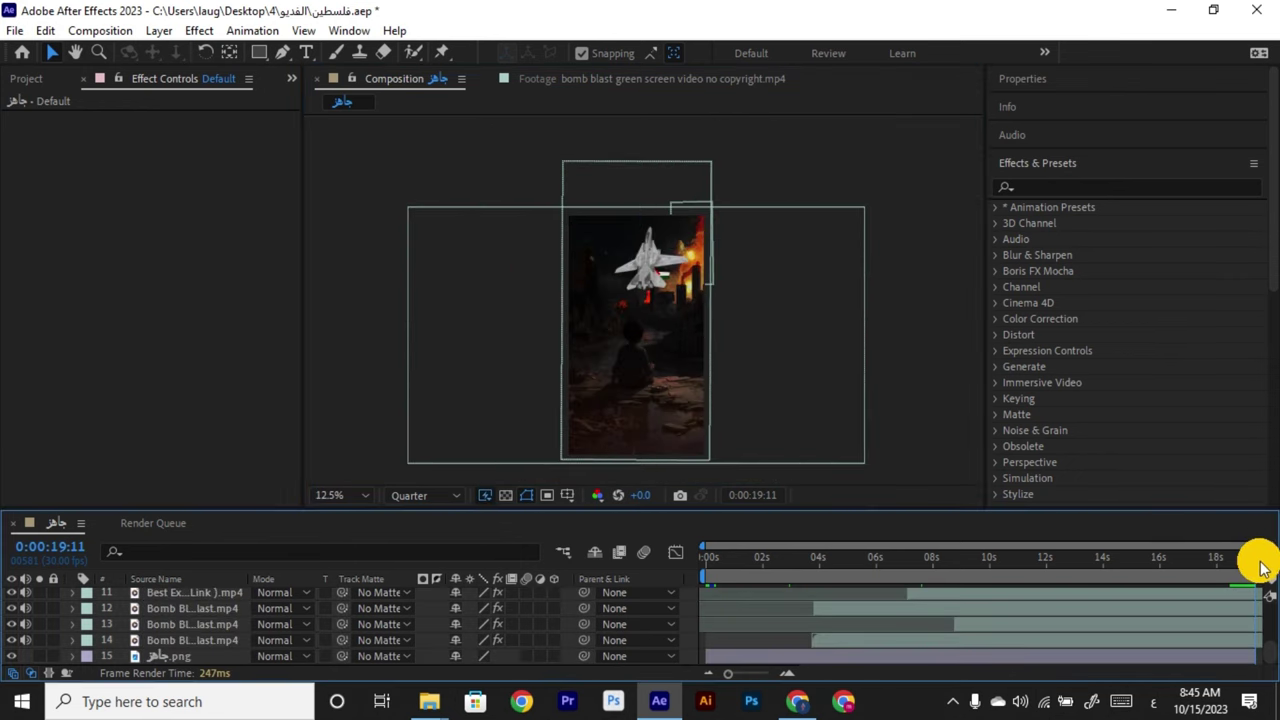
key("Page_Up")
key("Page_Up")
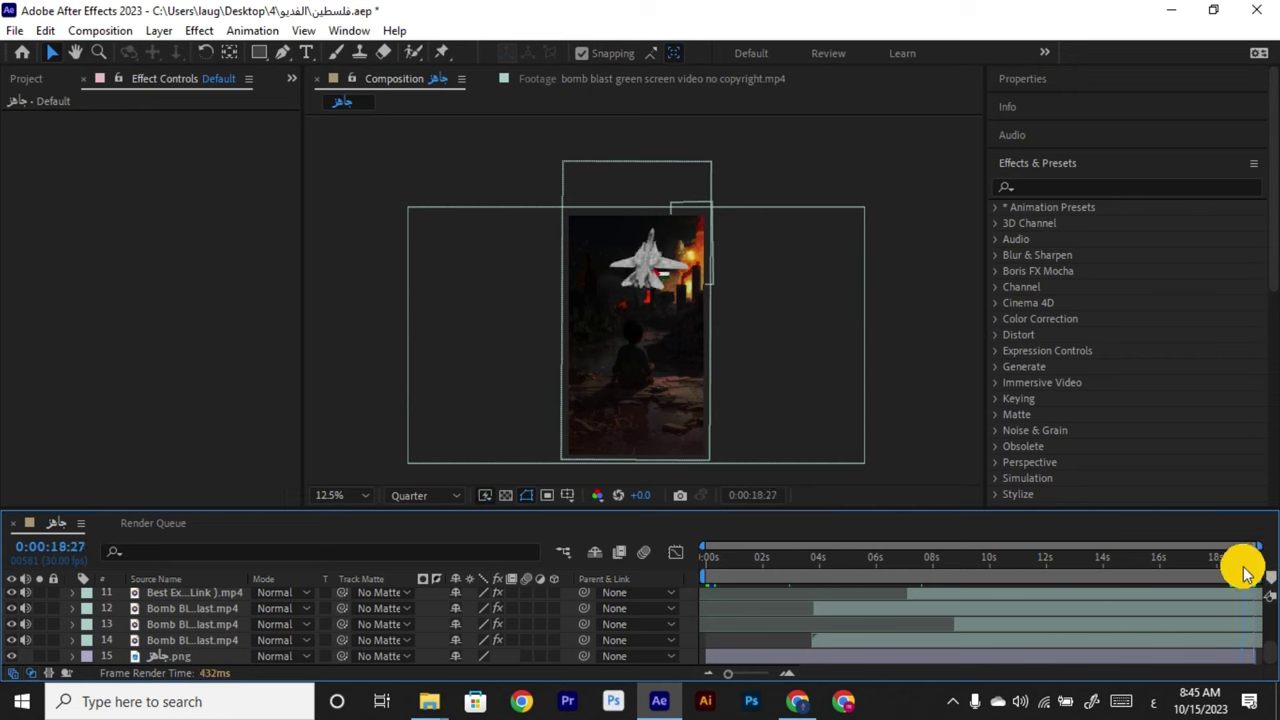
Go to 0:00:17:20 and check the explosion, bomb blast and flag layers to find the clip holding the large jet.
left_click_drag(1240, 575, 1210, 592)
left_click(1209, 592)
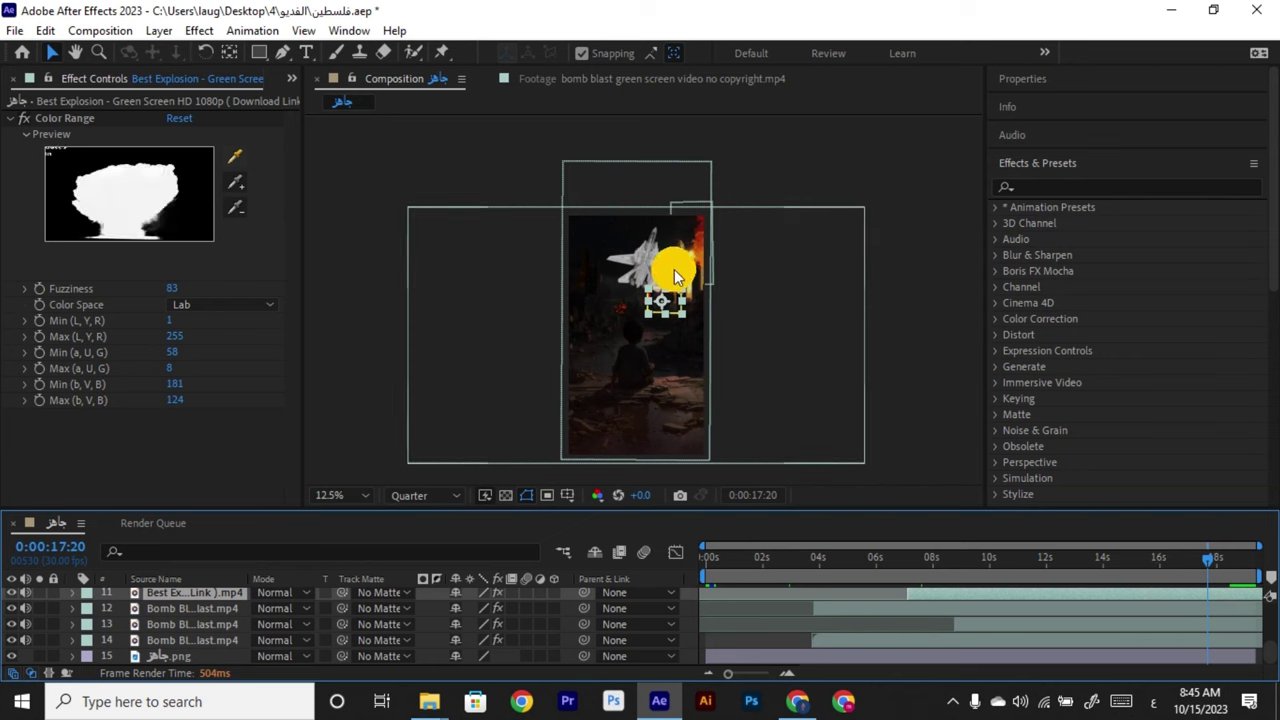
left_click(1234, 608)
left_click(1232, 624)
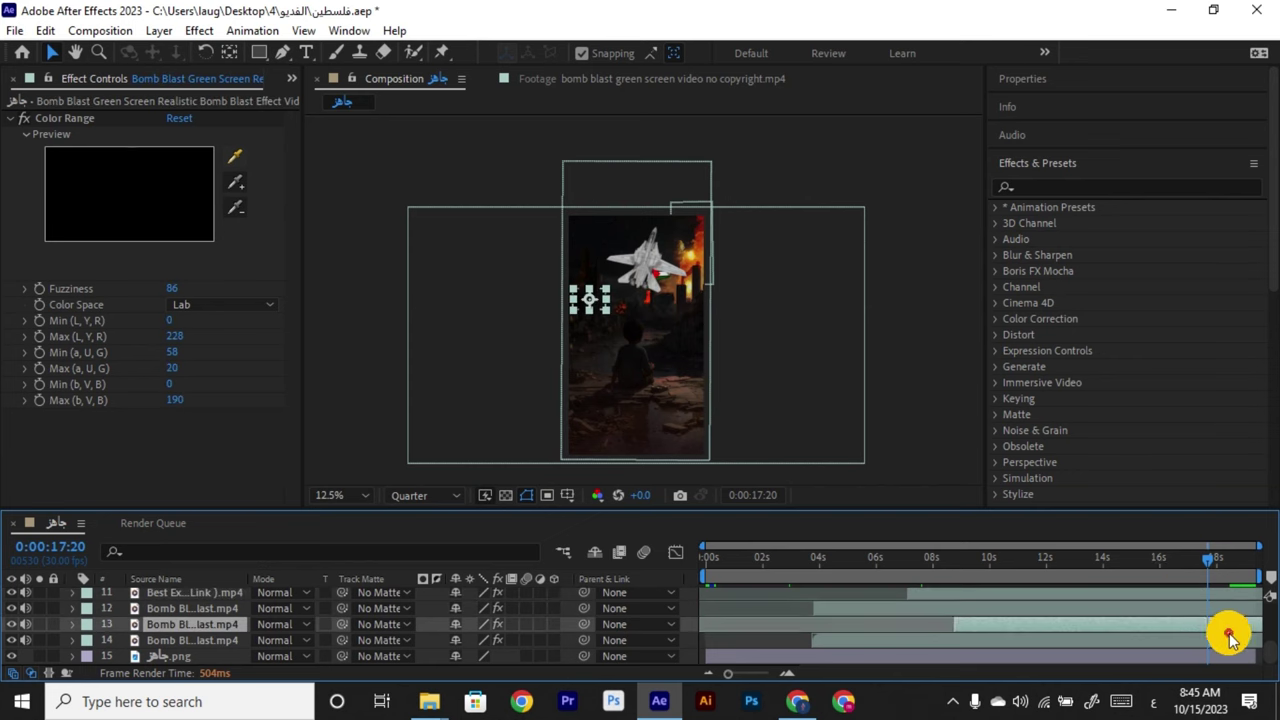
left_click(1230, 640)
scroll(1217, 632, "up", 2)
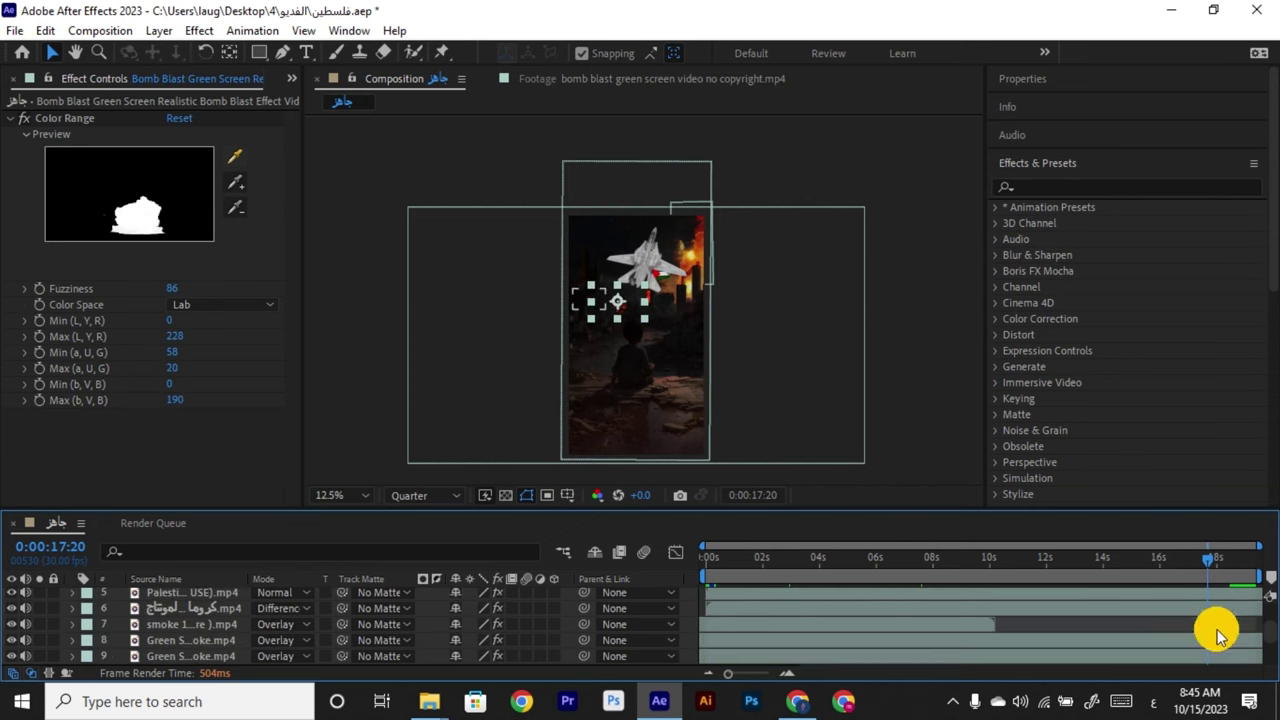
left_click(1222, 597)
scroll(1220, 605, "up", 2)
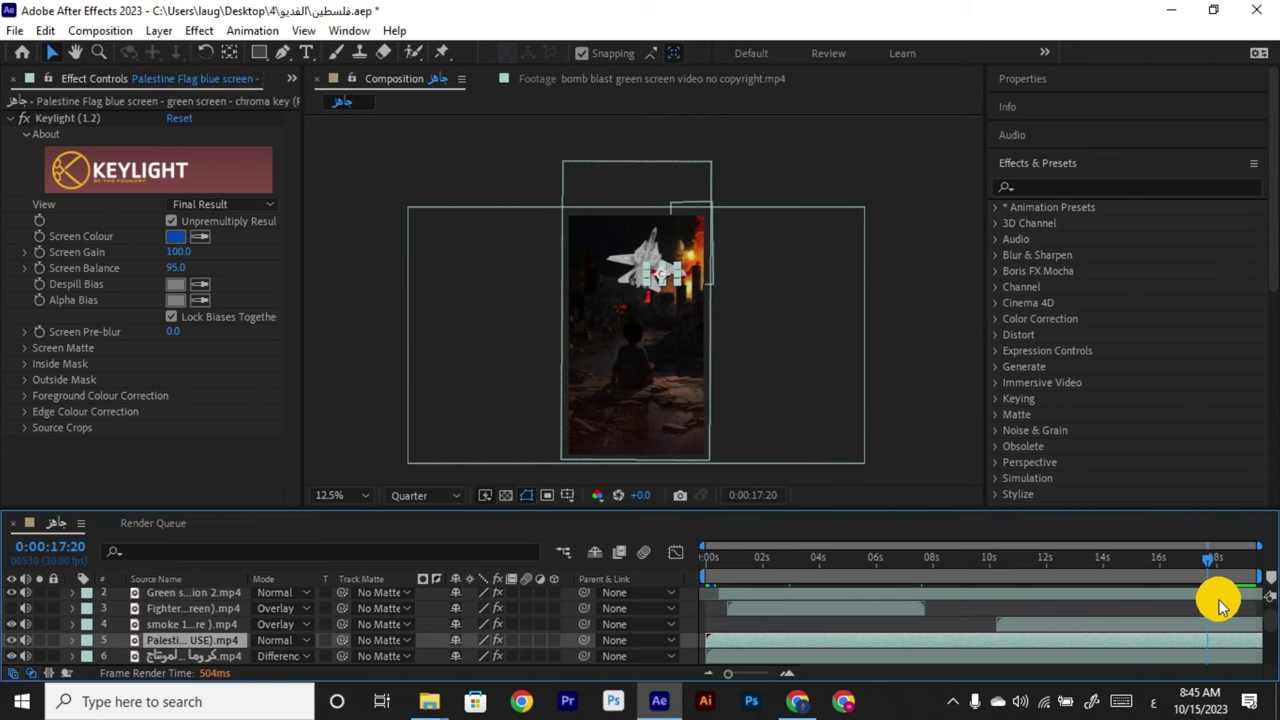
Trim the end of the F14 jet clip on layer 2 to 0:00:12:02.
left_click(1218, 593)
scroll(1205, 627, "up", 1)
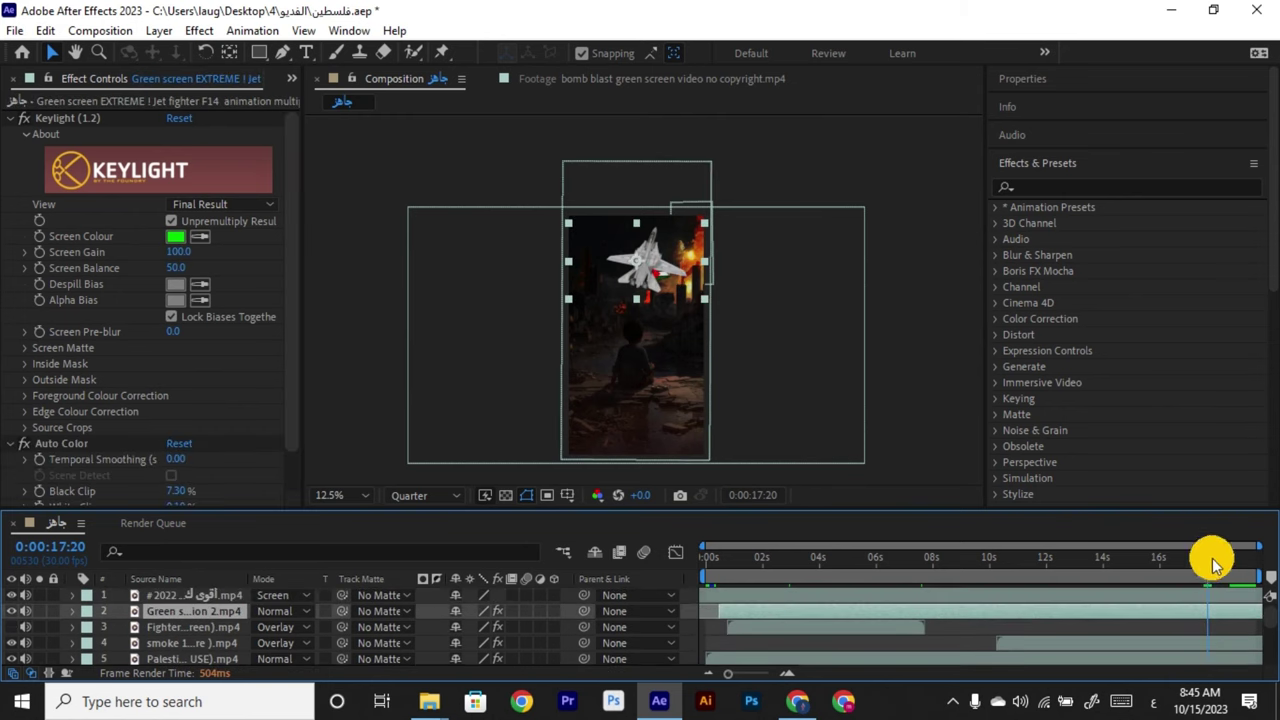
left_click_drag(1196, 572, 1097, 572)
left_click_drag(1088, 574, 1049, 567)
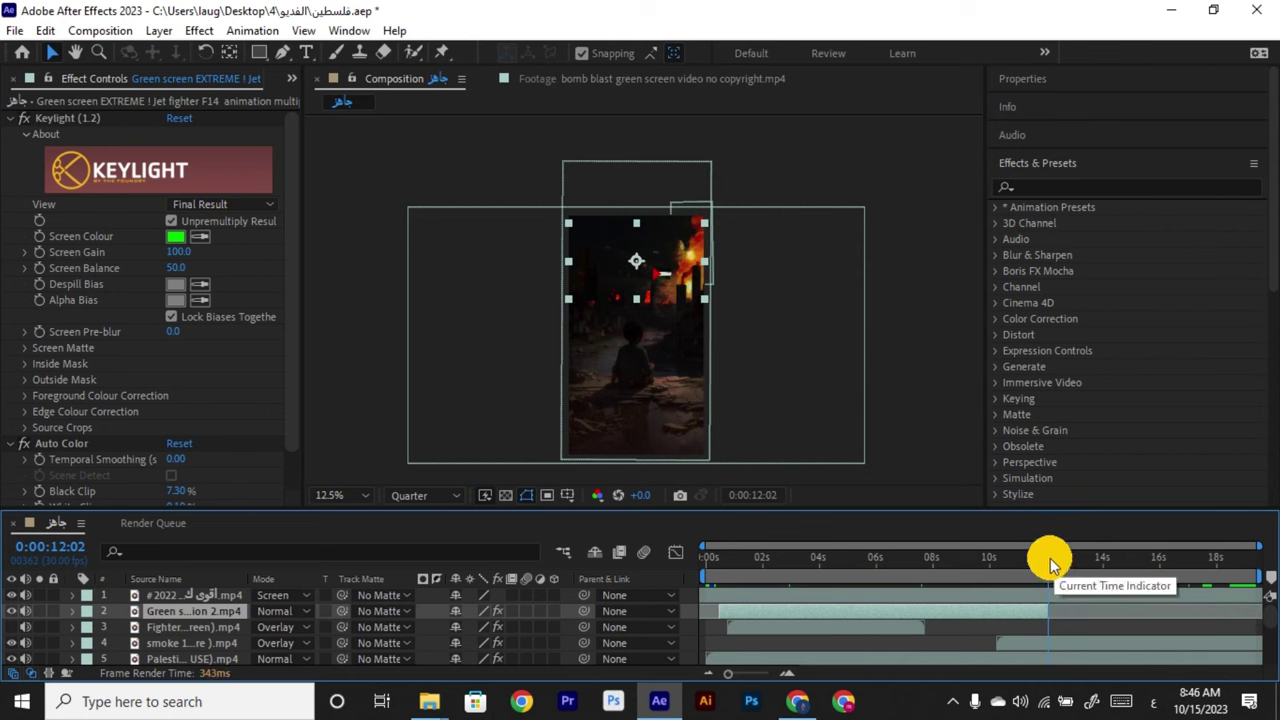
Preview the composition from 0:00:01:15 and scrub forward to 0:00:04:24 to check the jet and explosion timing.
left_click_drag(1049, 563, 750, 570)
key("space")
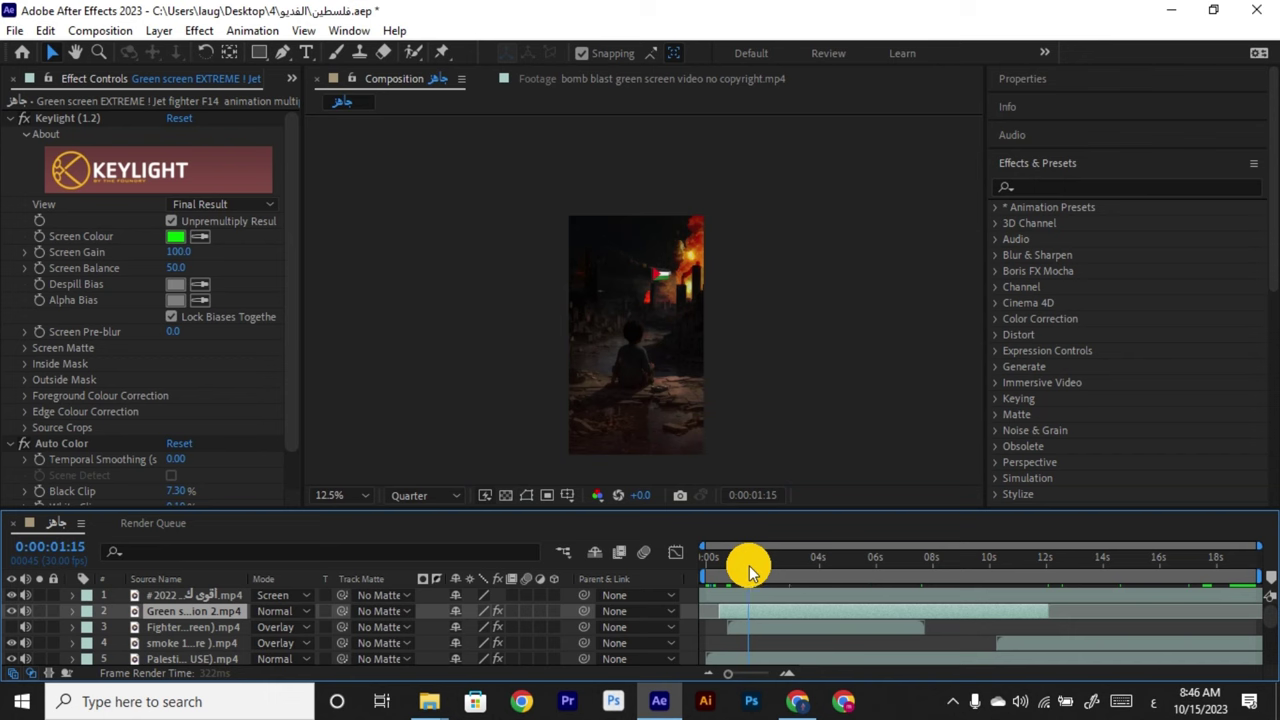
left_click_drag(765, 566, 834, 611)
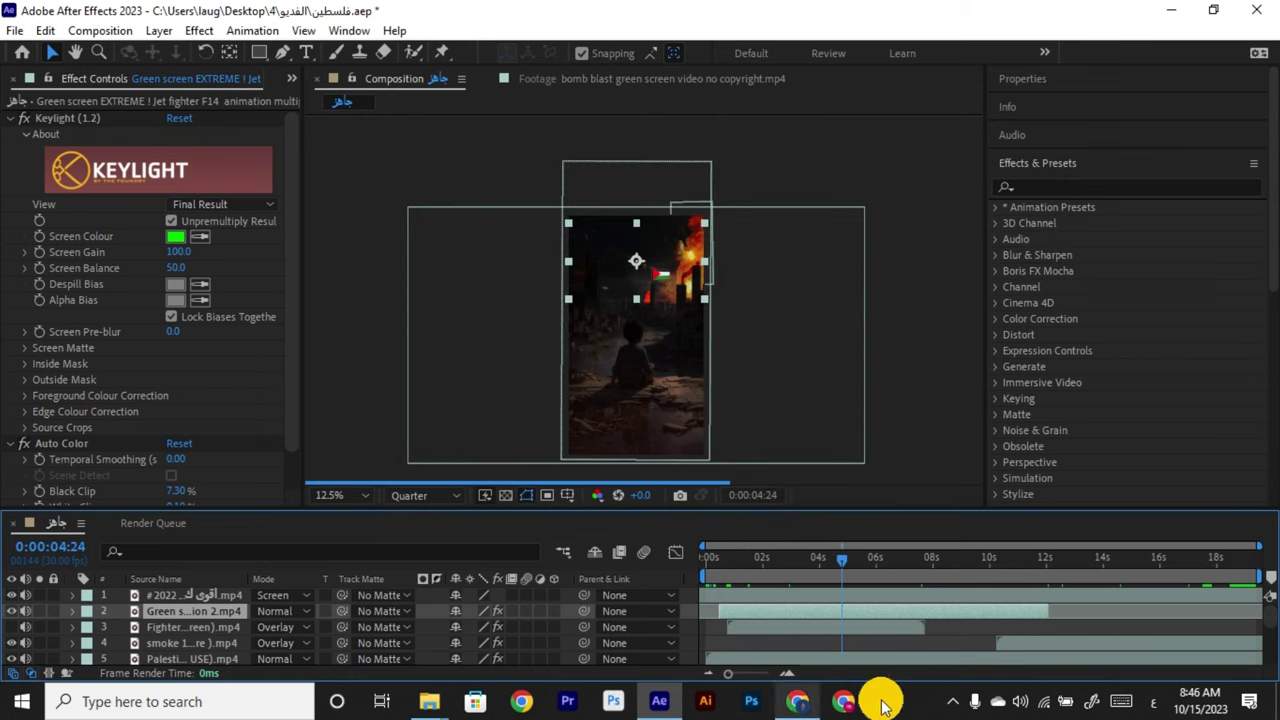
left_click(952, 701)
left_click(936, 628)
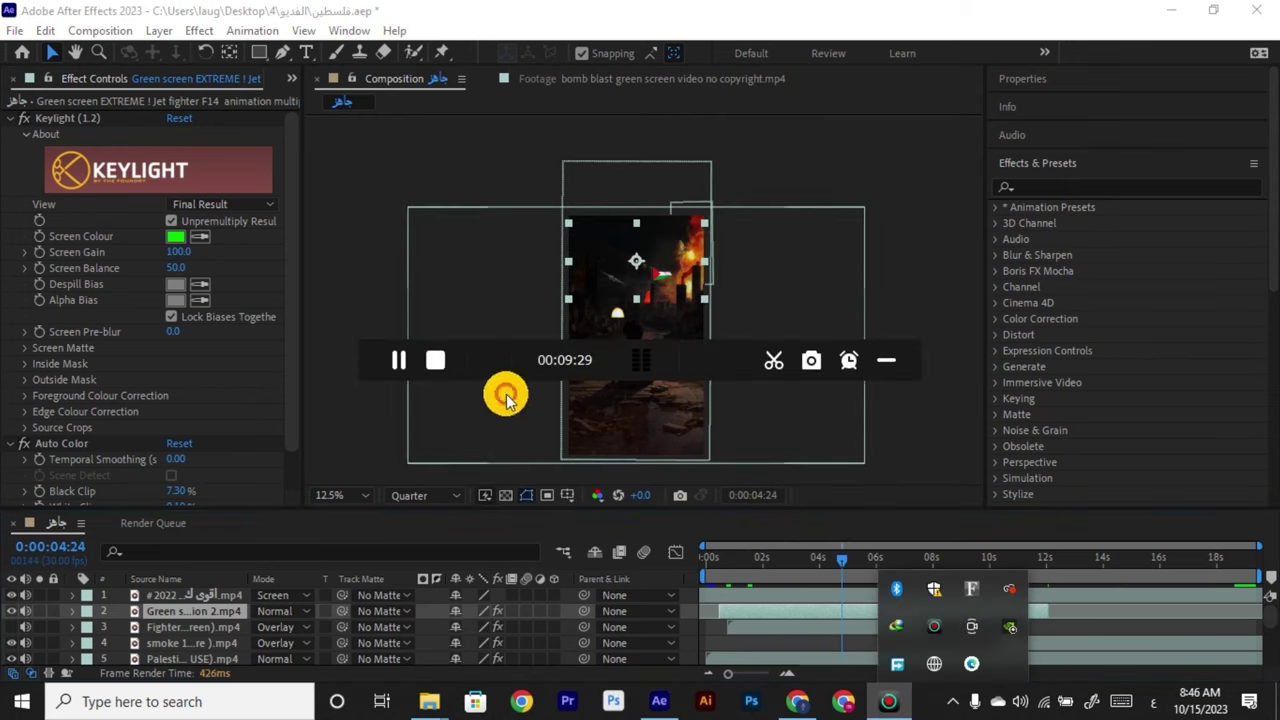